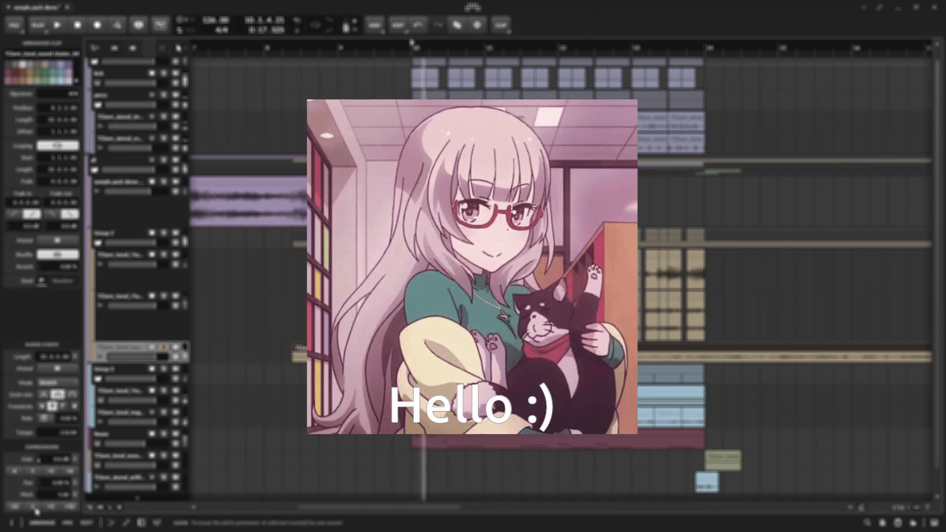
Show the device chain of the selected audio track and adjust the band points in its Distortion and EQ devices.
double_click(127, 348)
left_click_drag(228, 434, 229, 441)
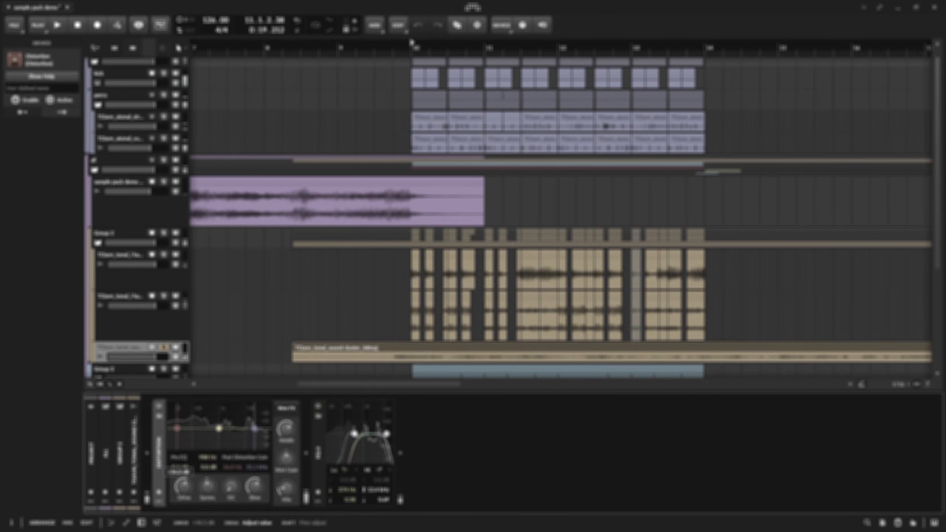
left_click_drag(672, 441, 685, 438)
Insert a filter device after the first EQ in the track's chain, adjust the chain's settings and audition the sound.
left_click(400, 453)
type("filter")
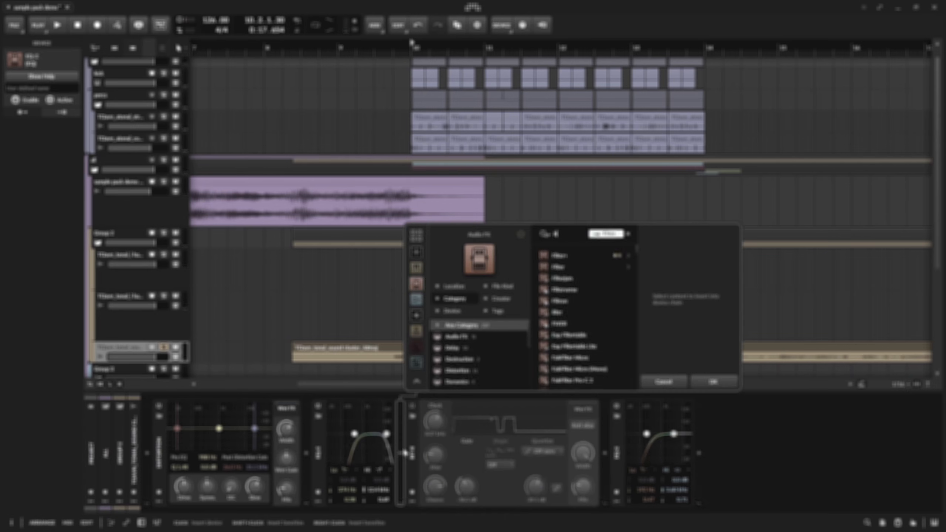
key("Return")
key("space")
left_click_drag(850, 435, 858, 440)
key("space")
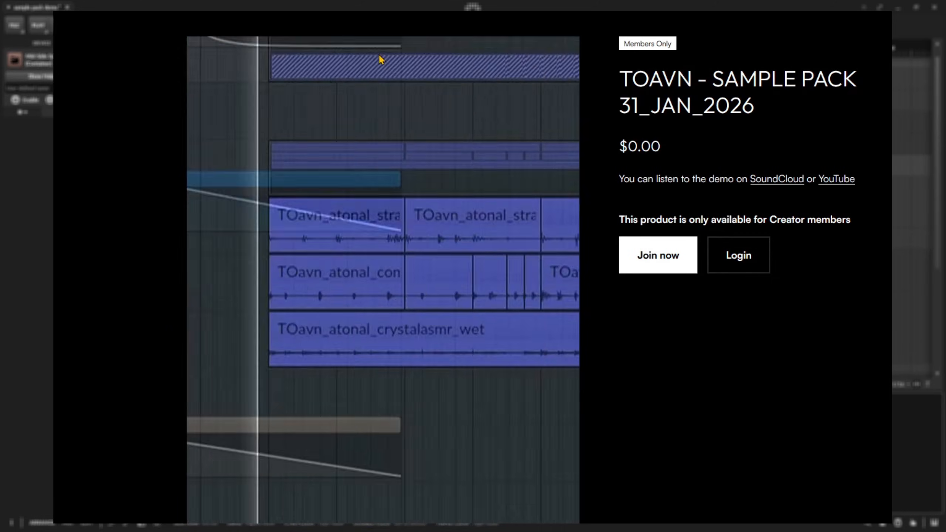
scroll(834, 198, "down", 10)
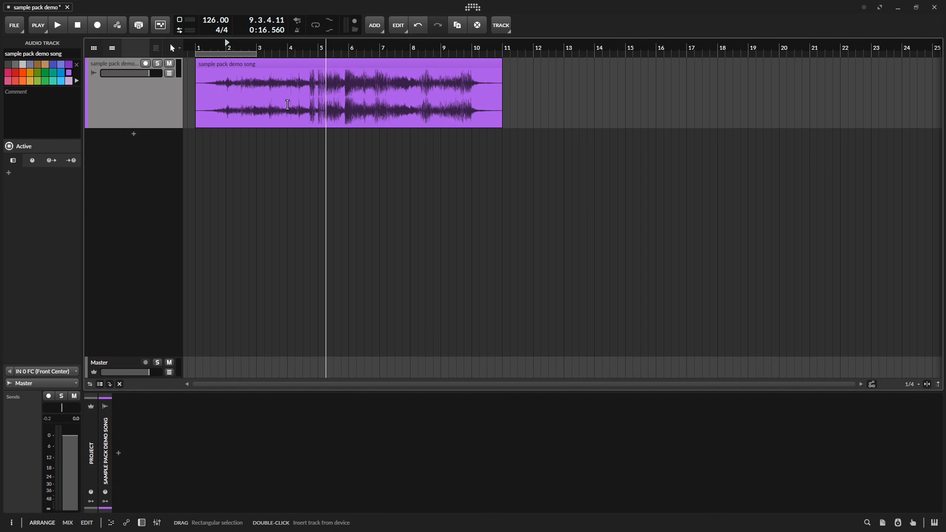
scroll(314, 112, "up", 5)
scroll(292, 112, "down", 5)
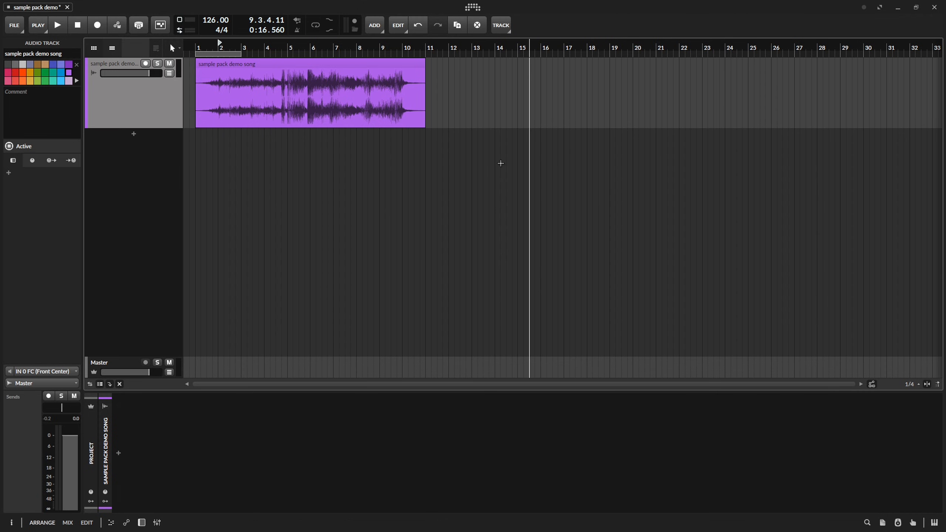
scroll(359, 89, "up", 3)
left_click_drag(360, 89, 618, 94)
scroll(261, 96, "down", 6)
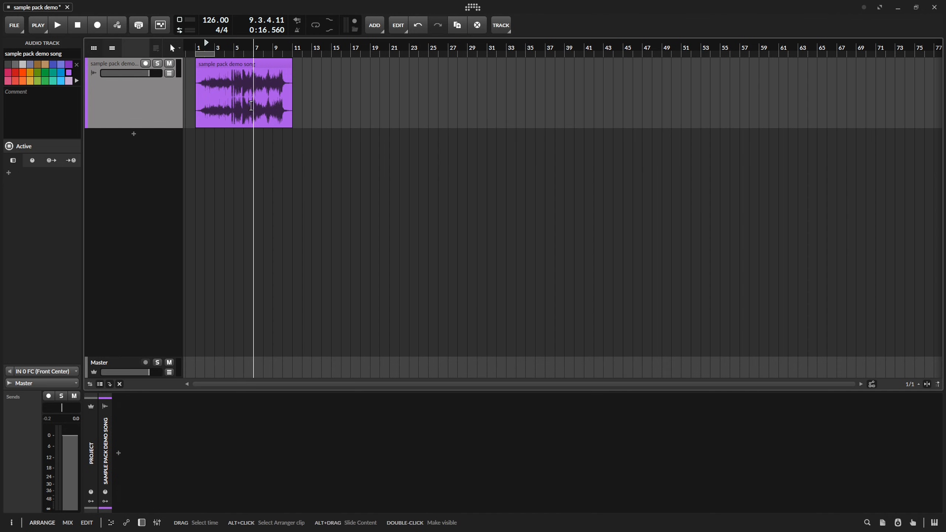
scroll(261, 96, "up", 5)
scroll(536, 92, "down", 4)
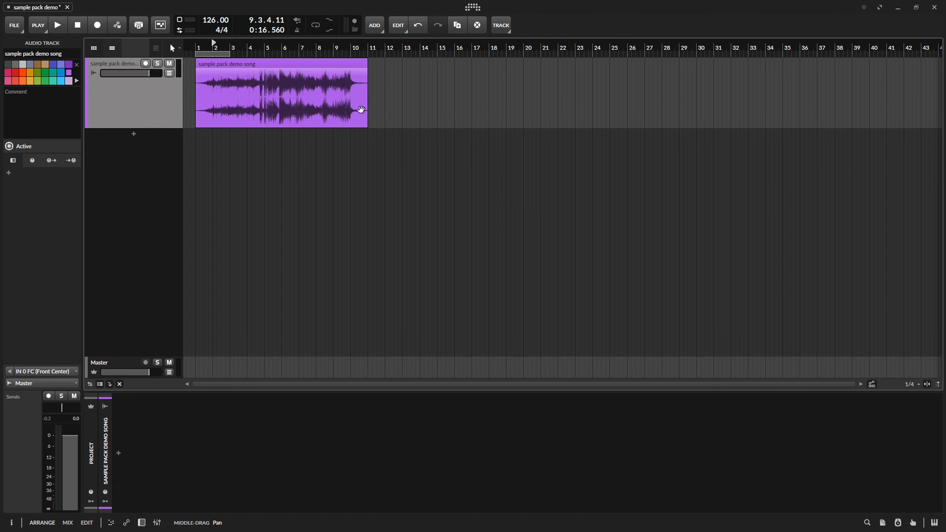
key("ctrl+z")
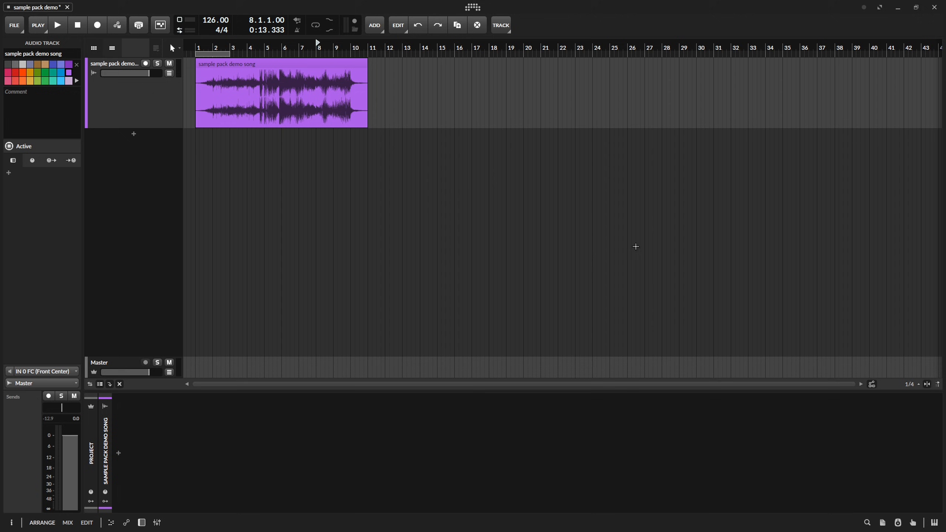
Load TOavn_atonal_smol kick_3.wav into a Sampler on a new instrument track and set its keytracking to 0 %.
left_click_drag(635, 247, 227, 186)
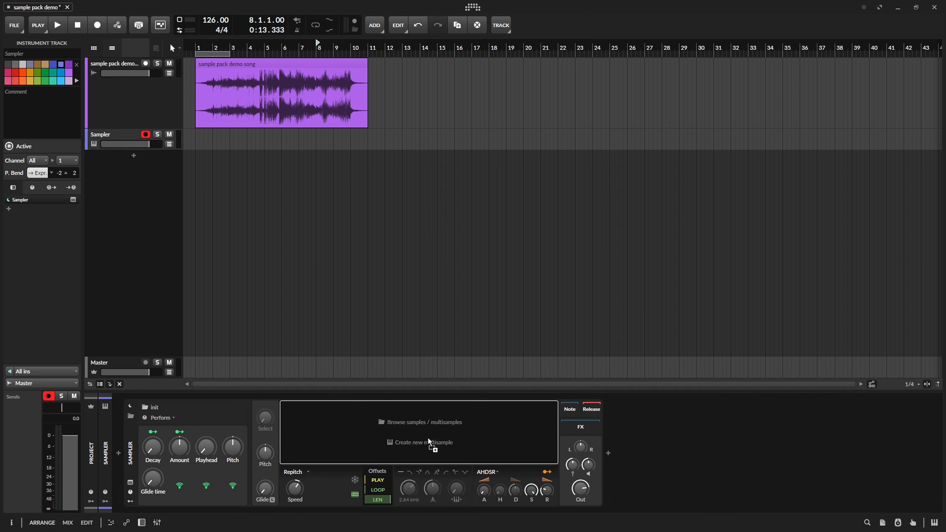
left_click_drag(431, 444, 430, 444)
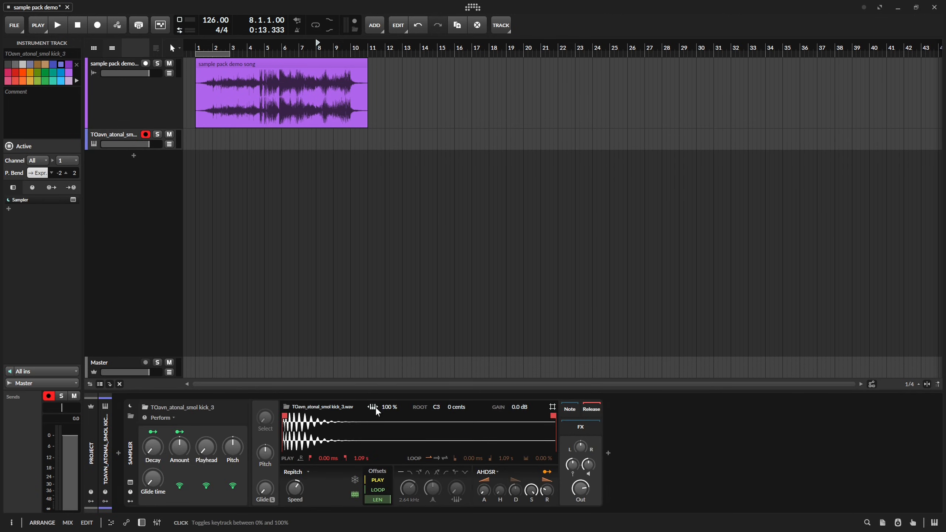
left_click(374, 407)
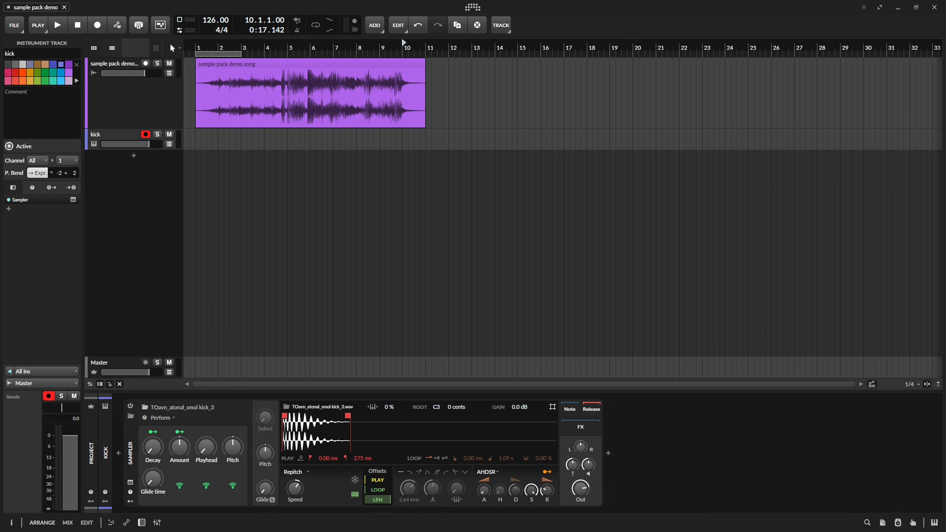
Place the TOavn_tonal_i had a dream_raw_C3_4 sample on a new audio track starting at bar 8 and audition it.
left_click_drag(472, 266, 387, 185)
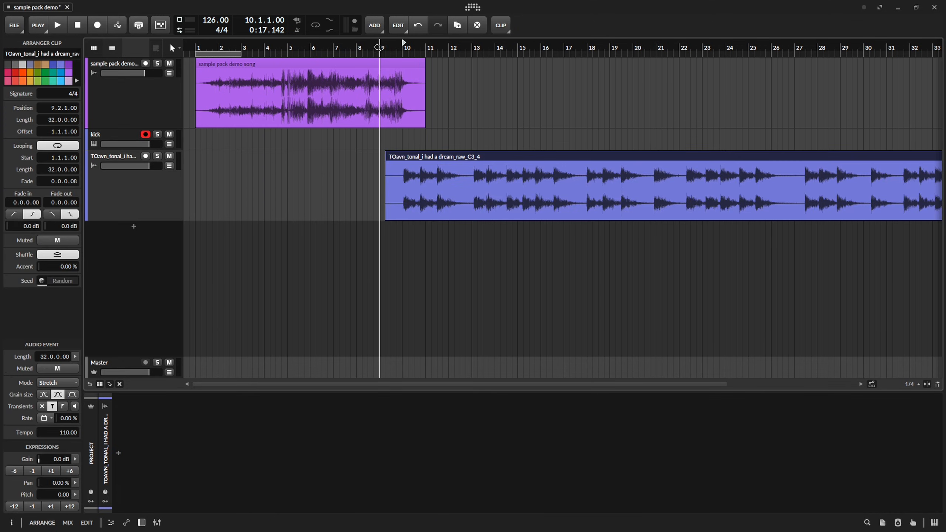
left_click(353, 48)
left_click_drag(433, 155, 403, 154)
key("space")
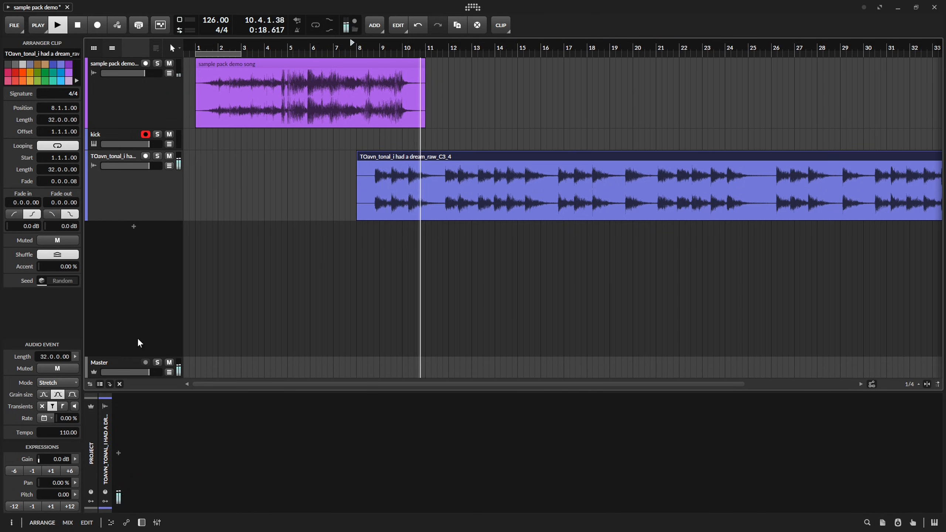
key("space")
Add the Over distortion device to the Master track.
left_click(127, 369)
left_click(103, 453)
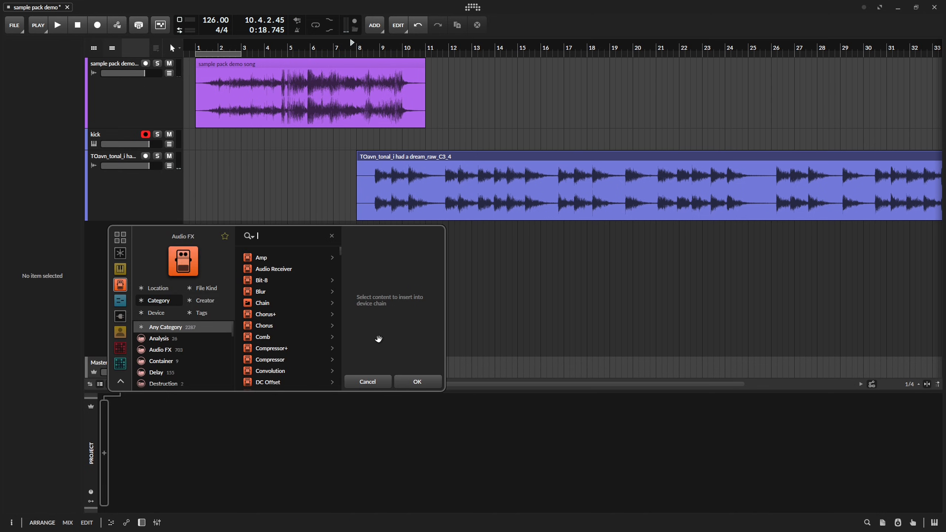
type("ove")
key("Down")
key("Return")
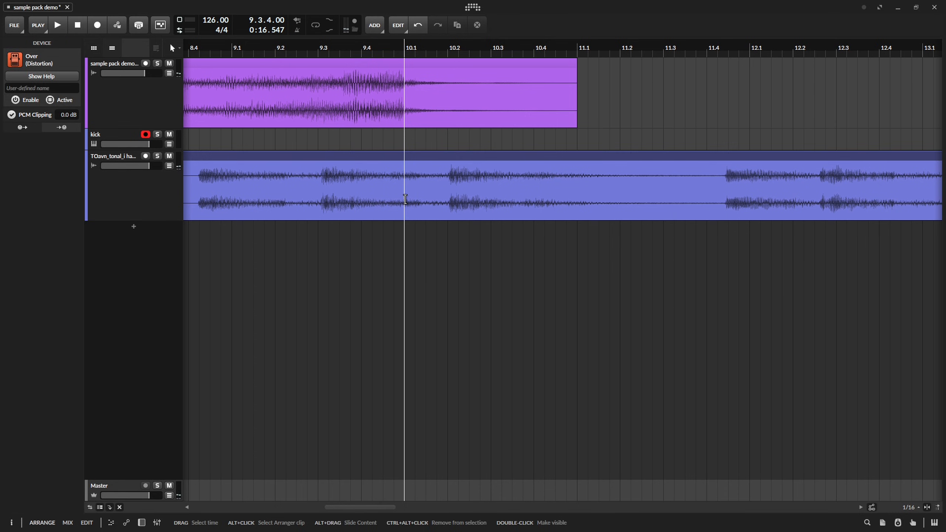
Cut the dream sample clip down to a three-beat section starting at 10.1 and delete the rest.
left_click_drag(405, 196, 449, 190)
key("ctrl+e")
left_click(461, 157)
key("Delete")
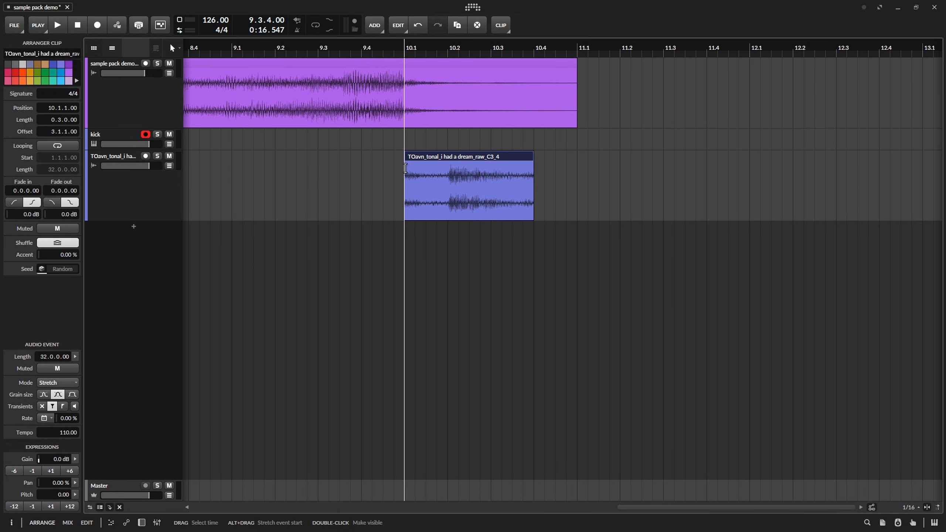
Slide the audio content inside the three-beat dream clip earlier so a note onset falls near its start.
double_click(409, 158)
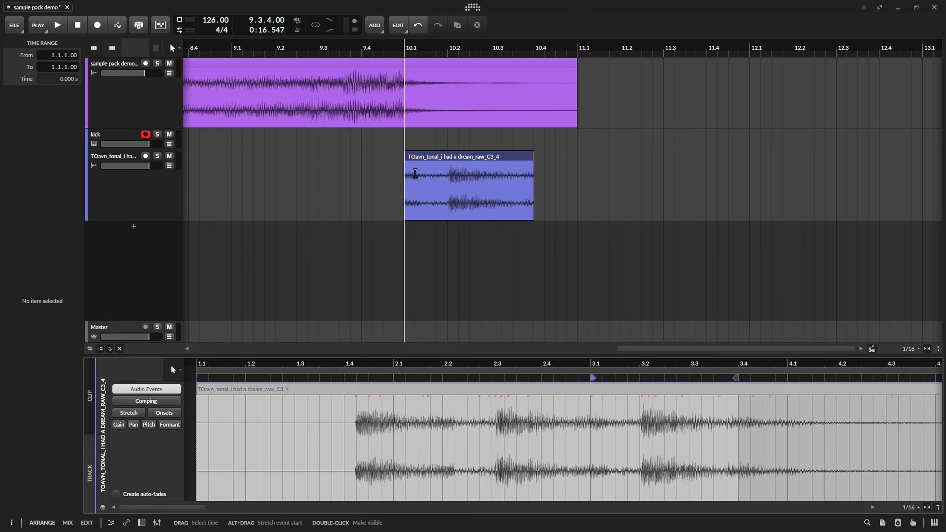
right_click(493, 155)
left_click(724, 232)
left_click(478, 160)
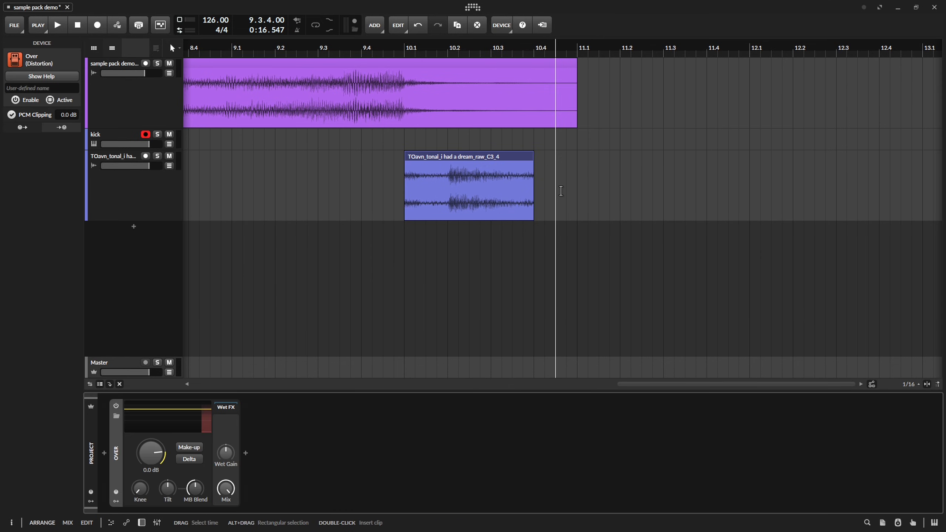
key("space")
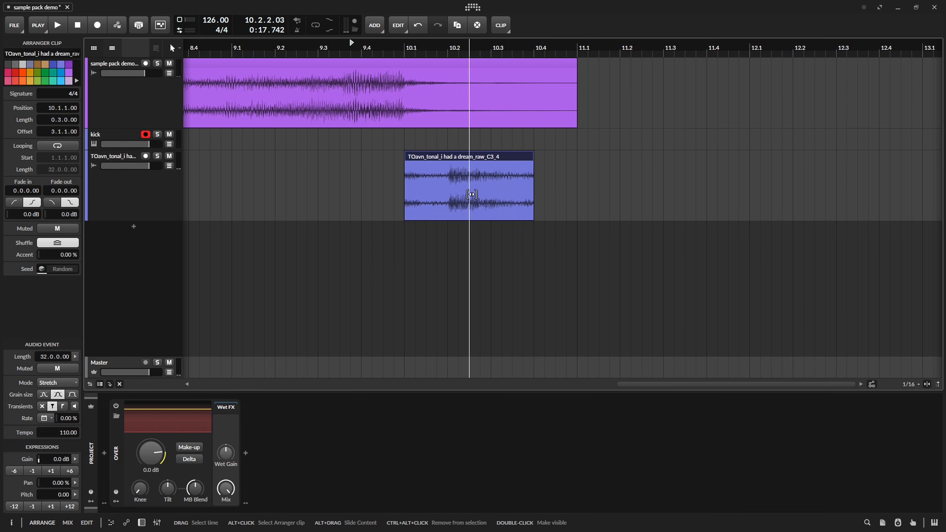
left_click_drag(472, 194, 431, 200)
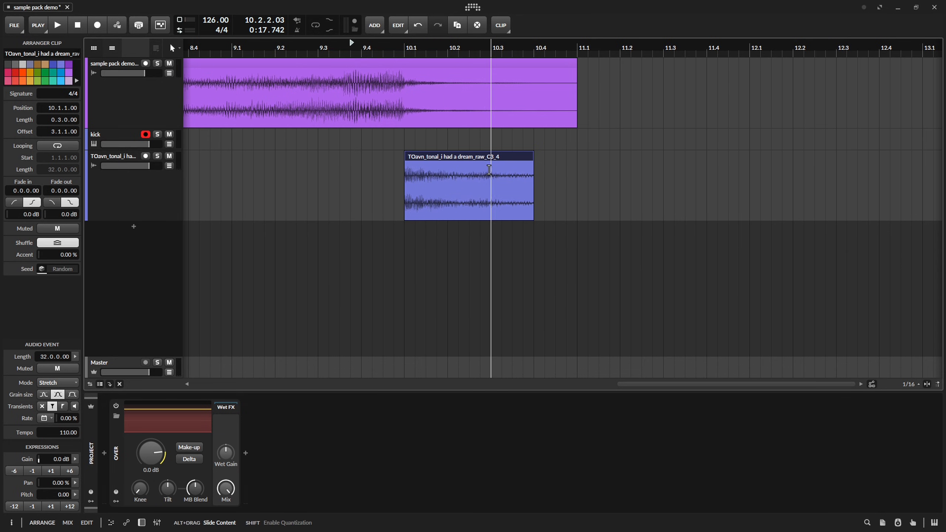
Open the dream clip in the detail editor, select its audio event and show the event's full length.
double_click(487, 158)
left_click(414, 397)
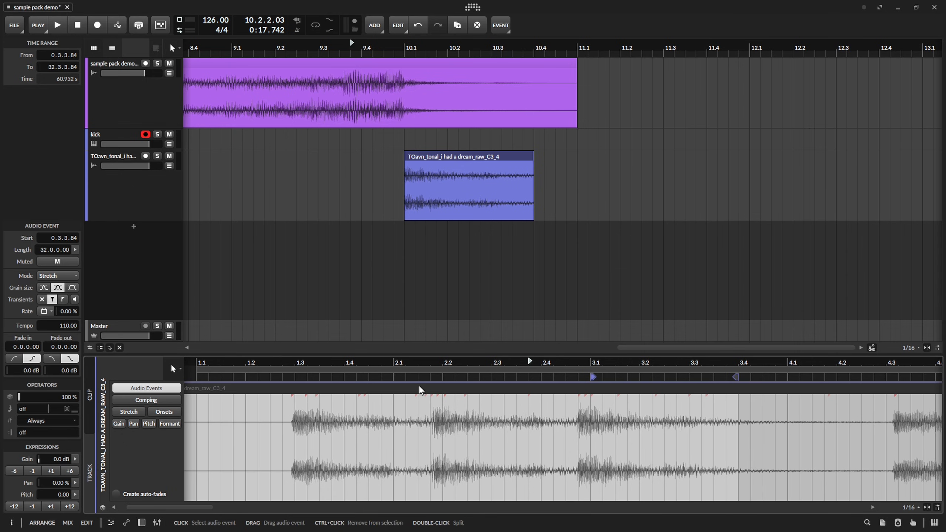
right_click(480, 157)
left_click(514, 201)
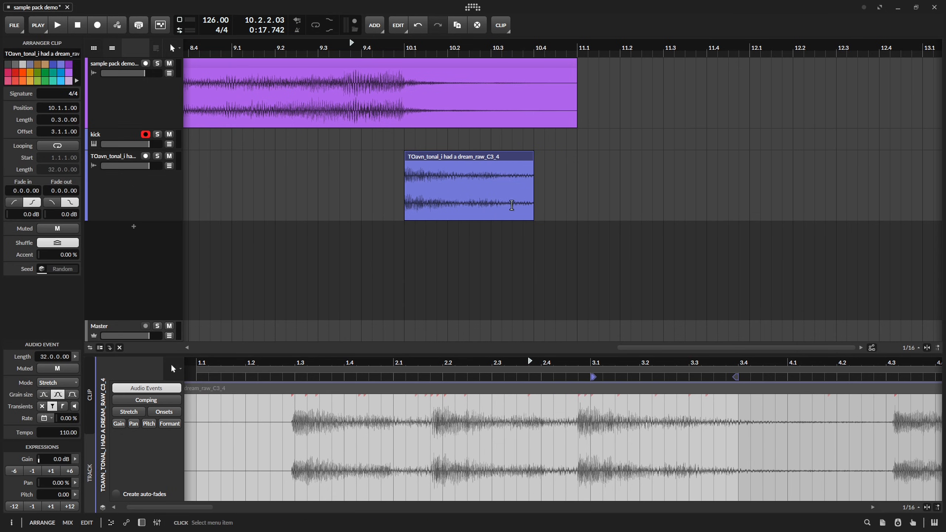
left_click(571, 390)
key("z")
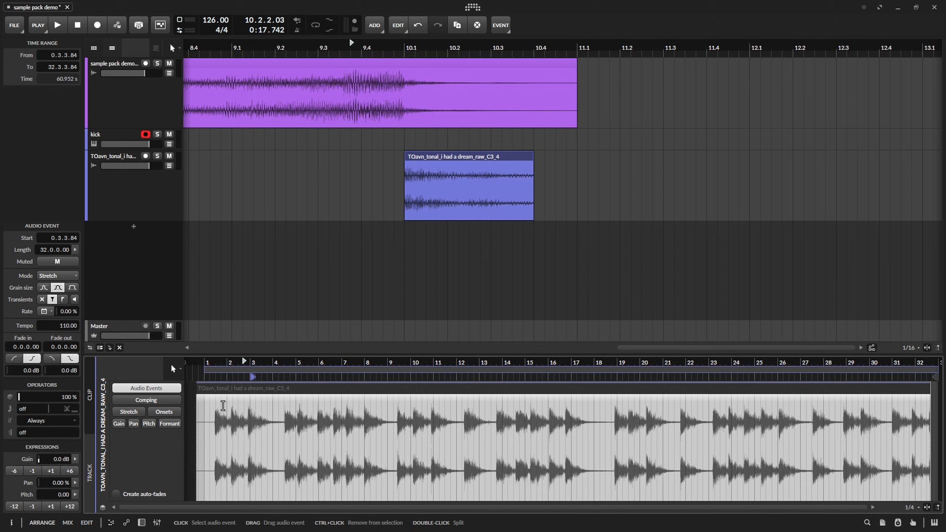
Shift the audio event within the dream clip to use a different note, auditioning the result, and close the detail editor.
left_click_drag(243, 363, 247, 389)
key("space")
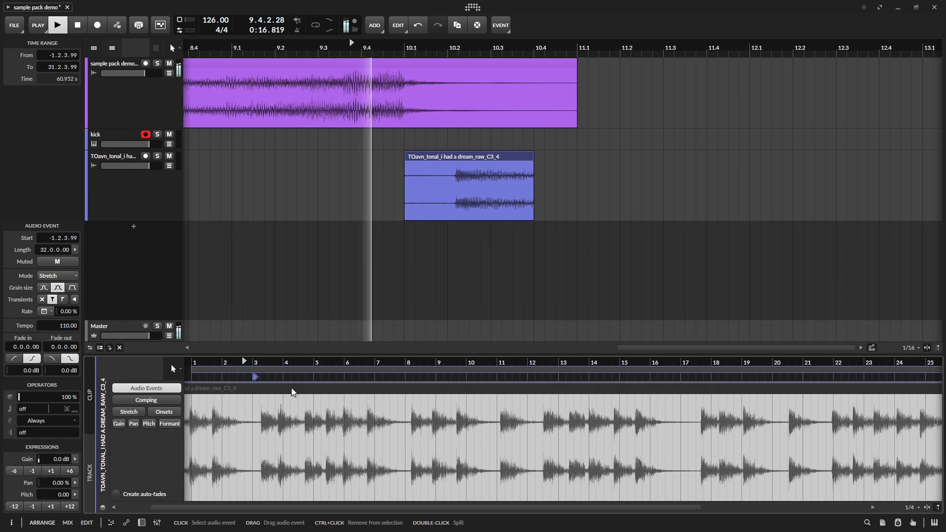
key("space")
key("space")
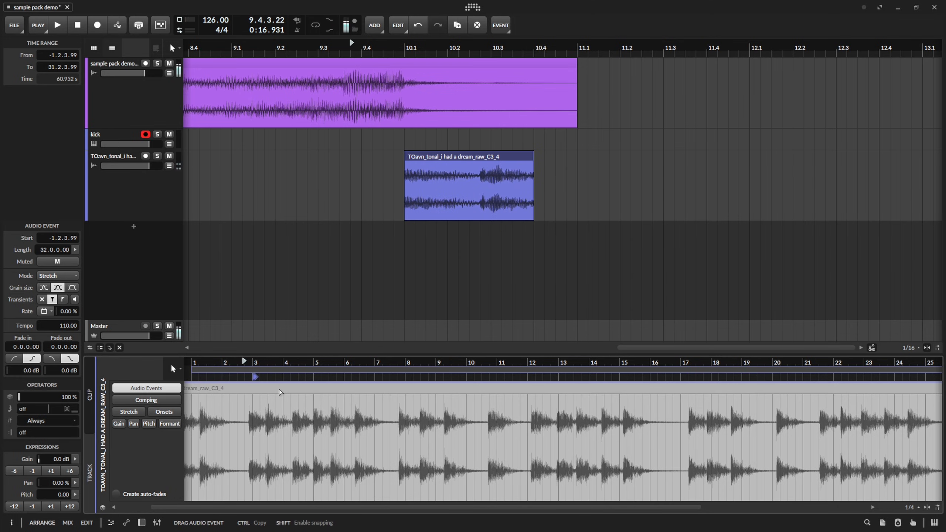
left_click(560, 253)
key("d")
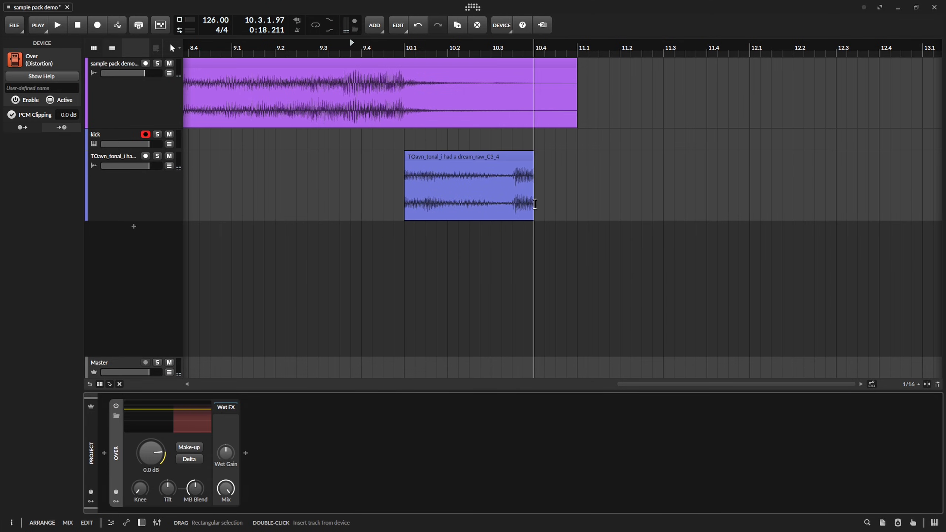
Shorten the end of the dream clip by half a beat and audition it.
left_click_drag(533, 153, 512, 153)
left_click(610, 167)
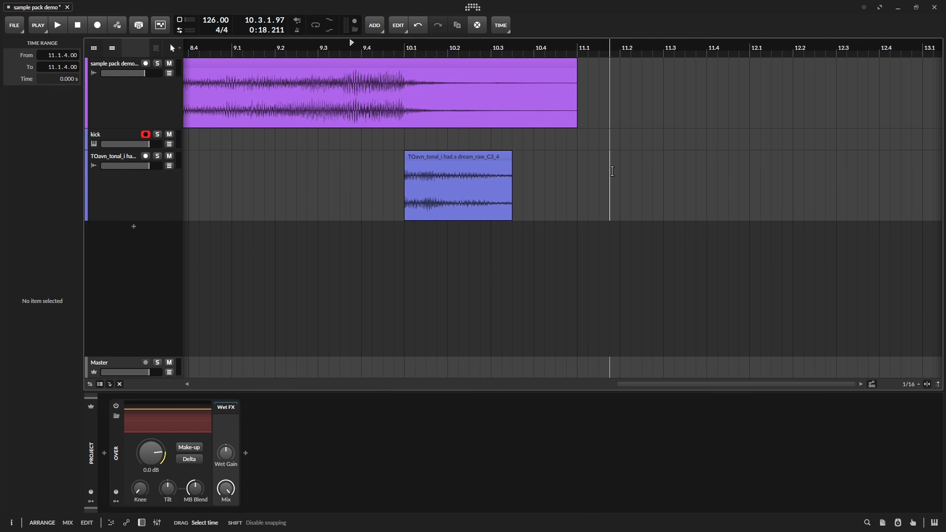
key("space")
Lay out the dream clip as five back-to-back chops from 10.1, extend the last one to 11.1, and audition them.
key("space")
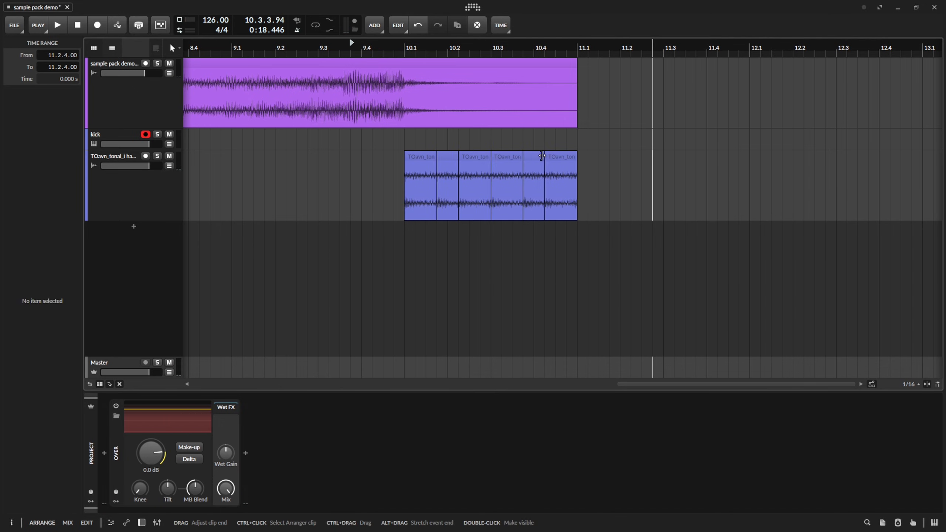
left_click_drag(543, 157, 577, 164)
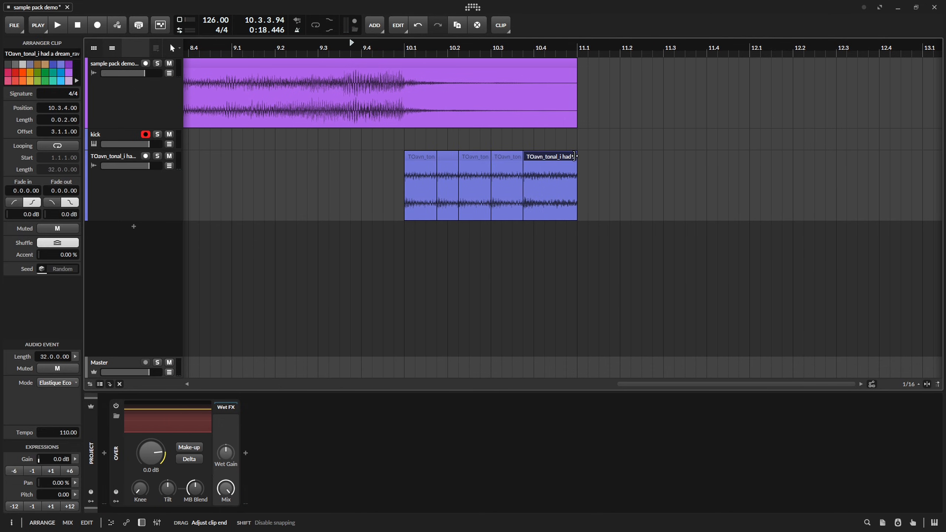
key("space")
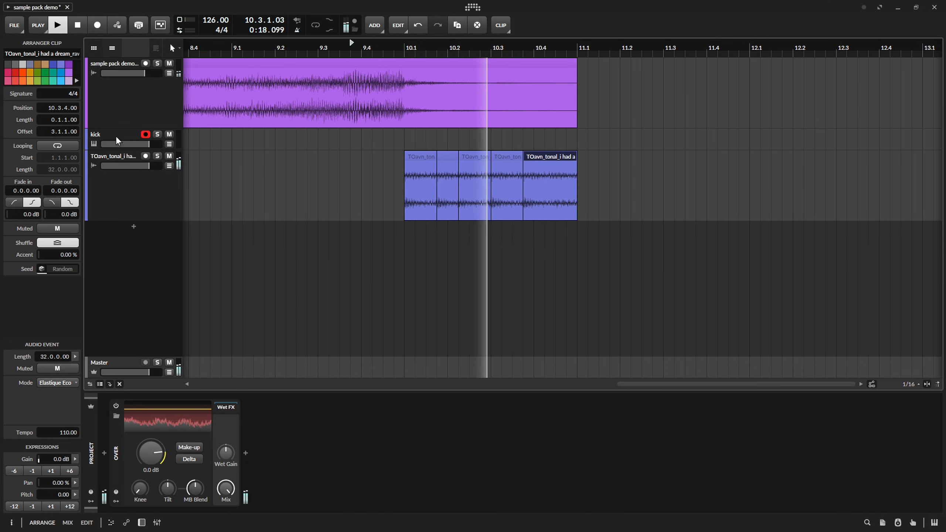
key("space")
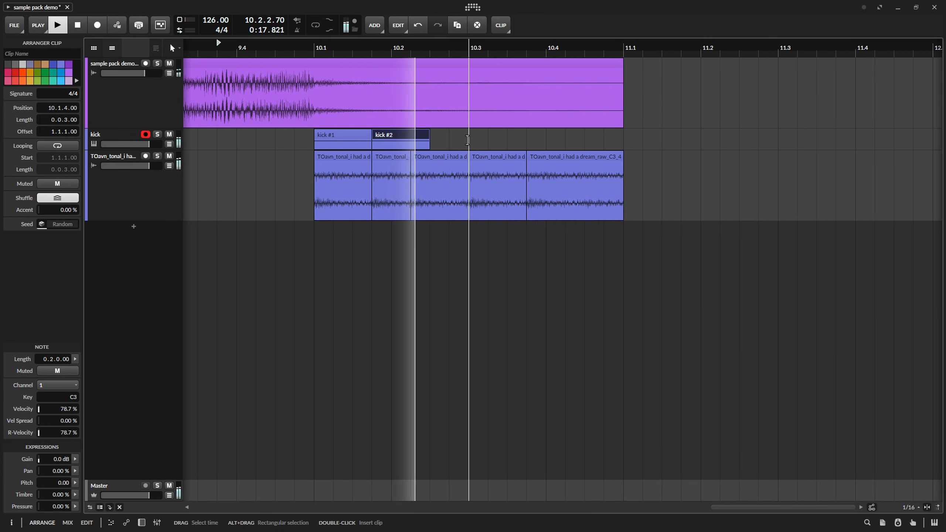
Duplicate the first two kick clips so the copies start at 10.3, and audition the pattern.
key("space")
left_click_drag(469, 140, 325, 147)
key("ctrl+d")
key("space")
left_click(662, 178)
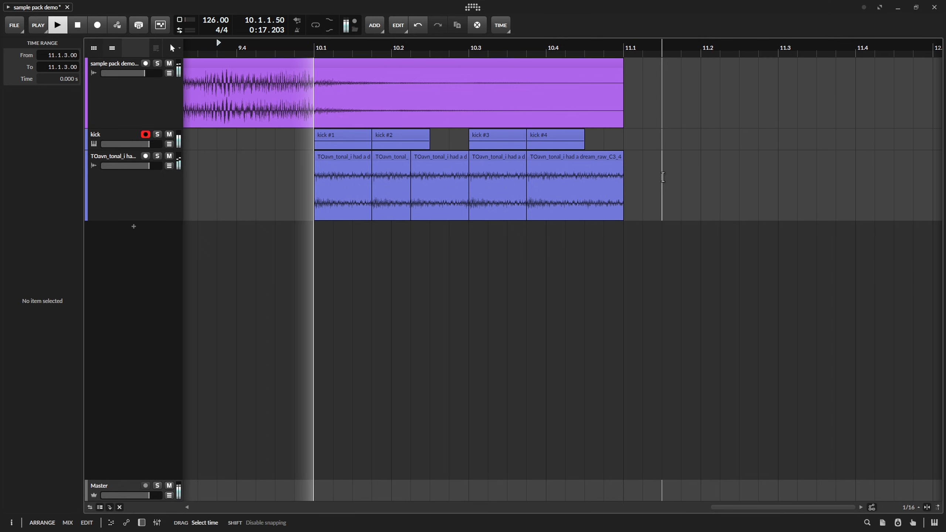
key("space")
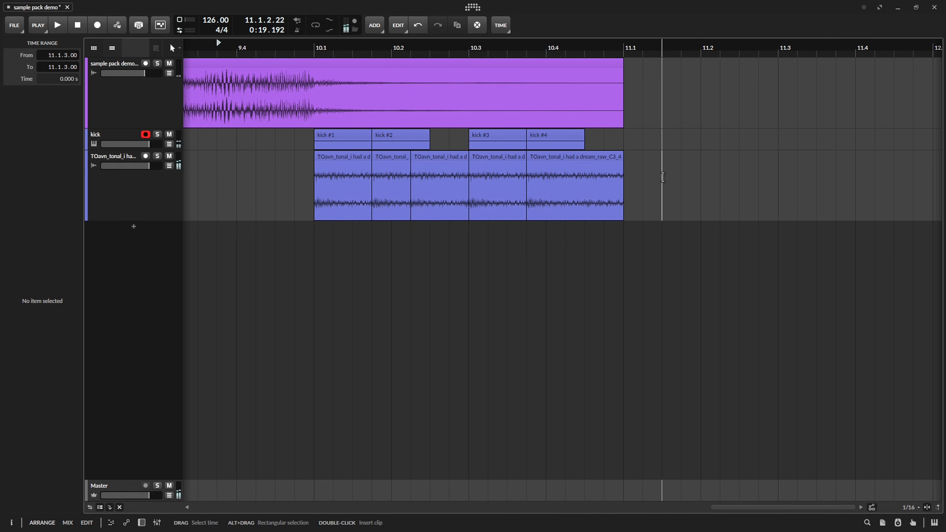
Add a new instrument track with the Polysynth device.
key("ctrl+t")
type("pol")
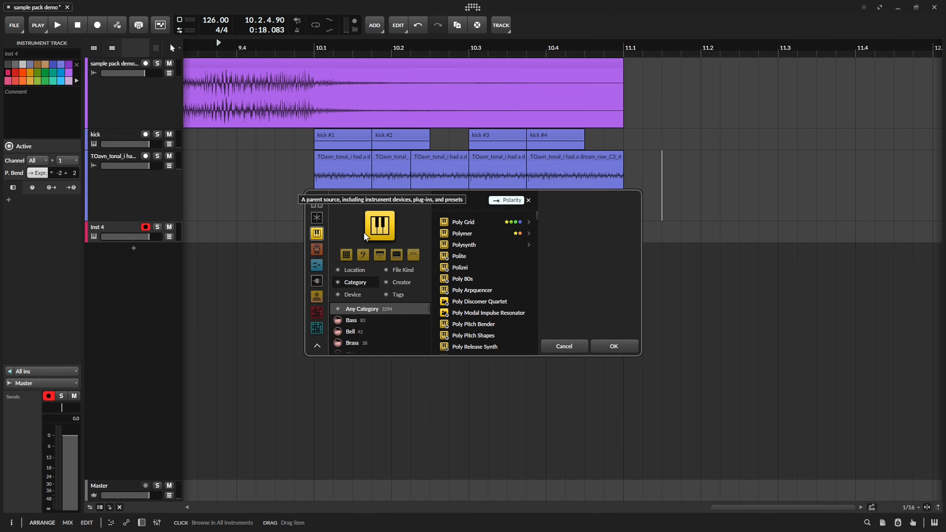
key("Down")
key("Down")
key("Down")
key("Return")
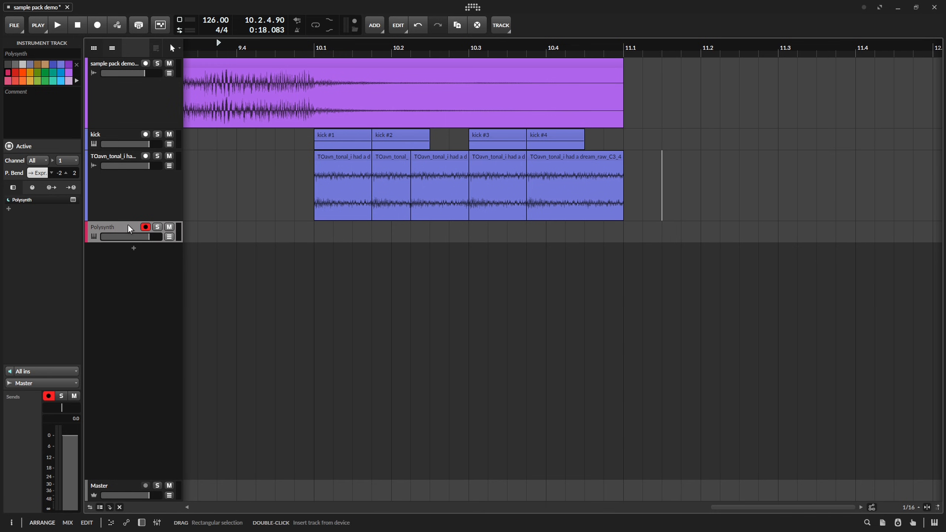
Load the Reese preset from the TOavn sound pack into the Polysynth and audition it while adjusting the filter frequency.
double_click(130, 237)
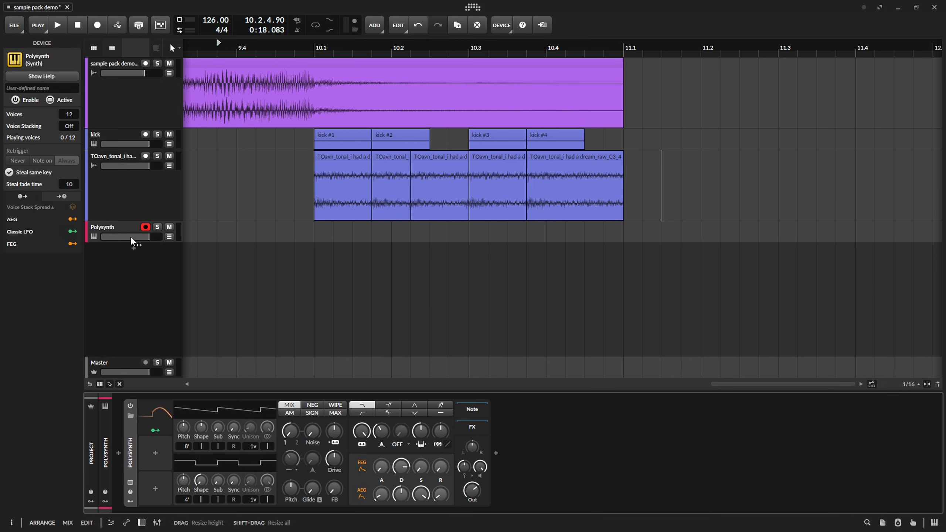
left_click(130, 418)
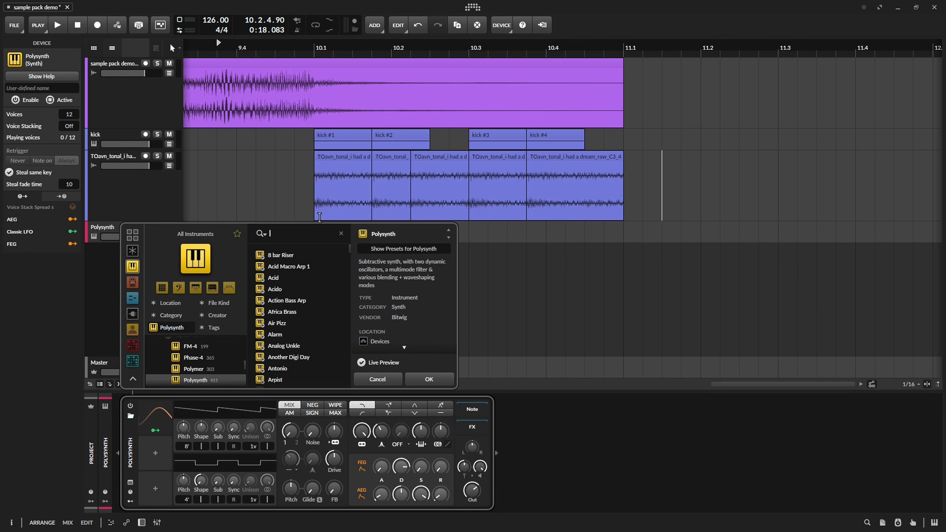
left_click_drag(316, 222, 317, 158)
scroll(198, 335, "up", 6)
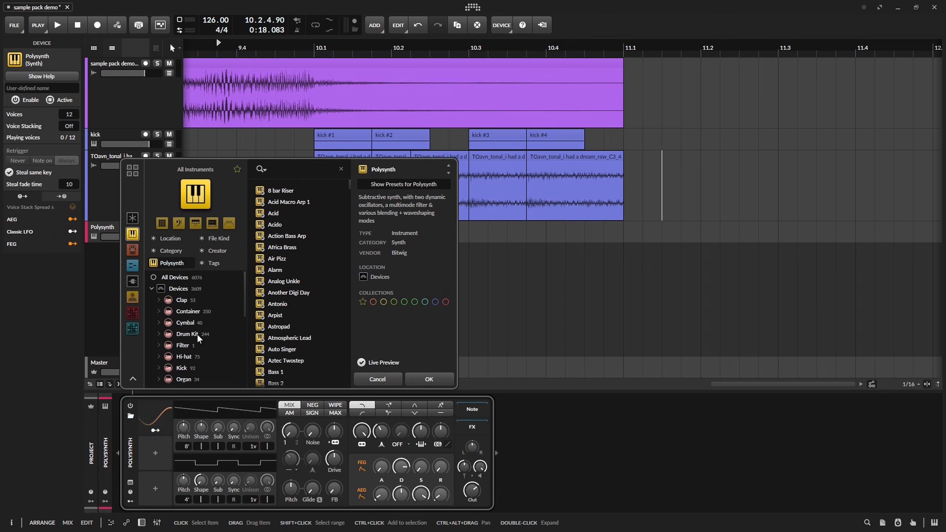
scroll(198, 337, "down", 3)
left_click(159, 346)
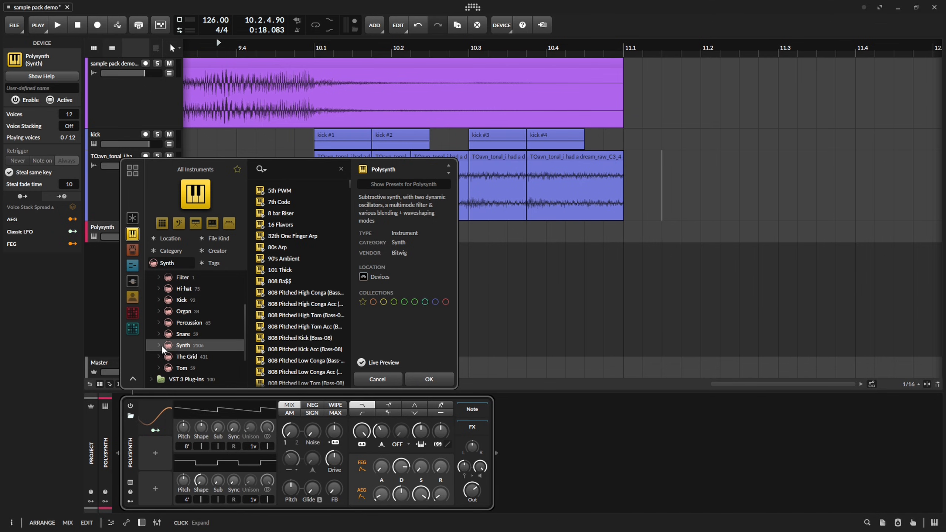
scroll(205, 339, "down", 3)
type("toavn")
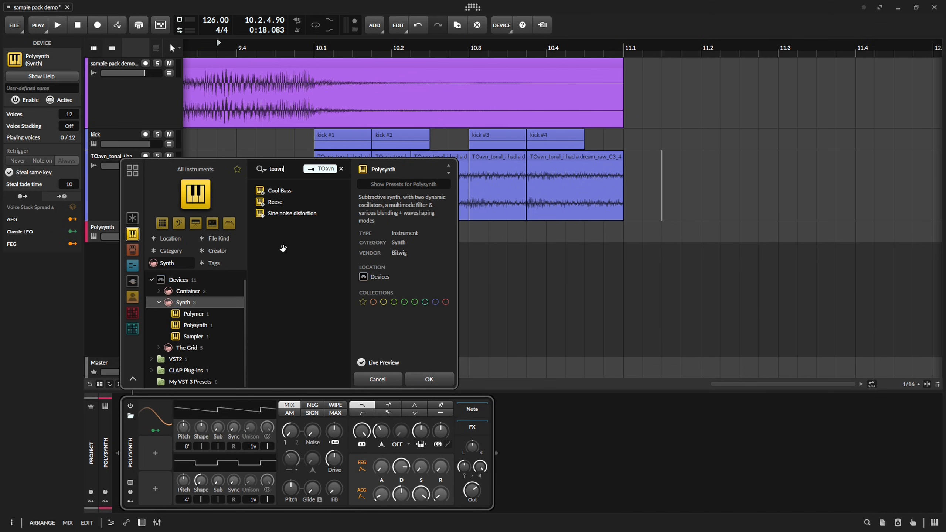
left_click(305, 204)
left_click(417, 378)
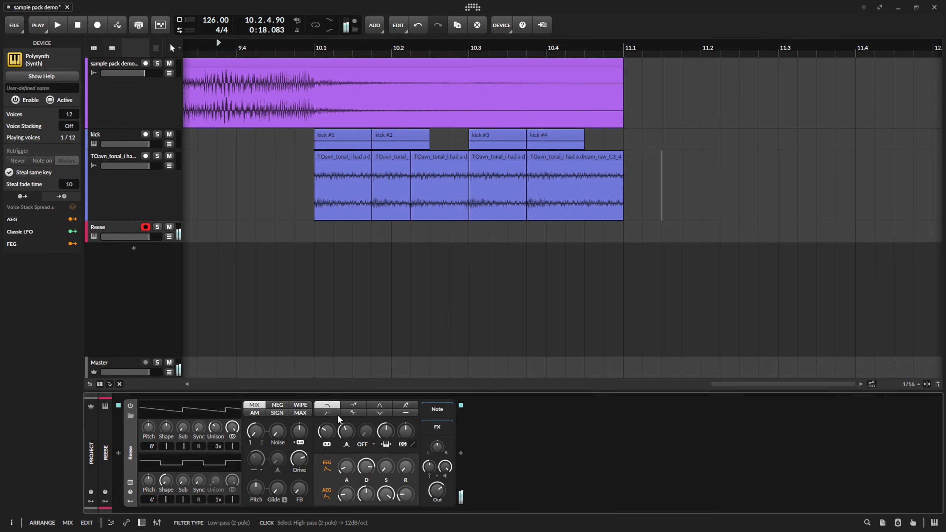
left_click_drag(329, 433, 329, 396)
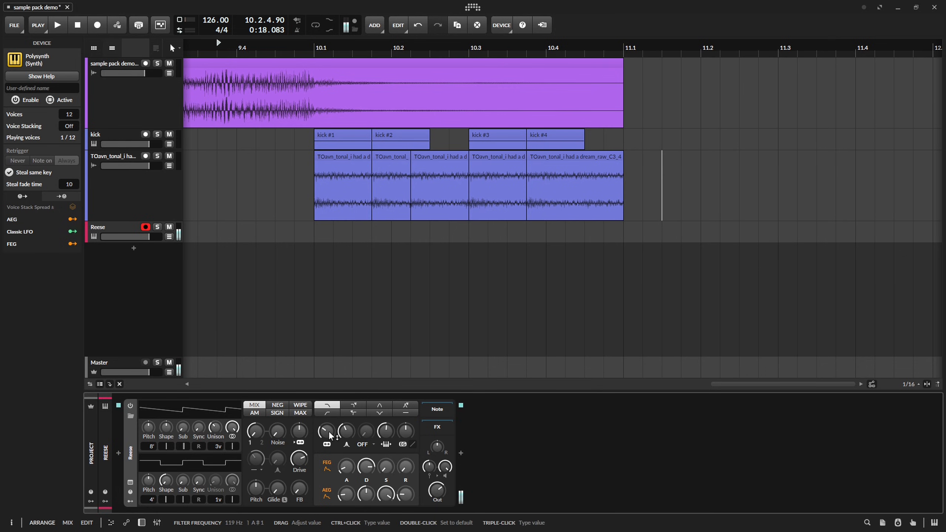
key("a")
Add an EQ-2 to the chopped dream sample's track.
double_click(317, 415)
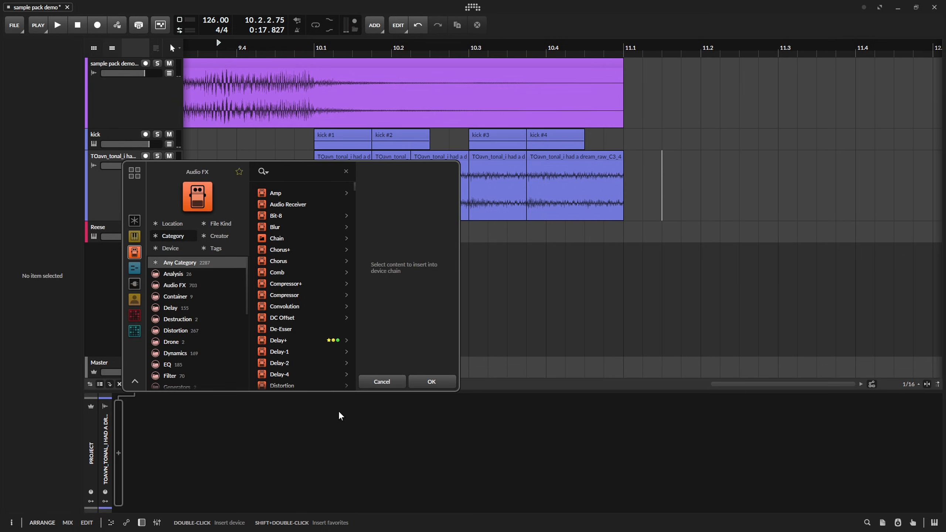
type("eq")
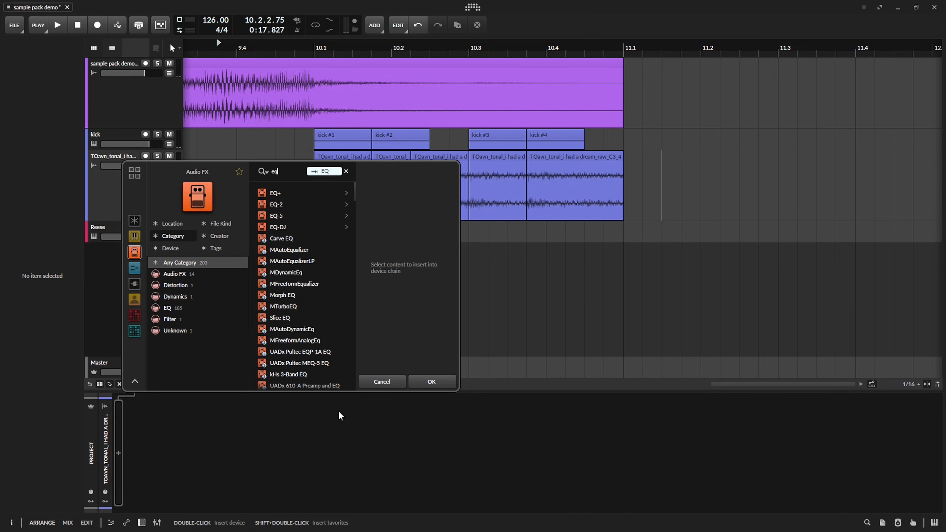
key("Down")
key("Return")
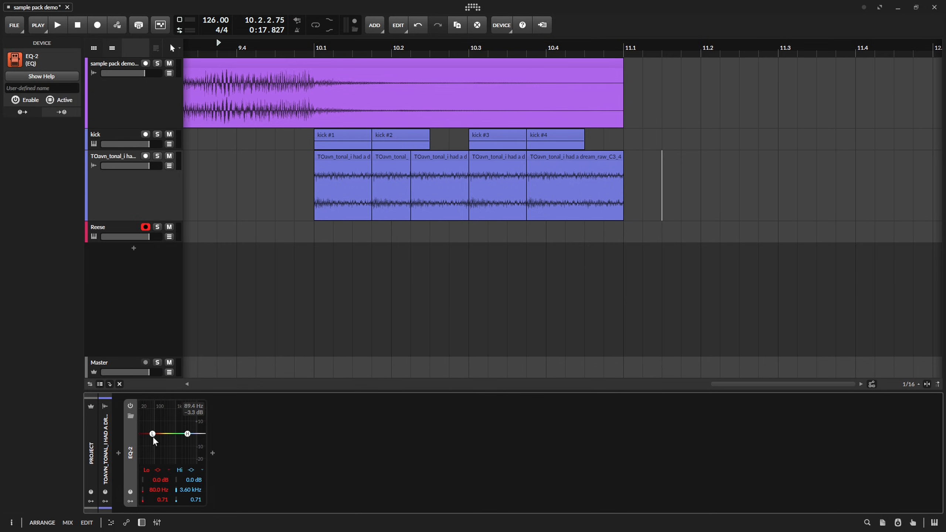
Make the EQ-2's low band a low-cut, raise its frequency while auditioning the chops, and save the project.
right_click(153, 435)
left_click(174, 458)
key("space")
left_click_drag(154, 437, 193, 444)
key("space")
key("space")
key("space")
key("space")
key("space")
key("space")
key("ctrl+s")
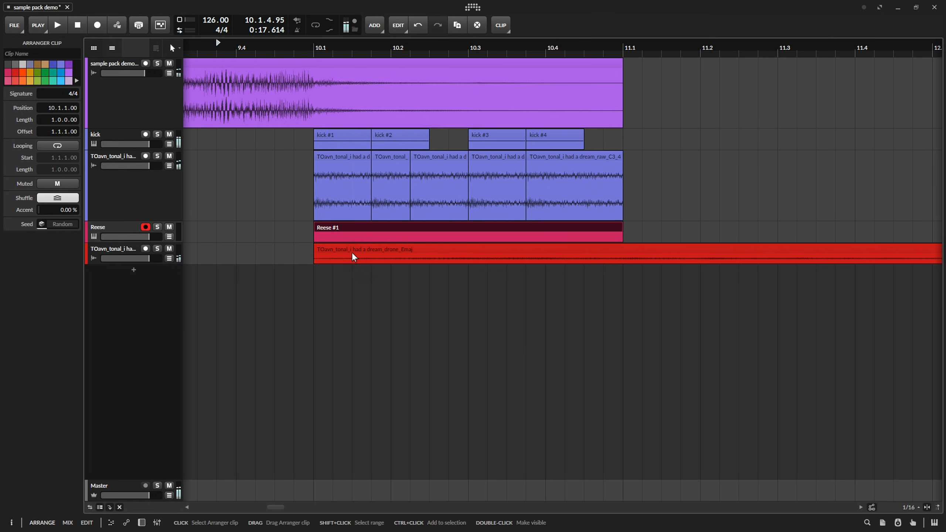
Place the dream_drone_Emaj sample on a new track at 10.1 and audition the section.
left_click(354, 257)
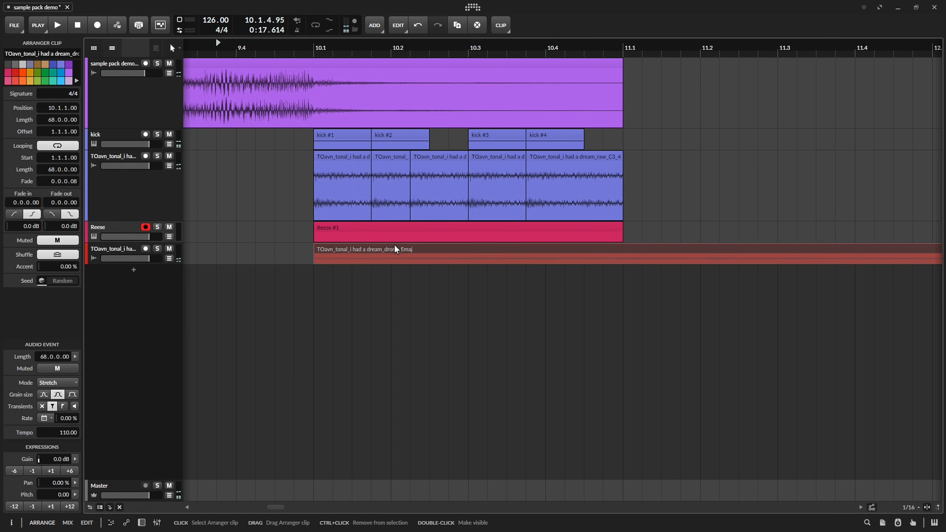
key("space")
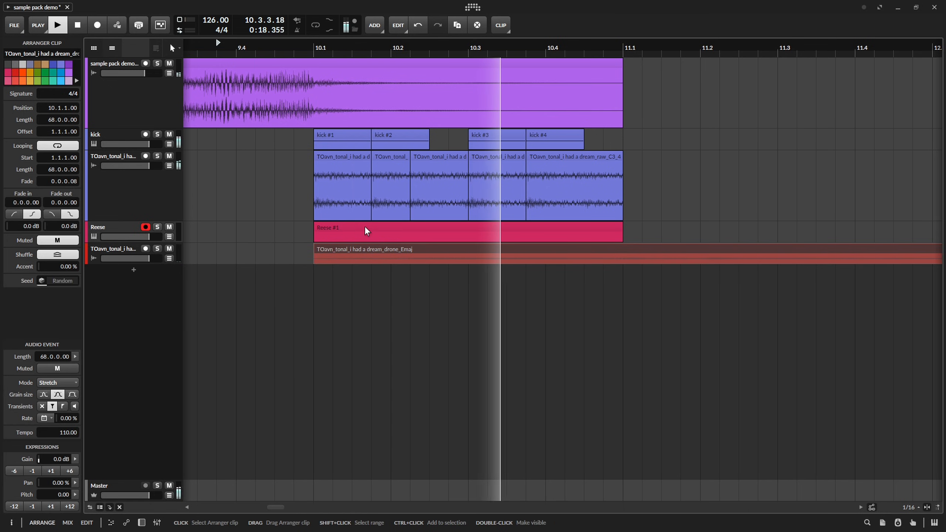
key("space")
Open the Reese clip for note editing and add a Mid-Side Split to the Polysynth's FX chain.
double_click(365, 227)
left_click(183, 242)
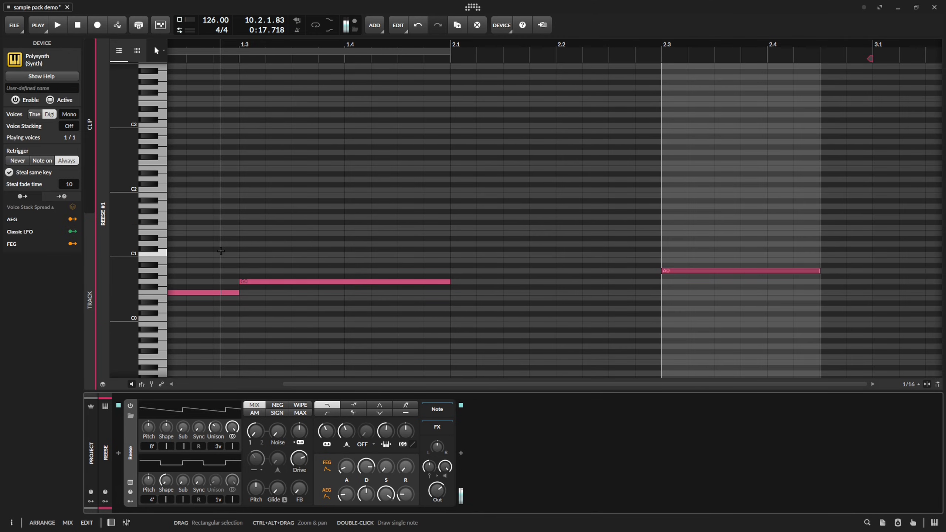
left_click(461, 453)
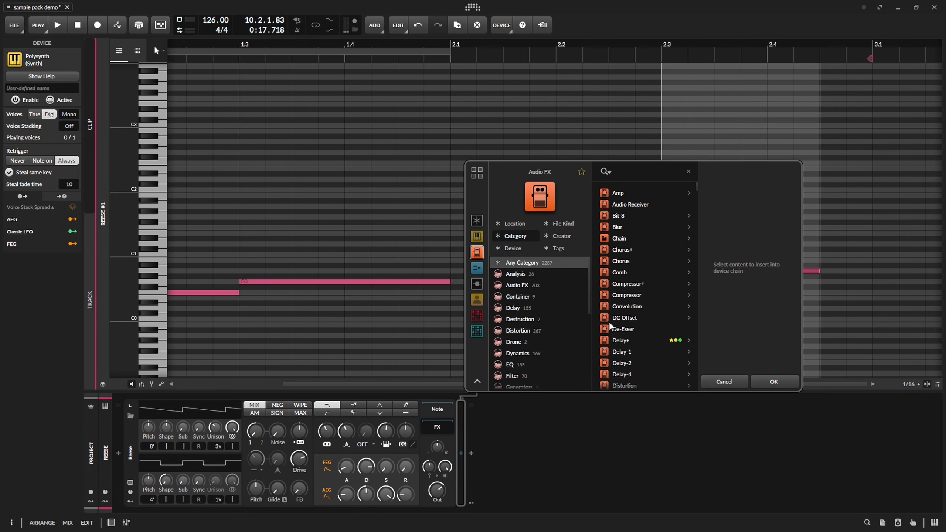
type("mid")
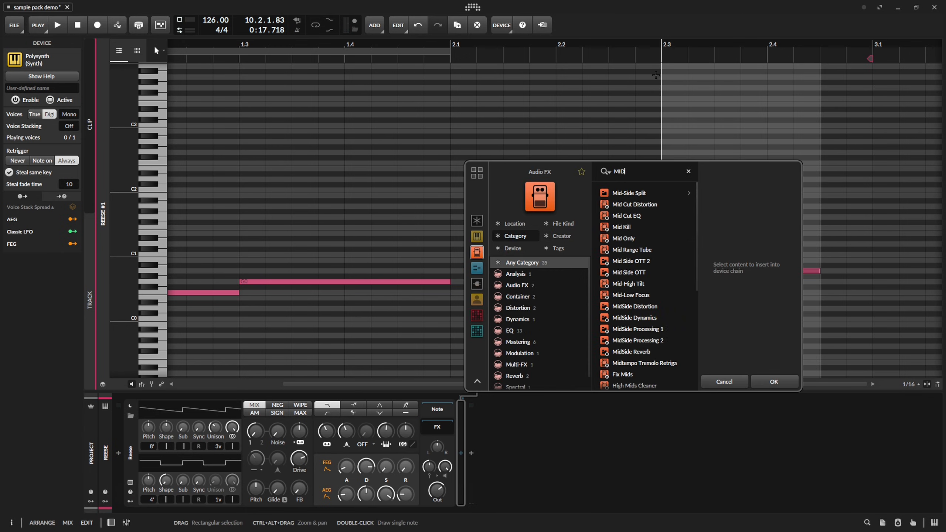
key("Return")
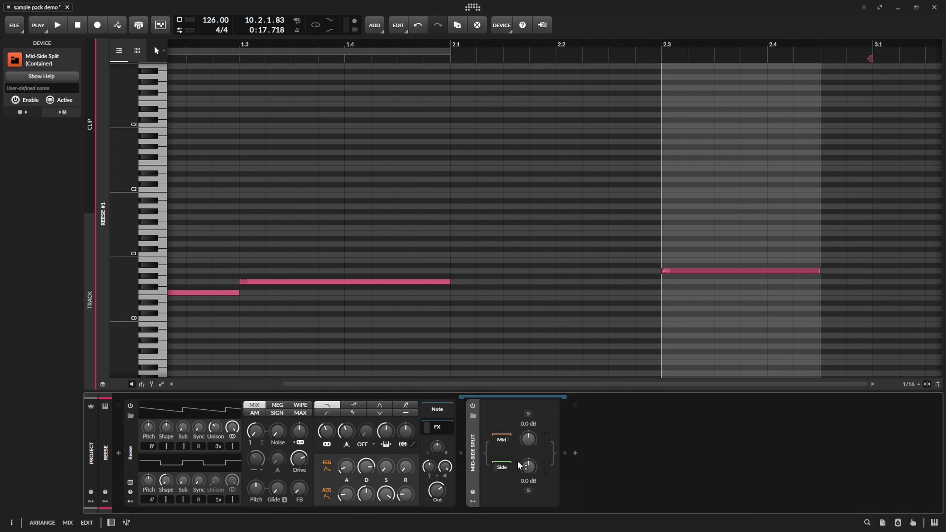
Put an EQ-2 on the Side chain of the Mid-Side Split and shape its low band as a low-cut.
left_click(504, 467)
right_click(609, 440)
left_click(631, 465)
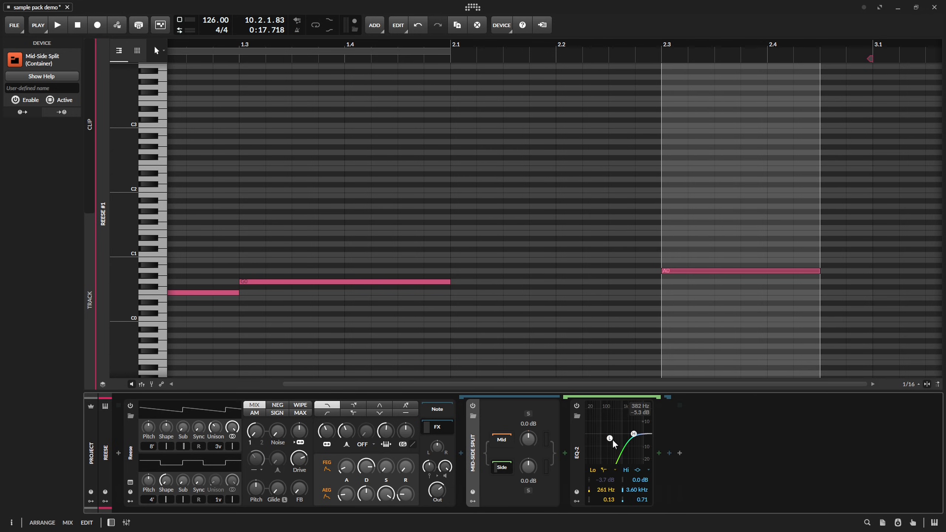
left_click_drag(610, 440, 602, 459)
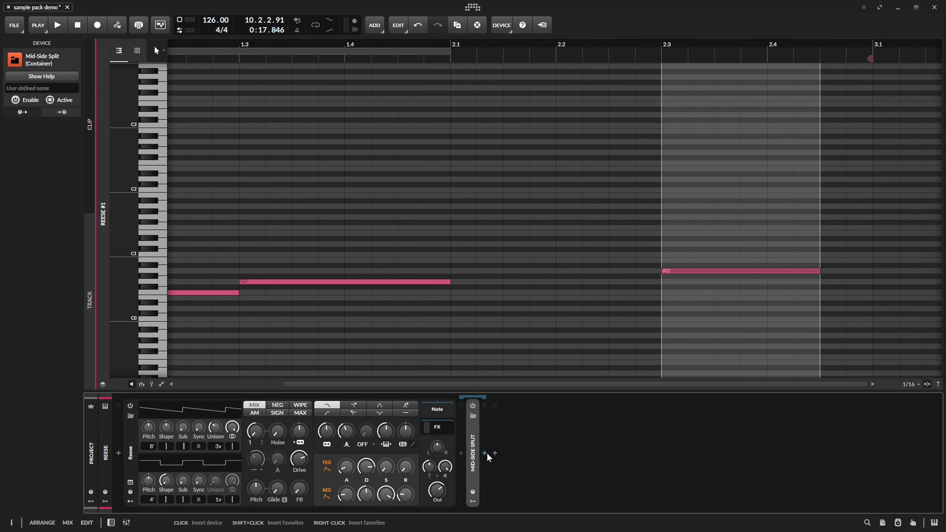
Add a Filter+ after the Mid-Side Split and set its waveshaper to Heat with +34.8 dB of drive.
left_click(485, 452)
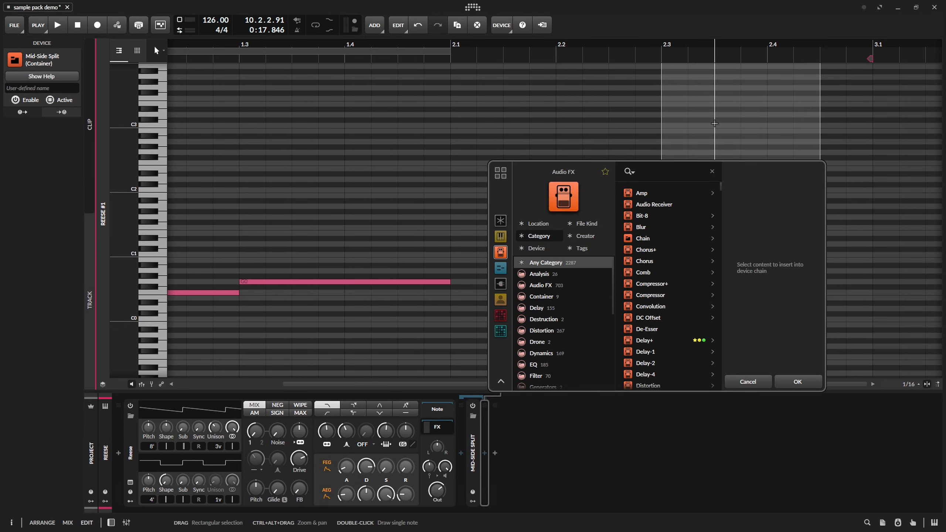
type("Fi")
key("Return")
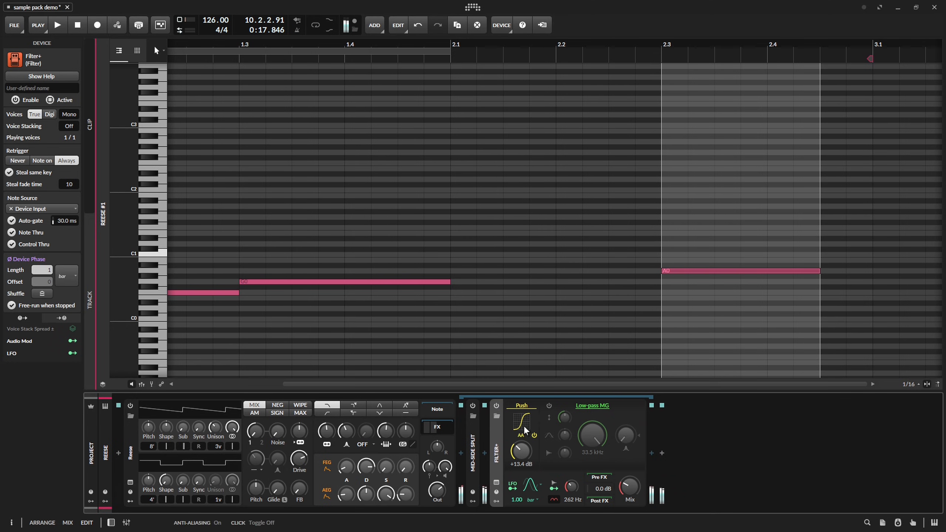
left_click(522, 406)
left_click(549, 488)
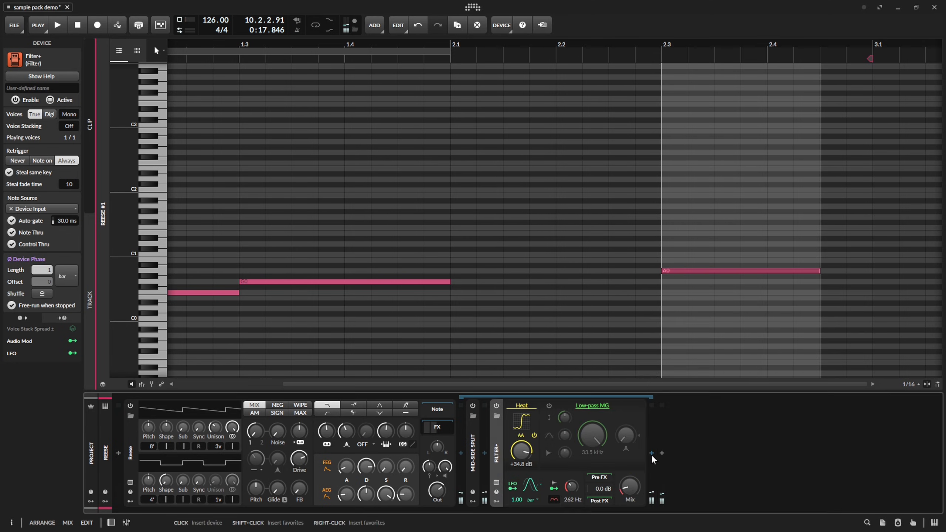
Add an EQ+ after the Filter+ and cut a bell band by 6.8 dB at 213 Hz while auditioning.
left_click(652, 454)
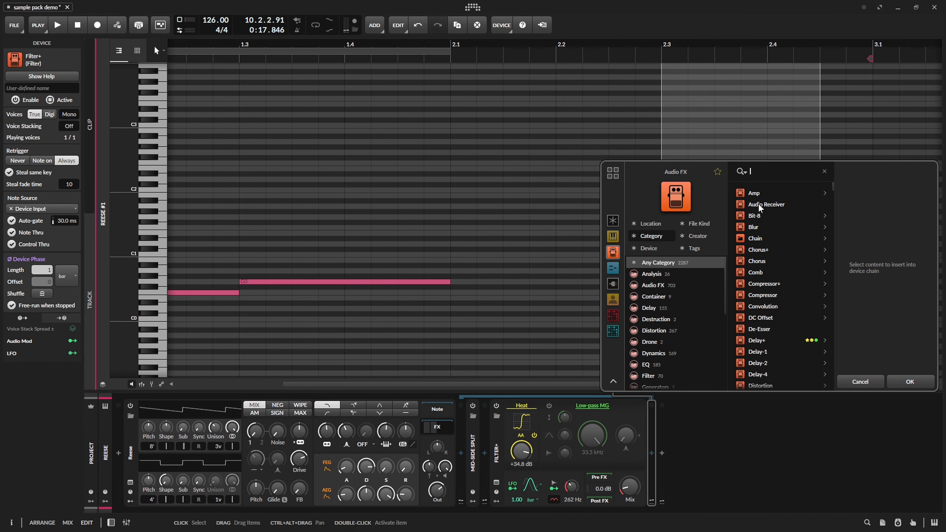
type("EQ")
left_click(782, 206)
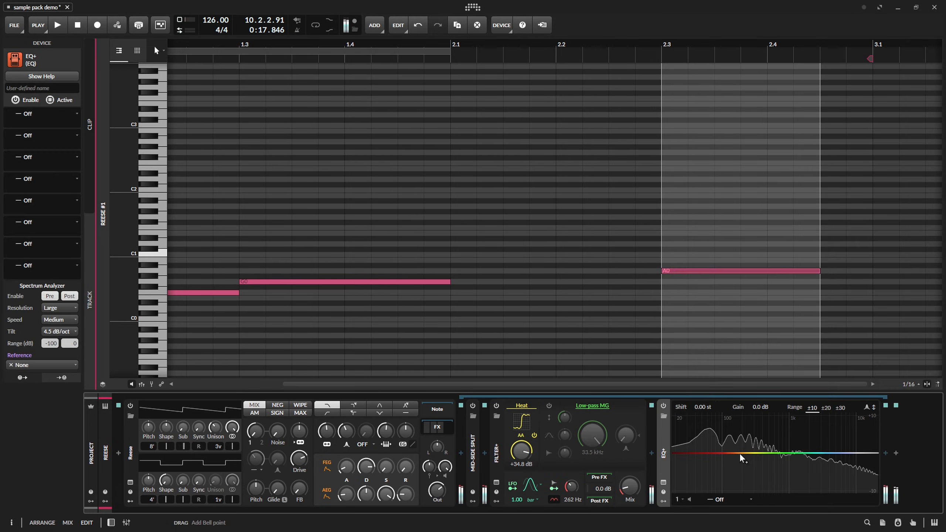
left_click_drag(741, 456, 745, 483)
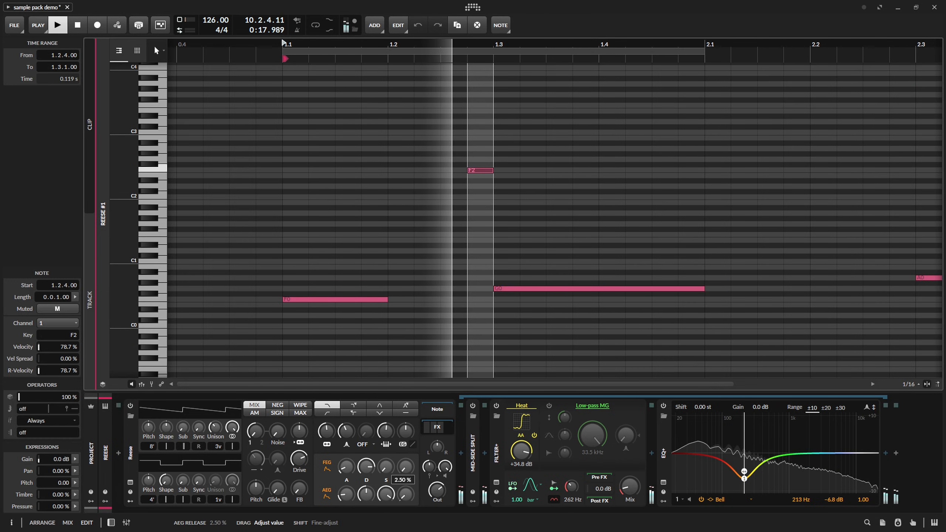
key("space")
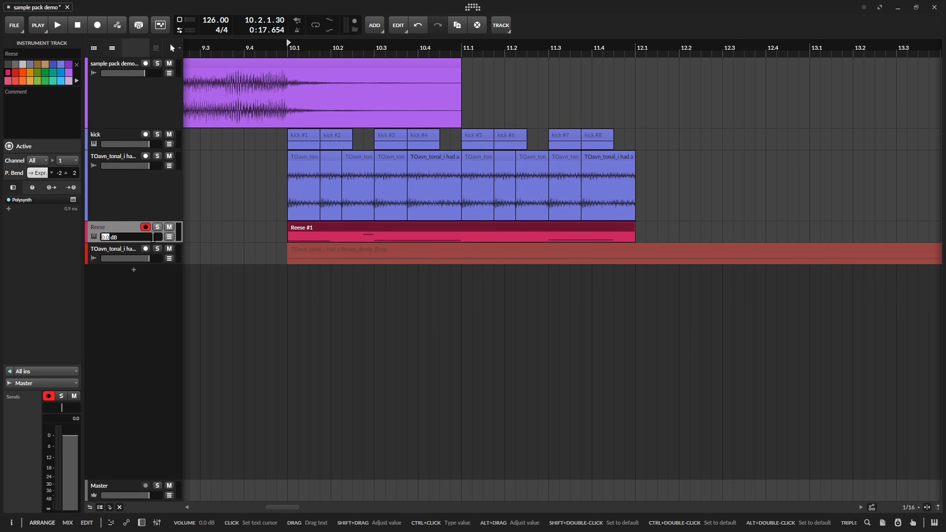
Set the Reese track's volume to -6 dB and audition the section.
type("-")
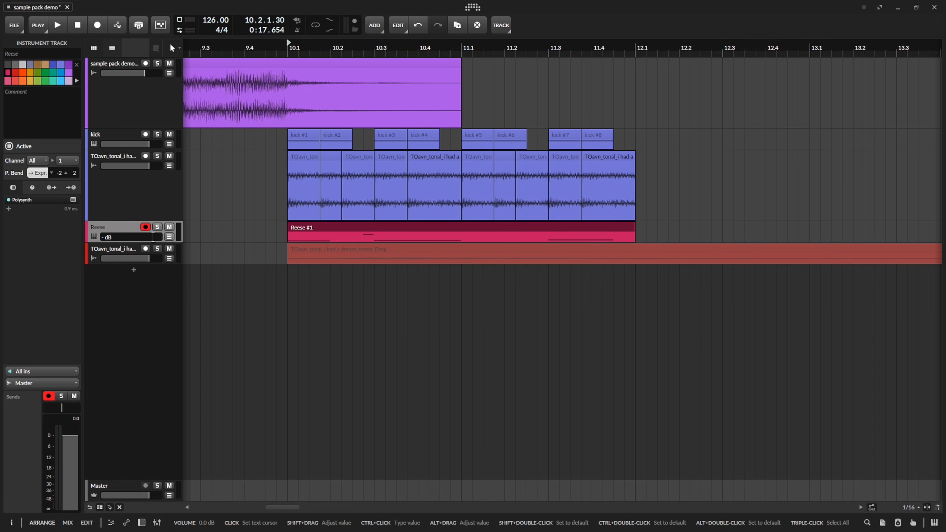
type("6")
key("Return")
key("space")
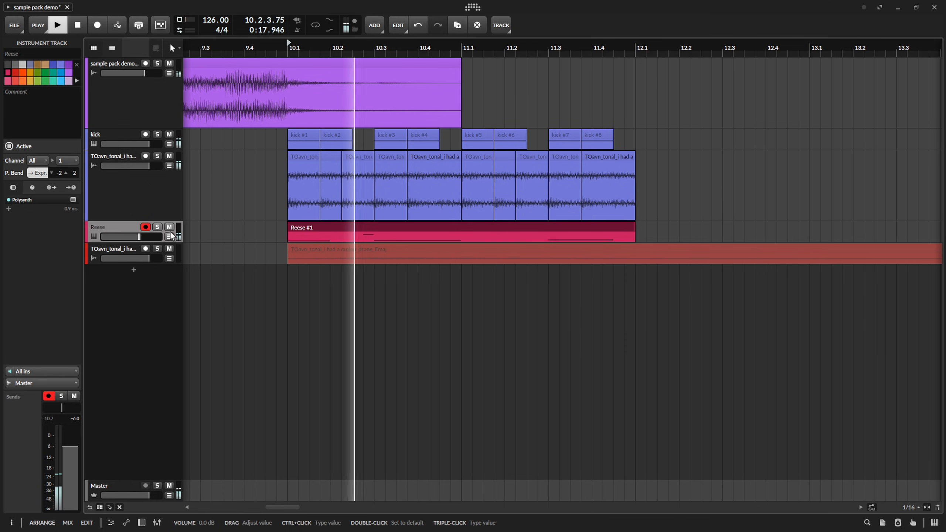
key("space")
Open the Reese track's device chain and listen to the pattern again.
key("space")
double_click(124, 225)
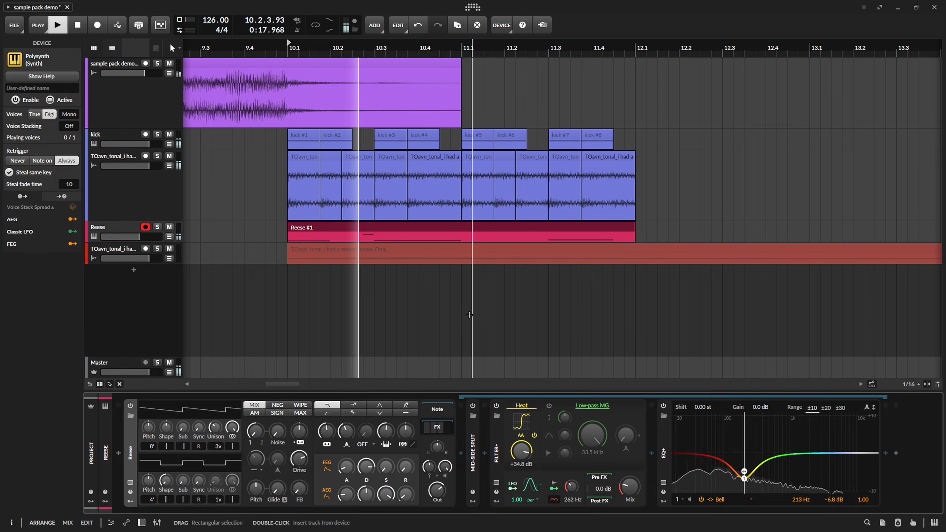
key("space")
key("space")
key("space")
Move the demo song track below the kick track and put the kick in a group named drums.
left_click_drag(124, 64, 127, 150)
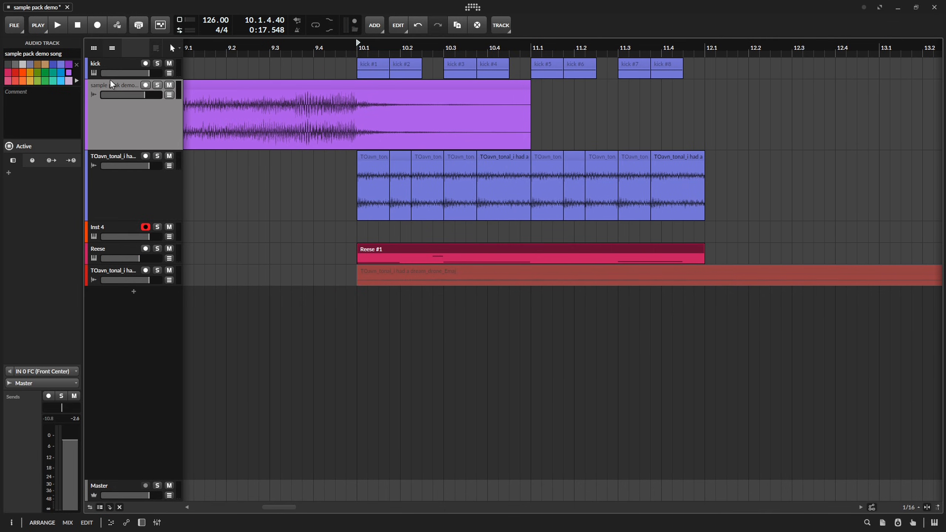
left_click(123, 66)
key("ctrl+g")
left_click(119, 64, "alt")
type("dr")
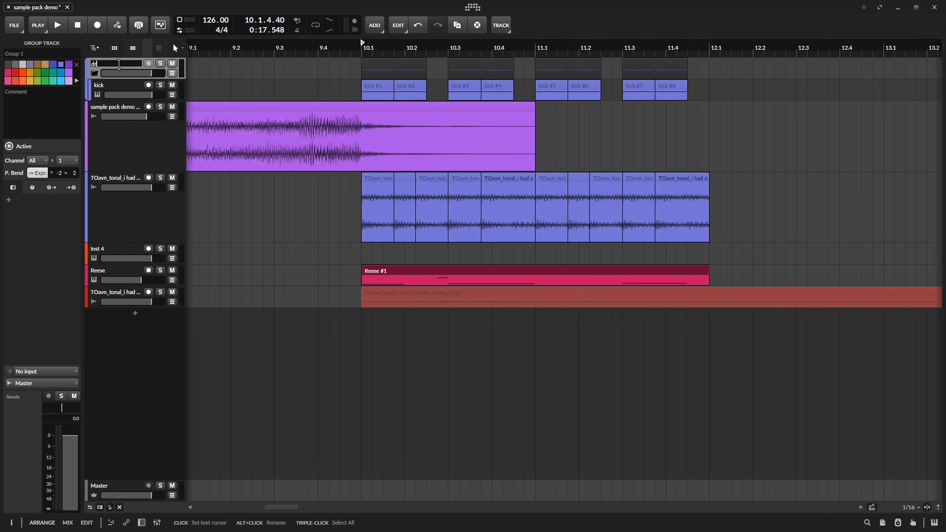
type("ums")
key("Return")
Add a track below kick in the drums group, place the TOavn_atonal_strange precs_110bpm_10 loop on it at 10.1, and recolour it to match the group.
key("Down")
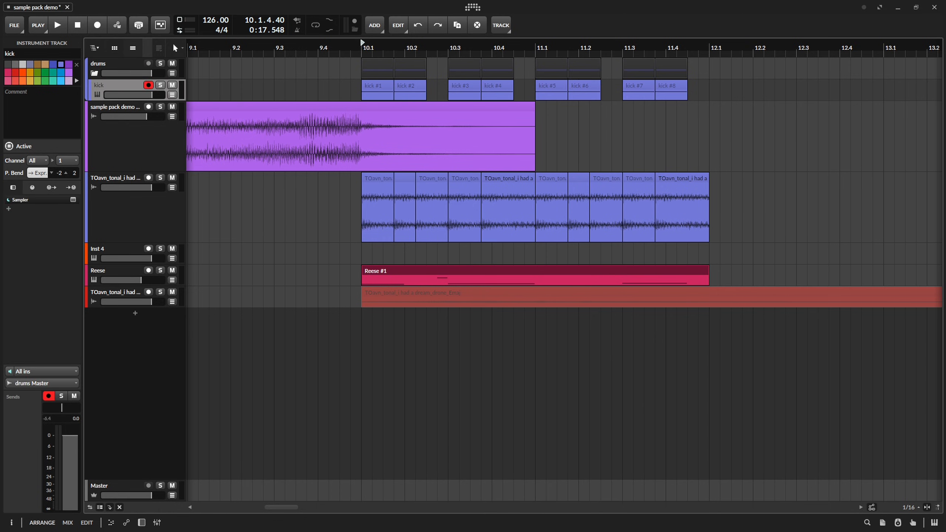
key("ctrl+t")
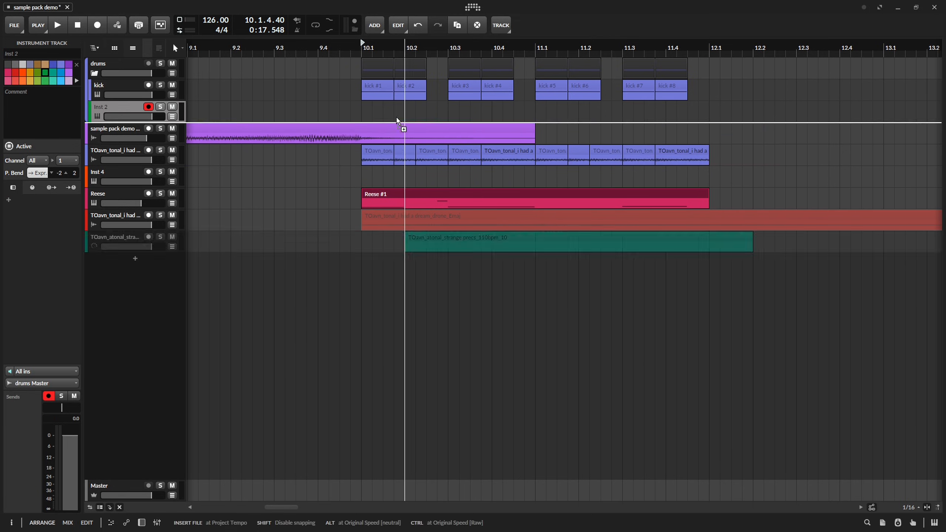
left_click_drag(401, 120, 363, 110)
right_click(118, 115)
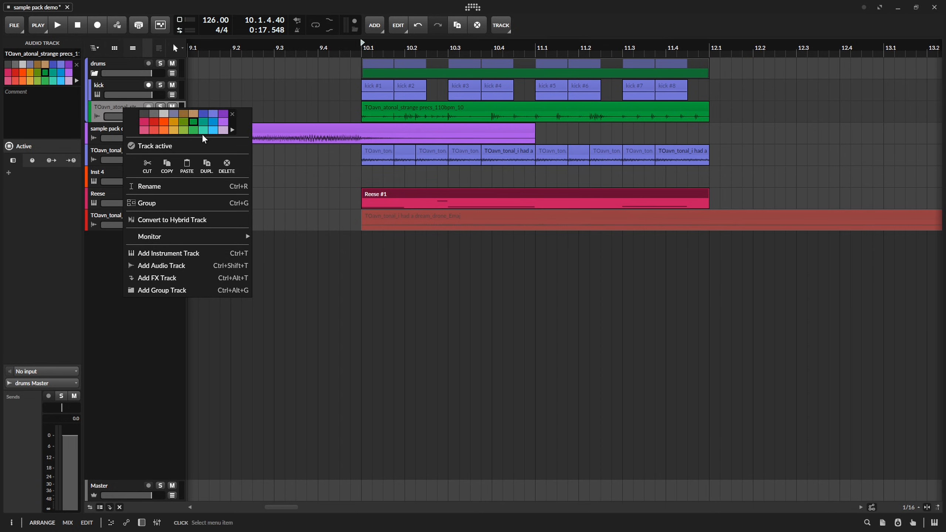
left_click(231, 118)
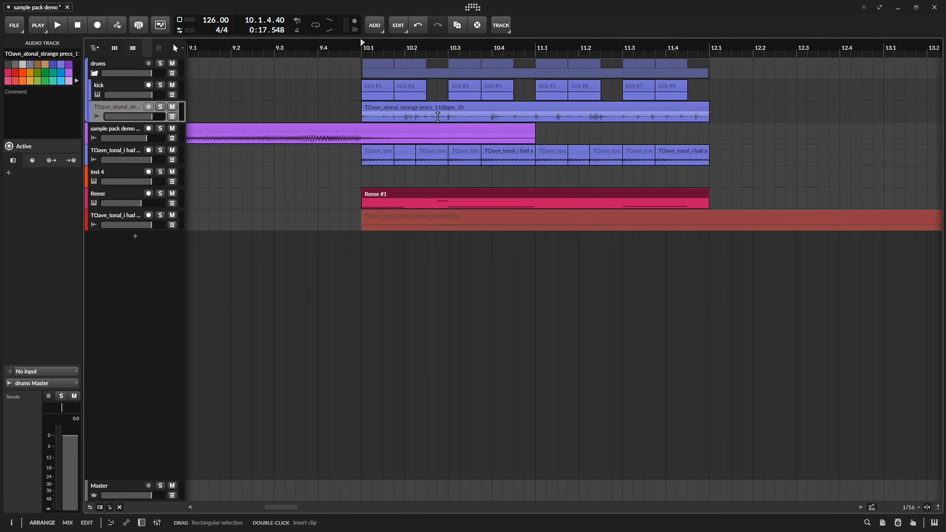
Select the strange precs clip and add an EQ-2 to its track.
left_click(472, 113)
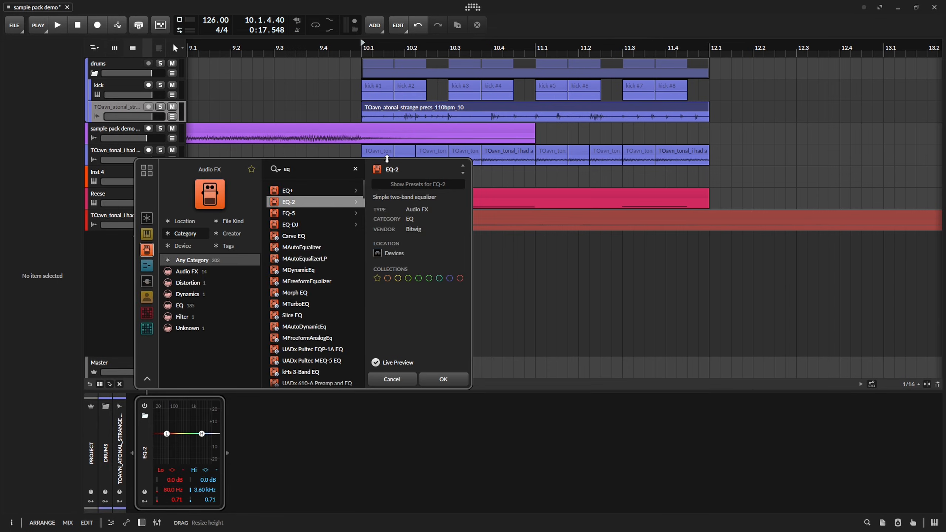
left_click_drag(387, 158, 384, 222)
key("Return")
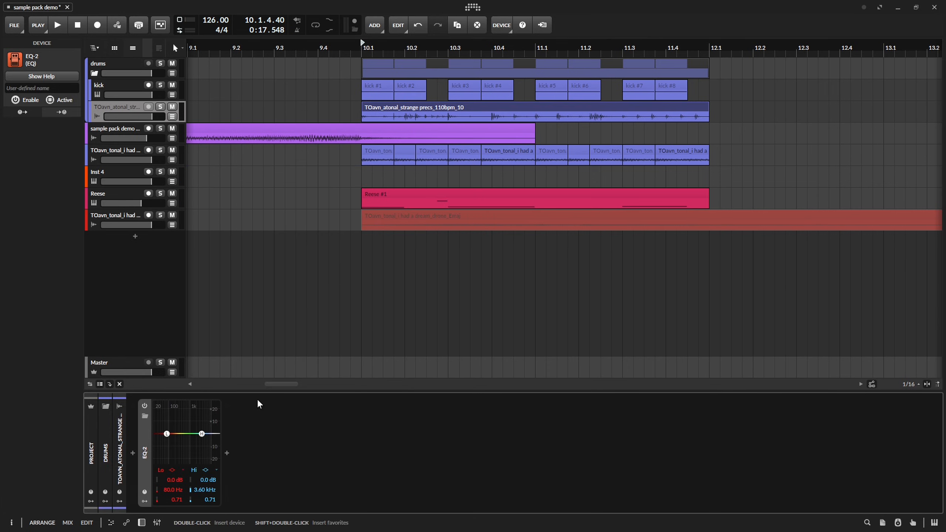
Change the EQ-2's low band on the strange precs track to a low cut at about 236 Hz.
key("space")
key("space")
right_click(167, 435)
left_click(169, 438)
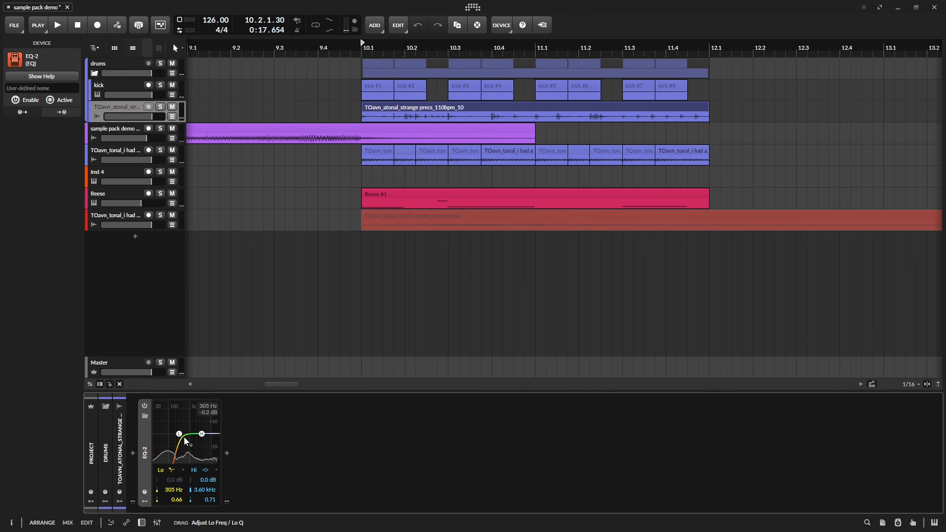
left_click_drag(184, 437, 200, 437)
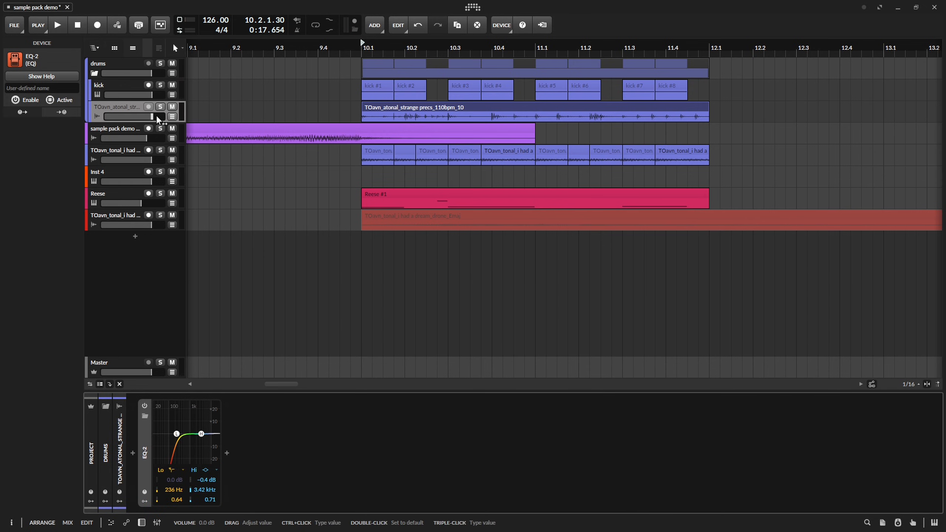
Put the strange precs track in its own group named percs and play the section from 10.1.
key("ctrl+g")
double_click(124, 107)
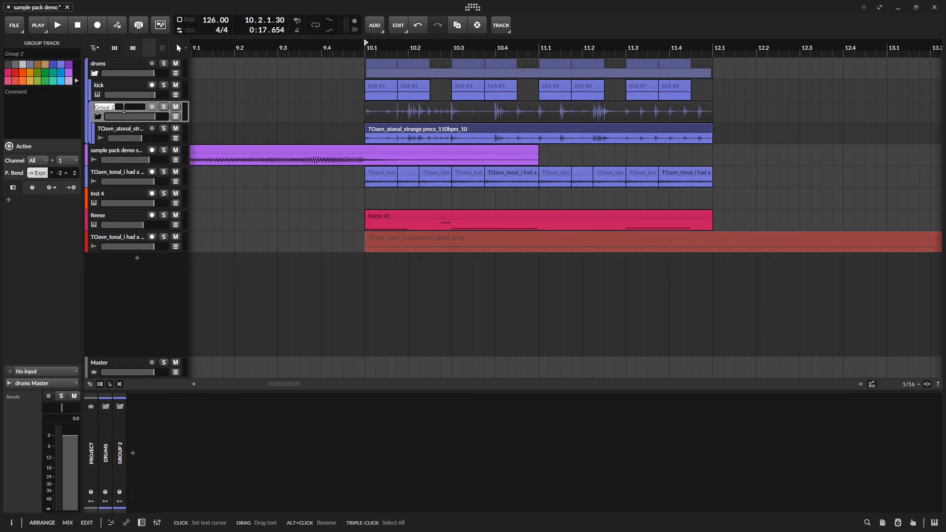
type("percs")
key("Return")
key("space")
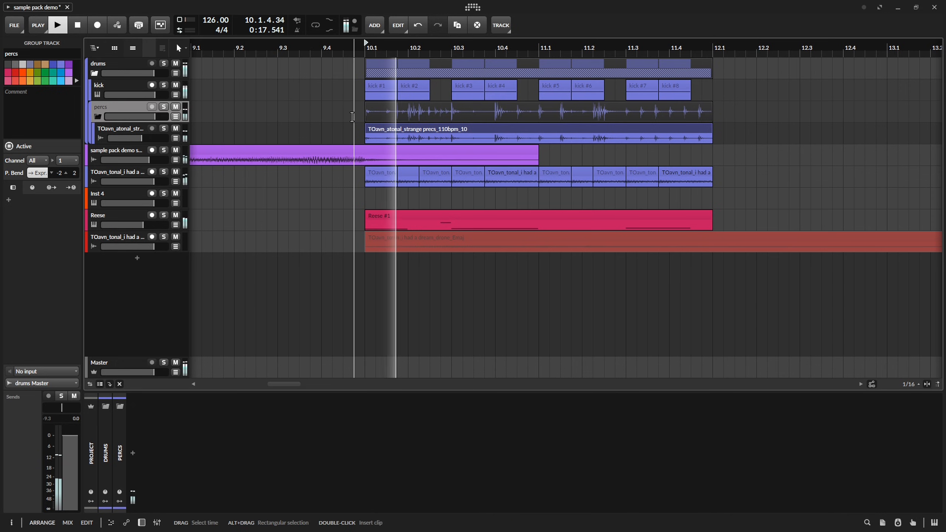
double_click(366, 51)
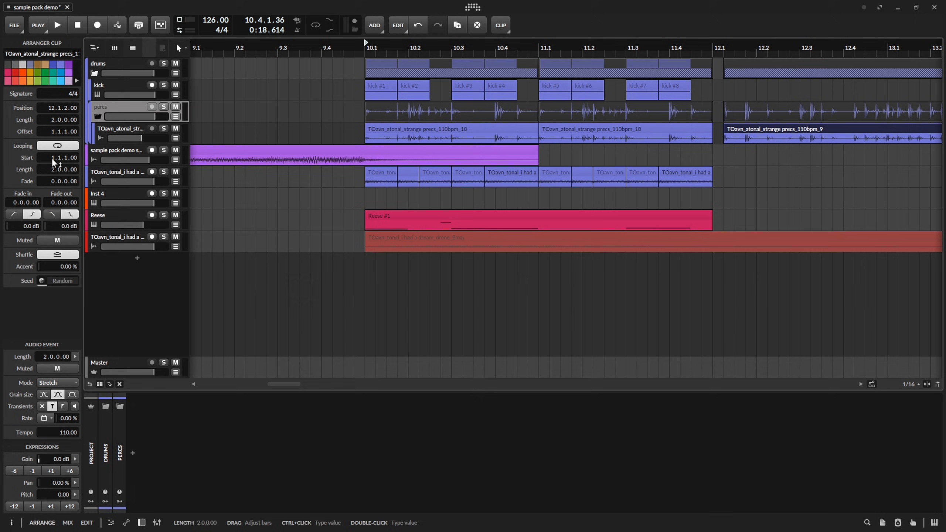
Set the strange precs_110bpm_9 clip's stretch mode to Slice and align the clip to start at 12.1.
left_click(59, 383)
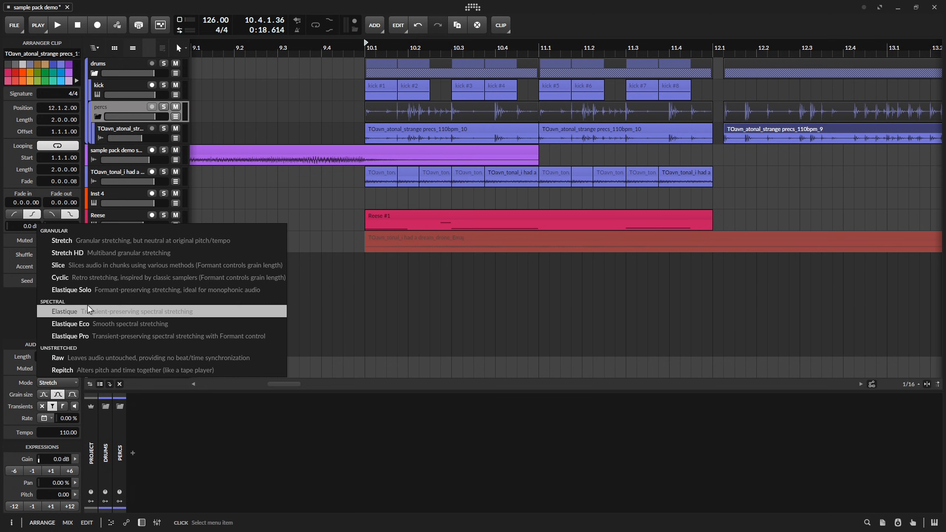
left_click(96, 269)
scroll(728, 128, "right", 2)
scroll(728, 128, "right", 3)
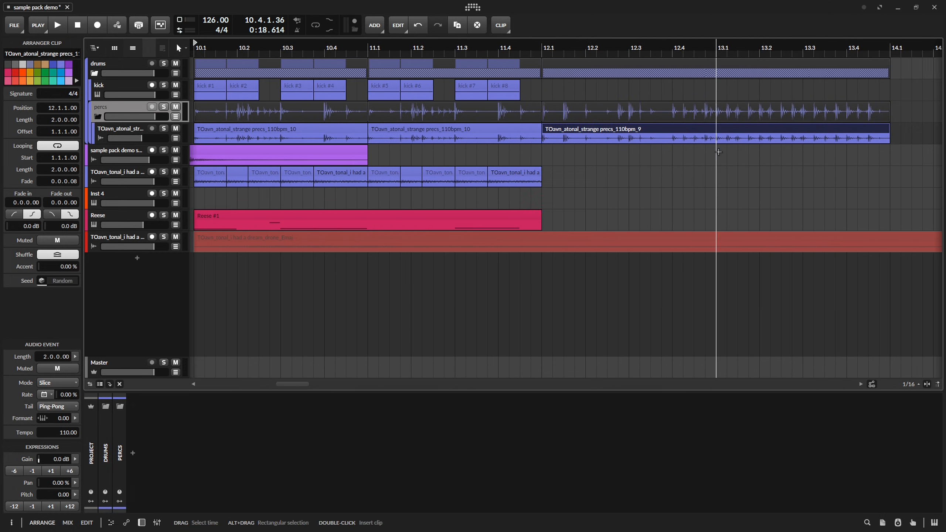
Split the strange precs_110bpm_9 clip at 13.3, delete its first part, move the remaining half bar to 11.3 and play the result.
left_click(804, 139)
key("ctrl+e")
left_click(783, 129)
key("Delete")
left_click_drag(817, 130, 469, 136)
scroll(619, 138, "left", 3)
key("space")
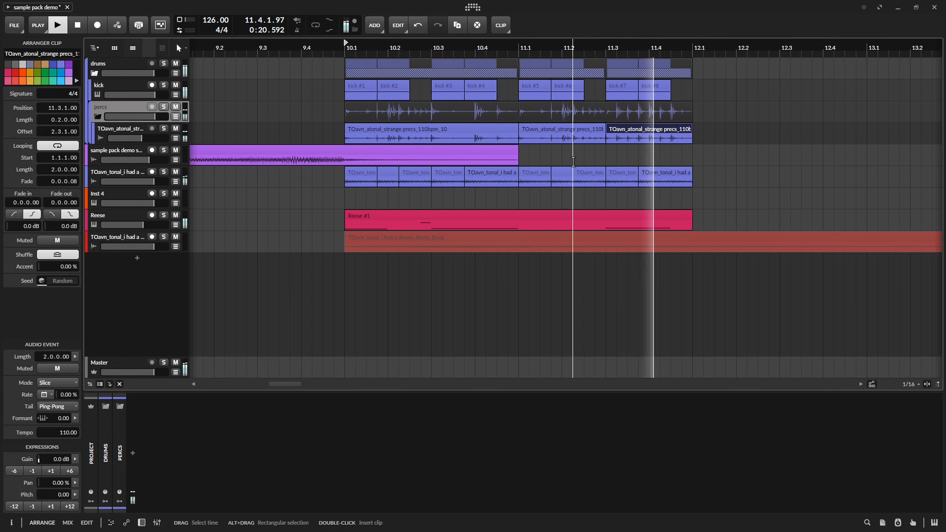
key("space")
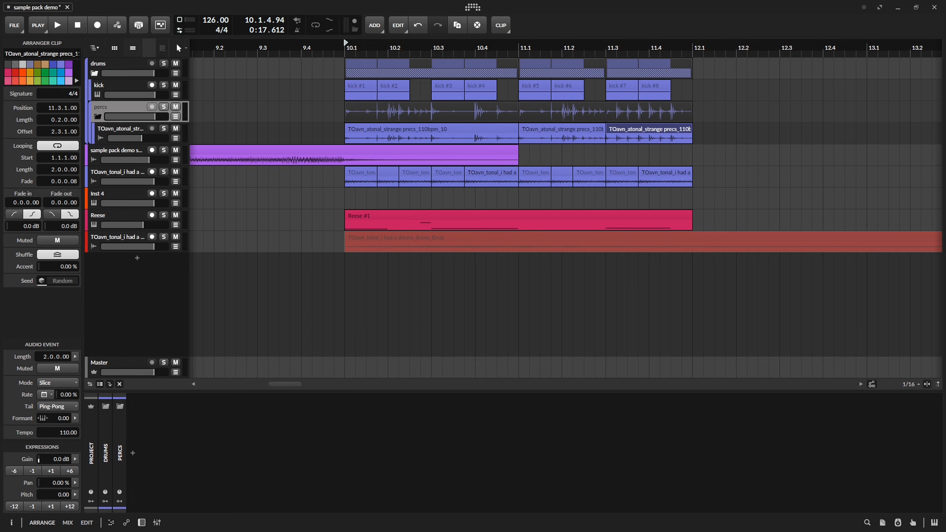
Split the strange precs_110bpm_7 clip at 13.2 and 13.4 and move the half-bar piece between the cuts to 10.3.
key("space")
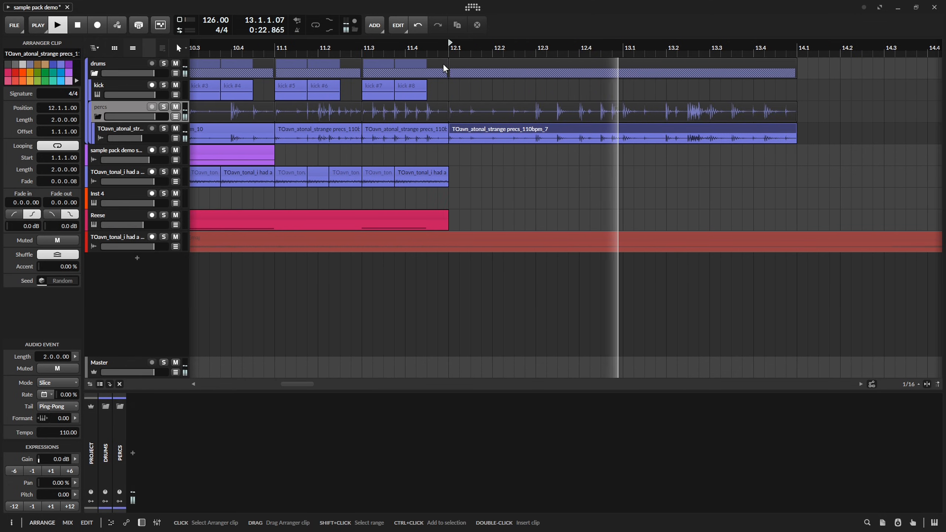
key("space")
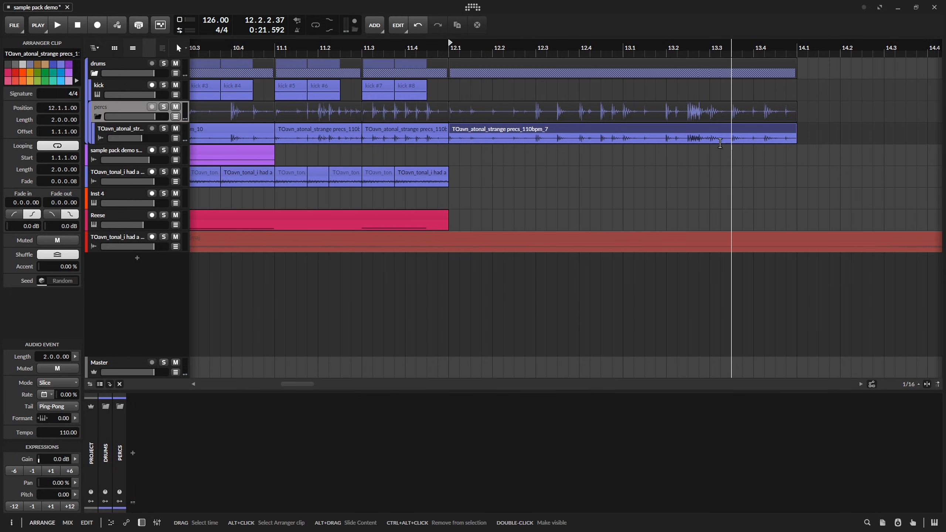
left_click(623, 139)
key("ctrl+e")
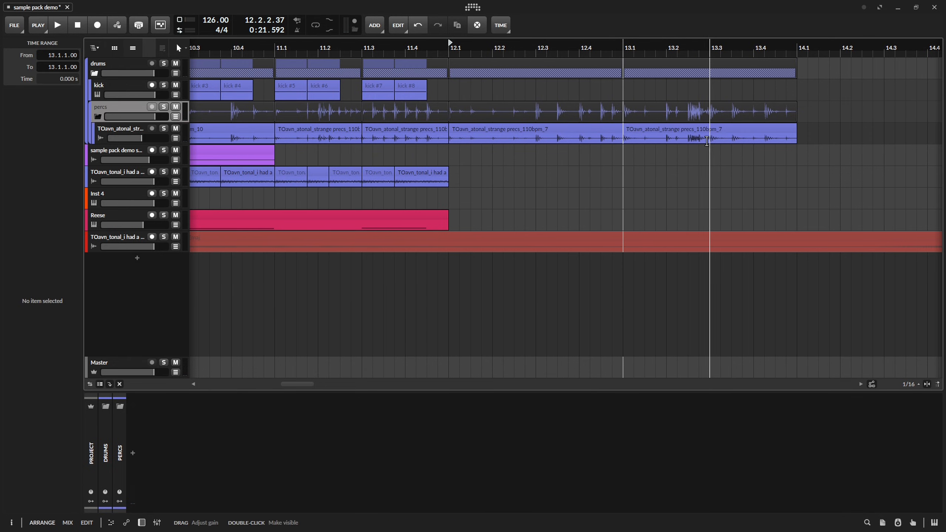
key("ctrl+z")
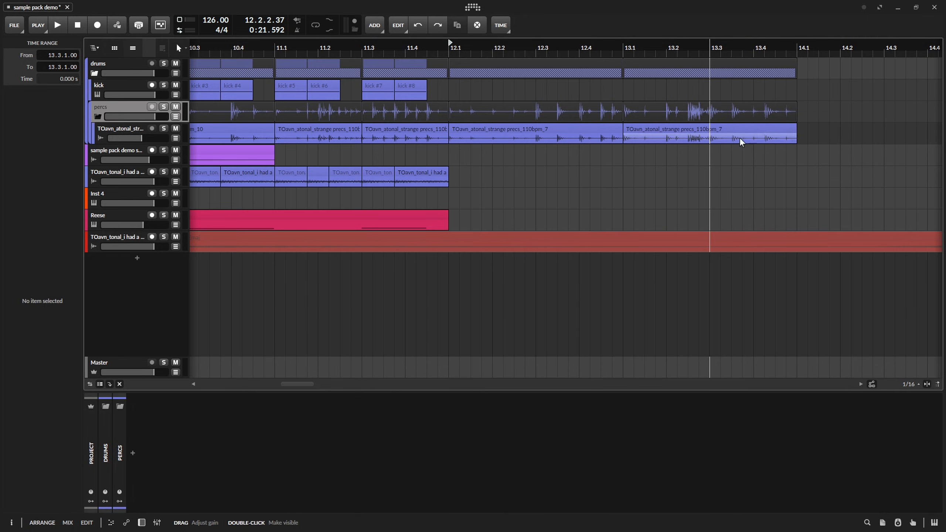
left_click(667, 139)
key("ctrl+e")
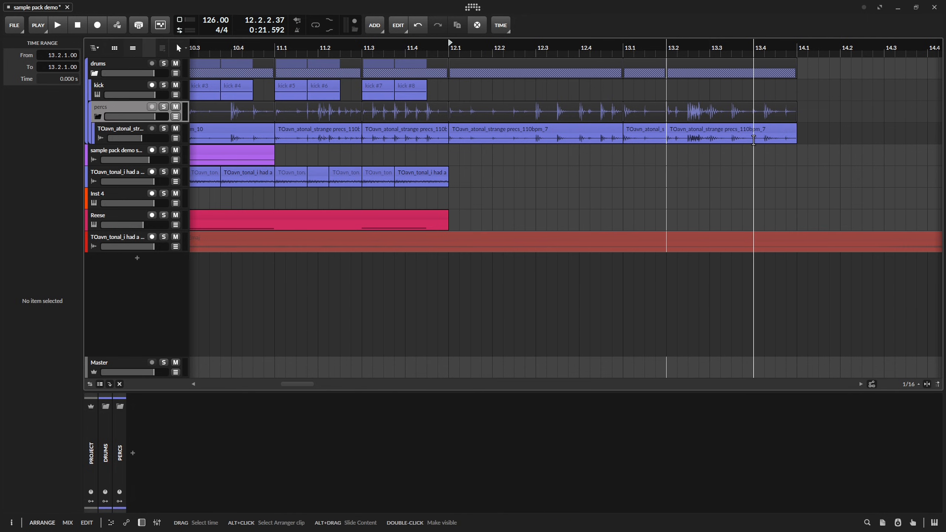
left_click(754, 141)
key("ctrl+e")
left_click_drag(741, 130, 462, 130)
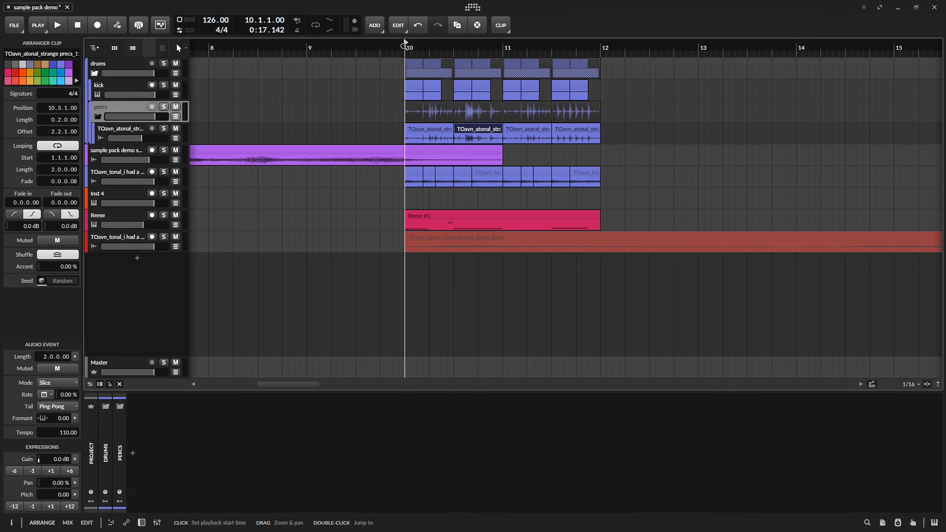
Play the section from bar 10 to check the rearranged percussion.
key("space")
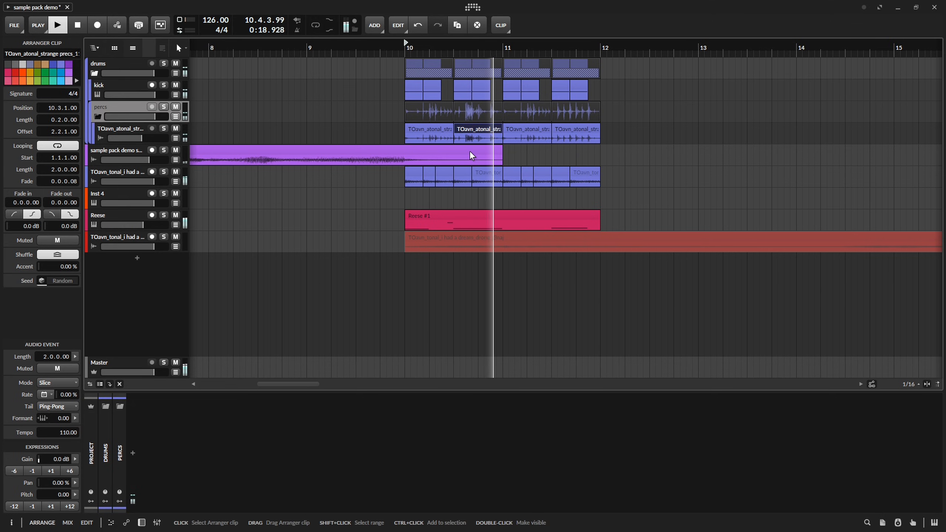
key("space")
key("space")
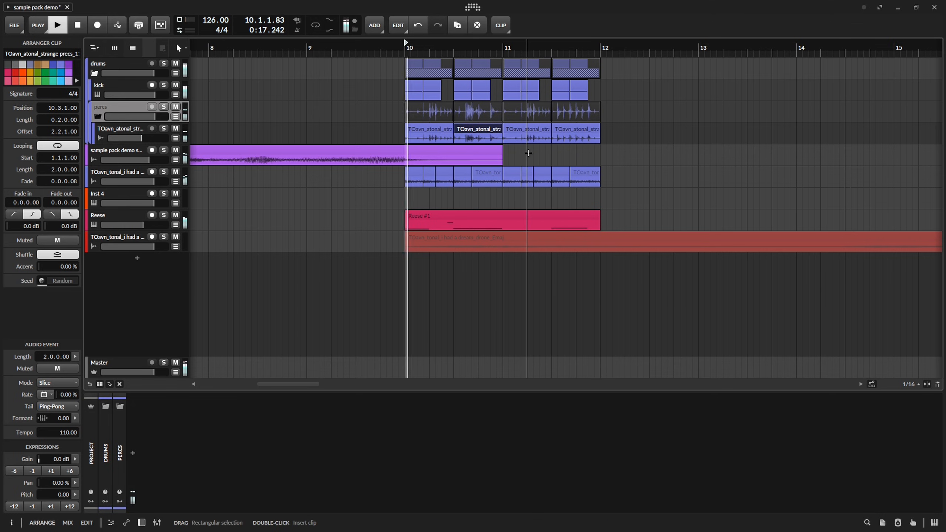
key("space")
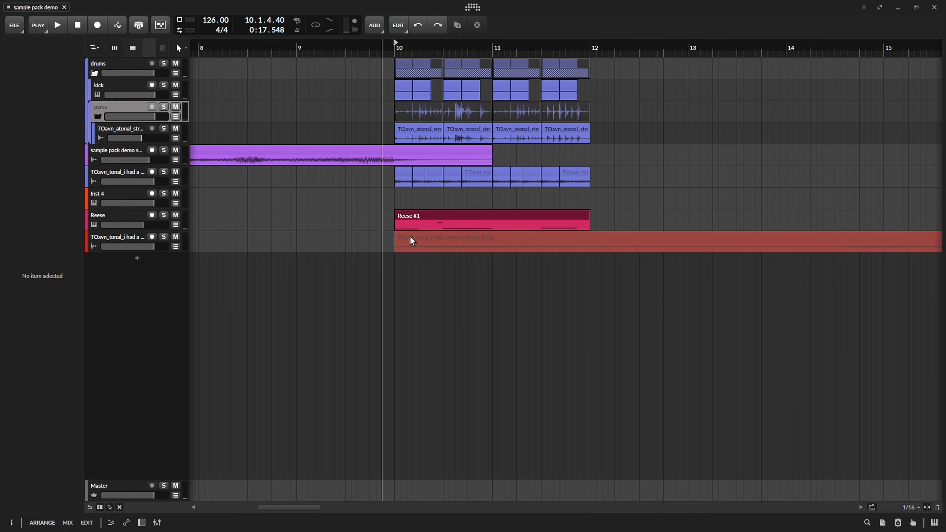
Group the chopped tonal track with the drone track and recolour the group teal.
left_click(454, 237)
right_click(118, 212)
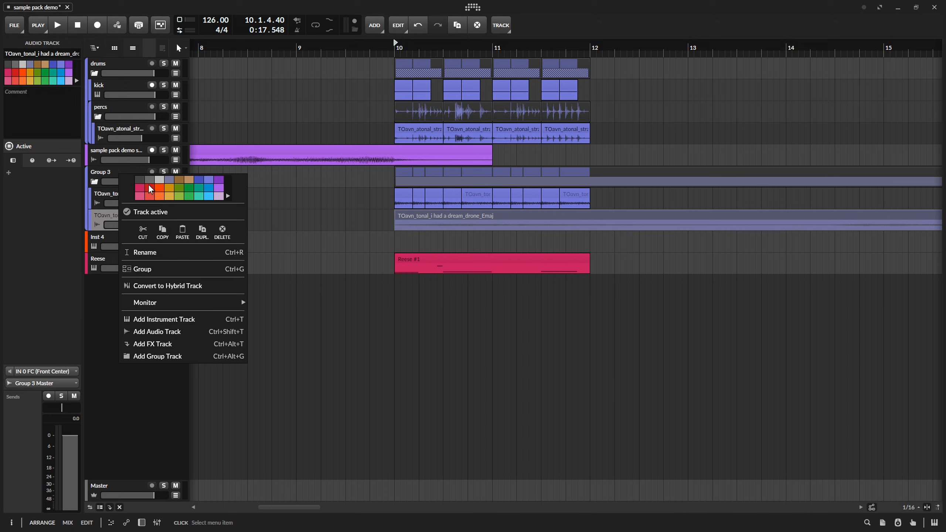
left_click(159, 180)
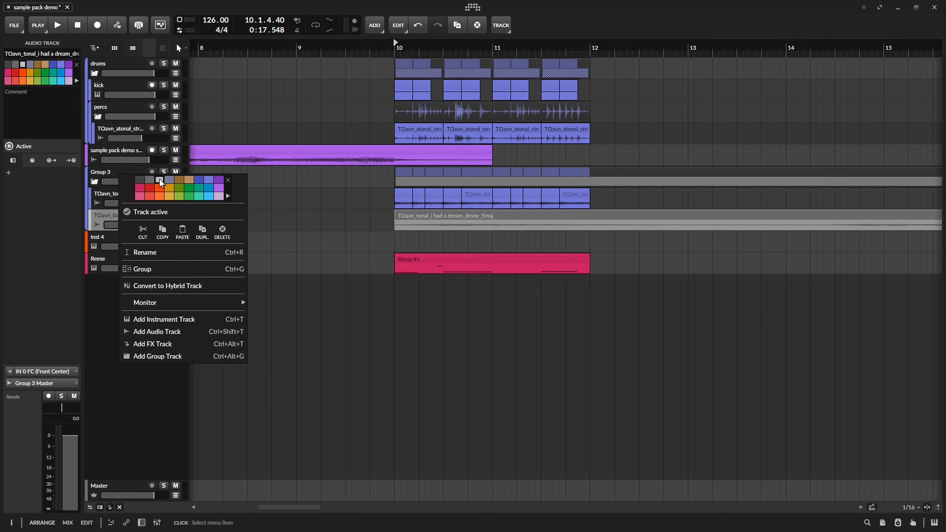
left_click(101, 175)
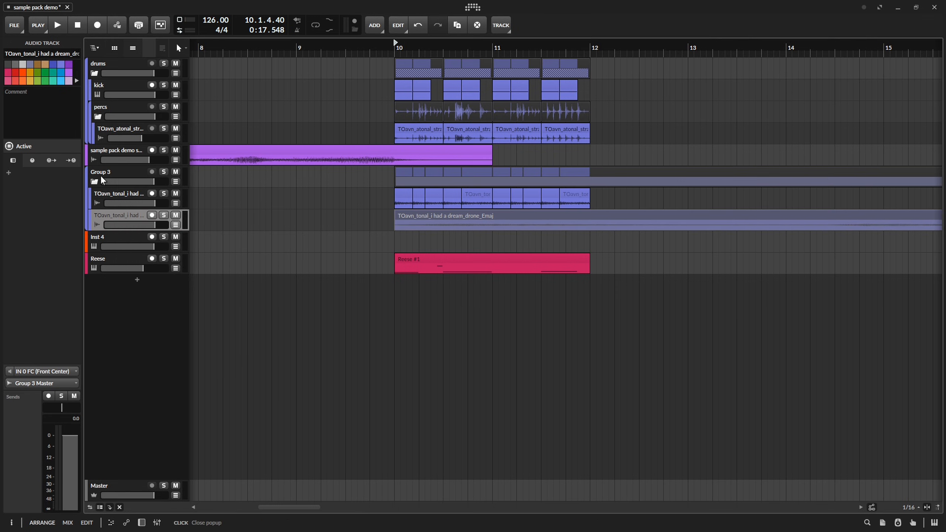
right_click(105, 170)
left_click(167, 192)
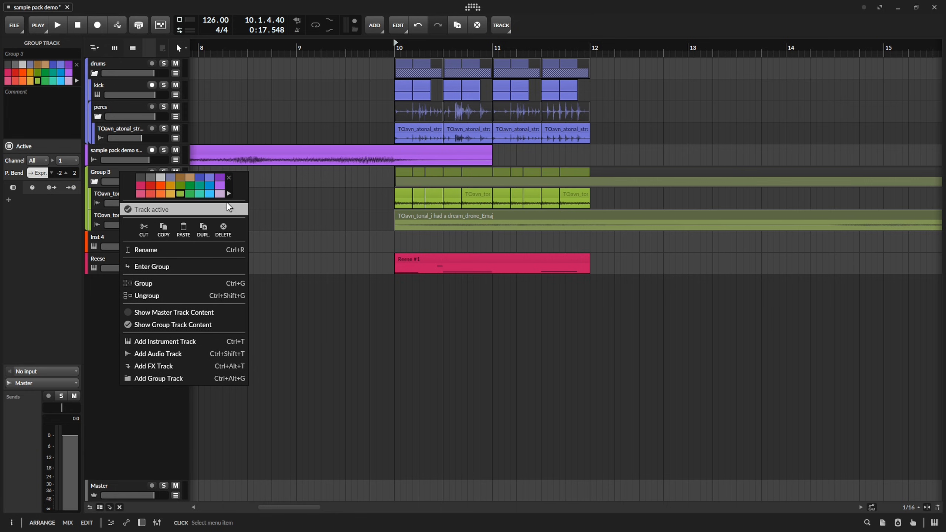
left_click(201, 194)
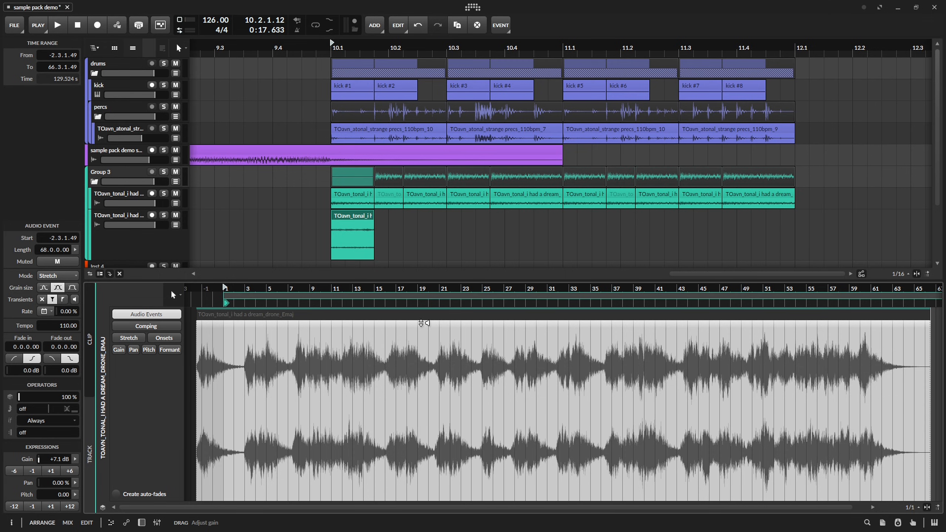
Shift the audio event inside the drone clip seven bars earlier, to start at -9.3.1.49, while listening to it.
key("space")
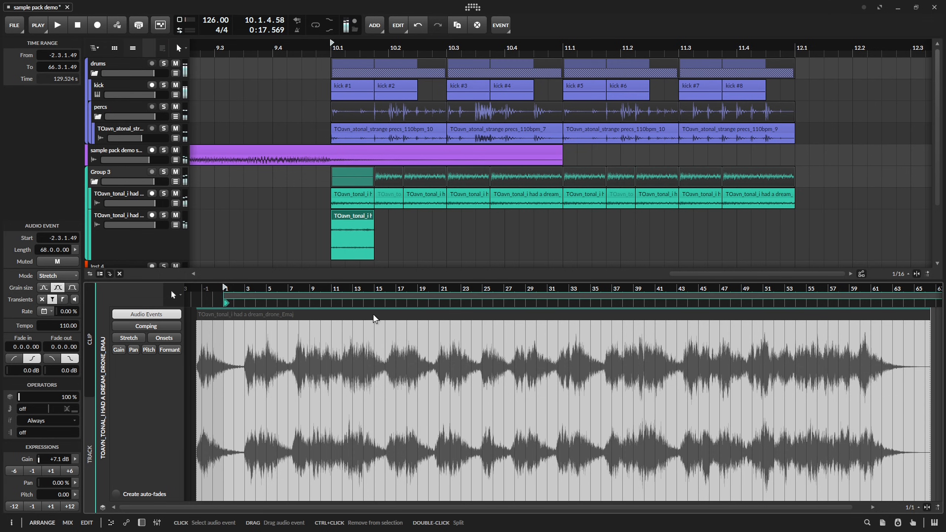
left_click_drag(373, 318, 295, 323)
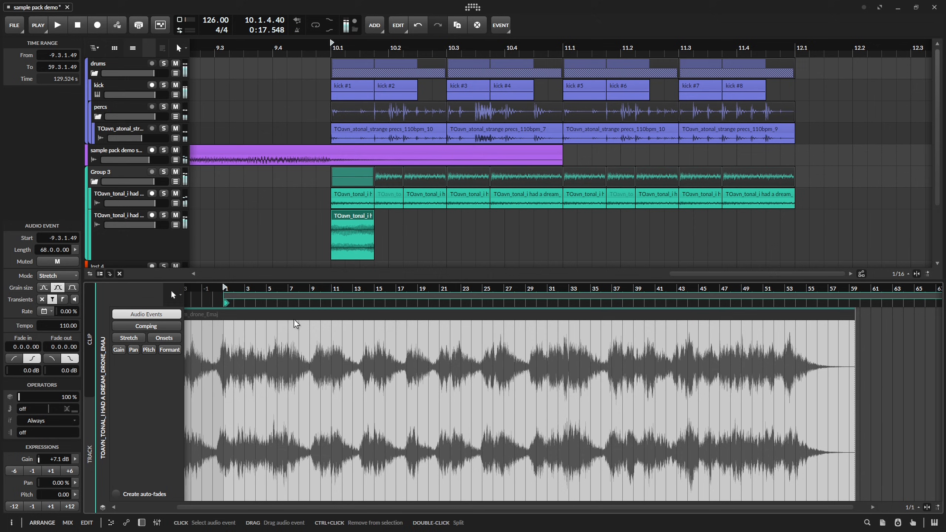
left_click(356, 220)
key("space")
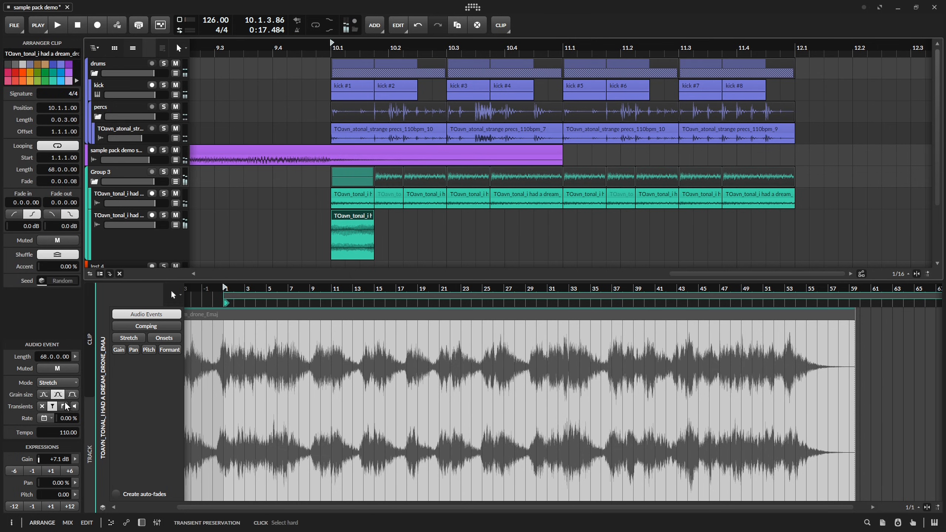
Set the drone clip's stretch mode to Elastique Eco, transpose it to 1.00 semitone and listen.
left_click(57, 383)
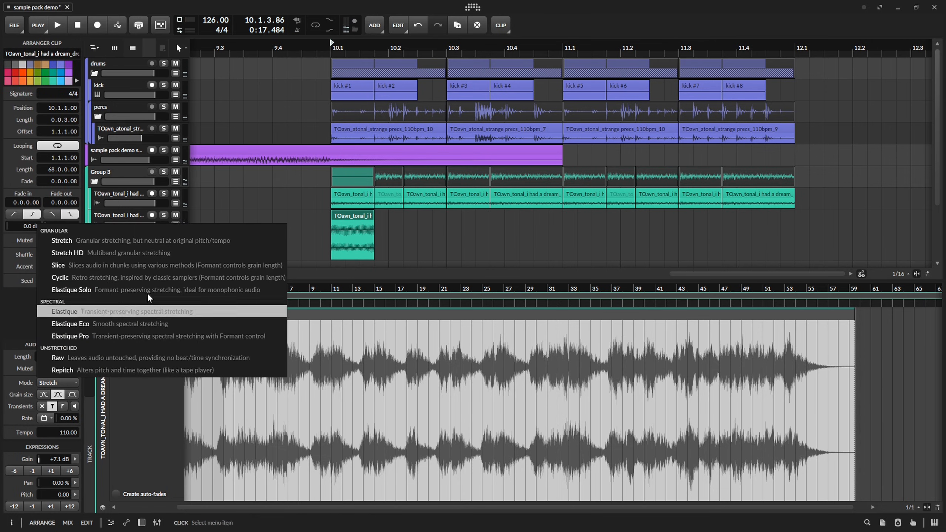
left_click(164, 324)
key("space")
key("space")
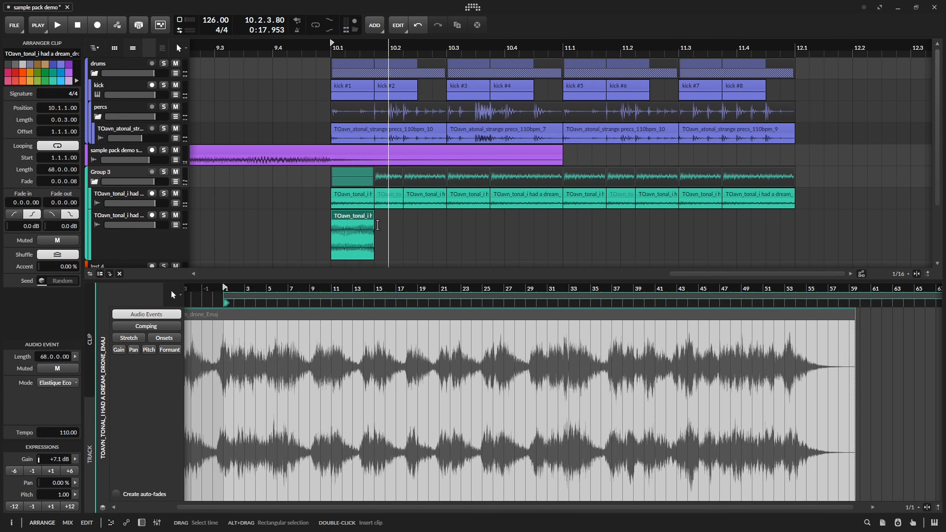
Raise the drone clip's pitch by 12 semitones, step it down to 8.00, and audition the transpositions.
left_click(70, 507)
key("space")
key("space")
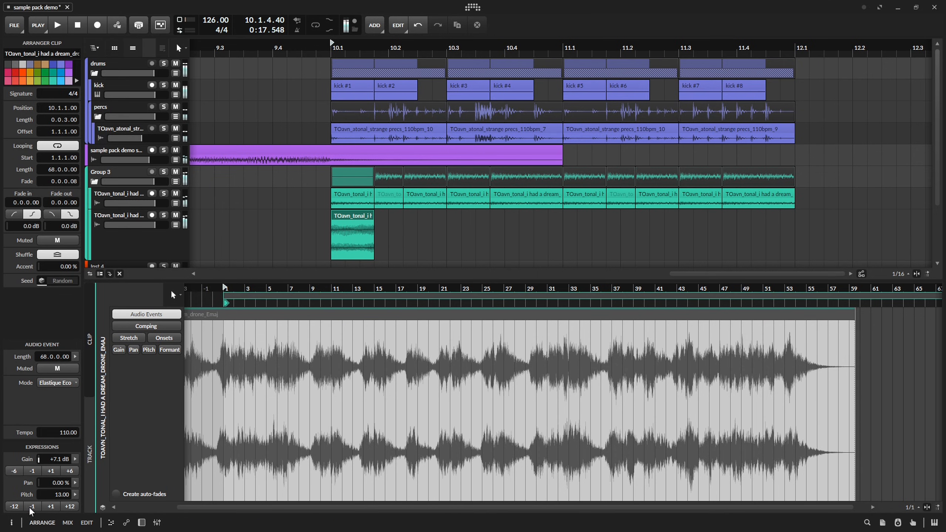
left_click(32, 507)
key("space")
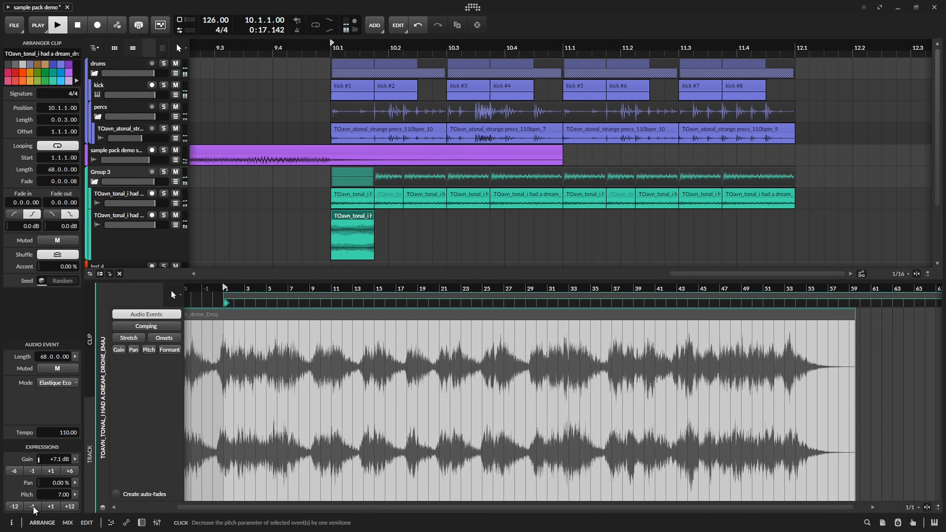
key("space")
key("space")
key("space")
key("space")
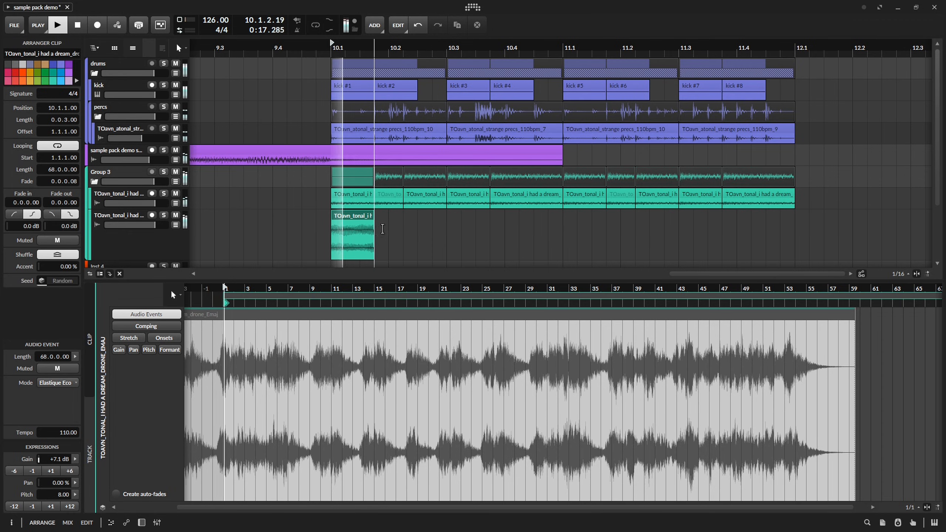
key("space")
Shorten the opening tonal and drone clips to two sixteenths and repeat them at 10.1.4, with one-sixteenth clips at 10.2.4.
left_click(371, 217)
key("d")
left_click_drag(327, 194, 357, 256)
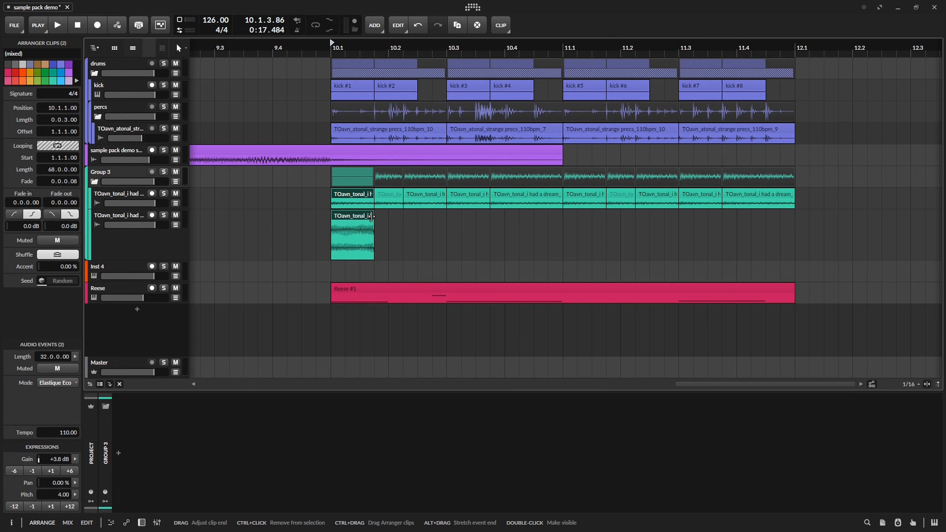
scroll(372, 216, "up", 2)
key("space")
key("space")
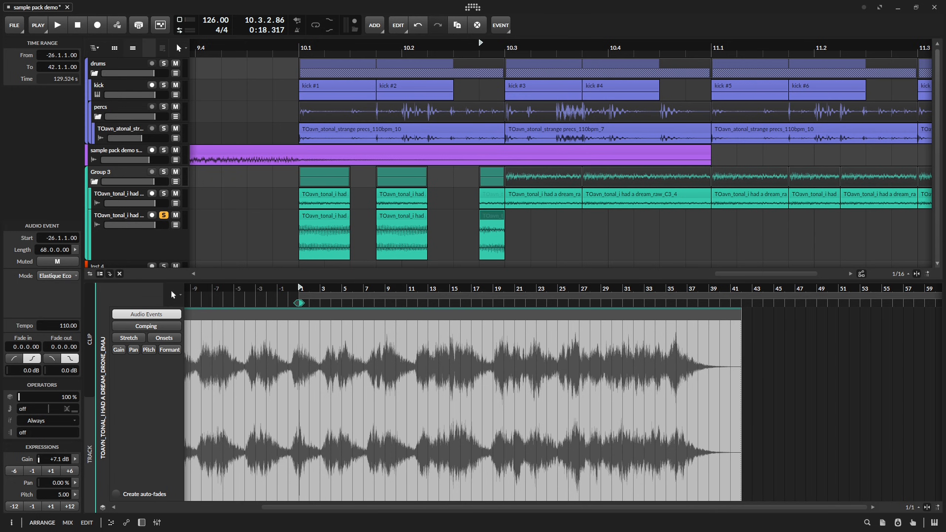
Add the TOavn_tonal_i had a dream_drone_Dmin sample inside the drone clip at 10.2.4 from -7.4.1.46 and normalize it.
left_click_drag(945, 233, 223, 358)
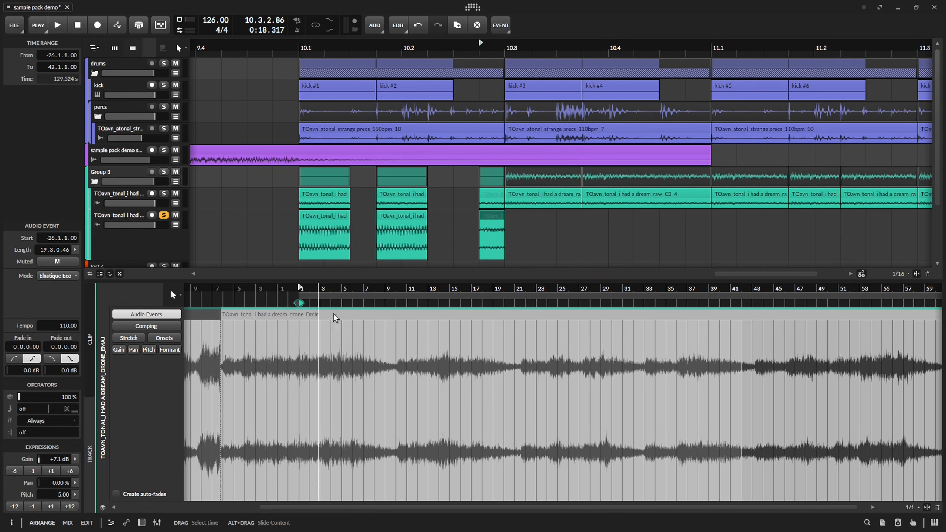
left_click(470, 314)
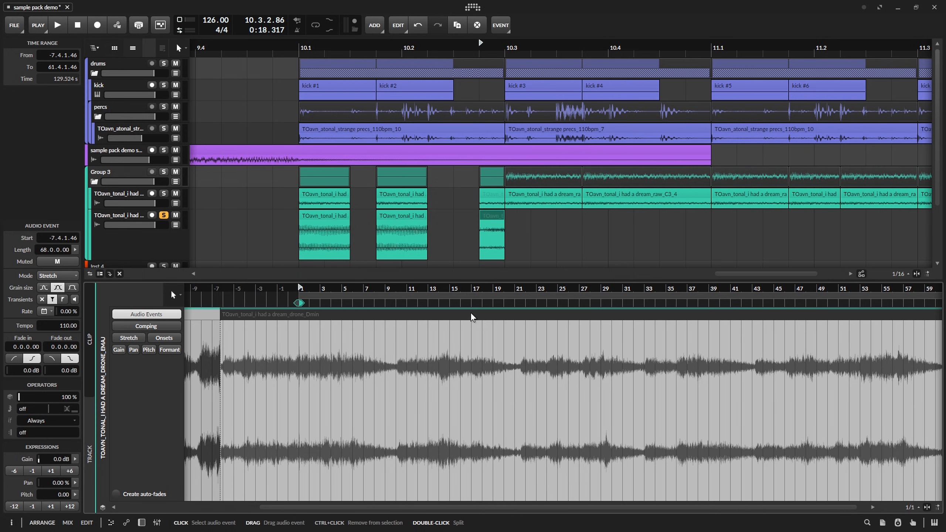
key("n")
scroll(499, 226, "up", 3)
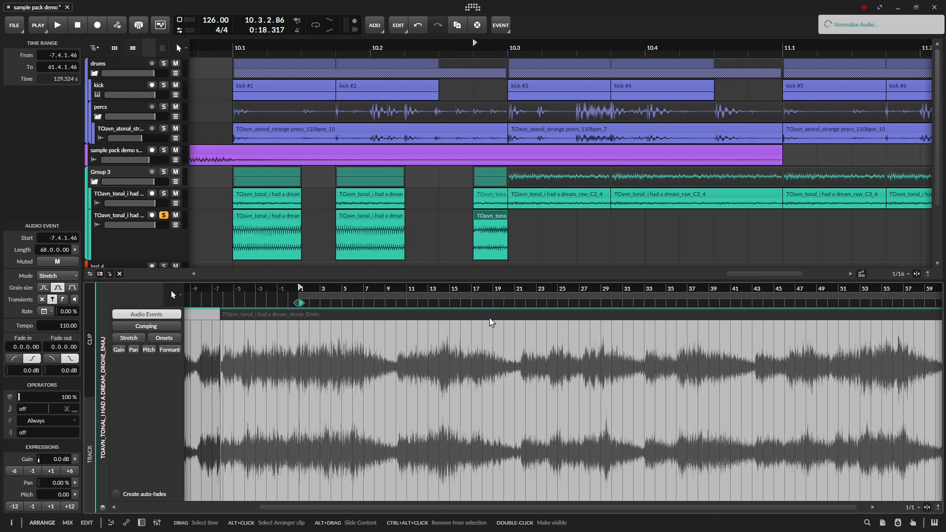
left_click(491, 221)
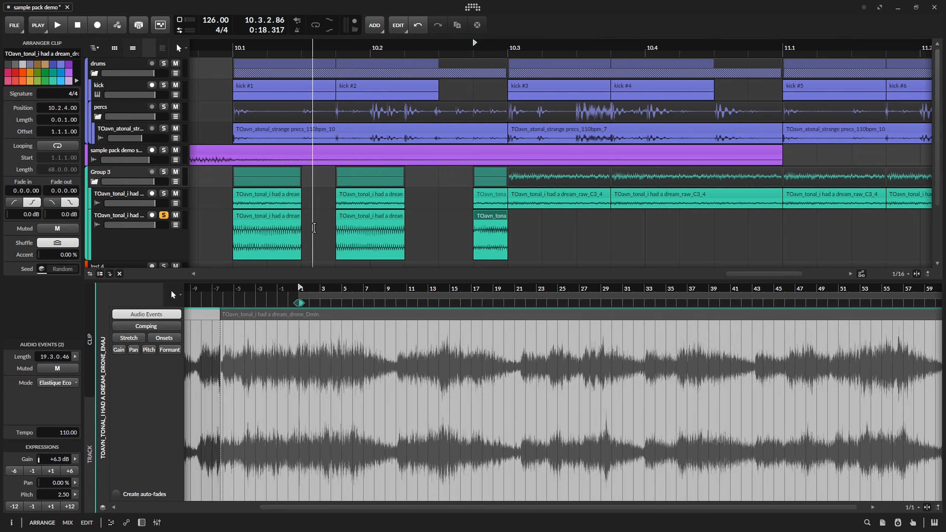
Delete the older audio event that precedes the drone_Dmin sample inside the drone clip at 10.2.4.
scroll(315, 238, "left", 4)
left_click(204, 317)
key("Delete")
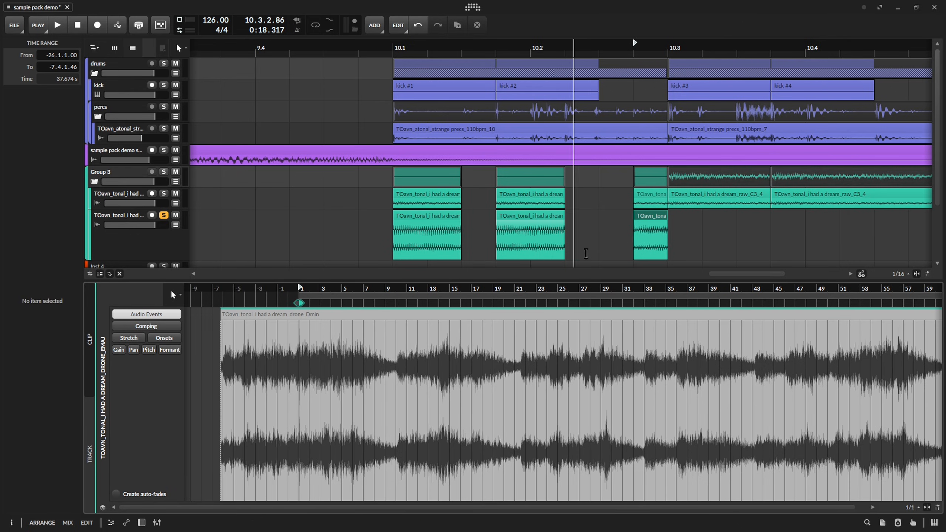
Set the playback start to 10.1 and listen to the opening tonal and drone clips.
left_click_drag(442, 238, 344, 231)
key("space")
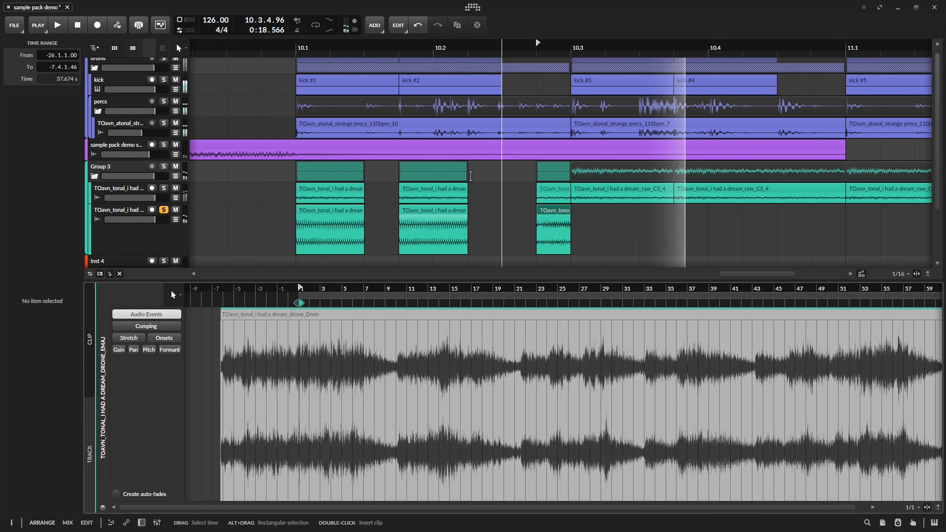
key("space")
left_click(300, 44)
key("space")
Add two-sixteenth drone clips at 10.3.1 and 10.3.4, then solo Group 3 and audition the pattern.
key("space")
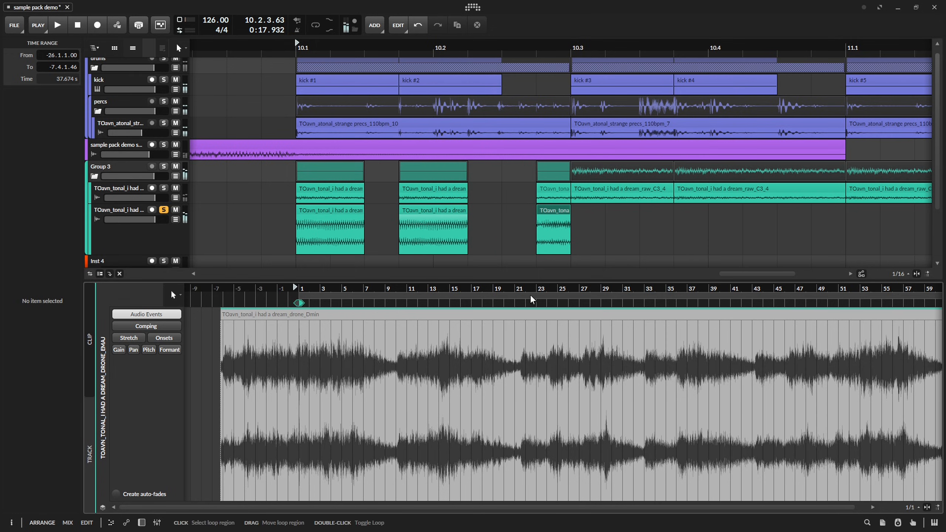
key("space")
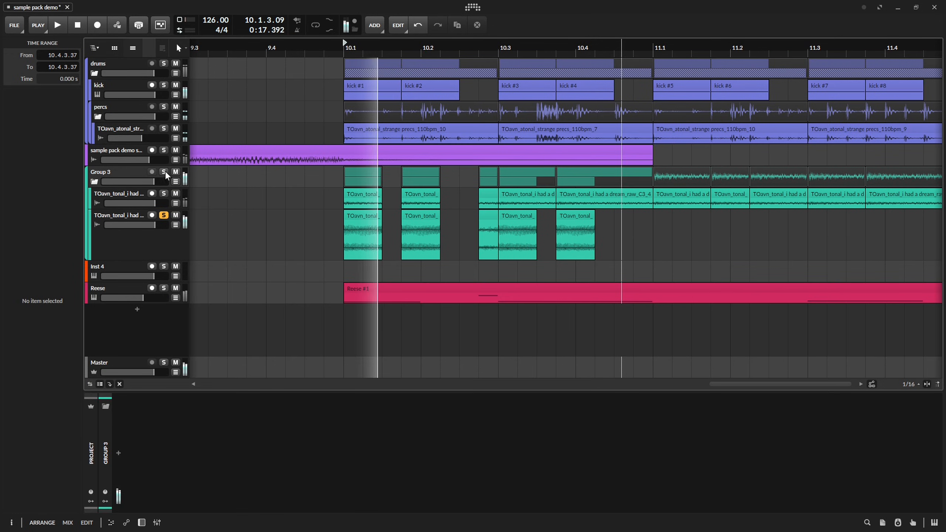
key("space")
key("space")
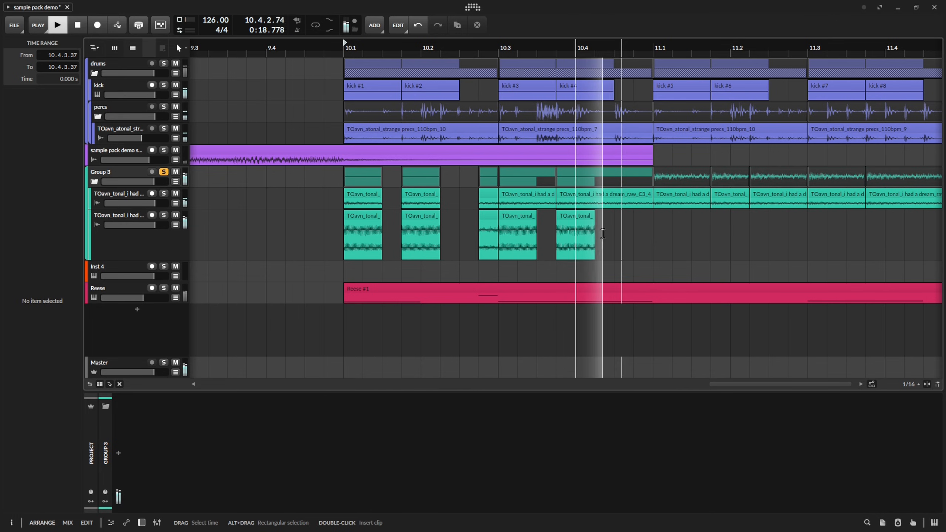
key("space")
key("space")
Trim the tonal clips at 10.3.1 and 10.3.4, repeat the Group 3 pattern at 11.1 and open its first drone clip.
left_click(552, 194)
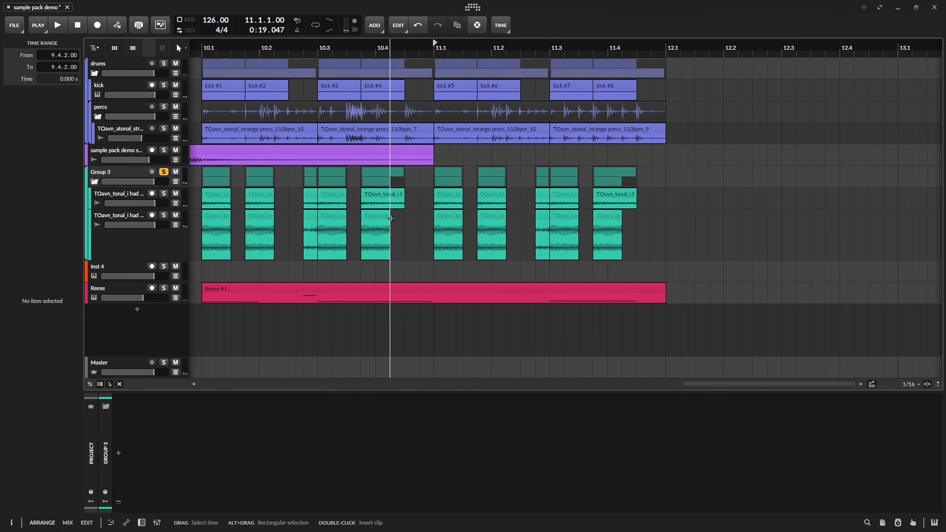
left_click(460, 217)
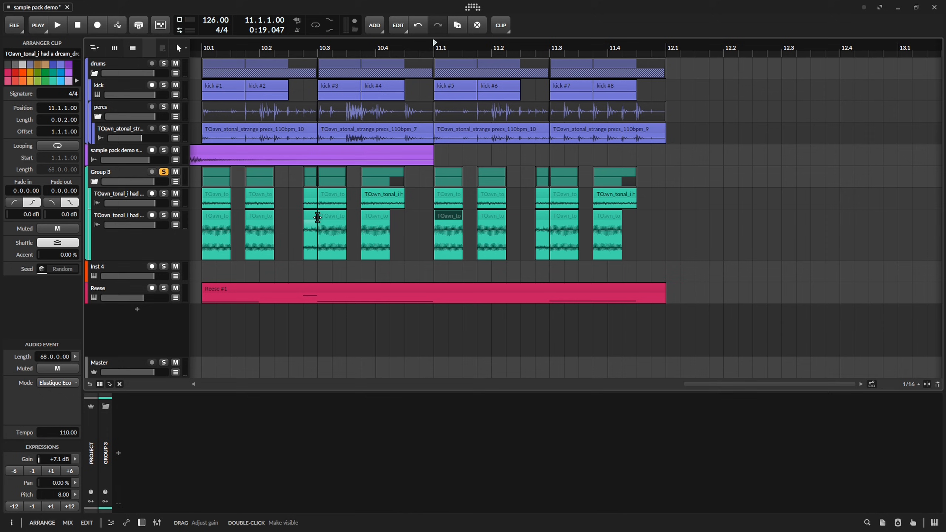
double_click(449, 214)
Add an EQ-2 with a 148 Hz low cut and 0.34 Q to the drone track and play the section.
key("space")
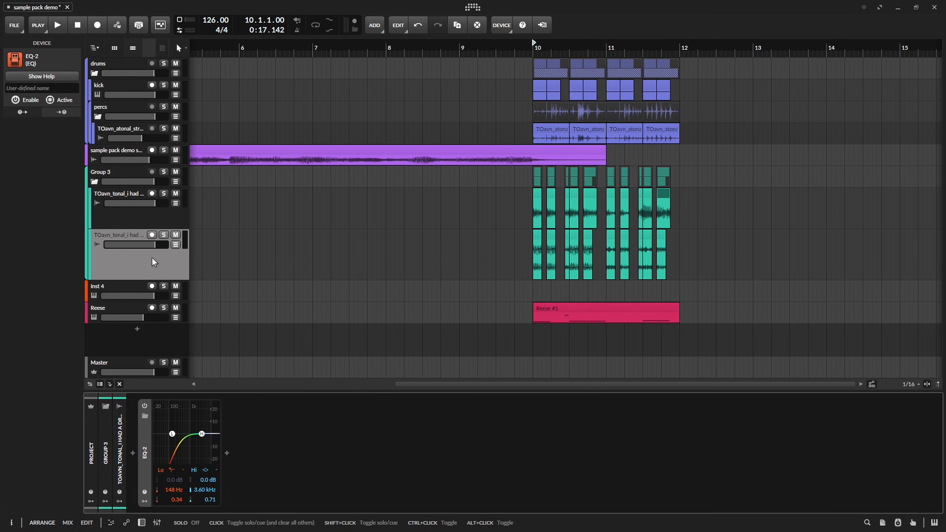
key("space")
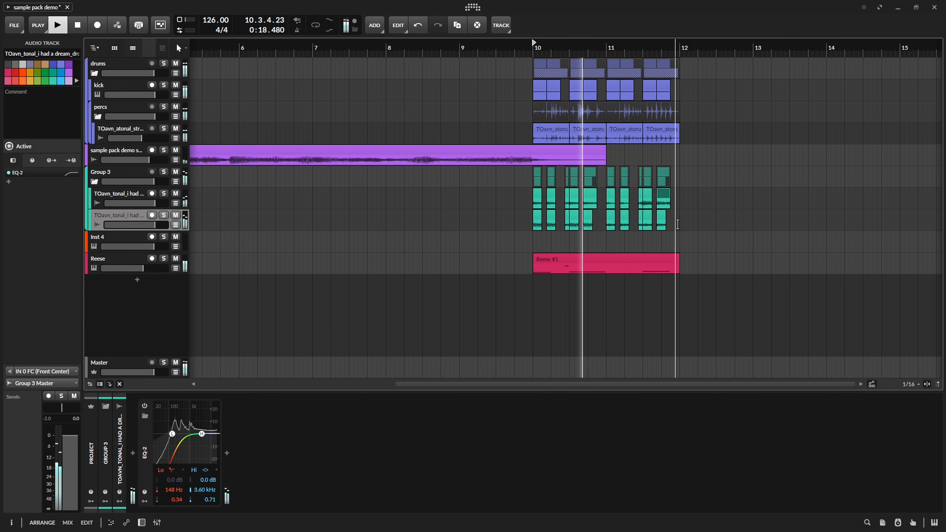
scroll(678, 220, "up", 2)
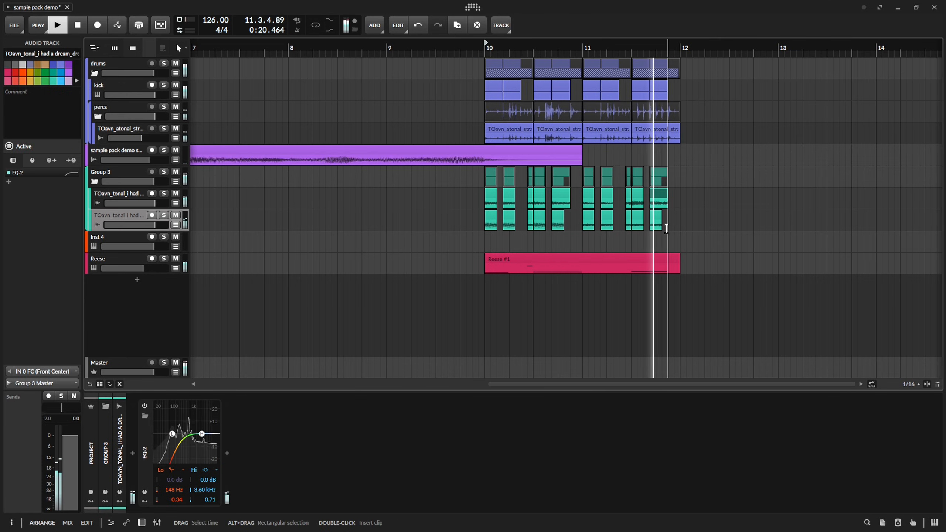
key("space")
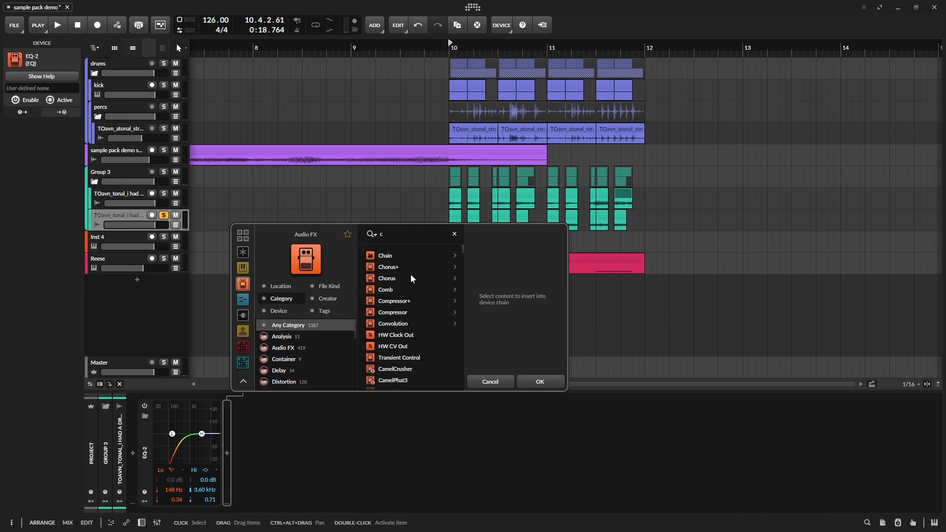
Insert a Chorus+ after the EQ-2 on the drone track and audition it.
left_click(388, 267)
left_click(539, 382)
key("space")
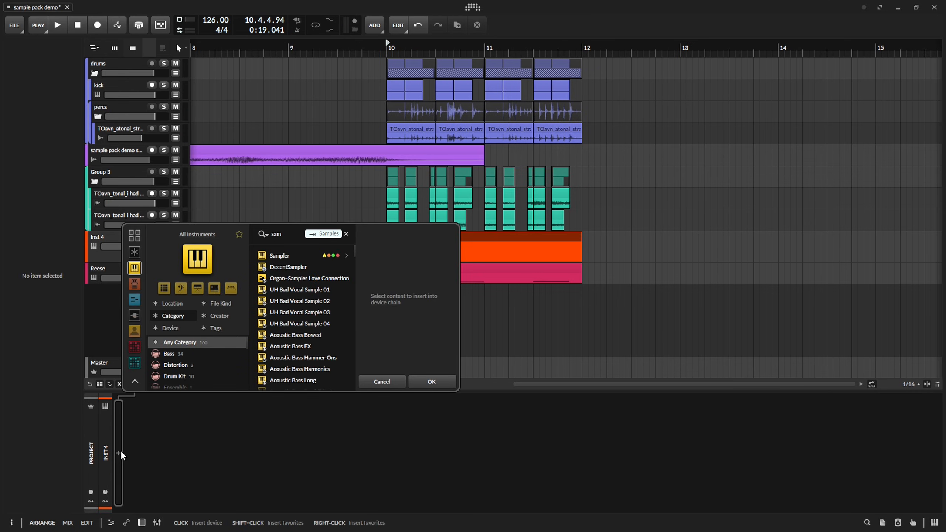
Insert a Sampler on the Inst 4 track and load the TOavn_tonal_i had a dream_raw_C3_4 sample into it.
key("Down")
key("Return")
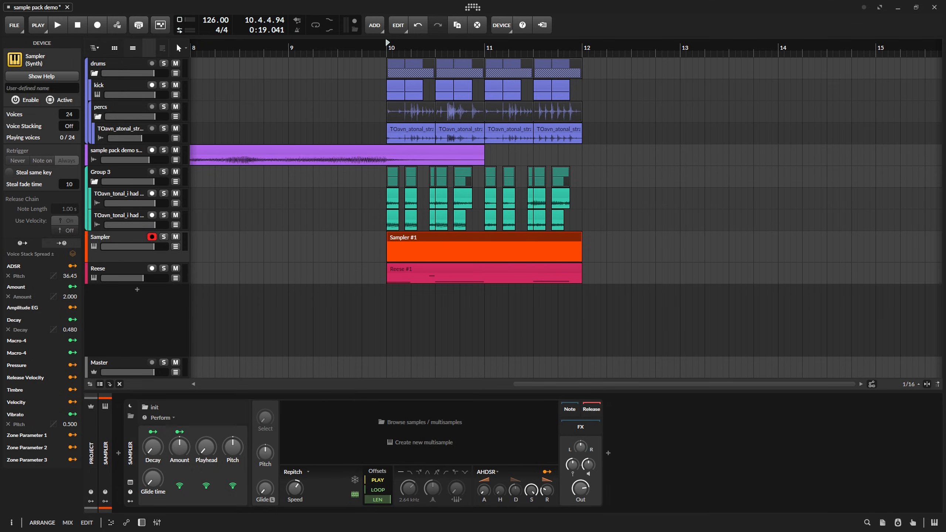
left_click(457, 238)
Draw a two-bar C3 note from 1.1.1 in the sampler track's clip.
double_click(457, 236)
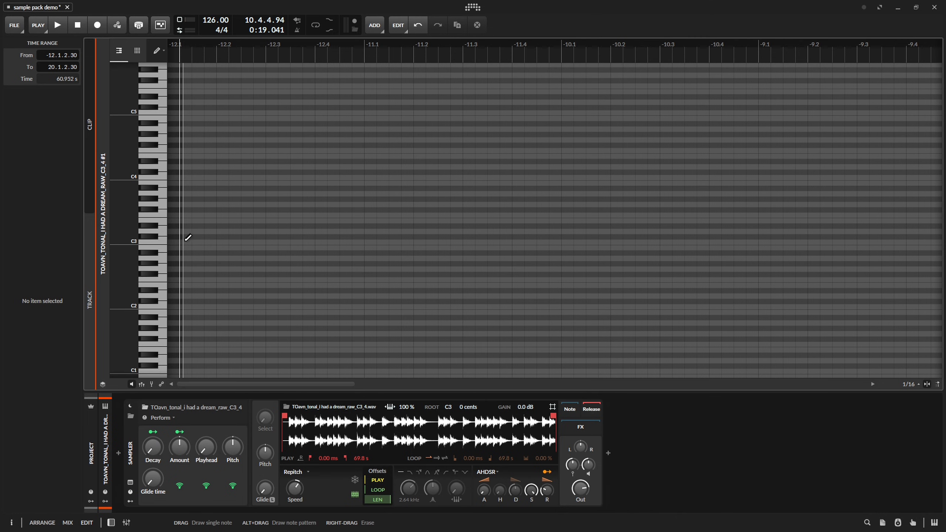
key("1")
key("Tab")
double_click(455, 237)
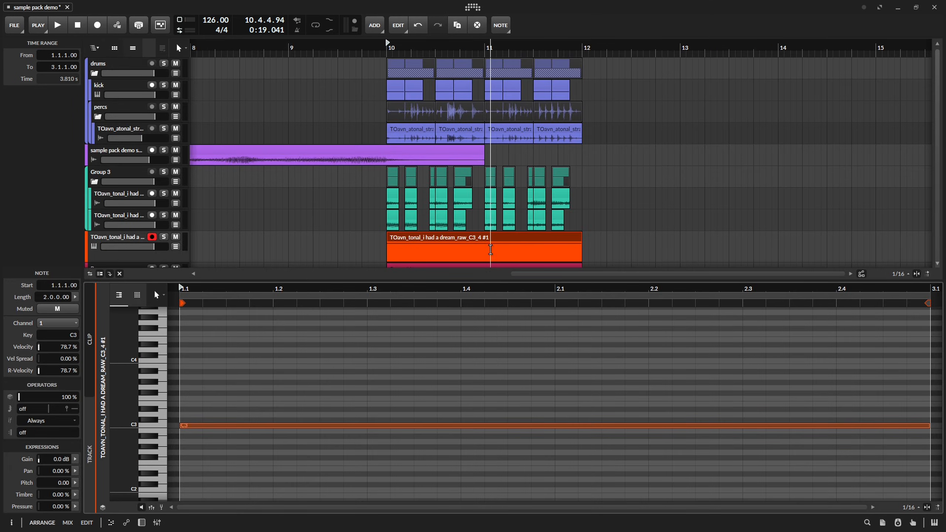
Insert an Arpeggiator into the sampler track's device chain.
key("d")
left_click(120, 248)
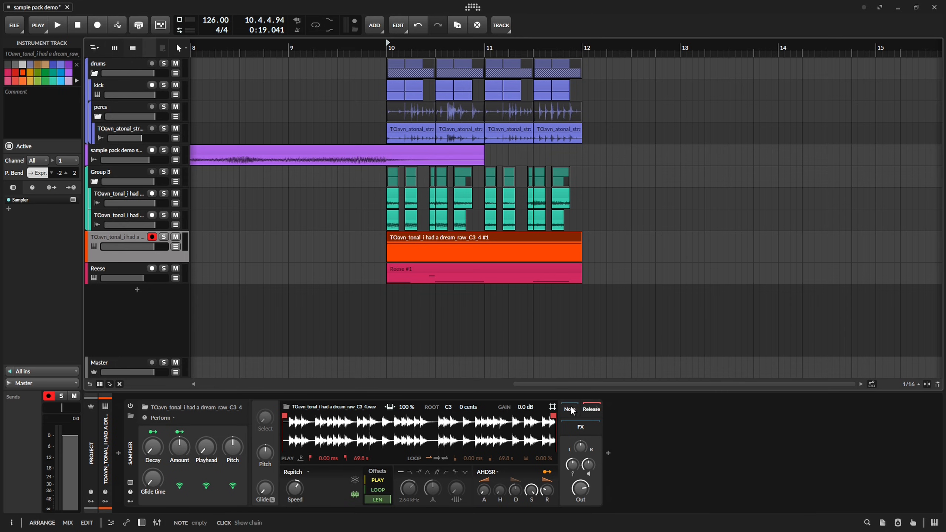
left_click(618, 454)
left_click(768, 262)
left_click(908, 386)
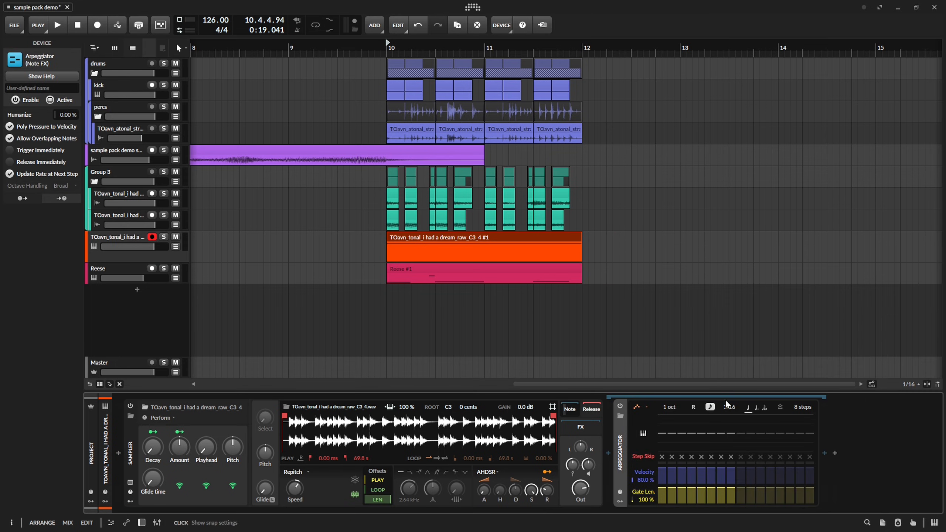
Audition the arpeggiated sampler track in solo and move the Sampler's Playhead offset to 42.0 %.
key("space")
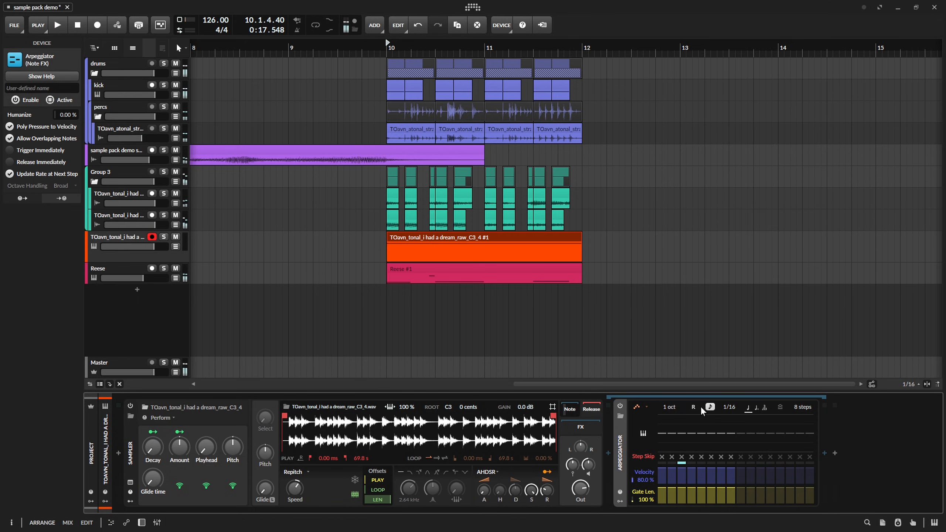
key("space")
key("space")
key("space")
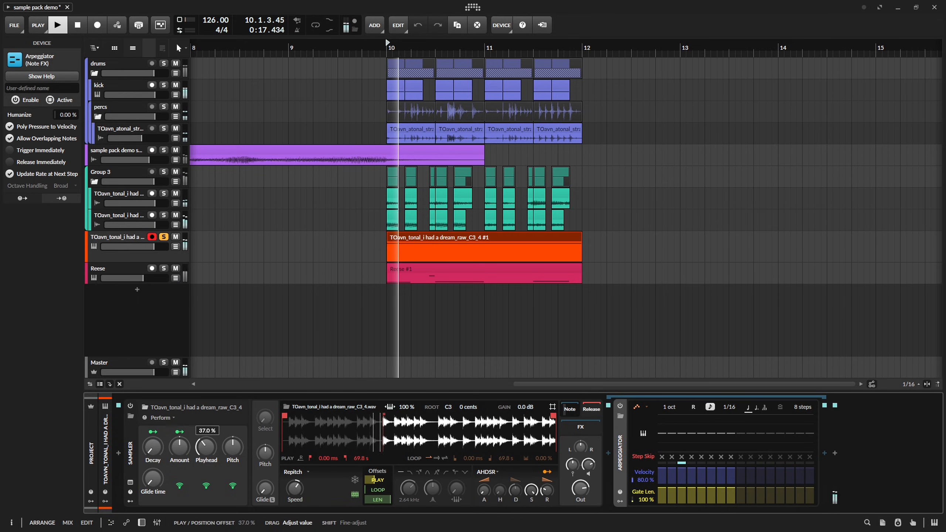
key("space")
left_click_drag(206, 447, 206, 438)
key("space")
key("space")
key("space")
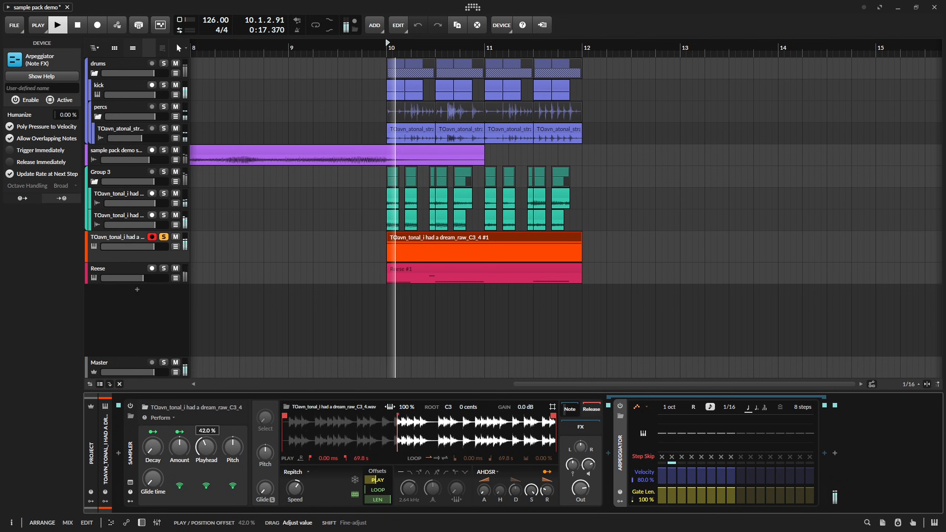
Build a chord of two-bar notes F3, G4, B4 and C#5 in the sampler clip.
left_click(316, 220)
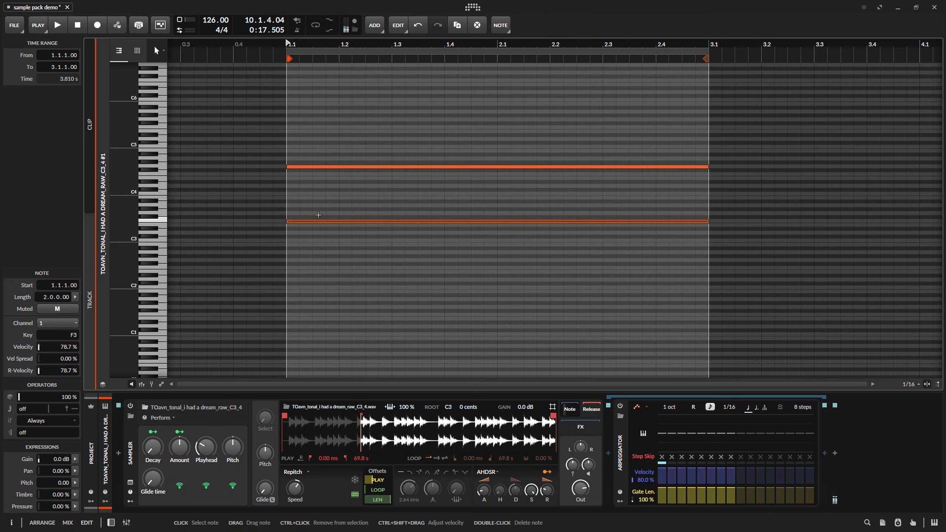
left_click(324, 167)
key("4")
key("3")
left_click(289, 154)
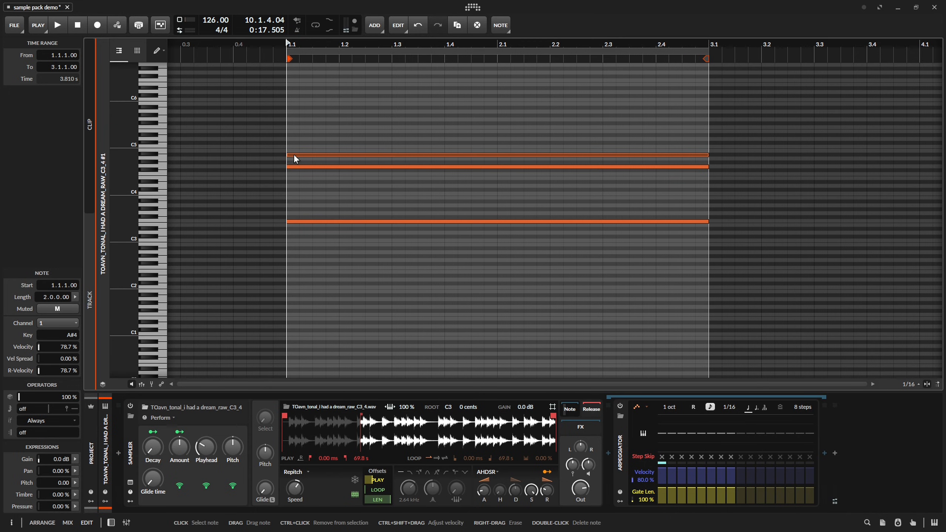
left_click_drag(293, 154, 294, 150)
left_click(292, 143)
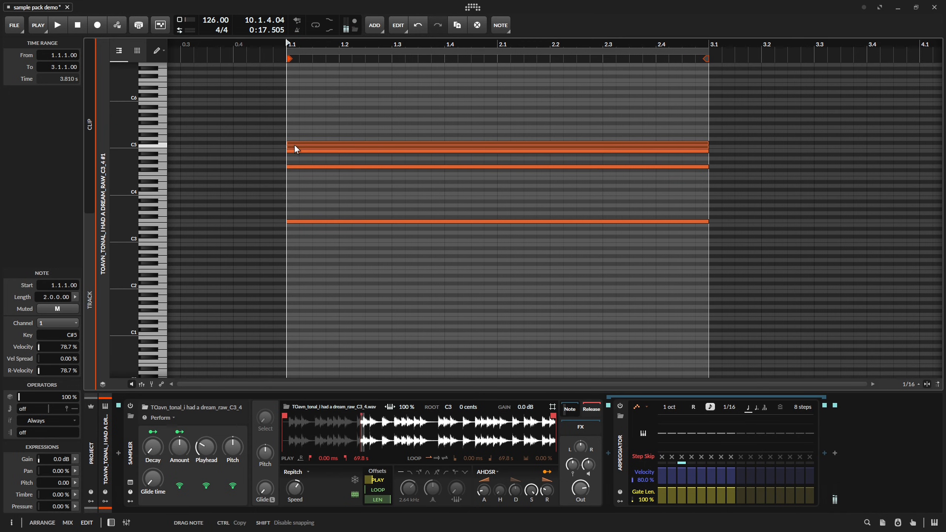
Vary the chord with a bass line of F3, G3 and A3, and extend the E5 note from 2.1 to 3.1.
key("space")
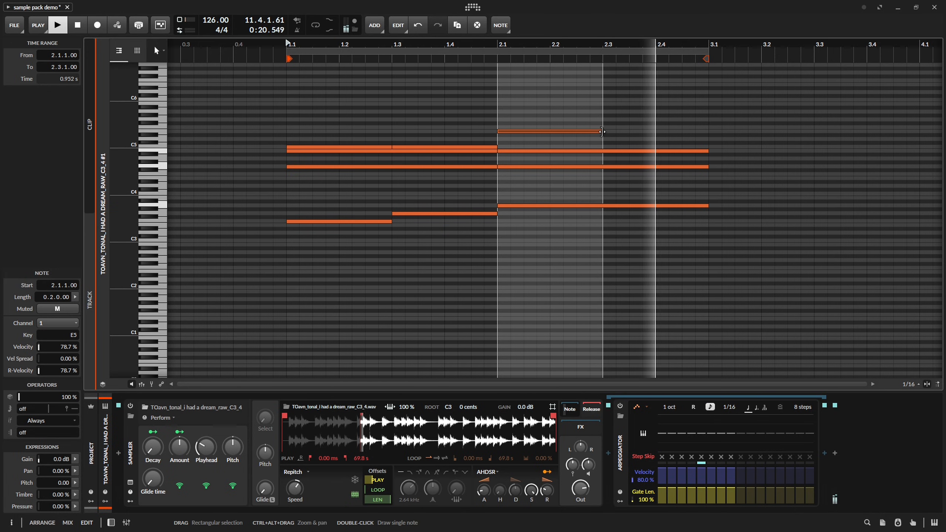
left_click_drag(601, 131, 708, 131)
key("alt+1")
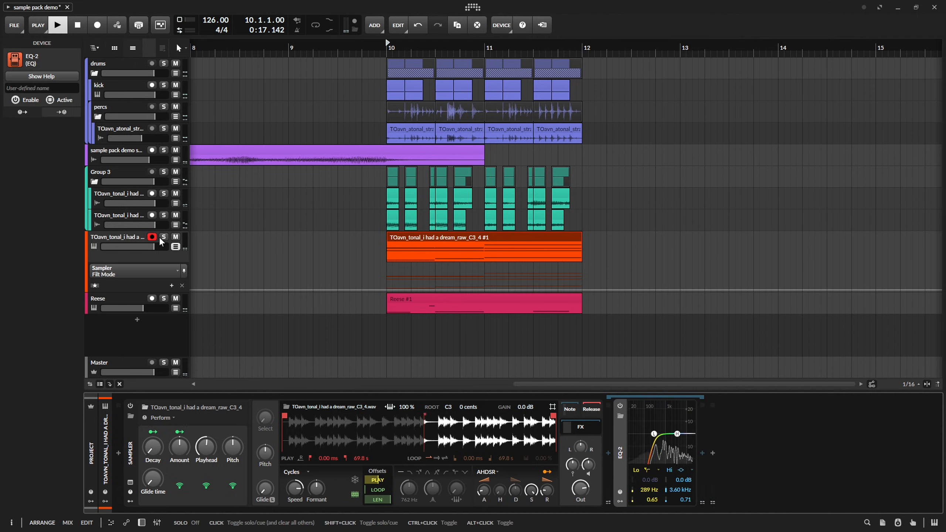
Switch the Sampler to Cycles mode, add an EQ-2 with a 289 Hz low cut and hide the track's automation lane.
key("space")
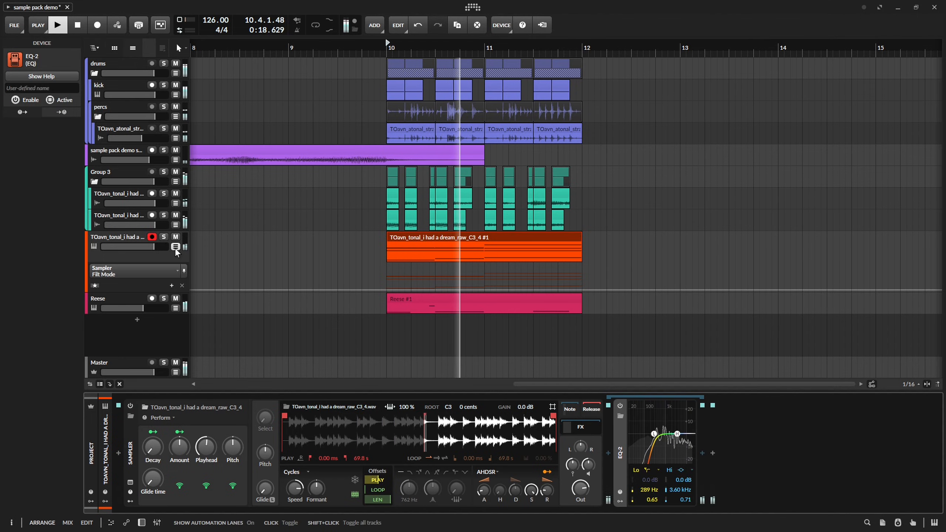
left_click(176, 247)
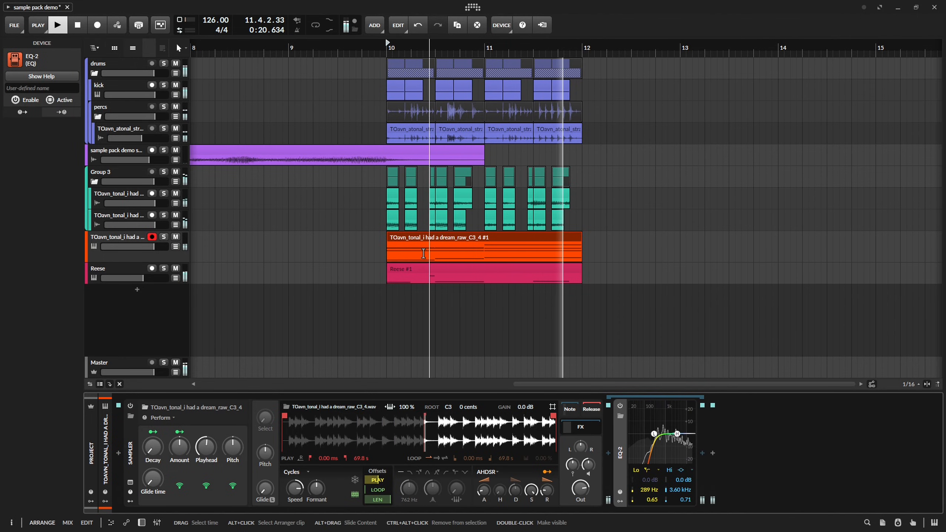
key("space")
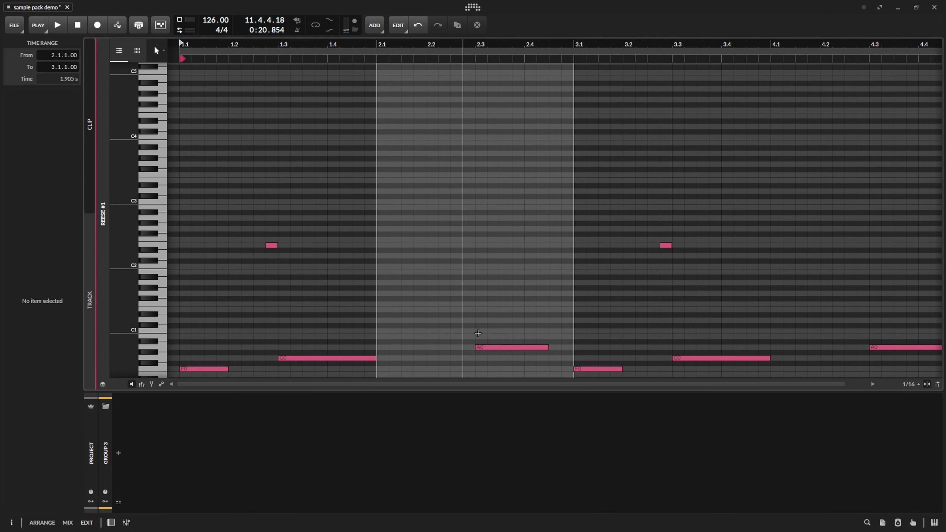
Repeat the two-bar section to fill bars 12 and 13, and lower the Reese clip's F0 note at 3.1 by three semitones.
left_click(521, 334)
left_click(549, 299)
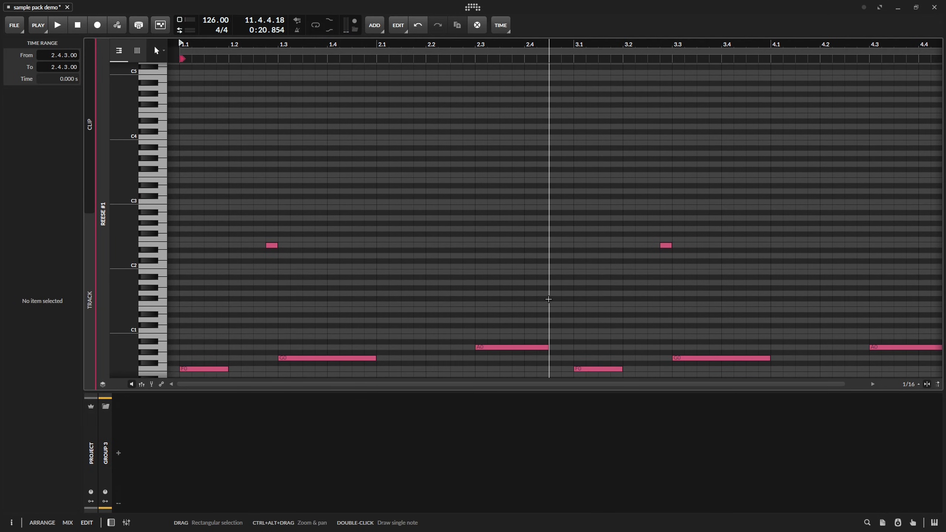
left_click(500, 347)
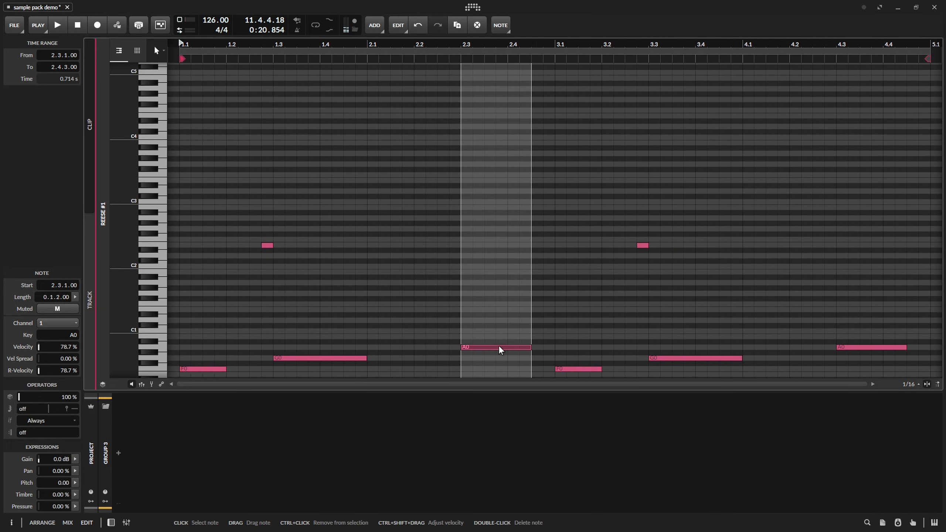
left_click(566, 371)
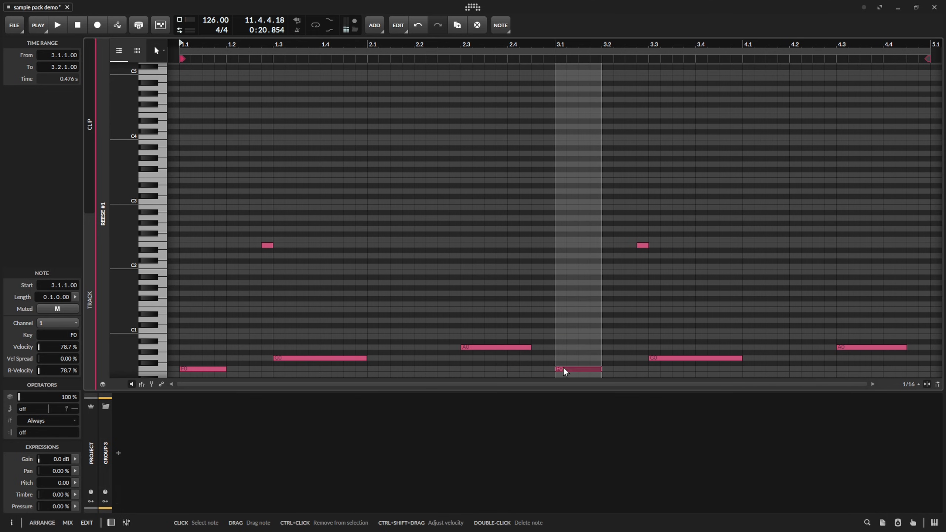
key("Down")
key("Down")
key("Down")
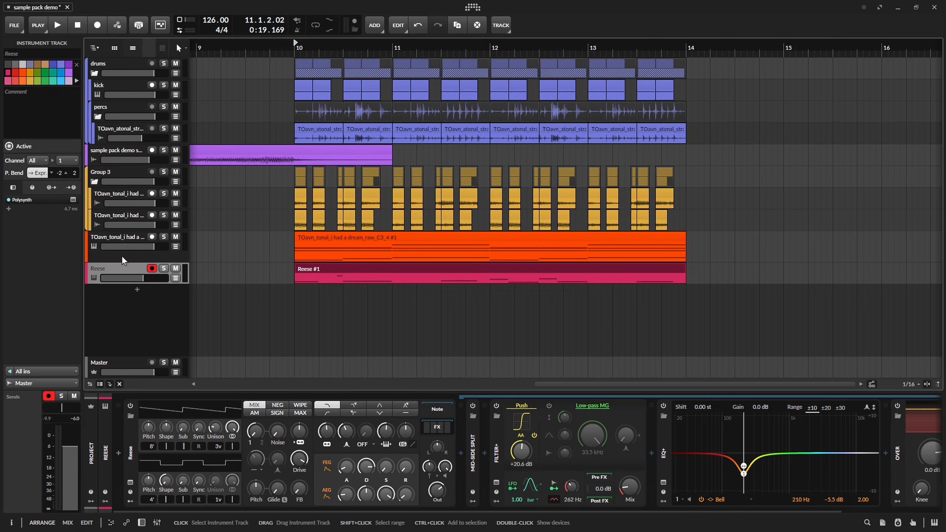
Add a track above Reese and place the TOavn_tonal_magicalarp_Gmaj_110bpm sample on it at 10.1.1.
double_click(121, 256)
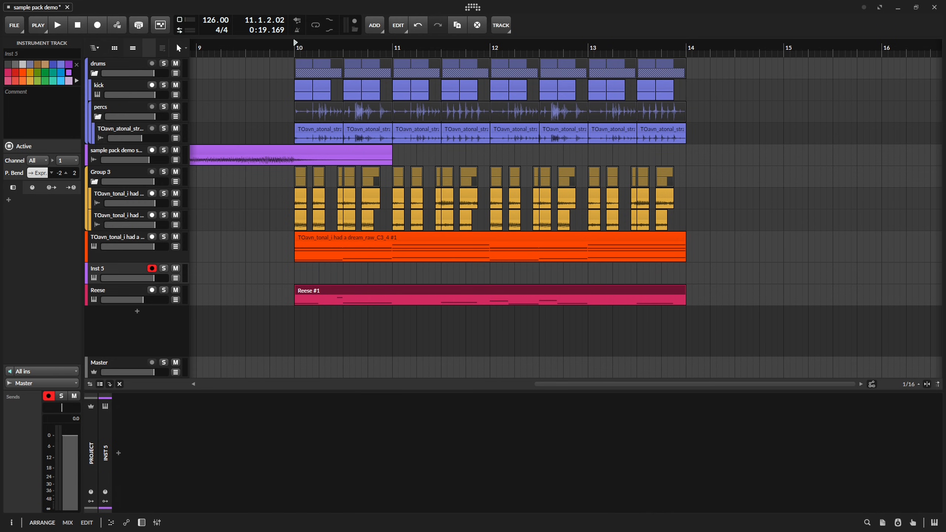
left_click_drag(857, 316, 295, 275)
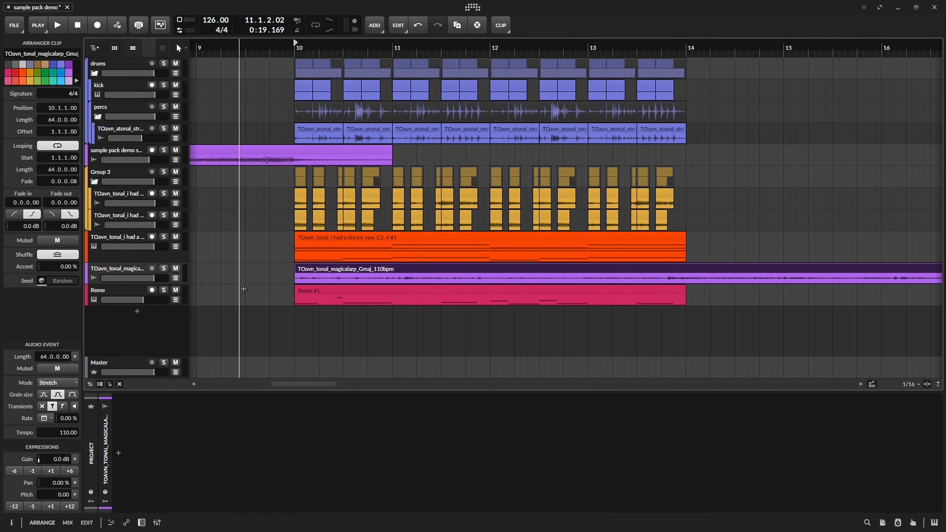
Audition the magicalarp track in solo, transpose its clip to 2.00 semitones and normalize the audio.
left_click(163, 269)
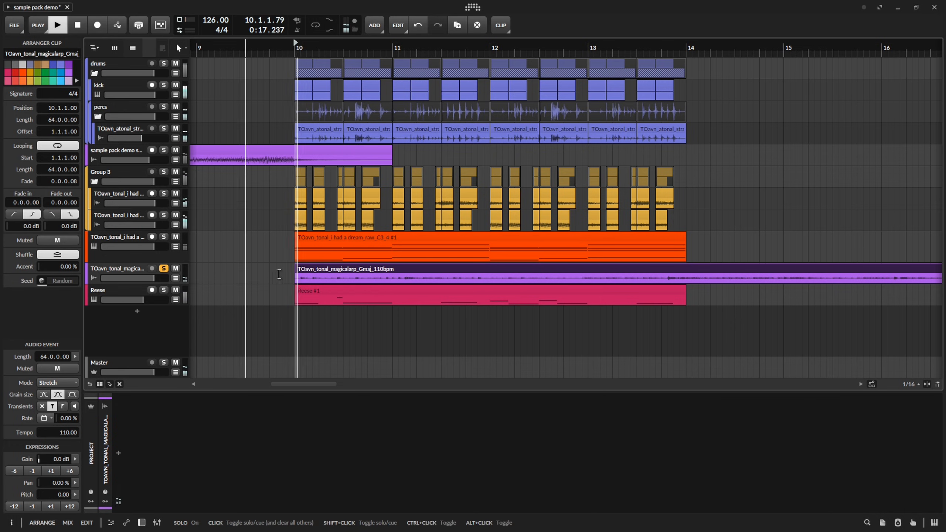
key("space")
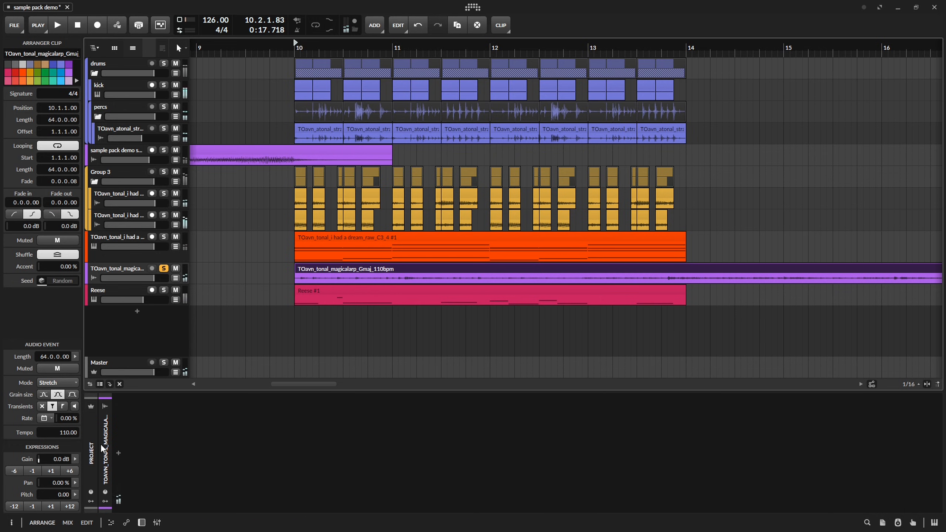
key("n")
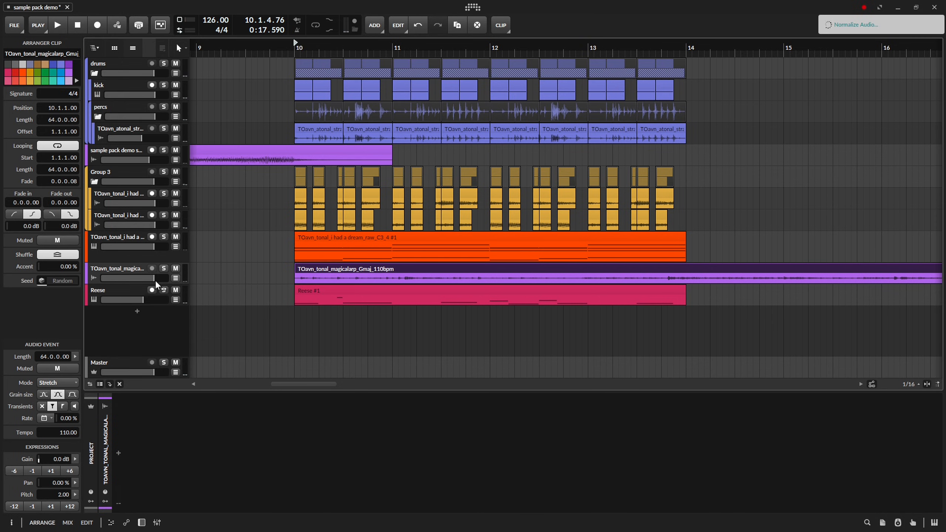
Set the magicalarp clip to Slice mode with Ping-Pong tail and pitch 17.00, and audition its track in solo.
key("space")
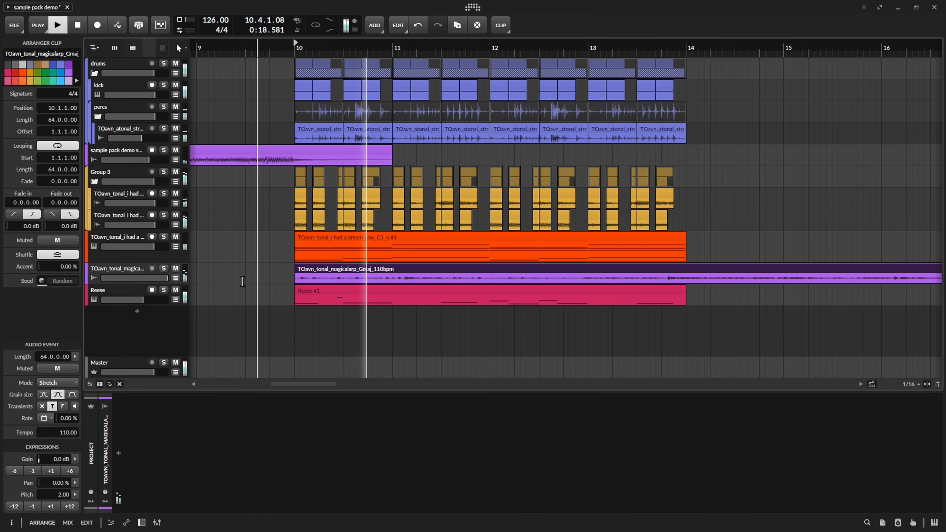
key("space")
key("space")
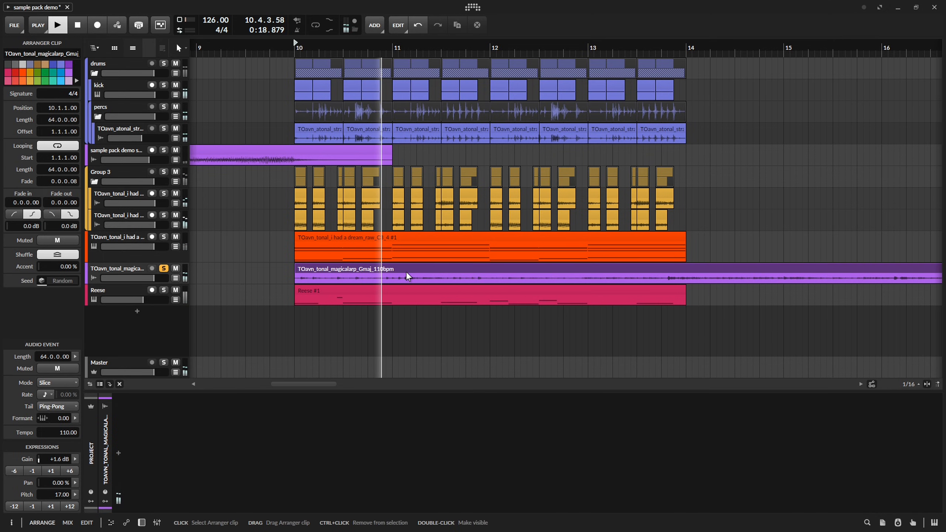
left_click(265, 272)
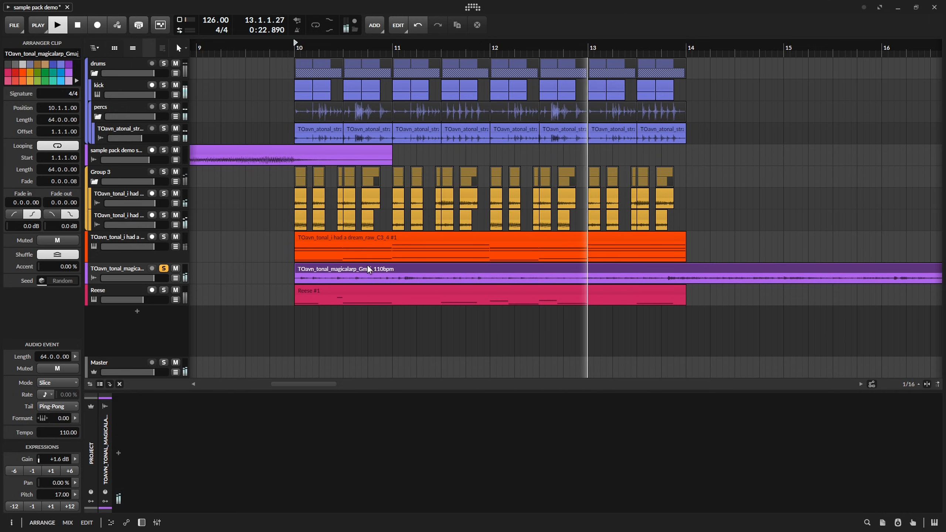
key("space")
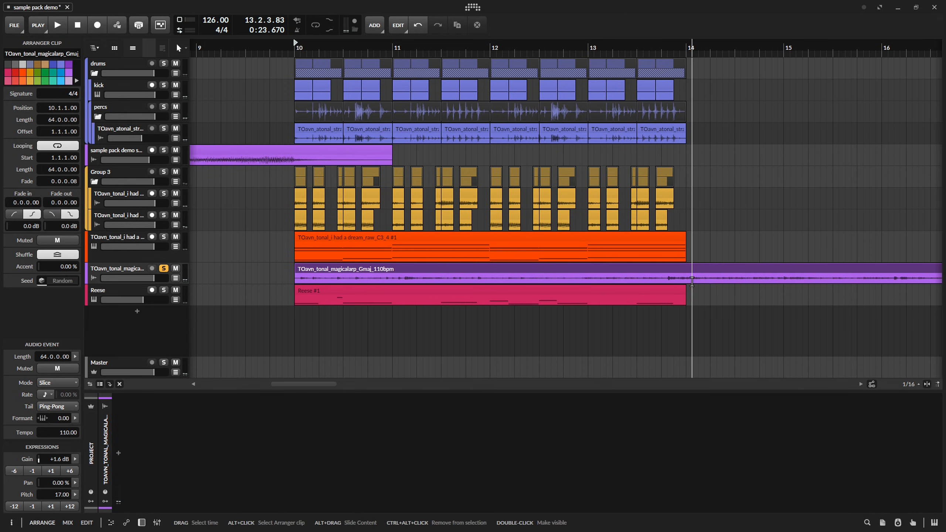
Split the magicalarp clip at 12.1.1 and 14.1.1, and delete the part beyond bar 14.
left_click(685, 277)
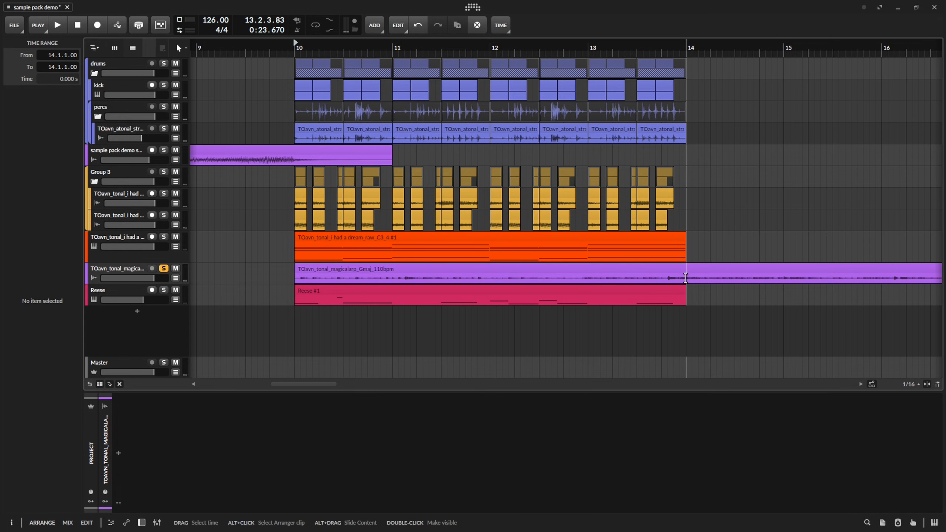
left_click(664, 271)
left_click(489, 279)
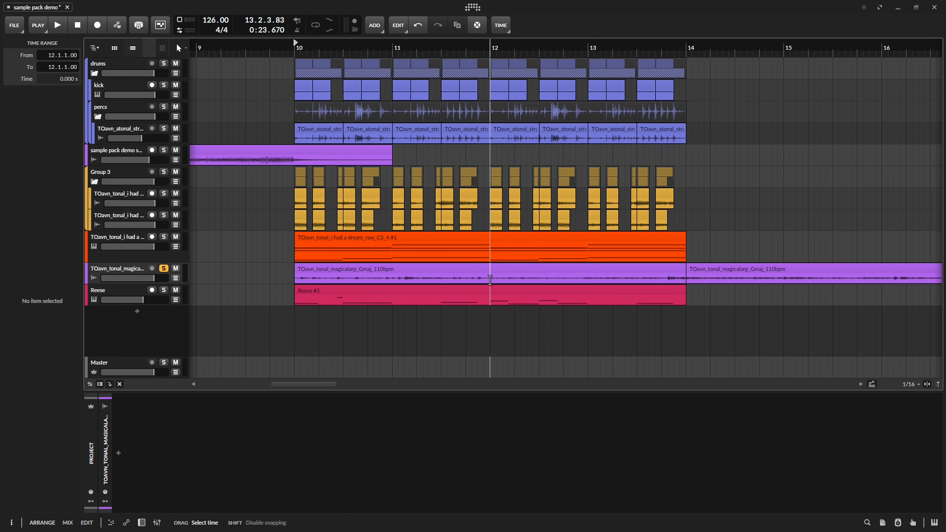
left_click(734, 270)
key("Delete")
Split the magicalarp clip at 10.3.4, duplicate its first piece directly behind it and audition the chop.
left_click(331, 212)
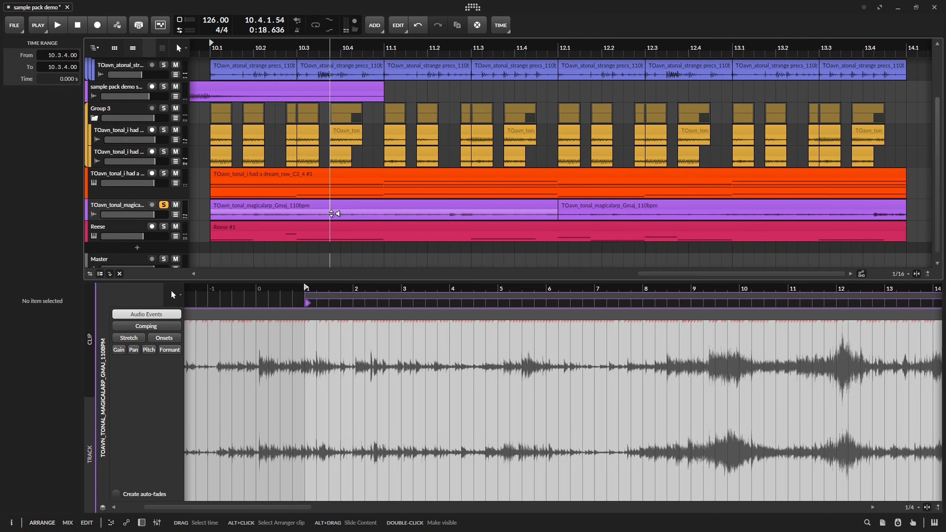
key("ctrl+e")
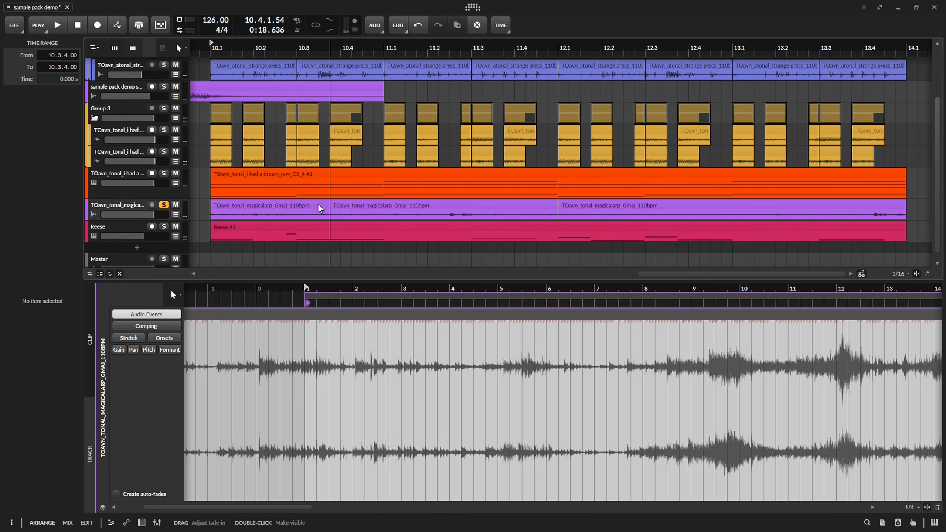
left_click(319, 206)
key("ctrl+d")
key("space")
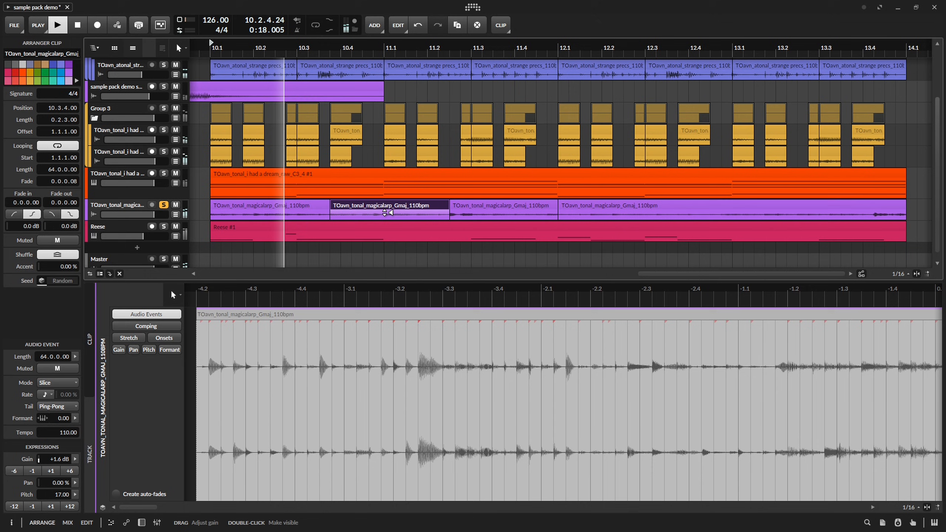
key("space")
key("space")
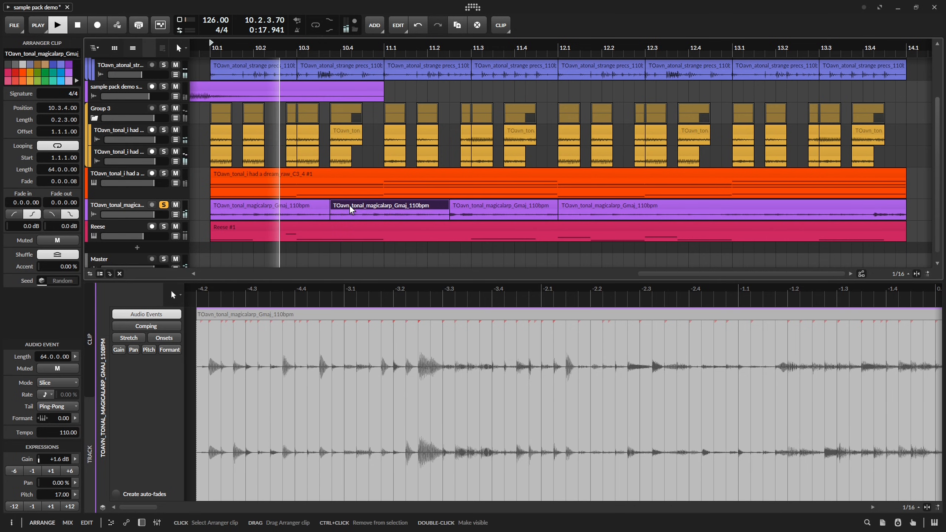
key("space")
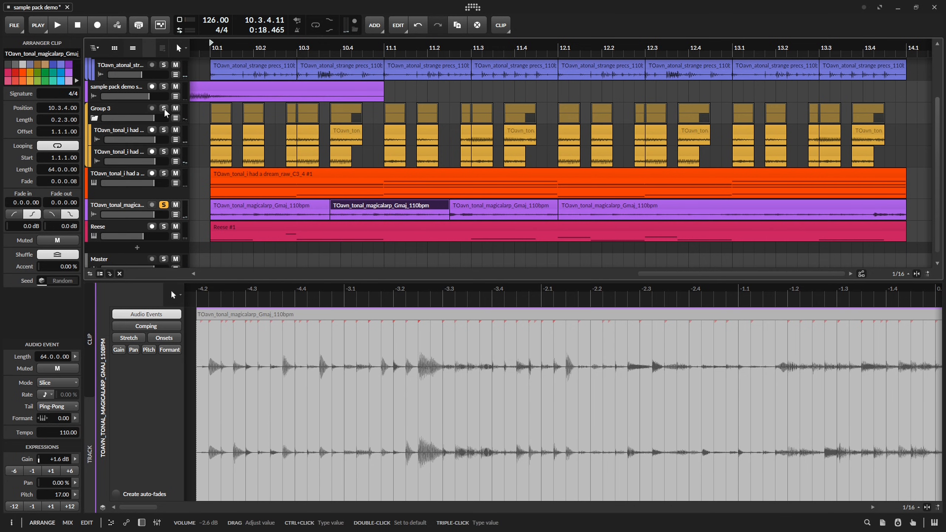
Put an EQ-2 with a 164 Hz low cut on the magicalarp track and audition it together with the kick.
scroll(230, 207, "up", 3)
scroll(230, 207, "down", 2)
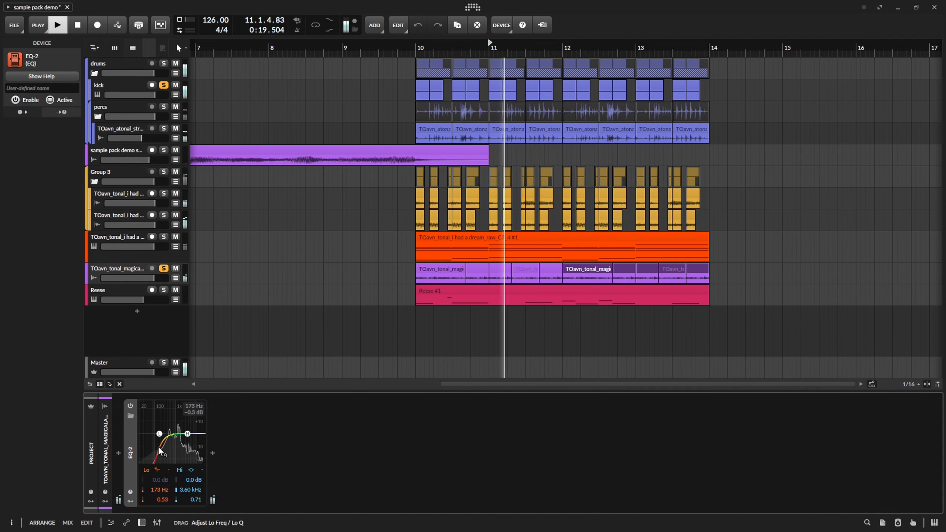
mouse_move(158, 447)
left_mouse_down()
mouse_move(158, 456)
mouse_move(173, 447)
mouse_move(161, 440)
left_mouse_up()
key("space")
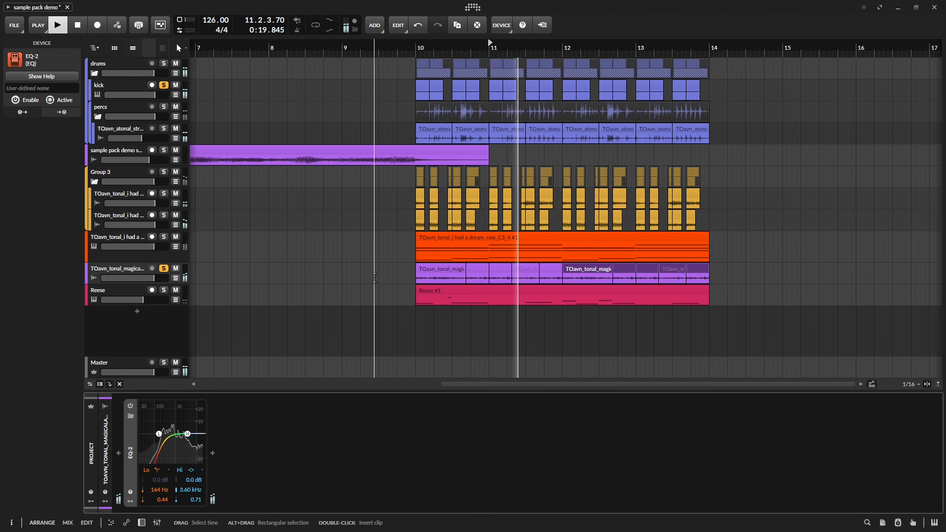
key("space")
key("space")
key("space")
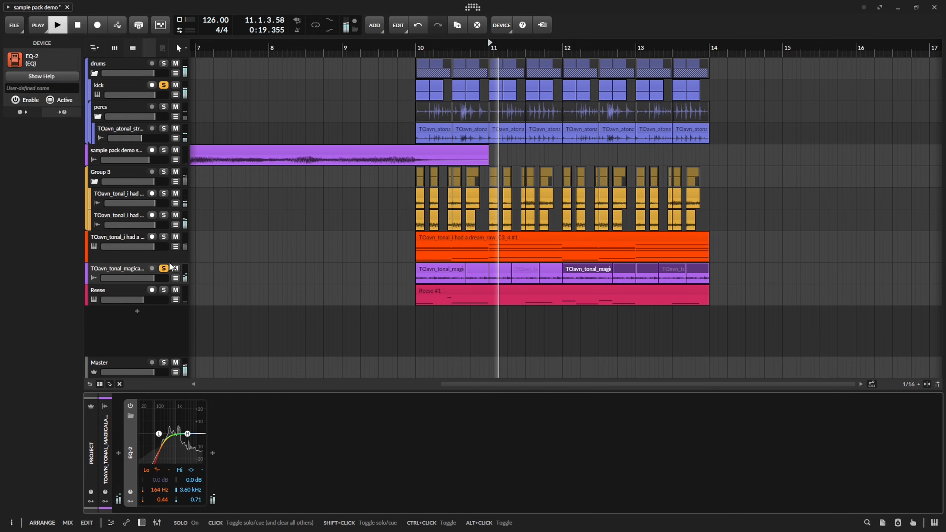
key("space")
Move the play start to bar 10, group the dream_raw Sampler and magicalarp tracks, and reduce the Sampler track's height.
left_click(417, 48)
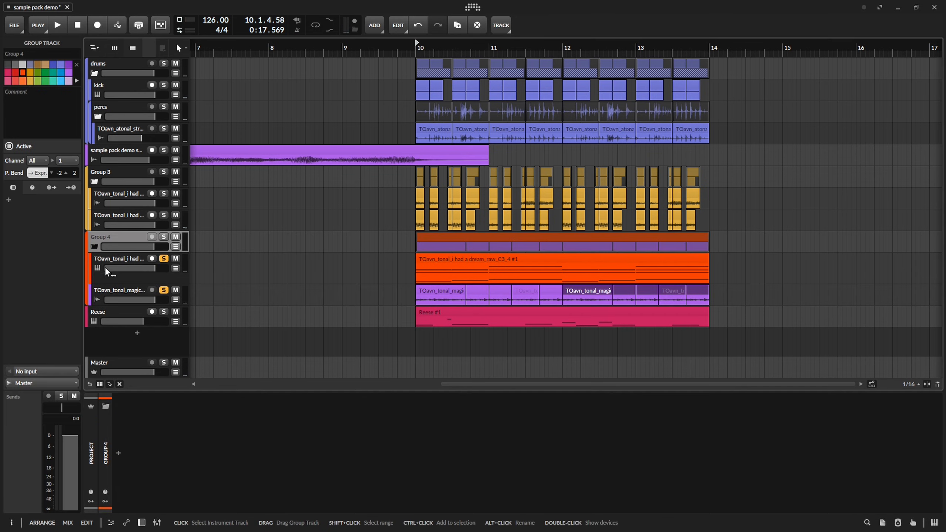
left_click(107, 276)
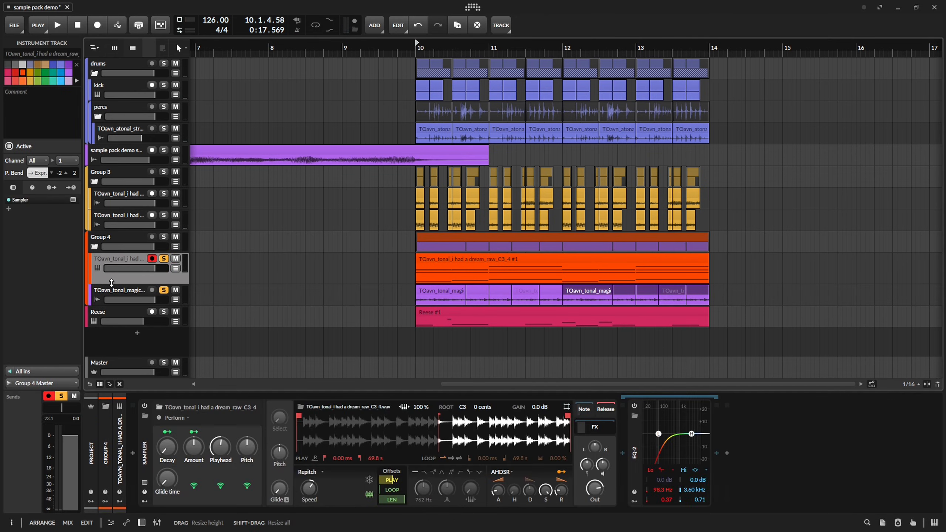
left_click_drag(112, 282, 112, 273)
Color Group 4 and both of its tracks light blue.
right_click(117, 235)
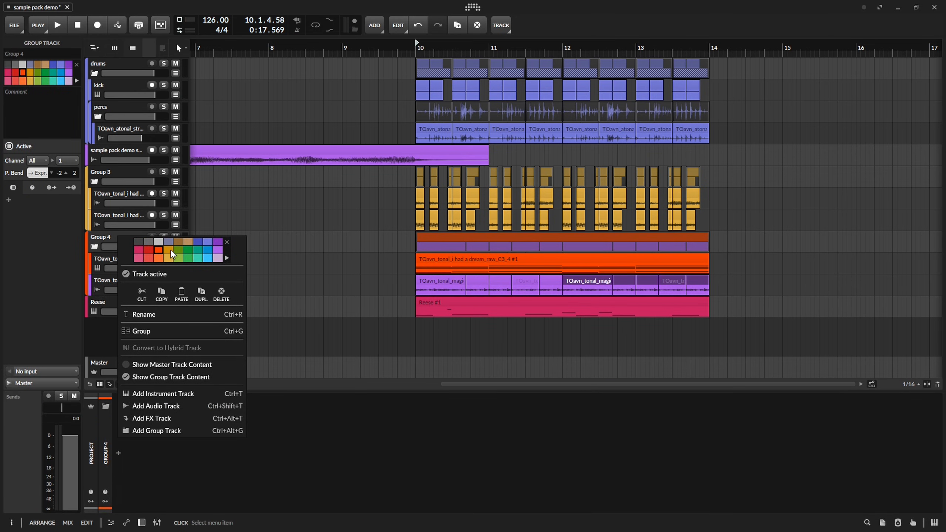
left_click(107, 256)
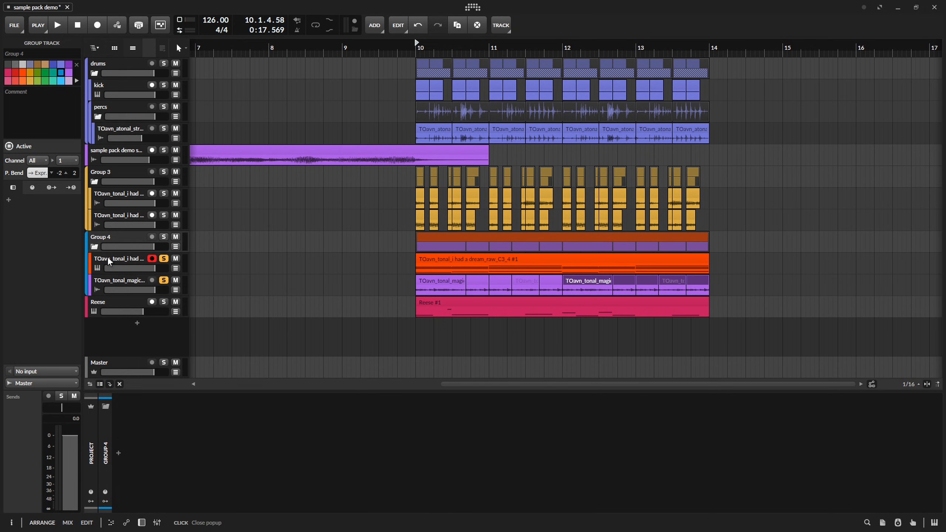
left_click(107, 280, "shift")
right_click(118, 237)
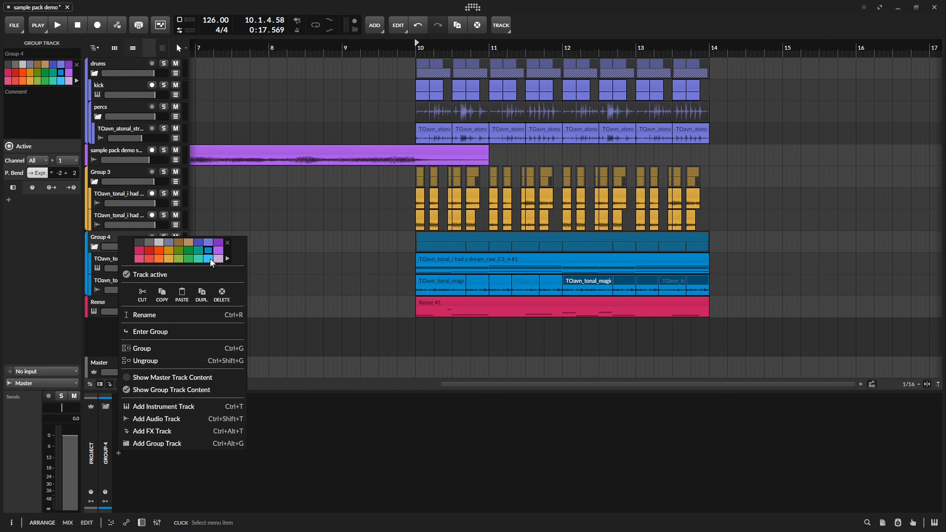
left_click(209, 258)
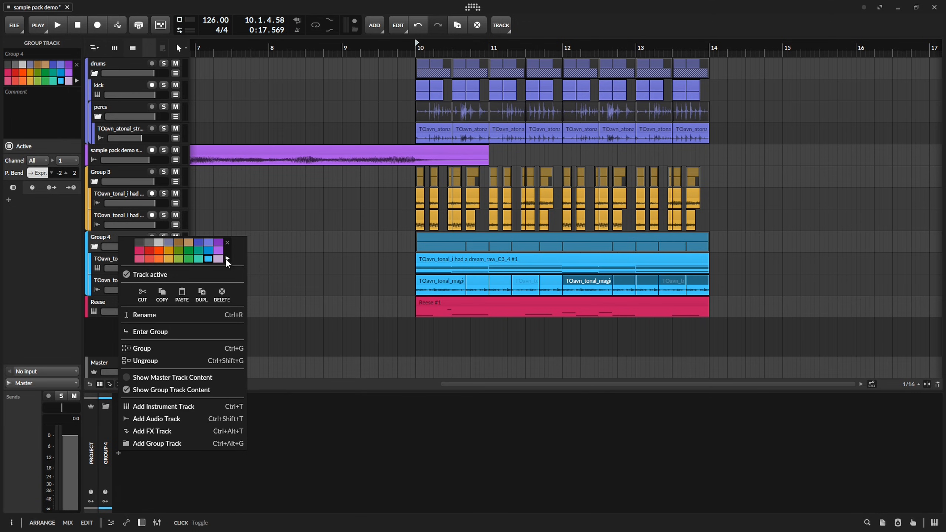
left_click(352, 265)
left_click_drag(352, 266, 317, 267)
Play the grouped tracks and insert GOATT_V2 between the Sampler and EQ-2 on the dream_raw track.
key("space")
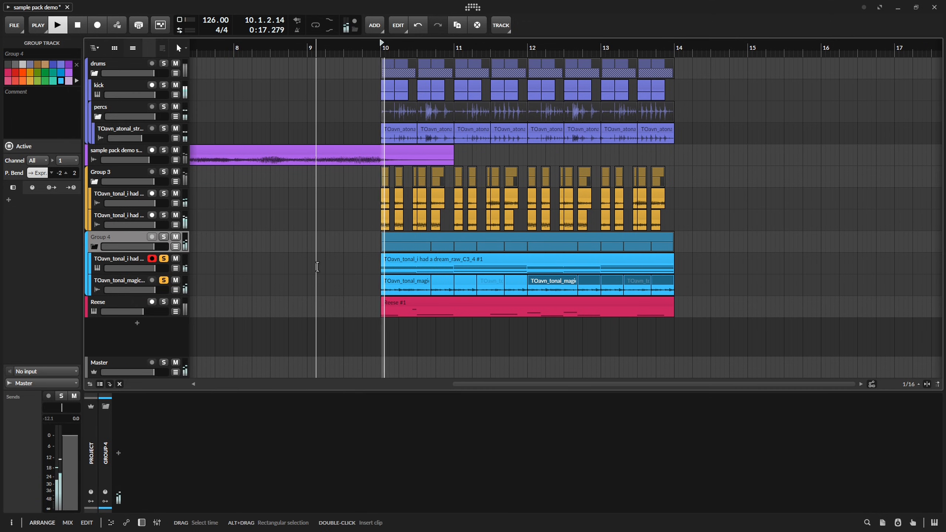
left_click(131, 265)
key("space")
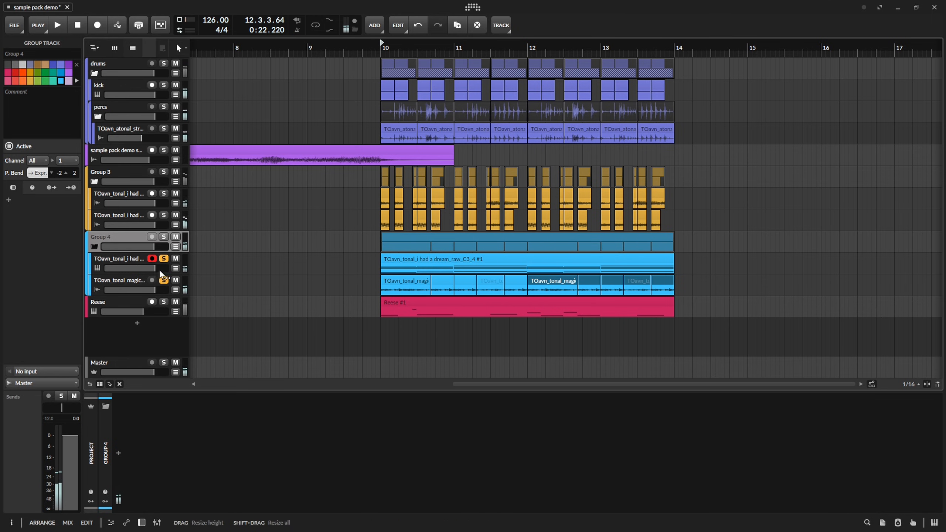
left_click(621, 455)
type("goa")
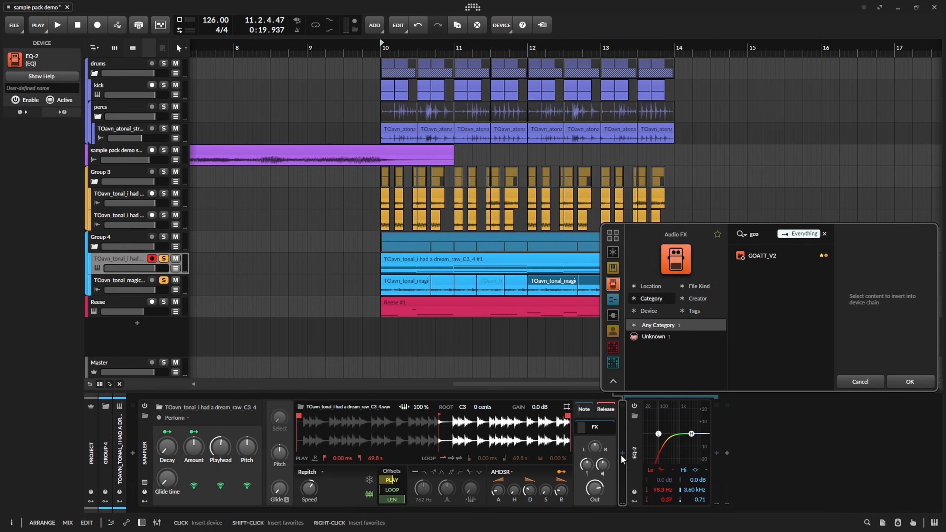
key("Down")
key("Return")
Set the GOATT_V2 Release to about 31.4 % while auditioning the dream_raw track.
key("space")
key("space")
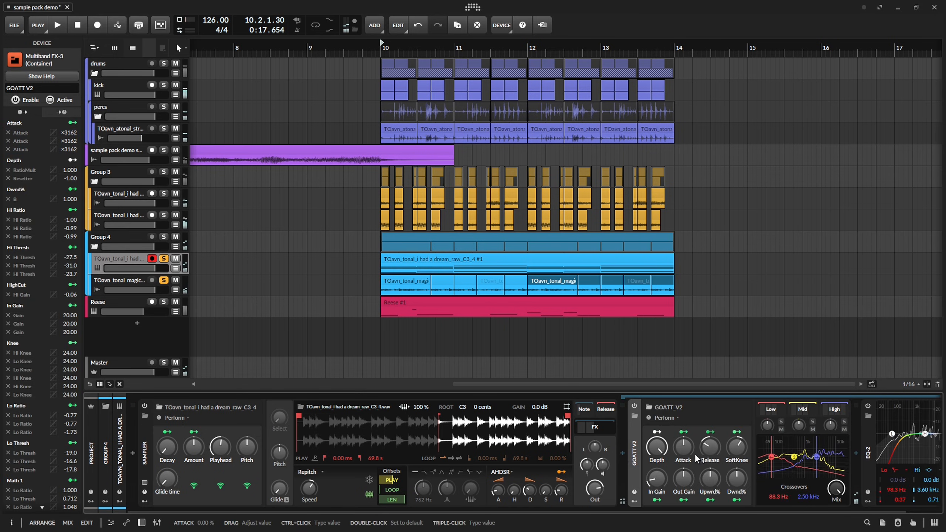
key("space")
key("space")
left_click_drag(686, 453, 710, 454)
key("space")
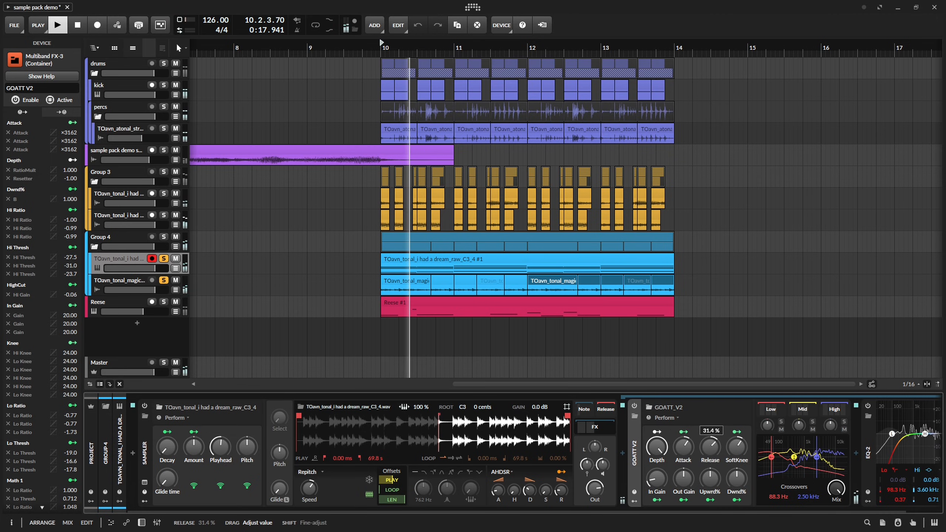
Audition the magicalarp track alone in solo and select all ten of its clips.
key("space")
left_click(149, 284)
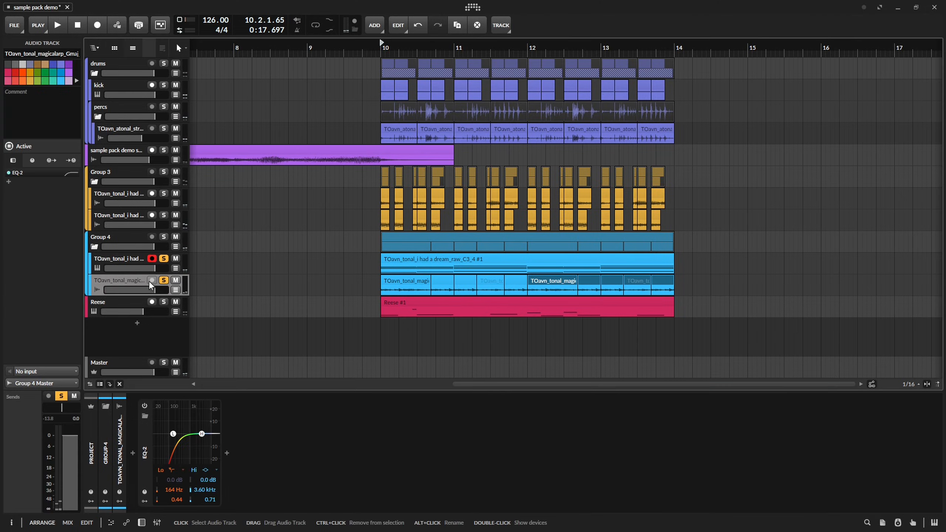
left_click(163, 280)
key("space")
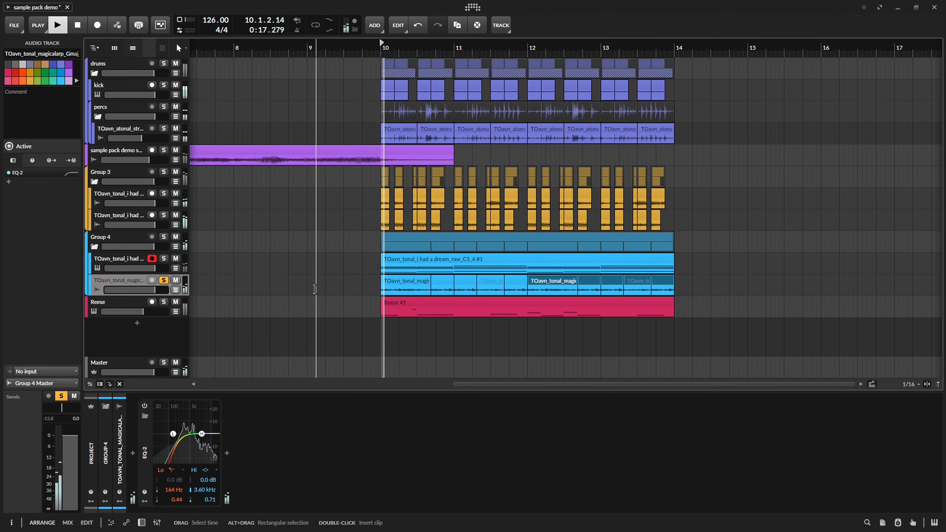
key("space")
left_click_drag(367, 282, 646, 281)
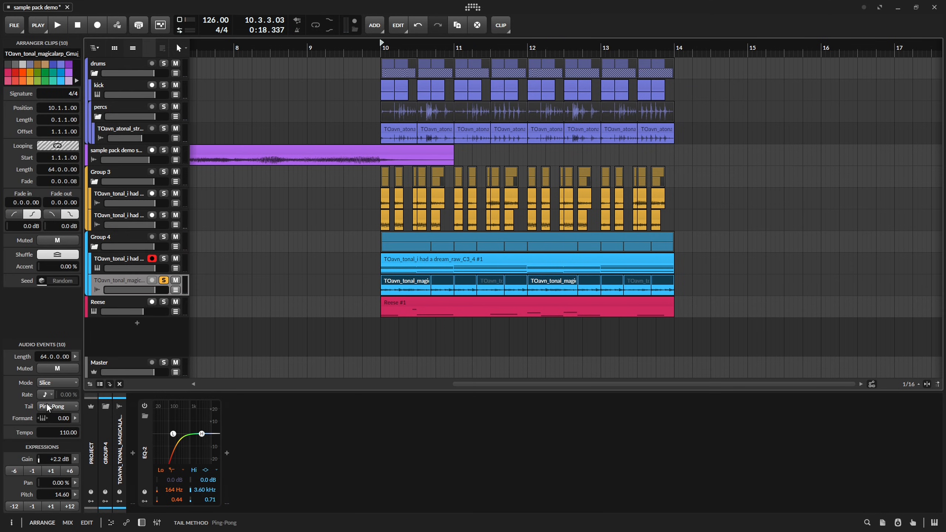
Try Stretch mode with the smallest grain size and a different transient setting on the selected magicalarp clips.
left_click(57, 383)
left_click(61, 253)
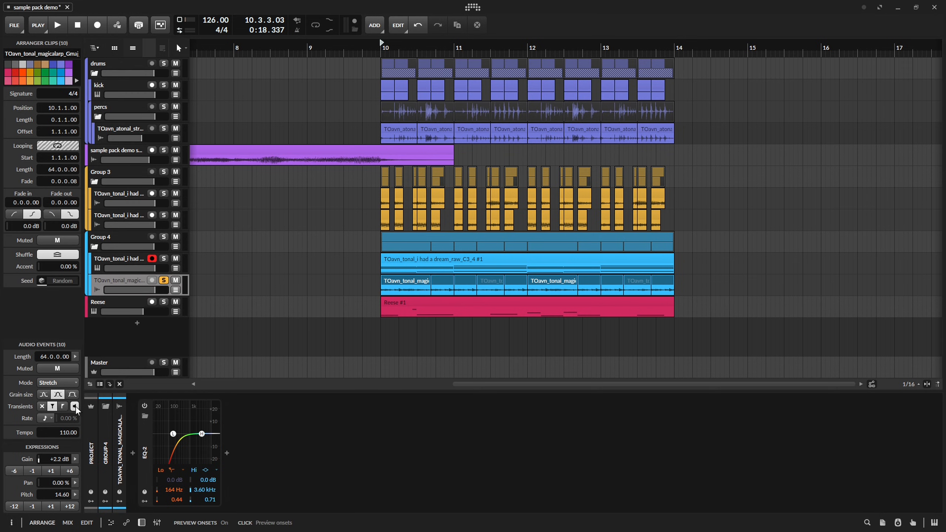
key("space")
key("space")
left_click(65, 406)
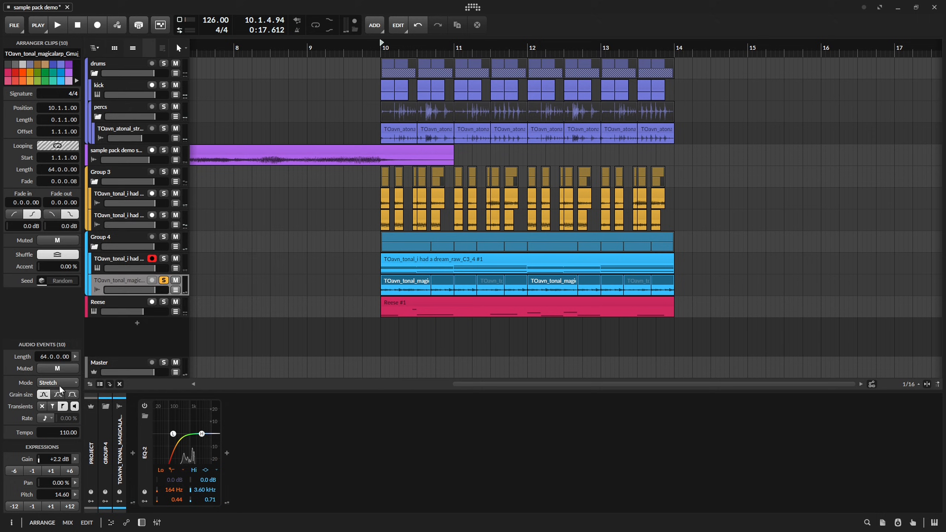
Try Elastique Pro mode on the selected magicalarp clips and play them back.
left_click(59, 386)
left_click(159, 333)
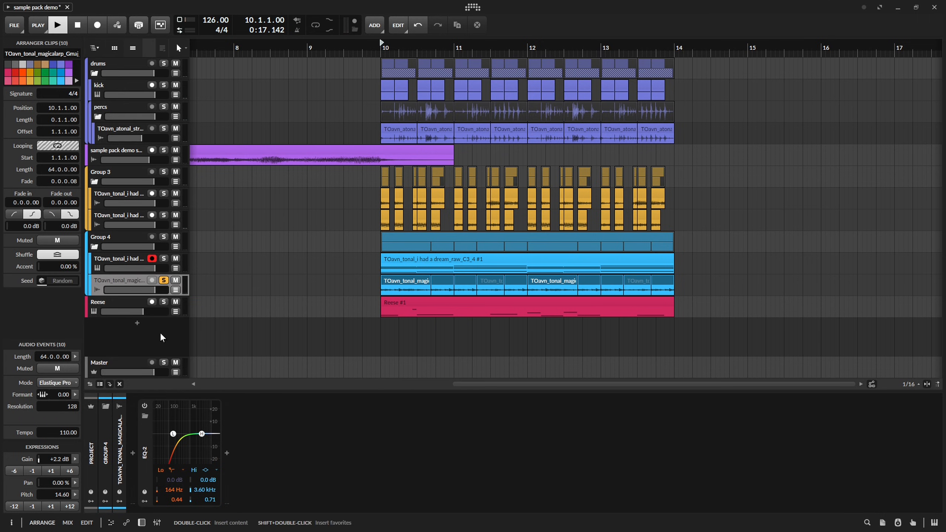
key("space")
Switch the selected magicalarp clips to the Elastique mode without formant and resolution settings, and clear the clip selection.
left_click(58, 383)
left_click(100, 312)
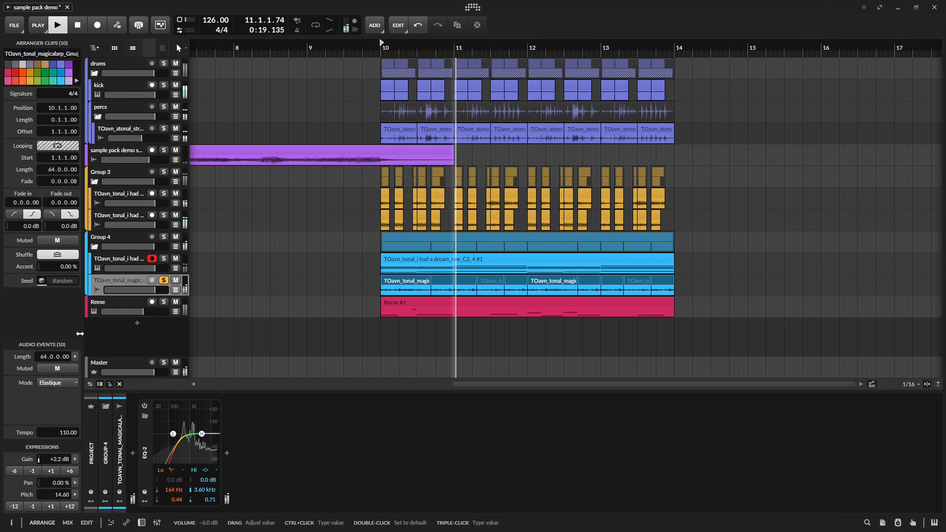
left_click(321, 293)
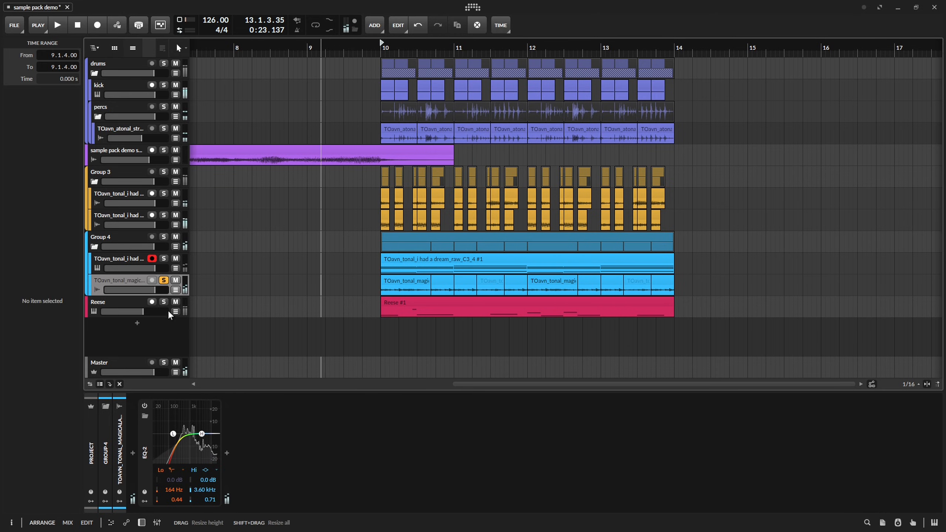
Turn off the magicalarp track's solo, play the full arrangement and save the project.
left_click(164, 280)
key("space")
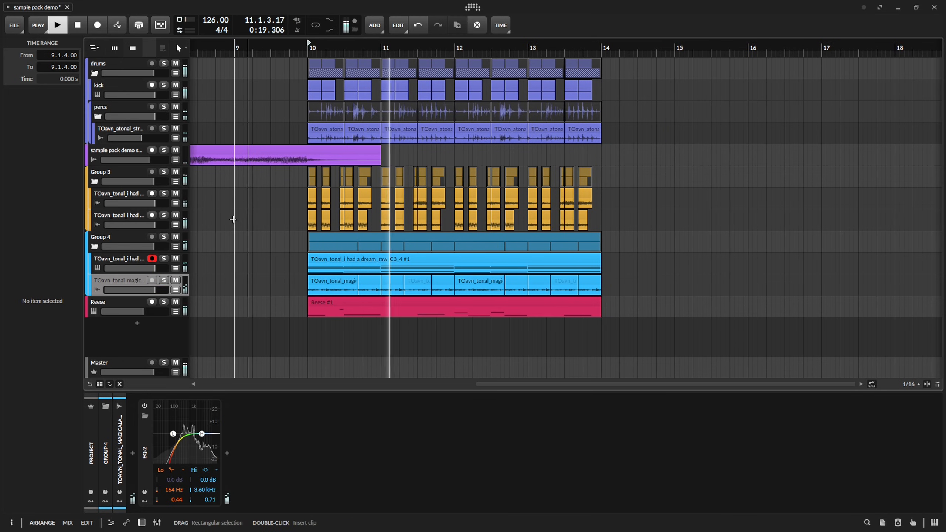
key("ctrl+s")
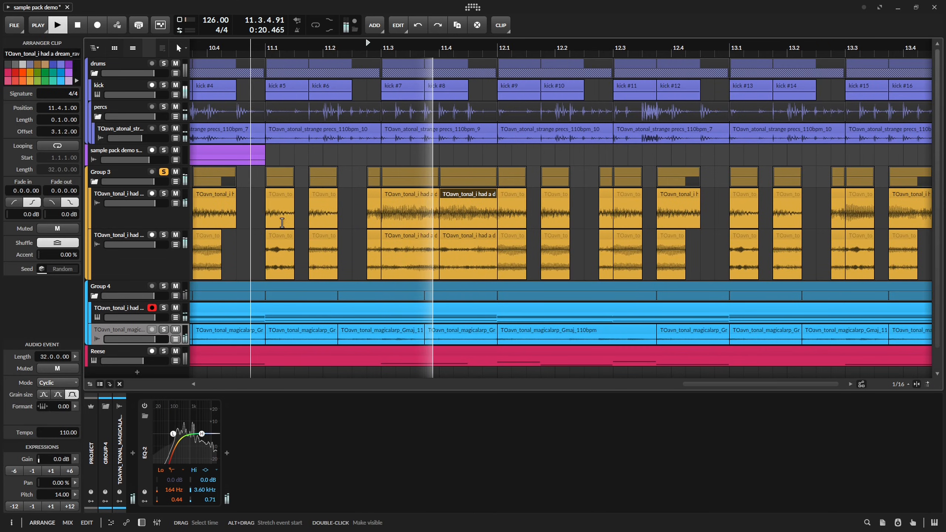
Open the drone clip at 11.4.1, audition it in solo and slide its audio event to start at -25.1.1.
key("space")
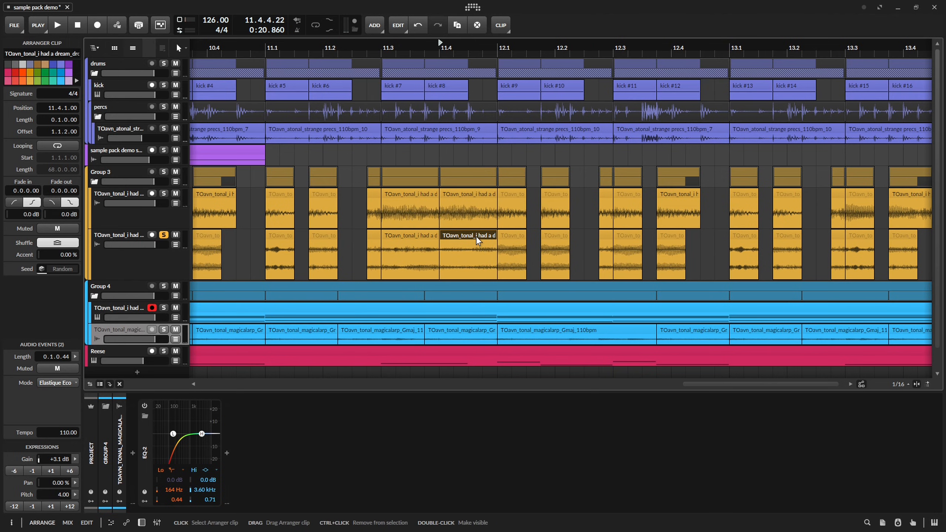
double_click(476, 235)
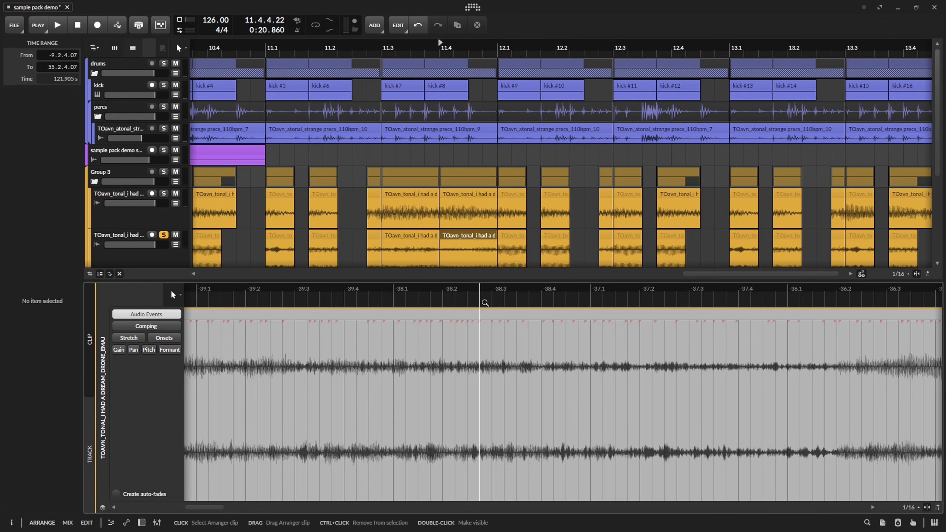
key("space")
double_click(496, 313)
key("space")
key("space")
key("space")
left_click_drag(650, 313, 575, 315)
key("space")
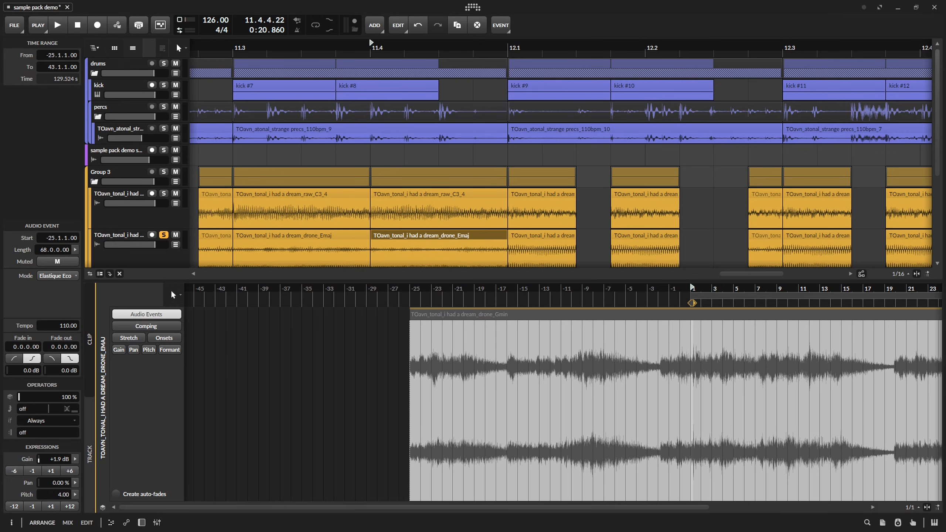
Switch the drone clip at 11.4.1 to the Dmin drone sample starting at -25.1.1, with pitch 5.00 and Elastique Eco mode.
left_click_drag(854, 334, 409, 324)
left_click(470, 316)
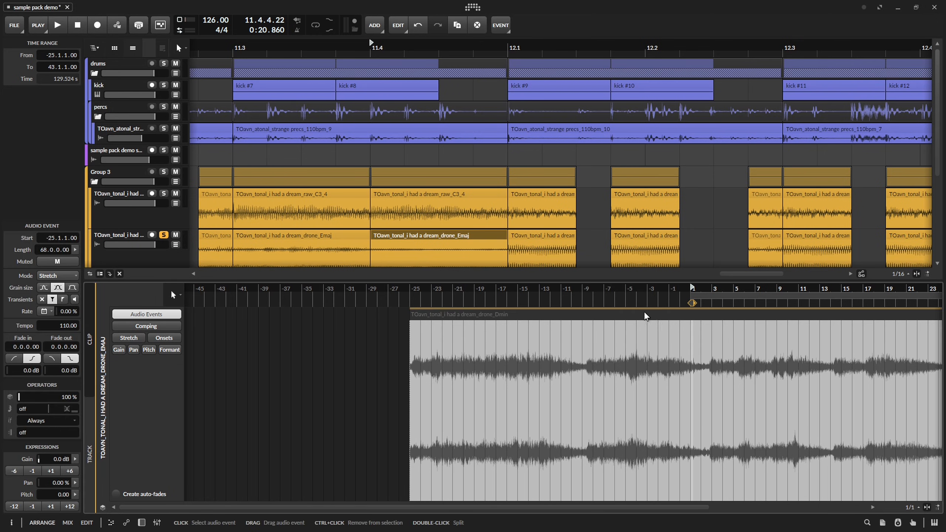
key("space")
key("space")
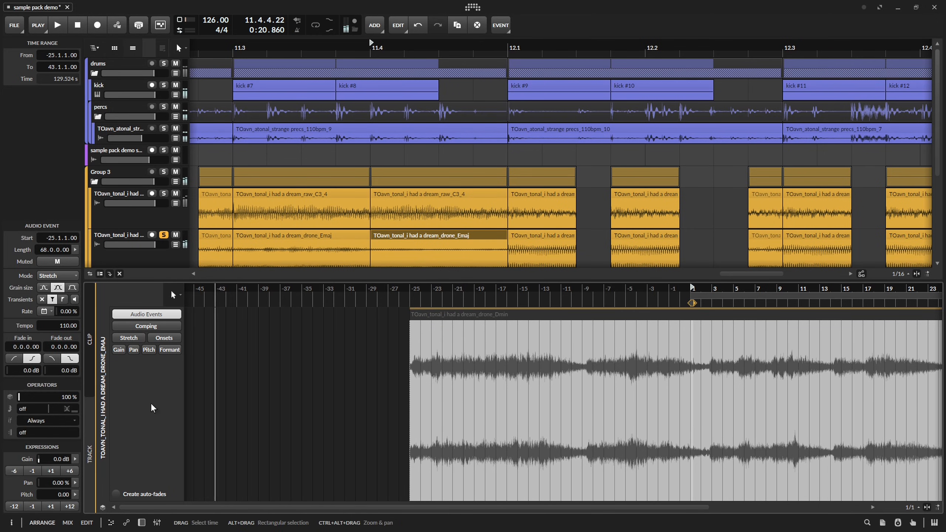
left_click(57, 276)
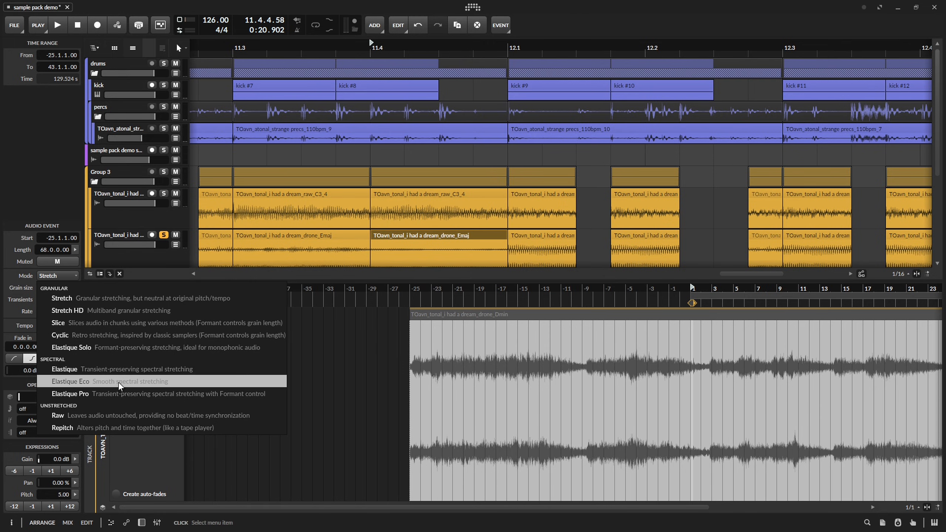
left_click(118, 382)
Audition the drone track in solo, turn its solo off and play the section with all tracks.
key("space")
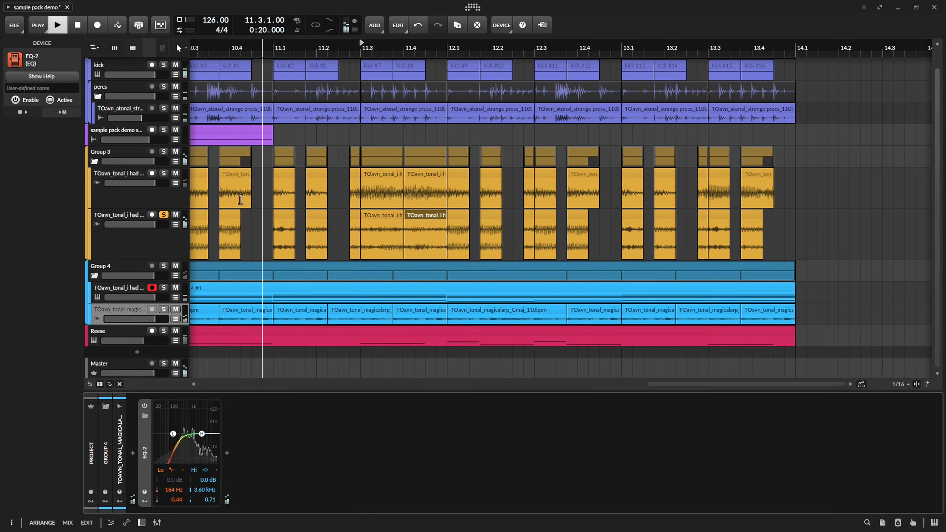
key("space")
left_click(165, 215)
key("space")
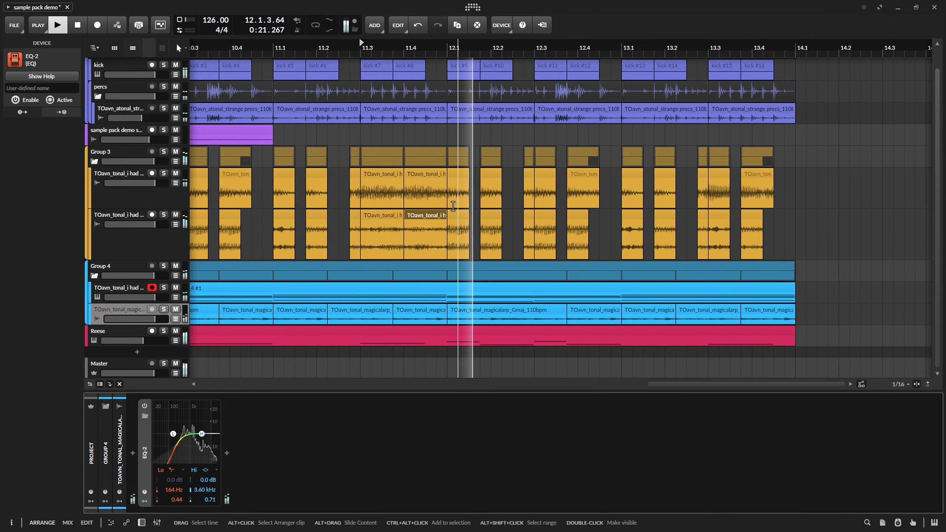
left_click_drag(306, 154, 386, 154)
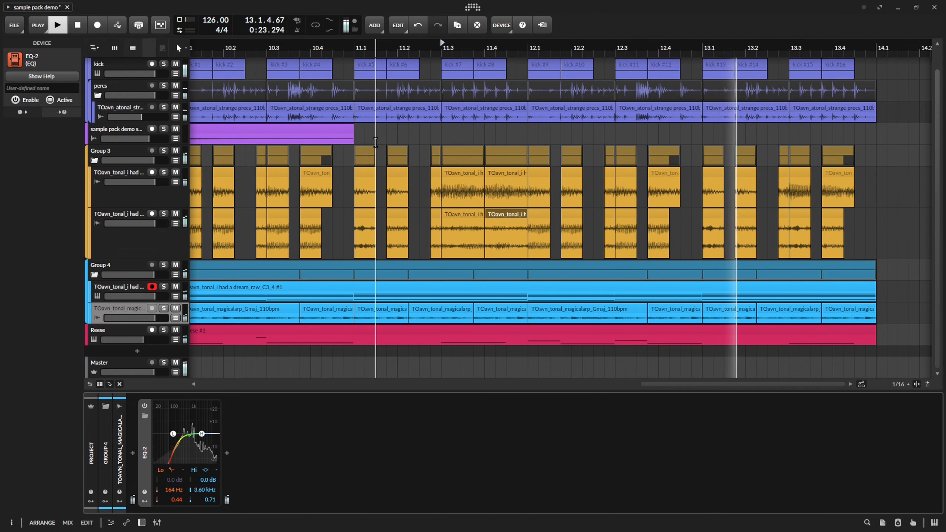
scroll(386, 153, "down", 3)
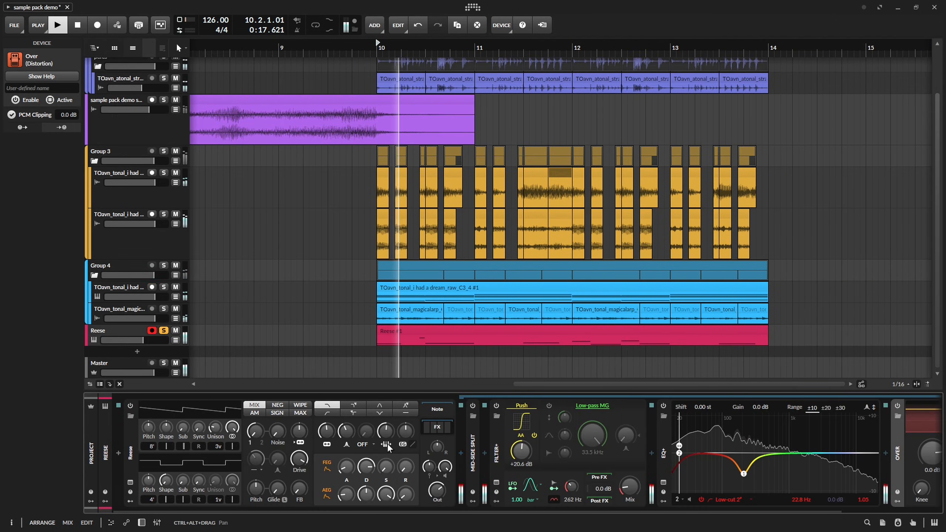
Try raising the filter FM amount of the soloed Reese synth during playback, and bring it back down.
key("space")
key("space")
left_click_drag(297, 435, 297, 397)
key("space")
key("space")
key("space")
key("space")
left_click_drag(297, 435, 296, 457)
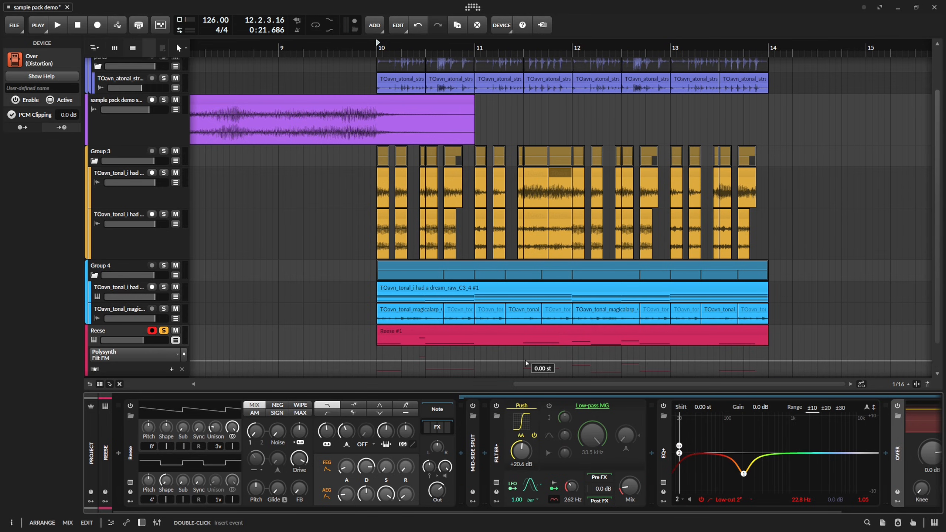
Draw Filt FM automation on the Reese track: rising ramps from 10.3 and 13.3, a falling ramp from 11.3, and raised blocks at 12.1 and 12.3.
double_click(525, 361)
key("space")
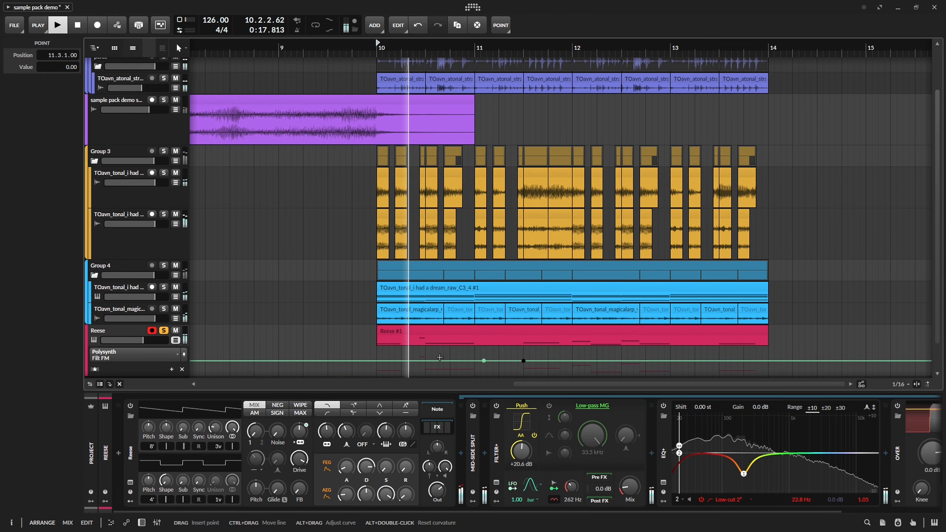
key("space")
left_click(425, 361)
left_click(474, 361)
key("space")
left_click_drag(475, 360, 474, 350)
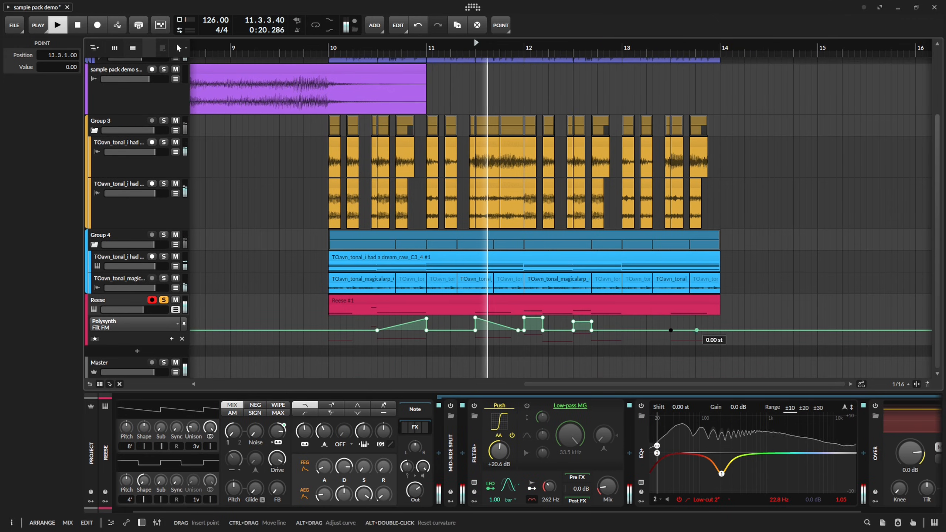
left_click_drag(697, 330, 708, 318)
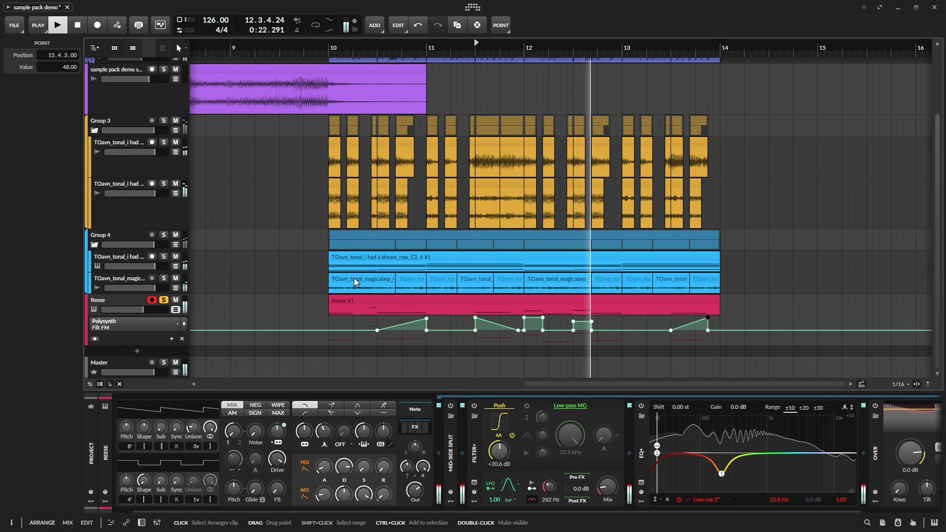
Save the project, hide the Reese automation lane and turn off the Reese solo.
key("ctrl+s")
left_click(176, 310)
scroll(266, 243, "down", 2)
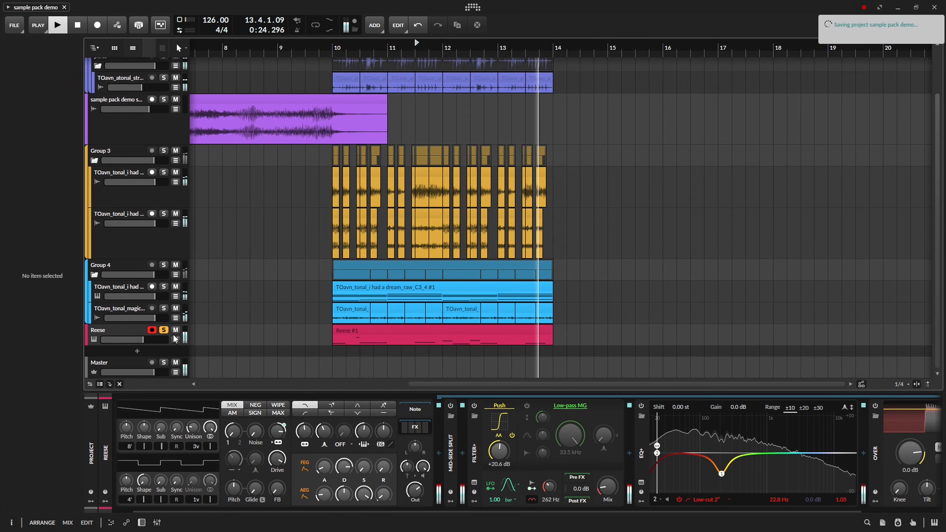
left_click(163, 330)
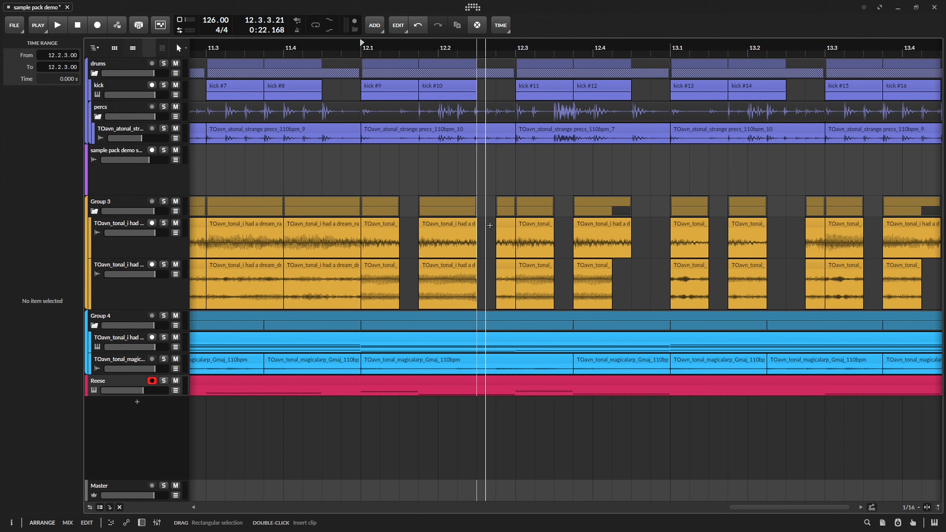
Fill the gaps between the tonal and drone clips before 12.3 and across bar 13, and mute the pair at 13.1.1.
left_click_drag(491, 224, 481, 266)
key("space")
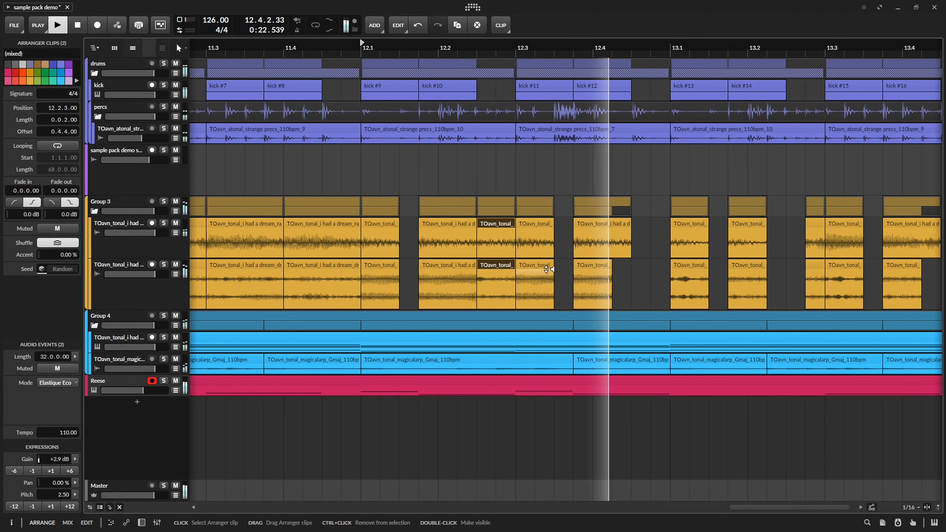
key("space")
key("space")
left_click_drag(645, 262, 516, 277)
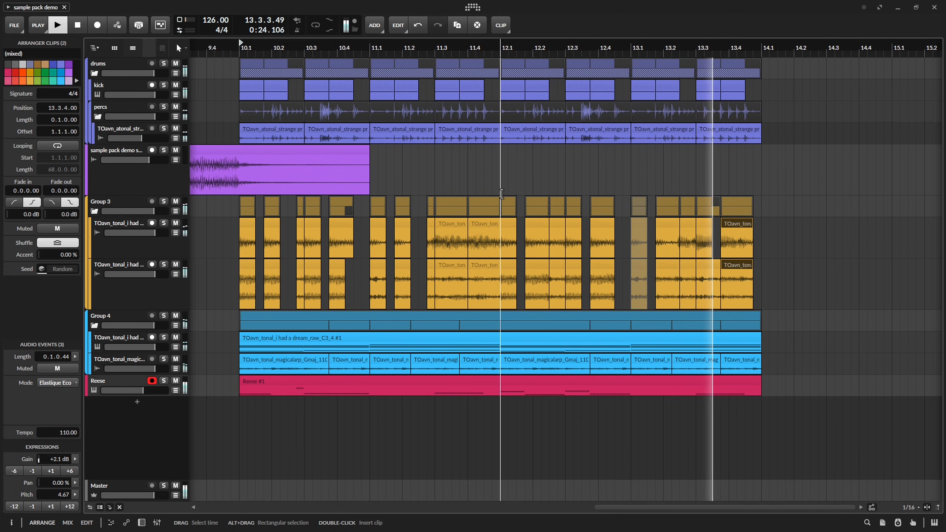
key("space")
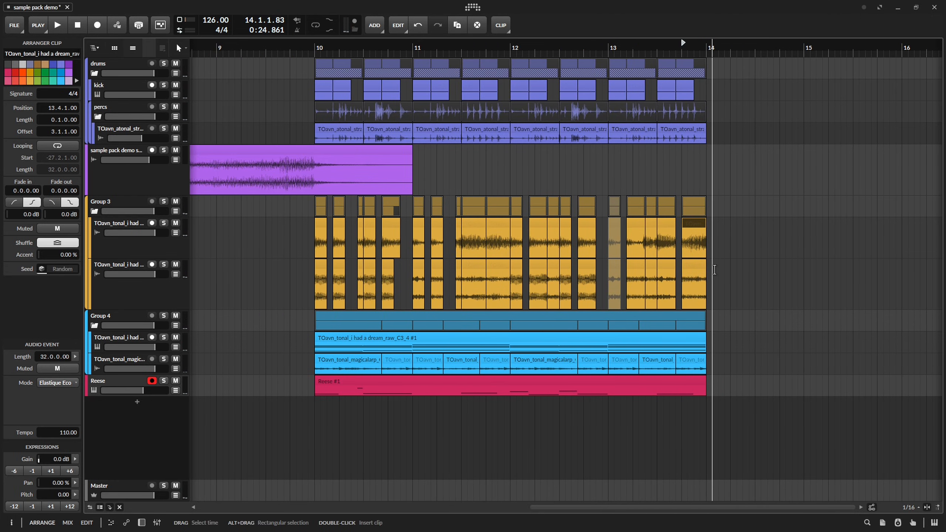
Select all tonal and drone clips from bar 10 to bar 14 and inspect the clip ends near 12.1.3.
left_click_drag(711, 266, 277, 219)
scroll(529, 259, "up", 15)
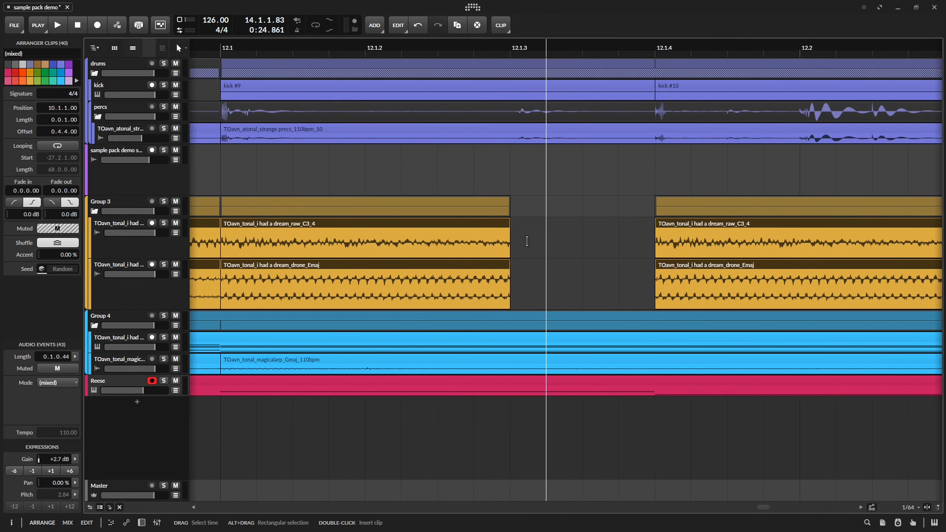
scroll(513, 245, "down", 12)
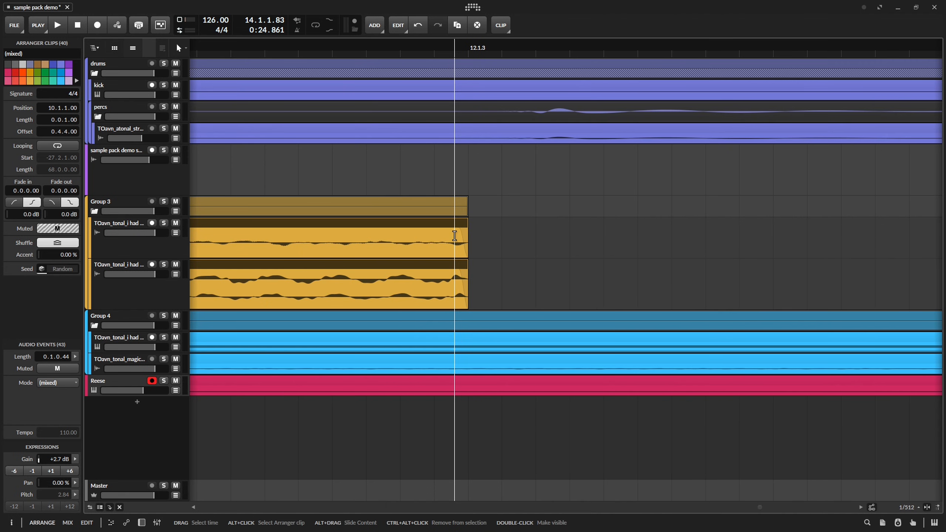
scroll(454, 231, "down", 5)
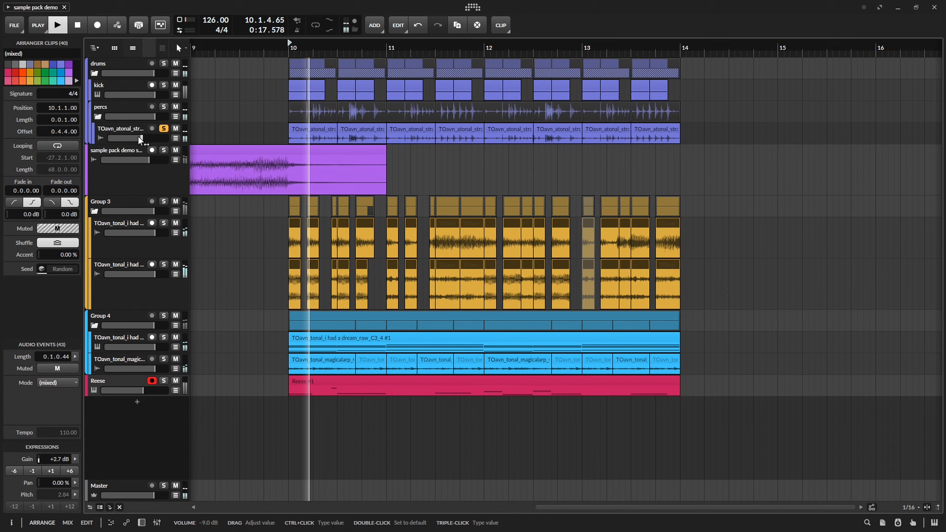
Adjust the soloed percussion track's EQ-2 to a 173 Hz low band with 0.23 Q and a -4.5 dB high band at 3.25 kHz.
double_click(142, 138)
left_click(142, 129)
key("d")
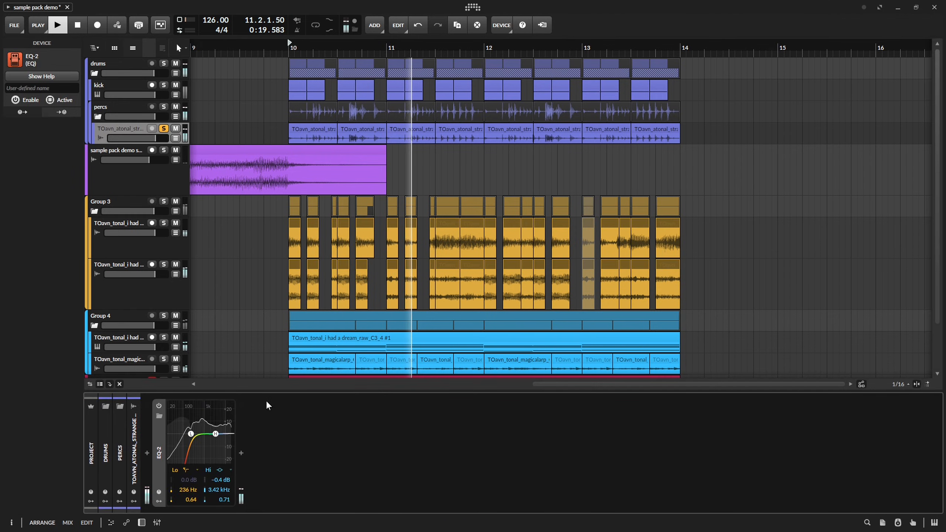
key("space")
Add an Over distortion after EQ-2 on the percussion track, audition it and turn off the track's solo.
key("space")
left_click_drag(215, 435, 215, 443)
key("space")
key("space")
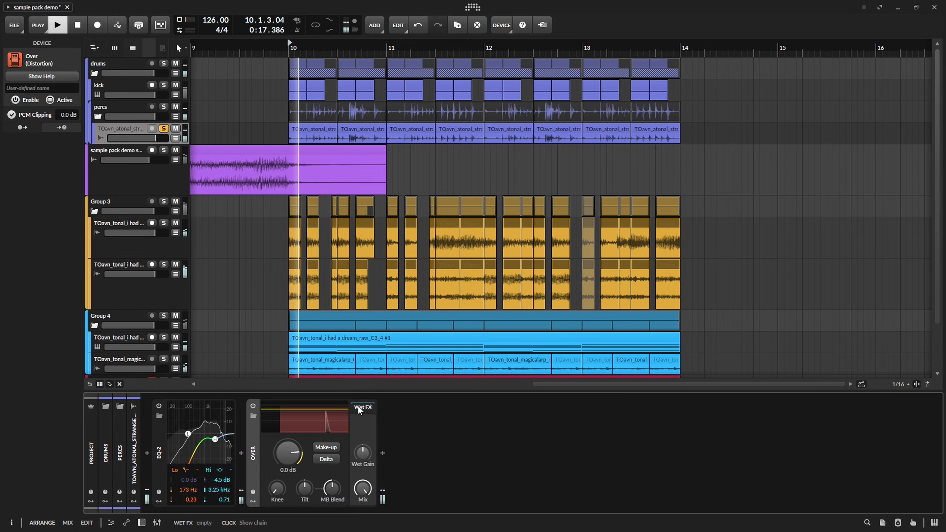
key("space")
key("space")
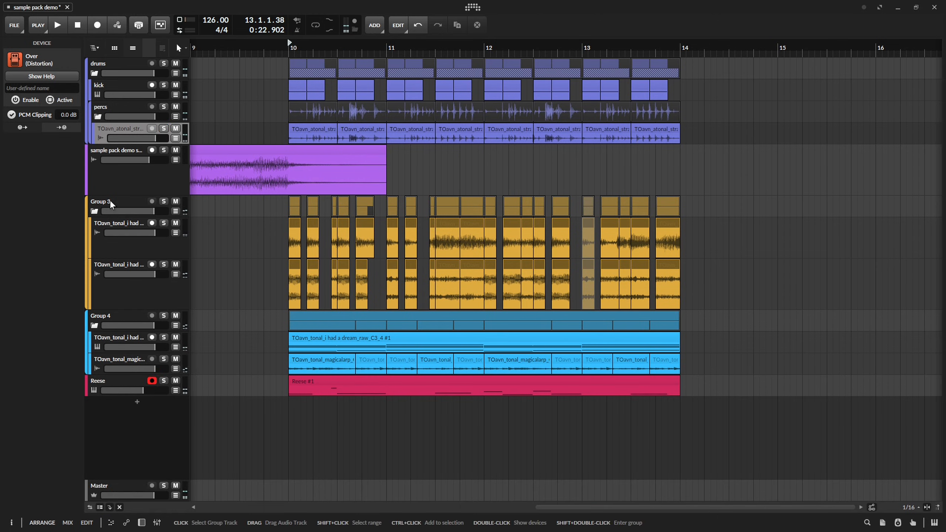
Insert the Crossover audio effect into Group 3's device chain.
left_click(109, 200)
key("d")
left_click(120, 453)
type("cro")
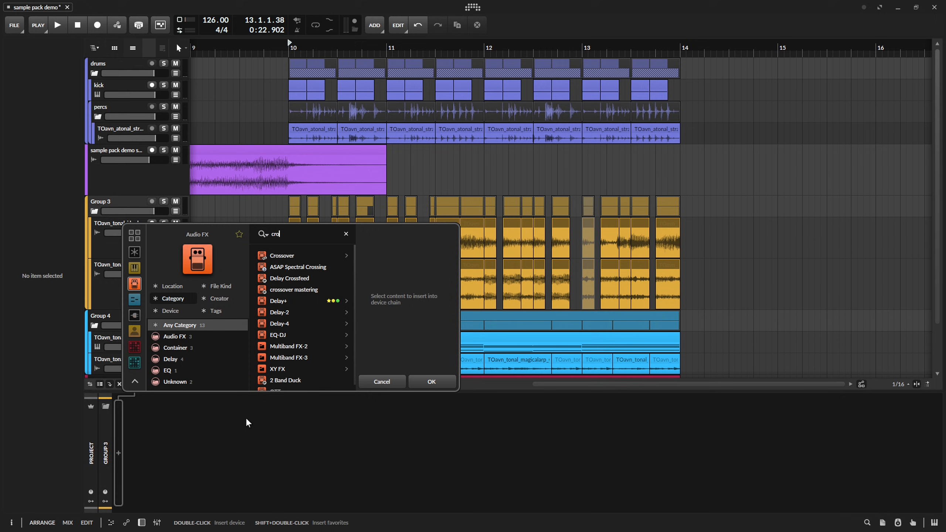
key("Return")
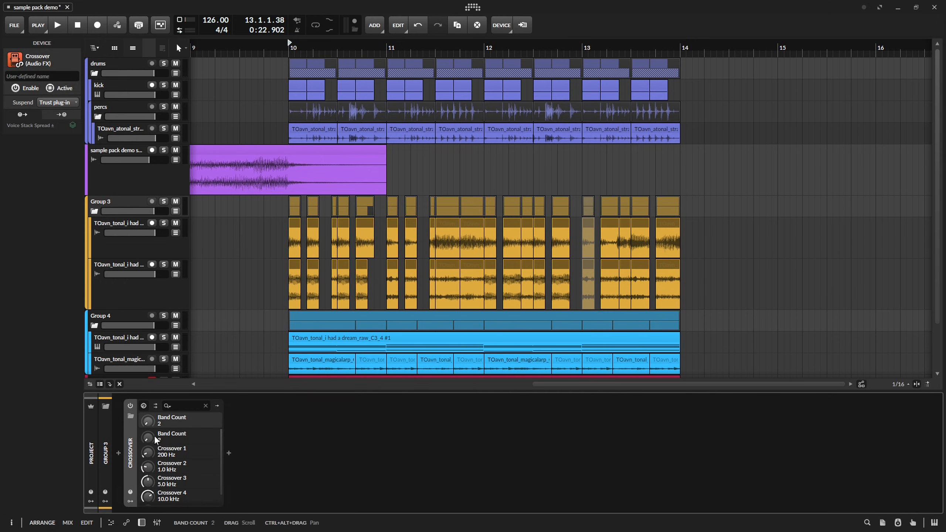
Add the Crossover's Band 1 and Band 2 output chains, then audition with its Output chain and Group 3 soloed.
left_click(191, 442)
key("space")
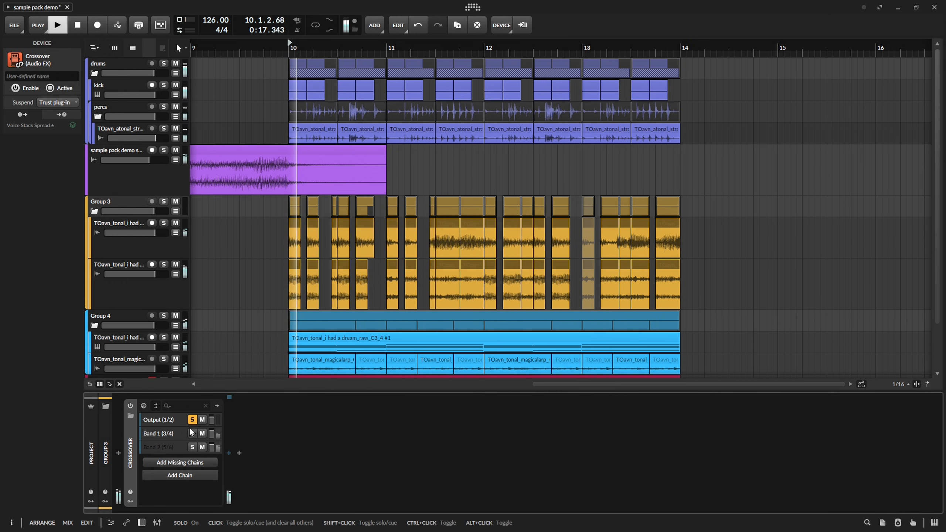
key("space")
key("space")
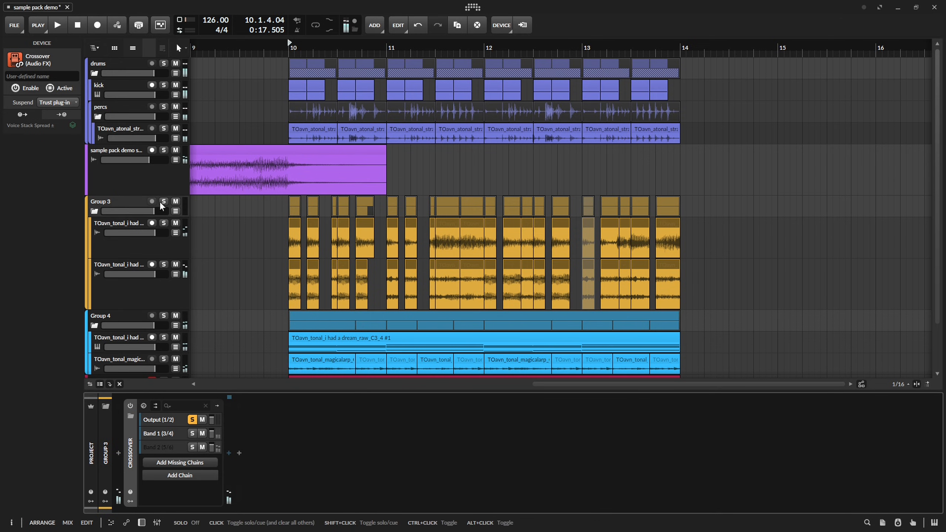
left_click(156, 204)
left_click(163, 201)
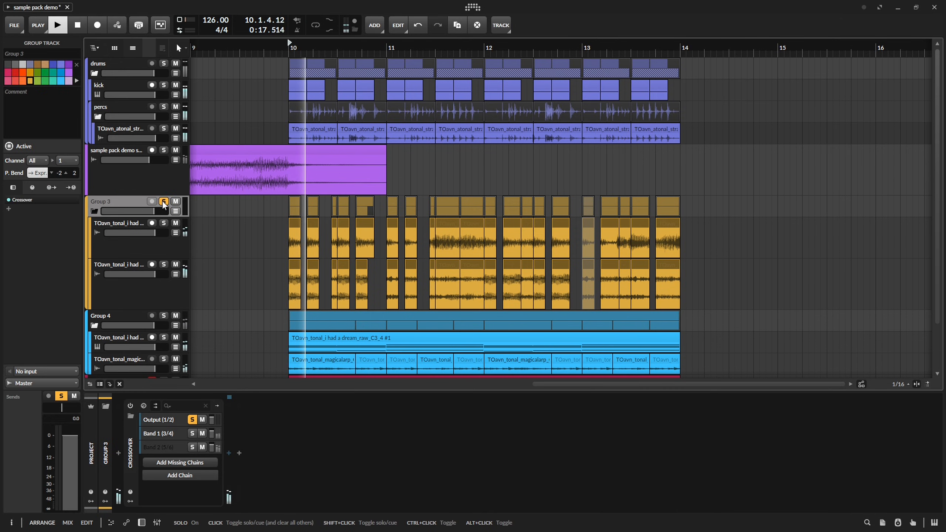
key("space")
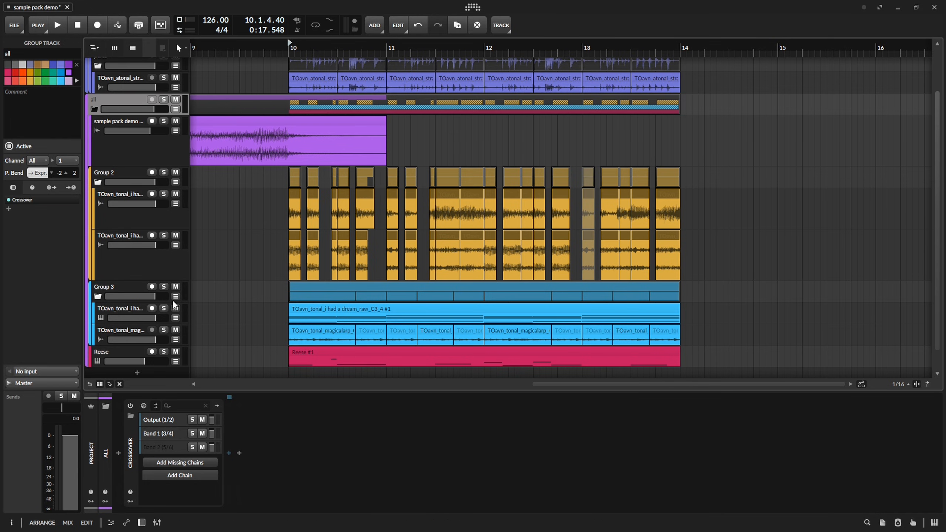
Audition the Crossover's Band 1 and Band 2 chains one at a time in solo on the "all" group.
left_click(193, 433)
key("space")
key("space")
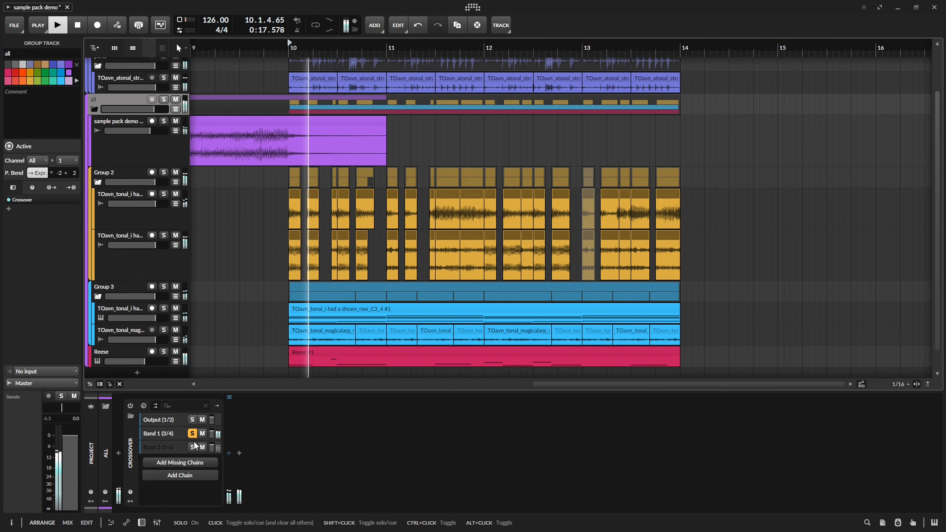
key("space")
left_click(193, 446)
key("space")
key("space")
left_click(191, 432)
key("space")
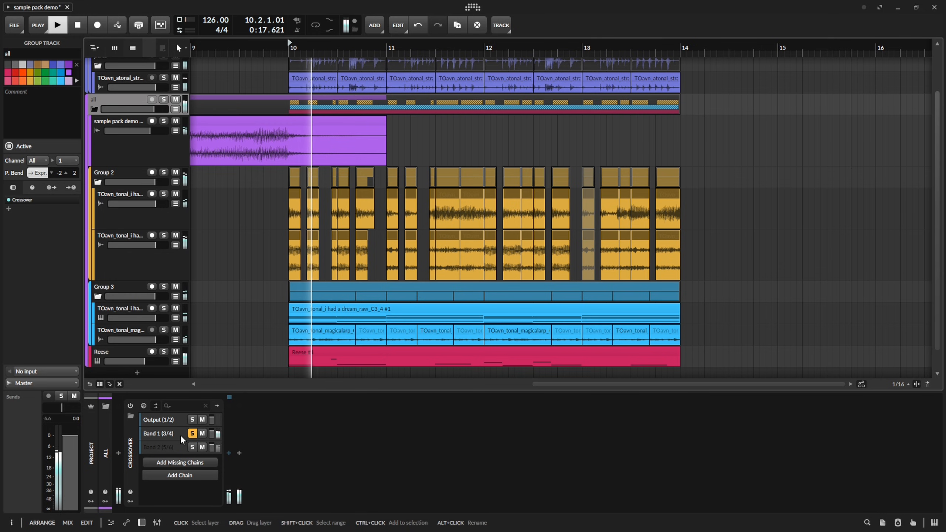
left_click(179, 436)
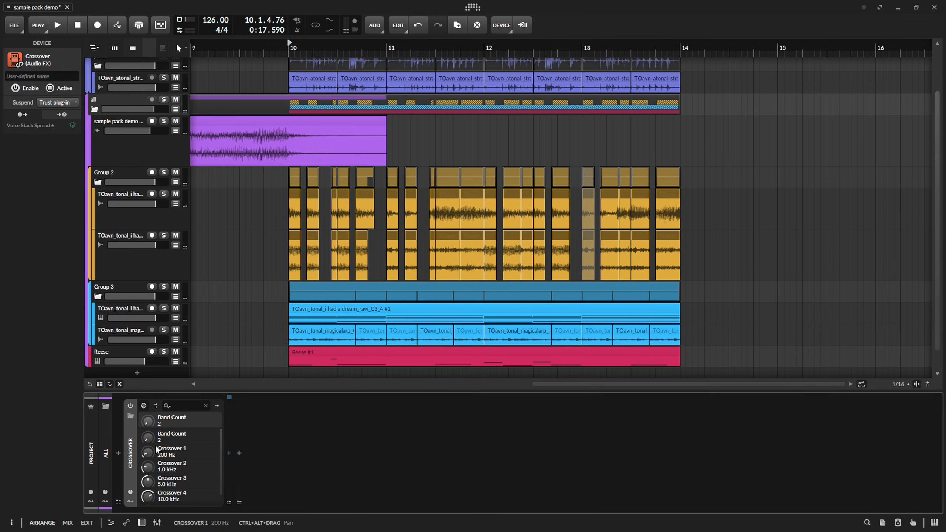
Set the Crossover 1 frequency to 218 Hz while repeatedly playing back the section.
mouse_move(148, 456)
left_mouse_down()
mouse_move(149, 468)
mouse_move(149, 451)
left_mouse_up()
key("space")
key("space")
key("space")
key("space")
key("space")
key("space")
key("space")
key("space")
key("space")
key("space")
key("space")
key("space")
key("space")
key("space")
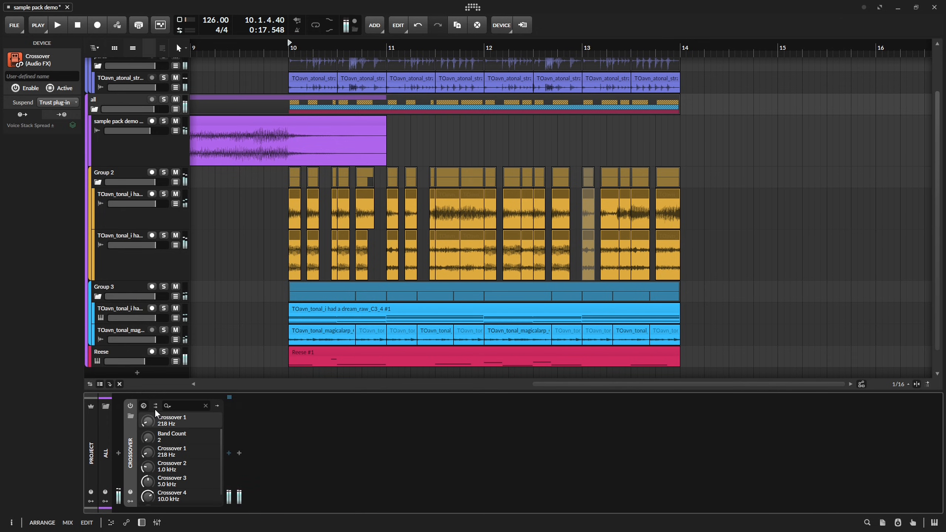
Rename the Crossover's Band 1 chain to "low" and its Band 2 chain to "mid & high".
left_click(155, 406)
left_click(173, 434)
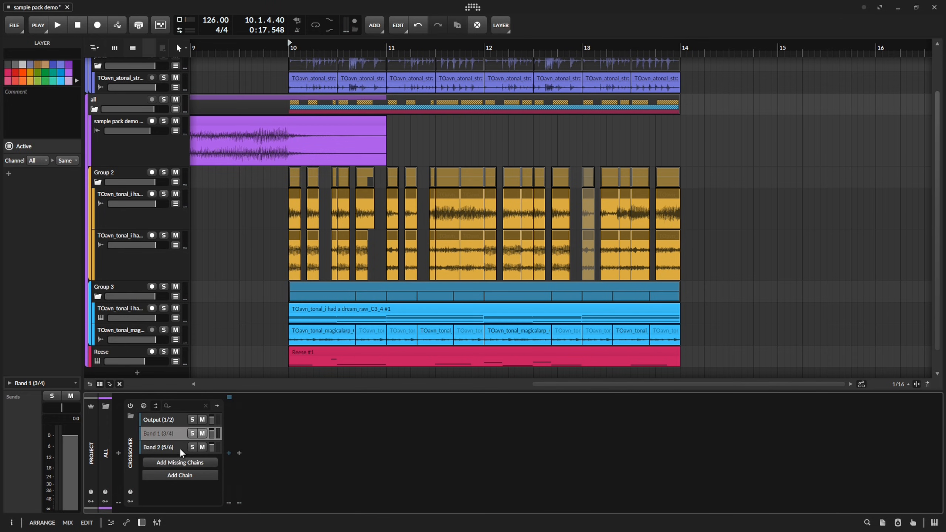
key("ctrl+r")
type("low")
key("Return")
left_click(178, 448)
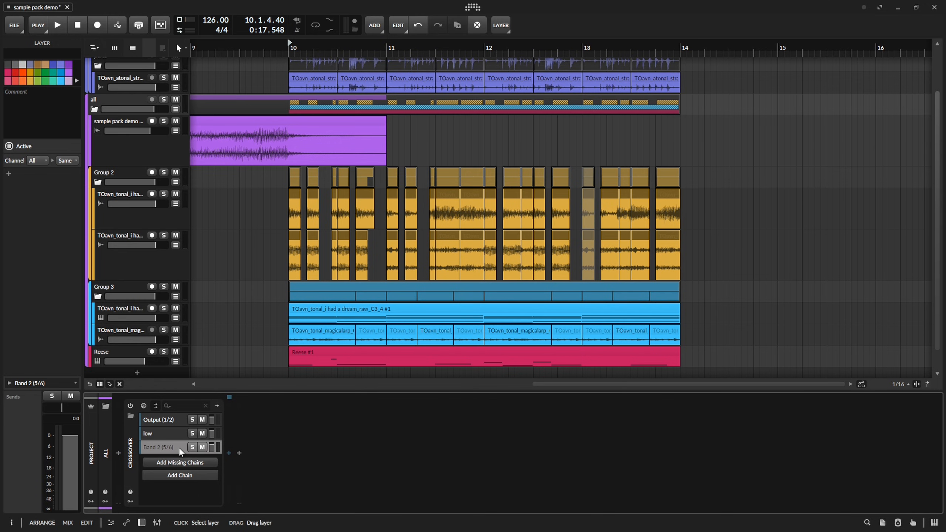
key("ctrl+r")
type("mid")
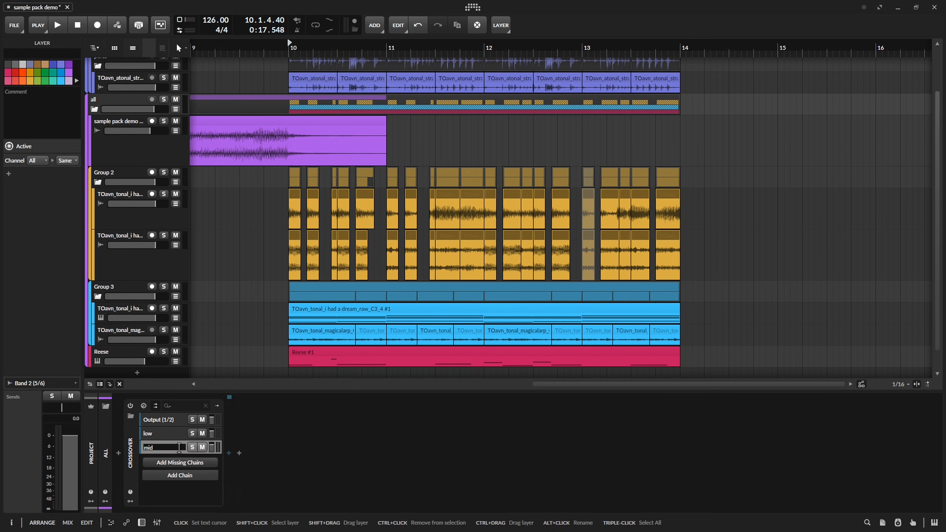
type(" & high")
key("Return")
Delete the Crossover's Output chain and play back the section with the two remaining band chains.
key("space")
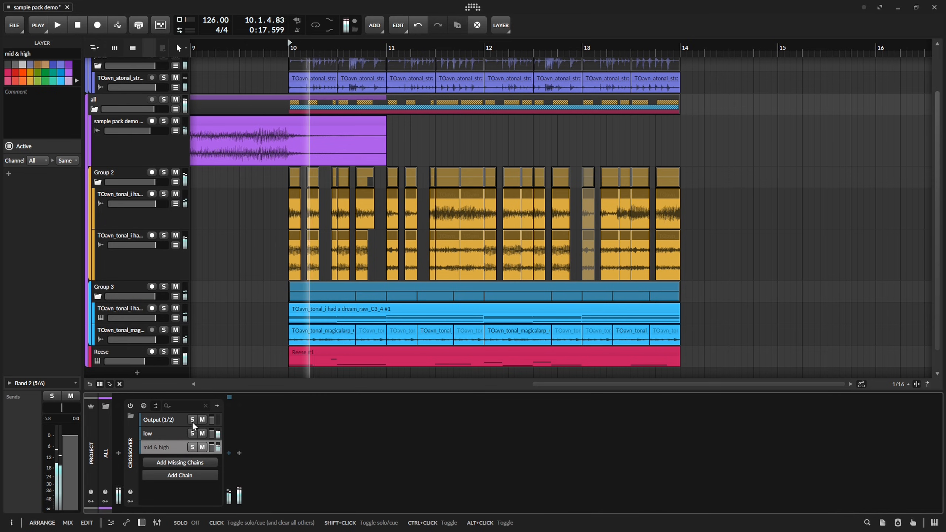
key("space")
left_click(176, 422)
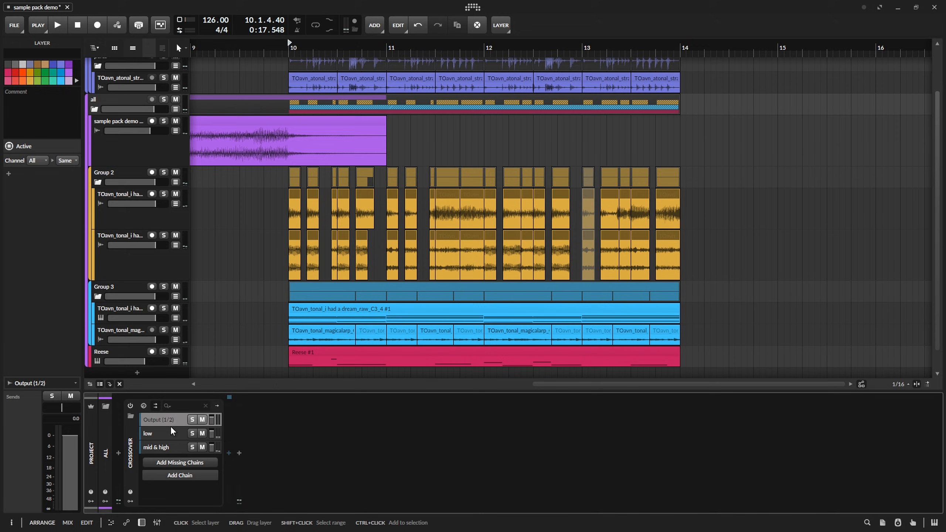
key("Delete")
key("space")
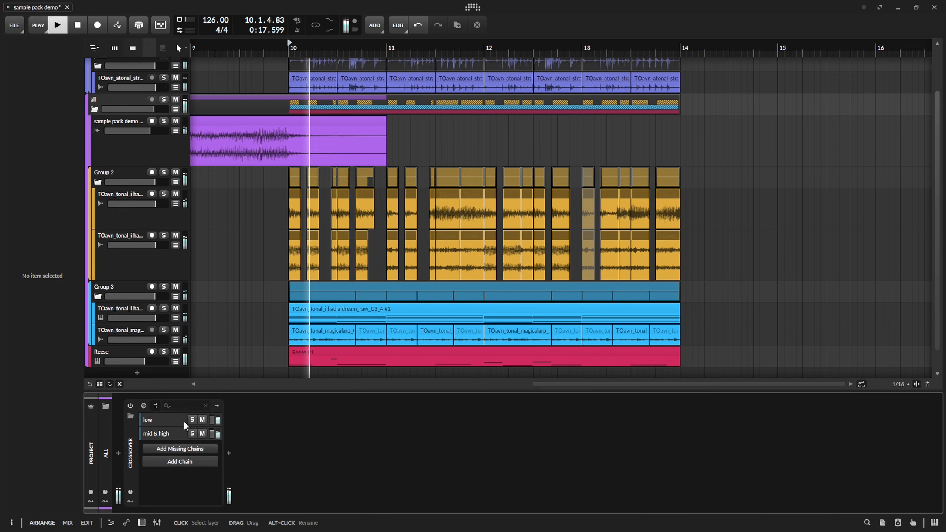
left_click(192, 420)
key("space")
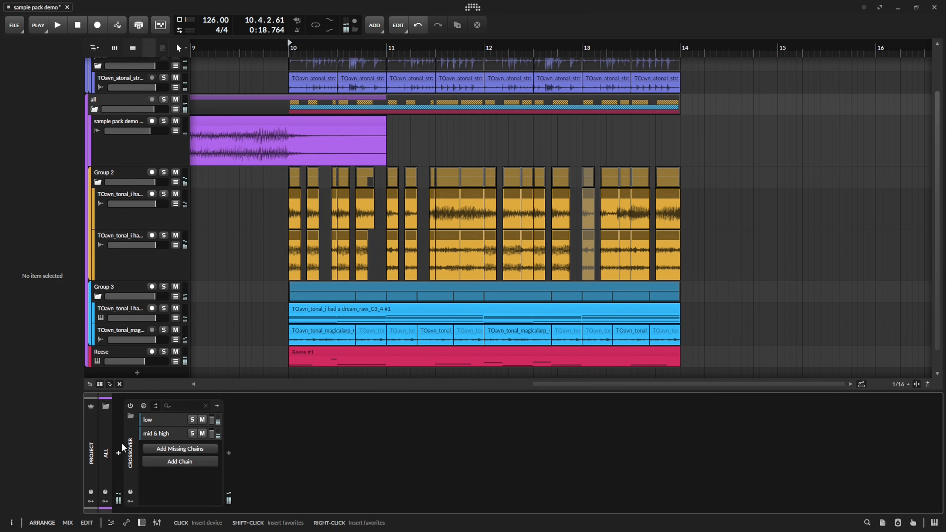
Review the Crossover's filter Type parameter, return to its chain list and save the project.
left_click(146, 405)
scroll(159, 473, "down", 2)
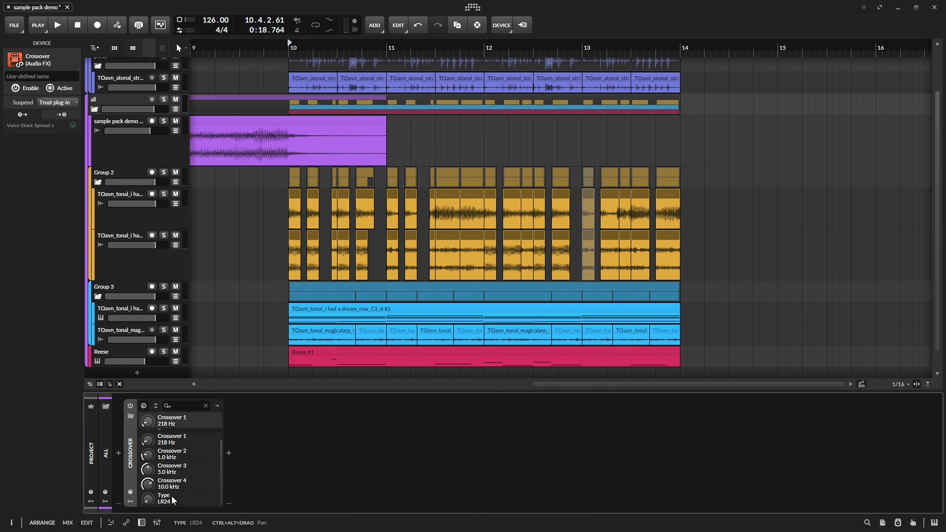
left_click(149, 495)
left_click(155, 406)
key("ctrl+s")
left_click(105, 453)
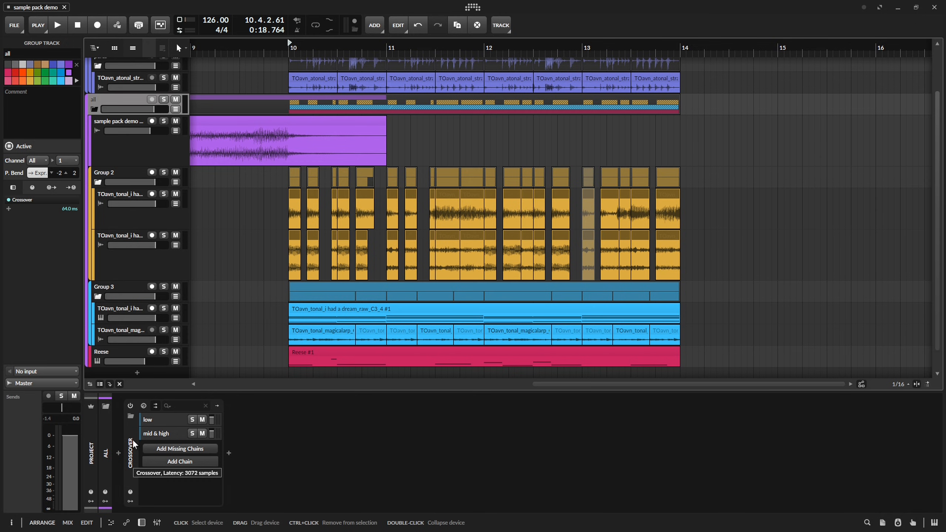
Solo the Crossover's low chain and insert a Tool device into it.
left_click(175, 418)
left_click(190, 420)
key("space")
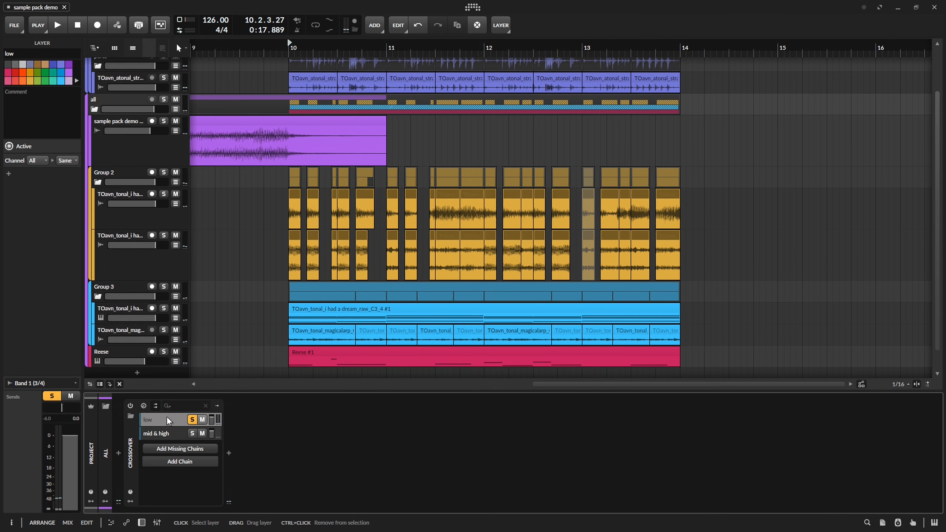
double_click(355, 396)
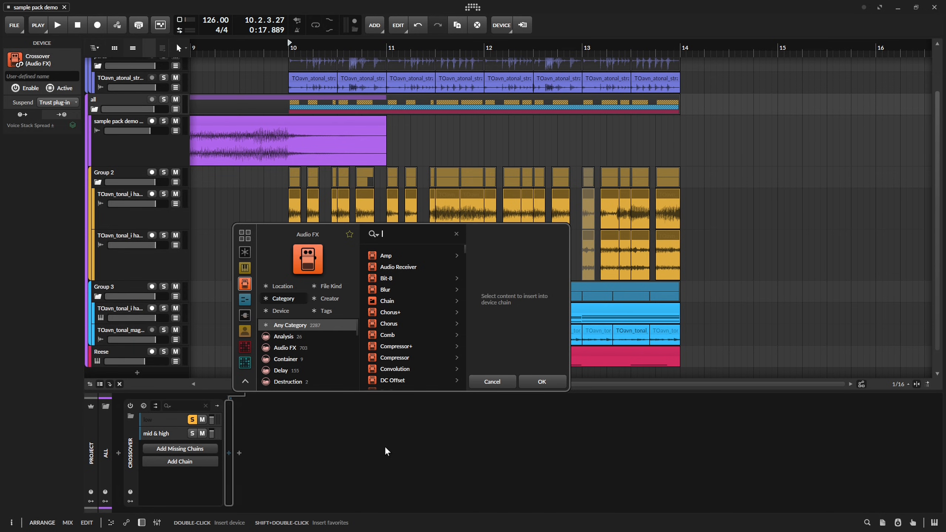
type("tool")
key("Return")
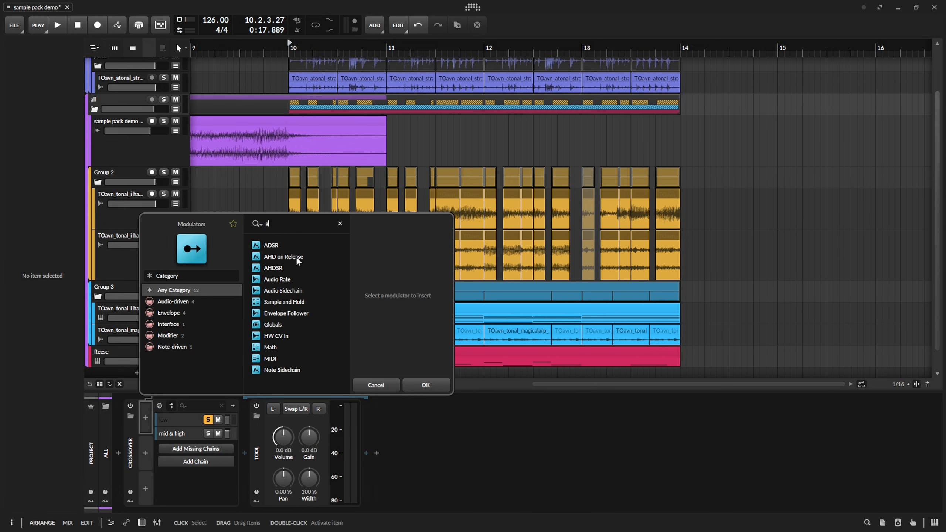
Add an AHDSR modulator to the Crossover with 0% sustain and 10 ms release, inverting its output amount.
left_click(298, 268)
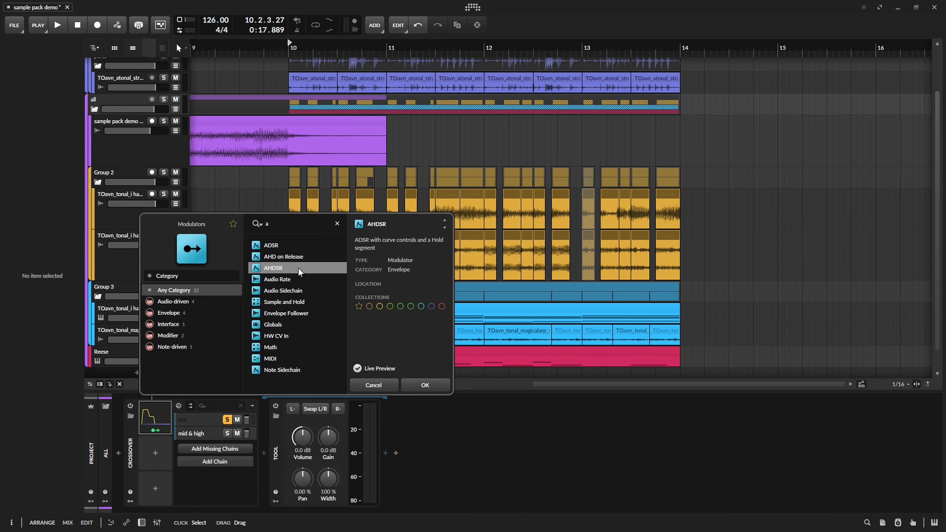
key("Return")
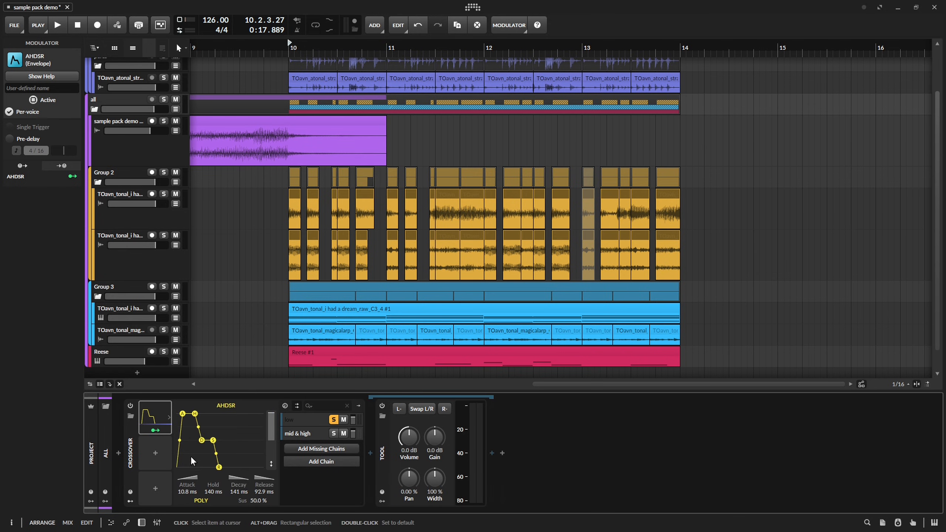
left_click_drag(184, 417, 173, 411)
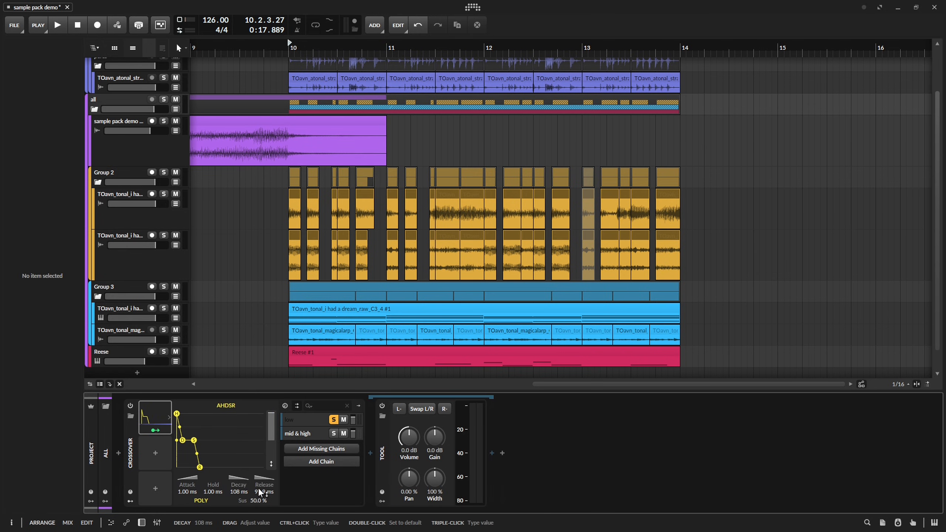
mouse_move(258, 501)
left_mouse_down()
mouse_move(258, 525)
mouse_move(264, 494)
mouse_move(264, 513)
left_mouse_up()
left_click_drag(212, 491, 187, 490)
left_click(272, 464)
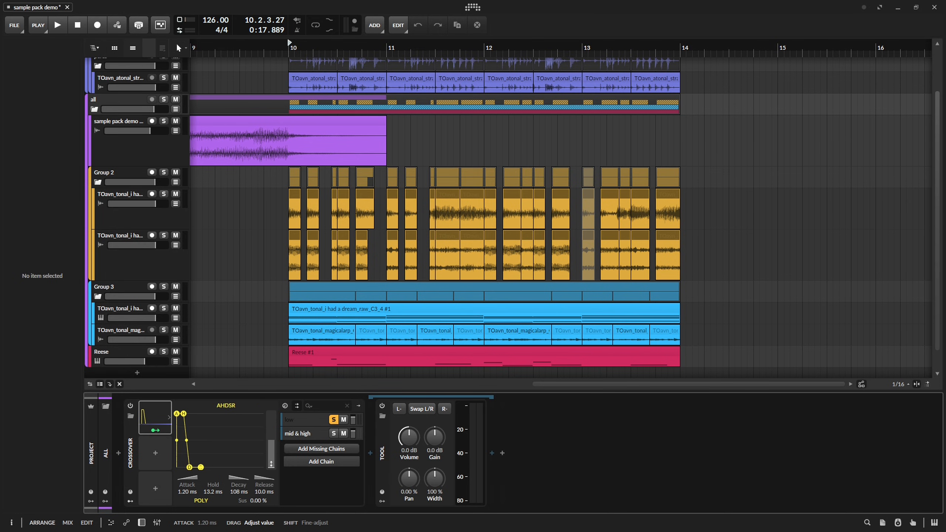
Set the AHDSR's attack to 10 ms, hold to 5.75 ms and decay to 257 ms.
double_click(186, 491)
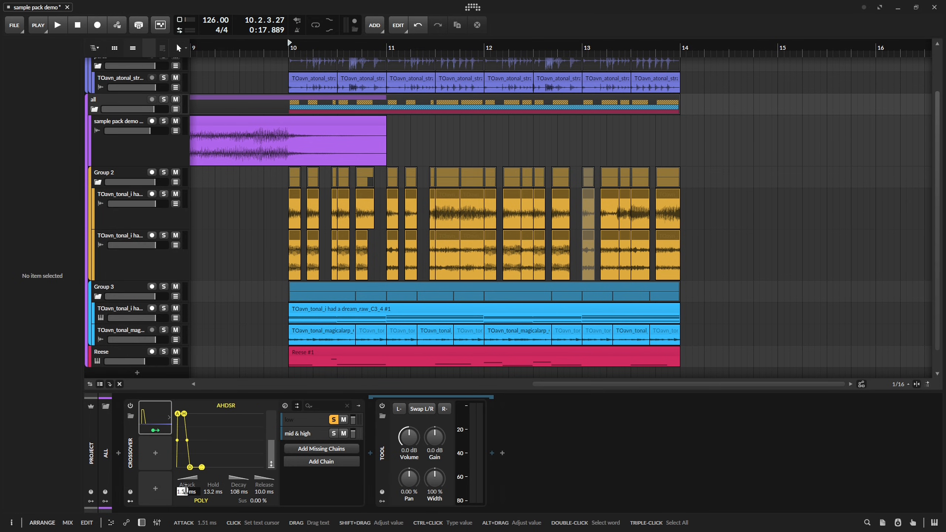
type("10")
key("Return")
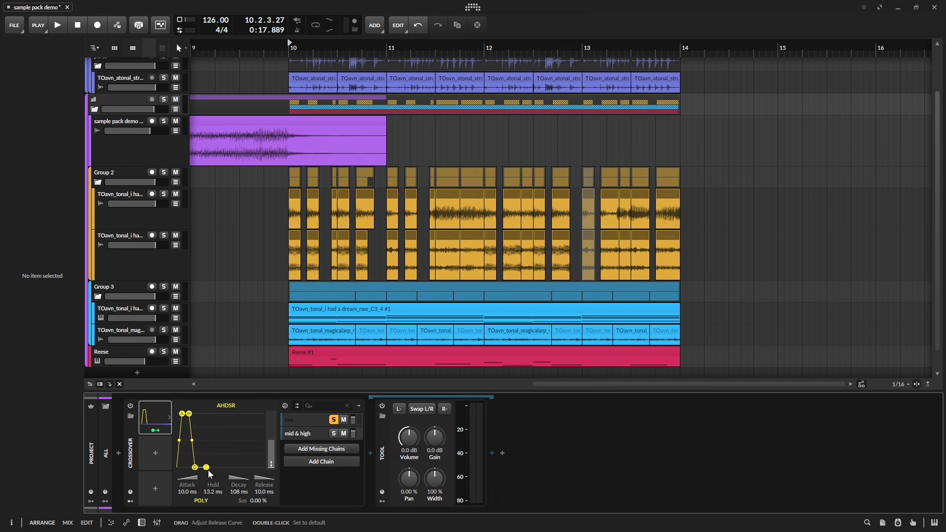
left_click_drag(239, 491, 205, 499)
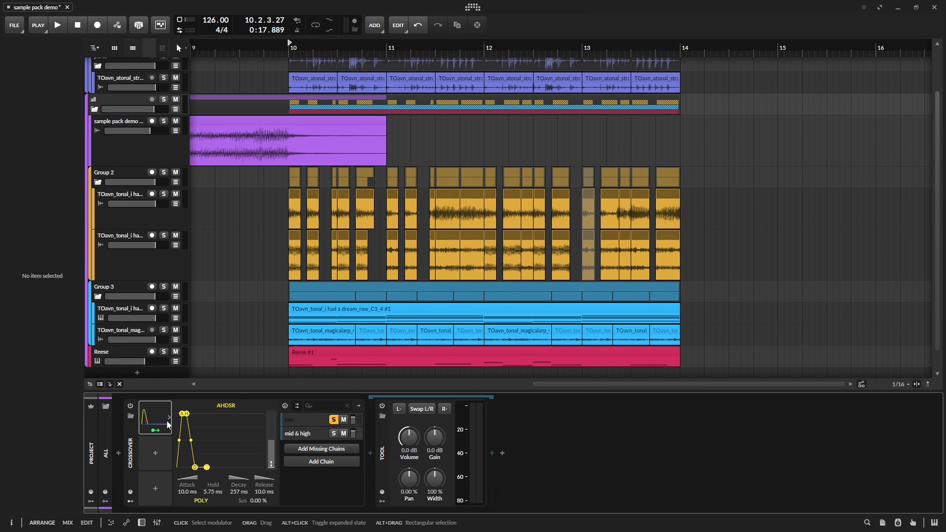
Insert a Note Receiver before the Crossover with the kick track as note source, and play back to check the envelope triggering.
left_click(115, 453)
type("note red")
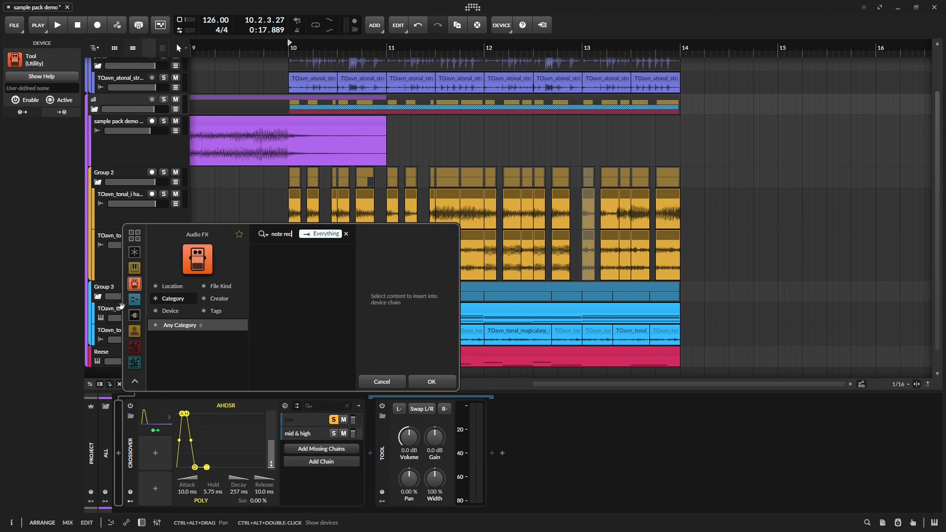
mouse_move(168, 450)
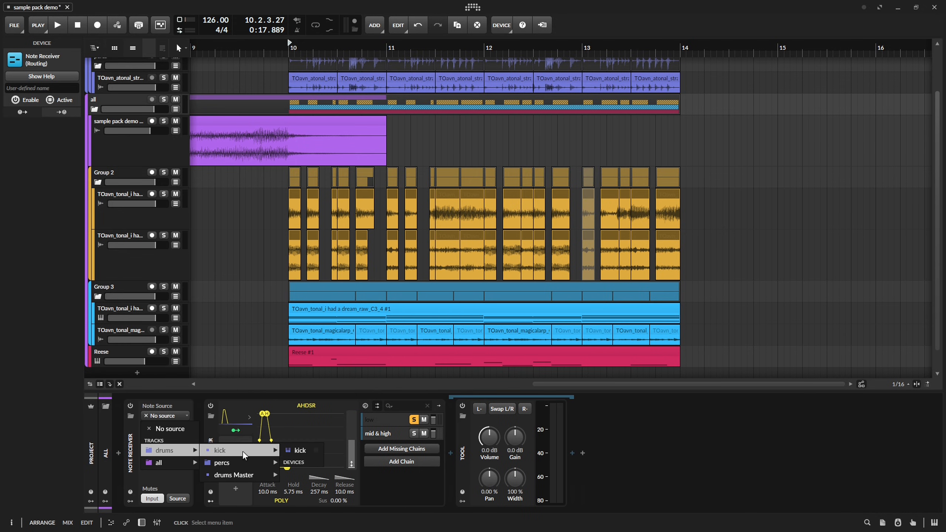
left_click(305, 450)
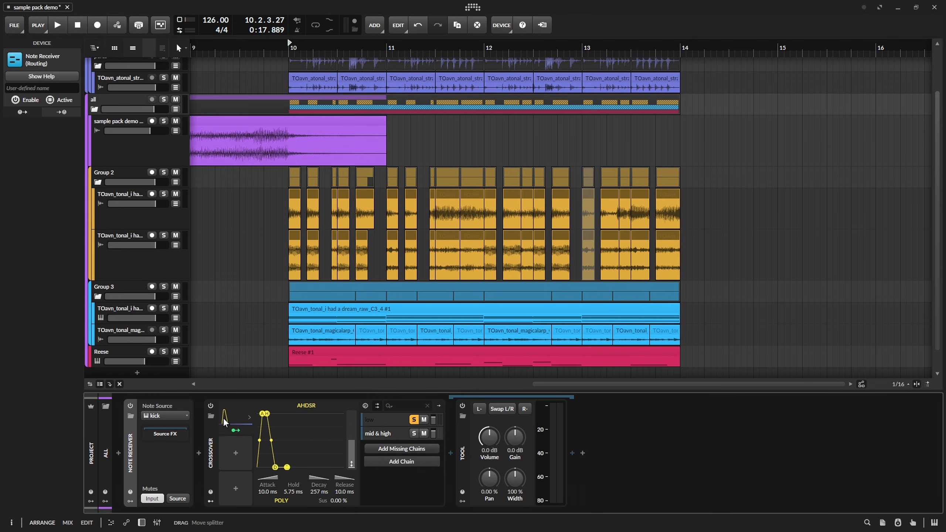
key("space")
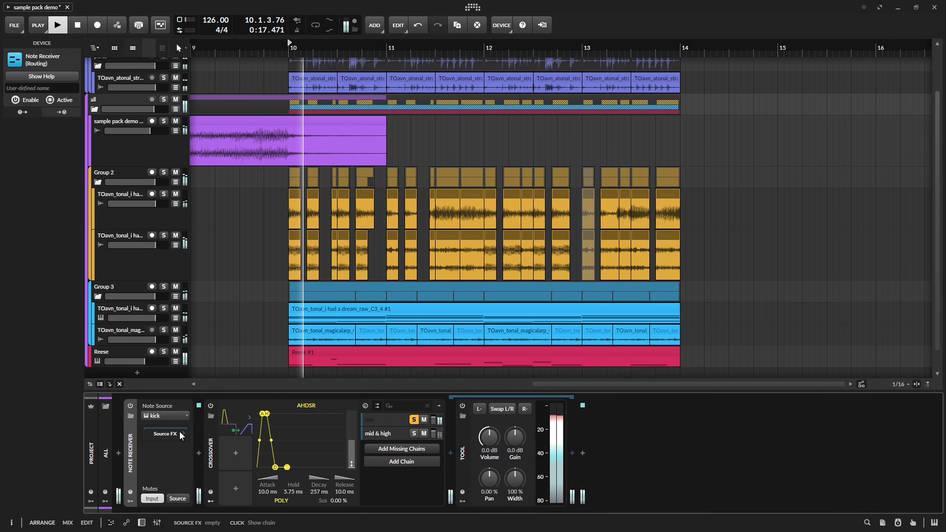
key("space")
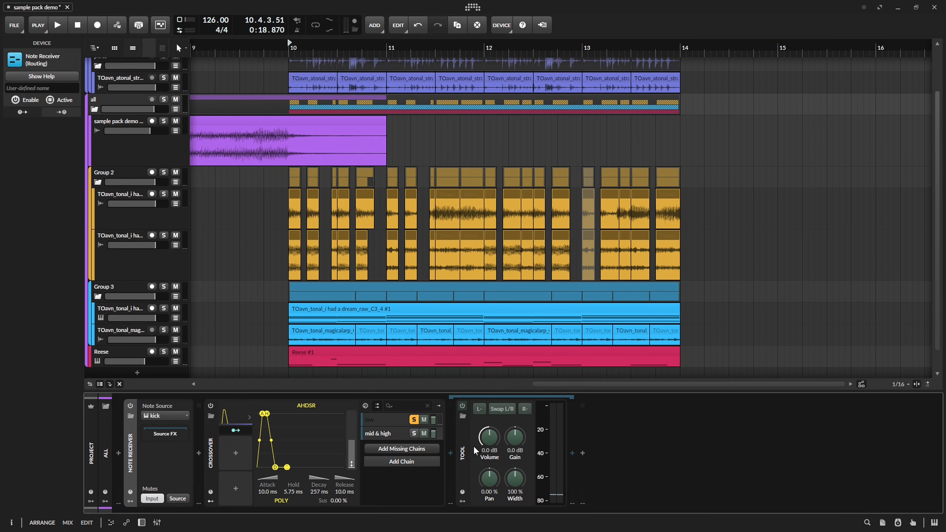
Try modulating the Tool's volume from -Inf dB with the AHDSR at +1.06, audition it and clear the modulation.
mouse_move(489, 437)
left_mouse_down()
mouse_move(489, 481)
mouse_move(491, 430)
left_mouse_up()
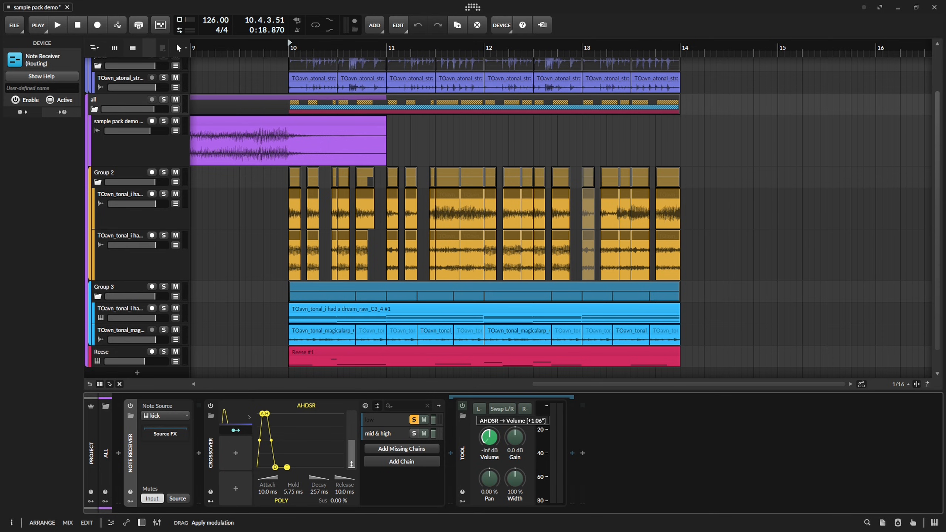
key("space")
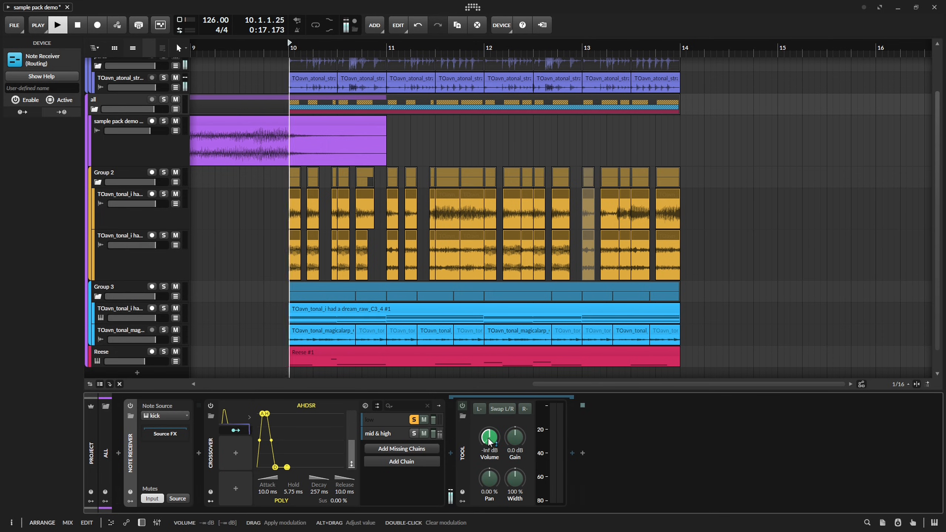
key("space")
double_click(483, 437)
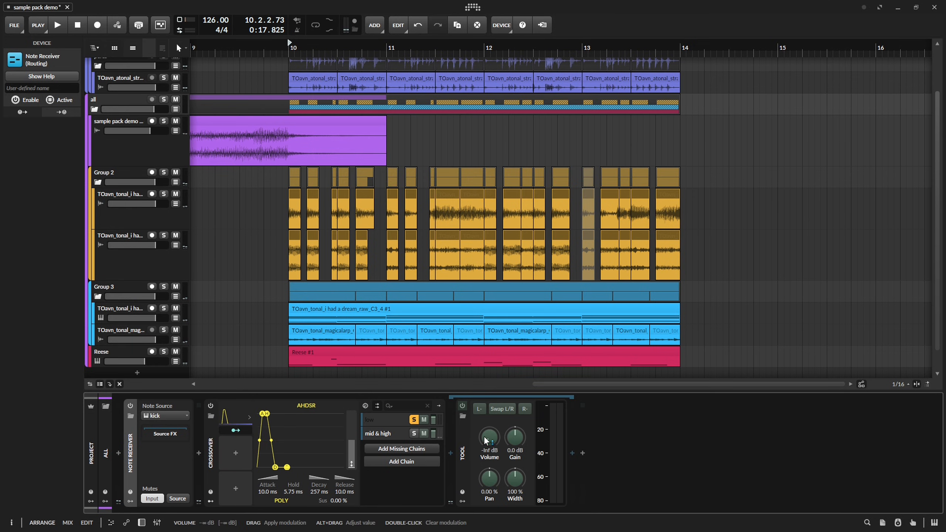
Try modulating the Tool's volume from 0.0 dB with the AHDSR at -1.00, audition it and clear the modulation.
double_click(493, 441)
left_click_drag(494, 442, 494, 479)
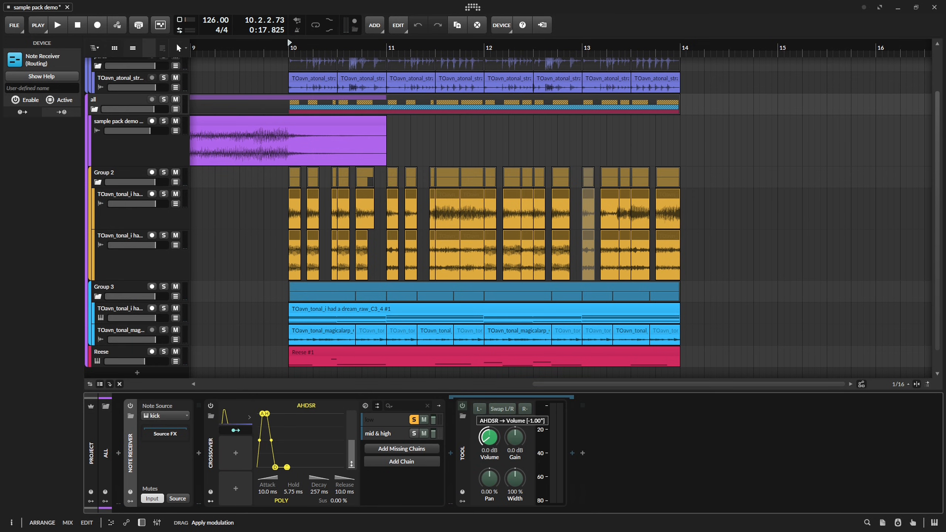
key("space")
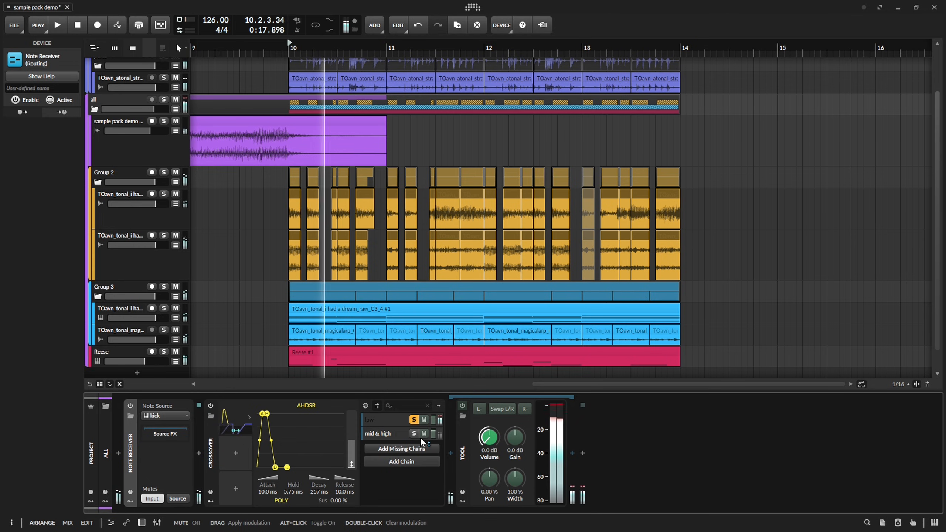
key("space")
left_click_drag(489, 437, 490, 388)
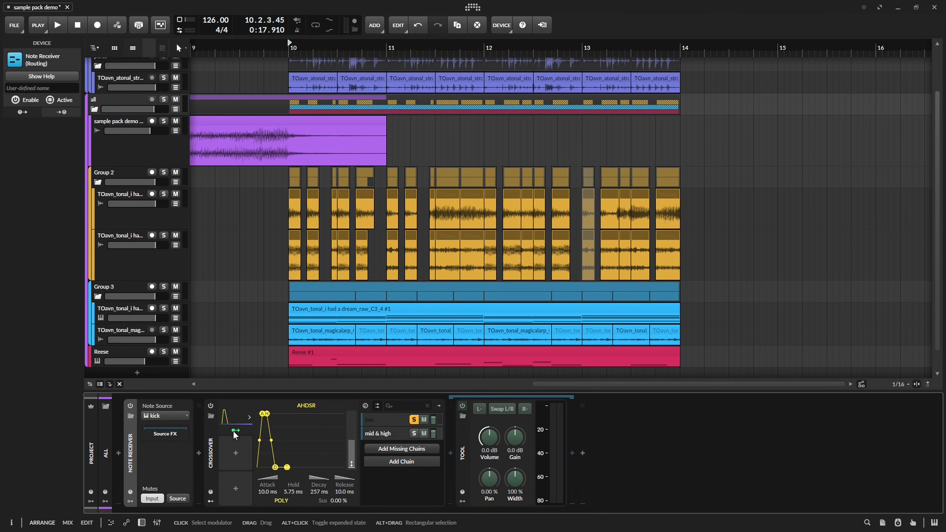
Reset the AHDSR's output amount, map it to lower the Tool's volume, and shorten its hold to 3.16 ms and decay to 69.2 ms.
double_click(351, 452)
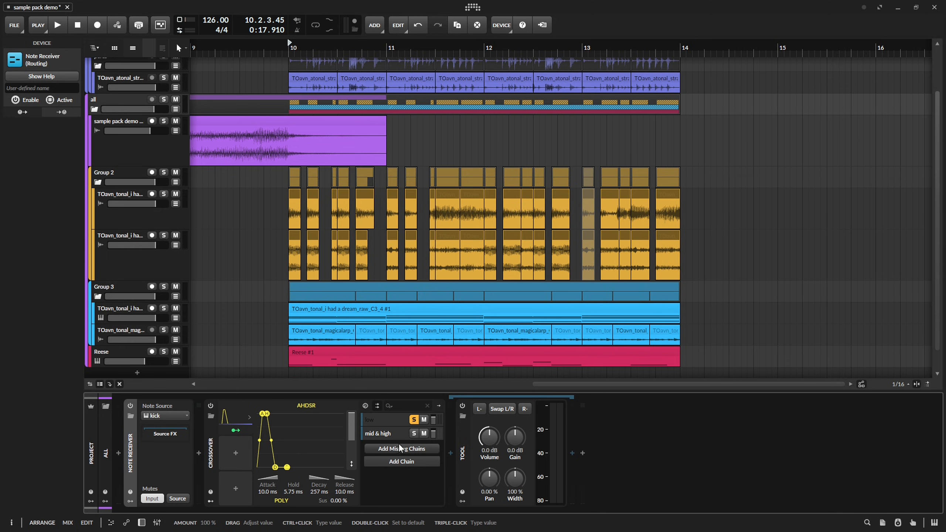
left_click(235, 430)
left_click_drag(488, 437, 489, 442)
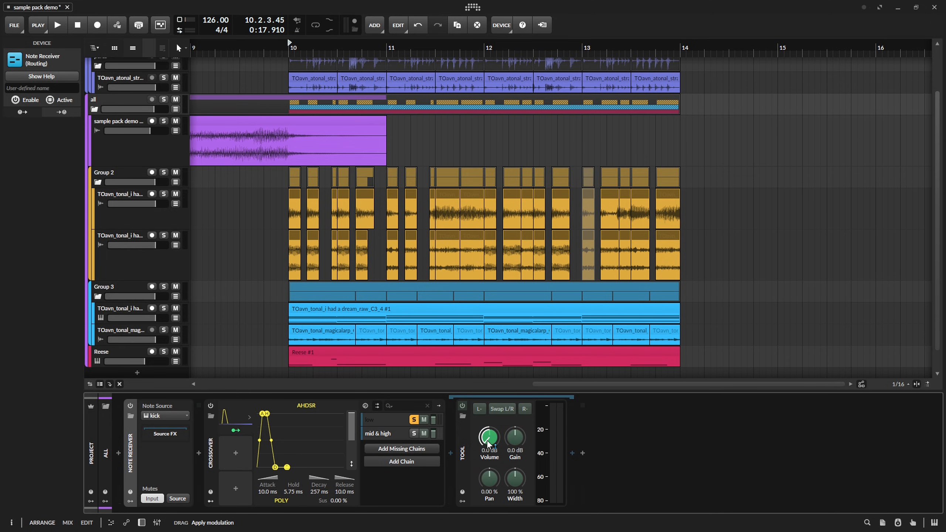
left_click(238, 430)
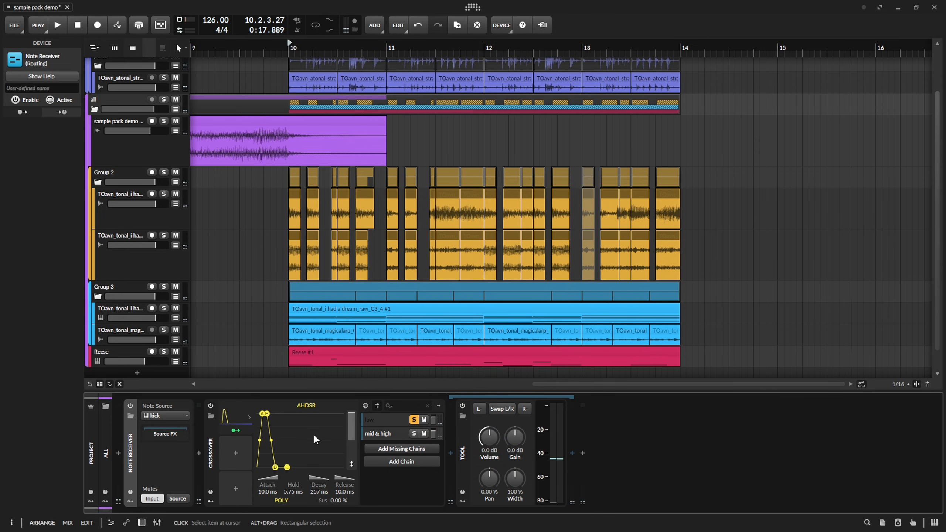
left_click_drag(294, 491, 316, 499)
Insert a Time Shift device between the Note Receiver and the Crossover on the all group track.
left_click(583, 453)
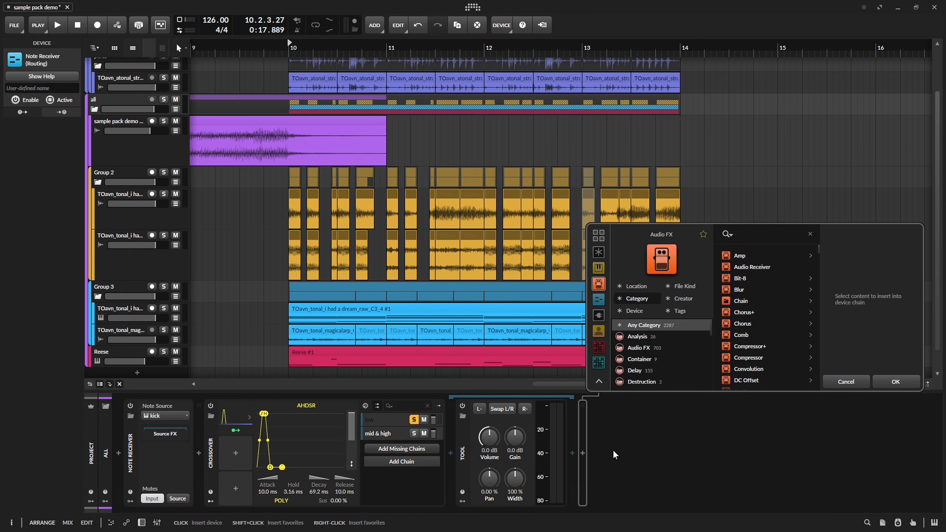
left_click(657, 445)
left_click(164, 434)
left_click(199, 448)
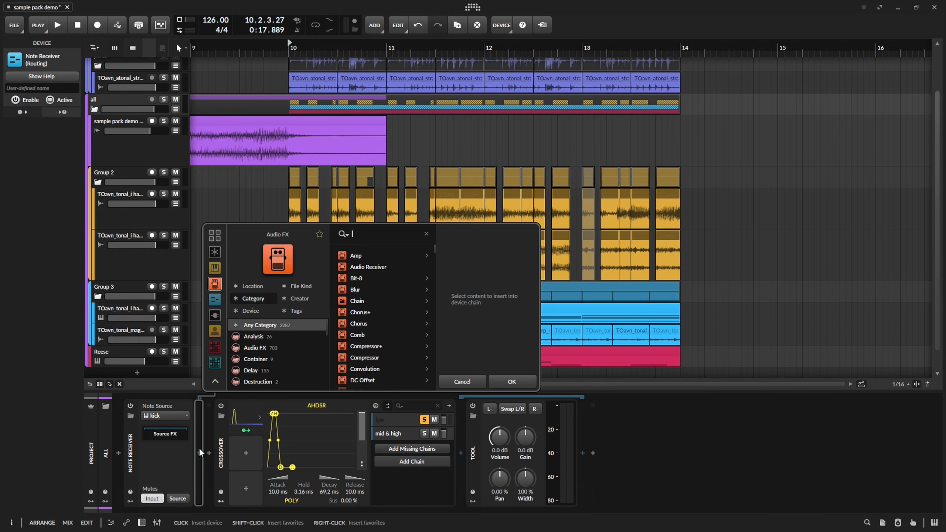
key("Down")
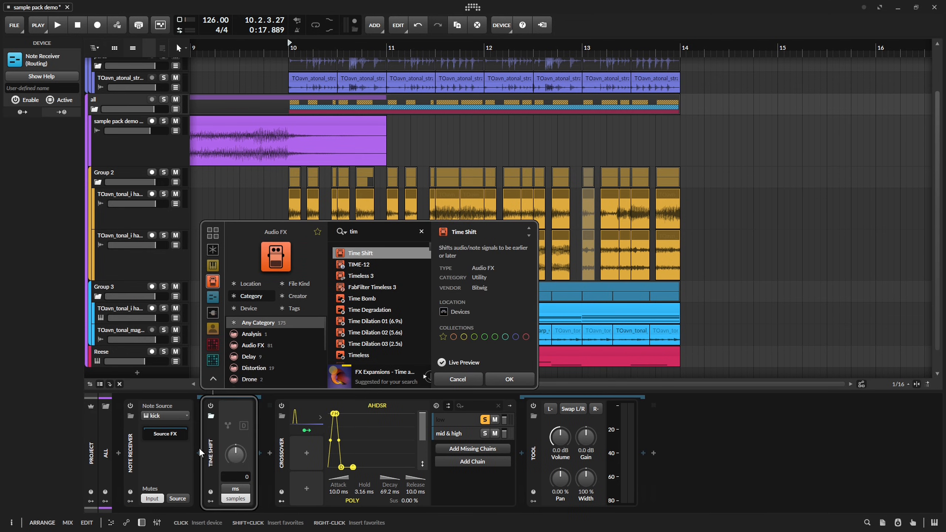
key("Return")
Switch the Time Shift to milliseconds and set its shift to -10 ms.
left_click(238, 487)
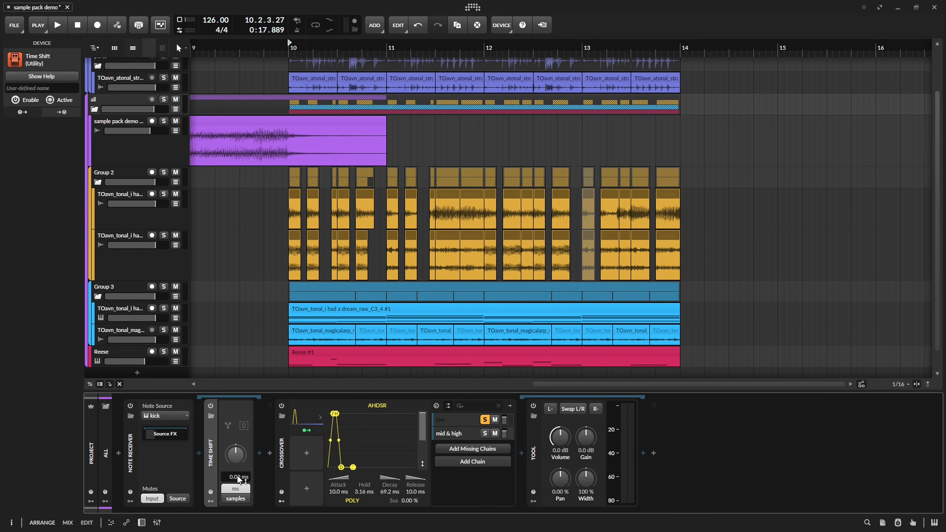
left_click(237, 459, "ctrl")
type("-10 ms")
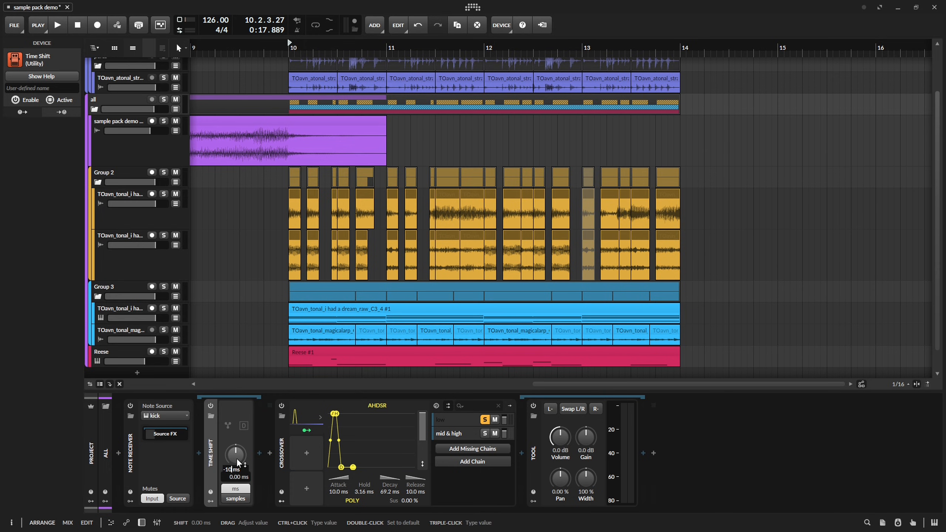
key("Return")
Play the section with the master track's PSYSCOPE open to capture the ducked waveform.
left_click(283, 294)
key("space")
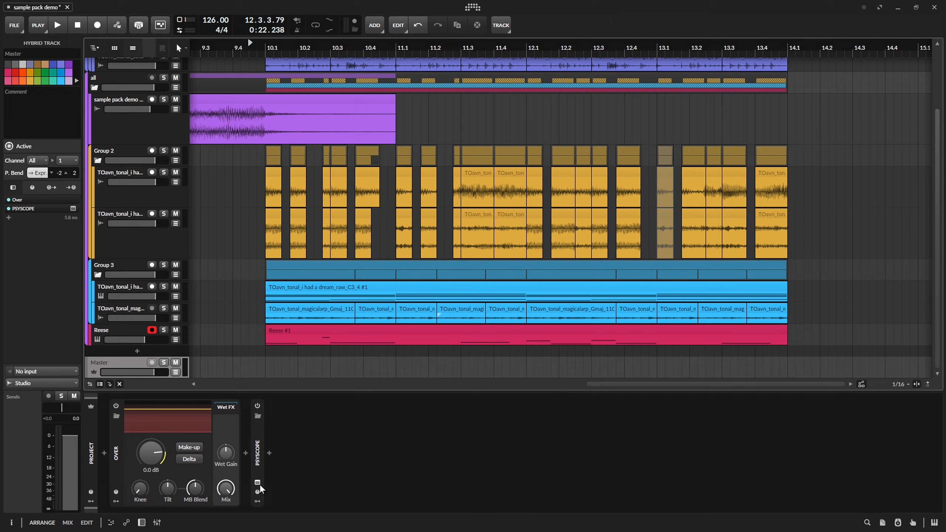
left_click(258, 483)
key("space")
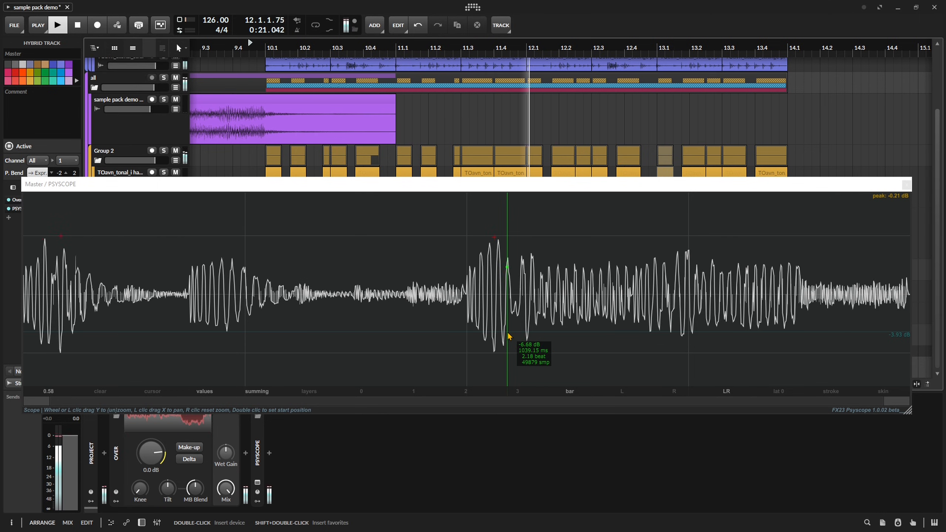
Examine the captured waveform around beat 2 for the gap and the transition into the kick, and close PSYSCOPE.
scroll(469, 315, "up", 8)
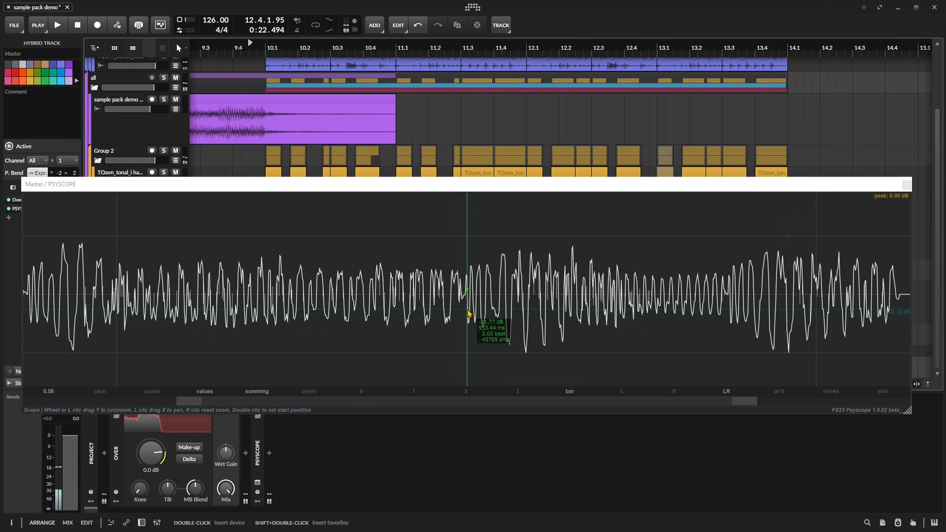
scroll(470, 314, "down", 7)
scroll(467, 323, "up", 10)
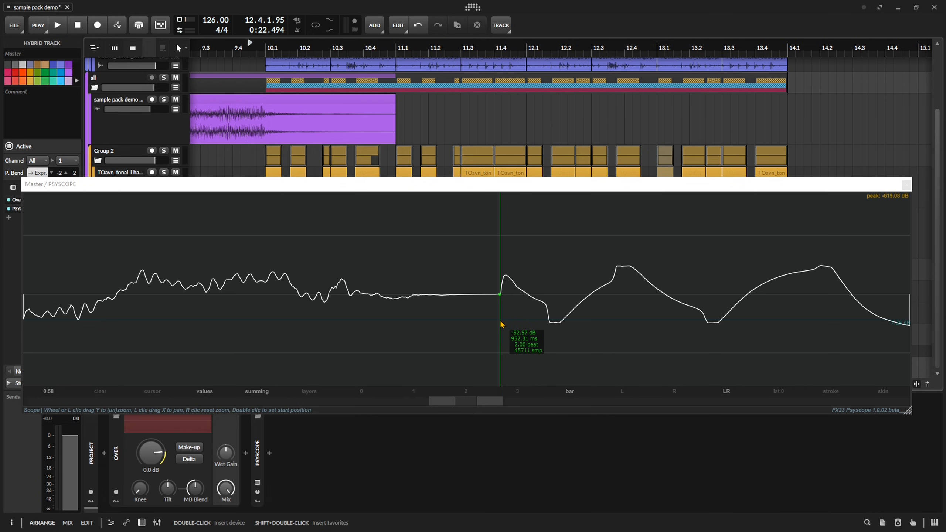
scroll(500, 321, "down", 8)
scroll(489, 328, "up", 4)
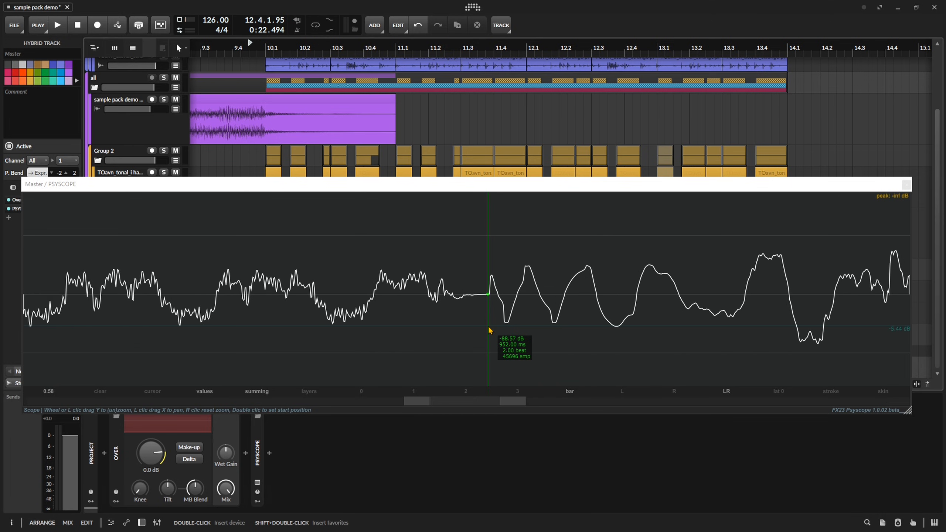
scroll(489, 328, "down", 4)
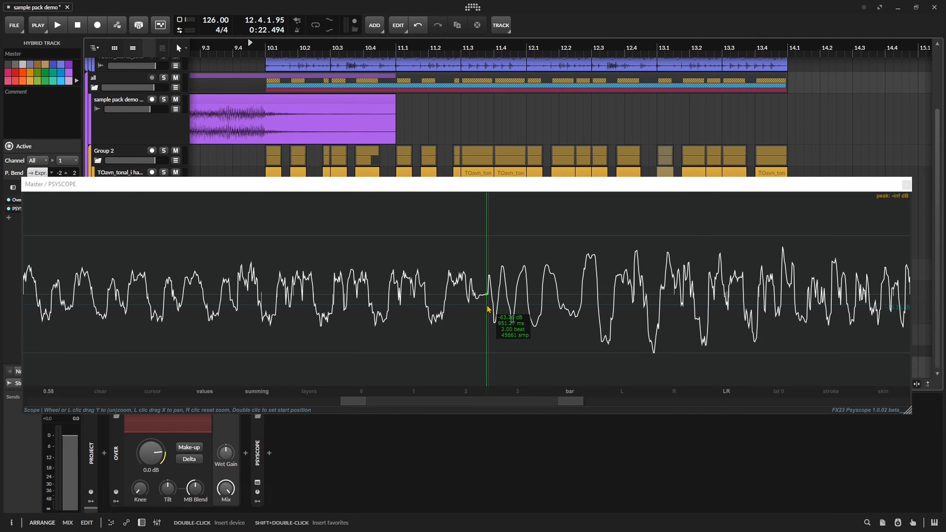
scroll(488, 309, "up", 4)
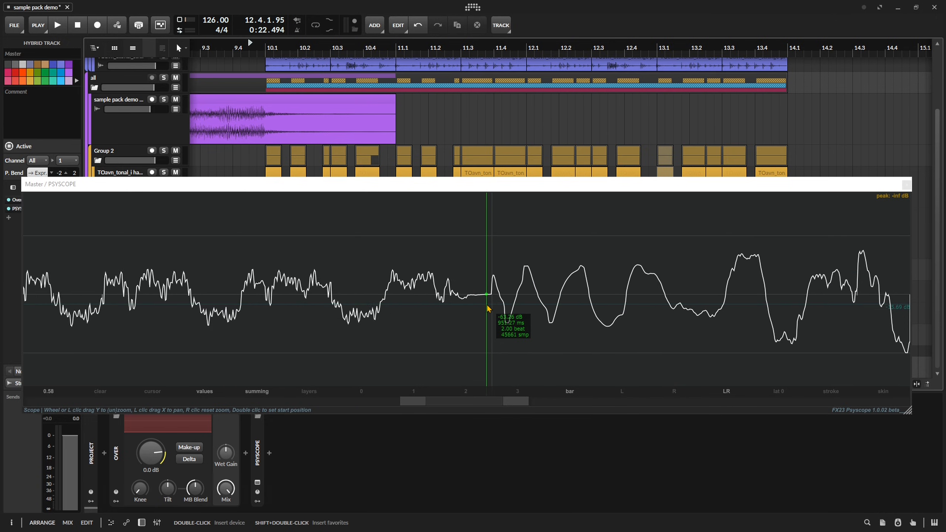
scroll(488, 309, "up", 2)
scroll(488, 309, "down", 5)
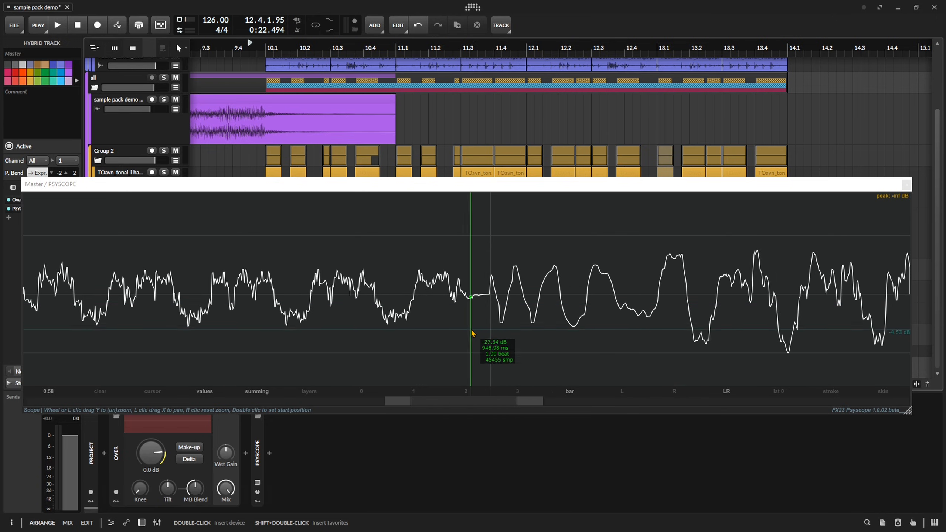
scroll(472, 334, "up", 6)
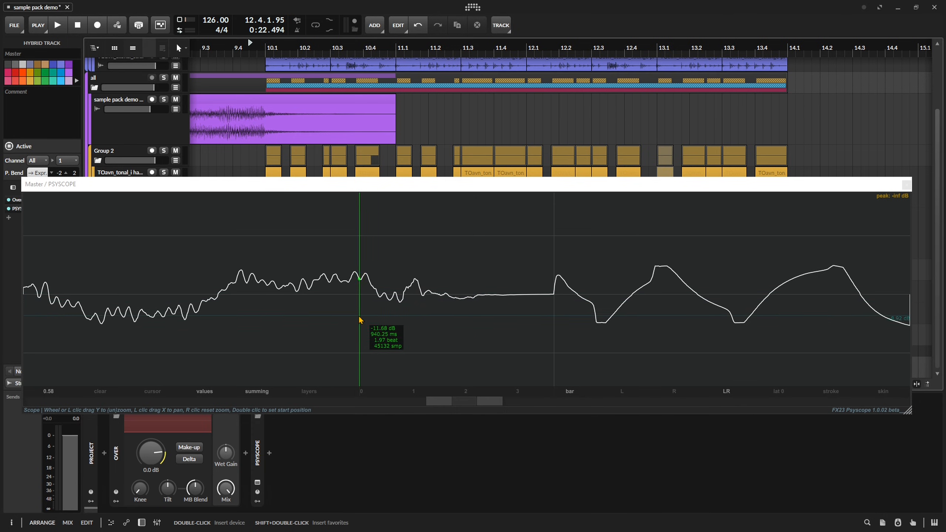
scroll(468, 309, "down", 5)
scroll(469, 309, "up", 3)
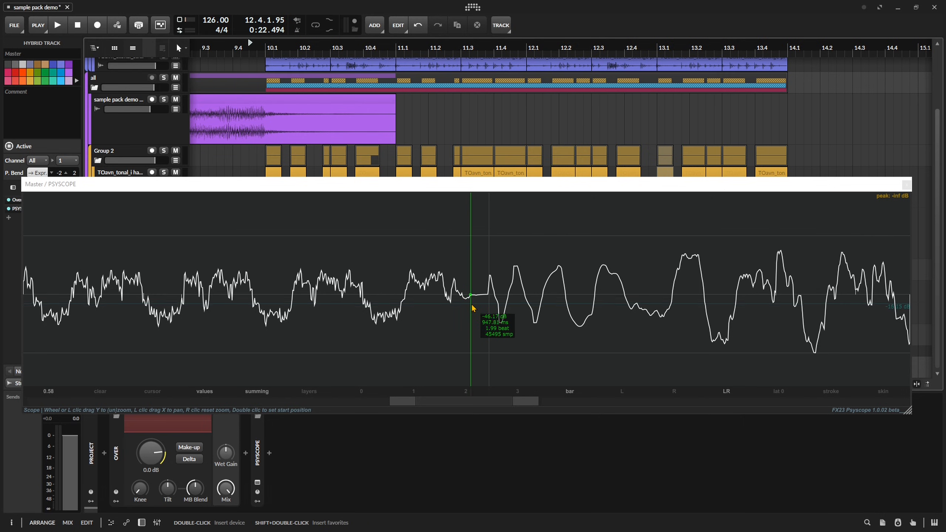
scroll(469, 323, "down", 3)
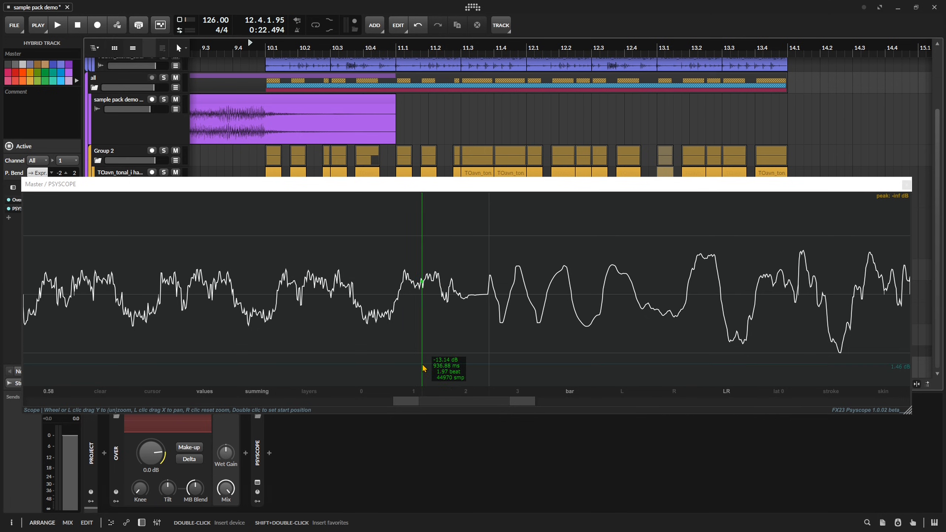
scroll(462, 329, "up", 2)
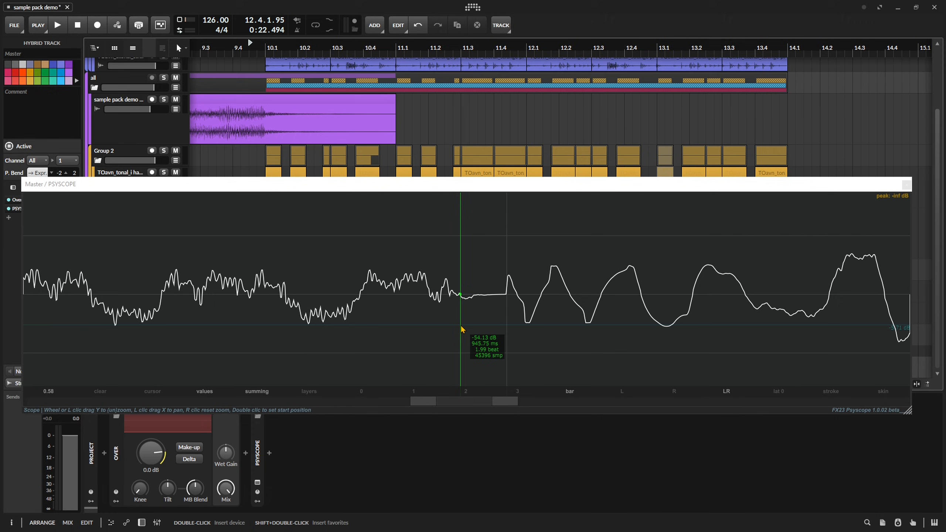
scroll(464, 324, "down", 2)
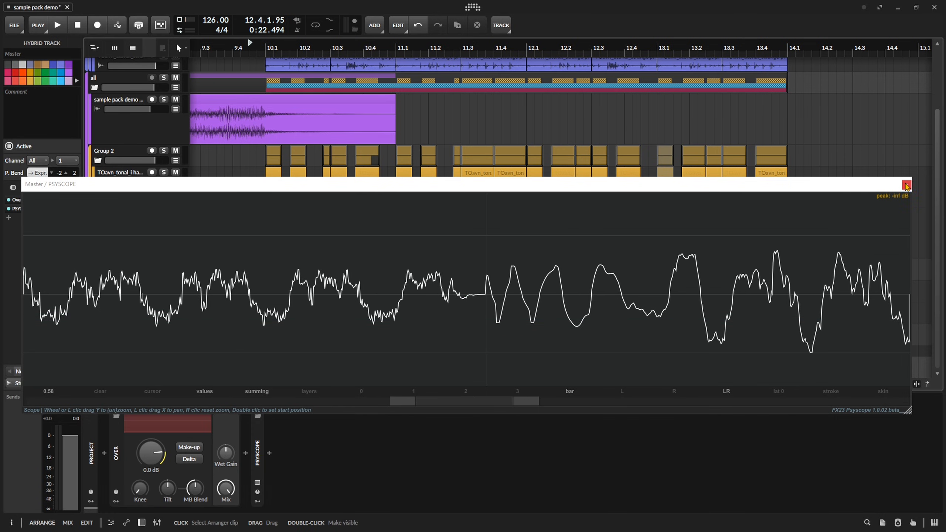
left_click(907, 185)
Select the all group track to show its ducking device chain, and bring the kick track into view.
left_click(121, 153)
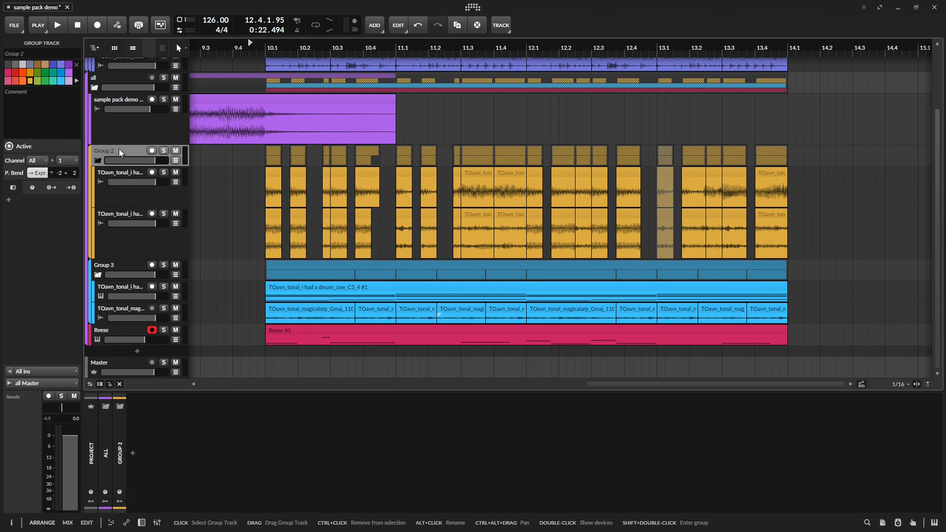
left_click(113, 88)
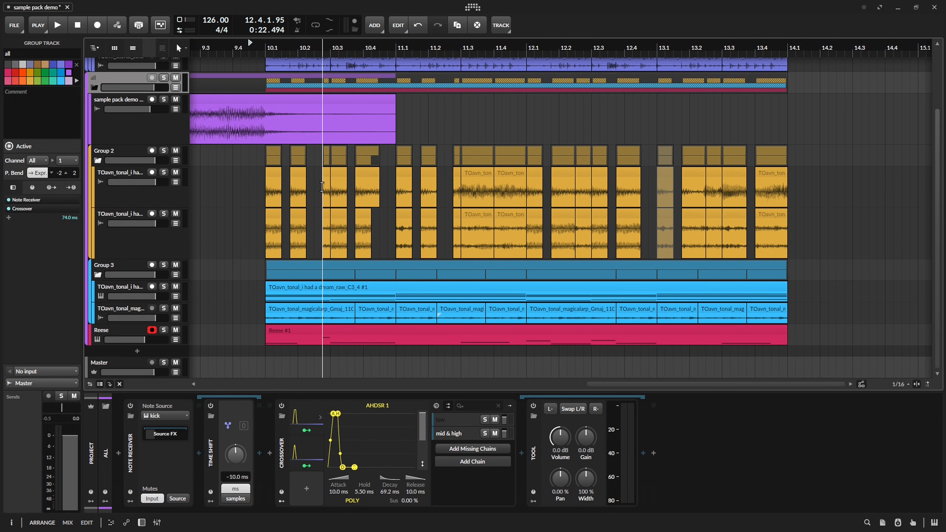
scroll(323, 186, "up", 3)
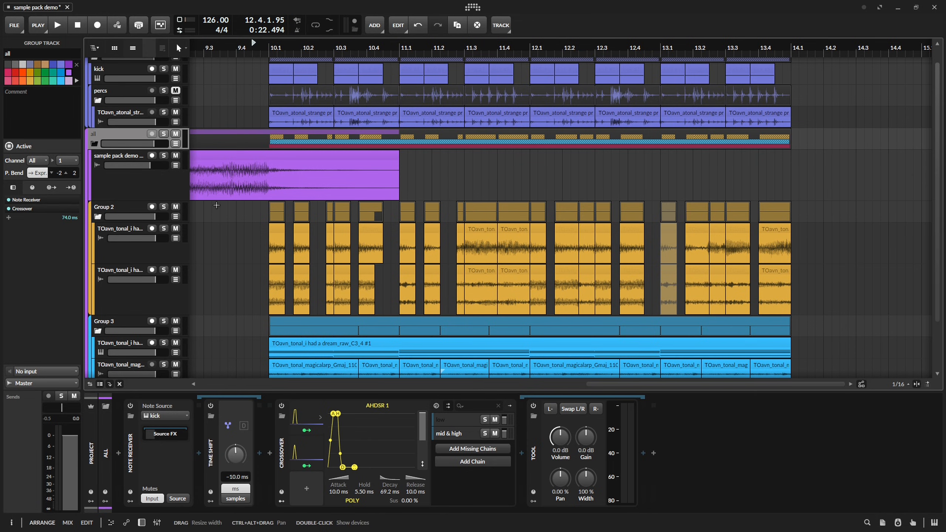
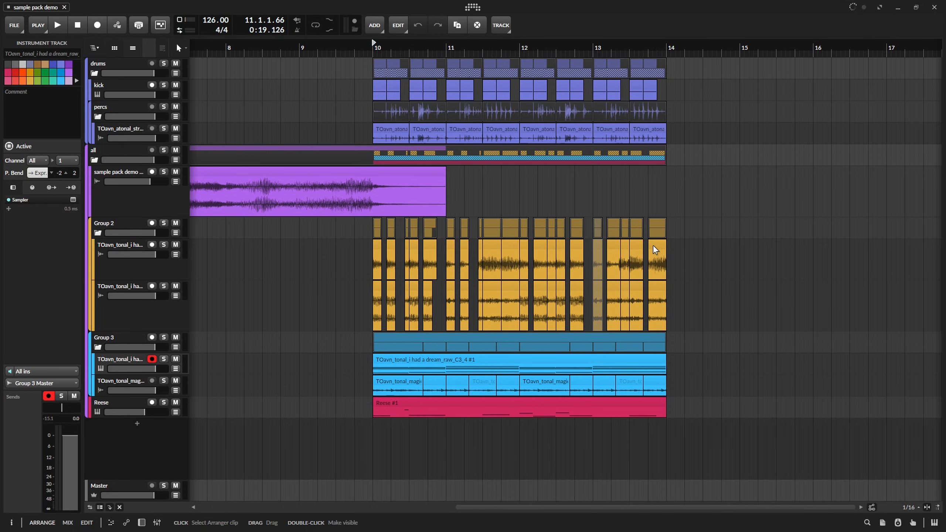
Play the start of the section at bar 10 and show the device chain of the all group.
scroll(654, 250, "right", 1)
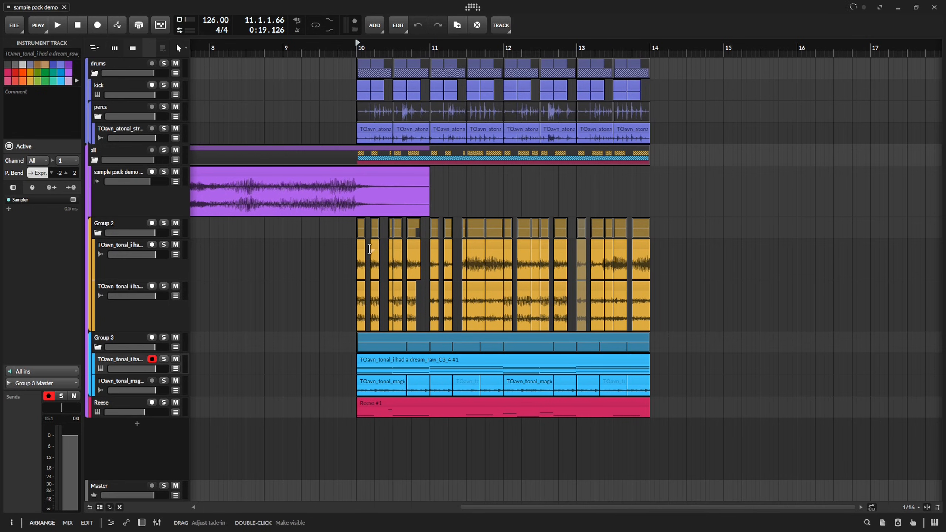
scroll(479, 261, "up", 4)
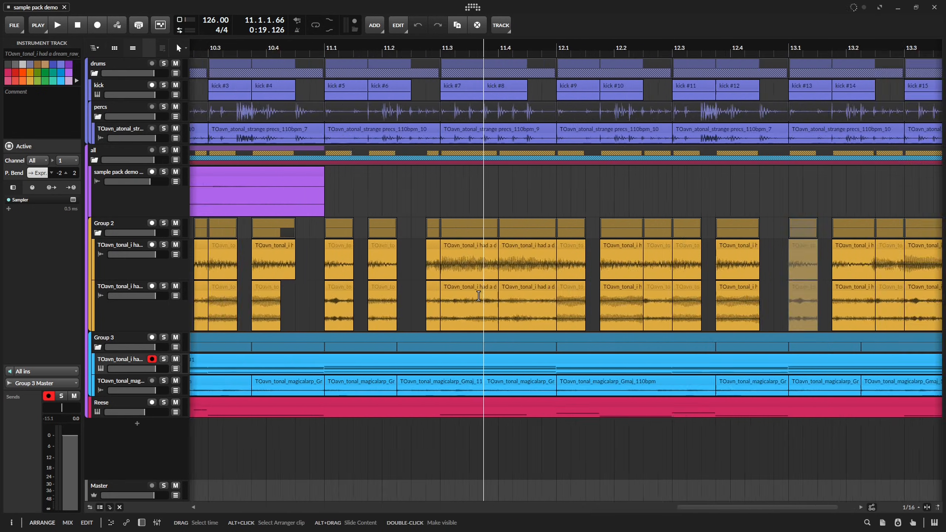
scroll(553, 263, "down", 4)
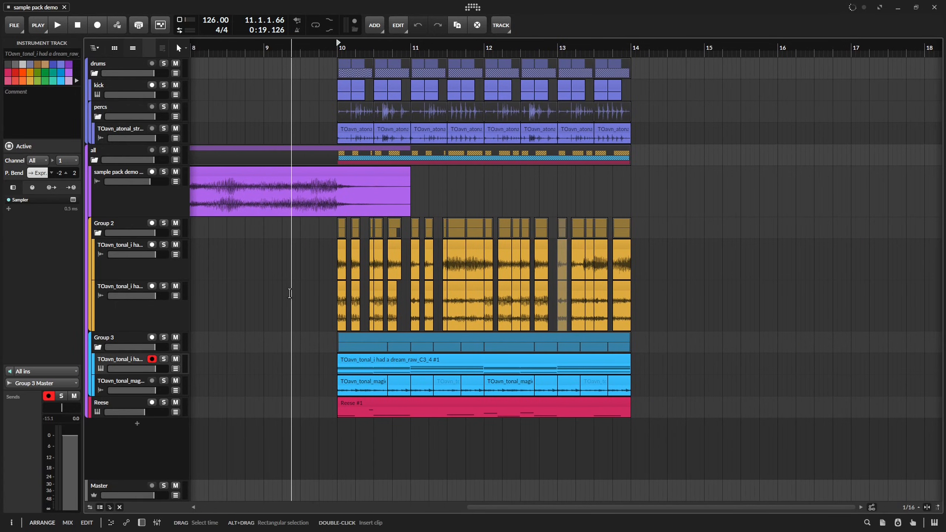
key("space")
key("d")
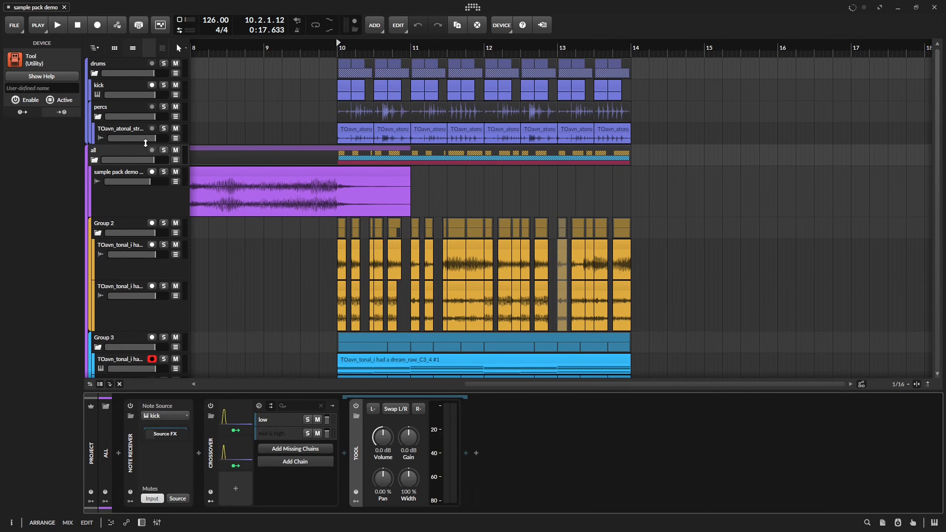
Copy the Tool device and an AHDSR modulator from the all group's chain to the percs group.
left_click(205, 154)
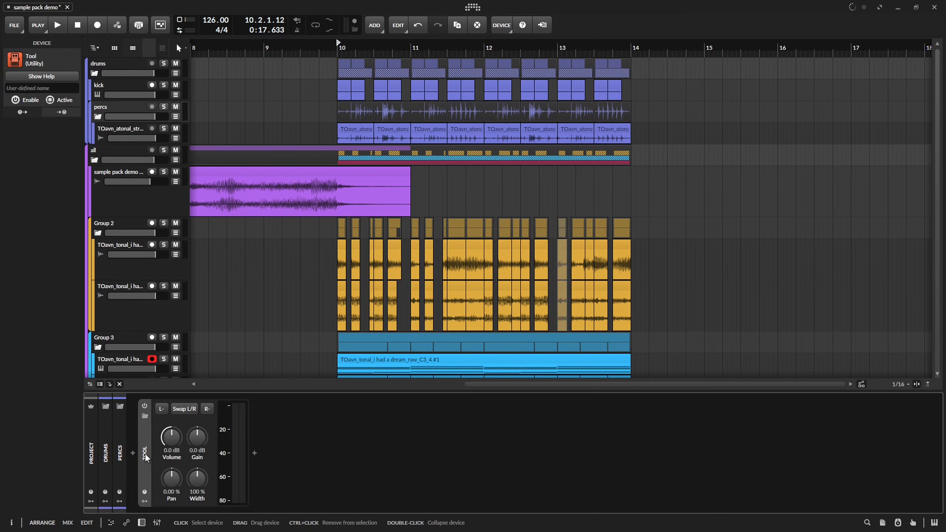
left_click(228, 419)
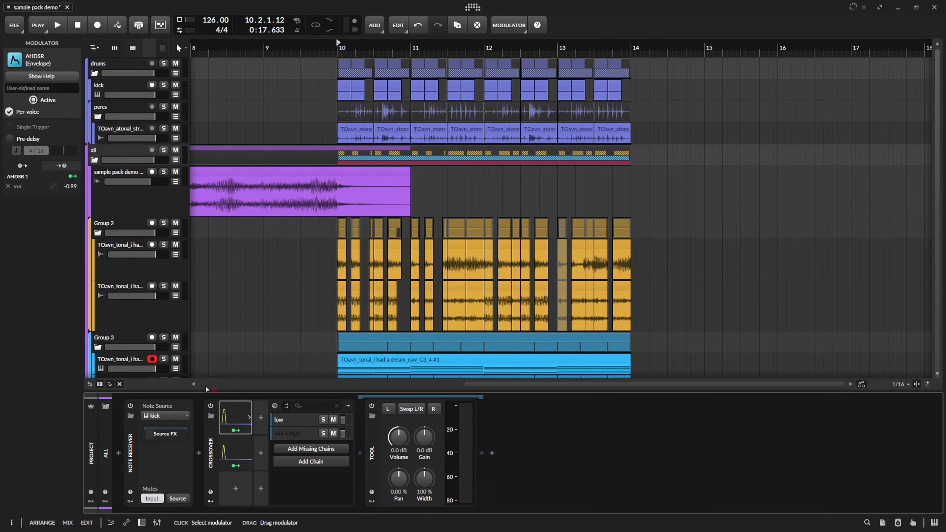
left_click(107, 109)
left_click_drag(147, 382, 154, 412)
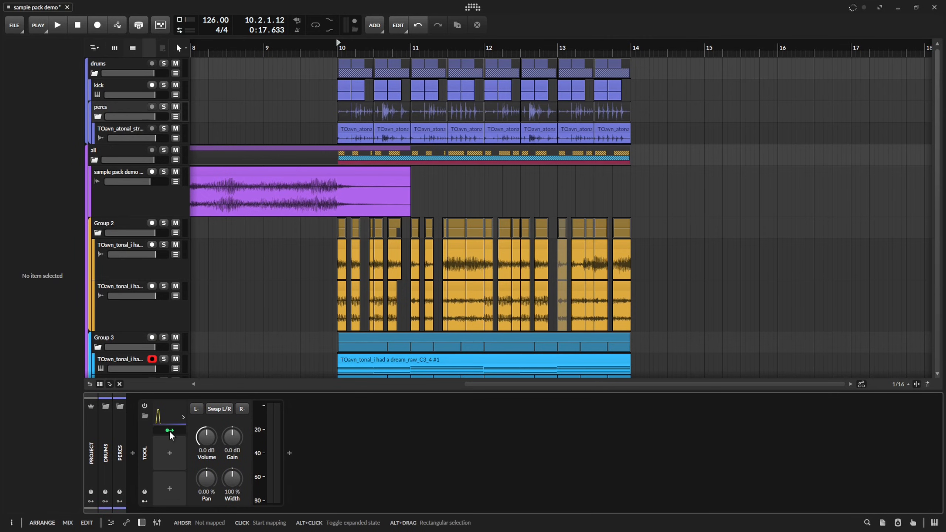
Insert a Note Receiver followed by a Time Shift ahead of the Tool in the percs chain.
left_click(136, 447)
type("n")
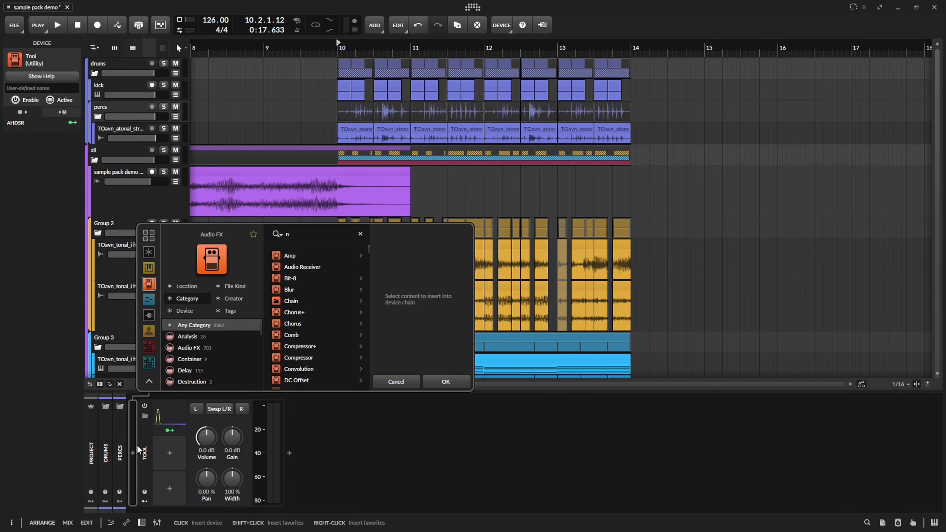
type("ote rec")
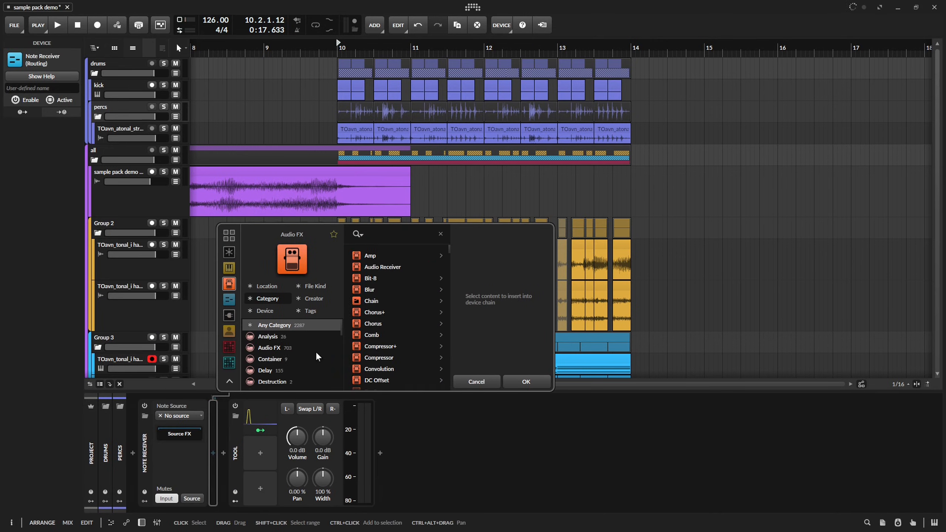
type("tim")
key("Down")
key("Down")
key("Down")
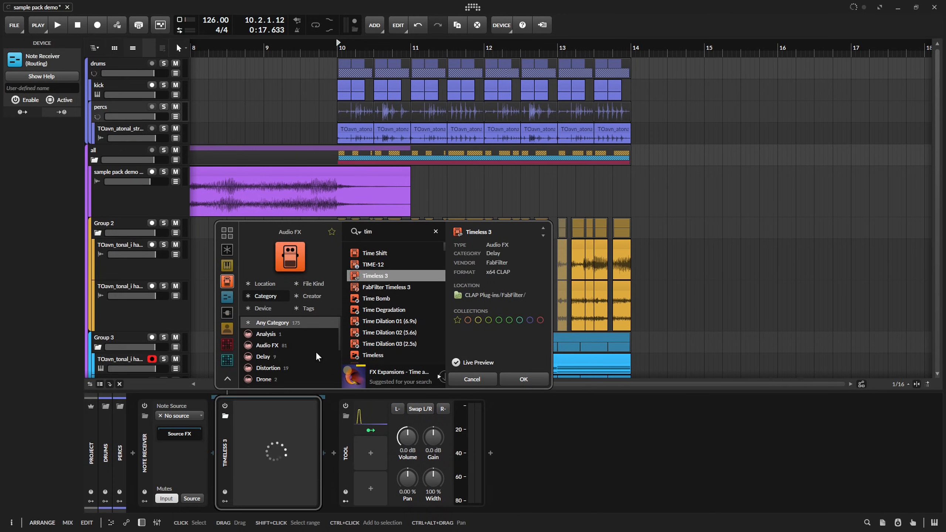
double_click(396, 252)
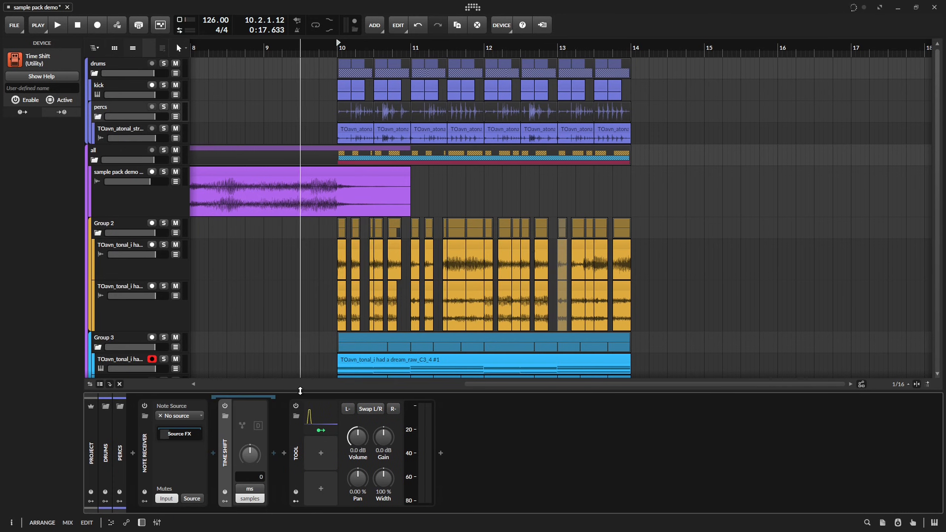
Set the percs Time Shift to milliseconds with a shift of -10 ms.
left_click(251, 488)
triple_click(255, 479)
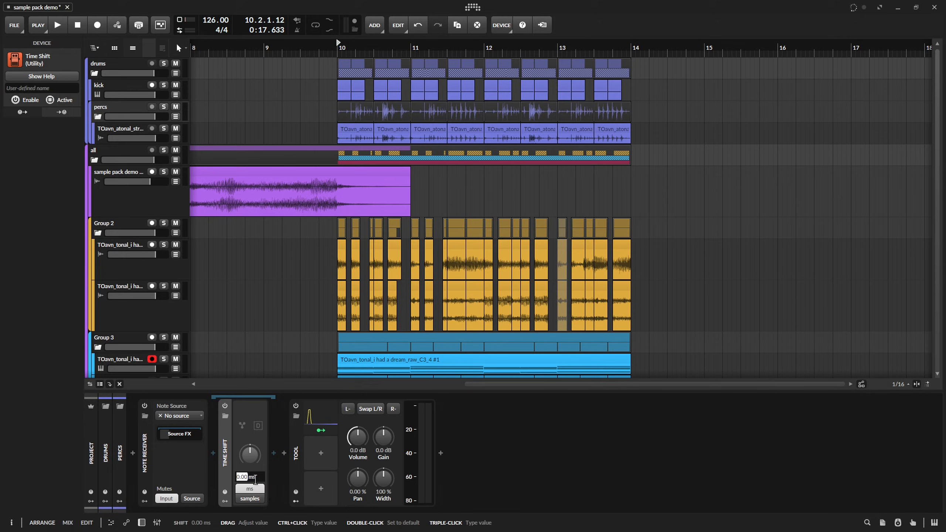
type("-10")
key("Return")
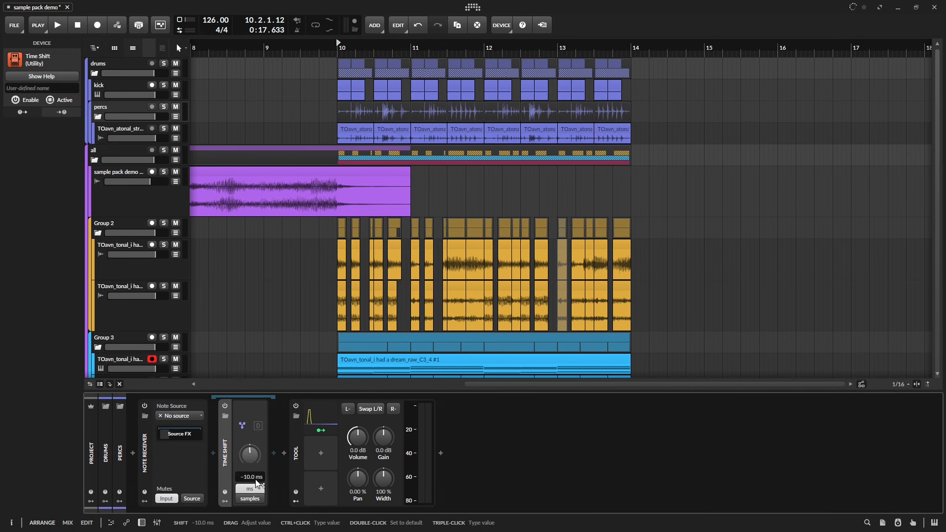
Choose the kick track inside the drums group as the note source of the percs Note Receiver.
left_click(180, 415)
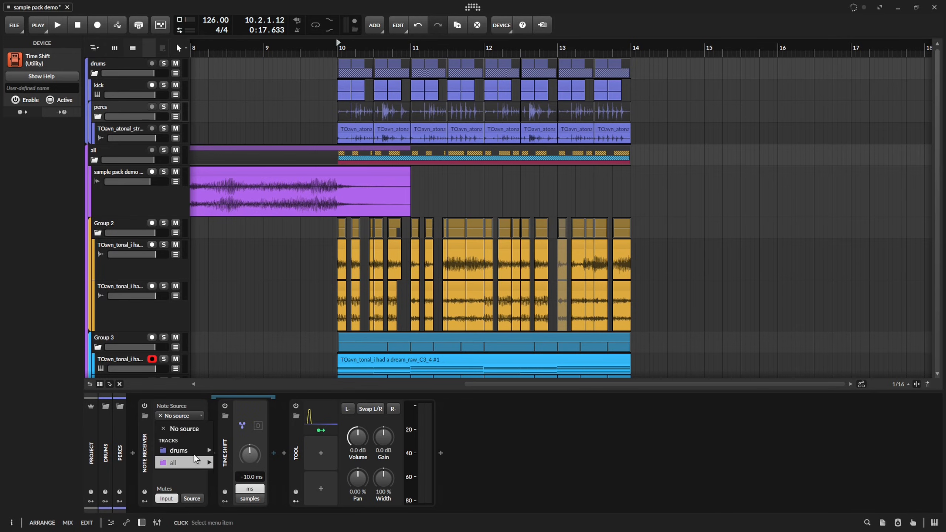
mouse_move(195, 450)
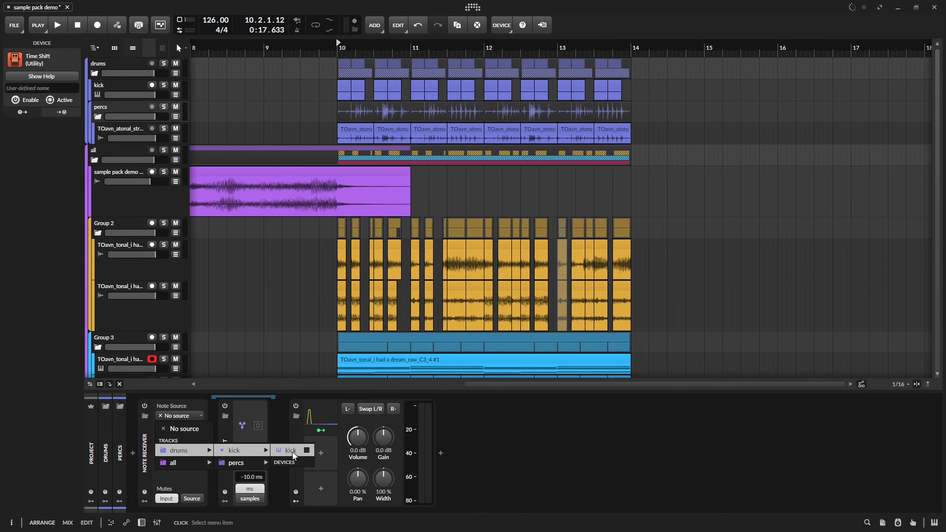
left_click(290, 451)
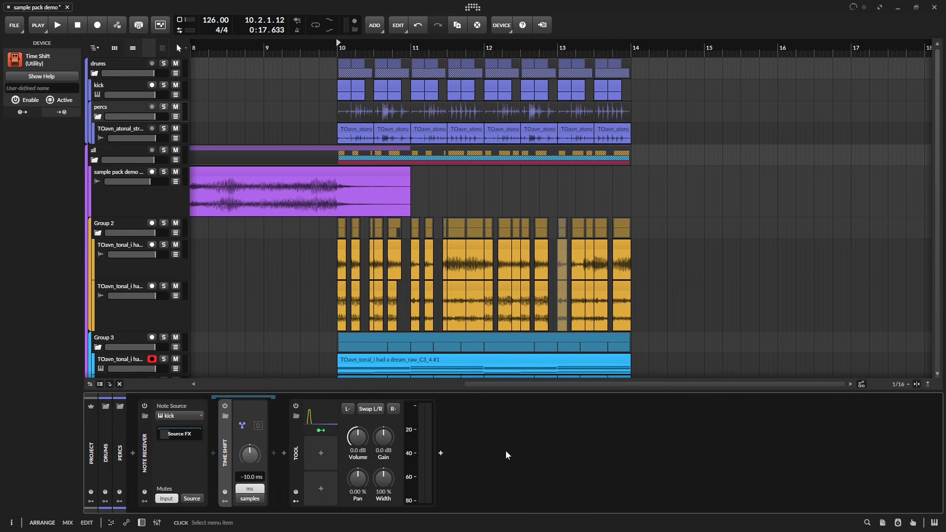
Play the section briefly and map the AHDSR envelope to the percs Tool's volume with a modulation amount of about -1.03.
key("space")
key("space")
left_click(322, 430)
left_click_drag(359, 443, 359, 495)
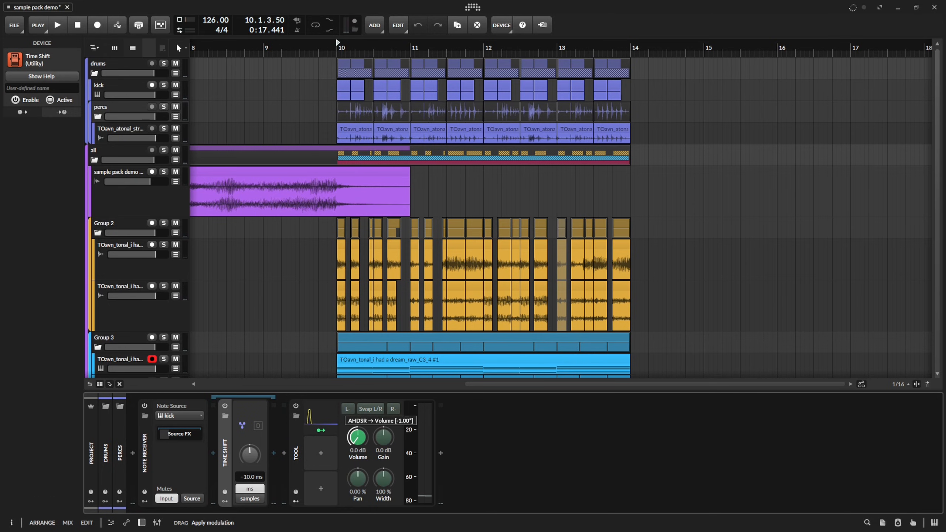
Expand the AHDSR envelope, slightly shorten its decay, and play the section to check the percs ducking.
left_click(313, 417)
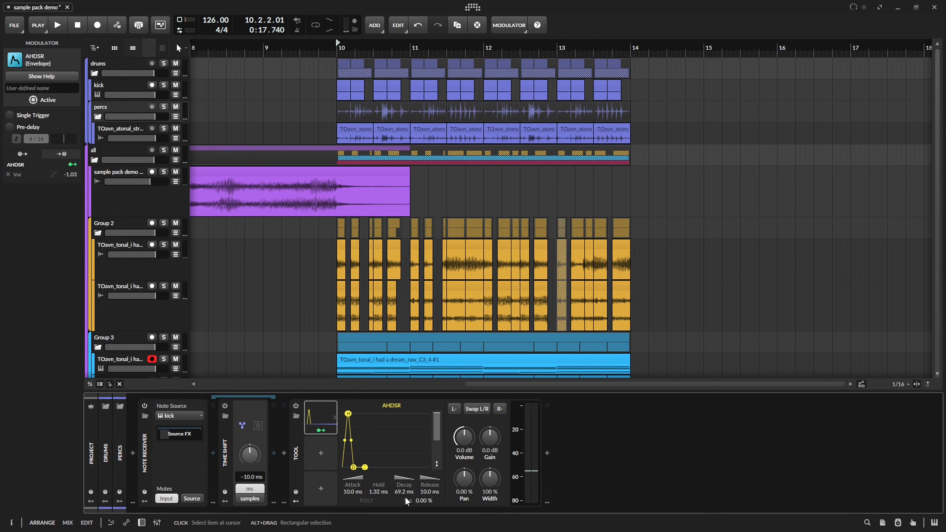
key("space")
left_click_drag(405, 493, 405, 499)
key("space")
key("space")
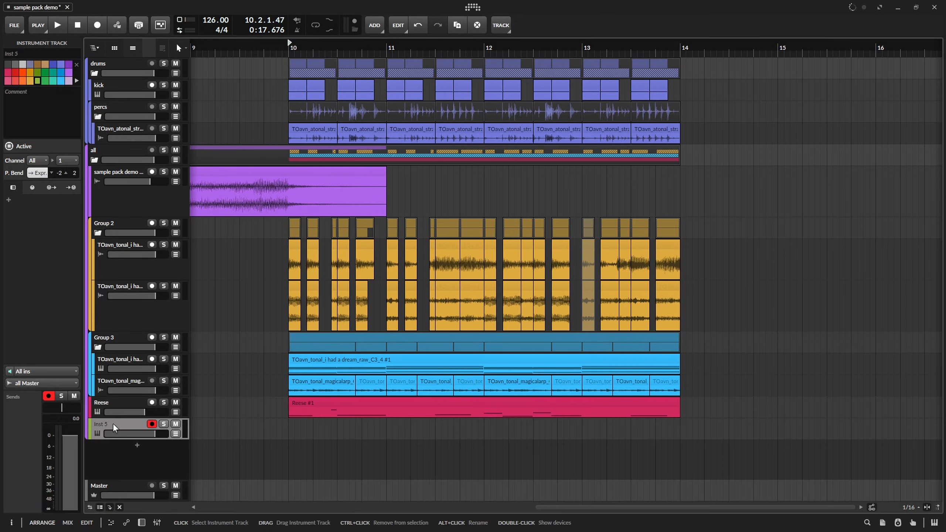
Create a half-bar clip at bar 14 on the new instrument track and add a Sampler to that track.
left_click_drag(681, 428, 729, 429)
left_click(765, 429)
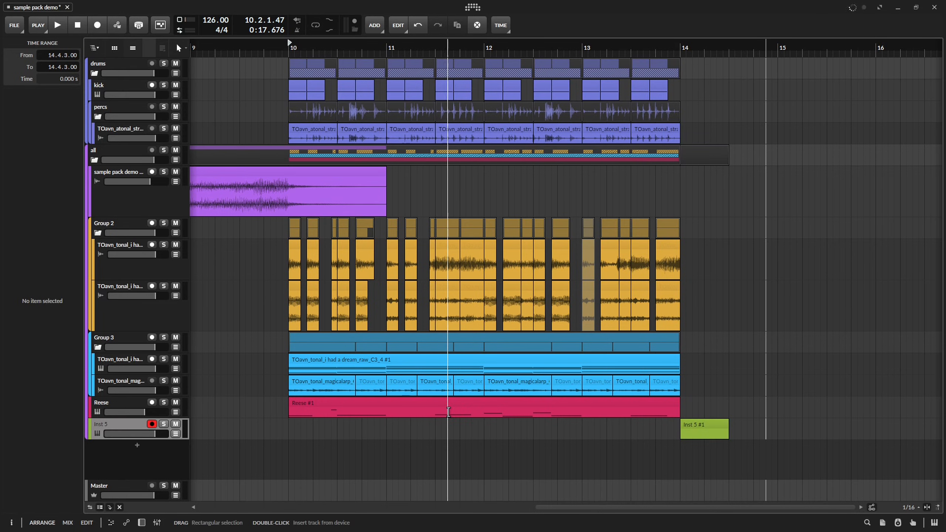
double_click(123, 423)
left_click(129, 458)
type("sam")
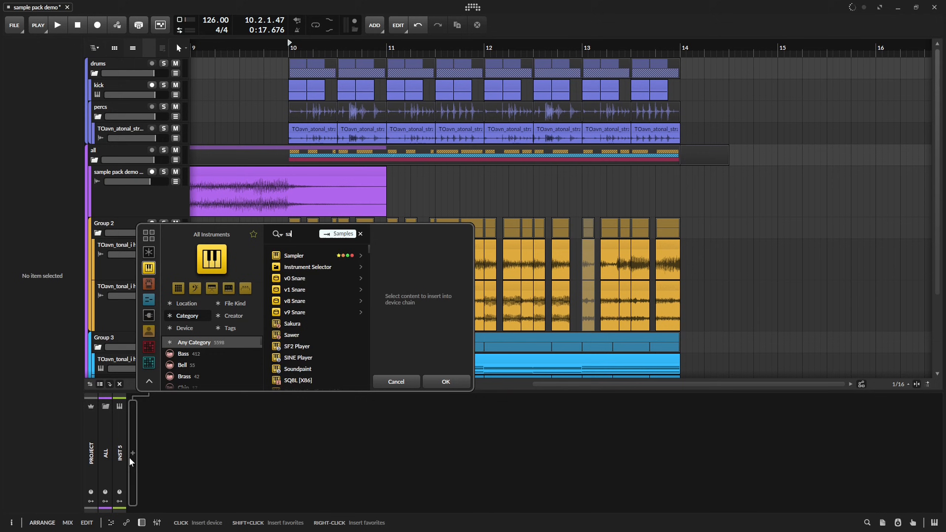
key("Return")
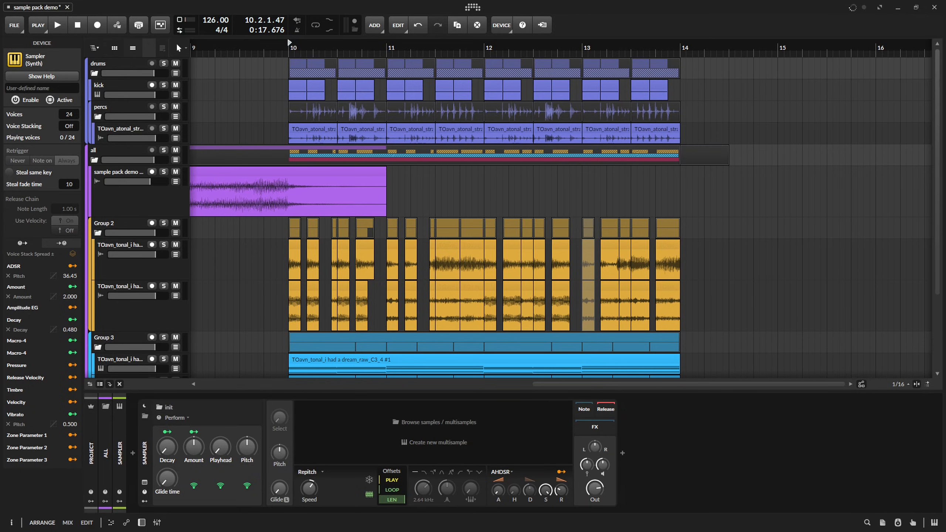
Load TOavn_tonal_sound cluster_G#maj.wav into the Sampler and fill the clip at bar 14 with a half-bar C3 note.
left_click_drag(891, 345, 480, 435)
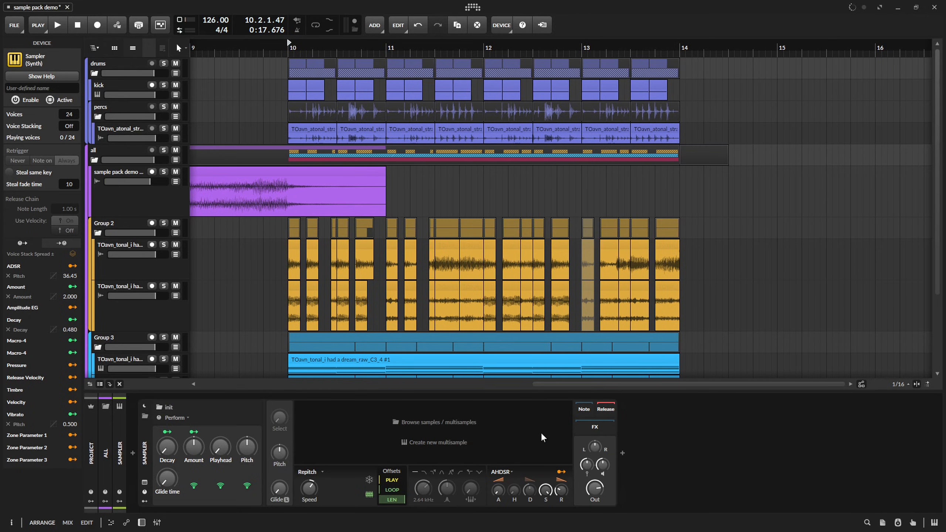
scroll(521, 341, "down", 4)
scroll(753, 334, "up", 4)
left_click(581, 331)
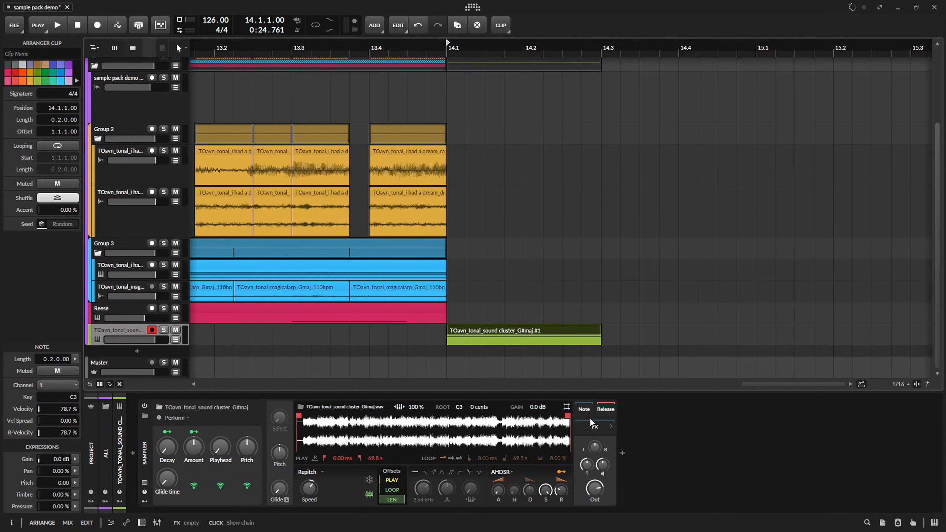
Add Note Repeats to the Sampler's Note chain and move the Sampler's playhead past 22.5 % while playing the clip.
left_click(622, 452)
type("repea")
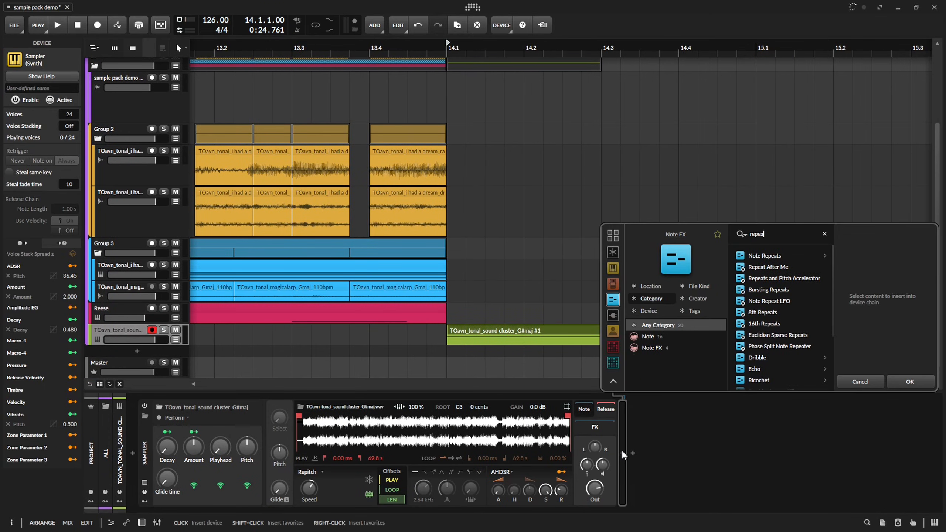
key("Return")
key("space")
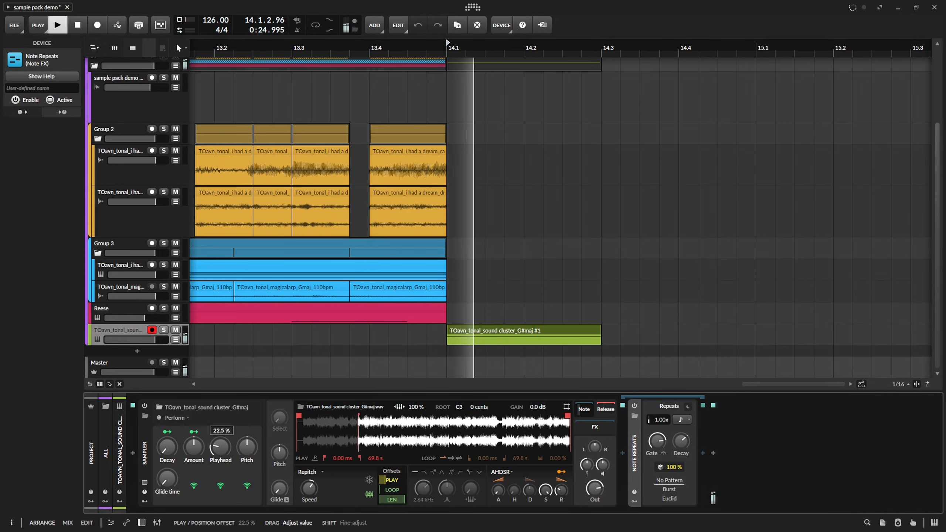
key("space")
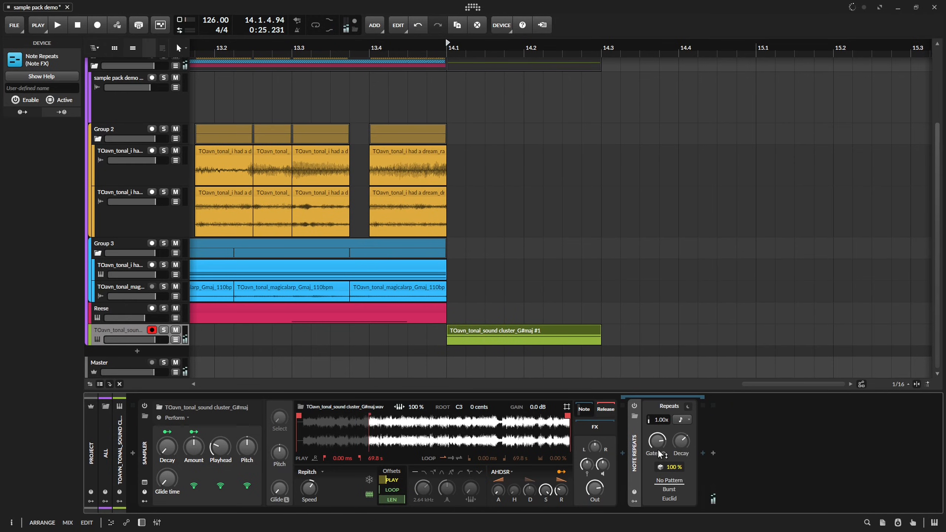
Automate the Note Repeats rate to ramp up across the clip from 0.10 at 14.1 to a higher rate at 14.3.
key("space")
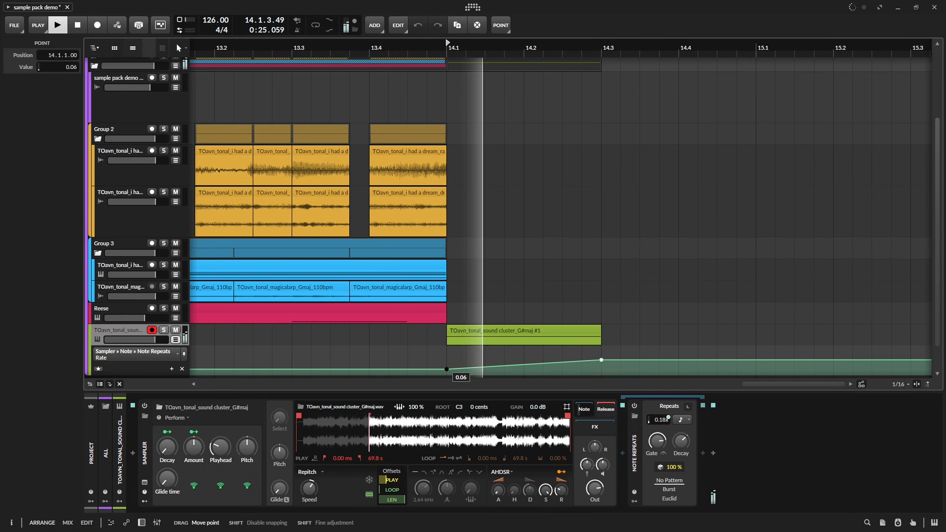
key("space")
left_click_drag(447, 370, 447, 367)
key("space")
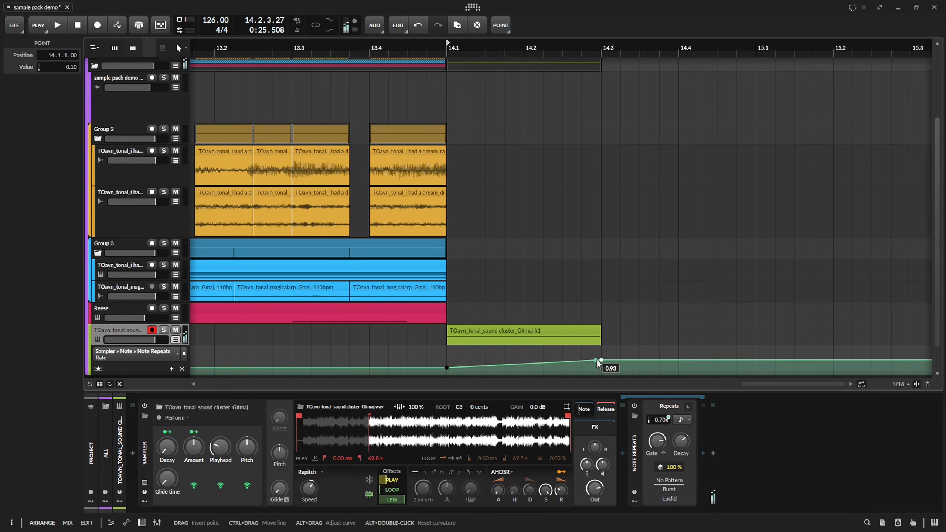
left_click_drag(601, 360, 601, 355)
Move the Sampler's playhead to 38 % and play the transition into the clip from 13.3.
key("space")
key("space")
key("space")
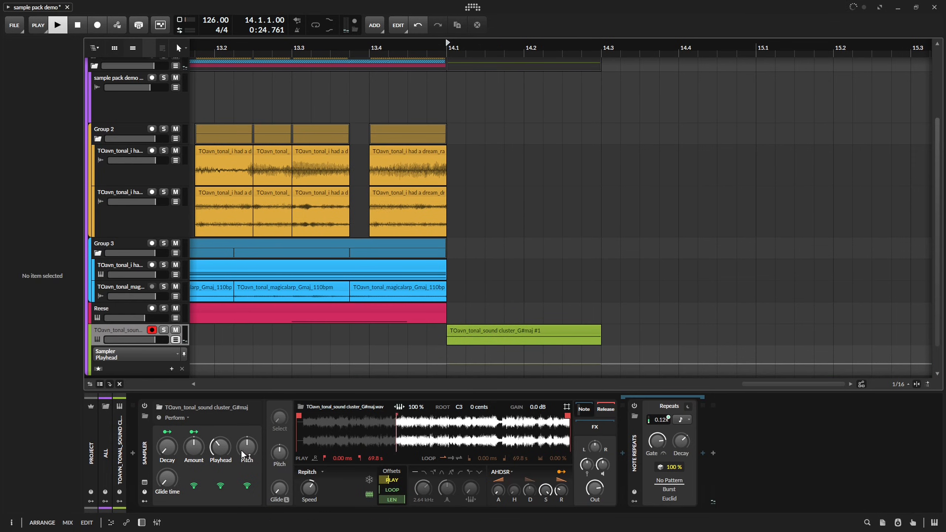
left_click_drag(221, 449, 222, 447)
key("space")
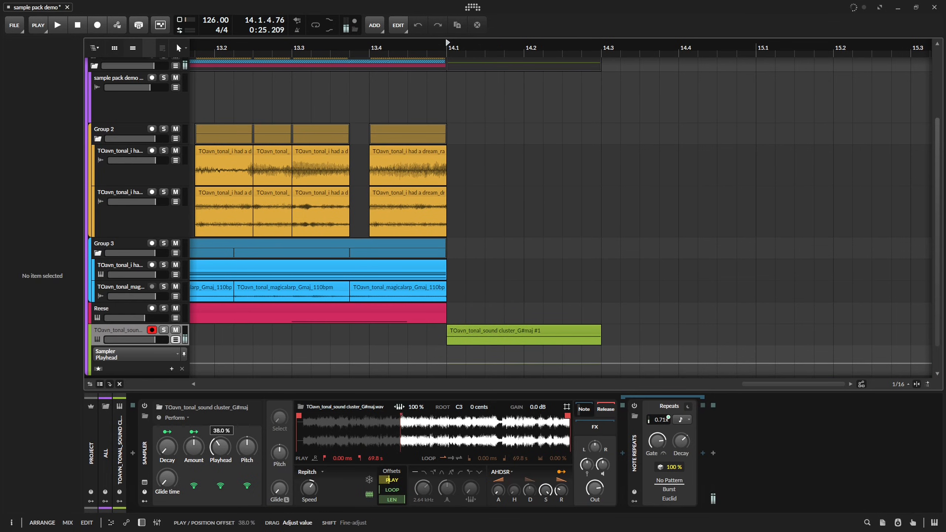
key("space")
key("space")
key("space")
left_click(297, 45)
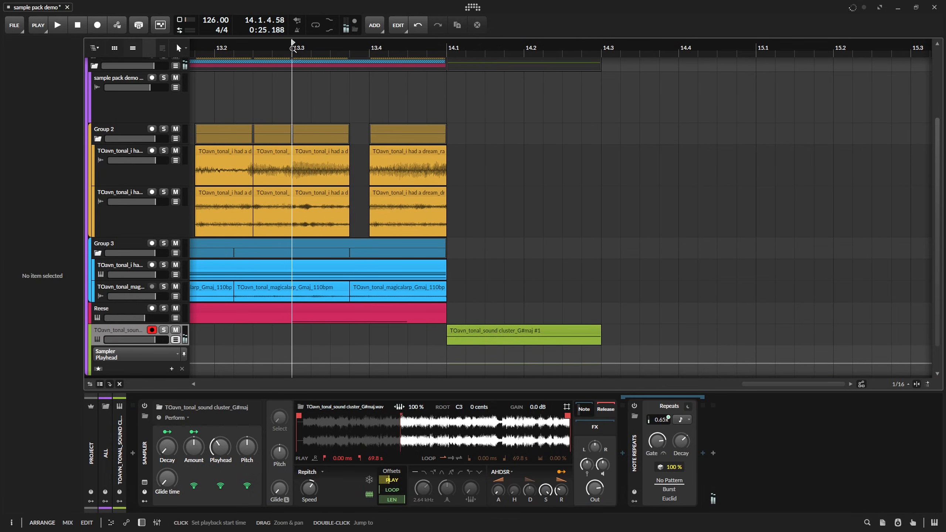
Set the root key of the Sampler's sound cluster sample to G#3 and play the transition from 13.3.
key("space")
left_click(477, 332)
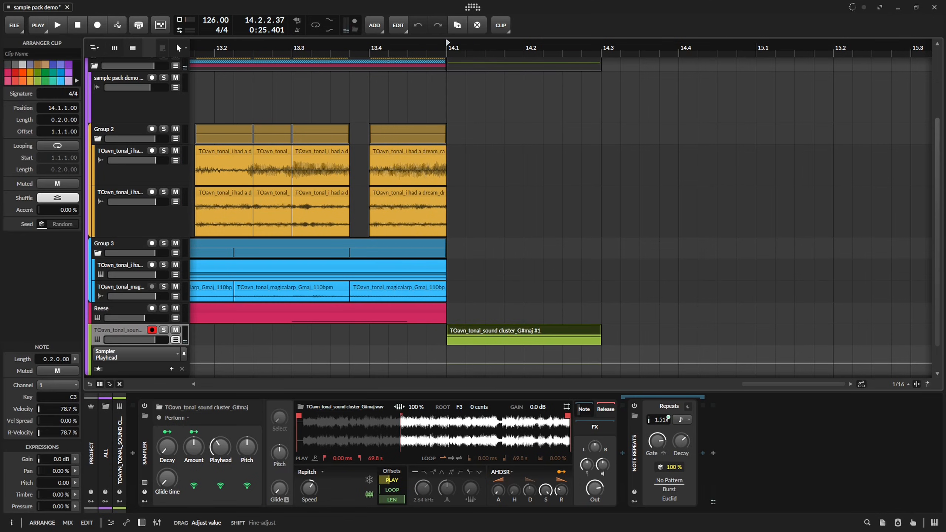
left_click_drag(661, 420, 661, 429)
key("space")
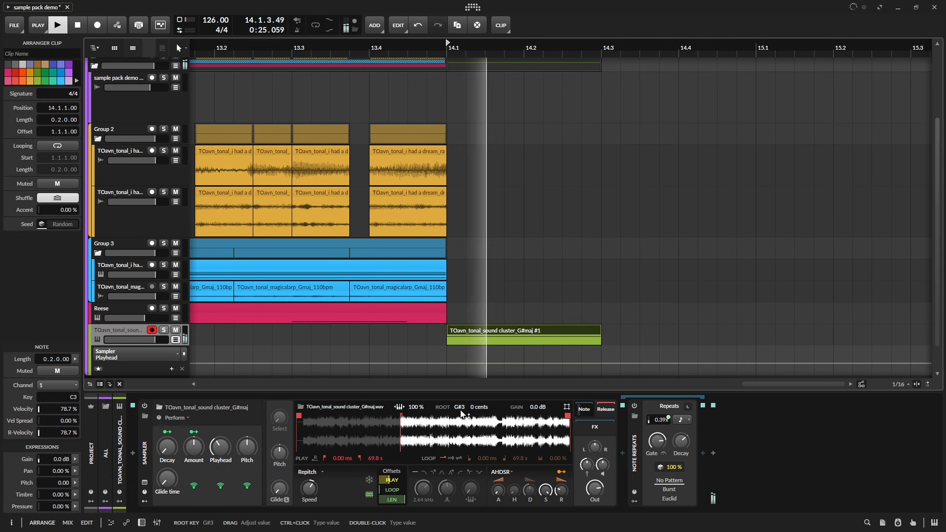
key("space")
key("space")
key("space")
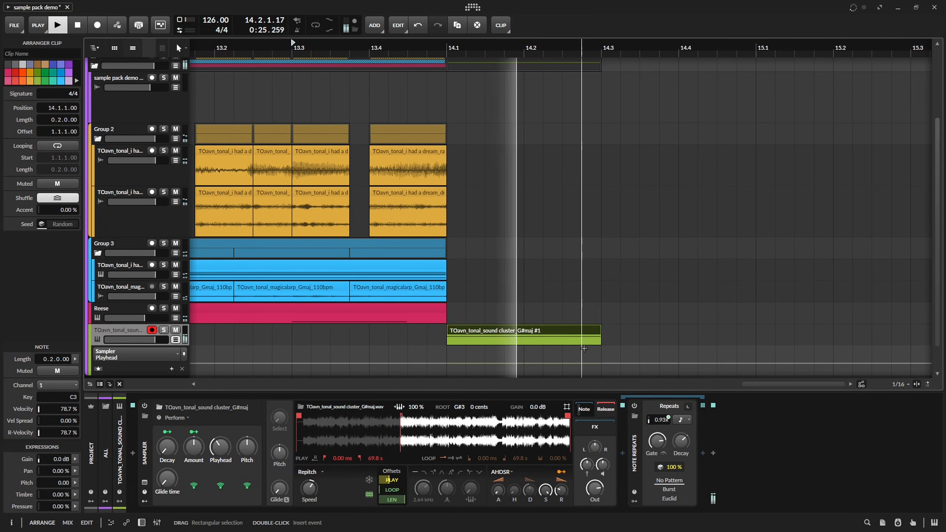
key("space")
Bend the Note Repeats rate automation into a curve ending at 1.08 at 14.3, and play the transition.
key("space")
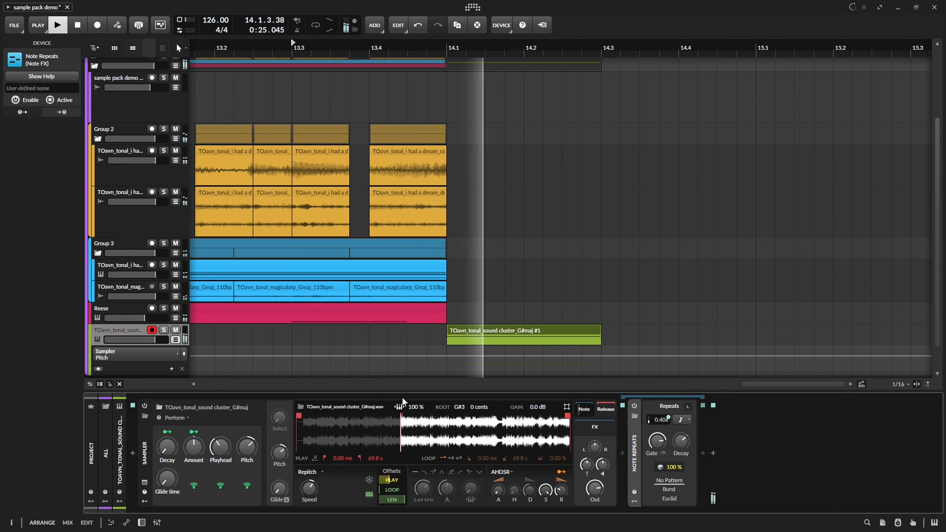
key("space")
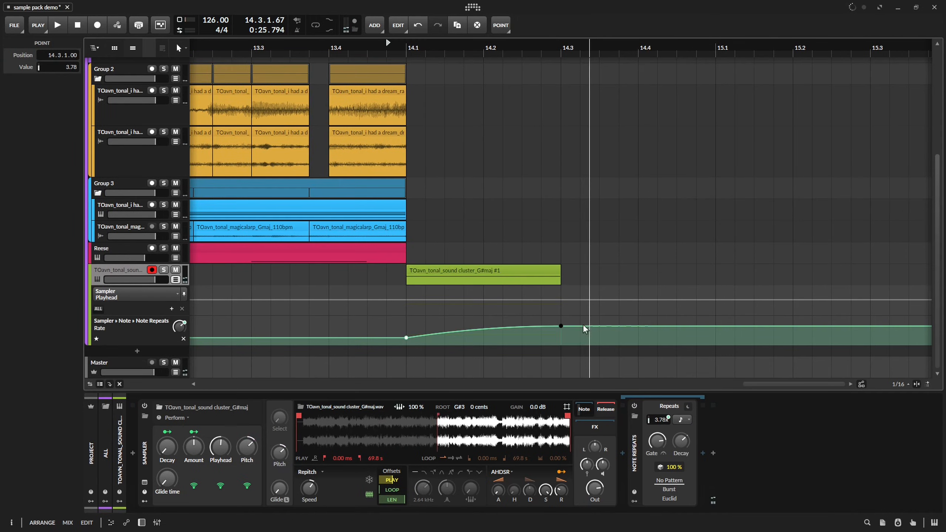
left_click_drag(561, 328, 561, 330)
key("space")
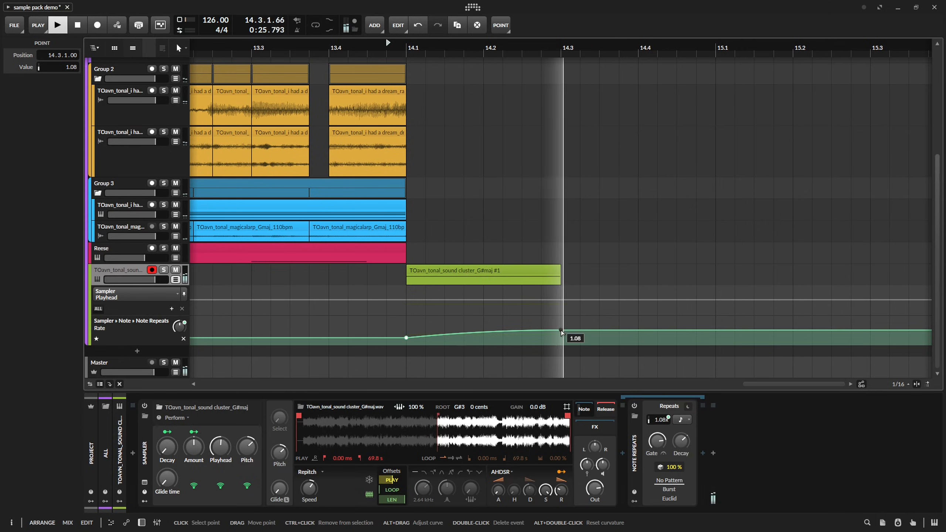
Set the Note Repeats velocity decay to 25.8 % and play the clip.
key("space")
left_click_drag(683, 447, 682, 475)
Reset the Note Repeats velocity decay to its default and play the clip with the gate length at 40.4 %.
key("space")
key("space")
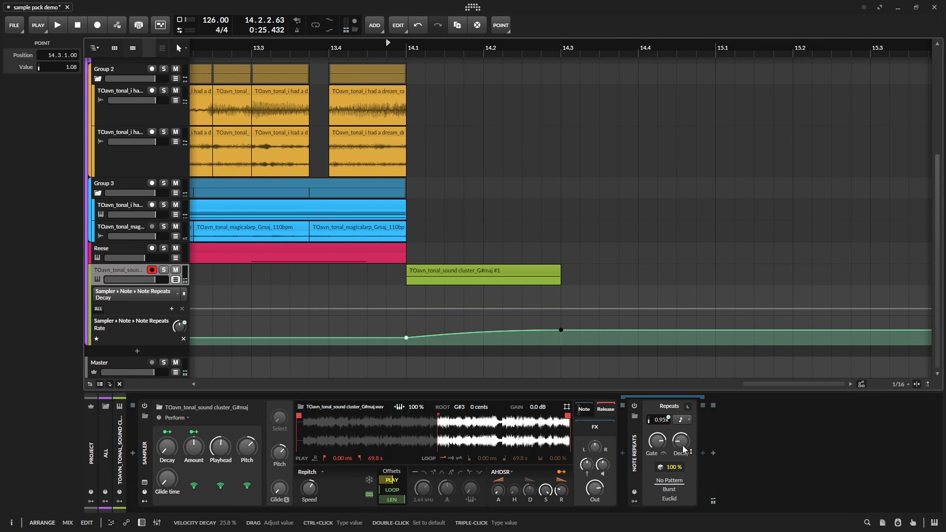
double_click(683, 447)
key("space")
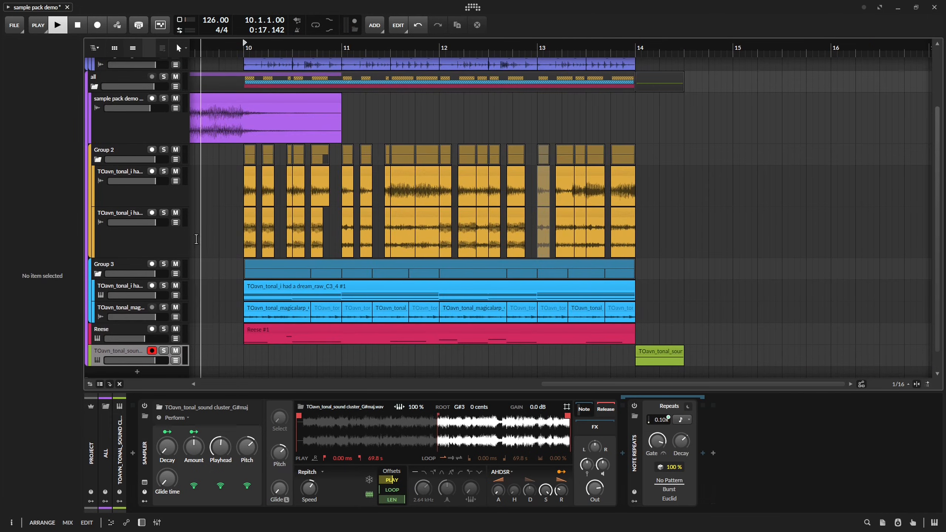
key("space")
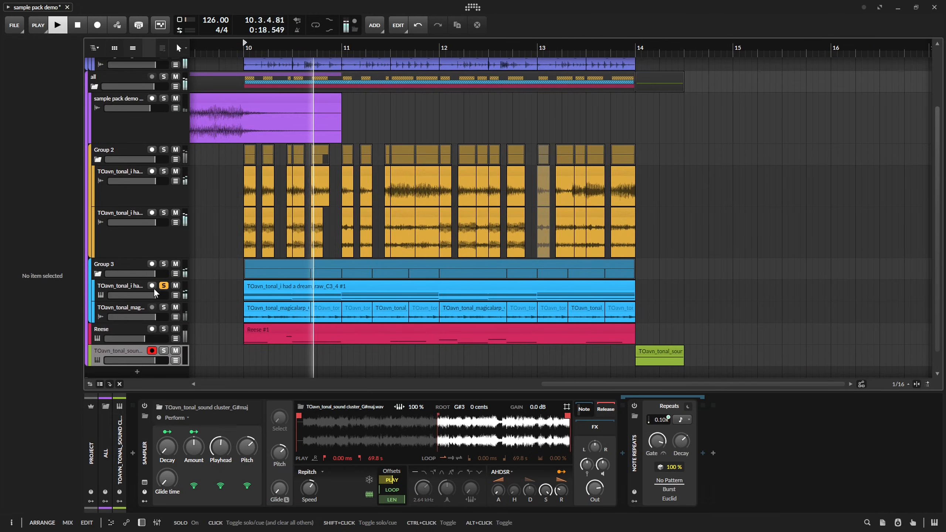
Add an instrument track directly below the strange precs track inside the percs group.
left_click(144, 290)
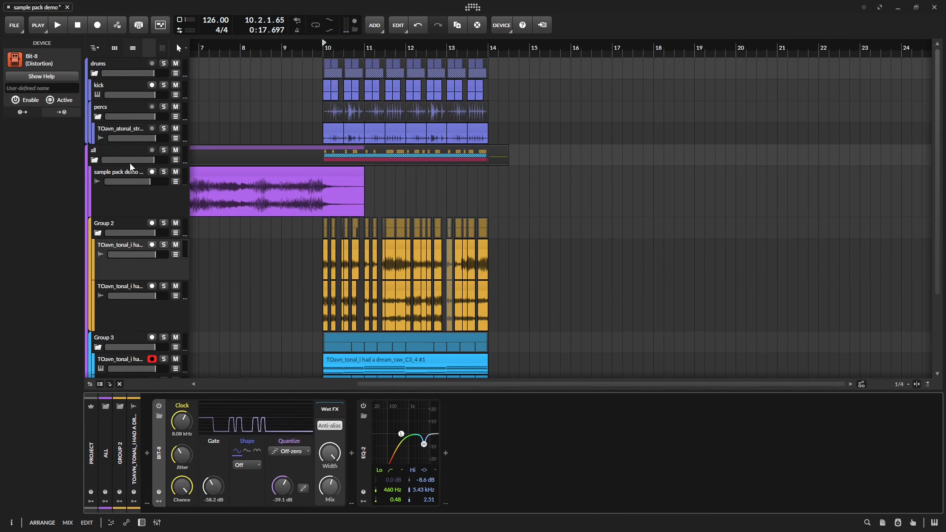
left_click(121, 128)
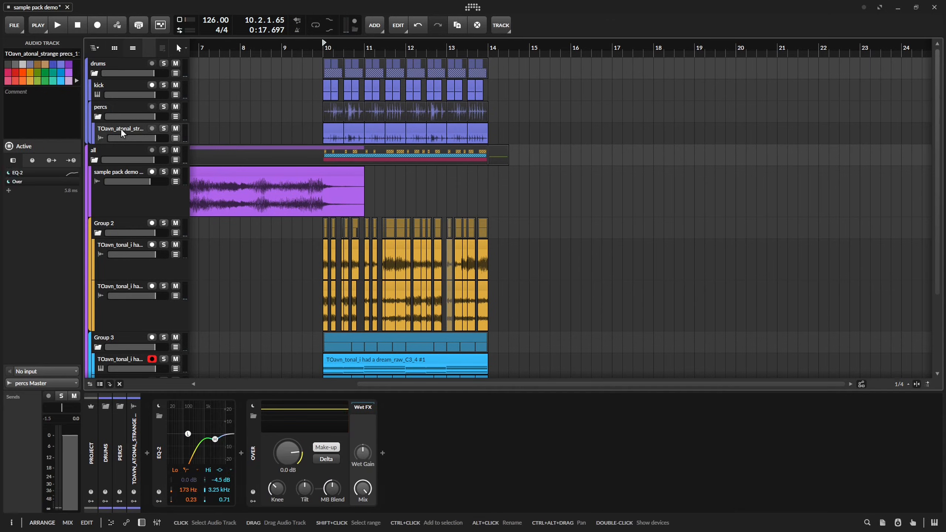
left_click(127, 152)
right_click(129, 152)
key("Escape")
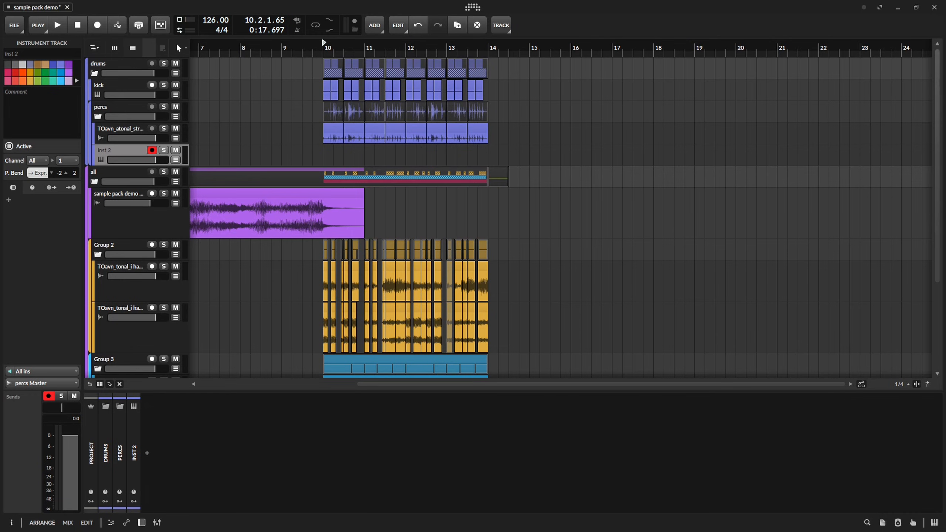
Place the TOavn_atonal_comfy percs_110bpm_2 loop at 10.1.1 on the new percs track and open its playback mode choices.
left_click_drag(540, 209, 321, 154)
left_click(368, 148)
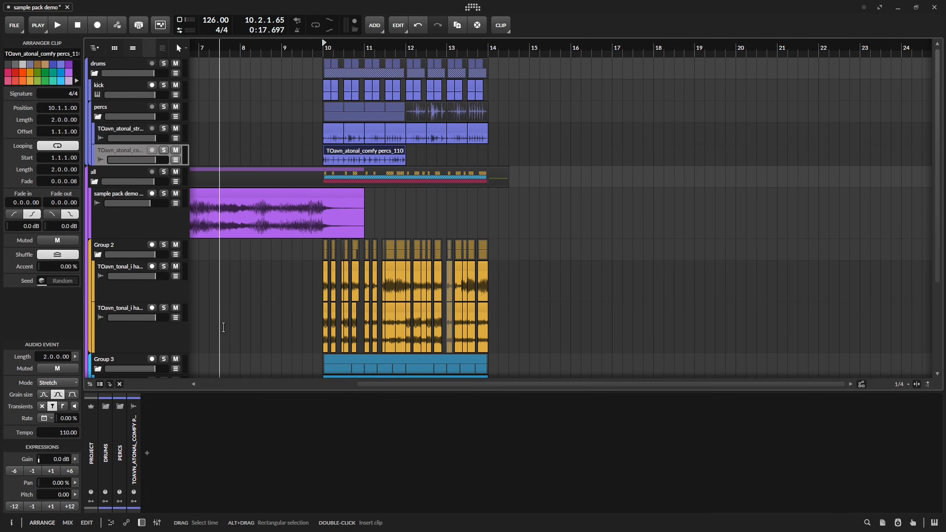
left_click(65, 385)
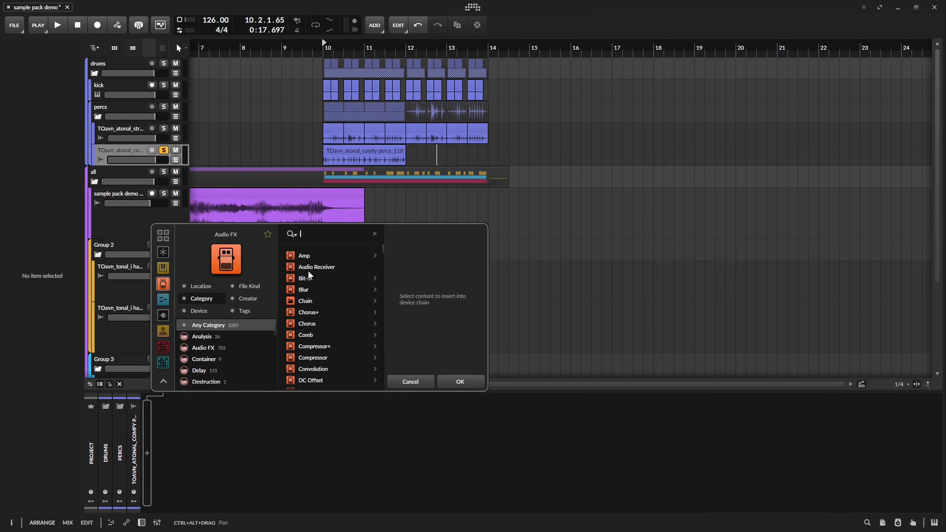
Insert an EQ+ on the comfy percs track and set its band 1 type to Low-cut 4.
type("eq")
left_click(329, 256)
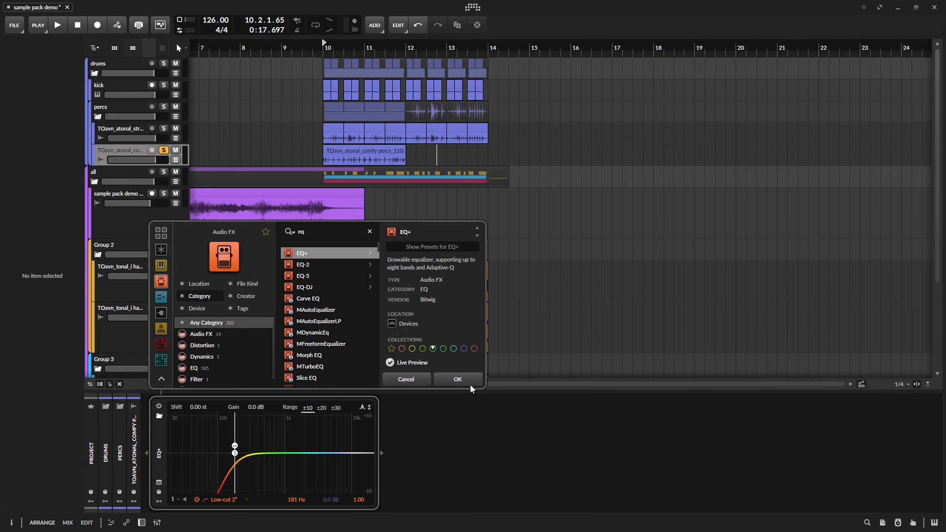
left_click(469, 385)
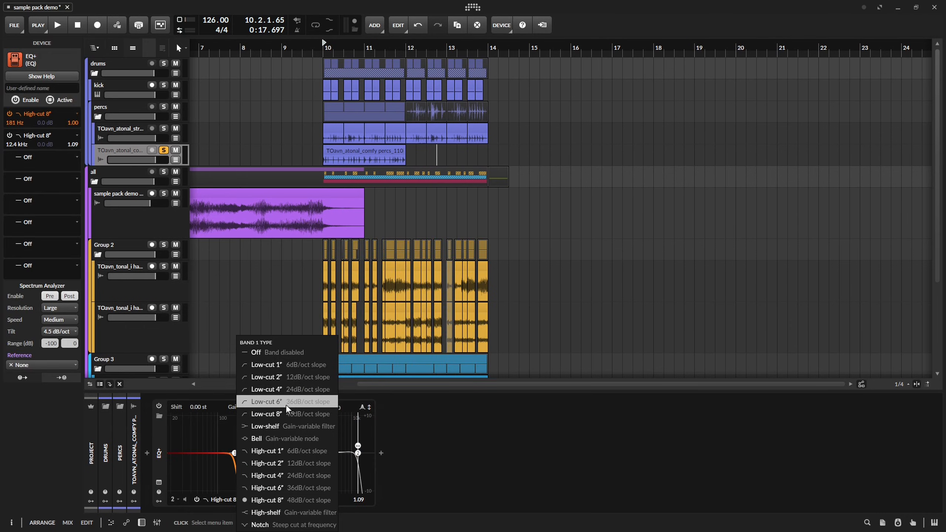
left_click(285, 411)
right_click(235, 454)
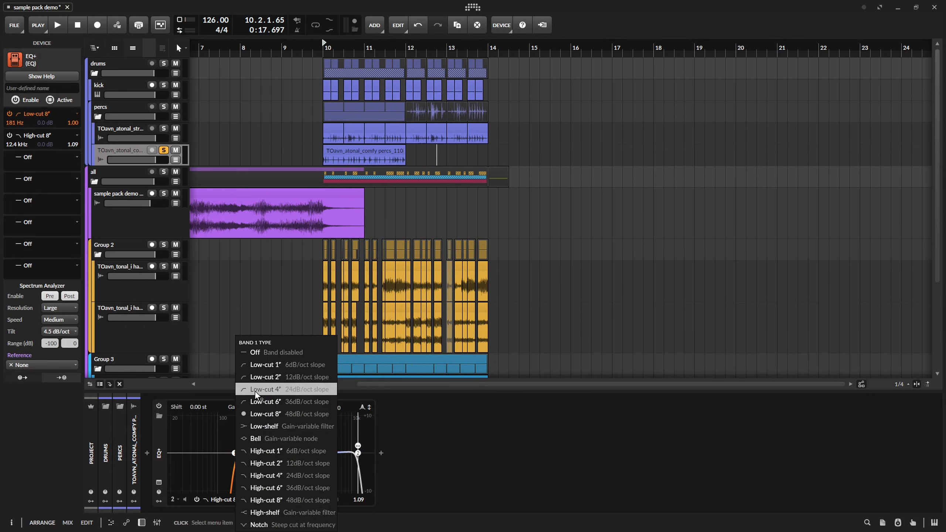
left_click(255, 392)
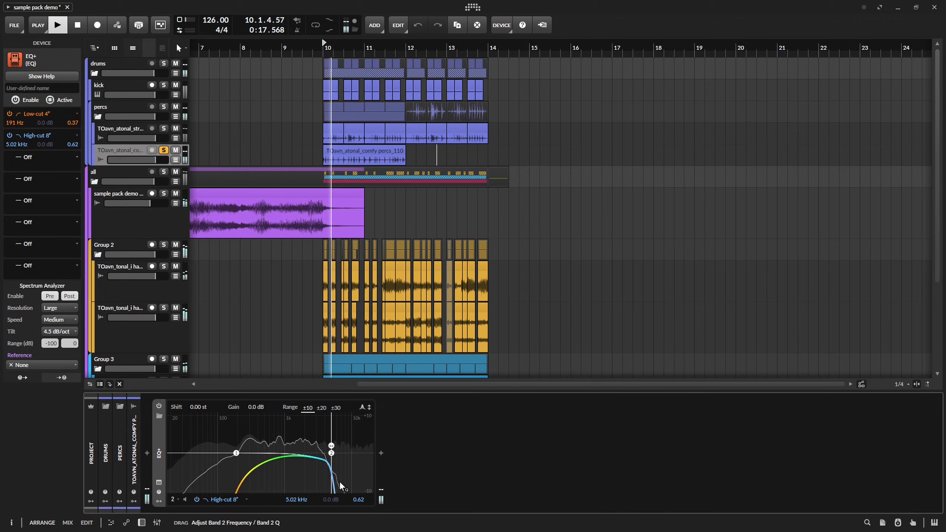
Set the EQ+ band 2 on the comfy percs to High-cut 2 at 5.36 kHz while playing the loop.
left_click_drag(339, 481, 326, 464)
key("space")
key("space")
right_click(327, 463)
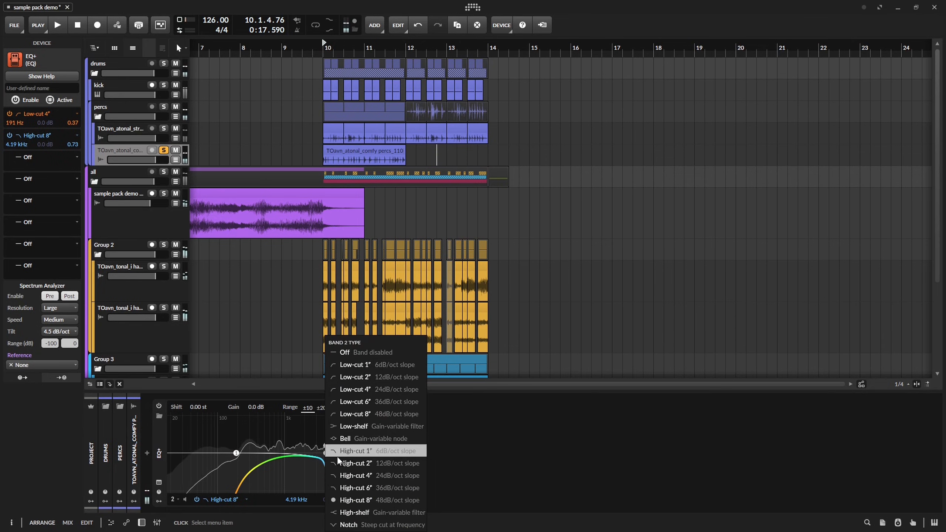
left_click(372, 497)
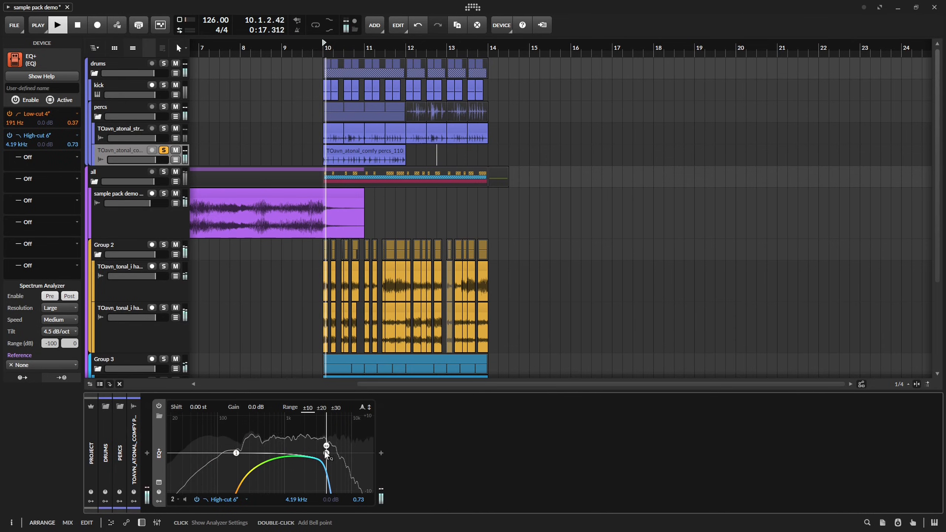
right_click(333, 453)
left_click(373, 459)
Solo the drums group instead of the comfy percs track, save the project and play the drums.
left_click(163, 150)
left_click(164, 150)
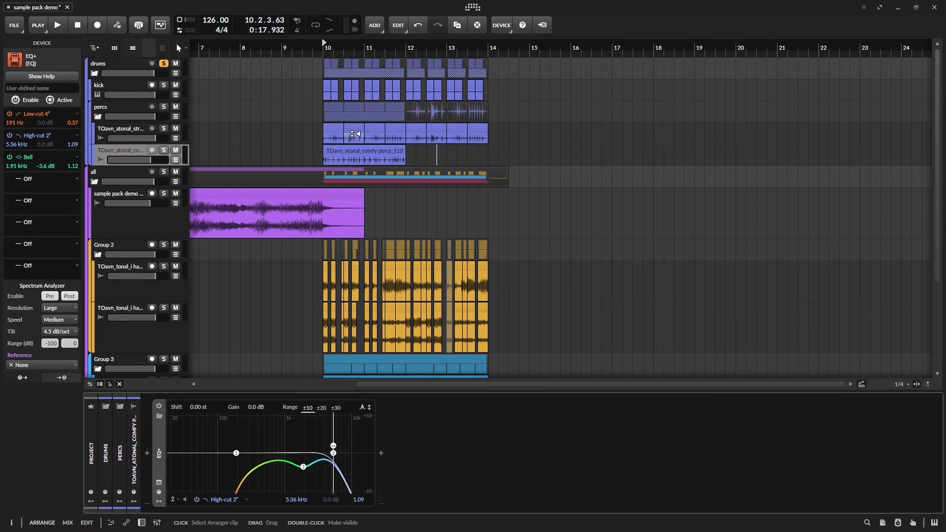
scroll(352, 133, "up", 5)
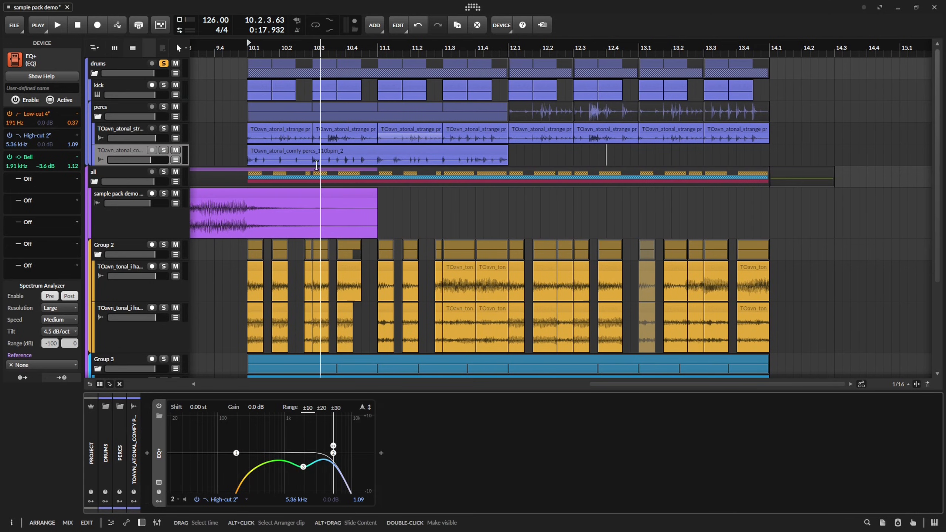
key("ctrl+s")
key("space")
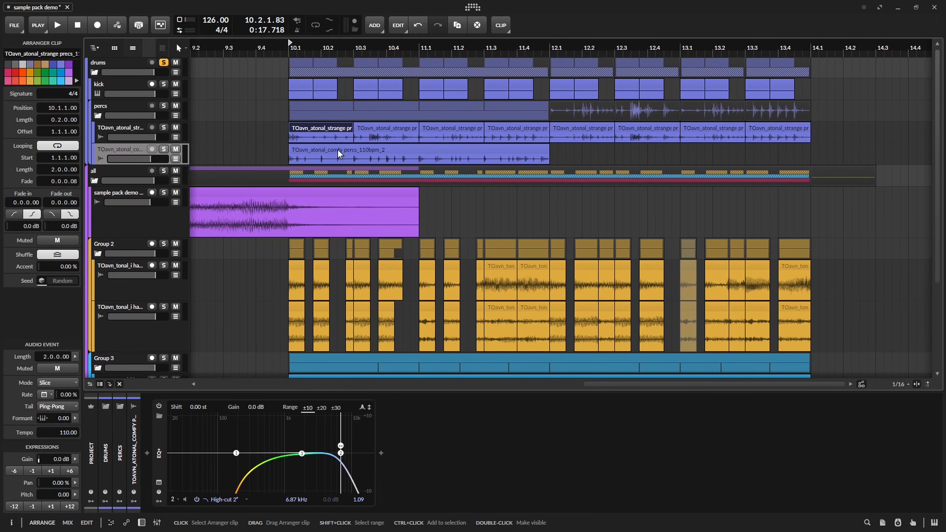
Play the drums repeatedly from 10.1 to check how the strange precs and comfy percs loops fit together.
key("space")
key("space")
key("space")
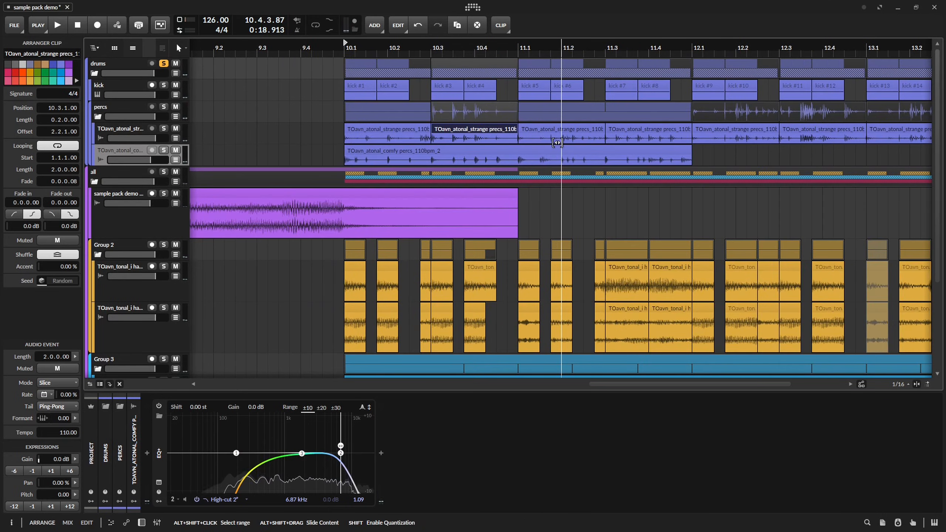
key("space")
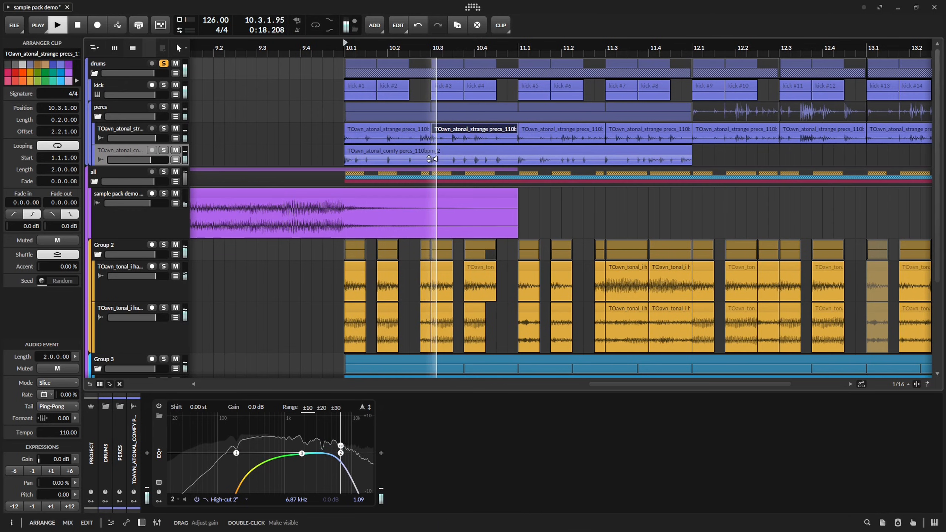
Play the drums around 10.3 and divide the comfy percs loop into half-bar clips.
left_click(430, 161)
key("space")
key("space")
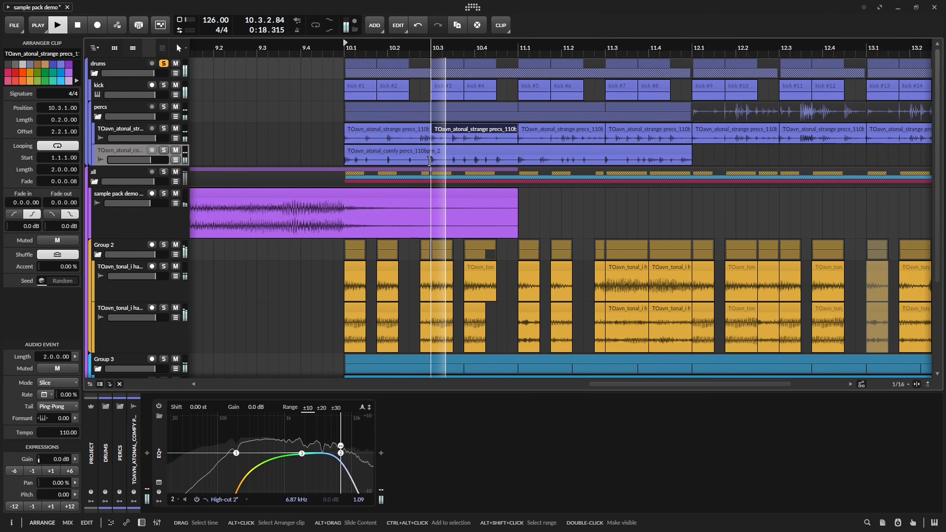
key("space")
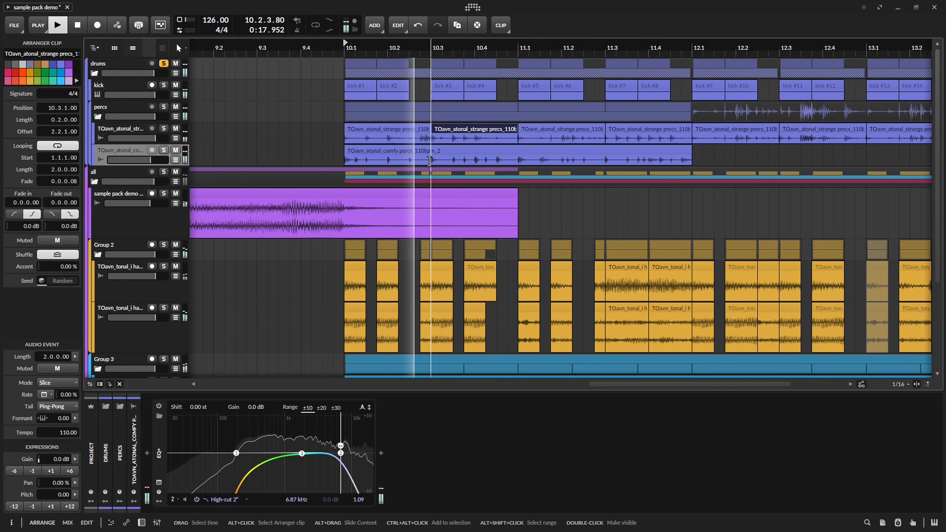
Solo the strange precs track and raise its EQ-2 low cut to 694 Hz with a Q of 0.38 during playback.
key("space")
left_click(135, 131)
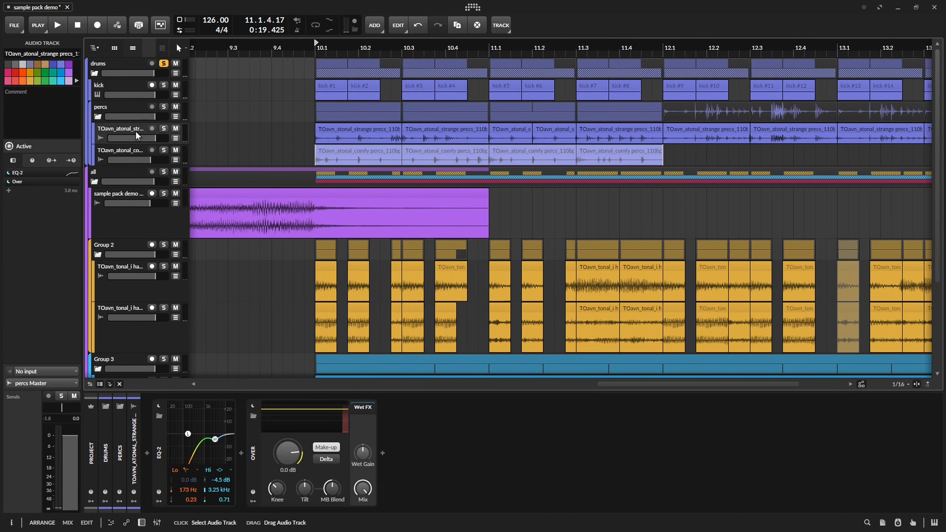
left_click(164, 129)
key("space")
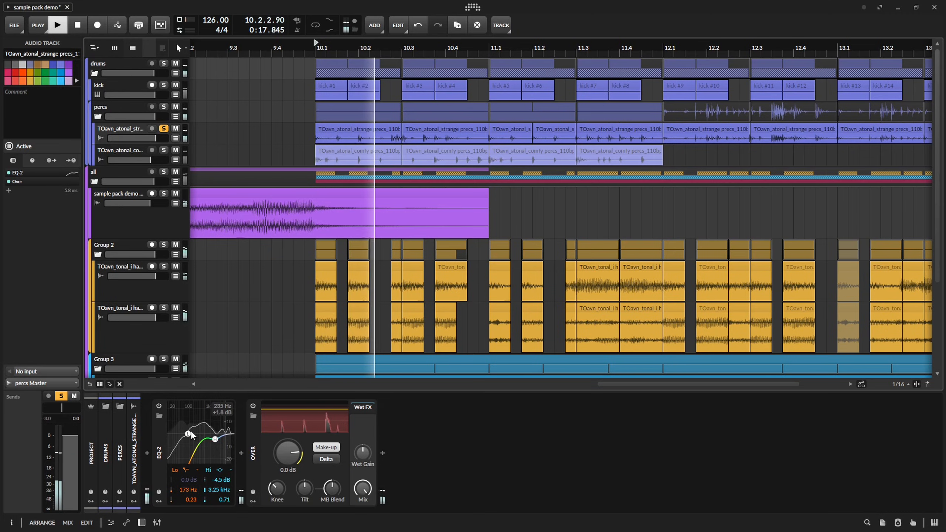
left_click_drag(190, 432, 202, 468)
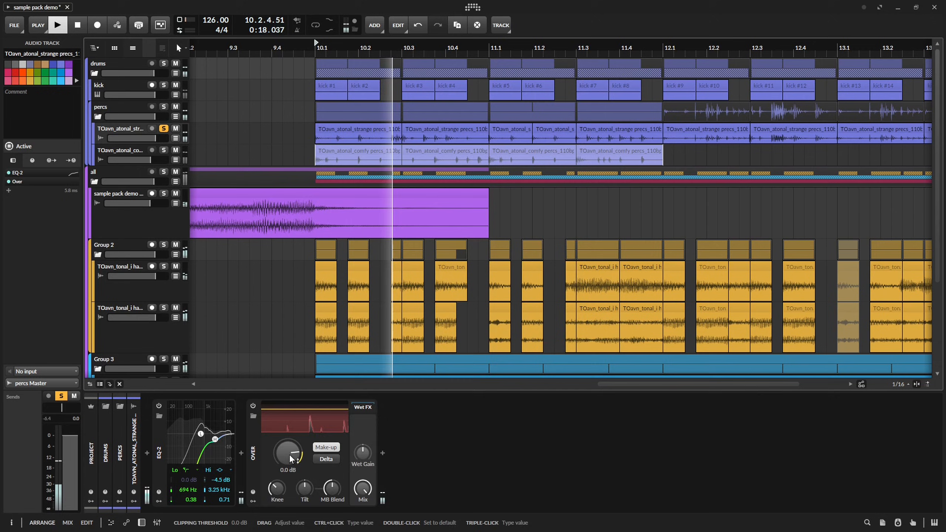
Duplicate the comfy percs clips of bars 10 and 11 so they also fill bars 12 and 13.
left_click(314, 153)
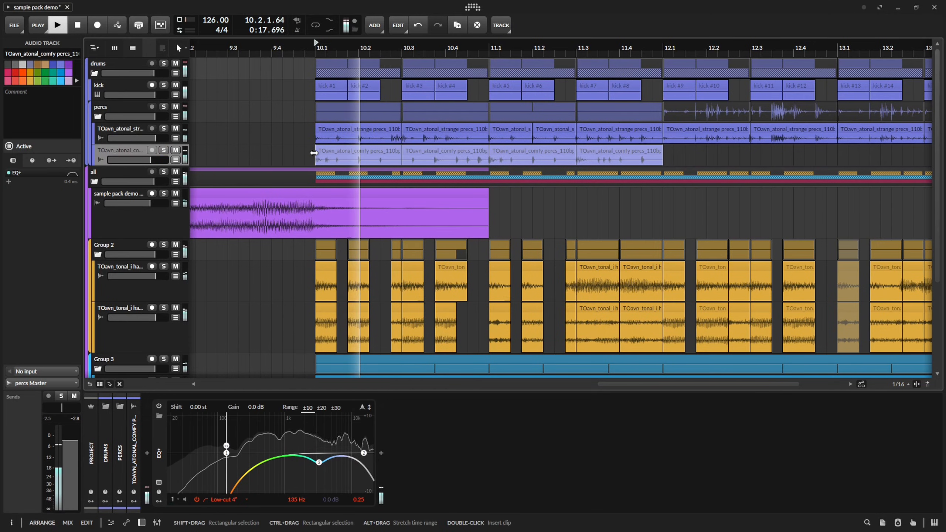
left_click(673, 154)
left_click_drag(672, 154, 511, 171)
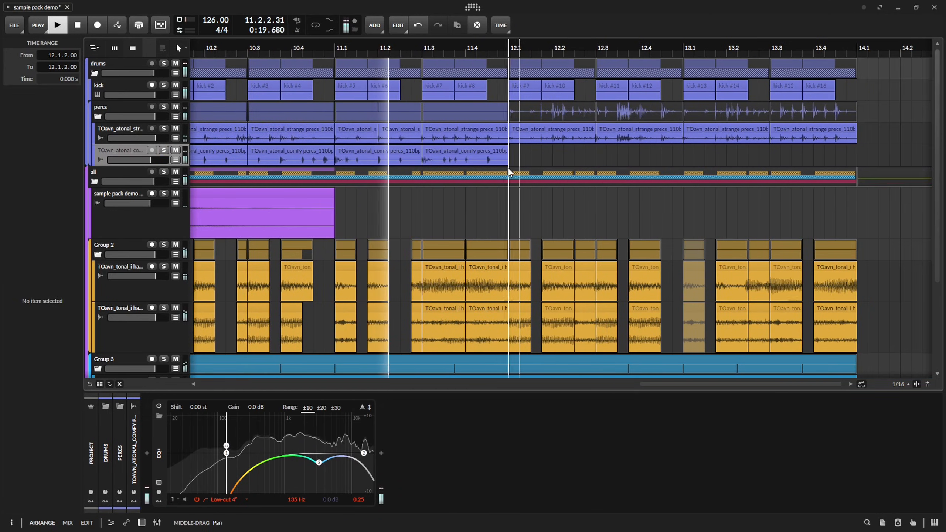
scroll(501, 173, "down", 4)
key("space")
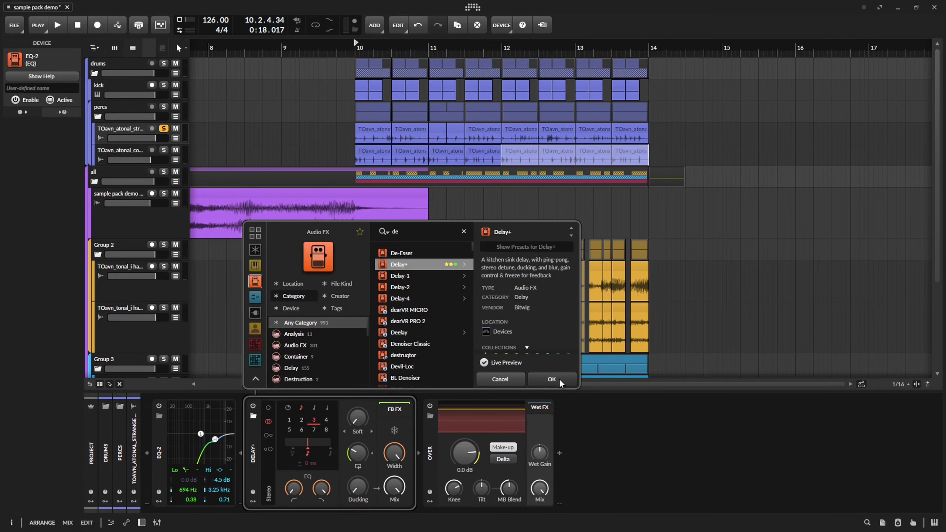
Put a Delay+ inside an FX Layer after Over on the strange precs track, add an empty second layer and save.
key("Return")
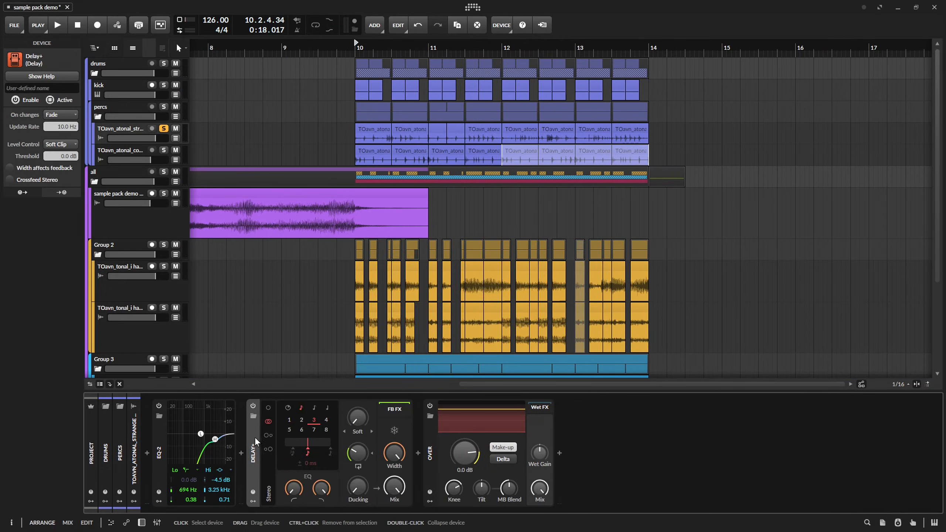
left_click_drag(254, 438, 571, 464)
key("ctrl+g")
double_click(430, 438)
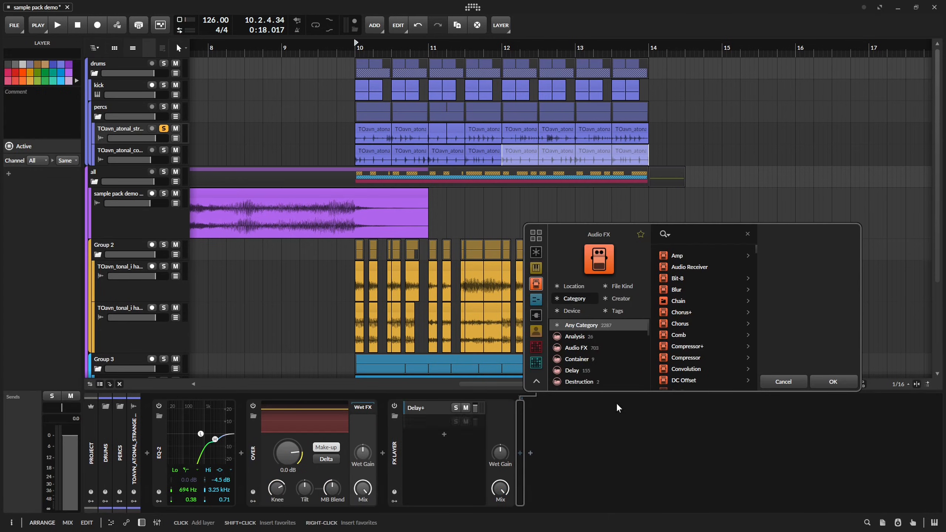
left_click(833, 382)
key("ctrl+s")
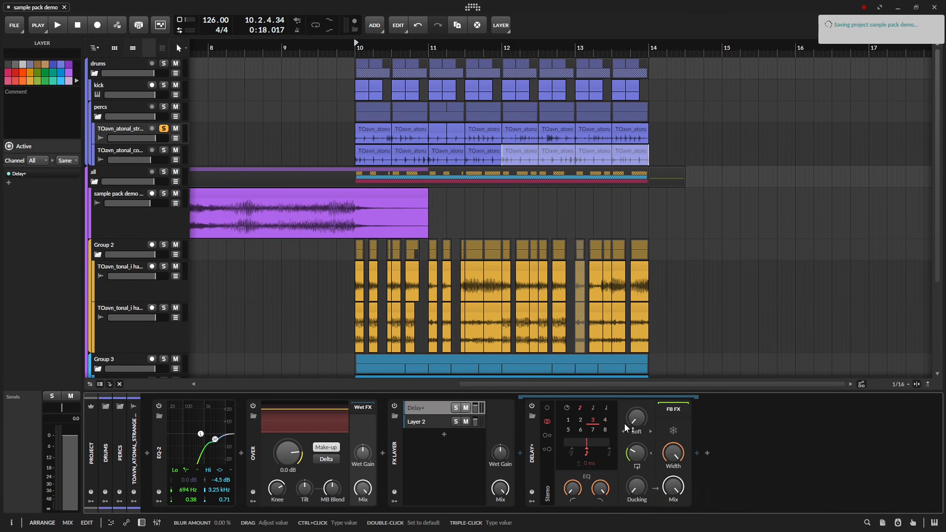
Set the Delay+ feedback to 11.8 % and its time to 8.64 ms, playing the strange precs to check the sound.
key("space")
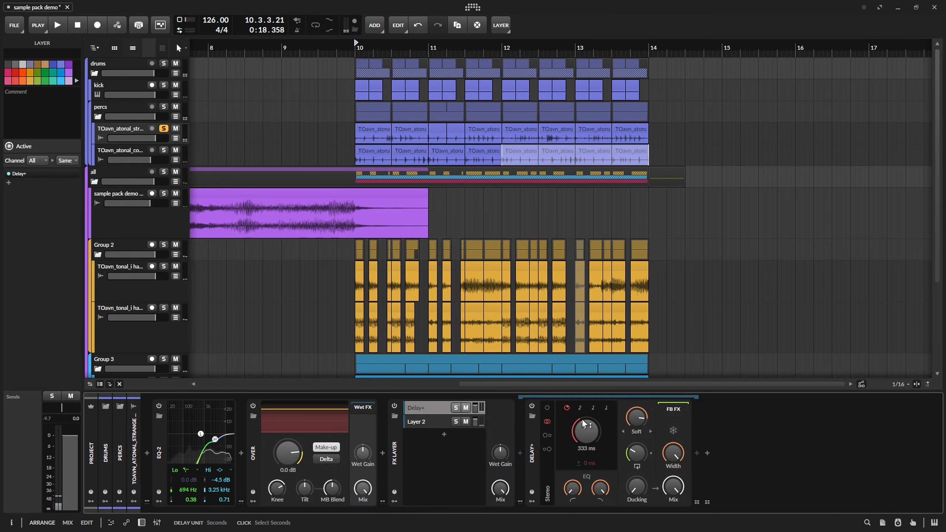
key("space")
left_click_drag(636, 453, 636, 460)
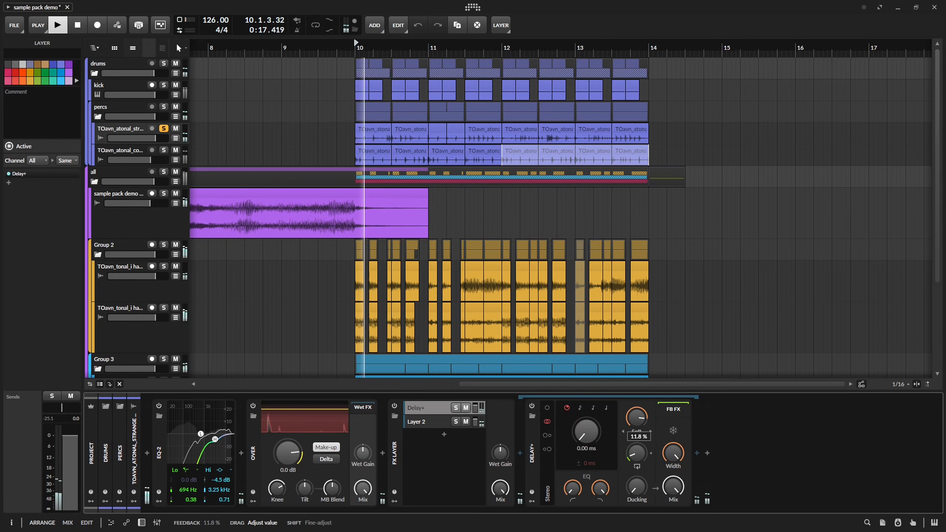
mouse_move(594, 438)
left_mouse_down()
mouse_move(594, 425)
mouse_move(593, 444)
left_mouse_up()
key("space")
key("space")
key("space")
key("space")
key("space")
key("space")
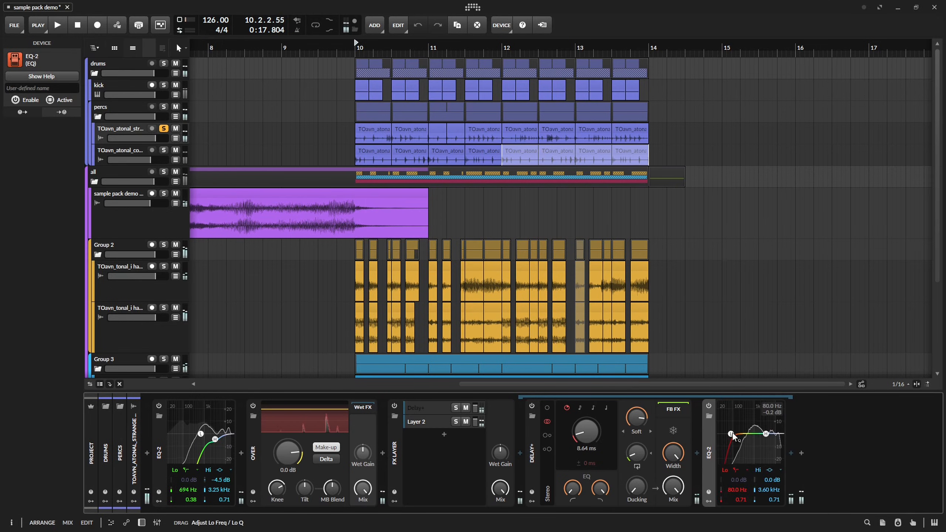
Shape the EQ-2 behind the Delay+ with a low cut at 305 Hz and a 4-pole low-pass at 14.4 kHz.
left_click_drag(753, 488, 743, 481)
right_click(766, 434)
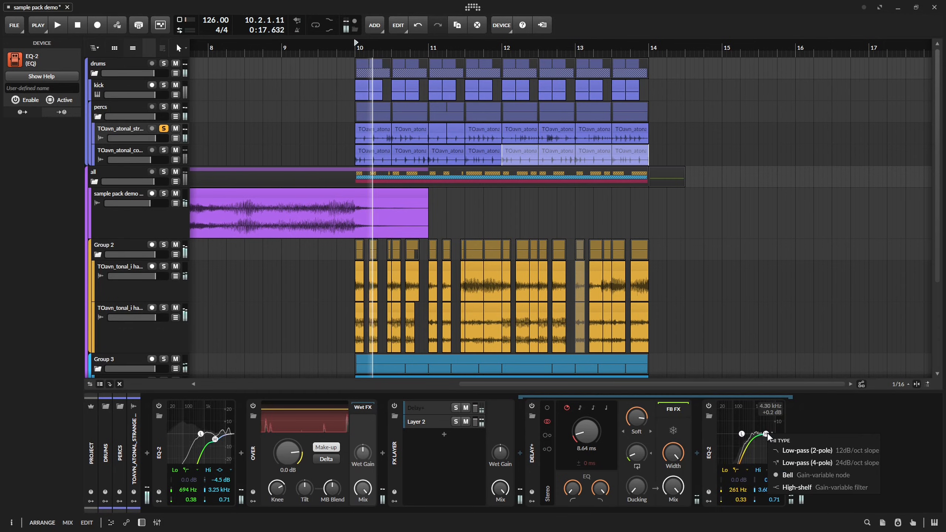
left_click(791, 461)
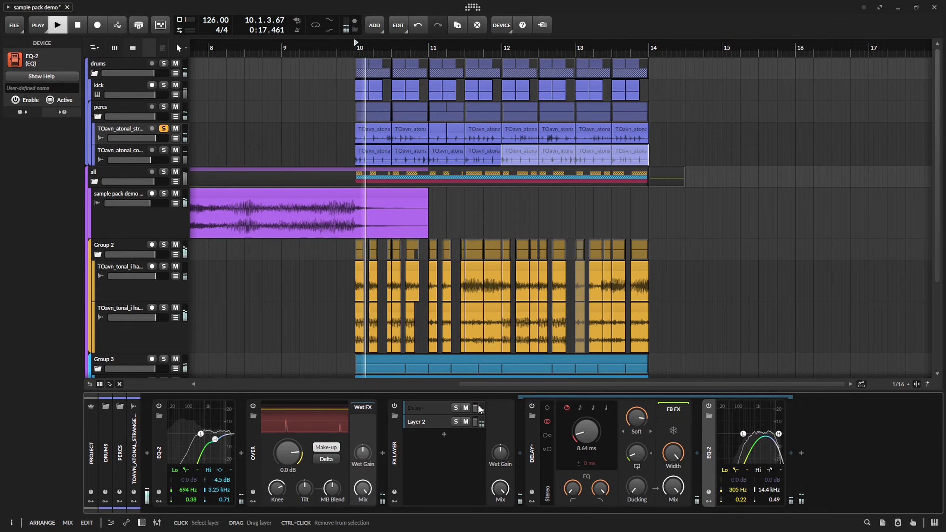
key("space")
Adjust the Delay+ layer's volume, unsolo the strange precs track to play the full mix, and save the project.
left_click_drag(475, 408, 476, 408)
left_click(164, 128)
key("space")
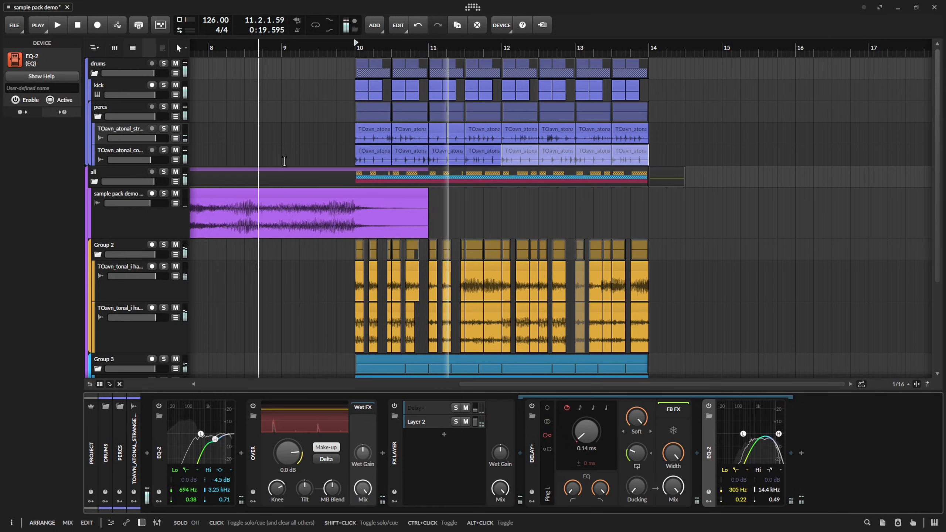
key("space")
key("ctrl+s")
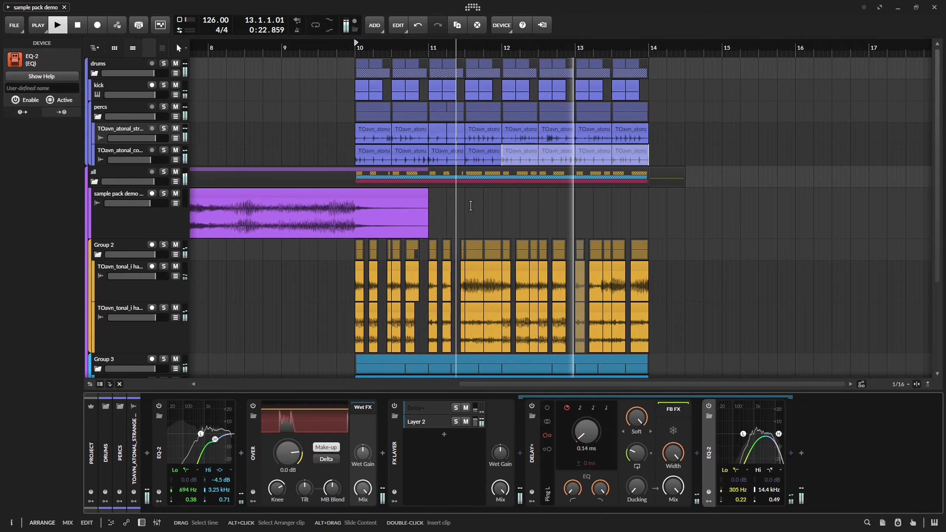
Hide the device panel, add an instrument track at the end of Group 2 and save the project.
left_click_drag(492, 223, 423, 224)
key("d")
key("space")
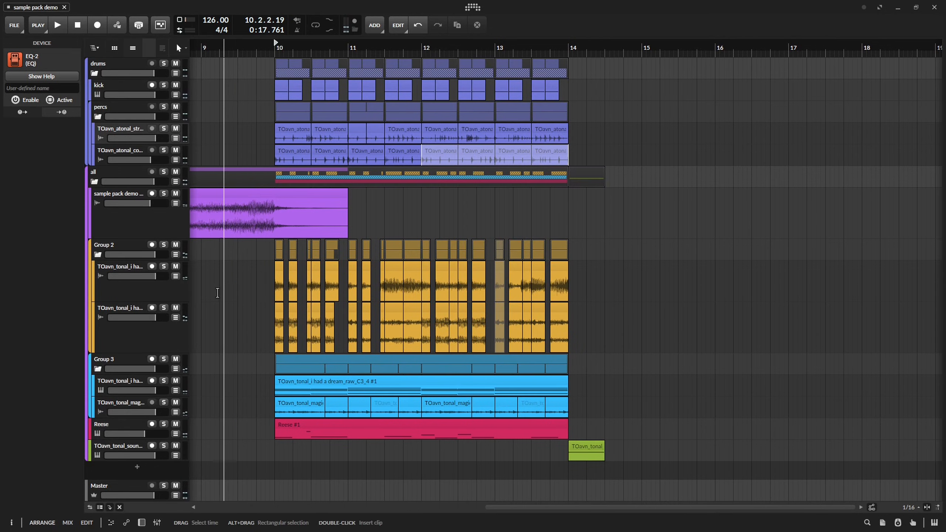
key("ctrl+t")
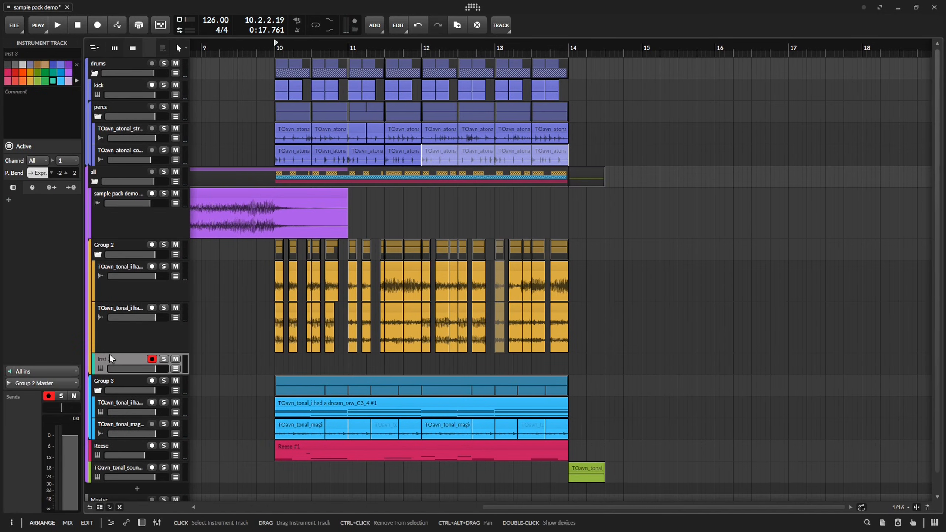
key("ctrl+s")
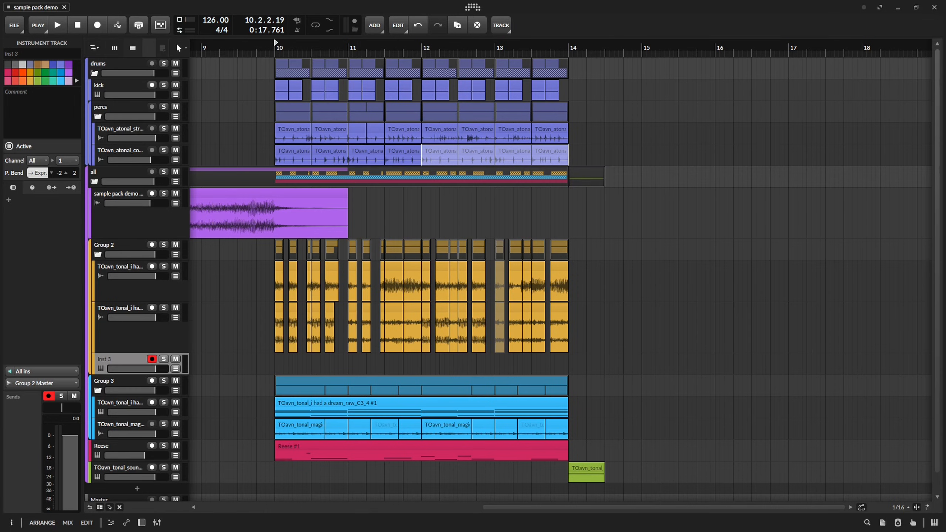
Add an audio track after the sound-cluster fill's track and place an atonal artifact sample on it just before bar 14.
left_click_drag(615, 422, 551, 407)
left_click(101, 460)
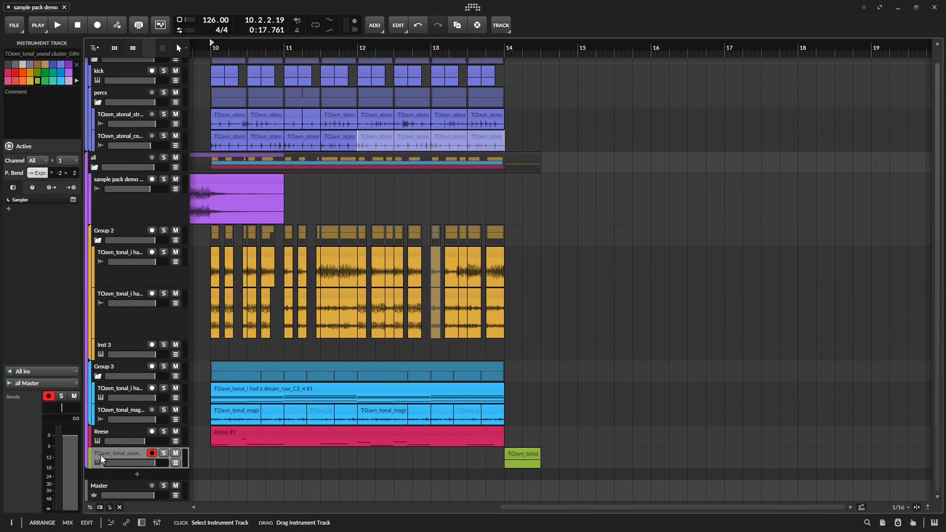
key("ctrl+t")
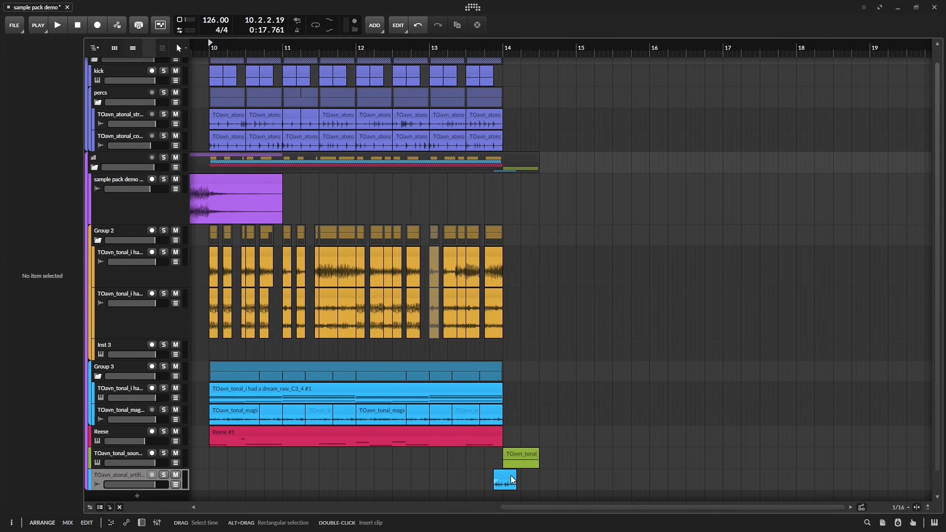
left_click(522, 461)
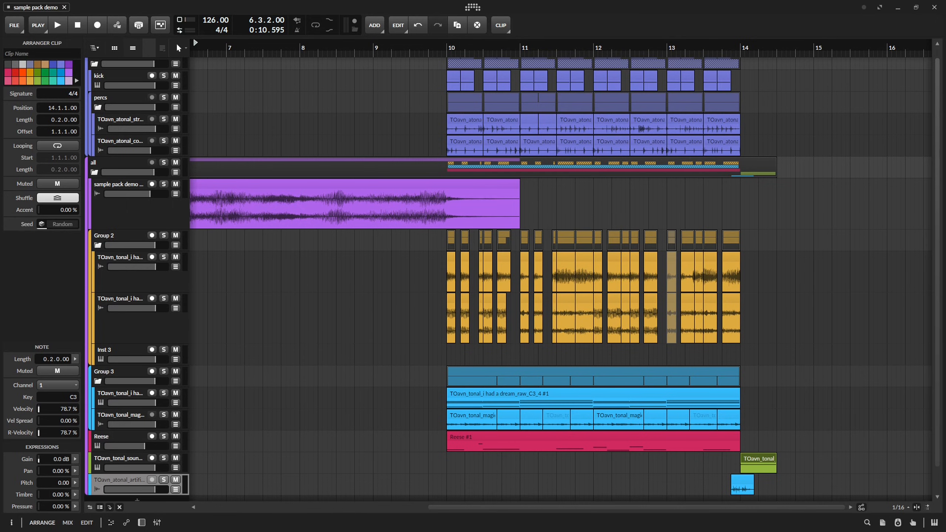
Place the A#maj sound cluster sample on the empty Group 2 track, solo the track and set the clip's pitch to -3.00.
left_click_drag(578, 337, 538, 333)
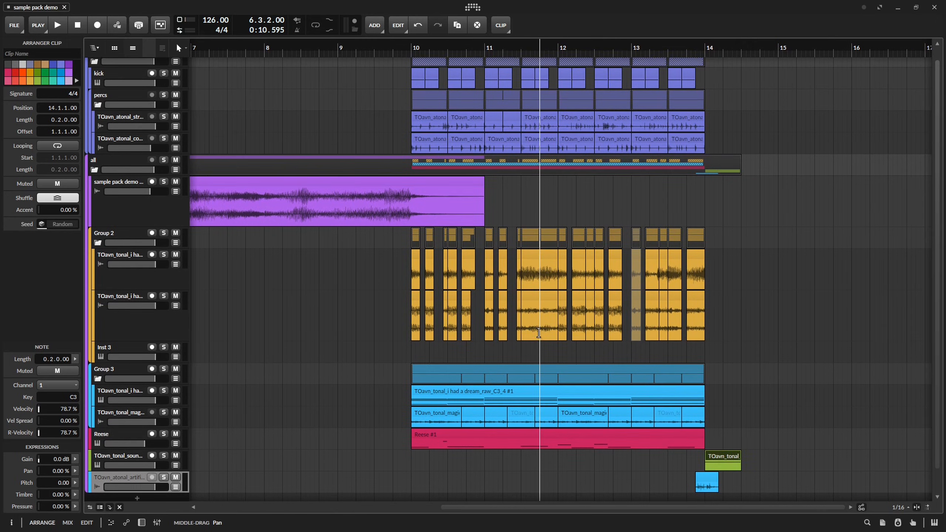
left_click_drag(942, 361, 429, 346)
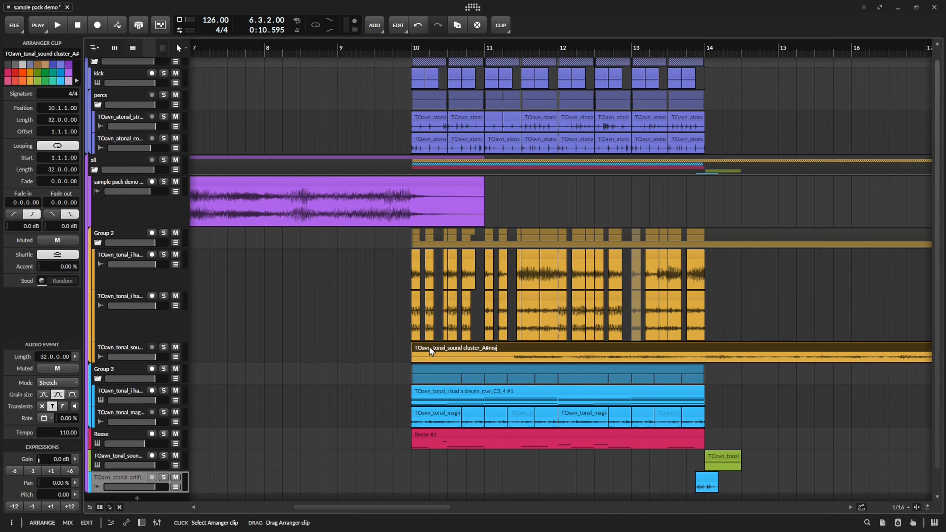
key("space")
left_click(164, 347)
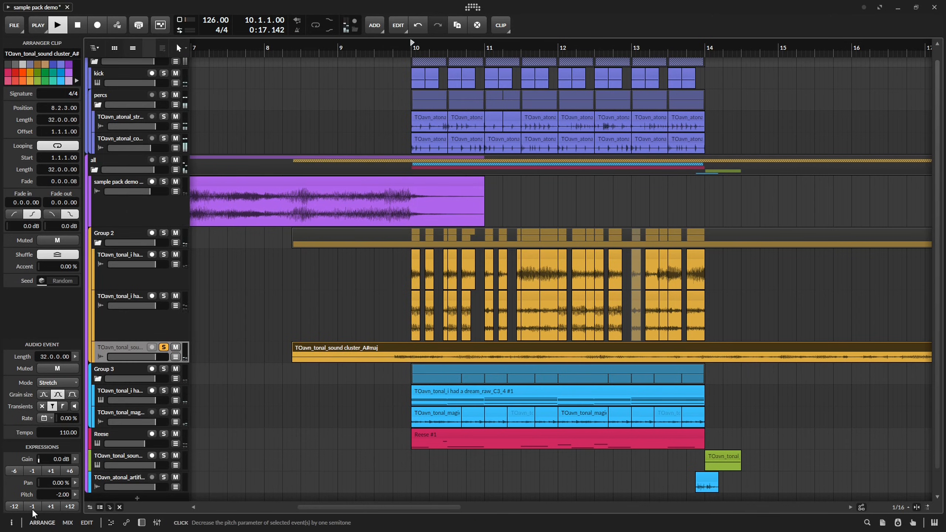
left_click(32, 506)
left_click(32, 506)
left_click(32, 506)
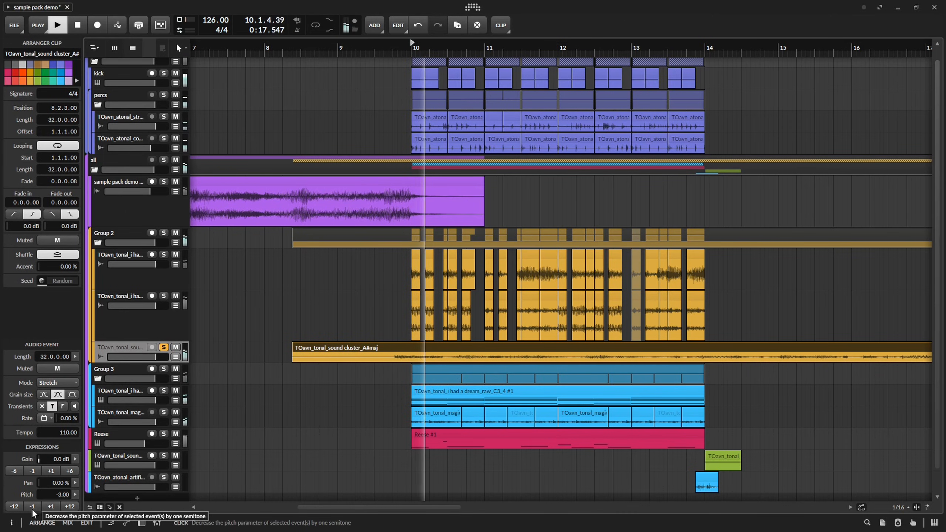
Add a Bit-8 behind the EQ-2 on the sound cluster track and set its clock to 8.07 kHz while playing.
key("d")
left_click(401, 454)
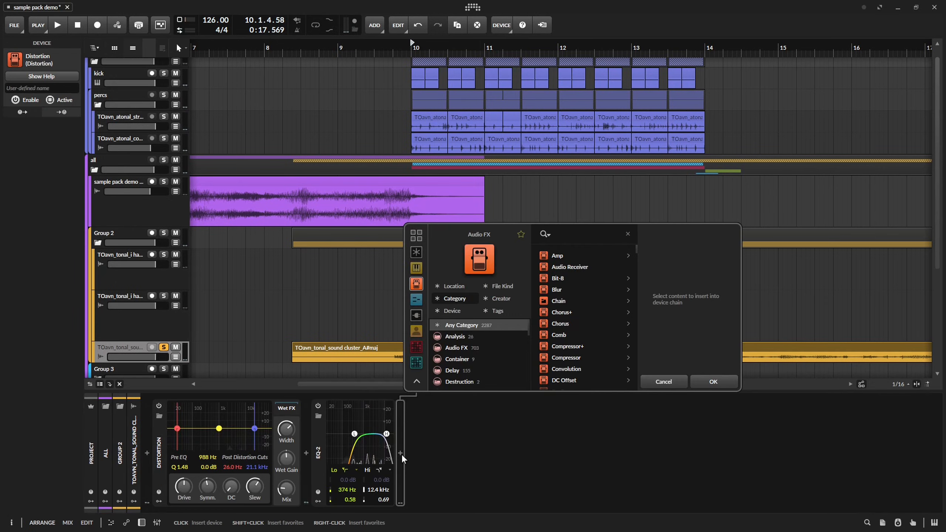
type("bit")
key("Down")
key("Return")
key("space")
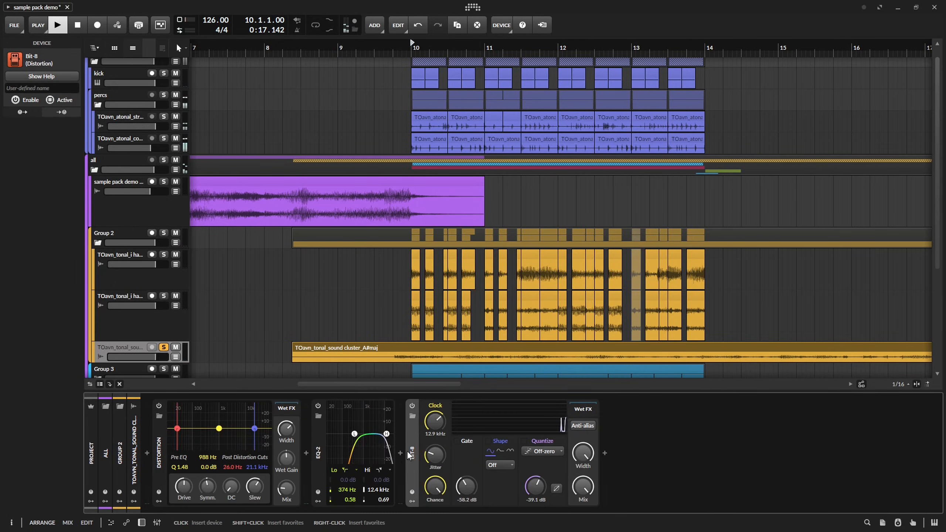
left_click_drag(438, 423, 438, 442)
key("space")
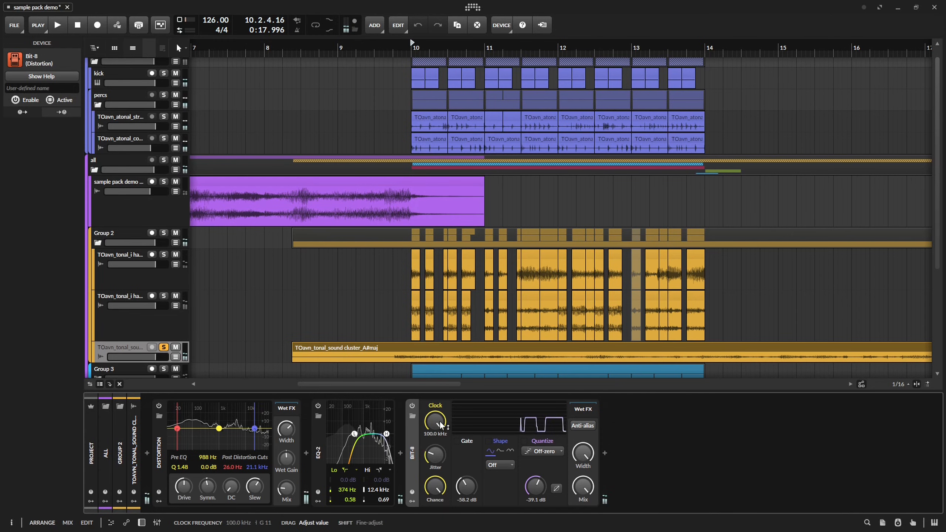
key("space")
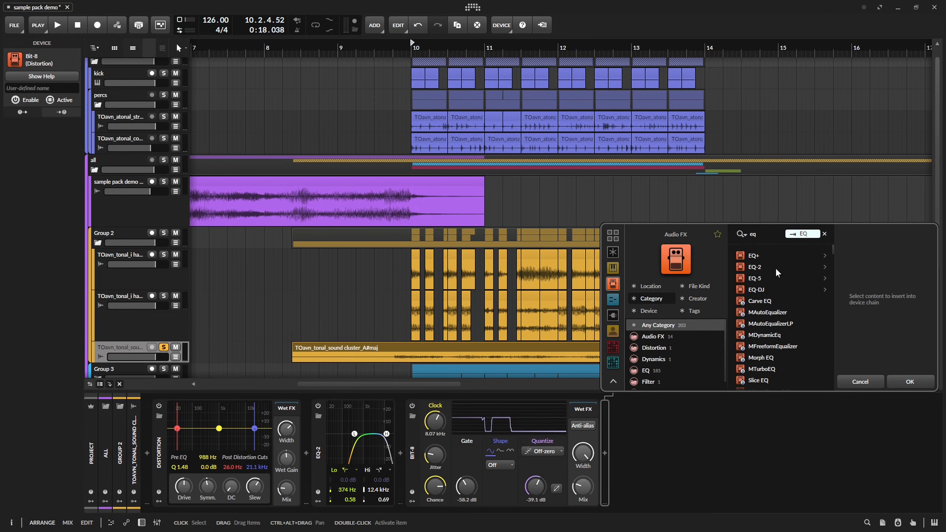
Add a second EQ-2 behind the Bit-8 and give it a low cut at 192 Hz.
left_click(776, 268)
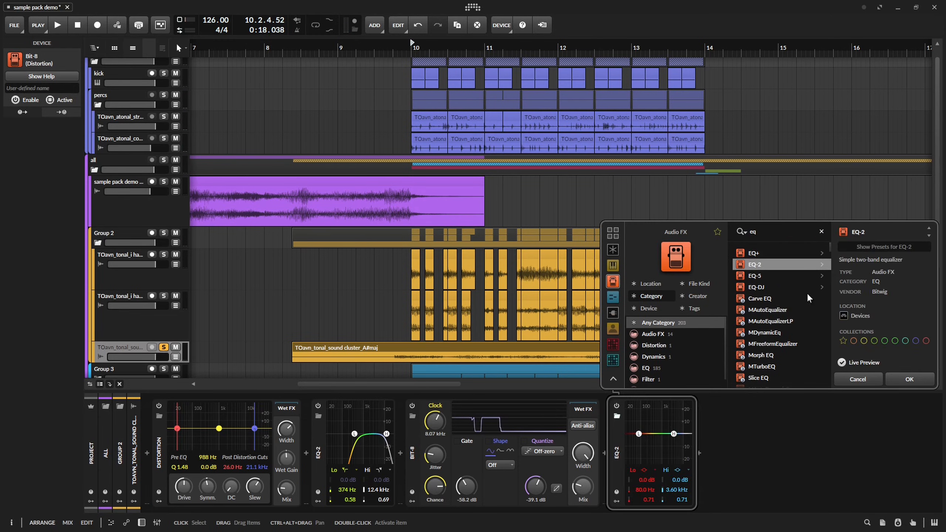
left_click(909, 379)
key("space")
right_click(639, 434)
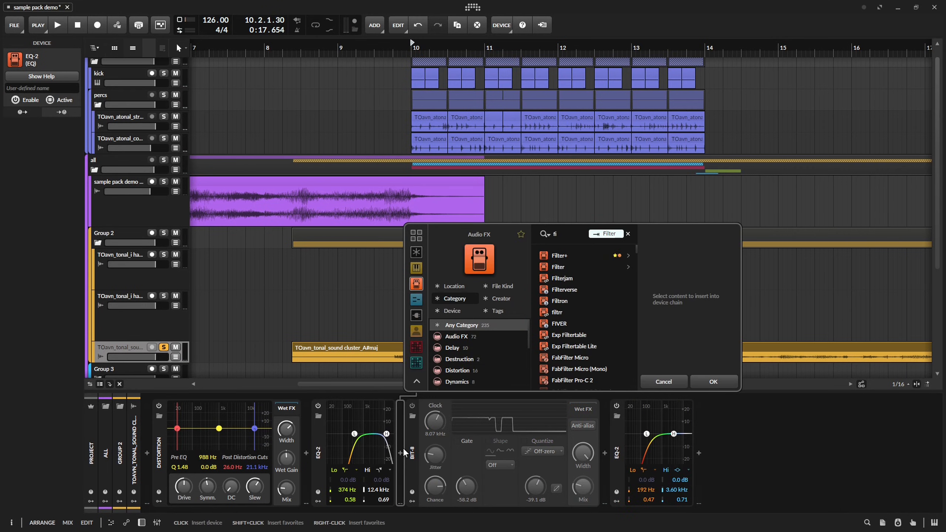
Try a Filter+ between the first EQ-2 and the Bit-8, playing the result.
key("Down")
key("Return")
key("space")
Set the last EQ-2's high cut to 10.6 kHz and play the soloed sound cluster.
key("space")
left_click_drag(841, 434, 852, 437)
key("space")
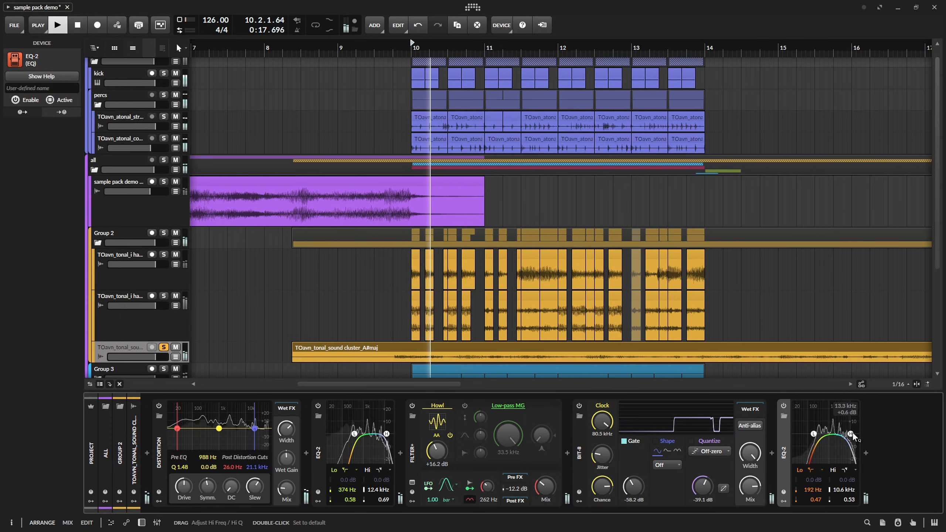
key("space")
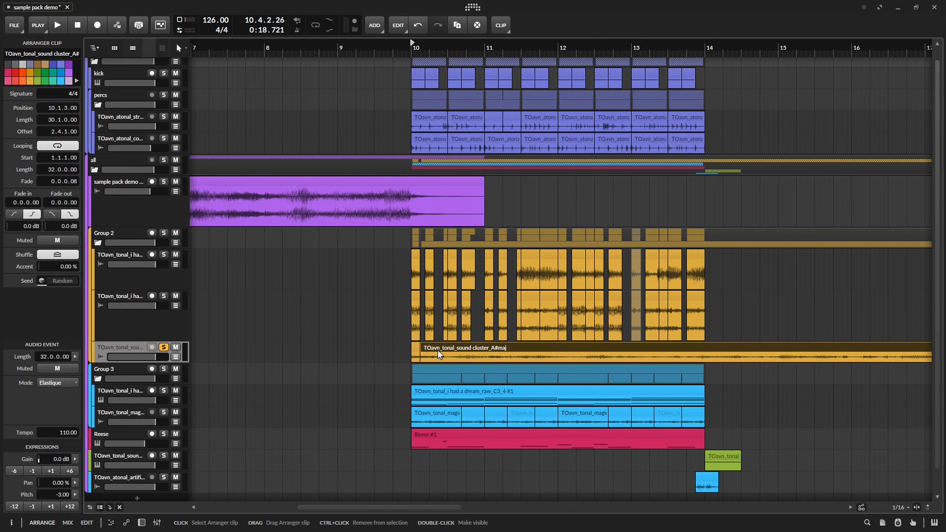
Delete the sound cluster audio after 10.1.3, keeping only the short piece at bar 10.
key("Delete")
scroll(425, 351, "up", 3, "ctrl")
scroll(351, 268, "down", 3, "ctrl")
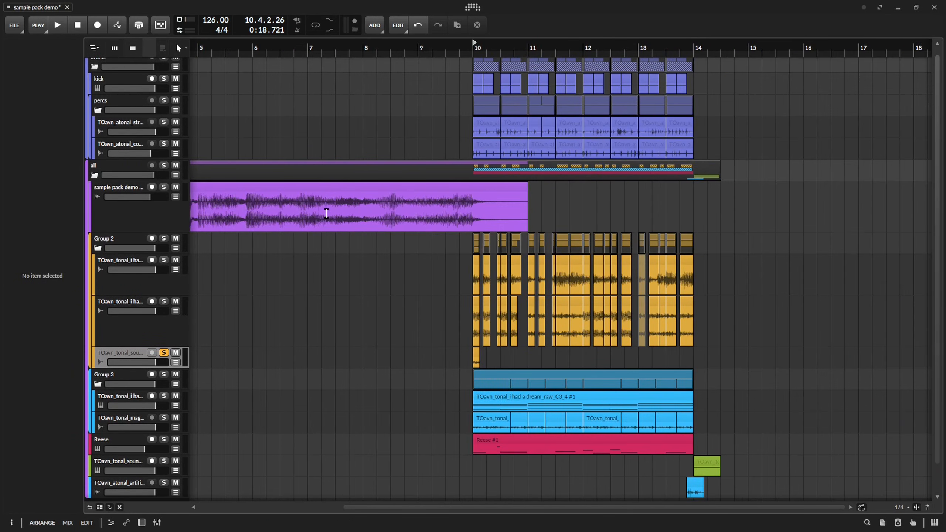
scroll(494, 311, "down", 1)
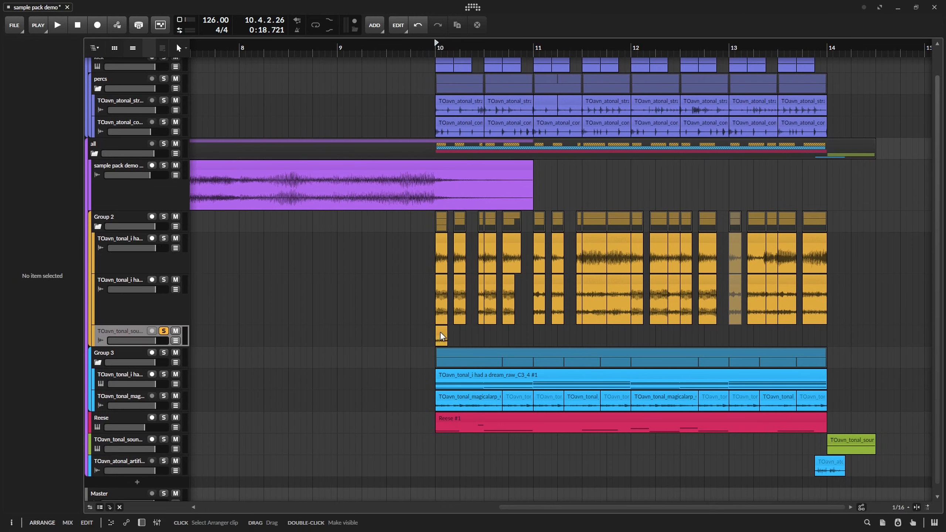
Open the short sound cluster clip in the detail editor and slide its audio event to another passage, playing Group 2 soloed.
left_click(442, 337)
scroll(457, 333, "up", 3, "ctrl")
scroll(505, 313, "down", 6, "ctrl")
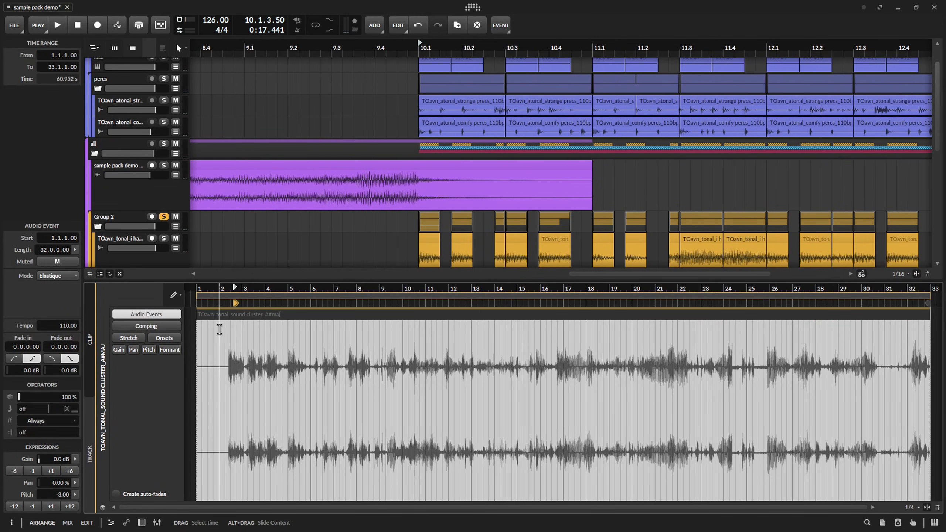
key("space")
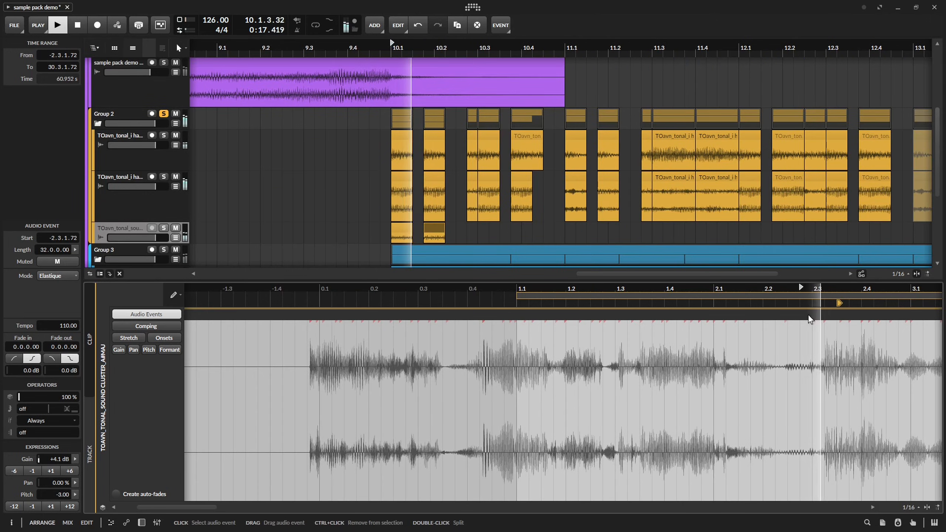
key("space")
left_click_drag(874, 311, 739, 312)
key("space")
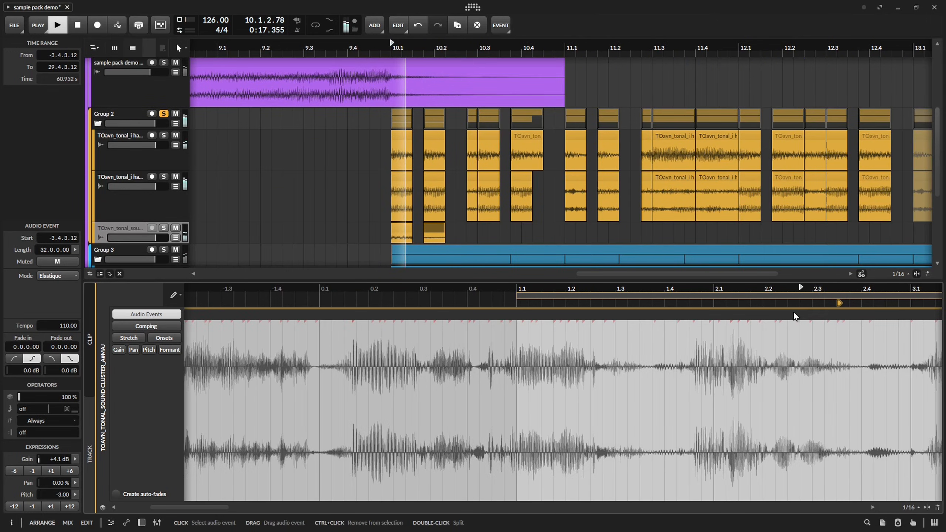
key("space")
Extend the sound cluster pattern with a clip at 10.2.3 and further chops, sliding the audio inside them and listening.
left_click_drag(866, 312, 749, 315)
key("space")
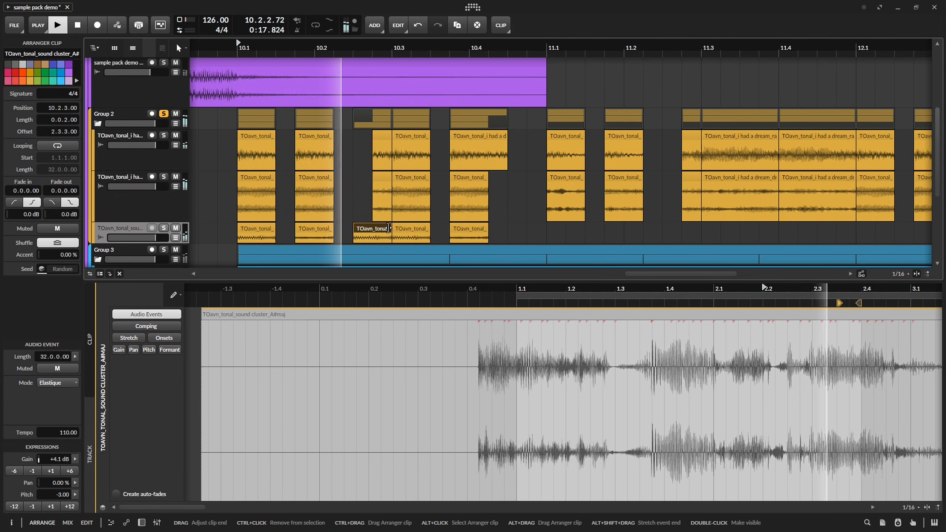
key("space")
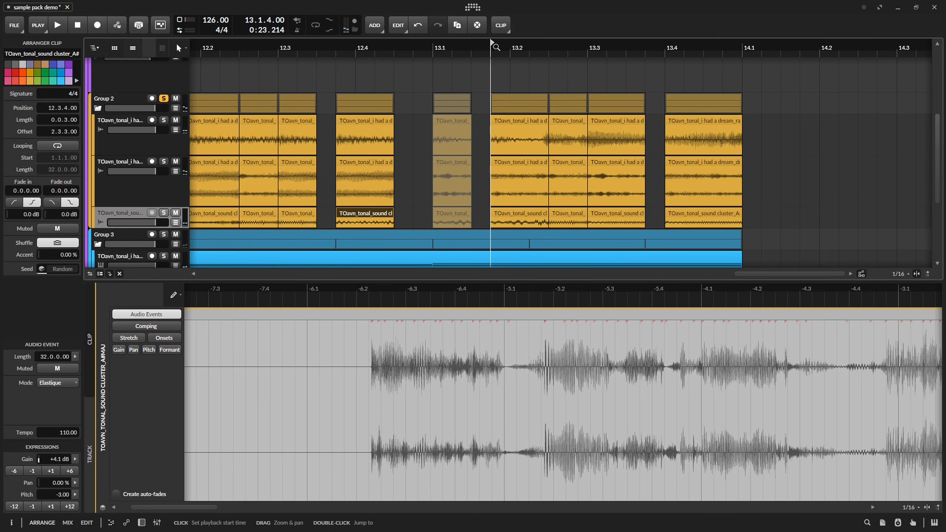
Fill the sound cluster track with clips matching the Group 2 chops up to bar 14, play them and save the project.
key("space")
scroll(525, 165, "down", 3)
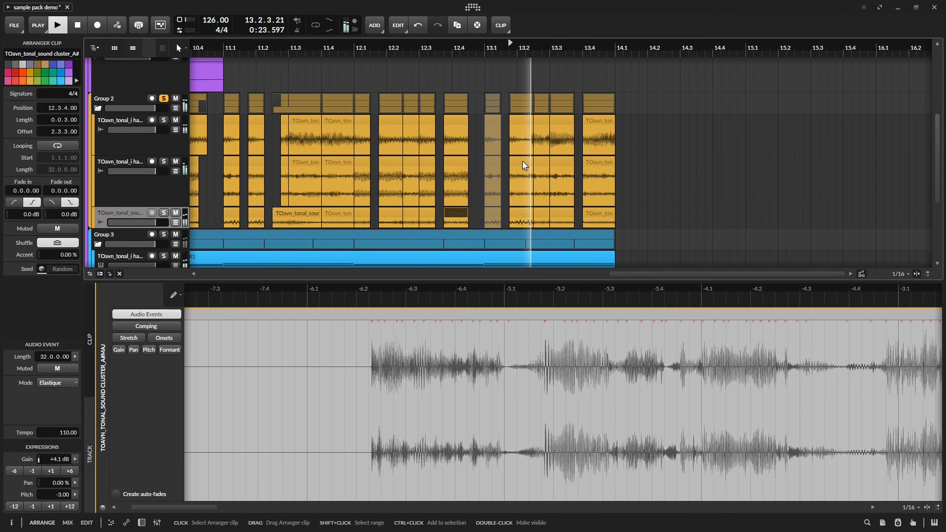
left_click_drag(459, 182, 615, 179)
scroll(565, 179, "down", 4)
key("space")
scroll(507, 193, "up", 1)
key("space")
scroll(492, 198, "up", 2)
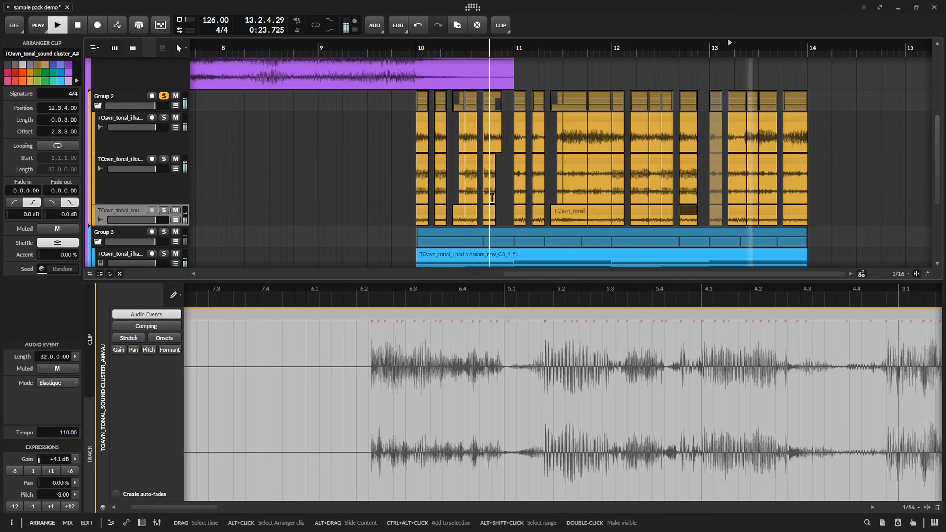
left_click(817, 213)
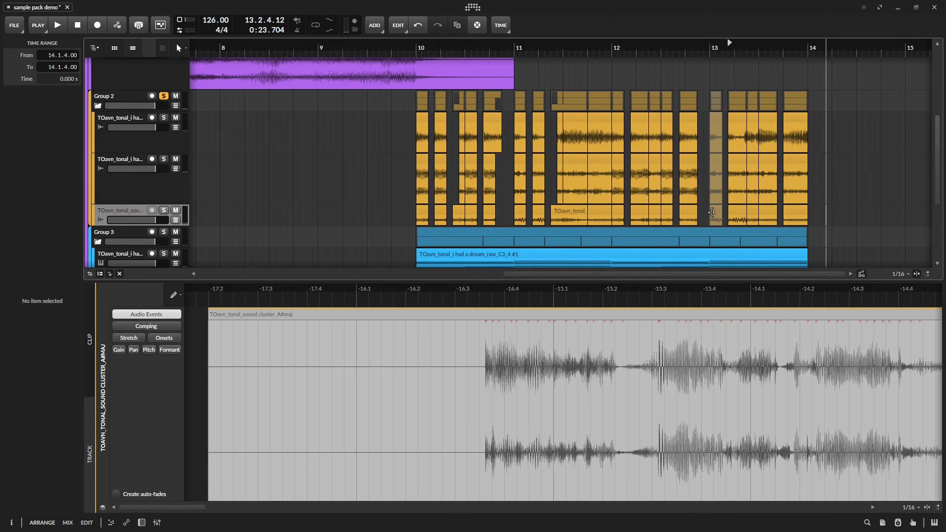
key("ctrl+s")
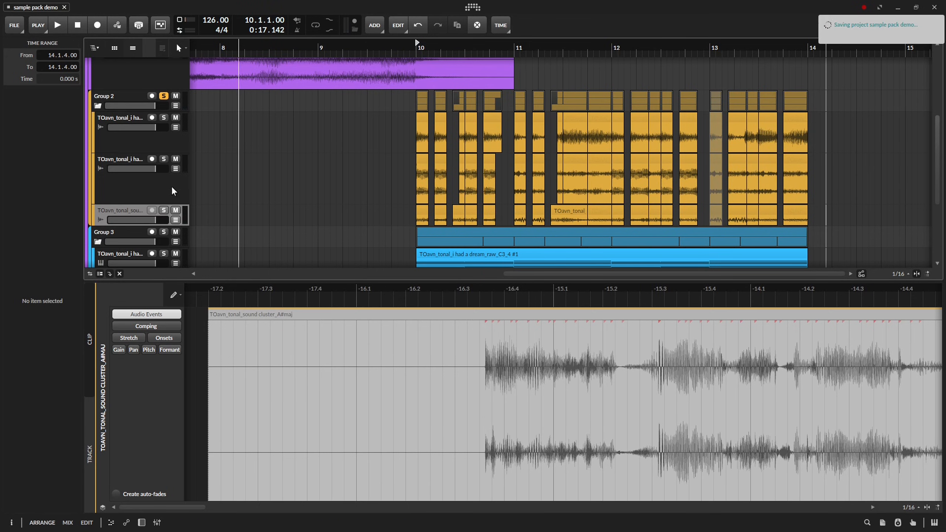
Unsolo Group 2 to play the full mix and show the sound cluster track's devices.
left_click(163, 96)
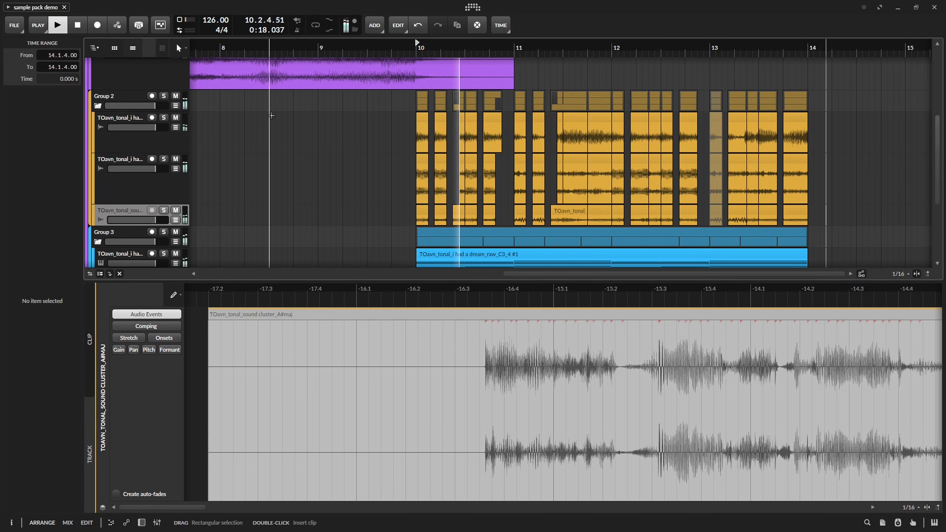
key("d")
left_click_drag(522, 182, 407, 219)
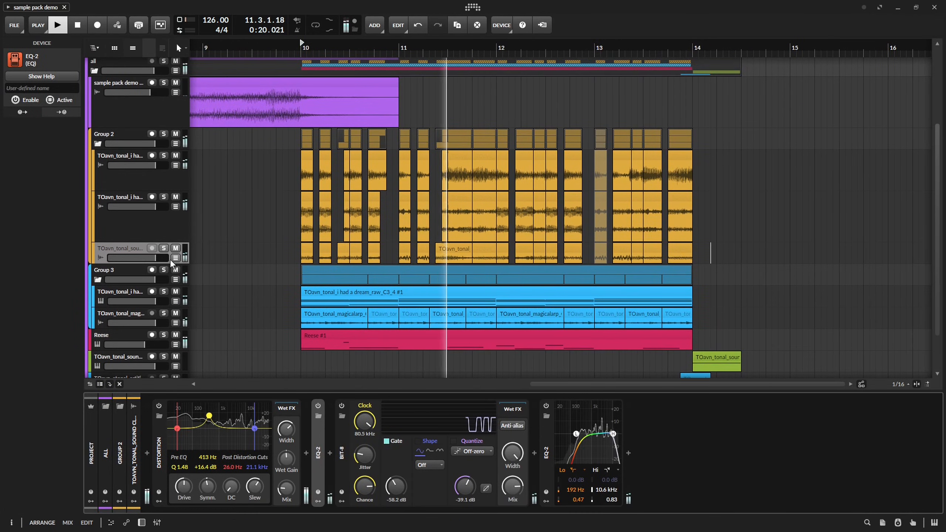
Solo the comfy percs track, play it and show its devices.
left_click_drag(290, 226, 290, 325)
key("space")
left_click(164, 139)
key("space")
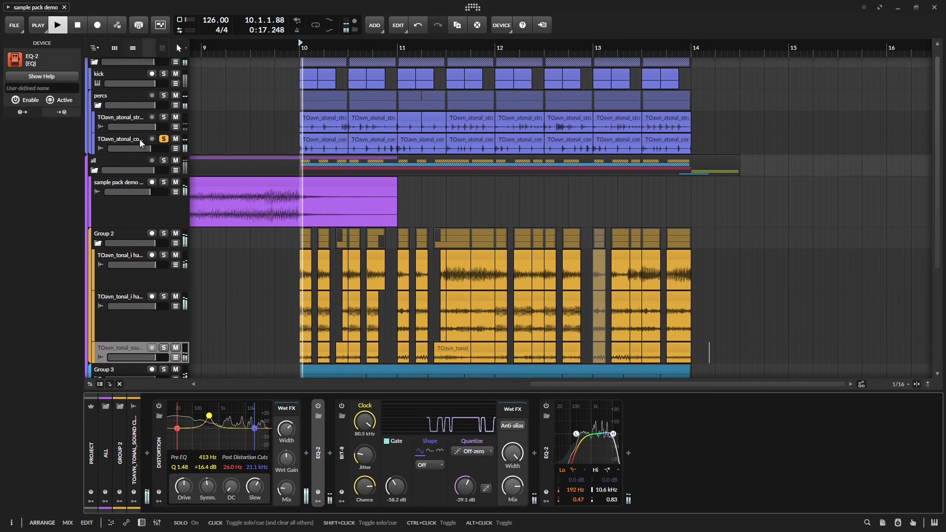
left_click(139, 139)
key("space")
Add a Convolution reverb behind the EQ+ on the comfy percs track.
left_click(381, 453)
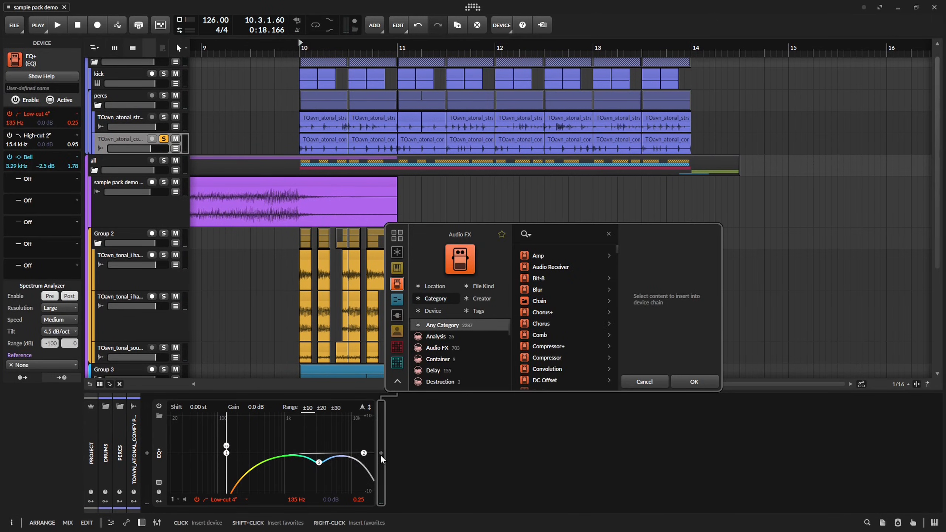
type("conv")
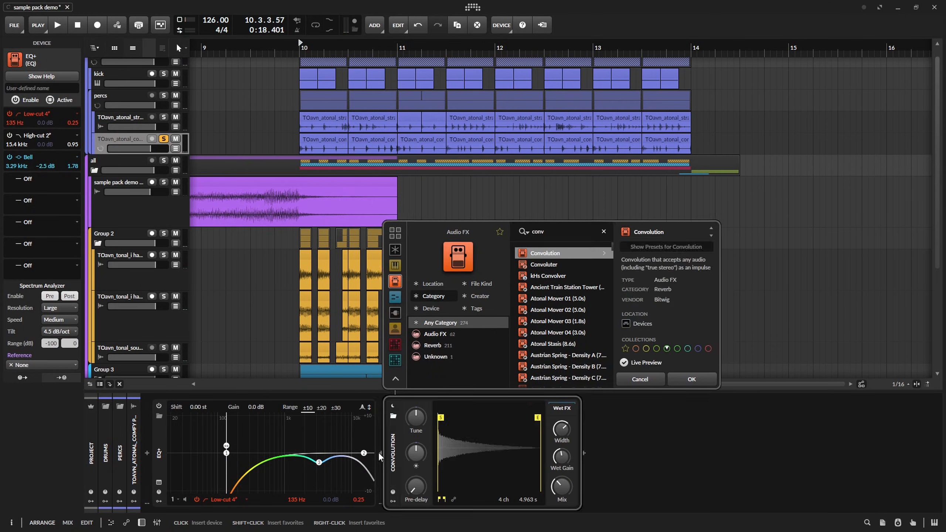
key("Return")
Load the Rev480 - Very Small Room studio impulse into the Convolution and adjust its mix while playing.
key("space")
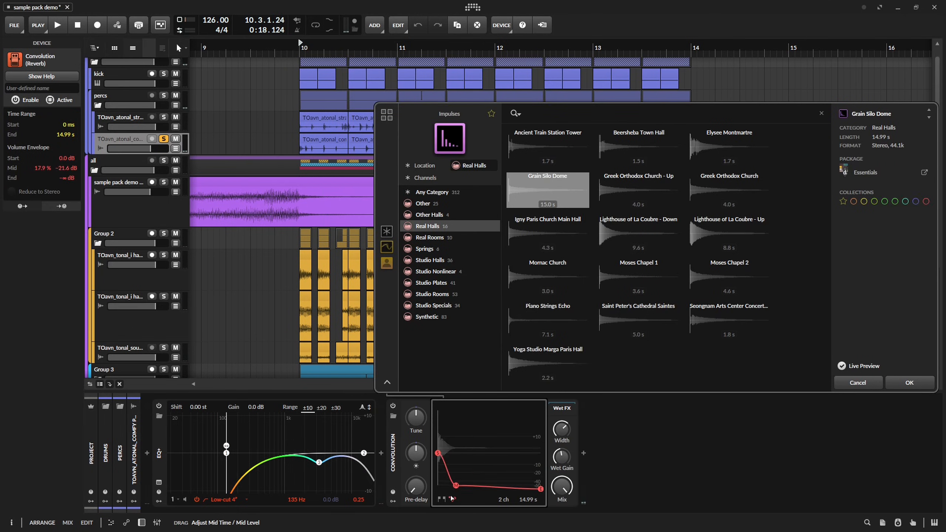
key("space")
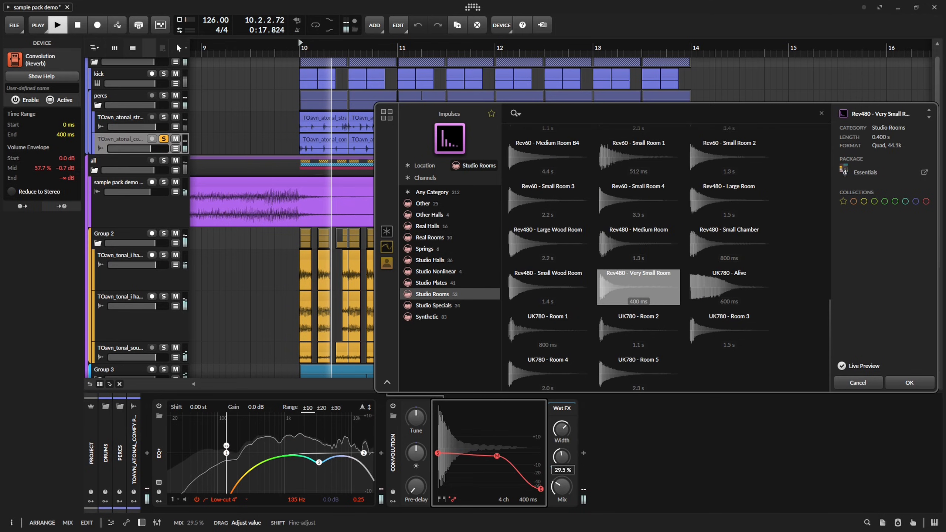
left_click_drag(562, 486, 562, 484)
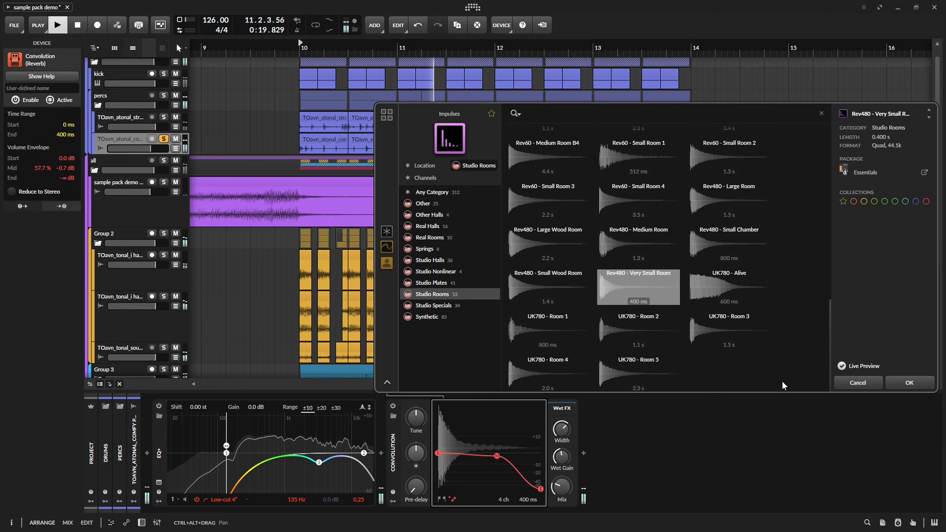
left_click(909, 383)
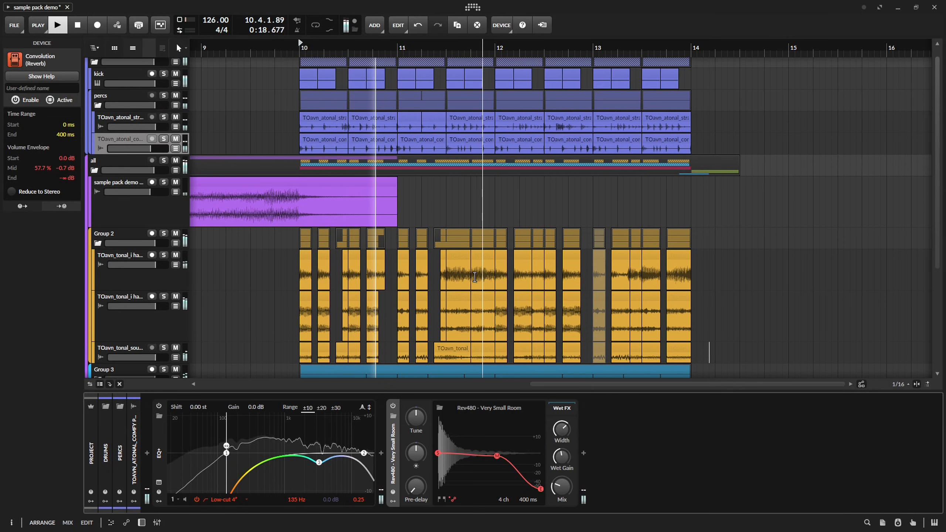
Check the comfy percs reverb in the full mix and add a Peak Limiter behind the Convolution.
scroll(474, 217, "down", 3)
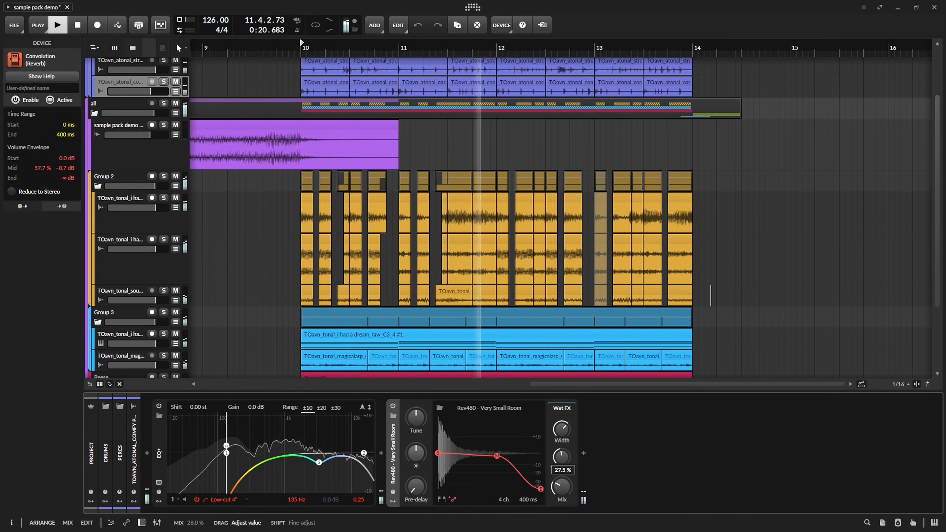
key("d")
key("space")
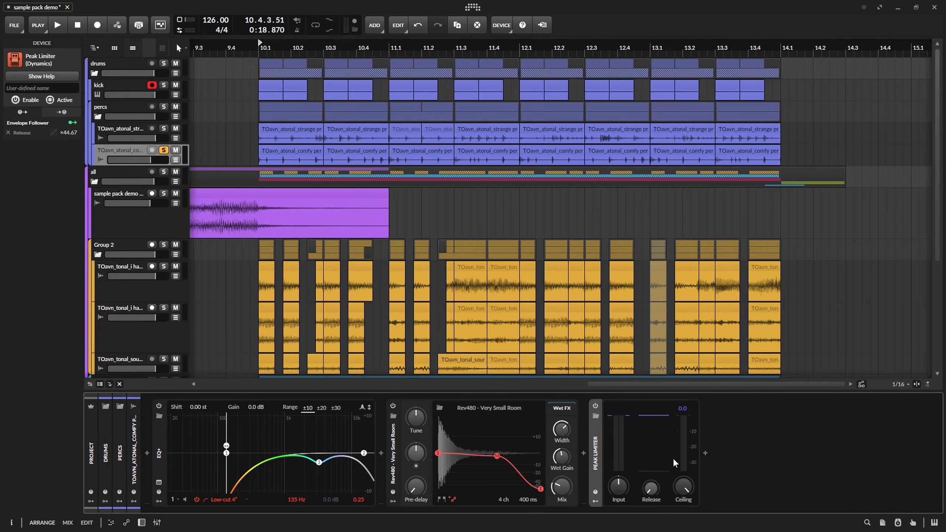
Play the soloed comfy percs track and raise its Peak Limiter input.
key("space")
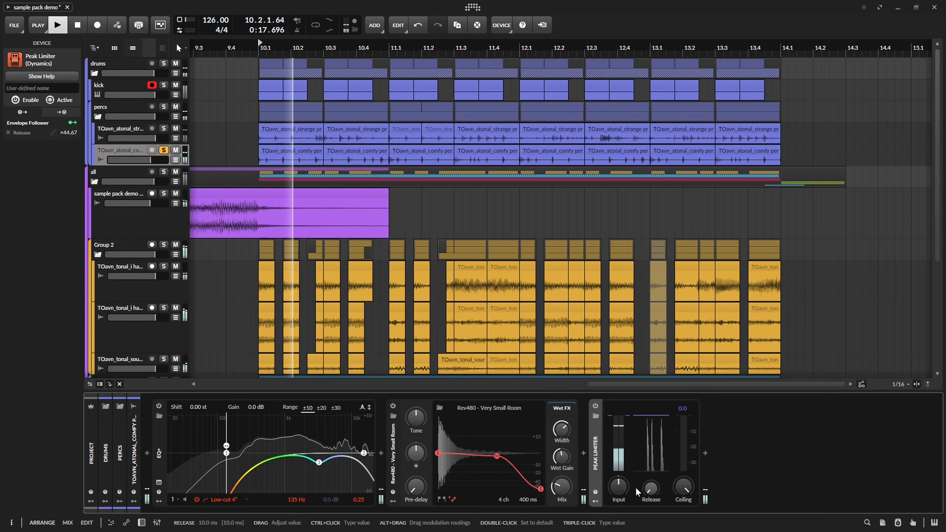
left_click_drag(618, 486, 618, 466)
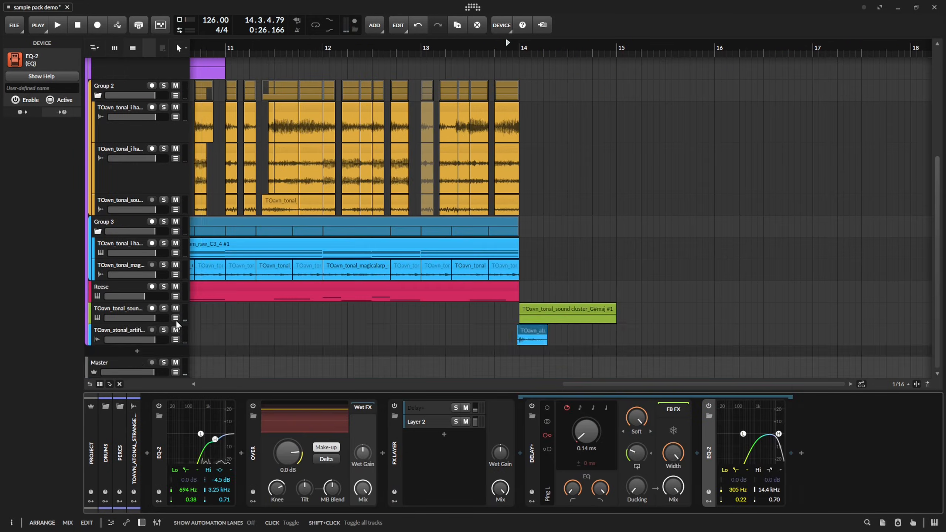
Set the Note Repeats Rate automation point at 15.1.1 on the green sound cluster track to 3.50 and play it.
scroll(515, 255, "down", 3)
left_click_drag(582, 309, 582, 305)
key("space")
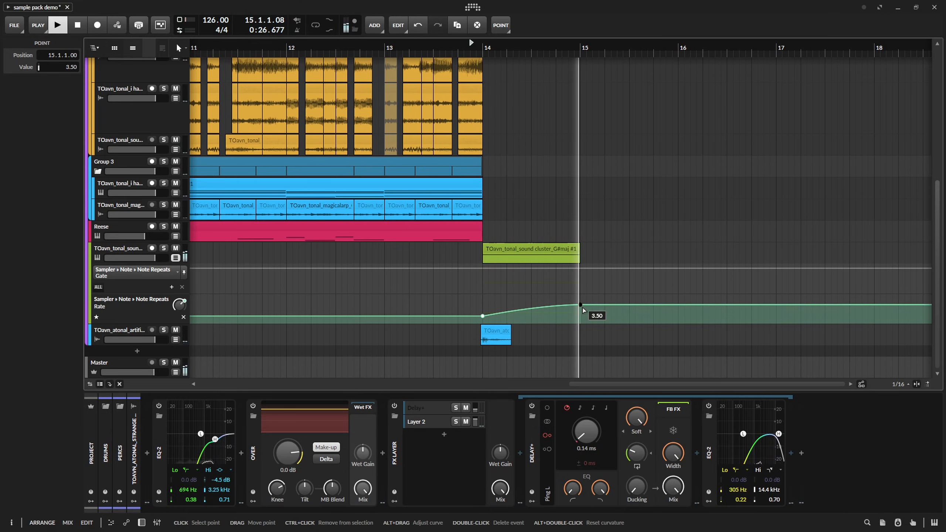
Insert a Delay+ in the sound cluster Sampler's FX chain, switch its time to milliseconds and set its mix to 0 %.
key("space")
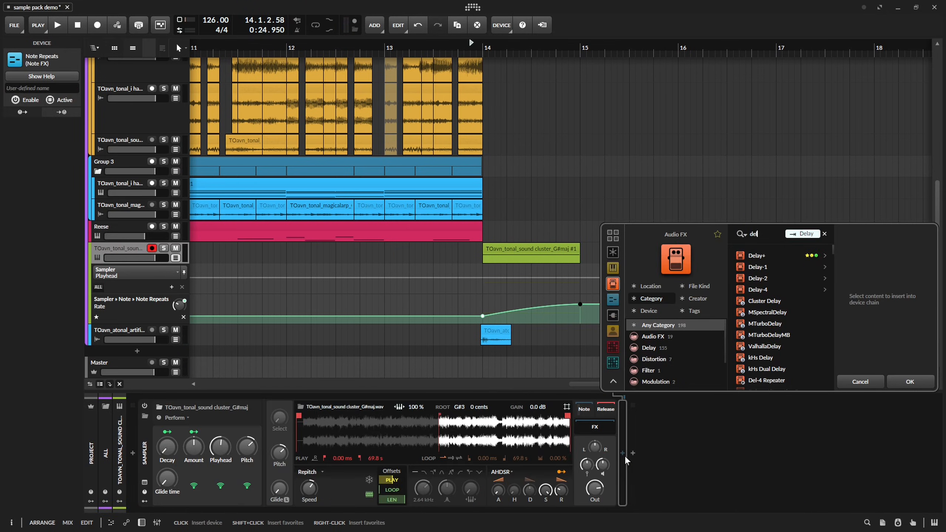
key("Down")
key("Return")
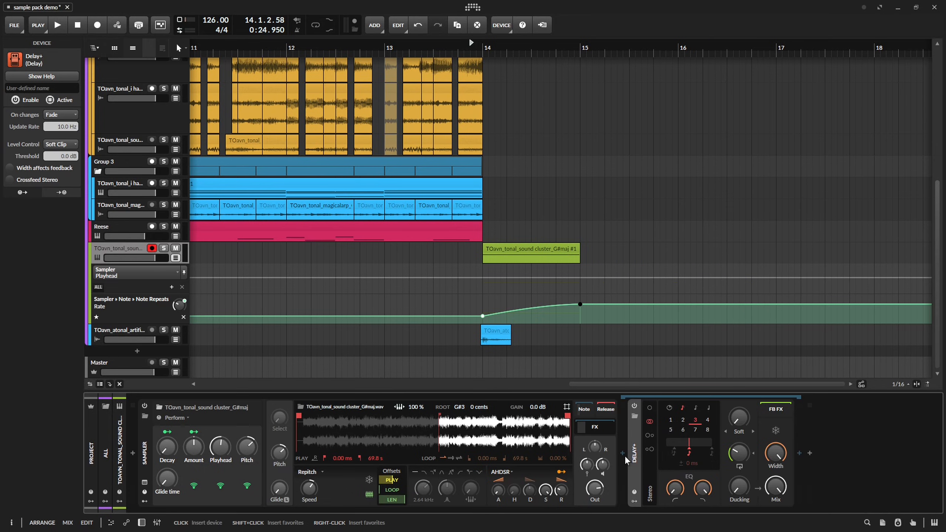
left_click(669, 408)
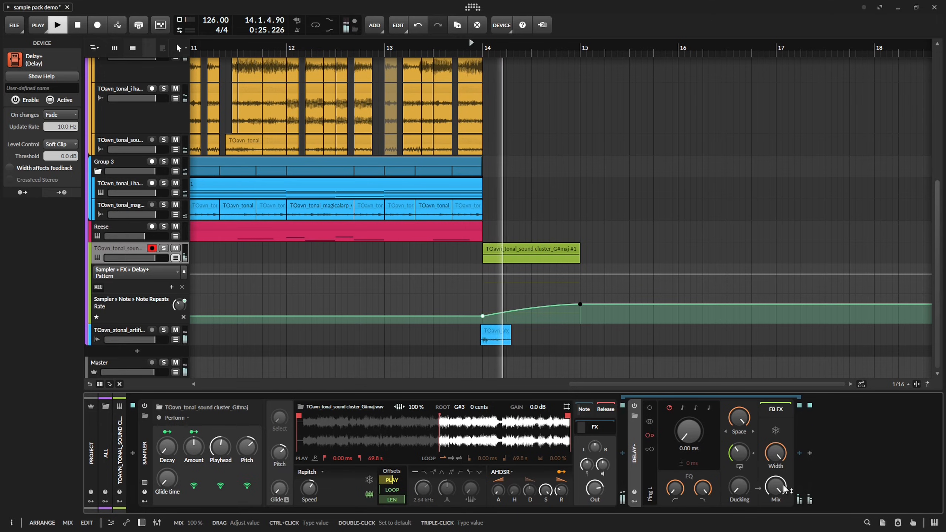
left_click_drag(781, 489, 781, 519)
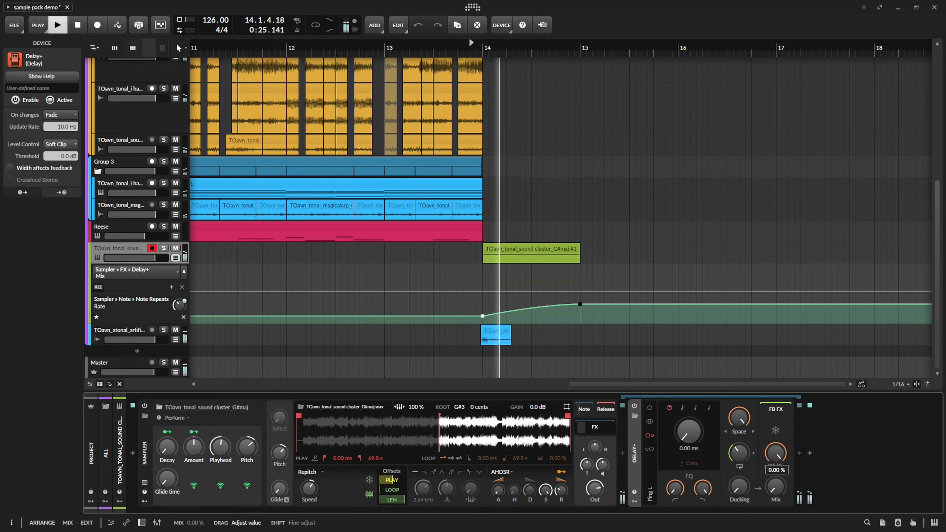
Automate the sound cluster's Delay+ Mix to rise from 0 % at about 14.3 to 61 % at 15.1.1 while auditioning it.
key("space")
left_click(531, 292)
mouse_move(580, 292)
left_mouse_down()
mouse_move(593, 277)
mouse_move(610, 278)
mouse_move(578, 276)
left_mouse_up()
key("space")
key("space")
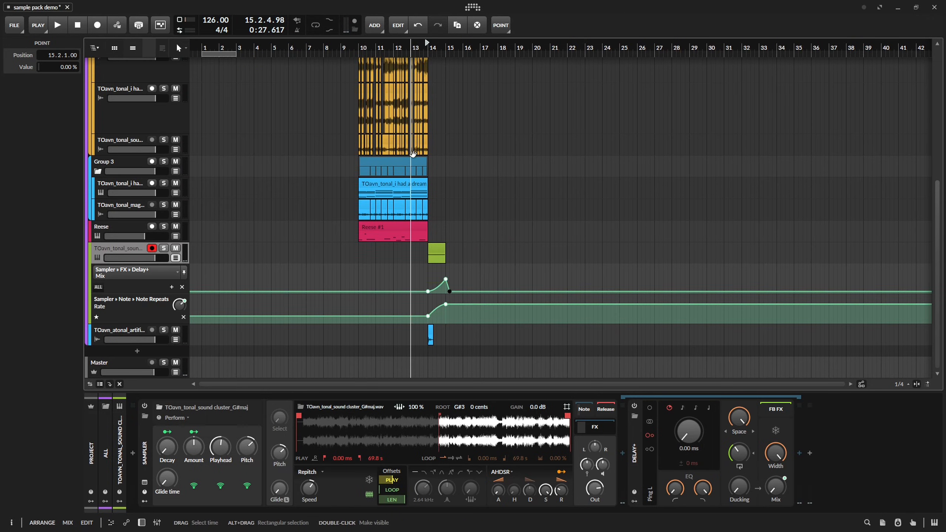
Hide the sound cluster track's automation lanes and play the arrangement from bar 10.
scroll(412, 154, "up", 1)
left_click(176, 288)
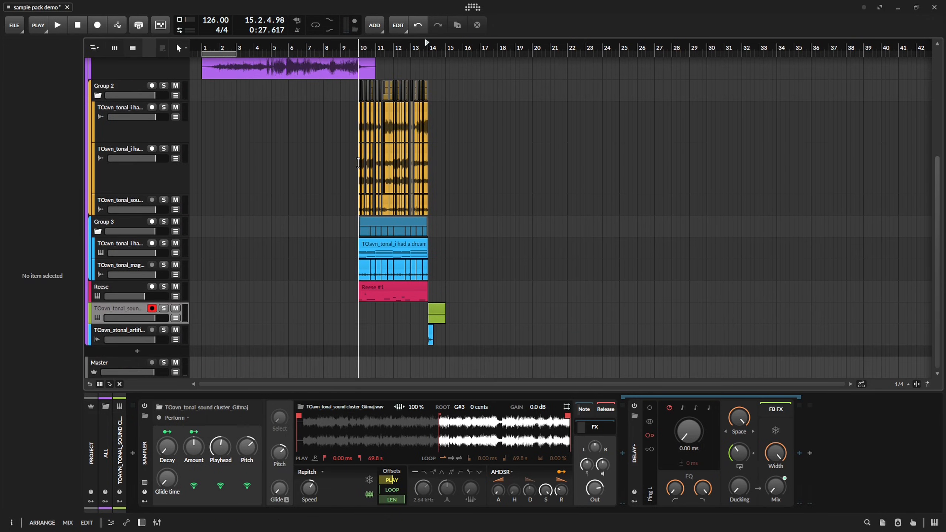
scroll(359, 245, "up", 5)
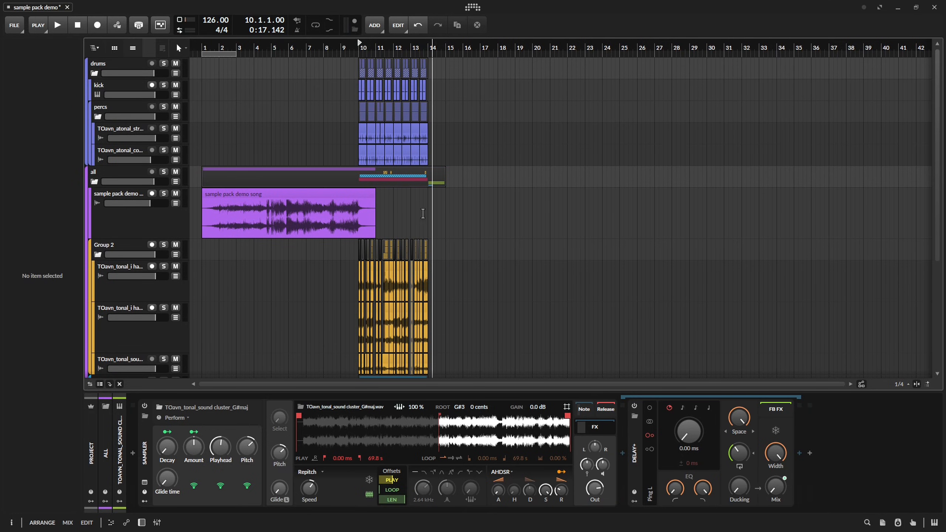
scroll(352, 238, "up", 3)
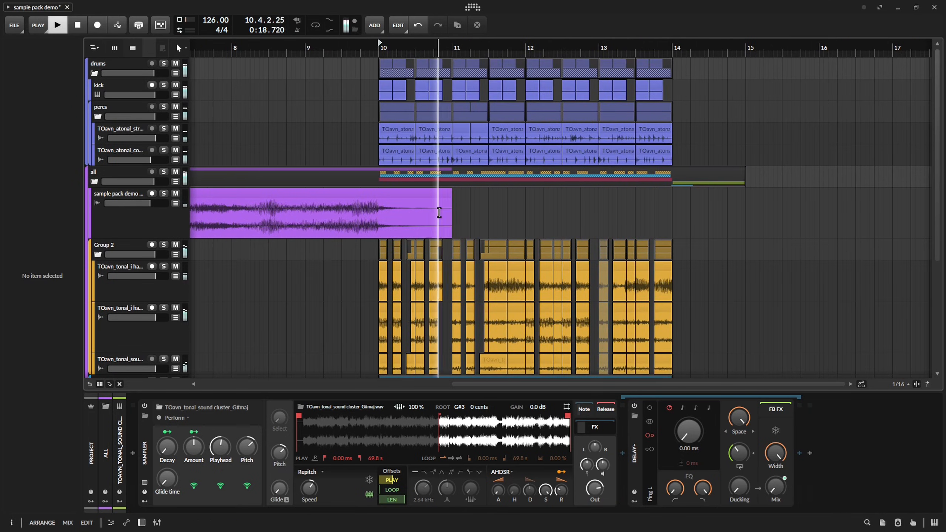
left_click(379, 208)
key("space")
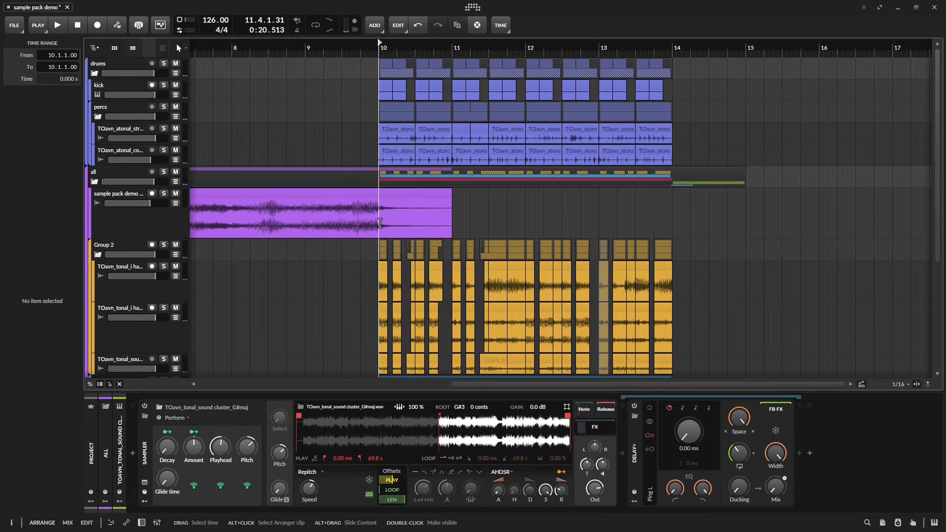
Copy the sample pack demo song audio from bar 10 to its end and place the copy just after the original clip.
left_click_drag(380, 216, 462, 226)
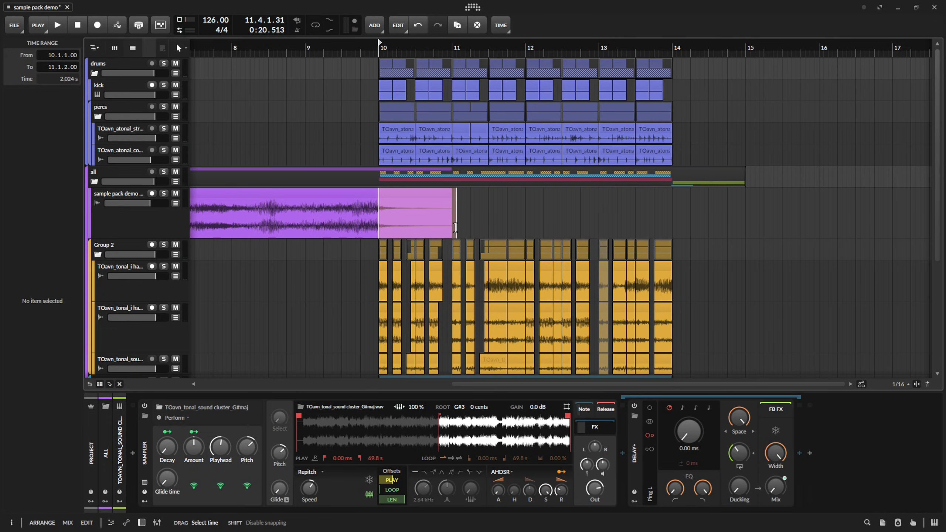
left_click(589, 215)
key("ctrl+v")
left_click(710, 221)
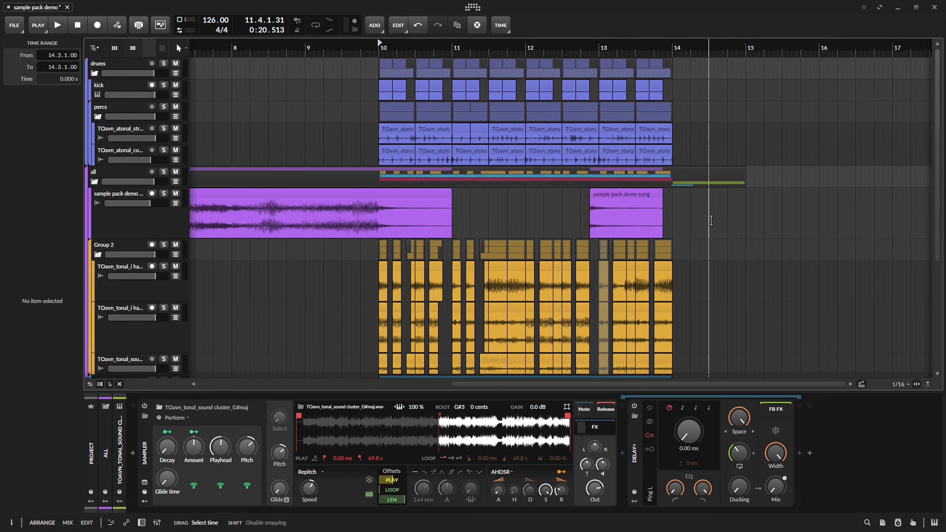
left_click(645, 204)
key("r")
left_click_drag(644, 203, 516, 206)
Create a track below the sample pack demo song track, move the copied clip onto it at 10.1.1 and audition it.
key("ctrl+t")
left_click_drag(115, 238, 120, 196)
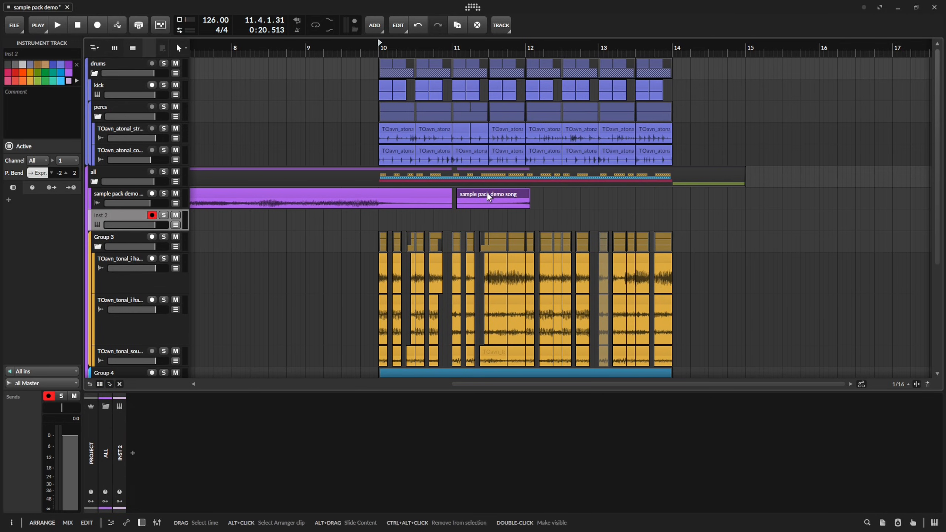
left_click_drag(489, 197, 412, 219)
key("space")
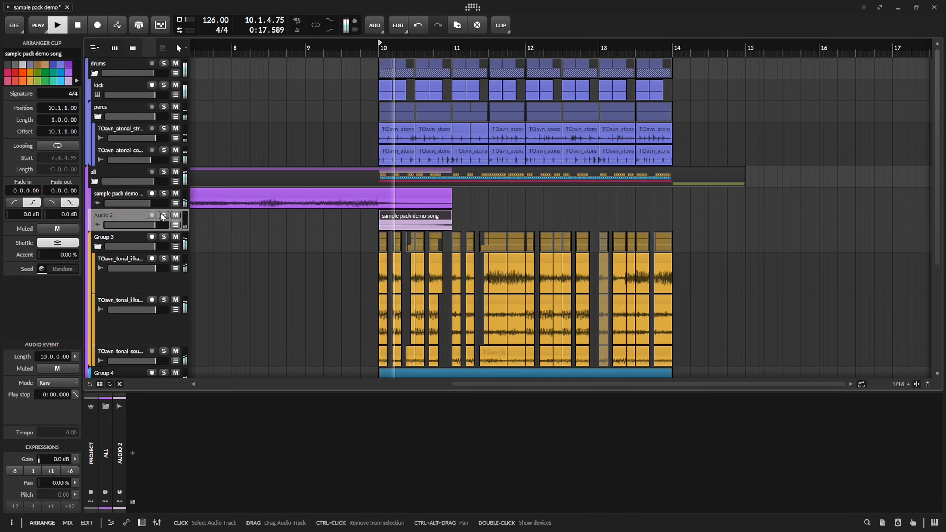
left_click(163, 216)
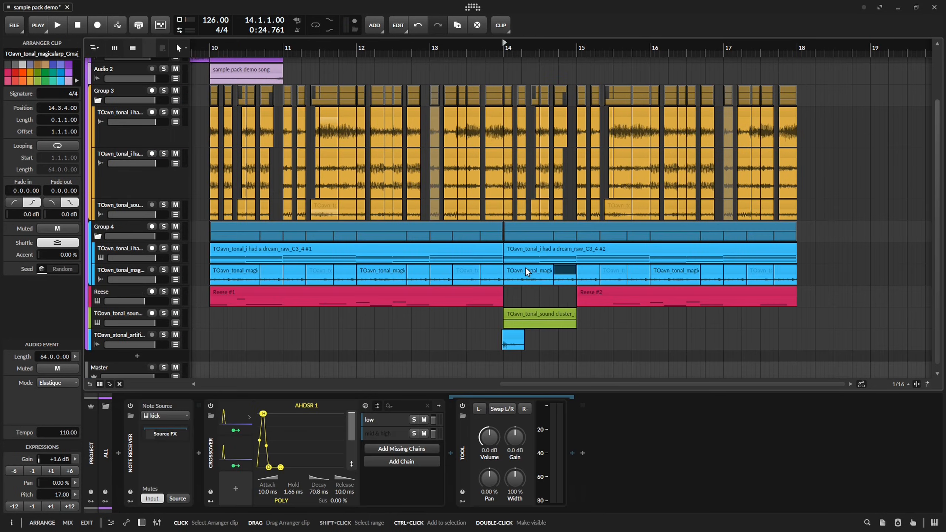
Split the second i had a dream clip at bar 15, mute its bar 14 part and the magicalarp clips there, and play the result.
left_click(577, 260)
key("ctrl+e")
left_click(567, 250)
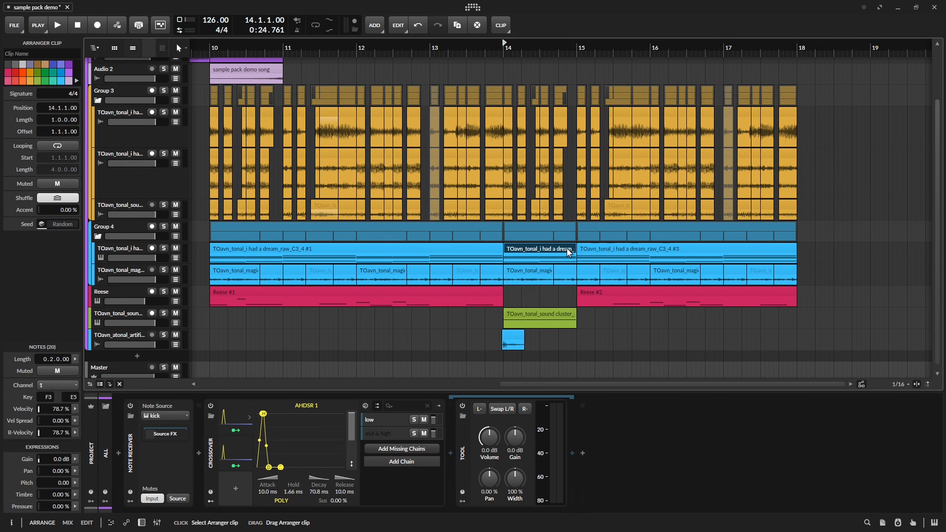
key("alt+m")
left_click(535, 269)
key("alt+m")
left_click(562, 272)
key("alt+m")
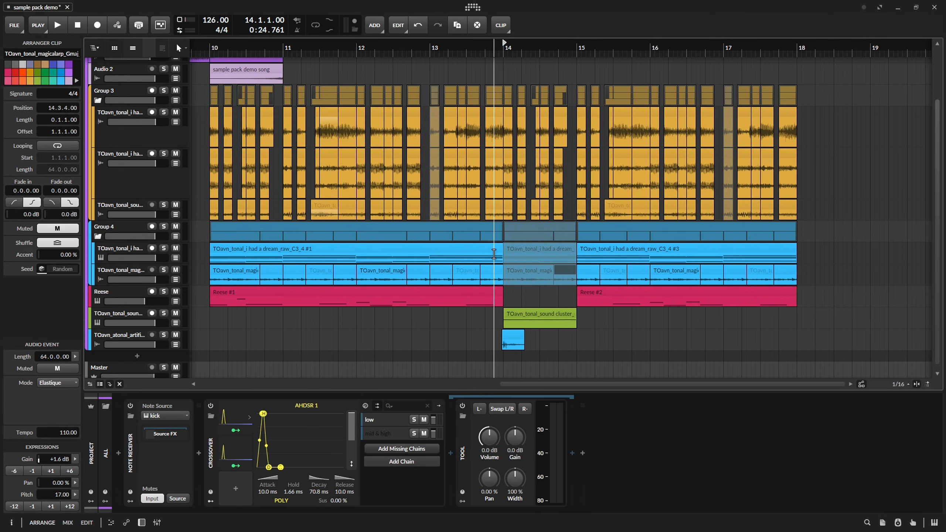
key("space")
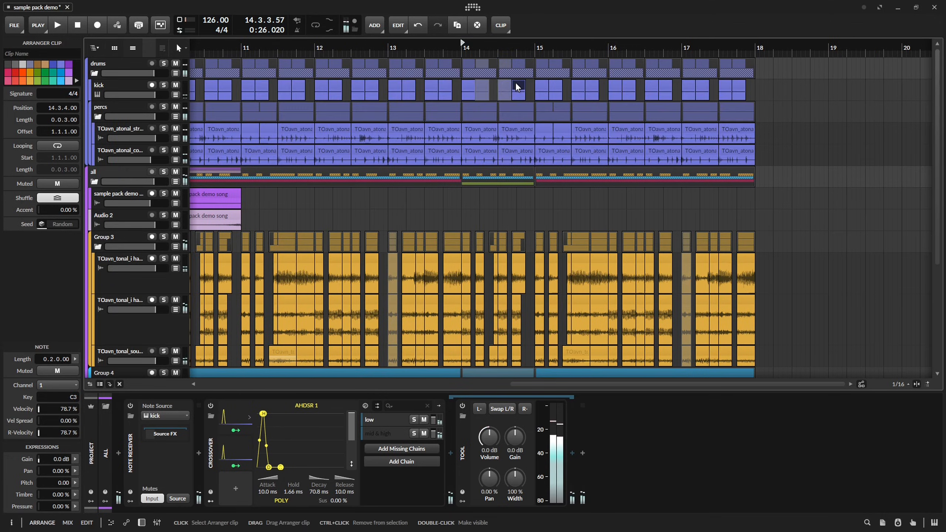
key("space")
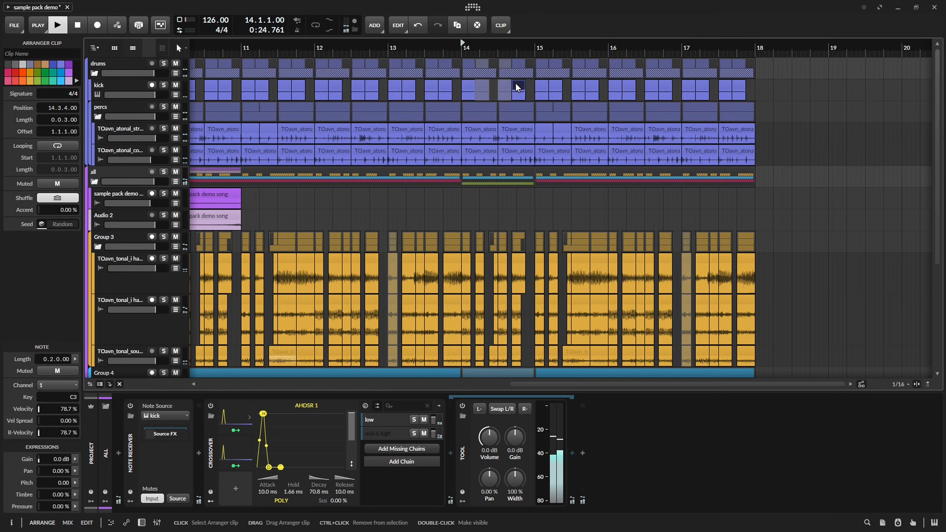
Switch the blur of Group 3's Delay+ to Space and insert a Convolution in its feedback FX chain.
scroll(514, 208, "down", 5)
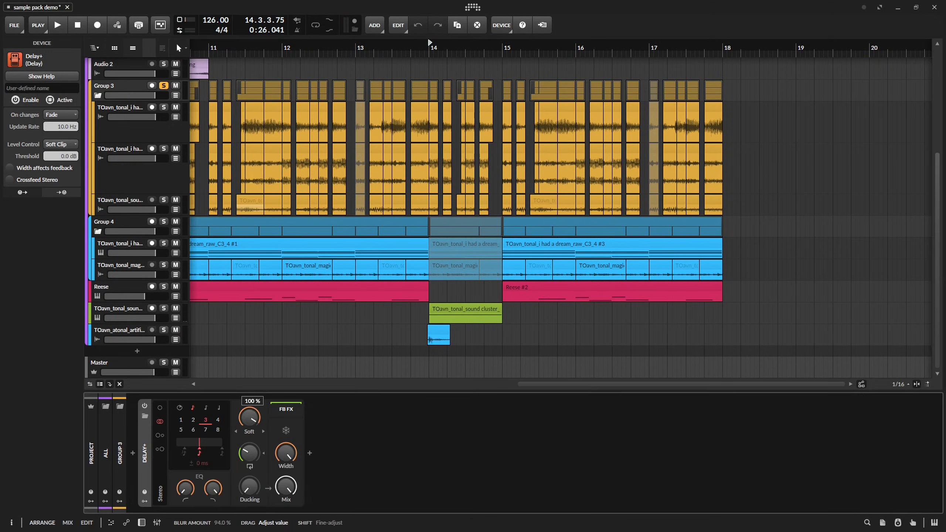
left_click(252, 432)
left_click(277, 492)
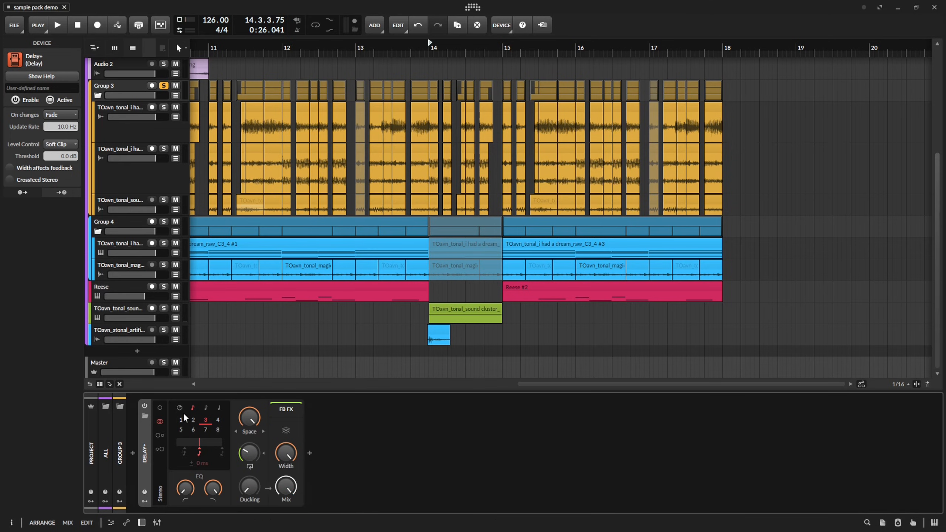
left_click(309, 452)
type("conv")
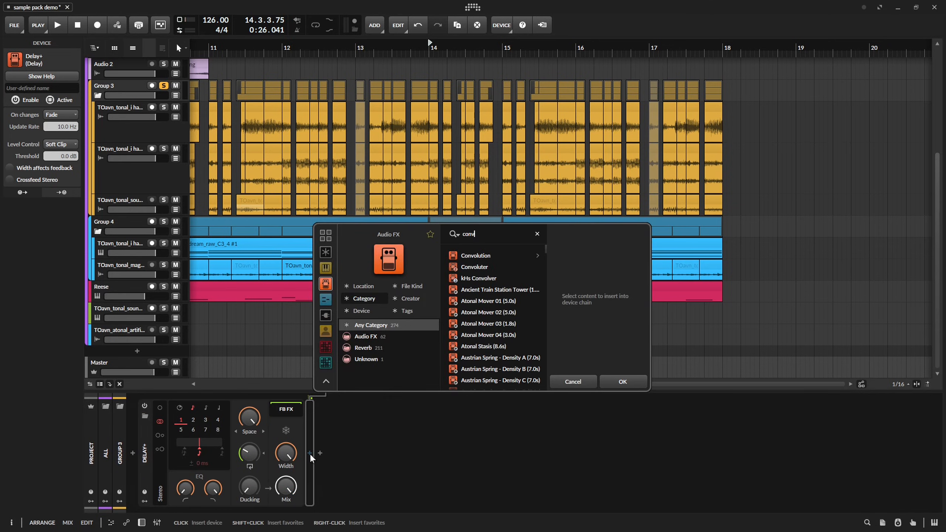
key("Return")
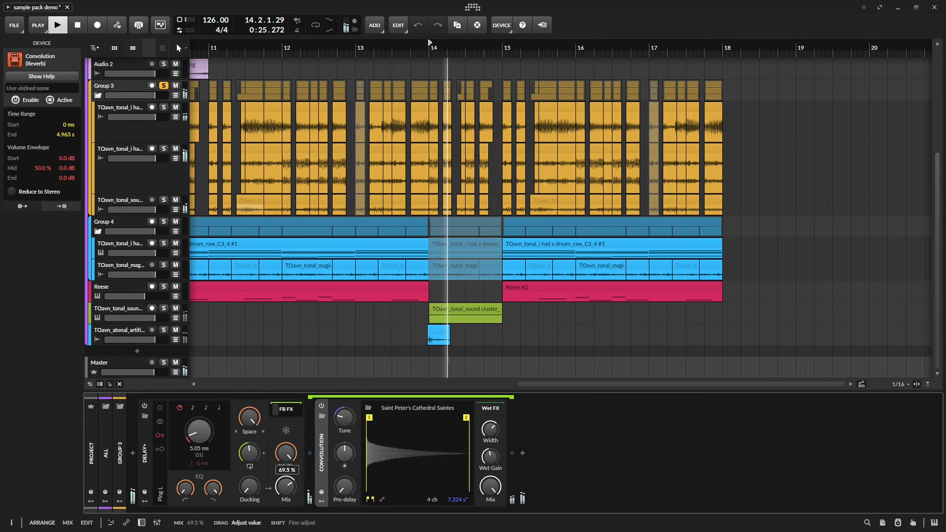
Automate Group 3's Delay+ Mix from 0 % at 14.1.1 up to 69.5 % at 14.3.4, dropping to 0 % at 15.1.1.
scroll(402, 272, "up", 3)
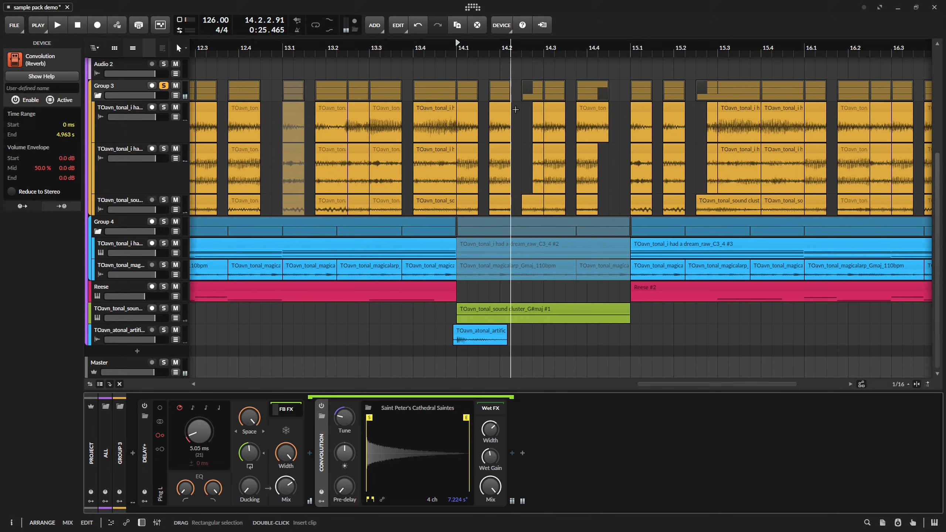
key("a")
left_click(457, 119)
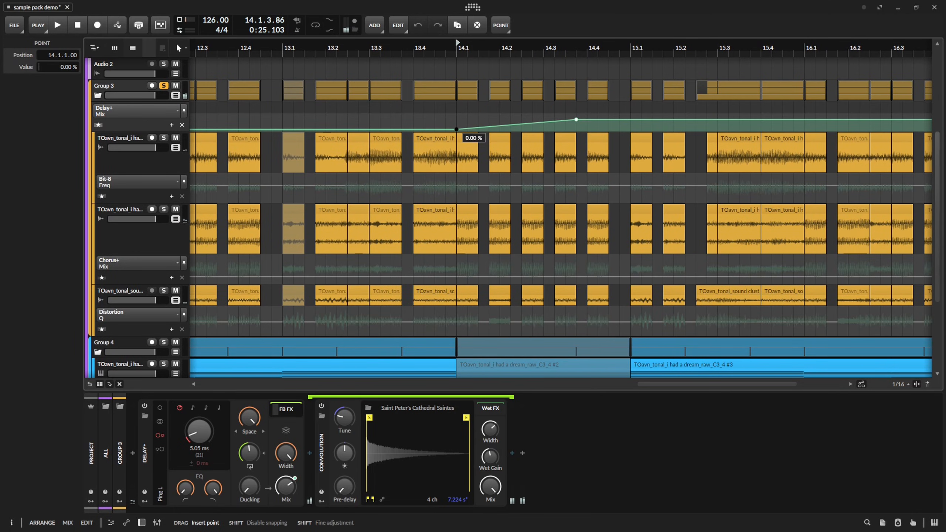
mouse_move(600, 120)
left_mouse_down()
mouse_move(631, 120)
mouse_move(597, 129)
left_mouse_up()
Raise the Group 3 Delay+ Mix automation point at 14.3.4 to 81.5 % while listening.
key("space")
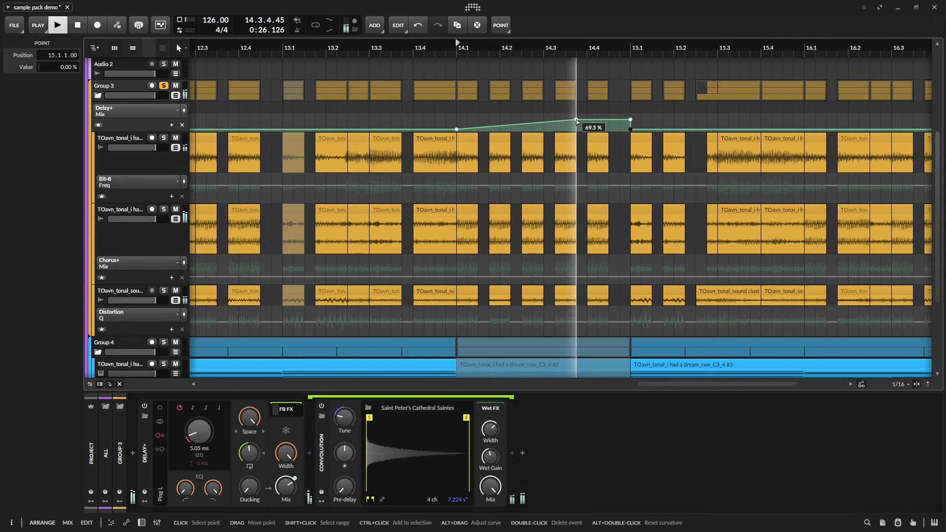
left_click(576, 119)
key("space")
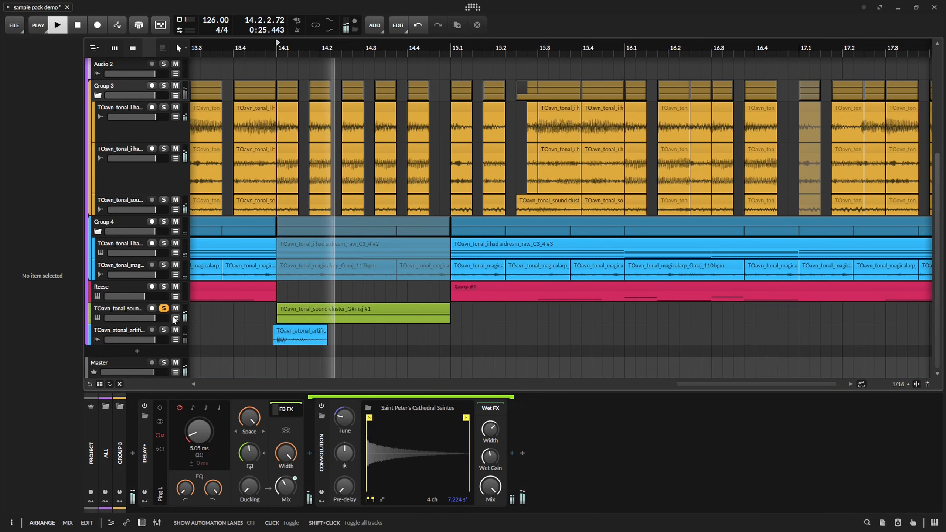
Show the sound cluster automation and move the Note Repeats Rate end point to 14.4.2 with a value of 9.68.
left_click(175, 318)
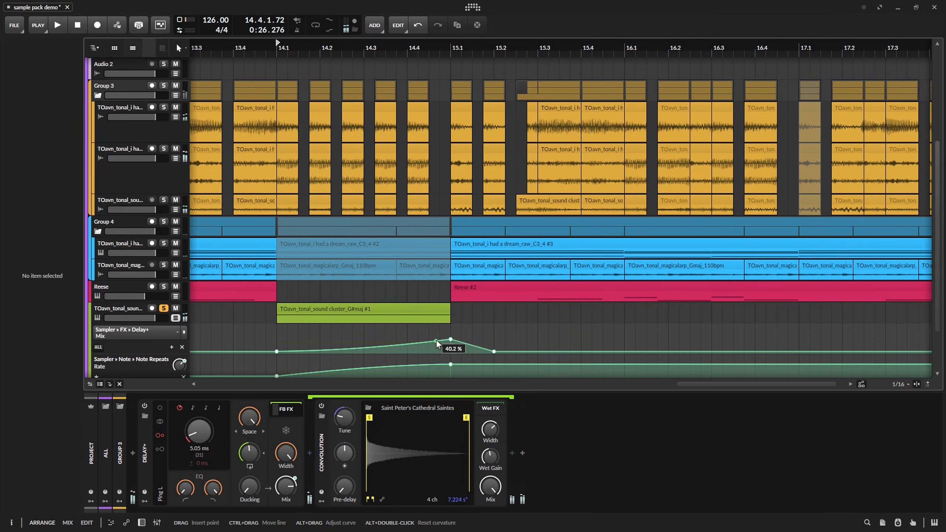
scroll(448, 330, "down", 2)
left_click_drag(448, 330, 415, 355)
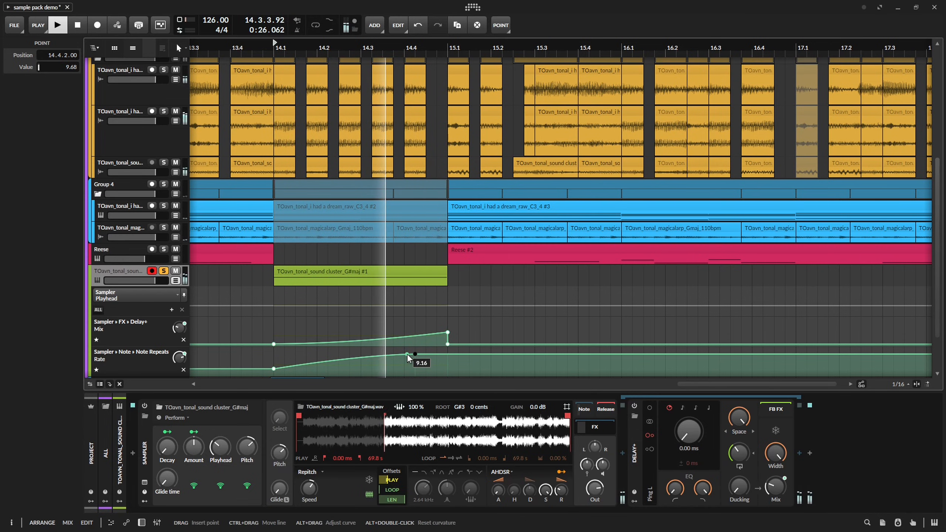
key("space")
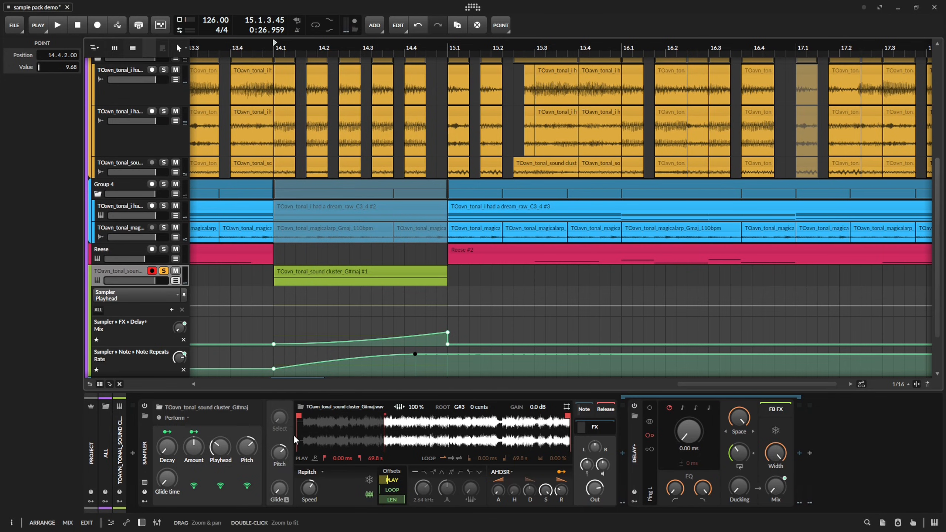
Show the Note Repeats device in the Sampler's Note chain and listen to the fill with its gate setting.
left_click(584, 409)
key("space")
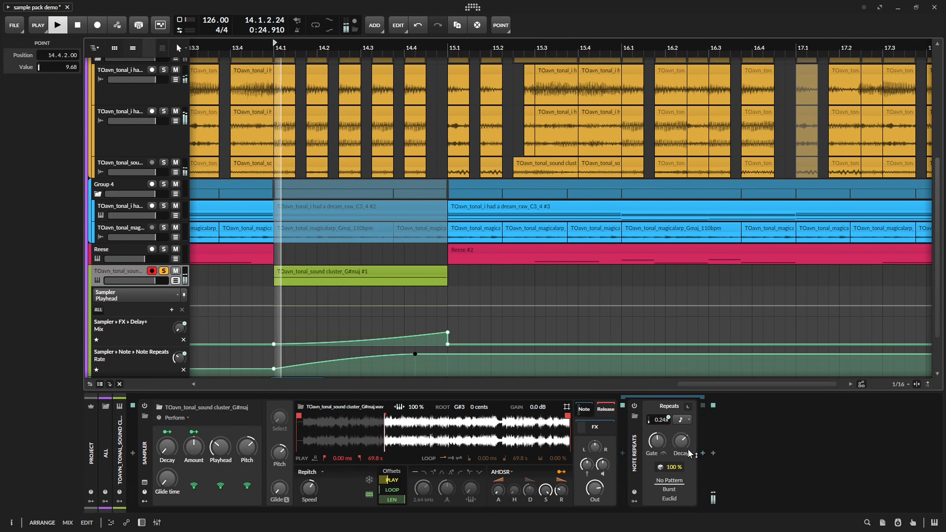
key("space")
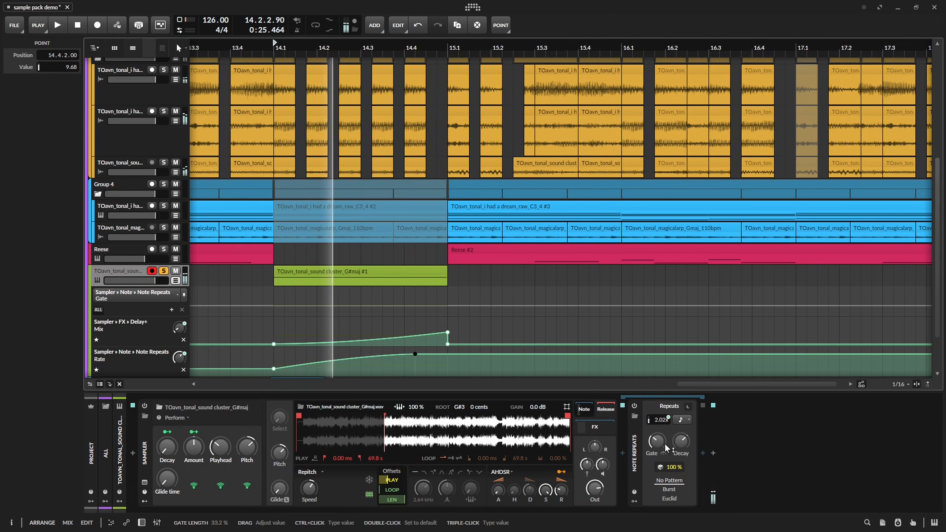
key("space")
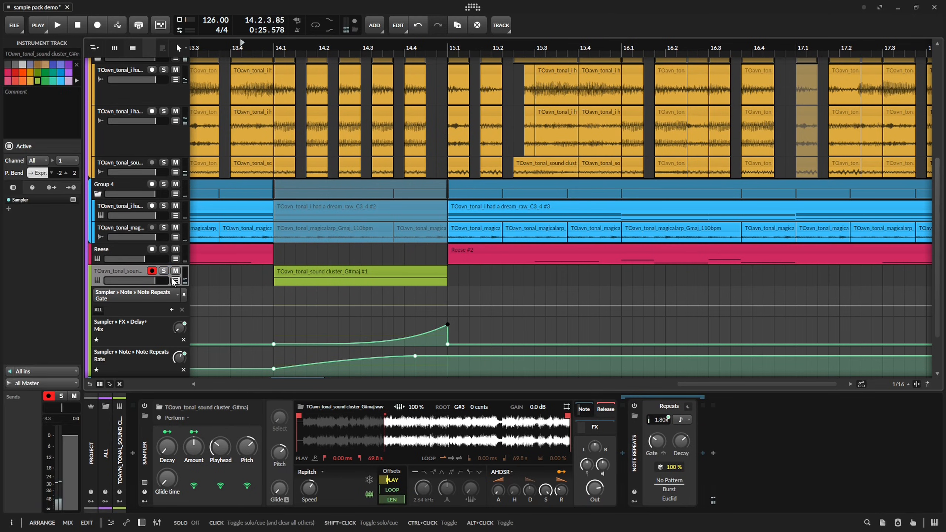
Hide the sound cluster automation lanes again and play the bar 14 fill in the full mix.
key("space")
left_click(174, 281)
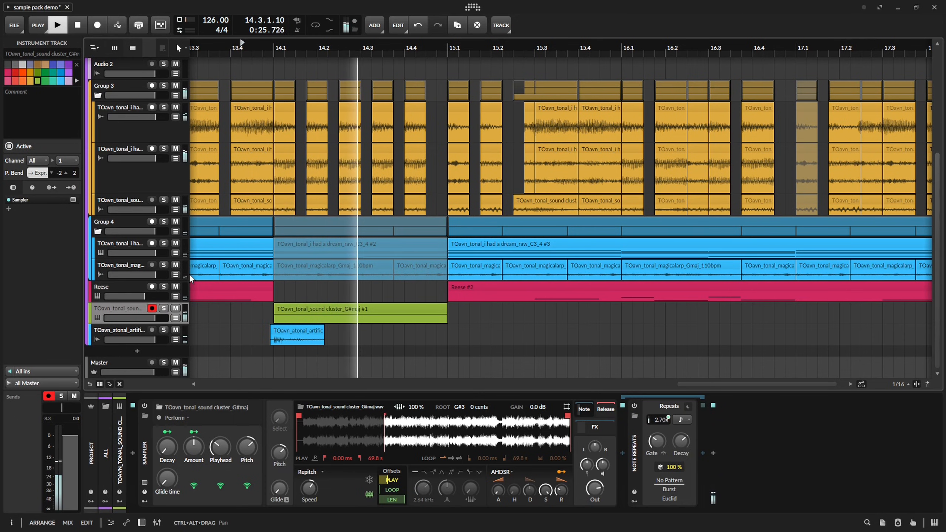
scroll(445, 120, "up", 3)
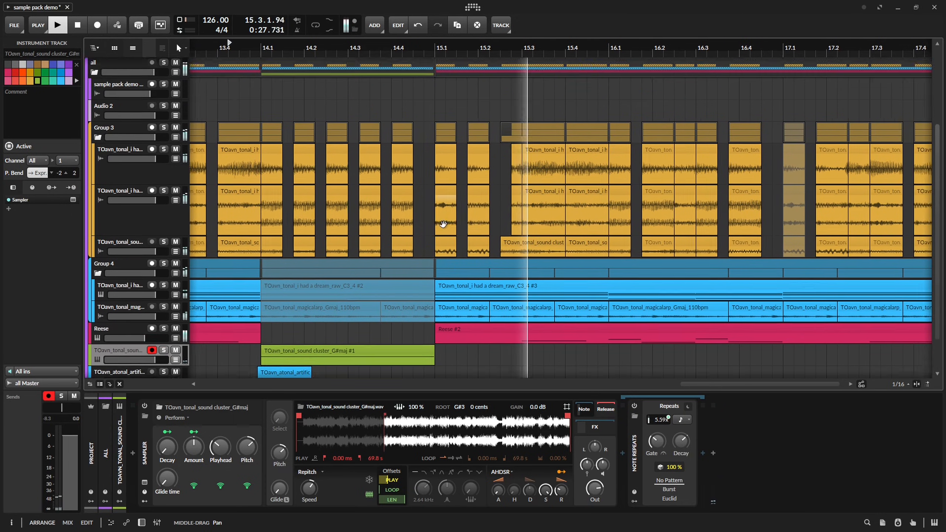
Automate Group 3's Filter Freq to drop to 109 Hz at 14.1.1 and rise to 1.75 kHz at 14.4.1.
key("space")
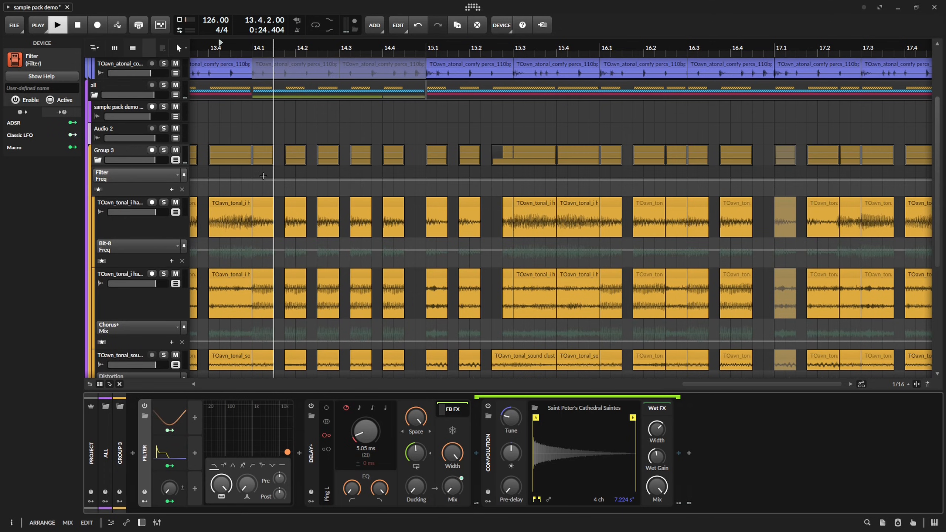
key("space")
double_click(254, 182)
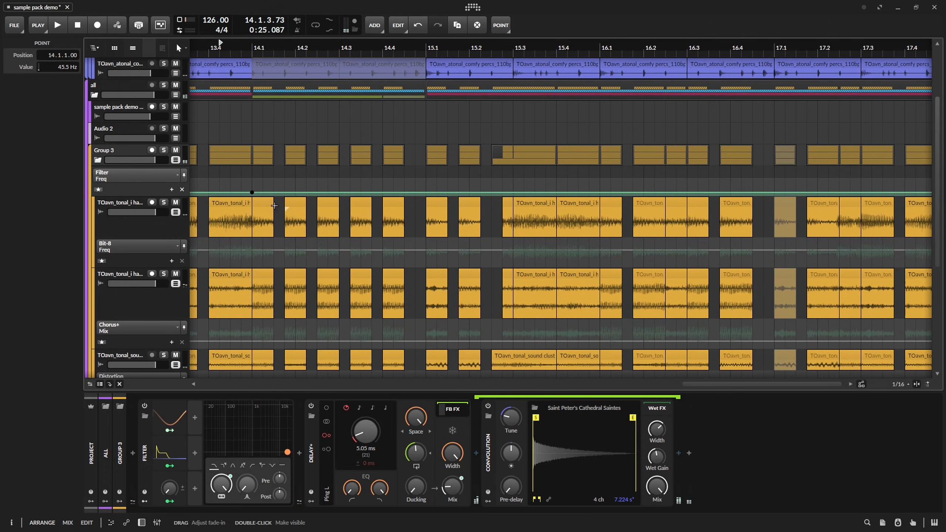
left_click_drag(252, 192, 252, 194)
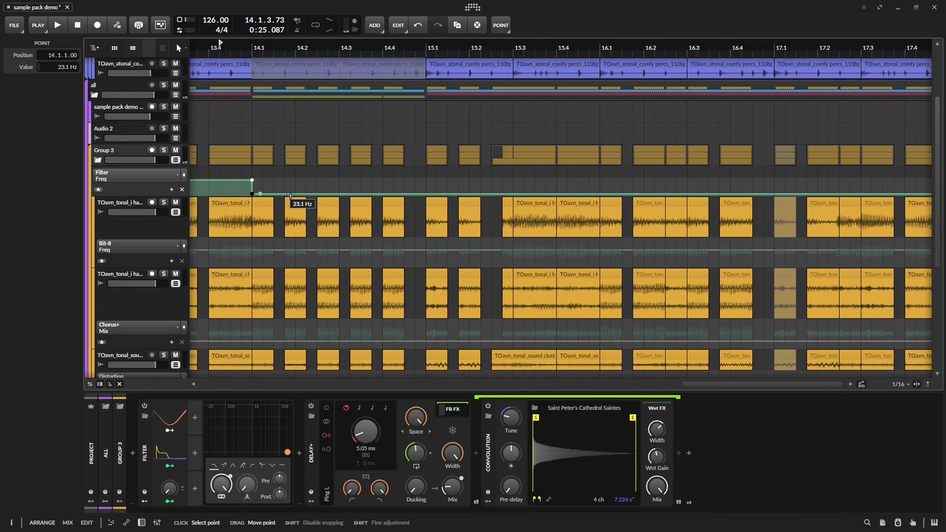
key("space")
left_click_drag(383, 194, 383, 185)
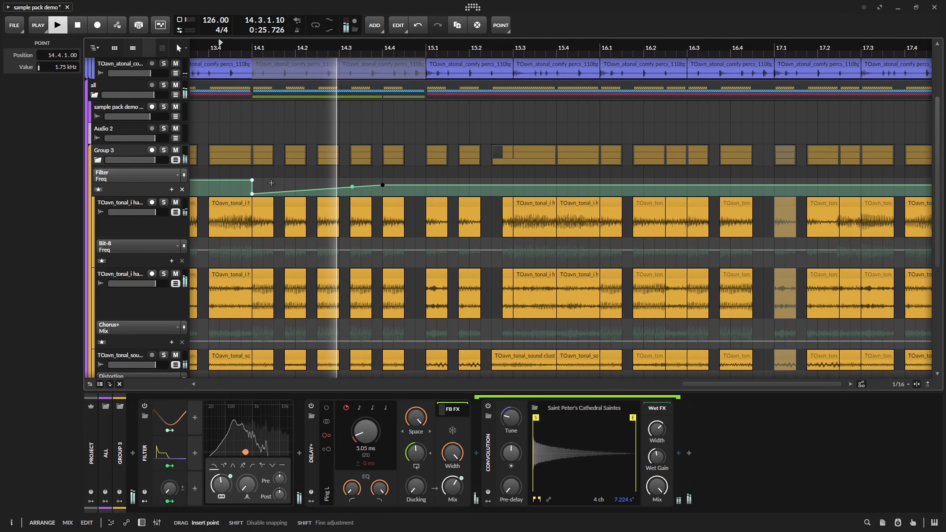
left_click_drag(252, 193, 252, 190)
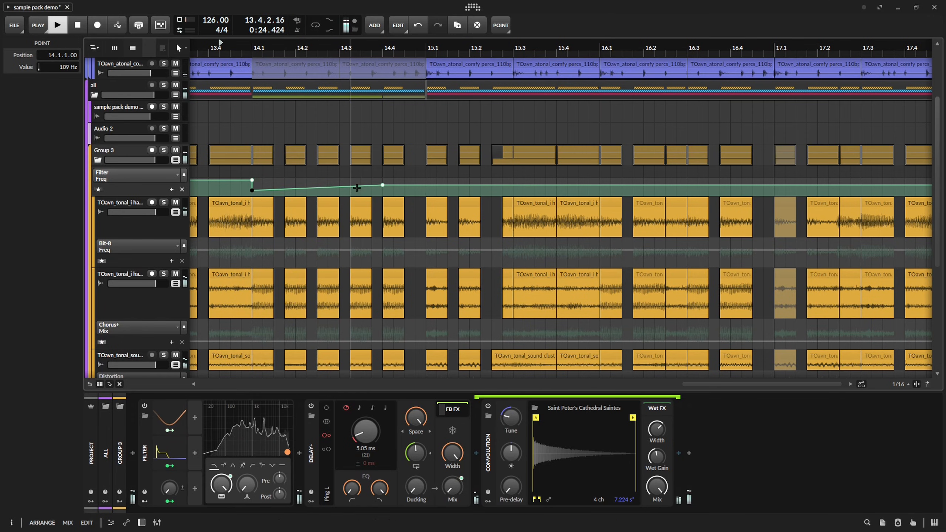
left_click(382, 185)
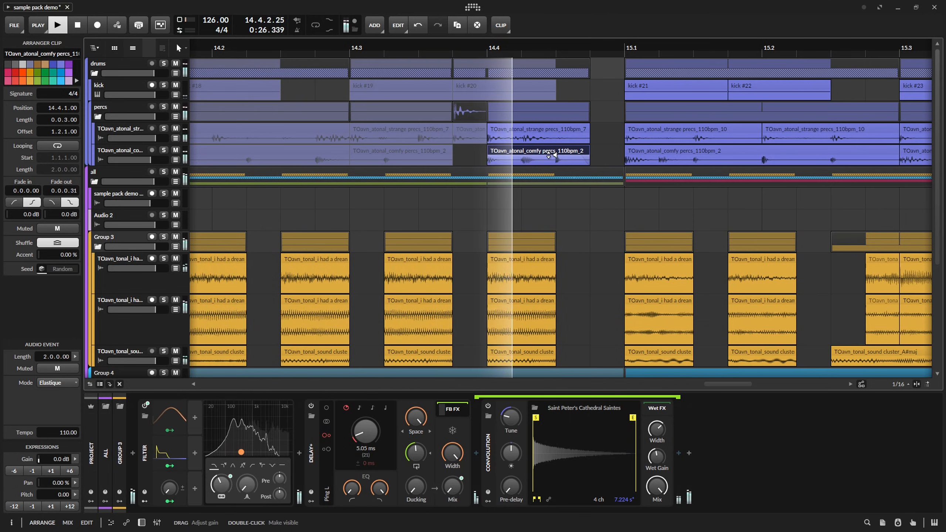
Copy the one-bar sample pack demo song clip on Audio 2 from bar 10 to 14.1.1.
scroll(419, 147, "down", 4)
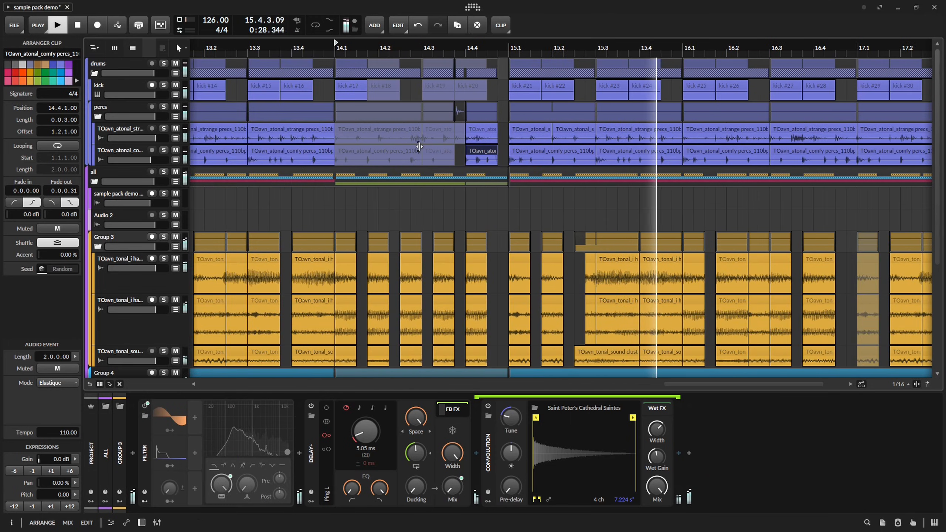
scroll(419, 146, "down", 3)
left_click_drag(283, 192, 378, 153)
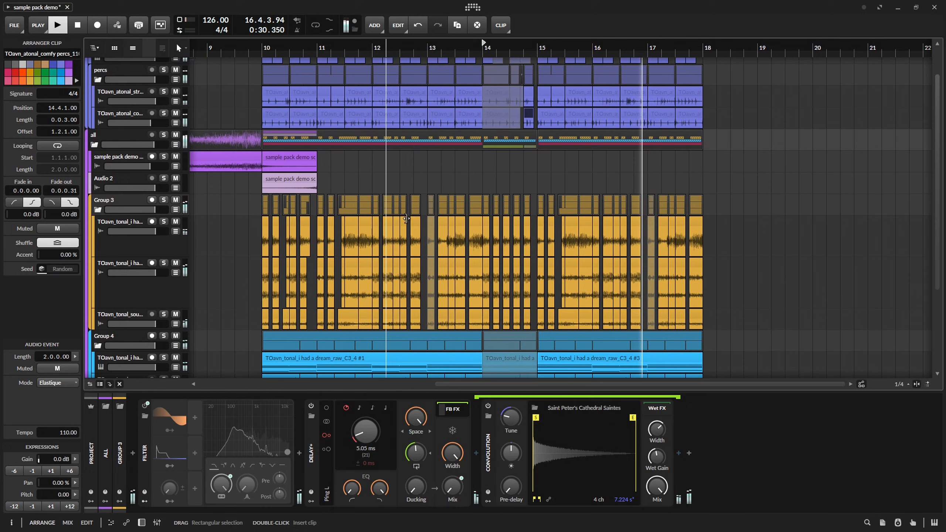
left_click_drag(486, 274, 440, 171)
left_click_drag(378, 229, 415, 272)
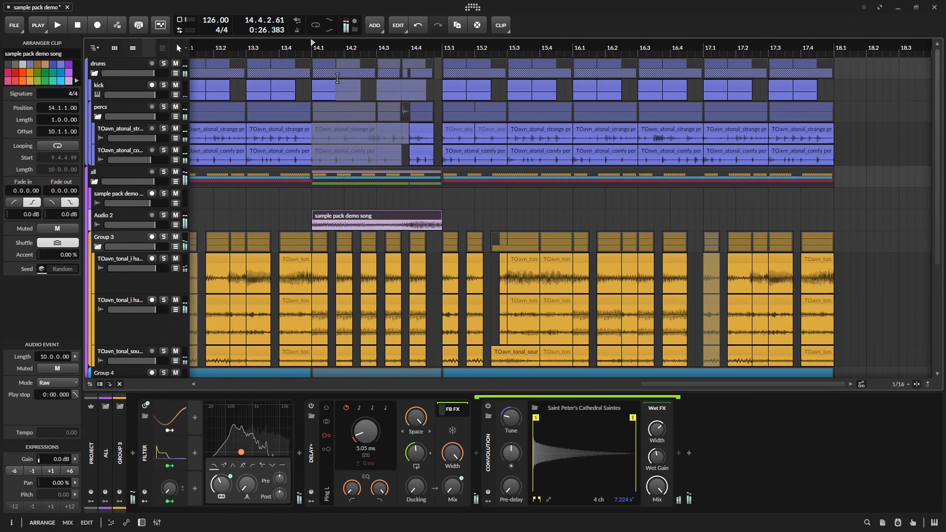
Play the copied demo song clip in bar 14 and give it a fade-in of 0.3.1.64.
key("space")
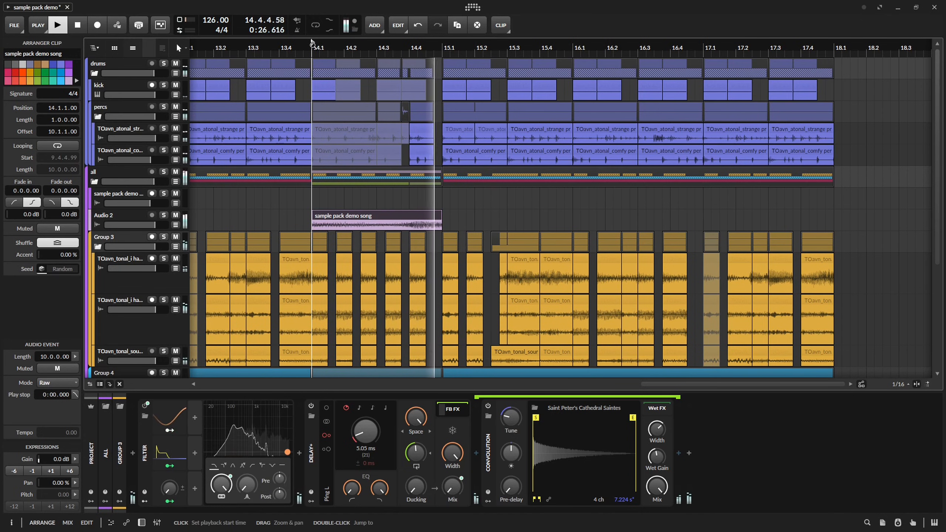
key("space")
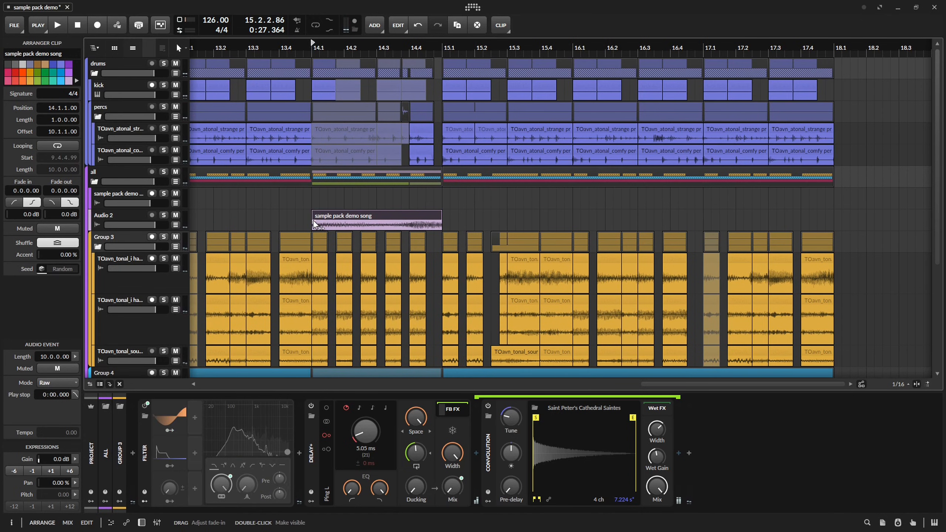
left_click_drag(313, 220, 437, 220)
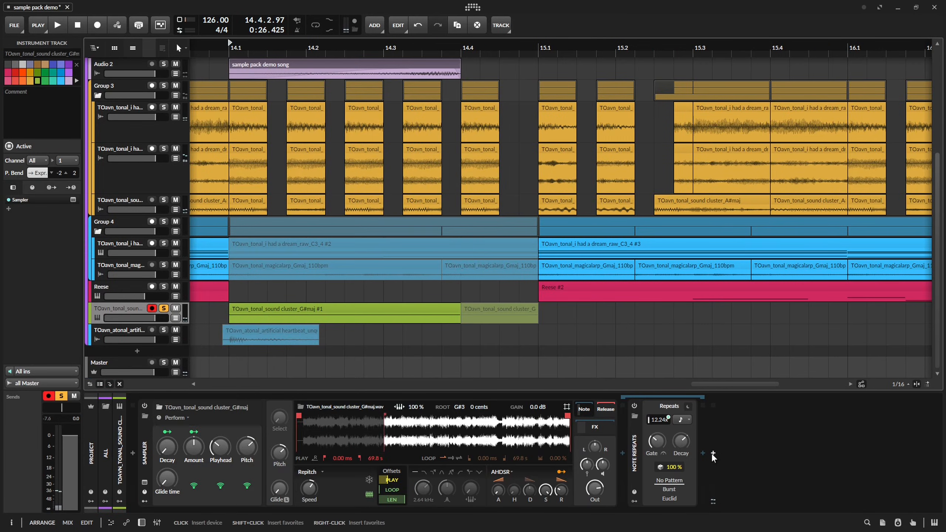
Insert a Loud Split device after Note Repeats on the sound cluster G#maj instrument track.
left_click(712, 453)
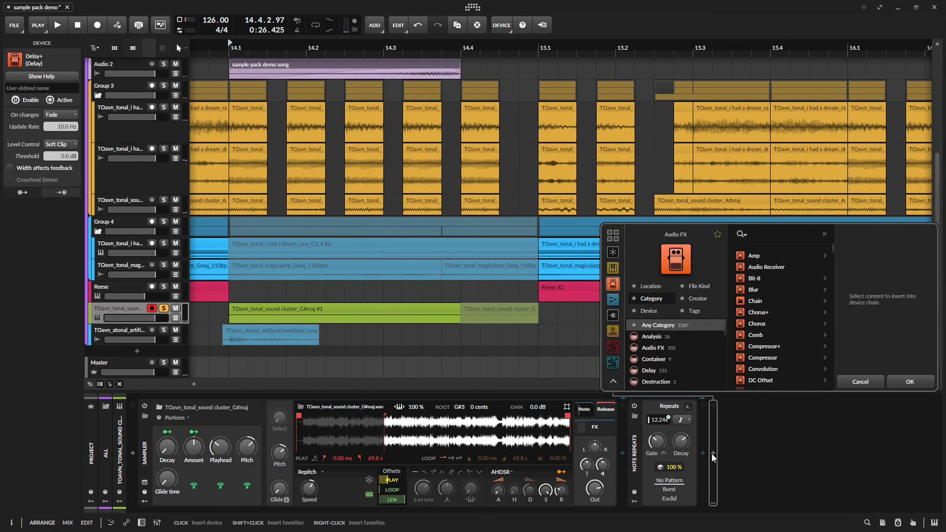
type("lou")
key("Return")
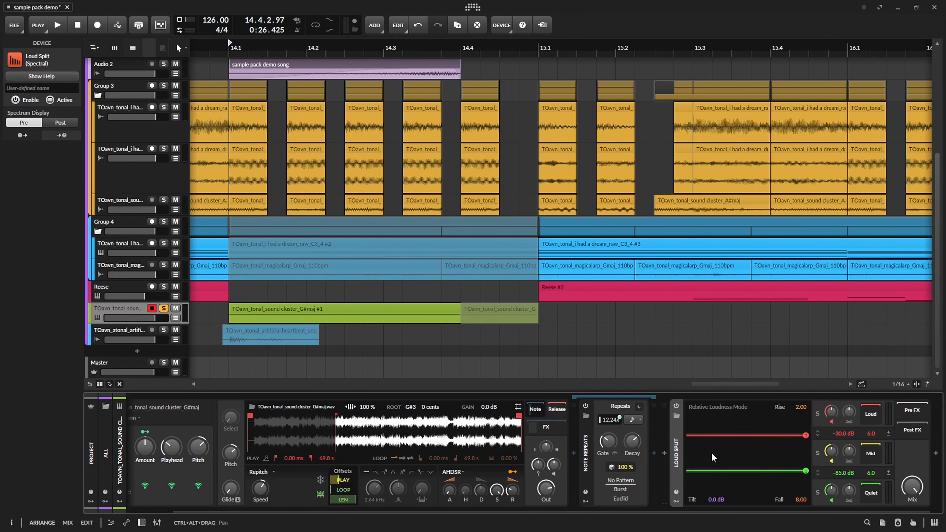
Lower Loud Split's loud threshold to -57.5 dB and its Rise to 0.13 while auditioning the fill.
key("space")
key("space")
left_click_drag(788, 447, 788, 452)
key("space")
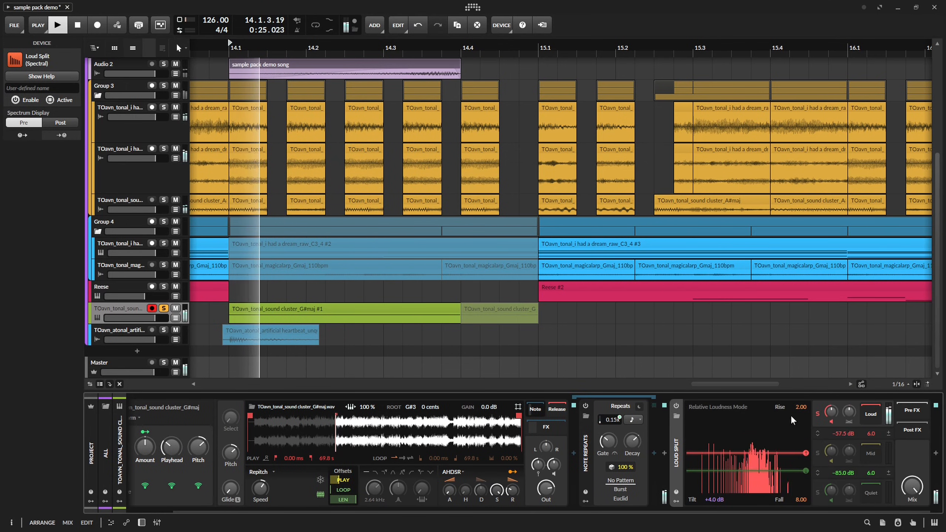
left_click_drag(801, 407, 805, 446)
key("space")
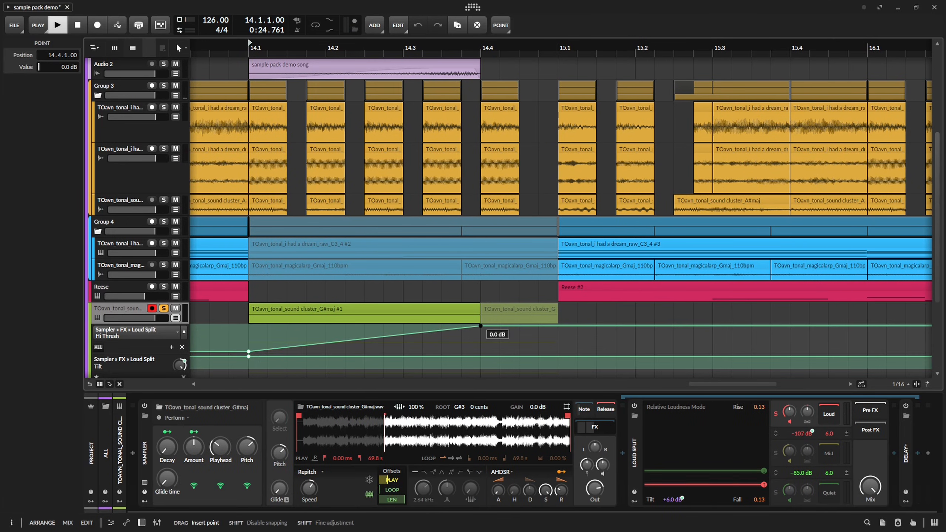
Lower the Loud Split Hi Thresh automation point at 14.4.1 to -47.3 dB while auditioning the sweep.
key("space")
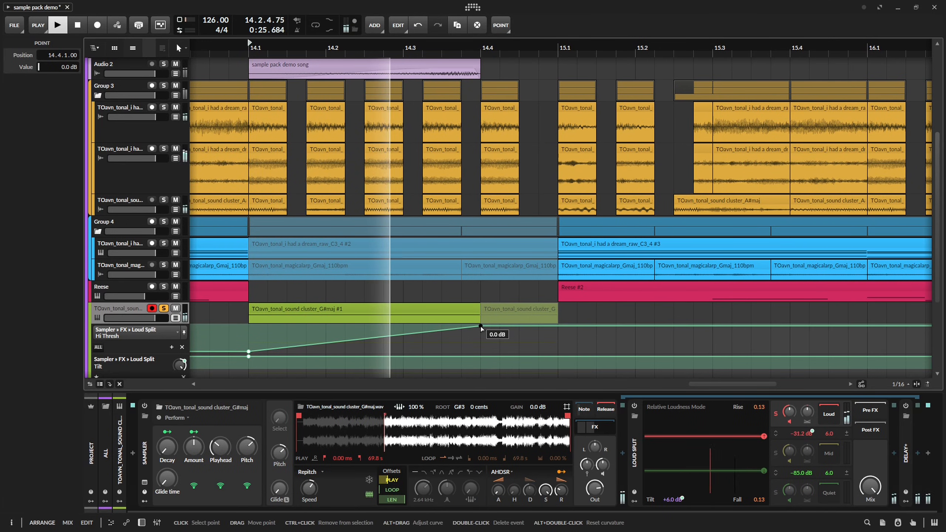
key("space")
left_click_drag(480, 326, 481, 335)
key("space")
key("space")
key("space")
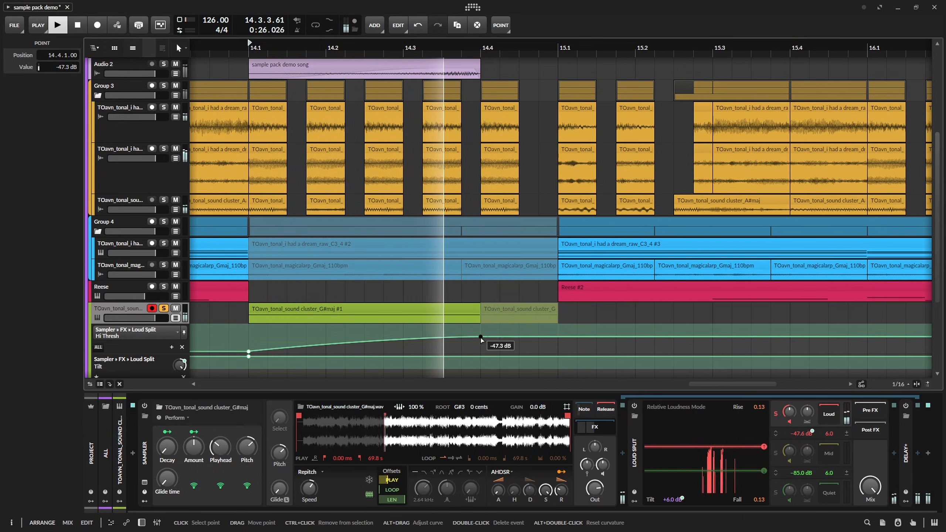
key("space")
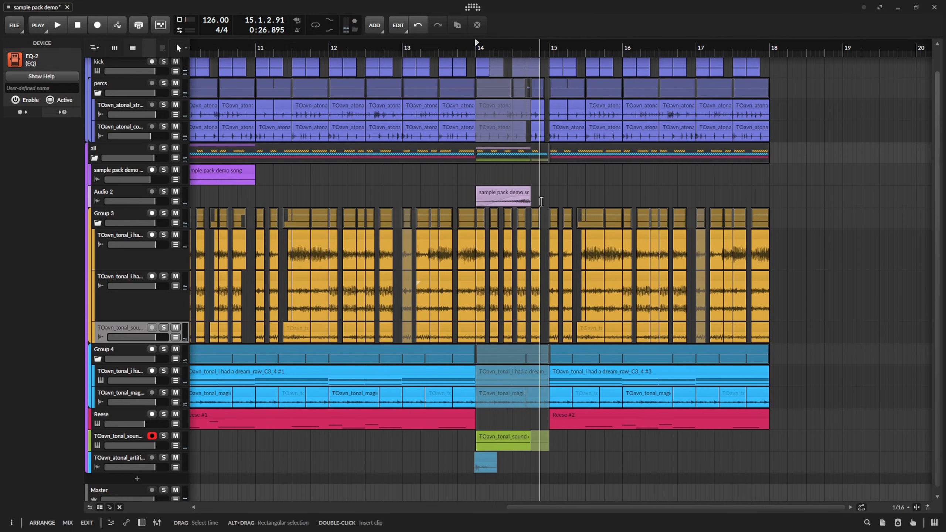
Play the full arrangement through the transition from bar 14 into bar 15.
scroll(541, 201, "up", 4)
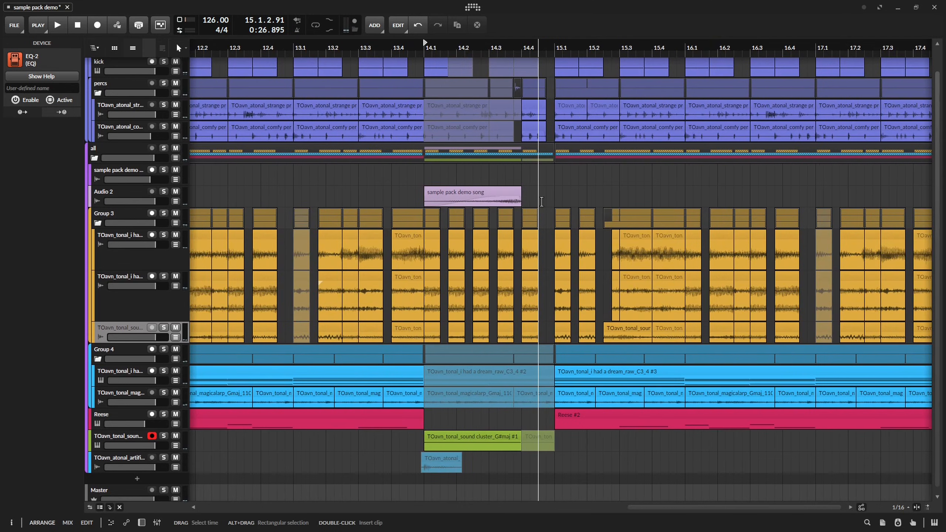
key("space")
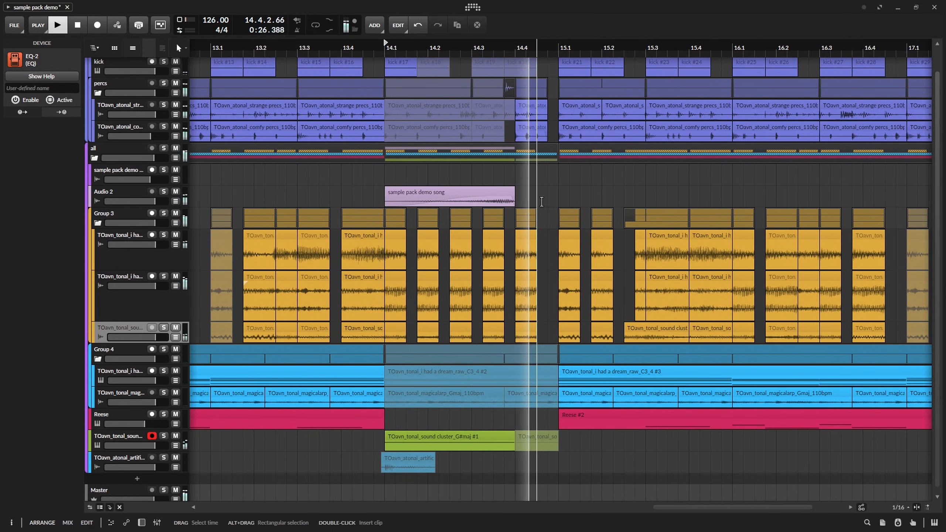
key("space")
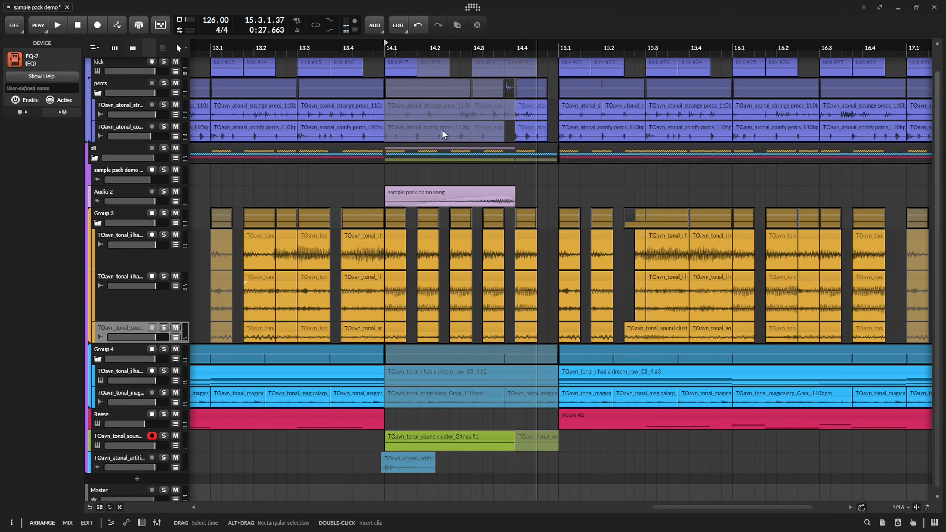
Add an instrument track below Audio 2 and load a Poly Grid on it.
left_click(114, 192)
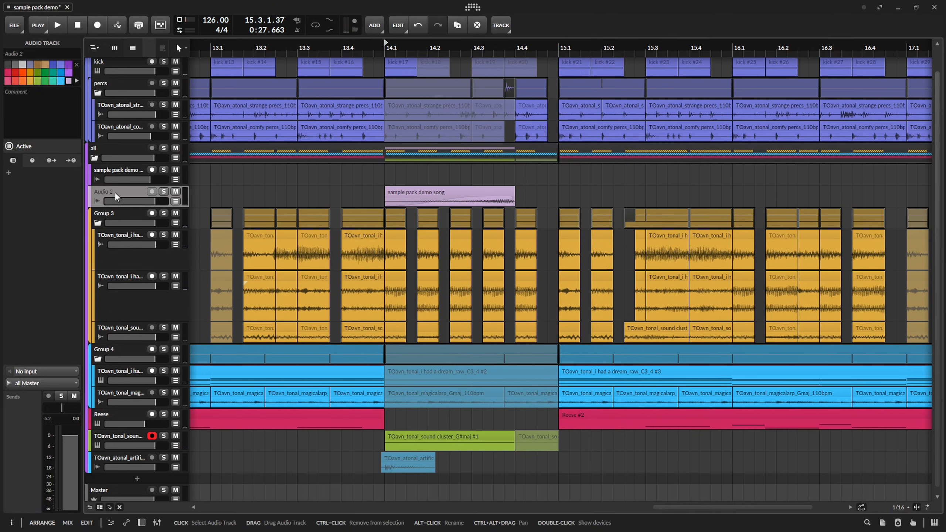
key("ctrl+t")
right_click(123, 217)
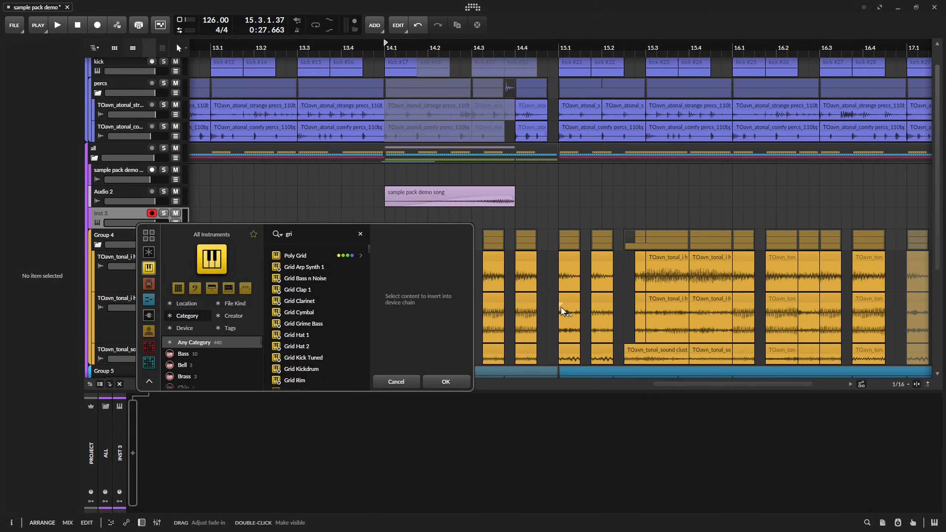
type("d")
key("Return")
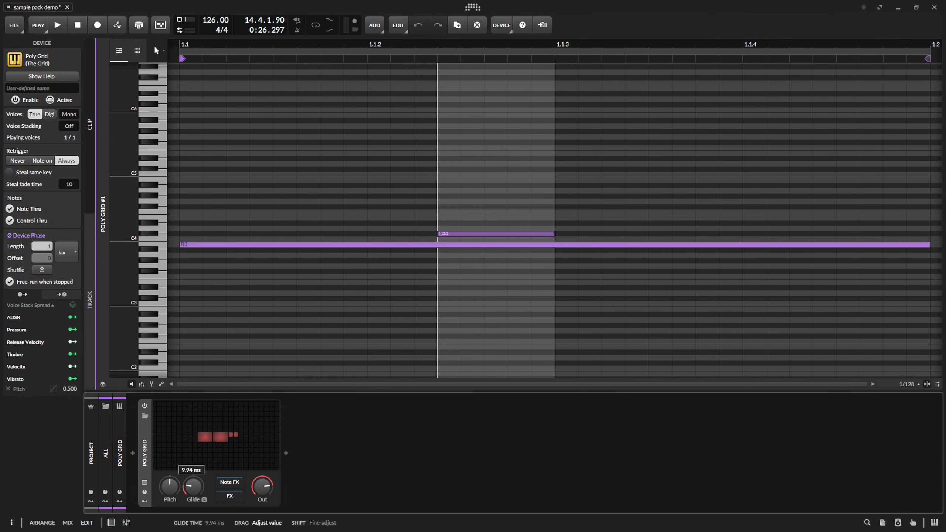
Set Poly Grid's glide time to 20.8 ms and move the short upper note in its clip down to C4.
left_click_drag(194, 488, 193, 480)
key("space")
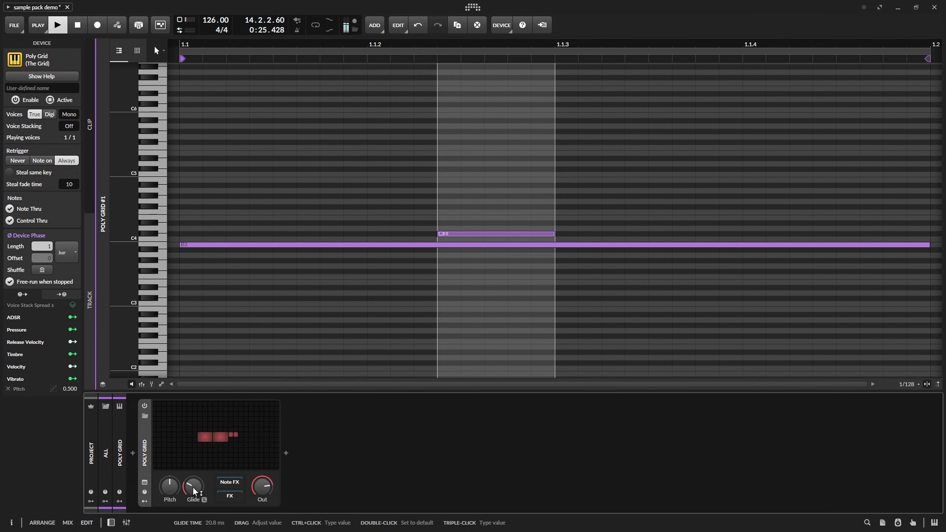
key("space")
left_click_drag(477, 234, 477, 239)
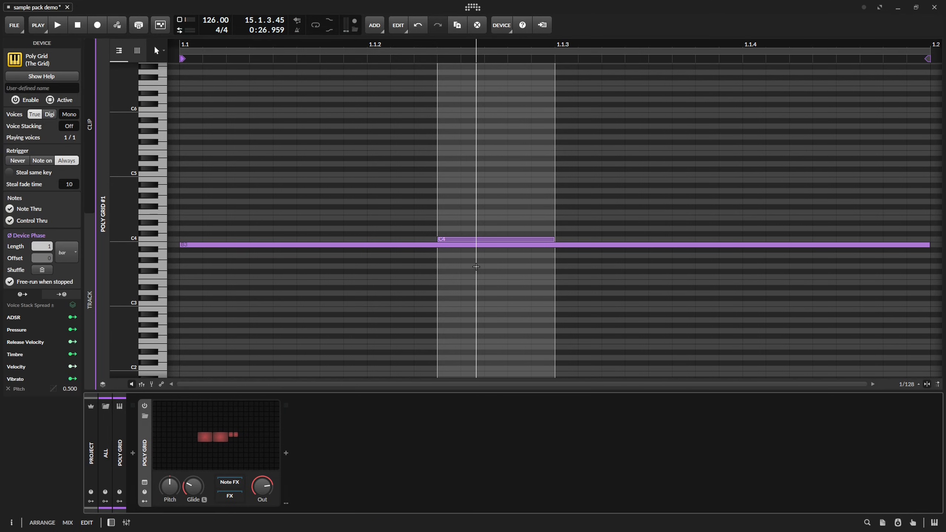
Inspect the Poly Grid patch with its Sine oscillator, ADSR and gain modules.
key("alt+1")
left_click(216, 436)
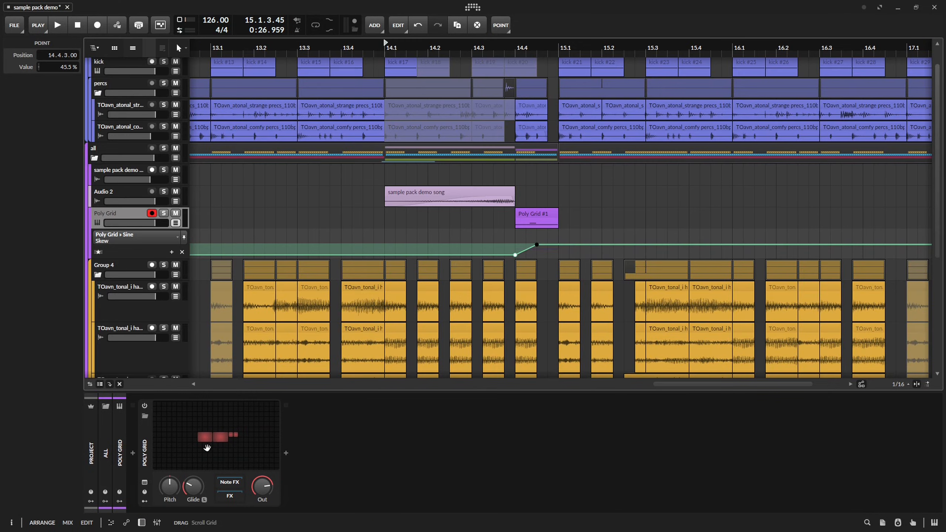
left_click(207, 447)
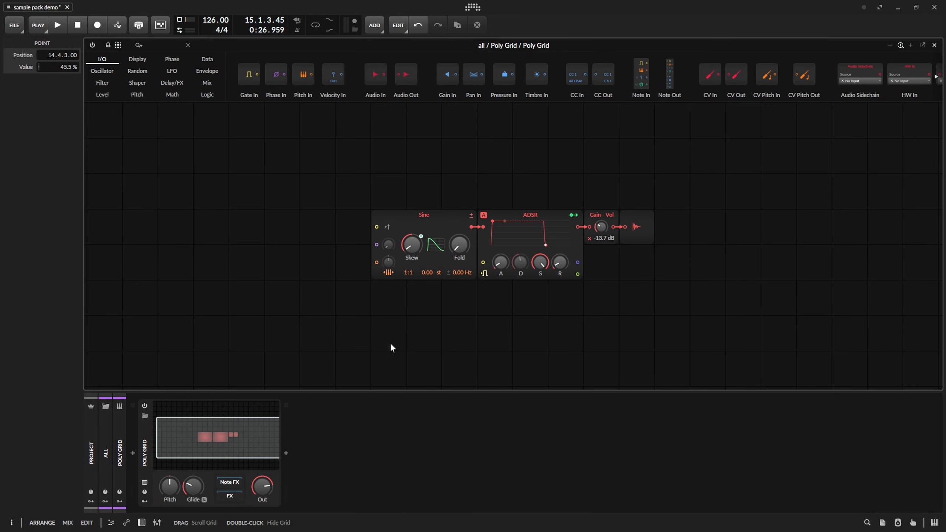
left_click(237, 428)
Lower Poly Grid's Sine Skew automation from 14.4.3 onward to 27.0 % while auditioning the sound.
left_click_drag(541, 246, 538, 255)
key("space")
key("space")
key("space")
key("space")
key("space")
key("space")
key("space")
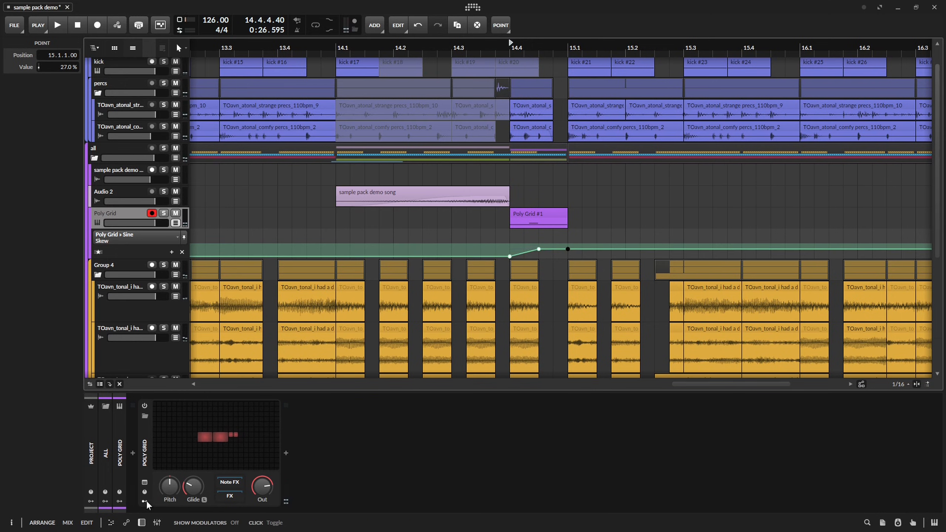
Show Poly Grid's Vibrato modulator, set its Pitch modulation amount to 4.900 and its rate to 5.46 Hz.
left_click(145, 501)
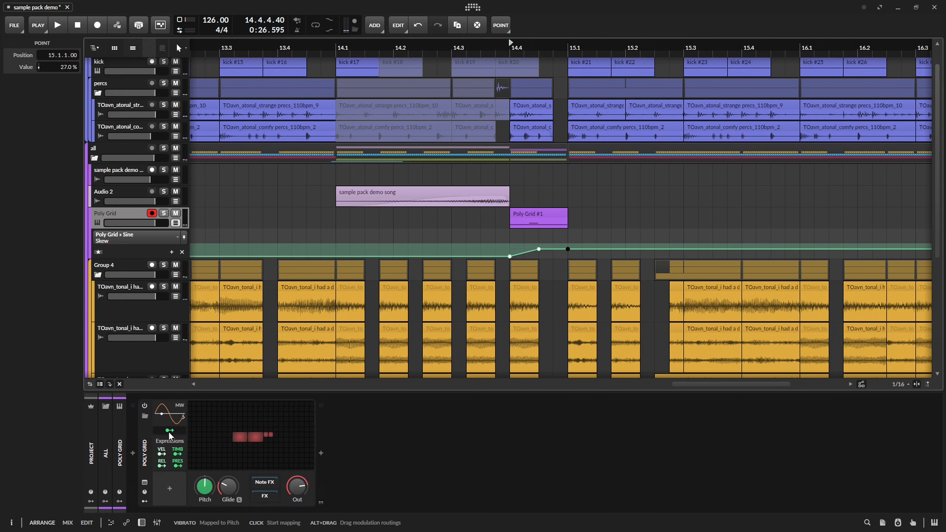
left_click(173, 417)
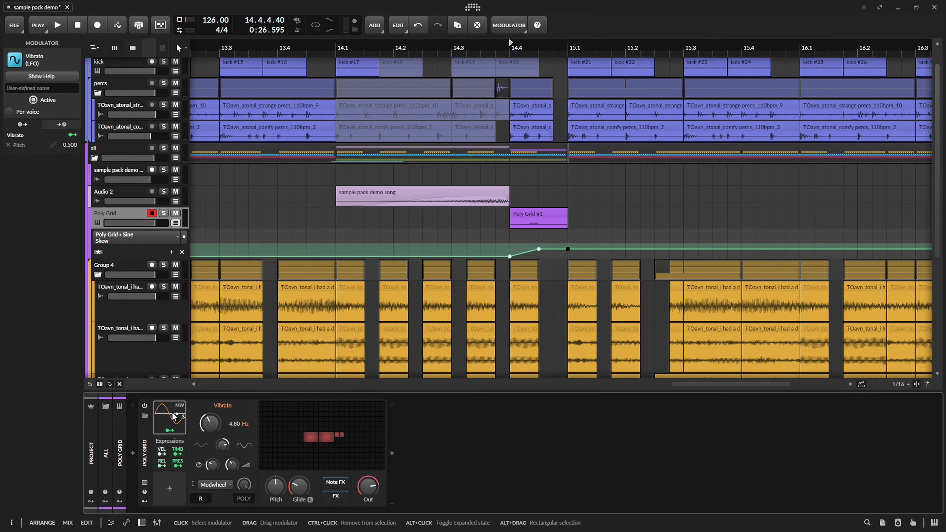
key("space")
key("space")
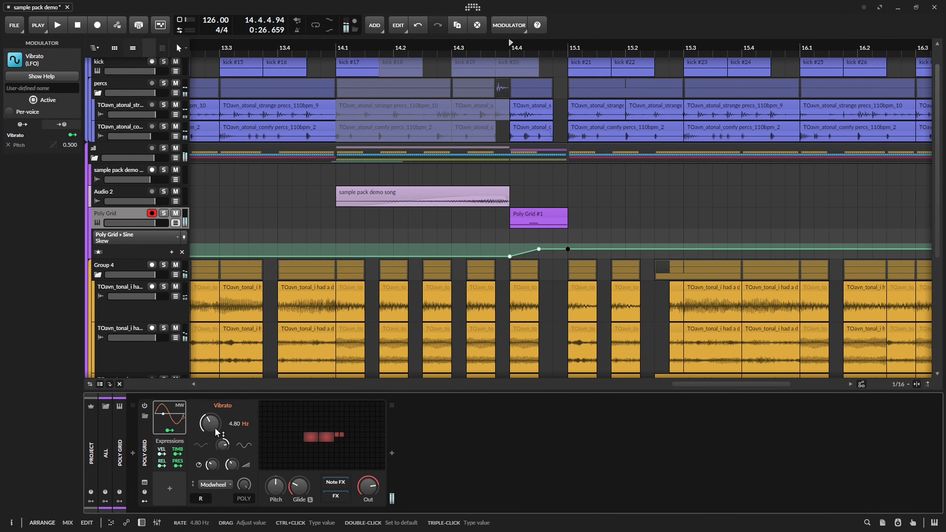
key("space")
key("space")
left_click_drag(70, 145, 69, 129)
left_click_drag(210, 423, 210, 414)
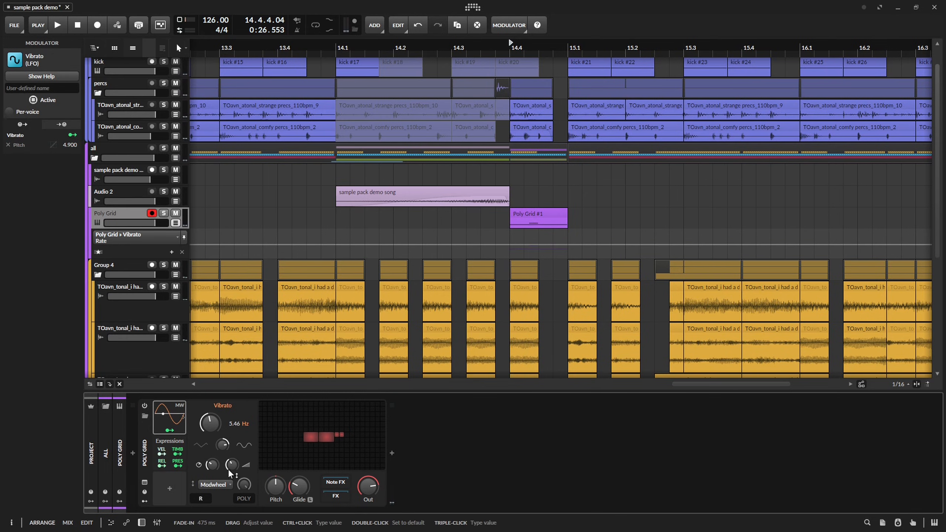
Switch the Vibrato mode to Manual and raise its Fade-in while repeatedly auditioning the Poly Grid sound.
left_click(215, 484)
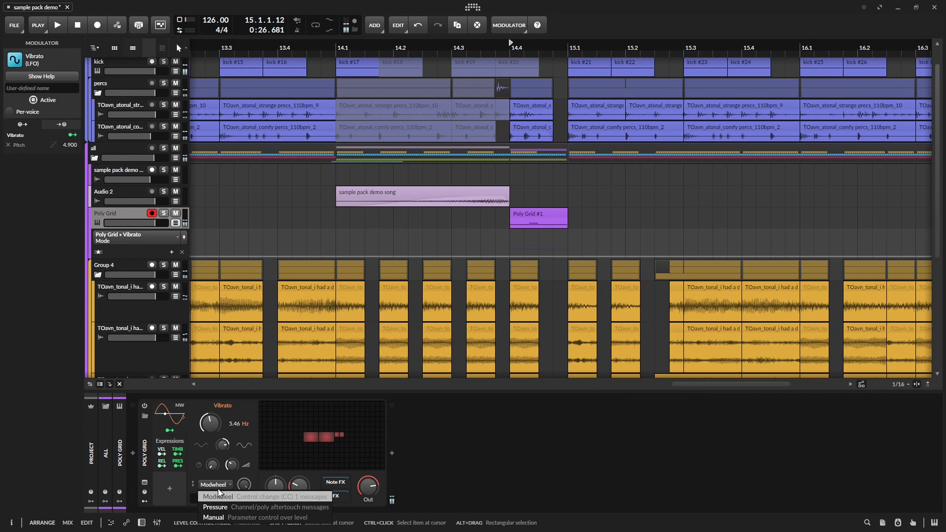
left_click(218, 517)
key("space")
key("space")
left_click_drag(230, 468, 230, 437)
key("space")
key("space")
key("space")
key("space")
key("space")
key("space")
key("space")
Open the Poly Grid #1 clip and draw a rising pitch-expression glide at the start of its long B3 note.
left_click(549, 211)
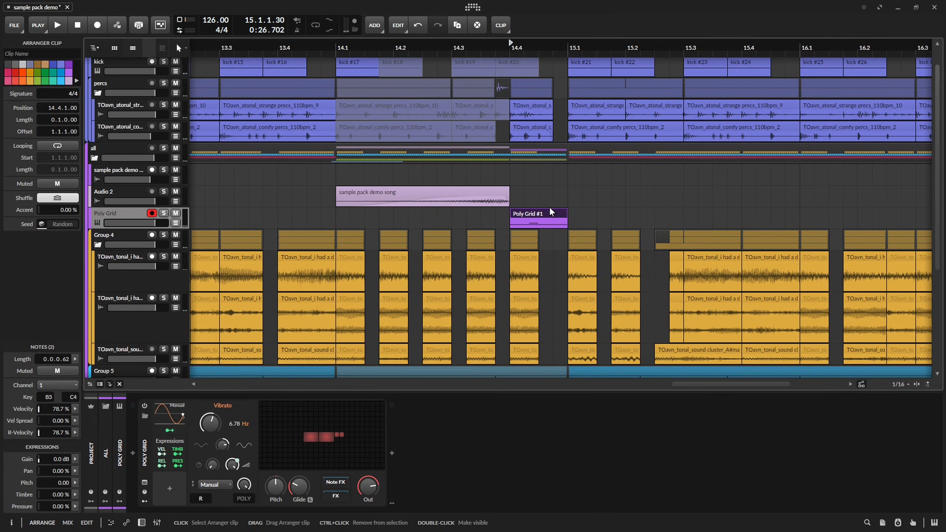
double_click(549, 211)
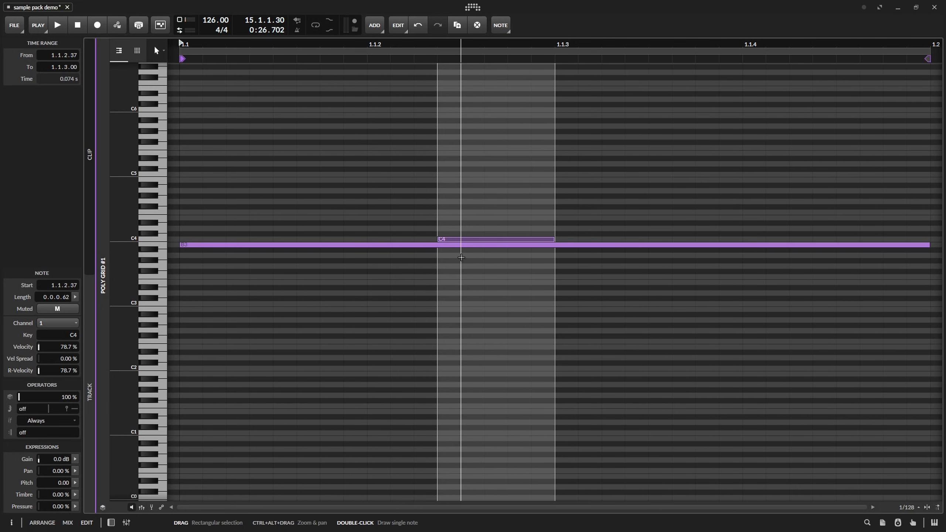
left_click(267, 245)
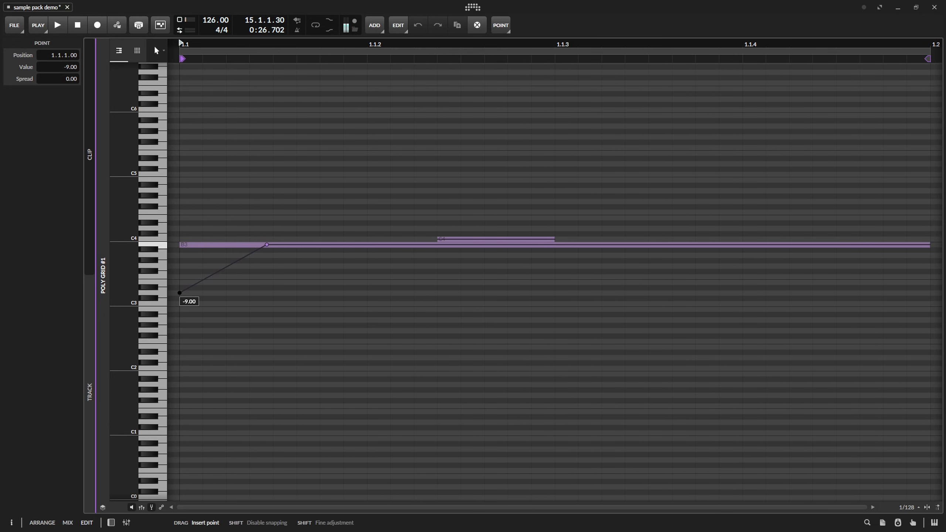
left_click_drag(180, 292, 179, 266)
key("space")
key("space")
left_click_drag(266, 245, 317, 245)
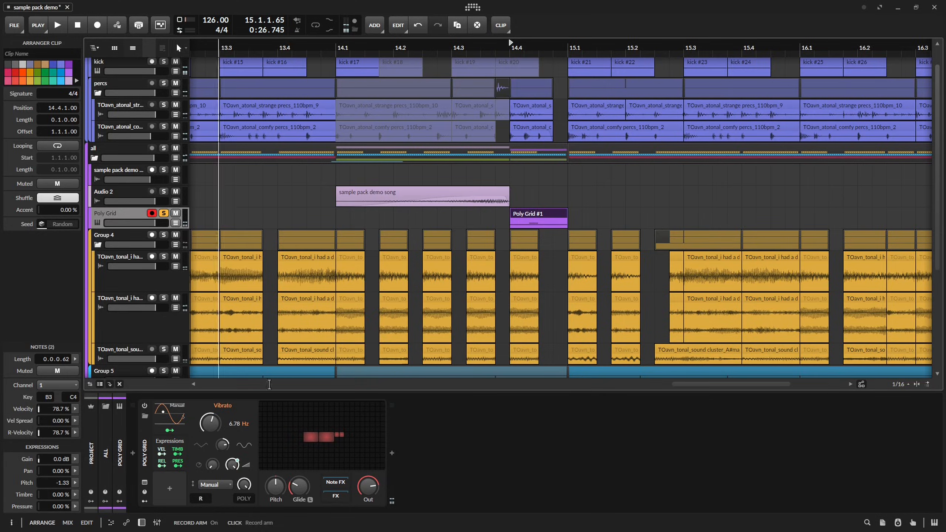
Insert a Bit-8 after Poly Grid, set its Clock to 24.7 kHz and reduce its Mix.
left_click(391, 453)
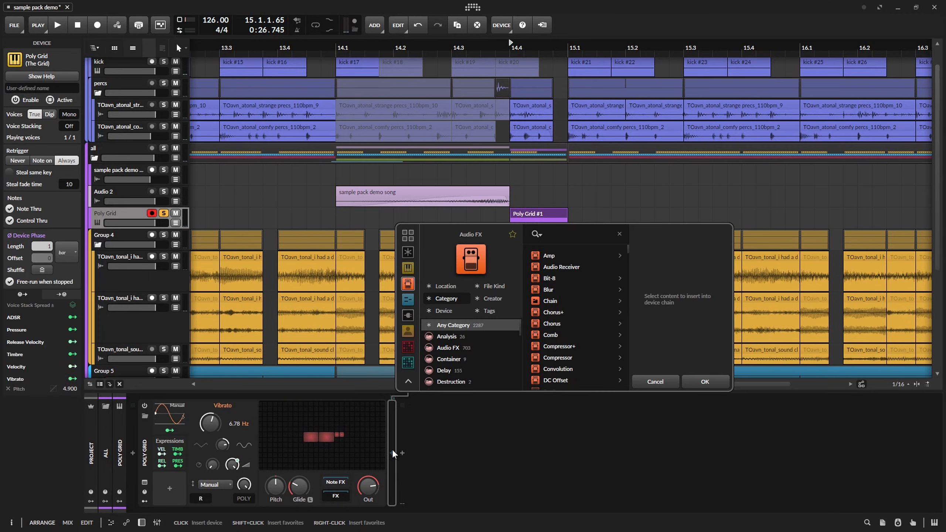
type("bit")
key("Down")
key("Return")
key("space")
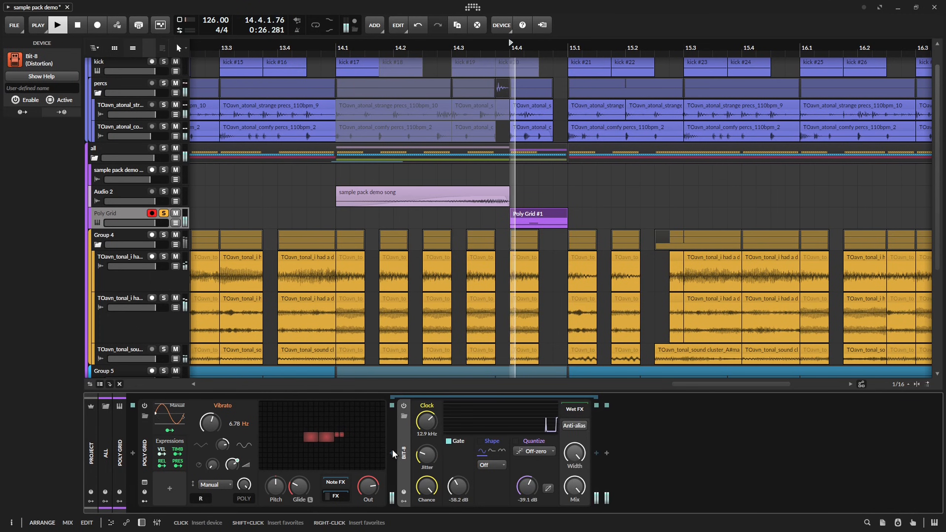
left_click_drag(427, 420, 436, 444)
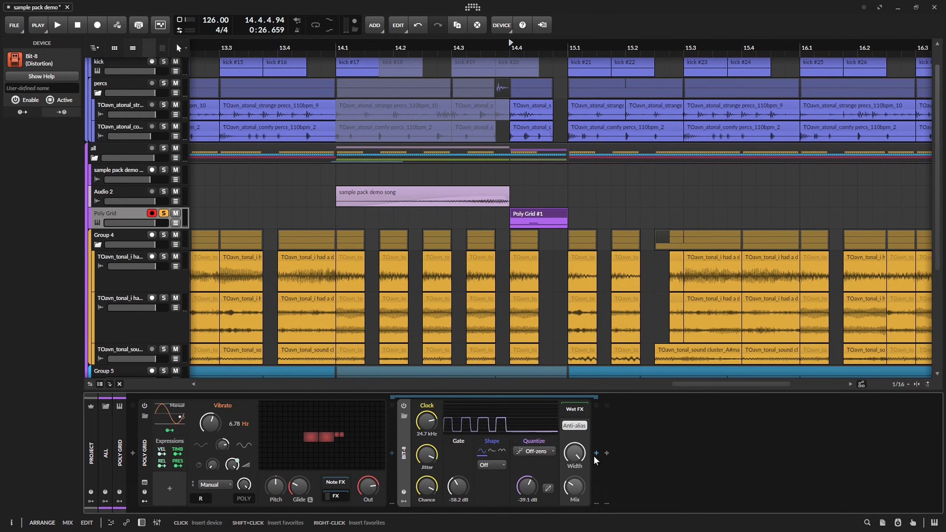
Insert an EQ-2 after Bit-8 and turn its low band into a low-cut at 305 Hz.
left_click(604, 452)
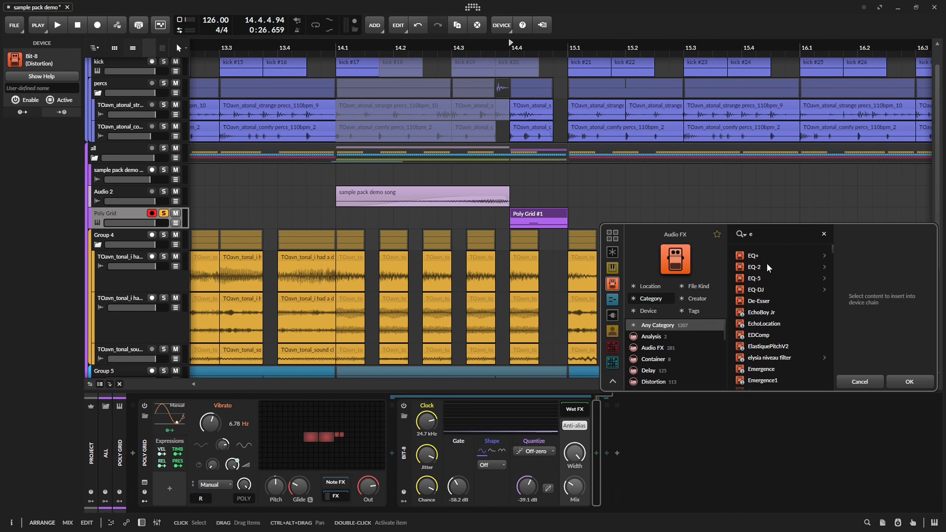
double_click(767, 264)
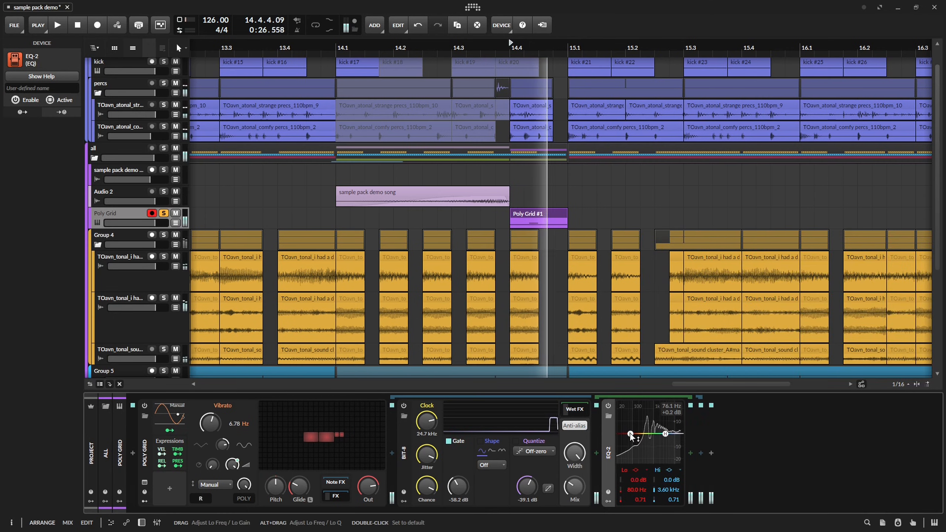
key("space")
right_click(632, 435)
left_click(652, 464)
key("space")
left_click_drag(632, 435, 645, 433)
Audition the filtered Poly Grid sound and turn the EQ-2's high band into a high-cut at 14.4 kHz.
key("space")
key("space")
Add a second EQ-2 to the chain and cut its low band by 6.0 dB at 437 Hz with a Q of 0.28.
key("space")
key("space")
key("space")
right_click(666, 434)
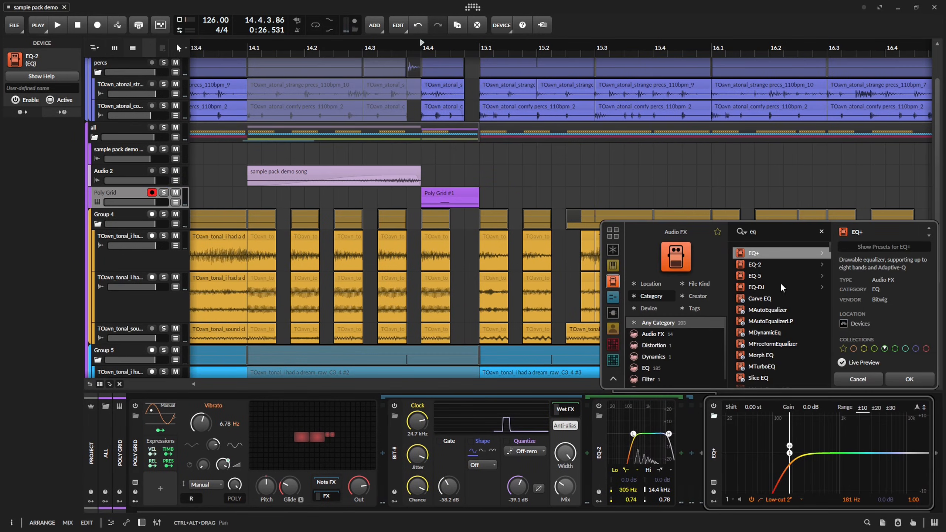
key("Down")
left_click(905, 376)
key("space")
key("space")
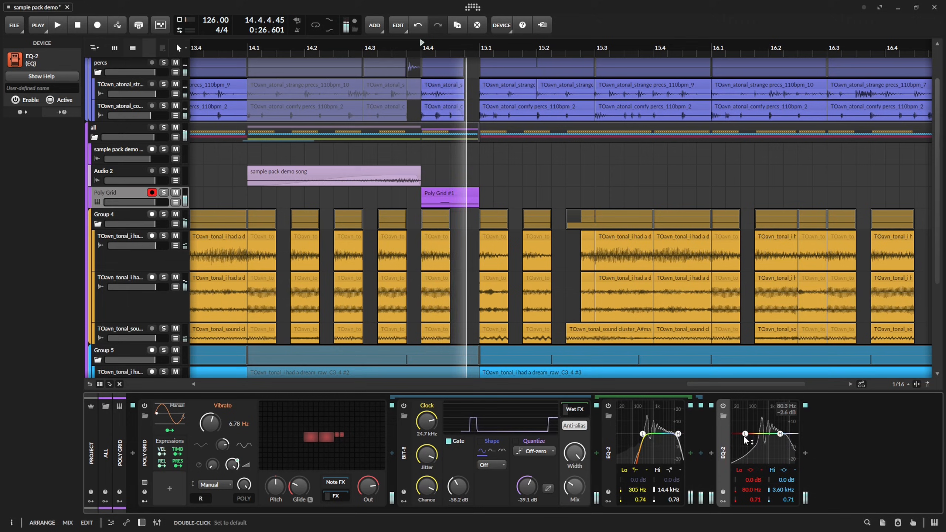
left_click_drag(745, 435, 760, 445)
key("space")
Add a second melody clip to the Poly Grid track, running from 15.1.4 to 17.1.
key("space")
key("space")
key("space")
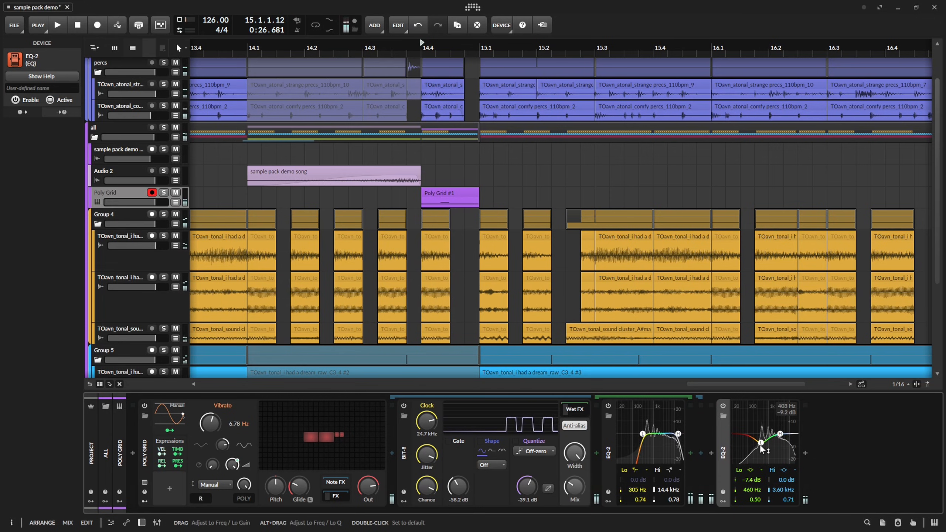
key("space")
scroll(763, 442, "down", 5)
Shape Poly Grid's Sine Skew automation under the second clip, peaking at 17.2 % at 15.2.3 and ending at 7.50 % at 16.4.2.
key("space")
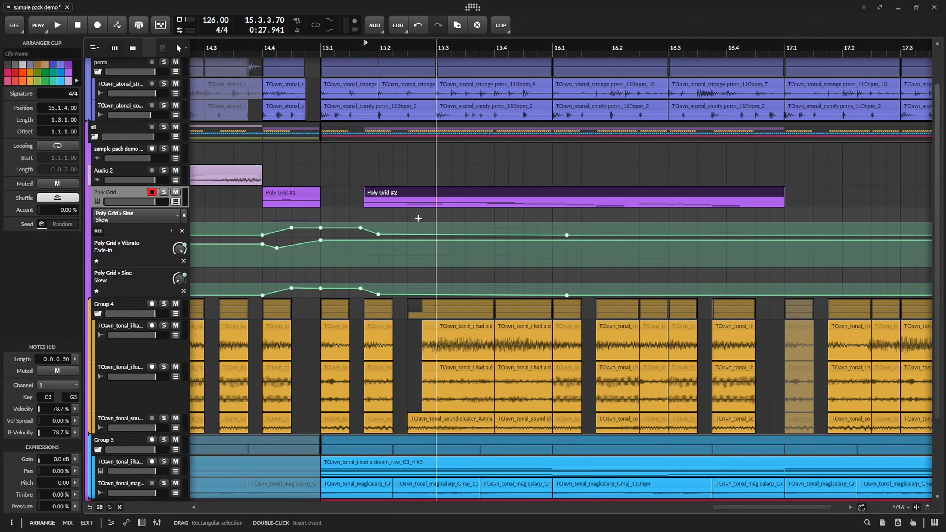
key("space")
key("space")
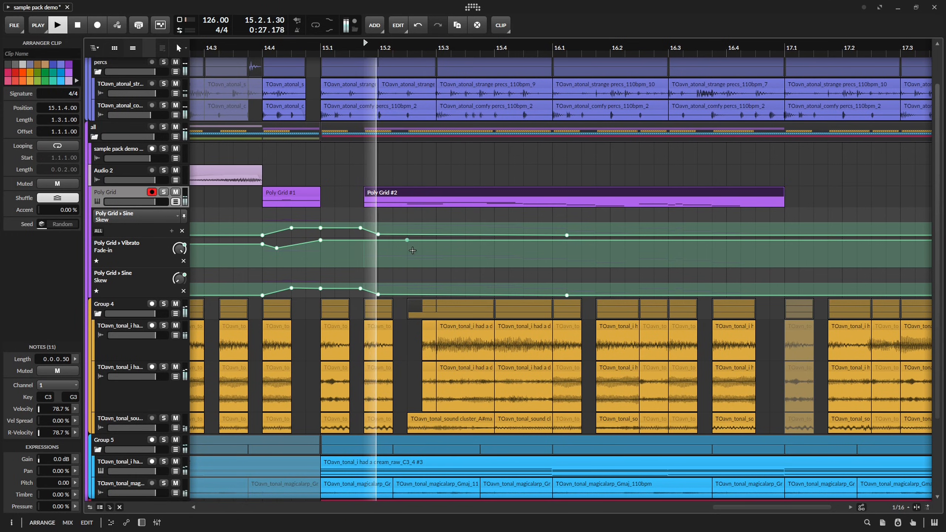
key("space")
key("space")
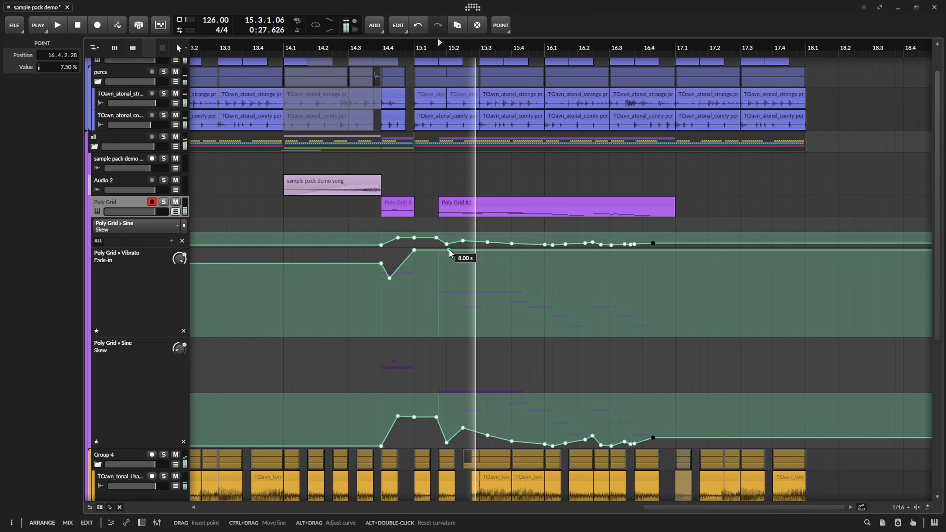
key("space")
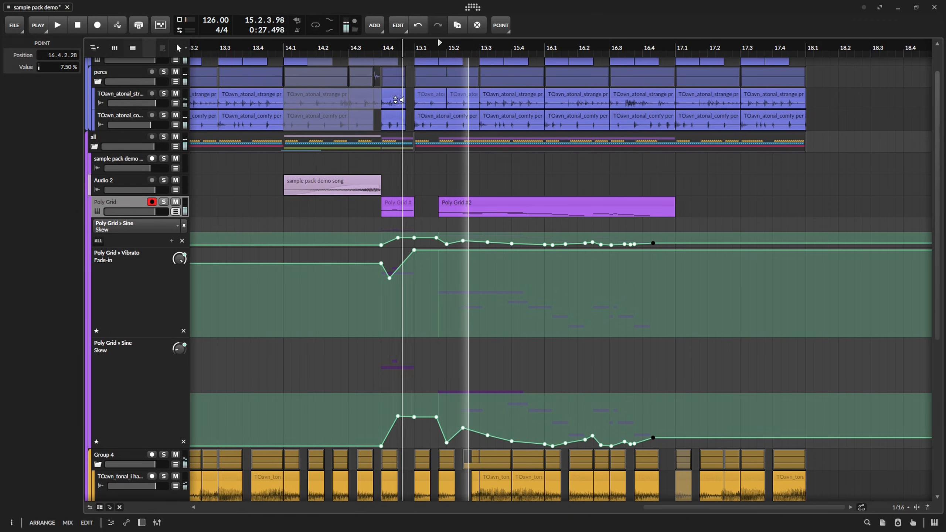
Draw Vibrato Fade-in automation dips under the second Poly Grid clip, including 2.78 s at 15.2.3 and 417 ms at 16.3.2, while auditioning.
key("space")
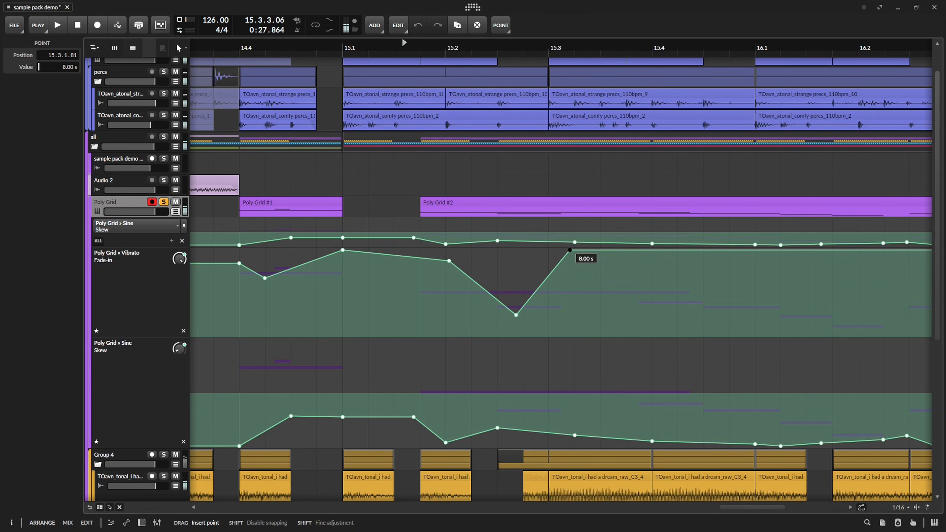
key("space")
left_click_drag(516, 316, 509, 275)
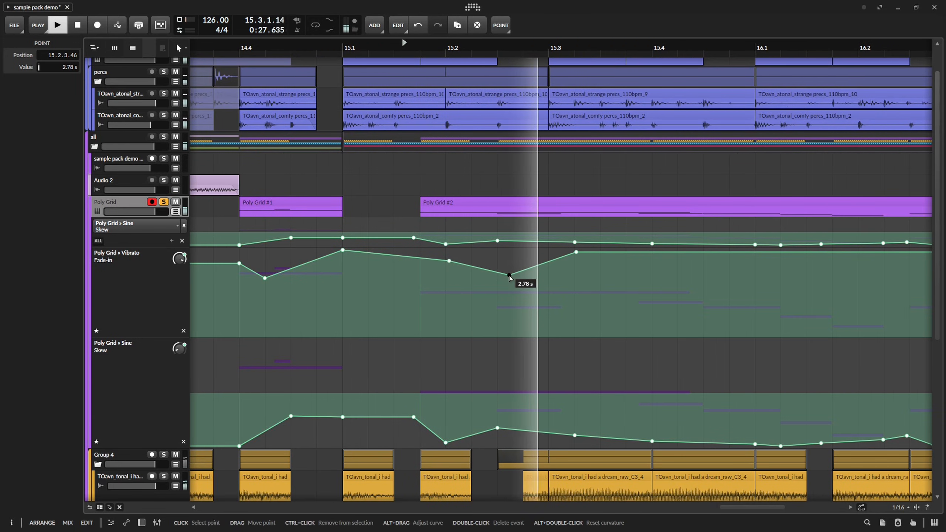
key("space")
key("space")
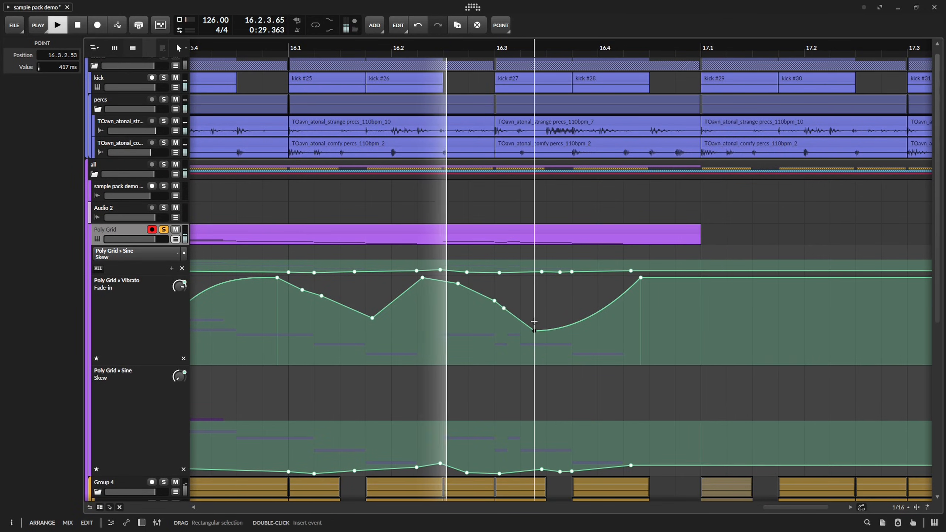
key("space")
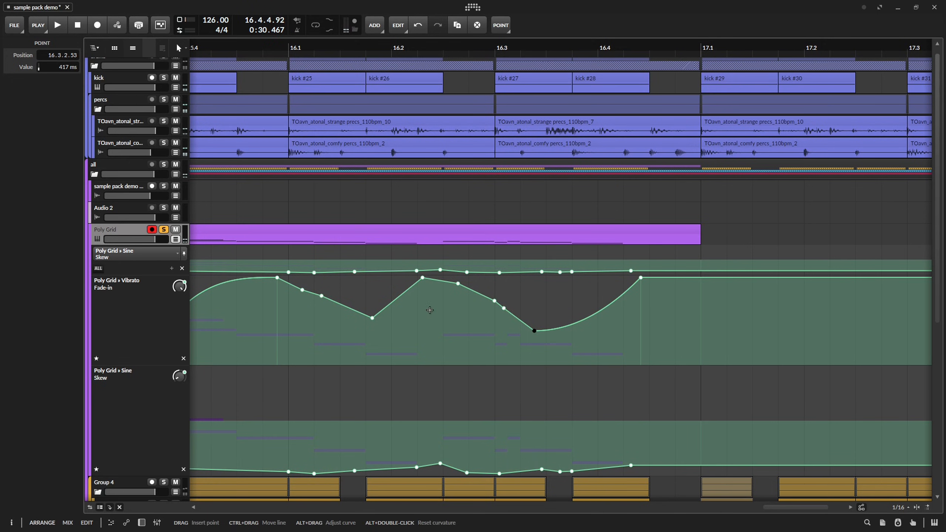
Raise Poly Grid's Vibrato rate to 9.00 Hz and save the project.
double_click(118, 234)
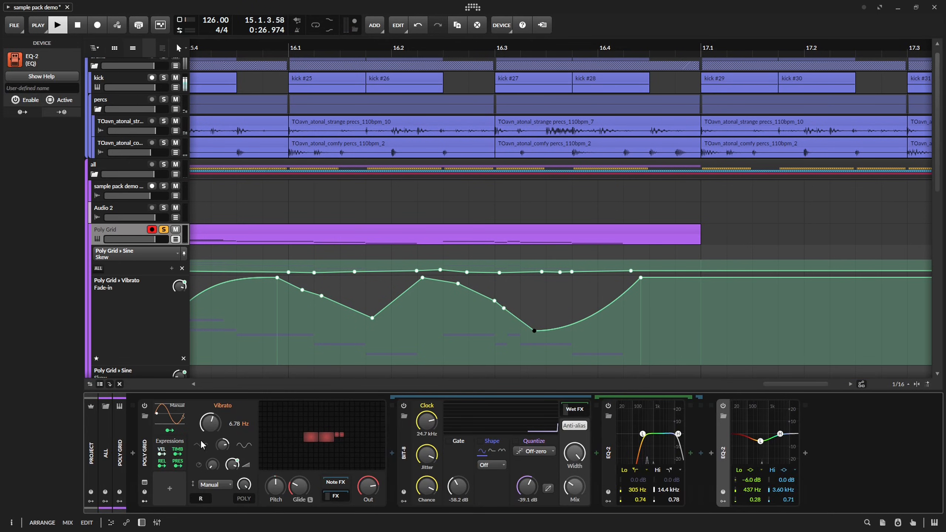
left_click_drag(209, 425, 210, 416)
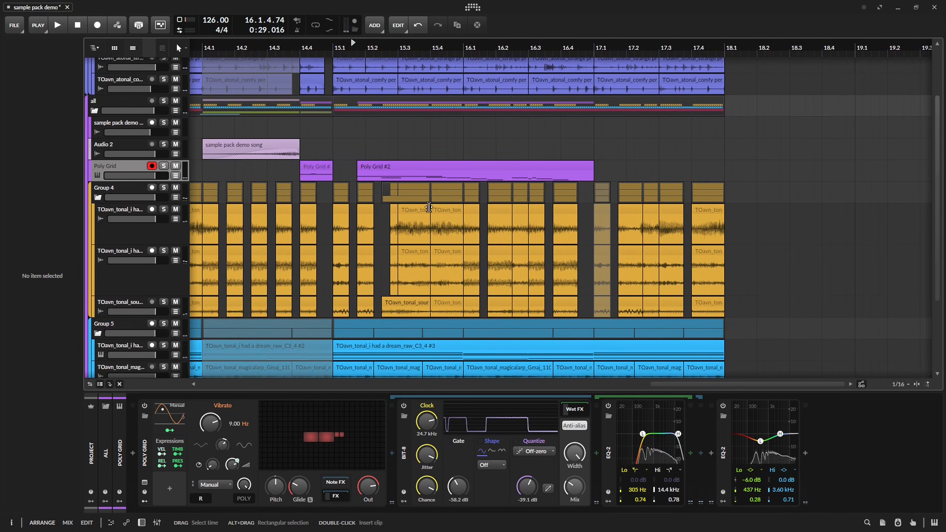
left_click_drag(566, 369, 569, 273)
left_click_drag(475, 180, 486, 237)
key("ctrl+s")
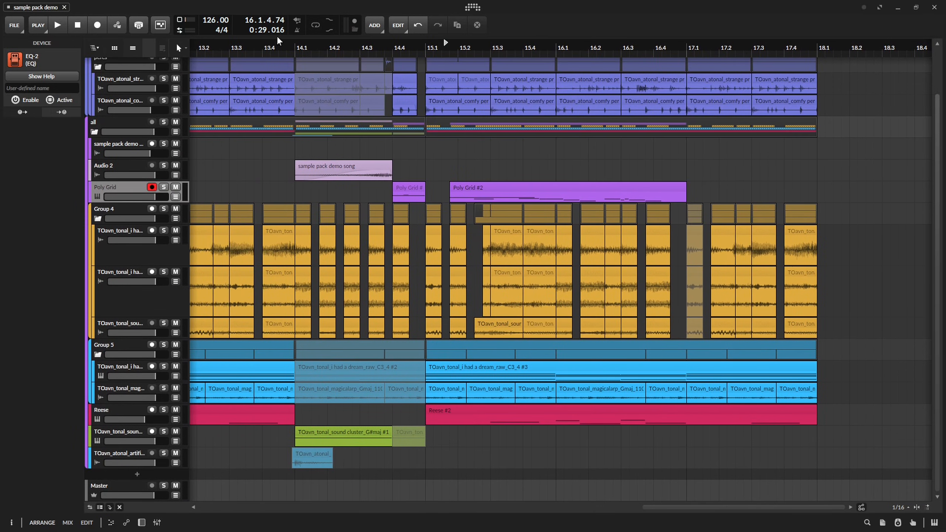
Solo the comfy percs track and show automation for the frequency of its EQ+ high-cut band.
left_click(118, 128)
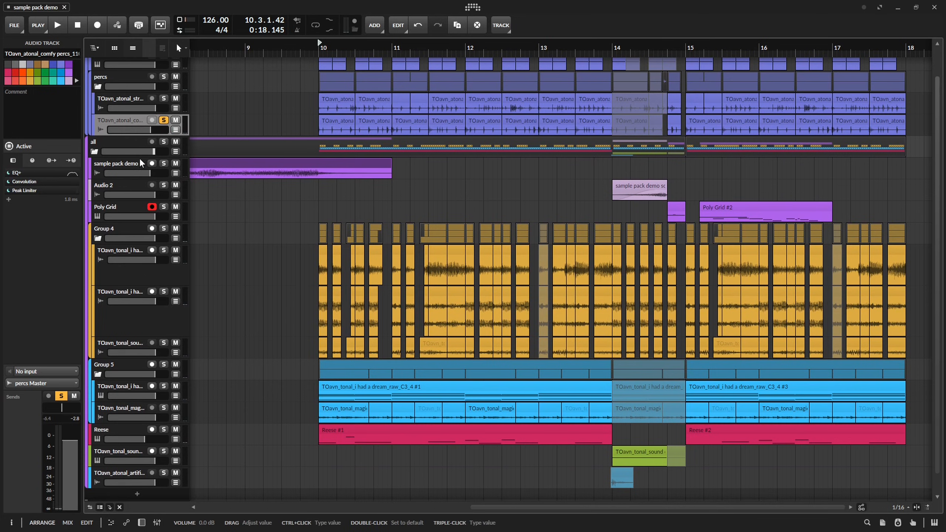
key("a")
key("d")
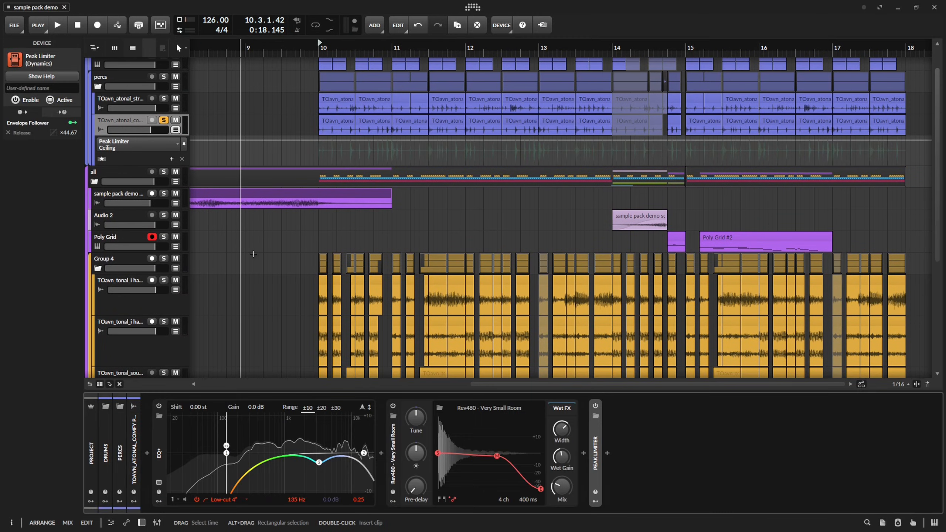
left_click(363, 453)
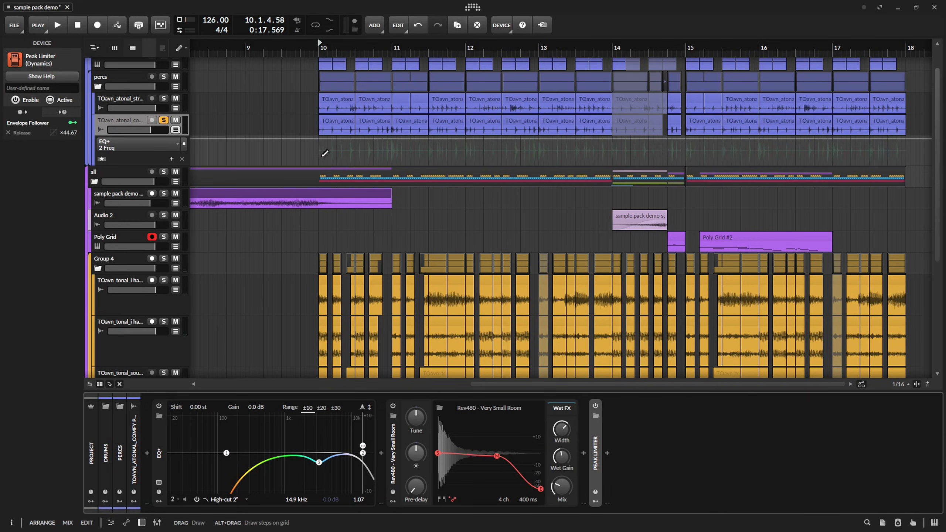
Draw a lowered section in the EQ+ high-cut frequency automation from bar 10 to bar 14 and set it to 834 Hz.
left_click(327, 167)
left_click_drag(596, 192, 601, 200)
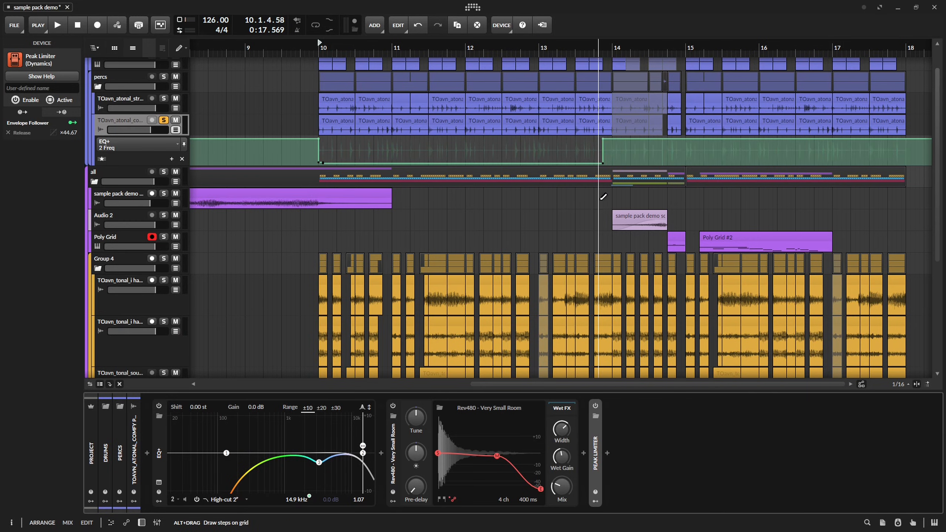
key("2")
left_click(602, 163)
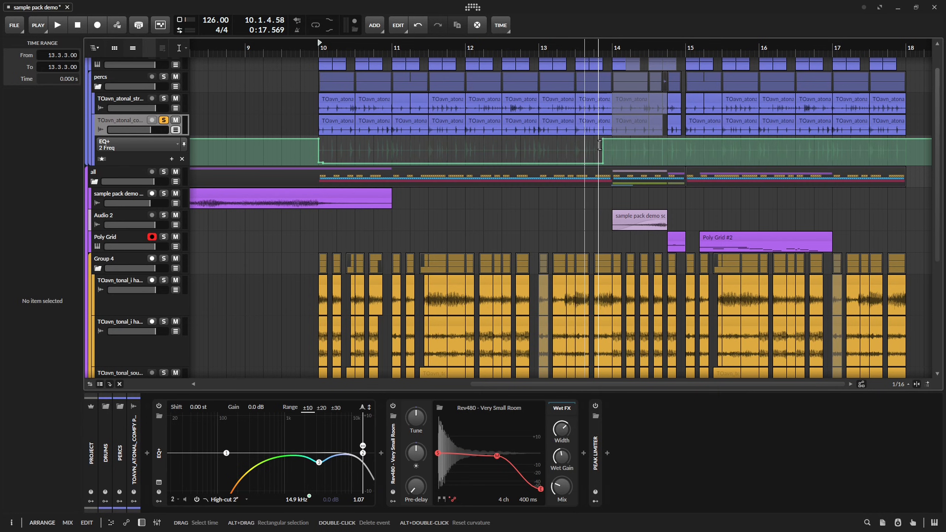
left_click_drag(604, 140, 613, 163)
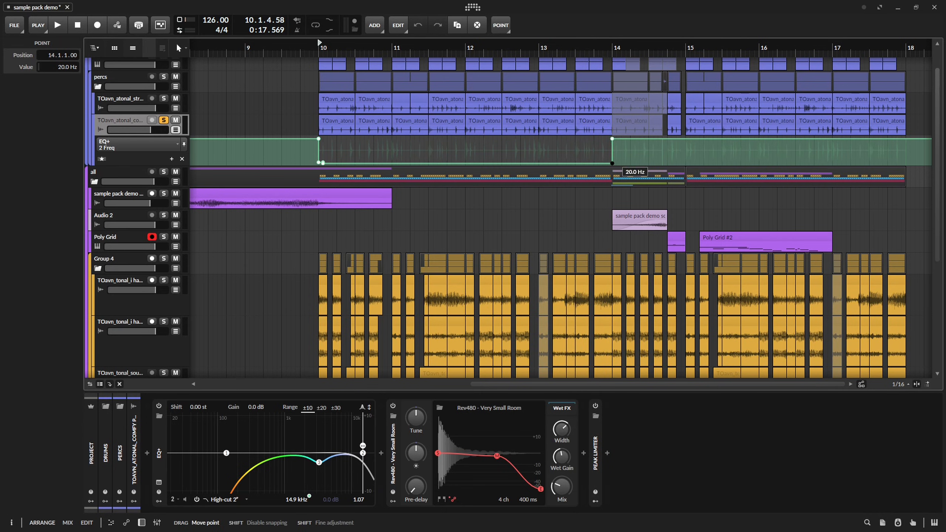
left_click_drag(341, 163, 342, 149)
Turn the high-cut automation into a rising ramp from 10.1 to 10.3 and duplicate it up to 11.1.
key("space")
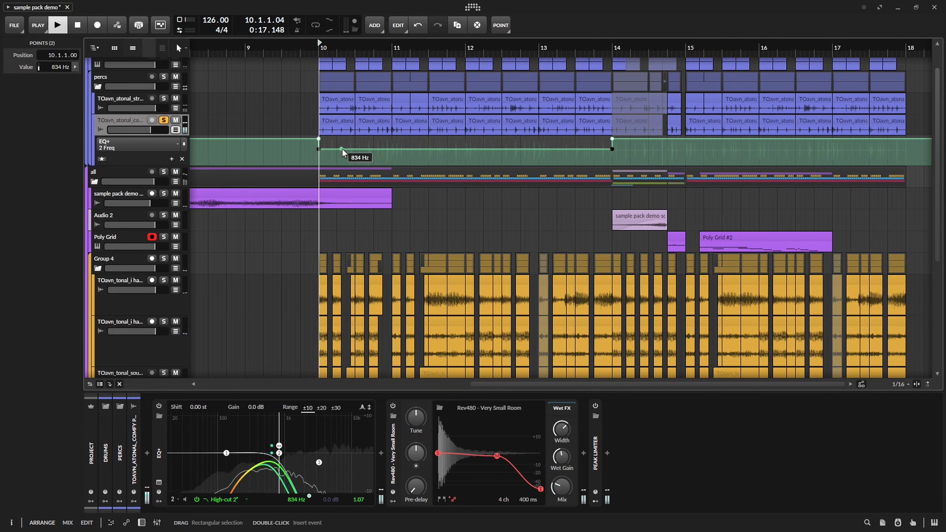
scroll(337, 145, "up", 4)
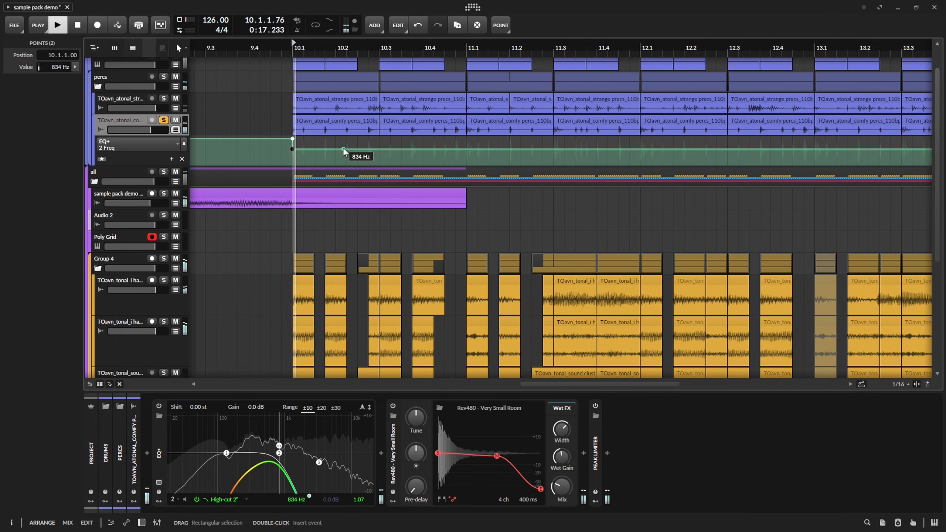
left_click_drag(379, 160, 293, 160)
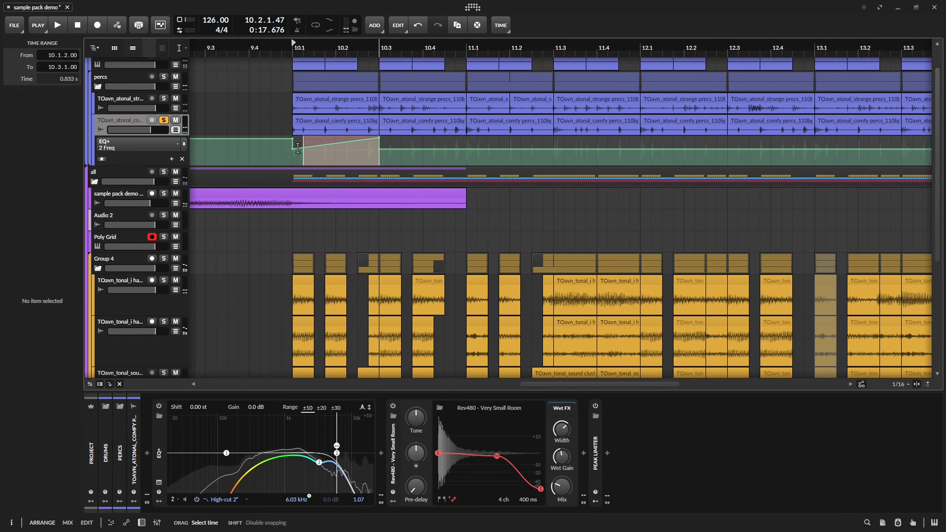
key("ctrl+d")
key("space")
left_click(423, 159)
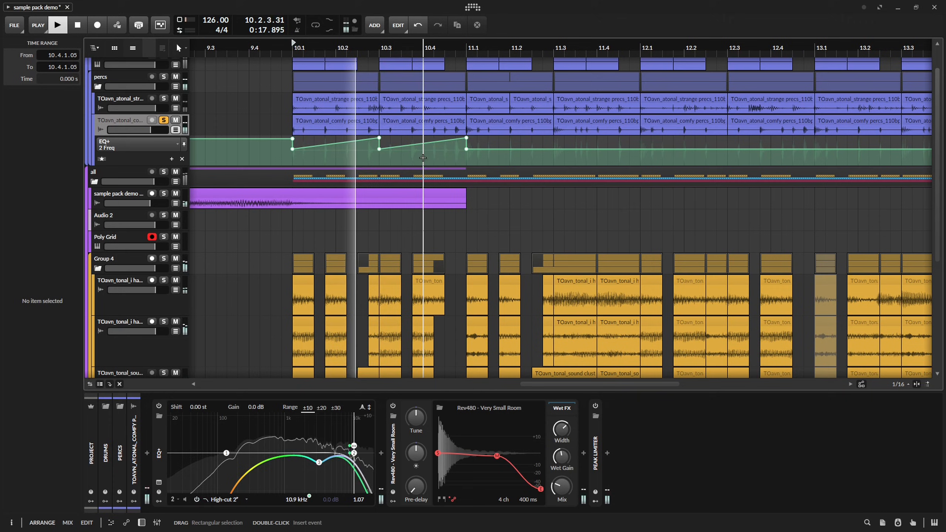
Lower the starting points of both bar 10 ramps, with the first at 276 Hz, and audition the percs.
left_click_drag(379, 148, 379, 155)
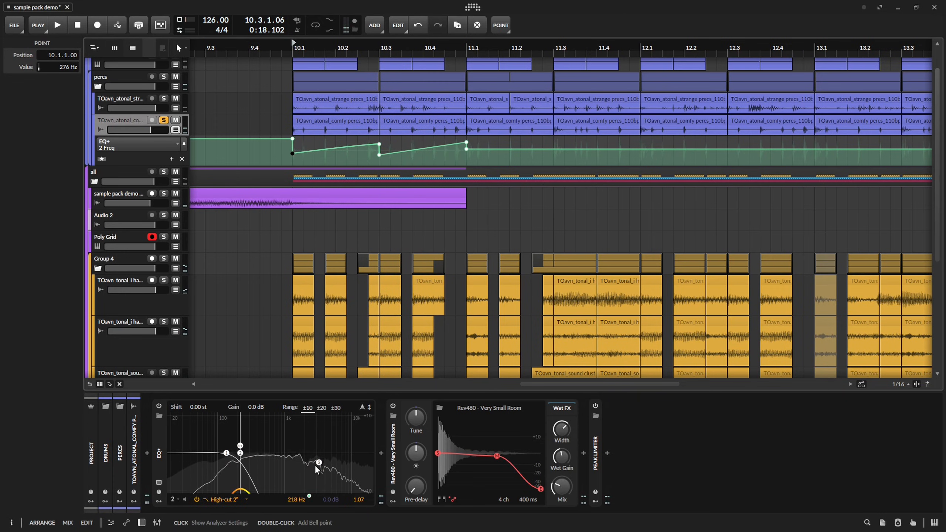
key("space")
key("space")
scroll(279, 456, "down", 1)
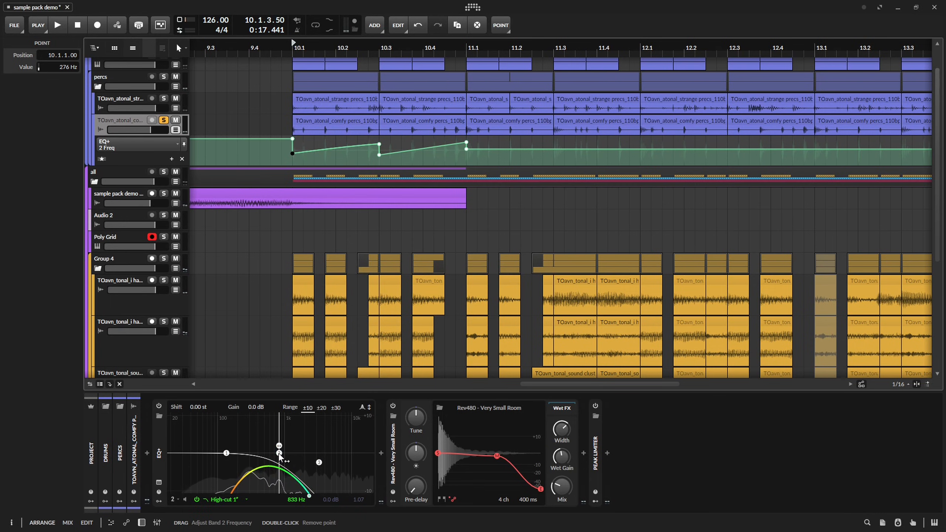
Set EQ+ band 2 to High-cut 4 and duplicate the bar 10 frequency ramps into bar 11.
right_click(280, 454)
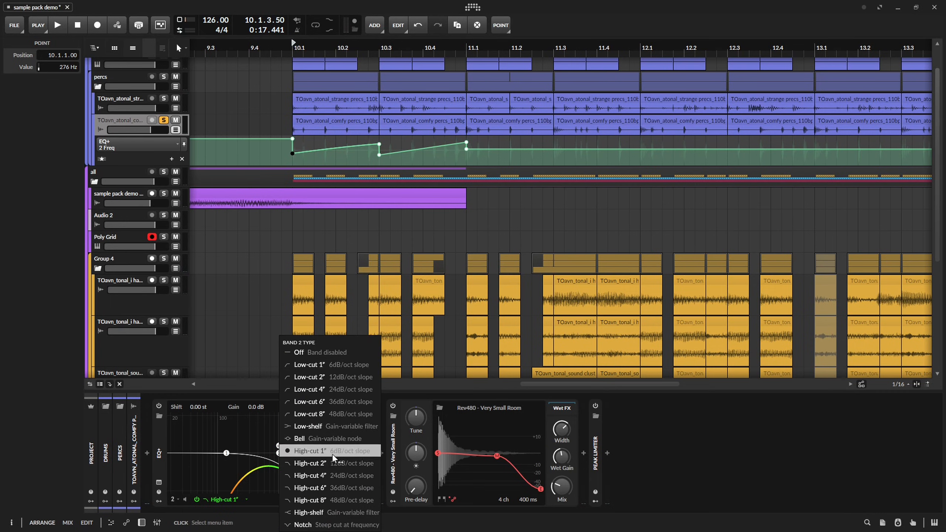
left_click_drag(466, 160, 295, 161)
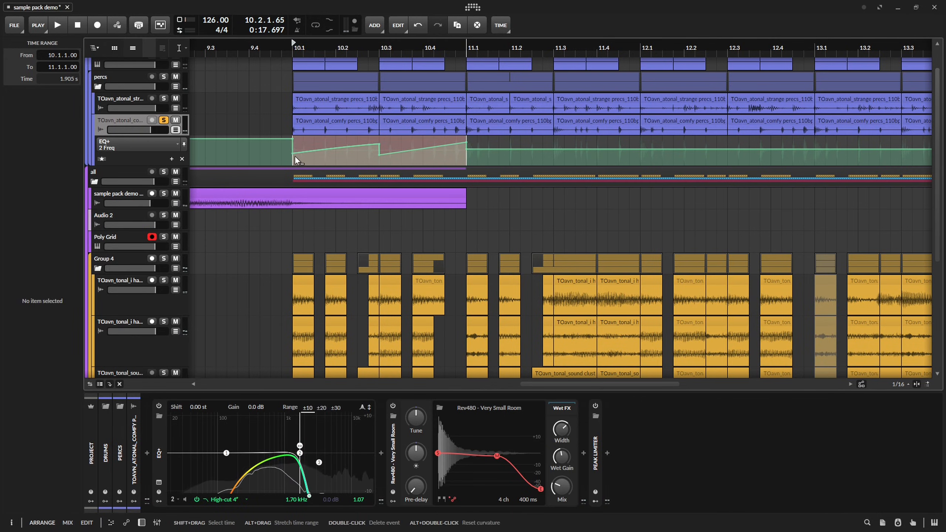
key("ctrl+d")
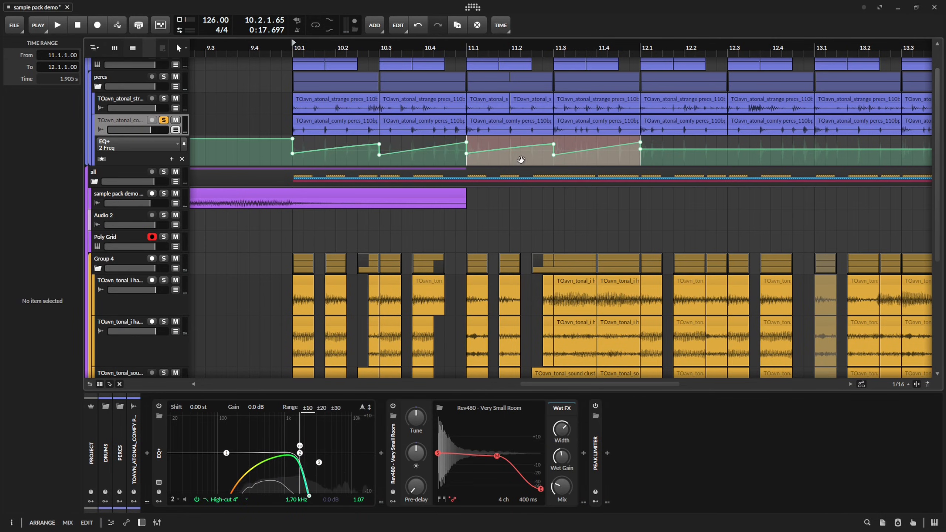
Audition the duplicated EQ+ band 2 frequency ramps in bar 11 and adjust them.
key("space")
left_click_drag(538, 157, 480, 165)
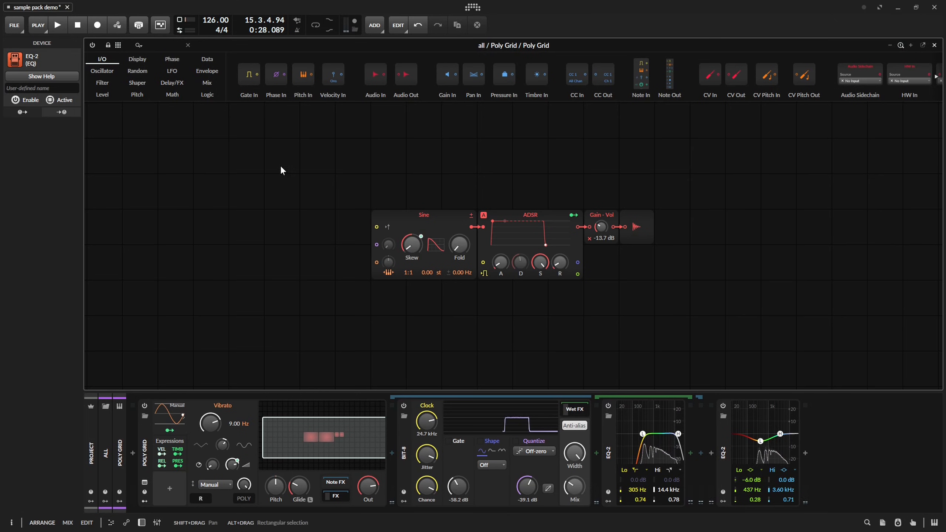
Add a Stack Spread modulator to the Poly Grid device.
left_click(146, 442)
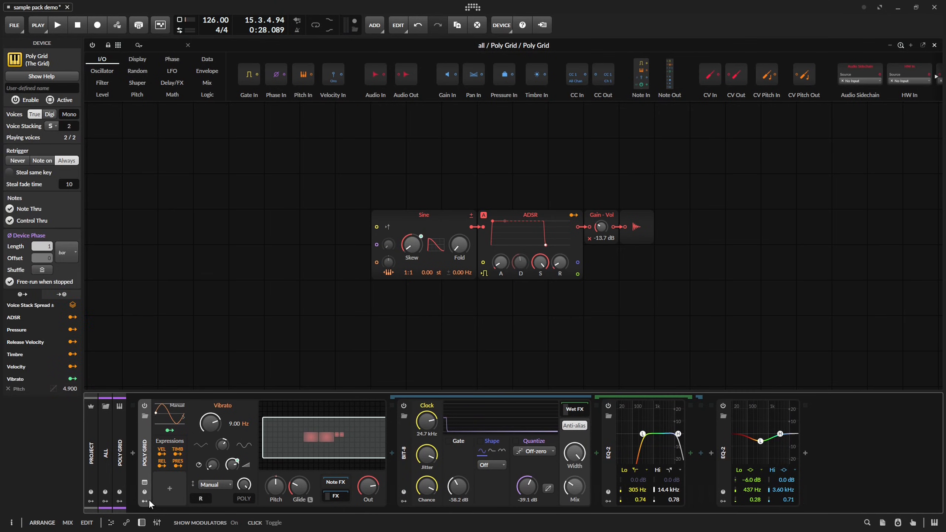
left_click(169, 488)
type("s")
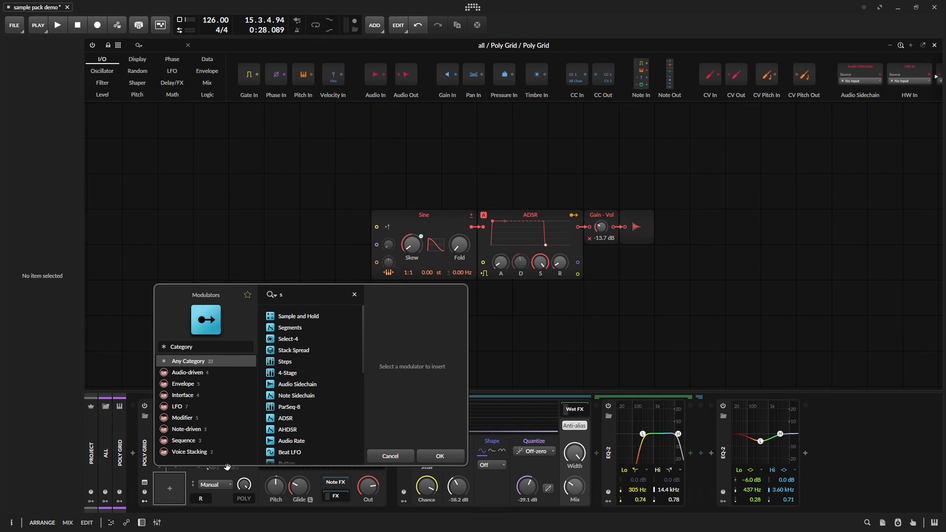
type("t")
left_click(294, 317)
left_click(439, 456)
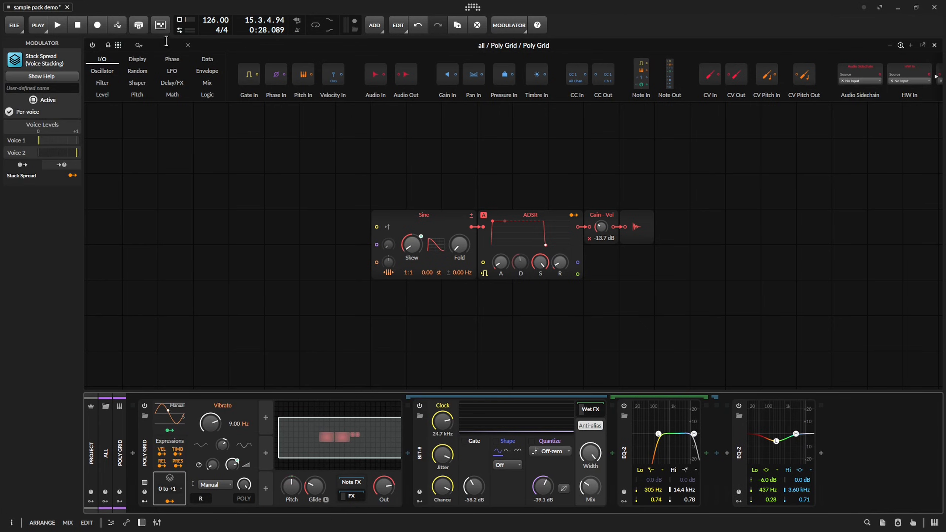
Add an LFO module to the grid and route it to the Sine's Fold with an amount of 4.080.
left_click(150, 45)
type("lfo")
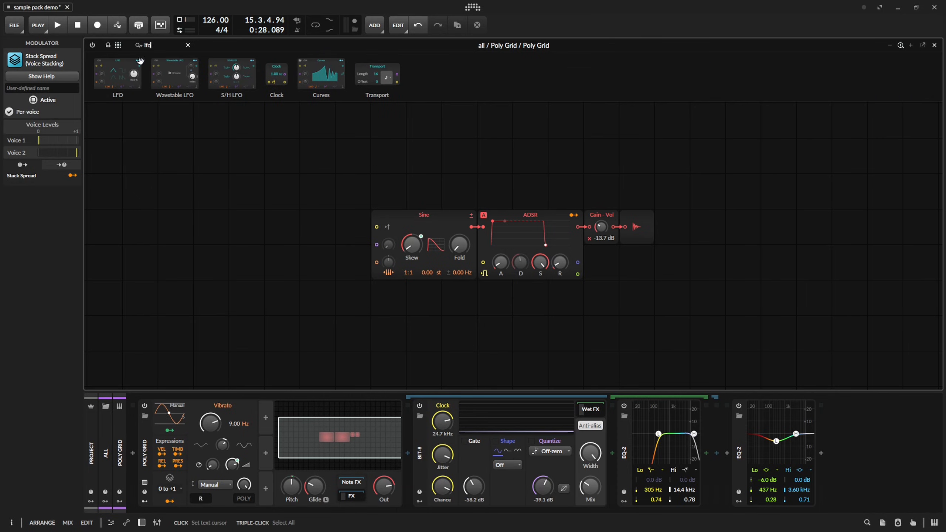
key("Return")
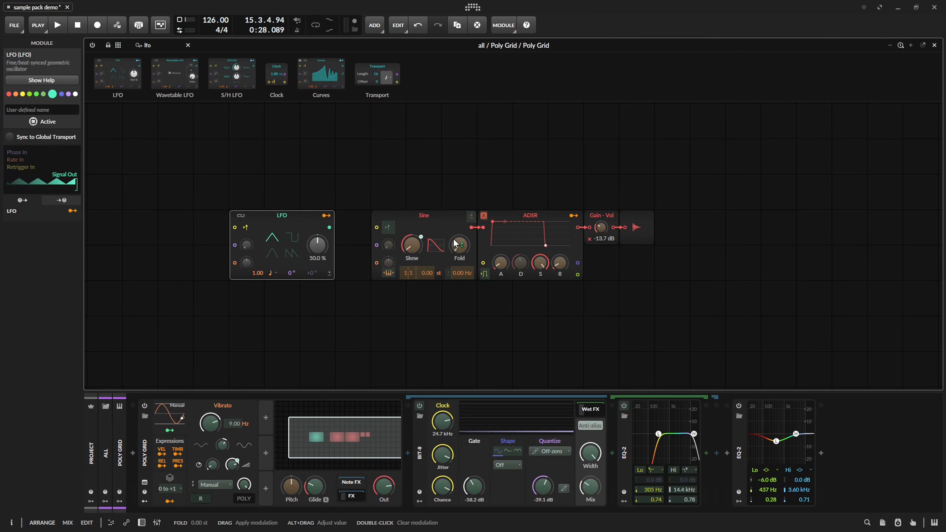
left_click_drag(455, 243, 455, 235)
left_click(330, 222)
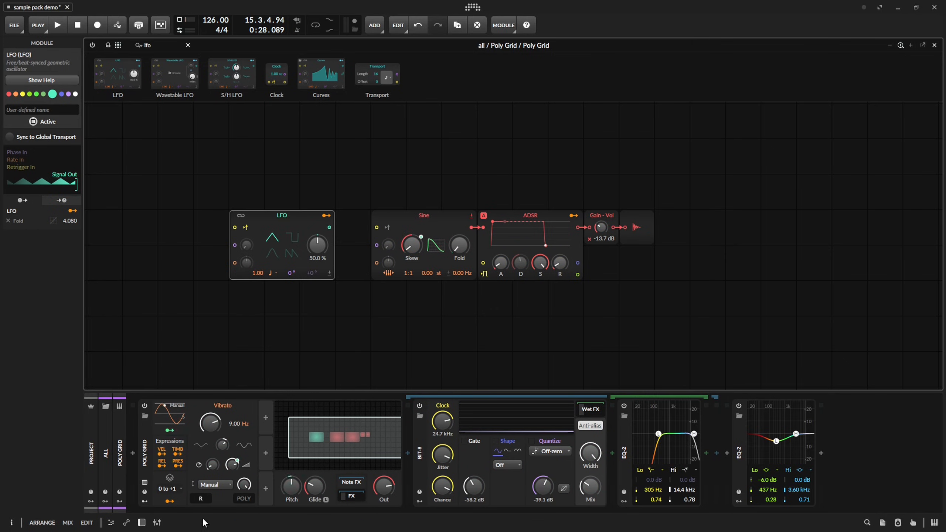
Route Stack Spread to the LFO's Phase with an amount of 186 and audition the sound.
left_click(176, 501)
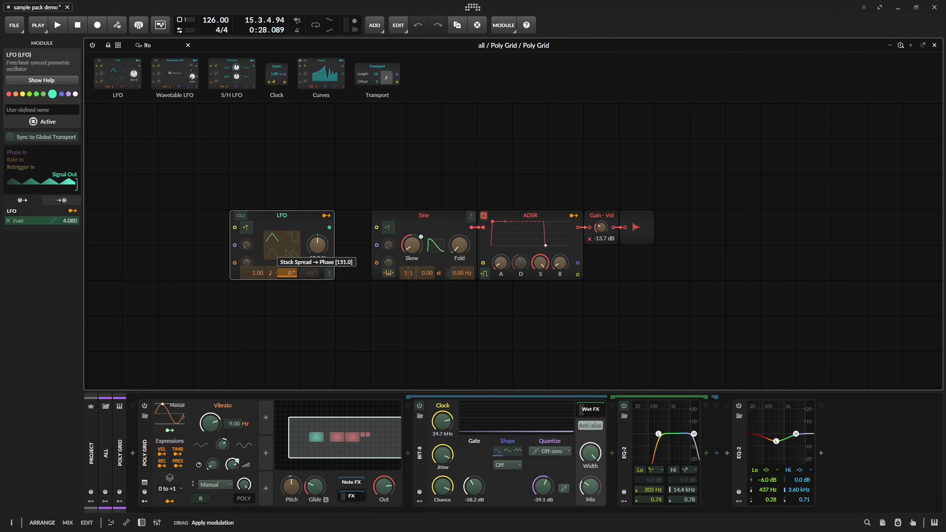
left_click(325, 217)
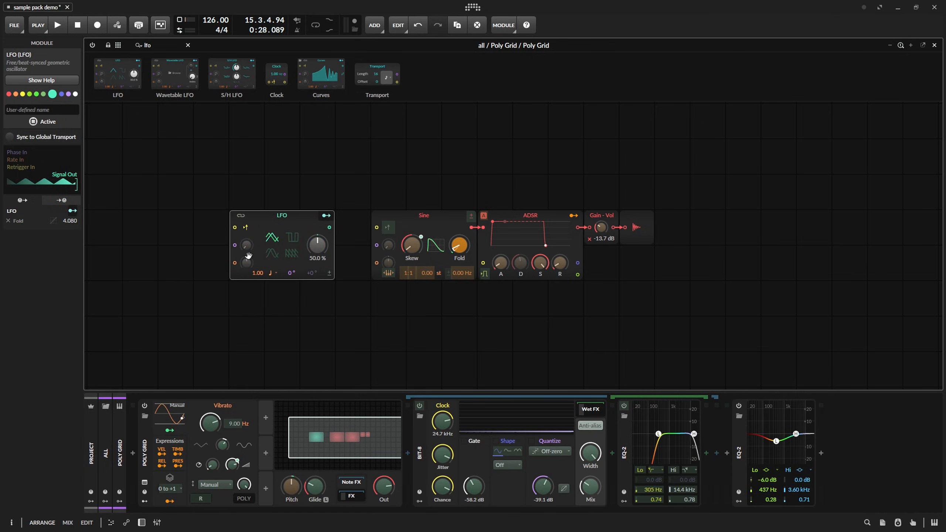
key("space")
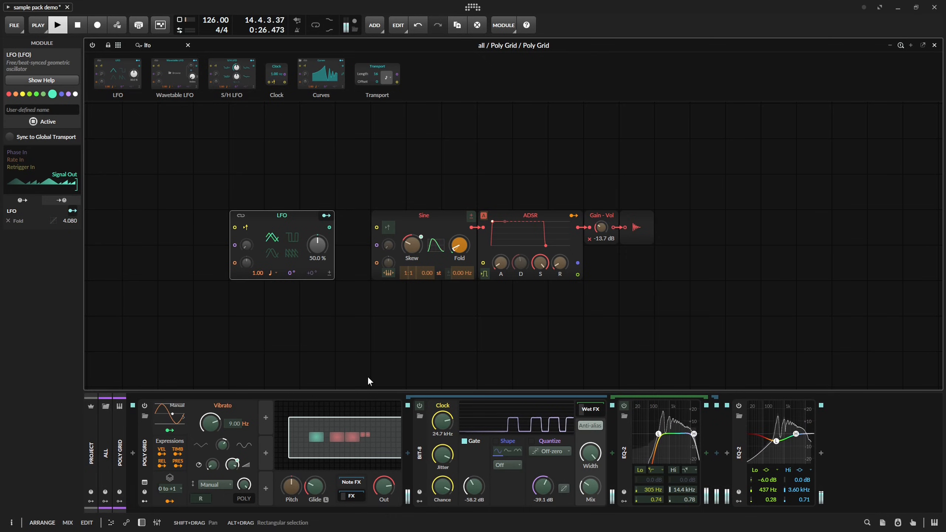
Insert a Pan module between the Gain - Vol module and the audio output.
type("pad")
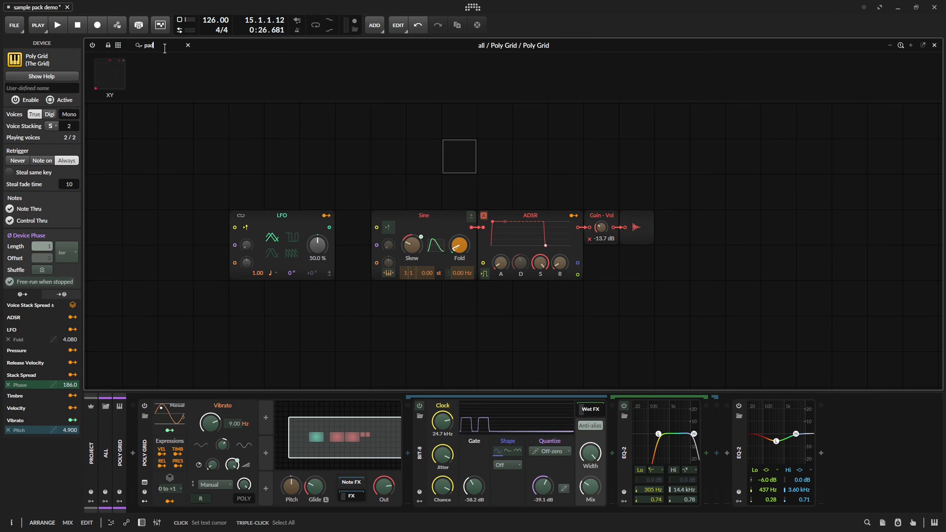
type("pan")
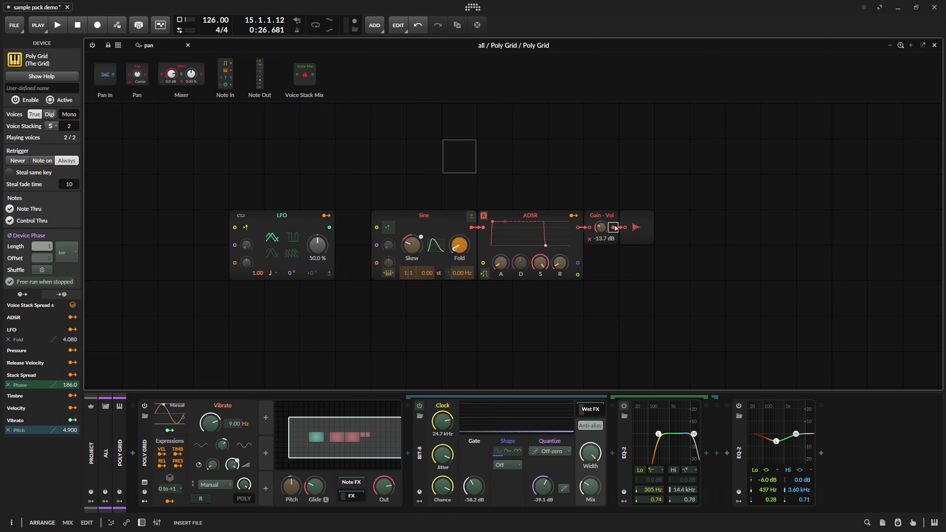
left_click_drag(615, 226, 614, 227)
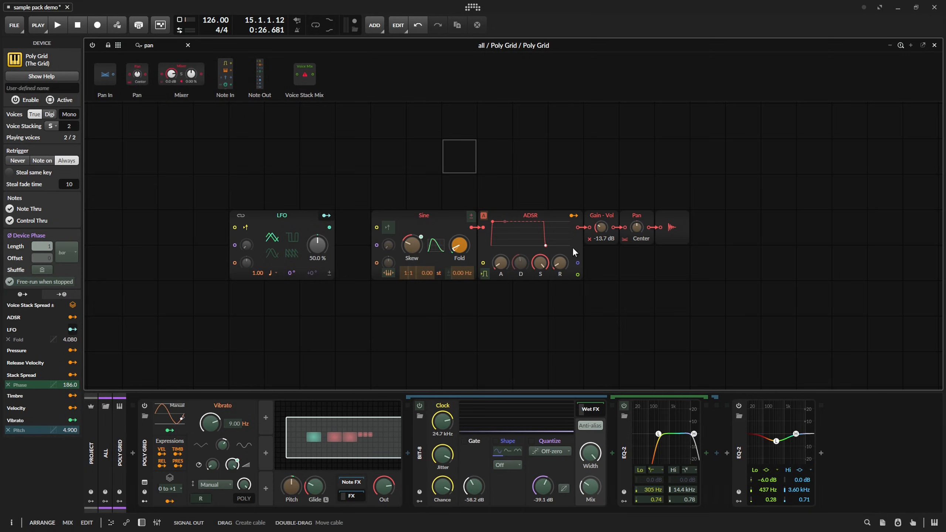
Route Stack Spread to the Pan with an amount of 1.000 and set the spread mode to -1 to +1.
left_click(168, 501)
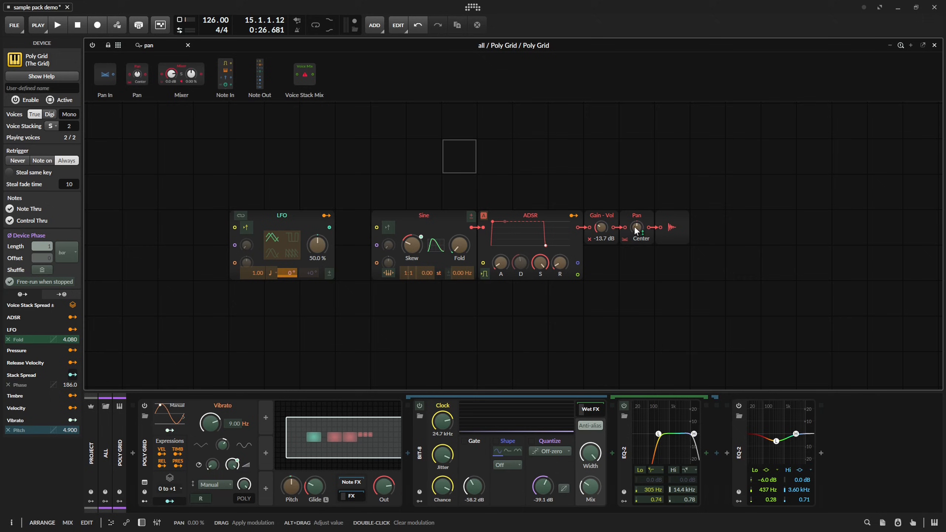
mouse_move(636, 227)
left_mouse_down()
mouse_move(636, 208)
mouse_move(637, 228)
left_mouse_up()
key("space")
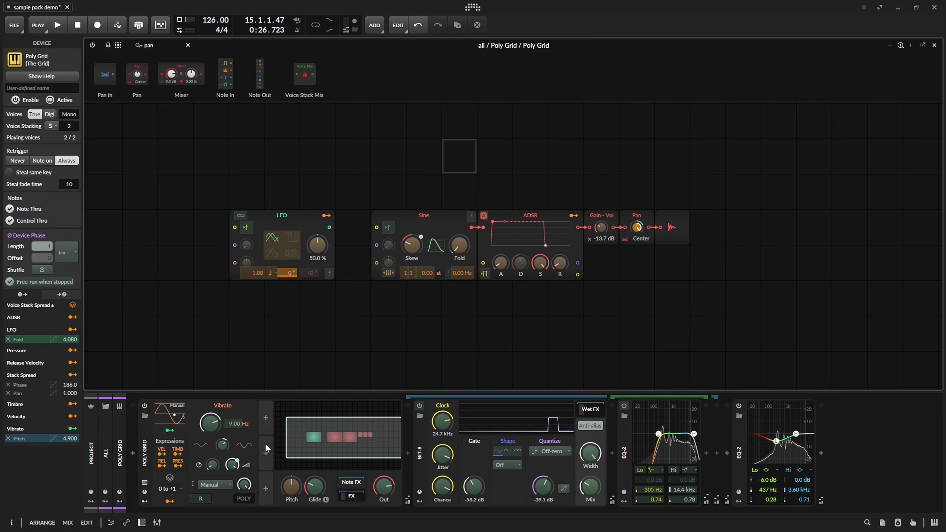
left_click(167, 488)
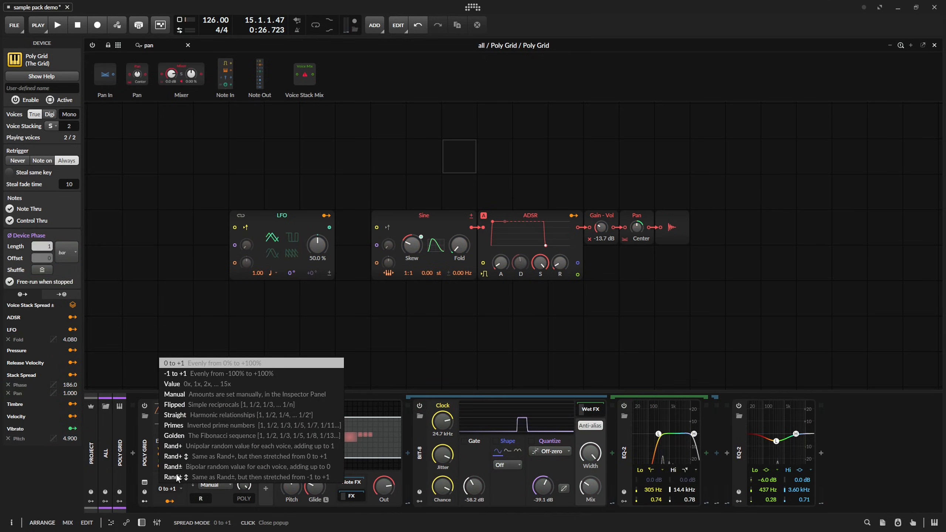
left_click(216, 370)
key("space")
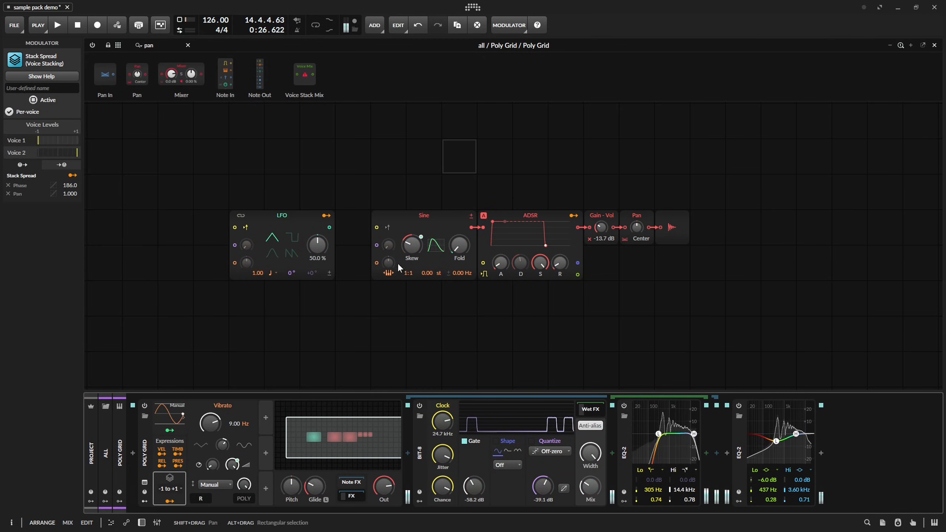
Raise the Stack Spread modulation of the LFO's Phase to 274 and audition it repeatedly.
left_click(169, 501)
mouse_move(285, 274)
left_mouse_down()
mouse_move(287, 209)
mouse_move(287, 264)
left_mouse_up()
key("space")
key("space")
key("space")
key("space")
key("space")
key("space")
key("space")
Adjust and audition the Sine's Fold modulation, and switch the LFO's waveform to a sine.
key("space")
key("space")
key("space")
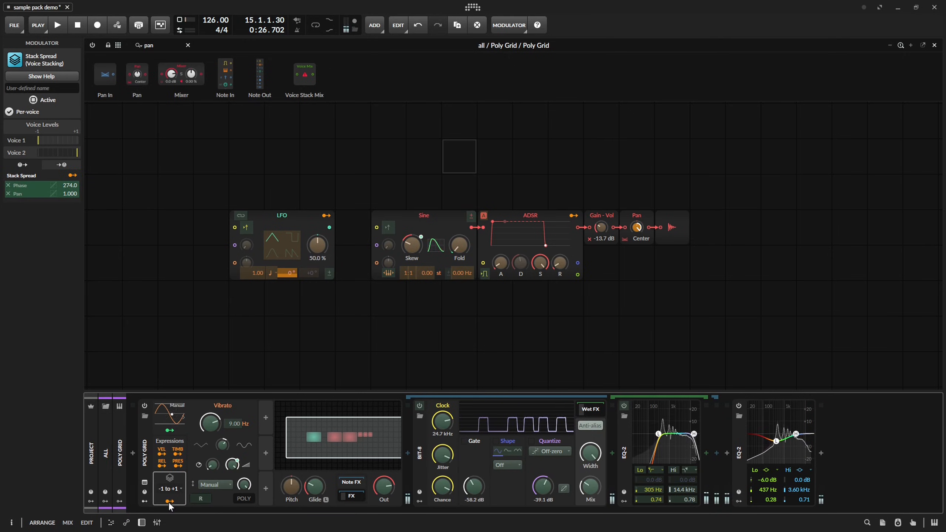
key("space")
left_click_drag(463, 252, 463, 248)
key("space")
key("space")
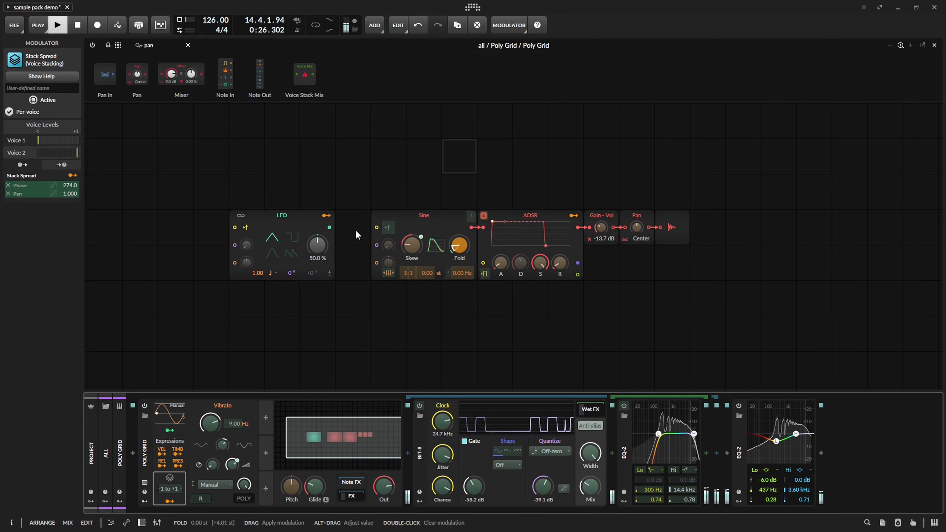
key("space")
left_click(327, 216)
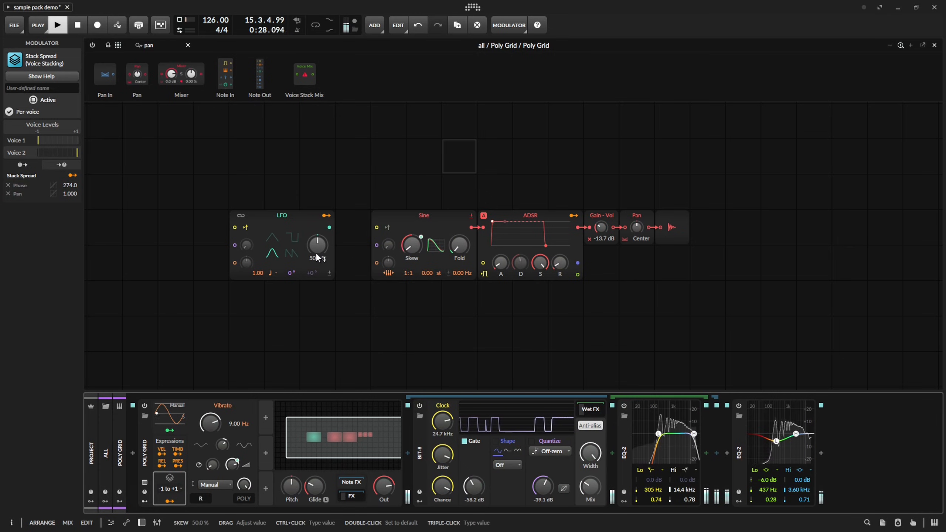
Retune the last EQ-2 to a 321 Hz low band and a -4.5 dB high band at 2.15 kHz.
key("space")
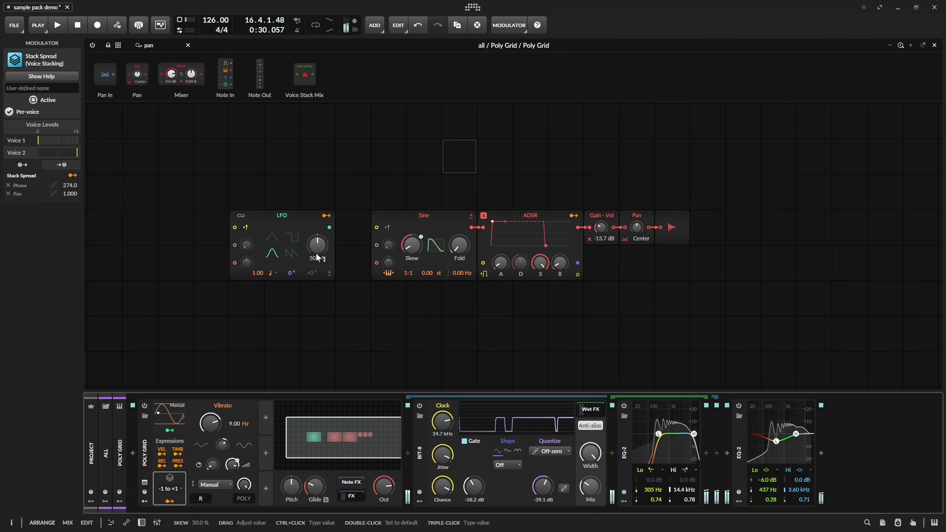
right_click(777, 442)
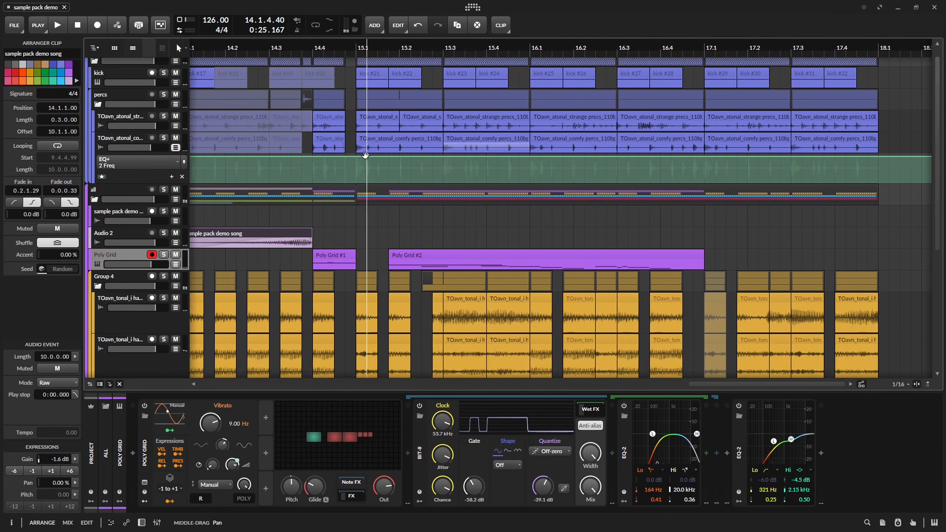
Double the length of the comfy percs clip at 15.1, set its stretch mode to Cyclic and audition it.
left_click_drag(366, 154, 402, 145)
left_click(399, 139)
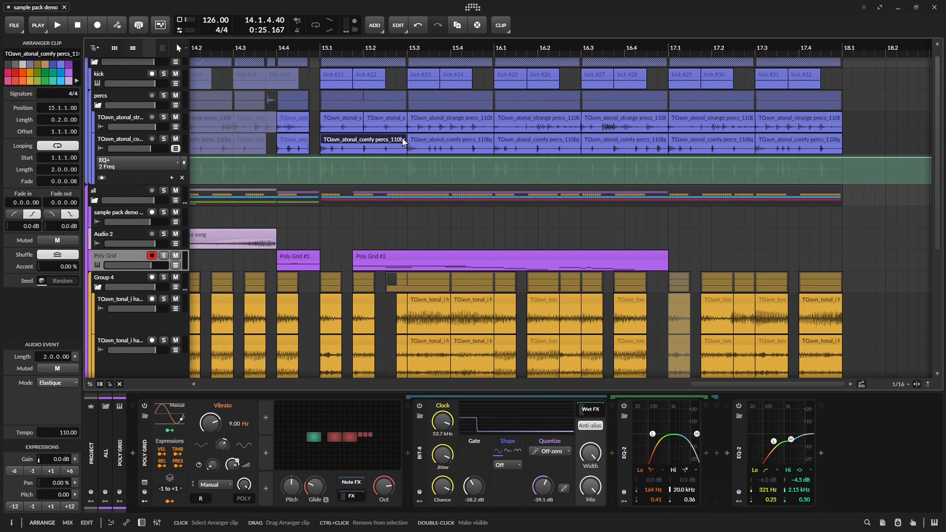
key("ctrl+alt+2")
left_click(66, 383)
left_click(94, 279)
key("space")
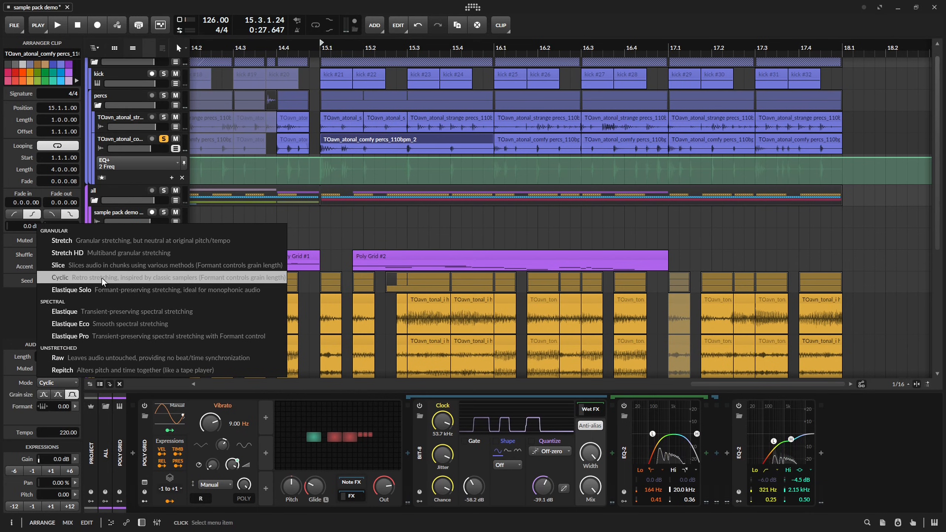
Set the comfy percs clip's stretch mode to Slice with a Granular tail and audition it soloed.
left_click(101, 265)
key("space")
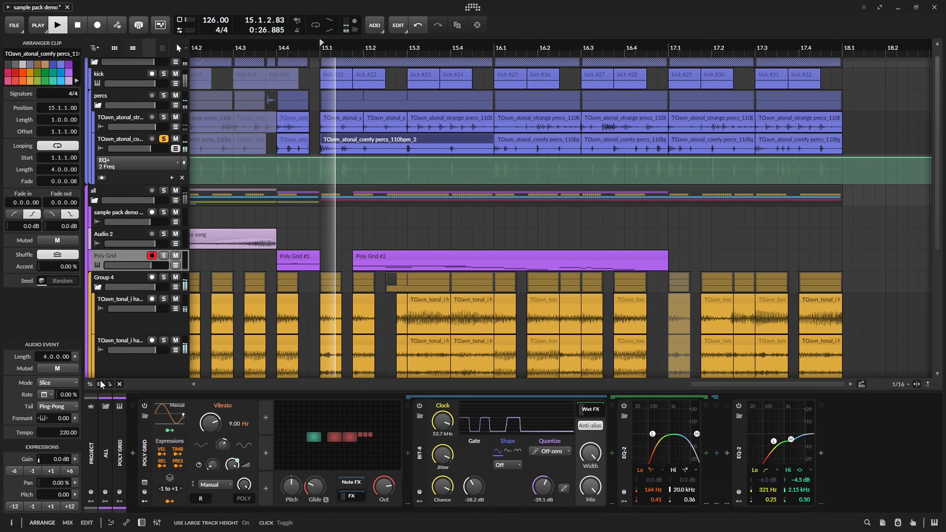
left_click(44, 406)
left_click(54, 430)
key("space")
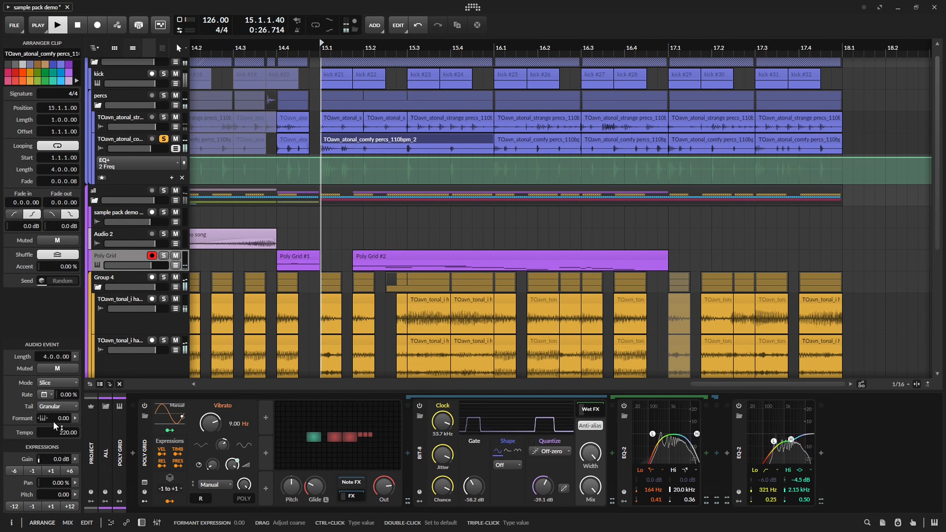
Try the comfy percs clip an octave lower, return it to its original pitch and audition it.
left_click(19, 508)
left_click(73, 506)
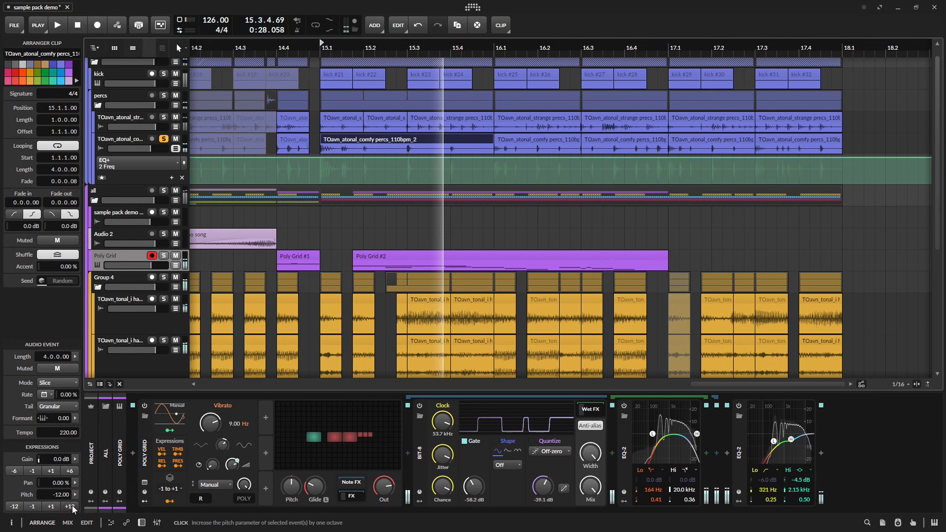
key("space")
Unsolo the comfy percs track and play the full mix from 15.1.
key("space")
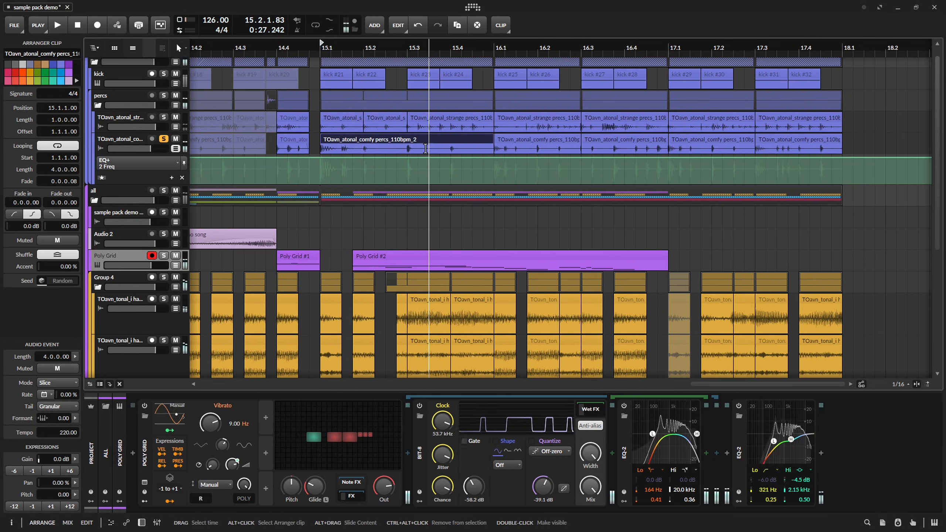
left_click(164, 139)
key("space")
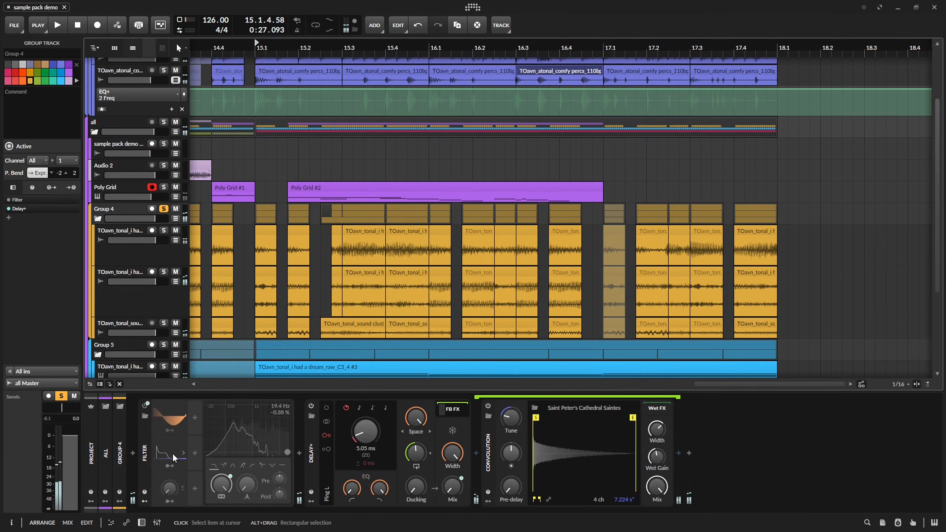
Insert the Grid XComp Multiband FX Grid before the Filter on Group 4, adjust it and audition the group.
left_click(132, 452)
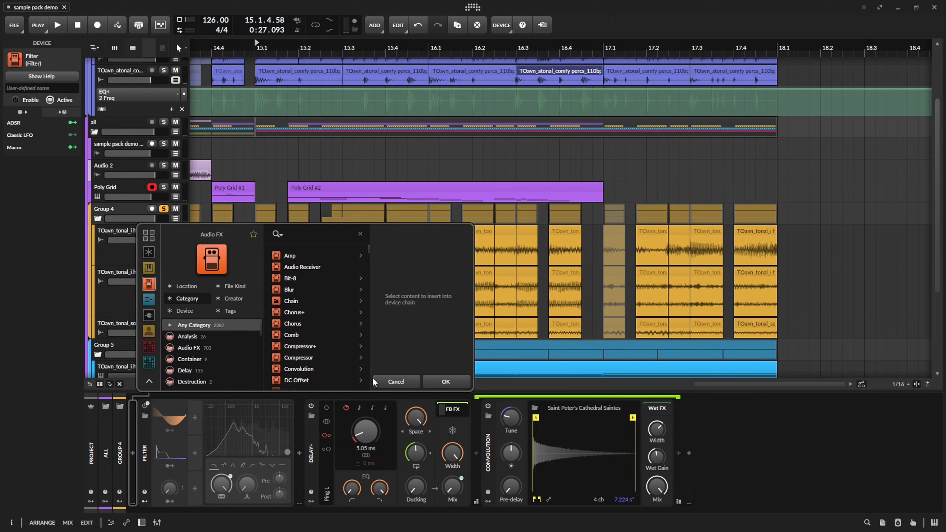
type("gr")
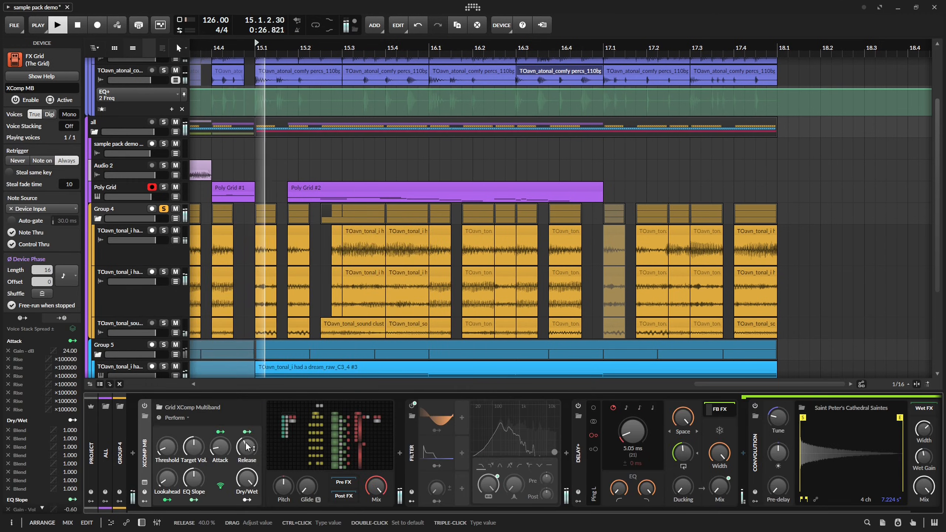
key("space")
left_click_drag(247, 448, 247, 438)
key("space")
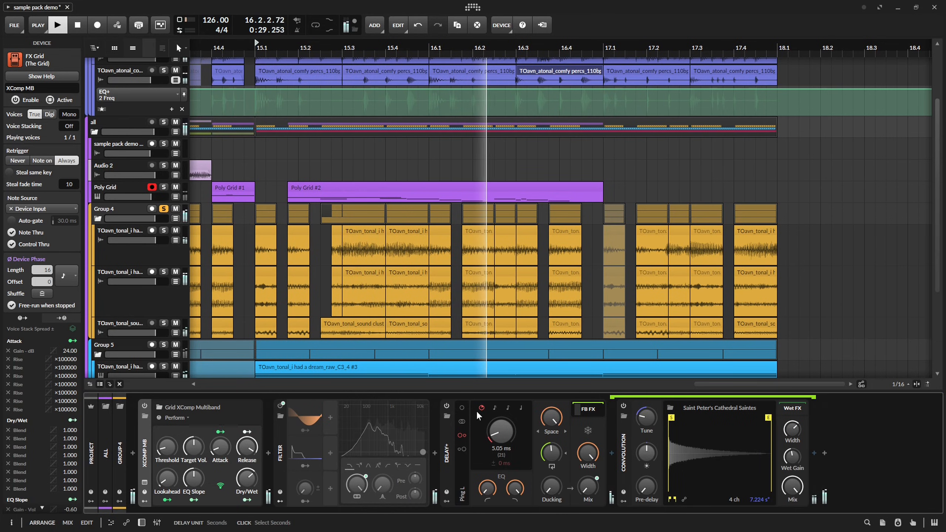
Insert an EQ between the Filter and Delay+ on Group 4 and adjust it.
left_click(435, 453)
type("g")
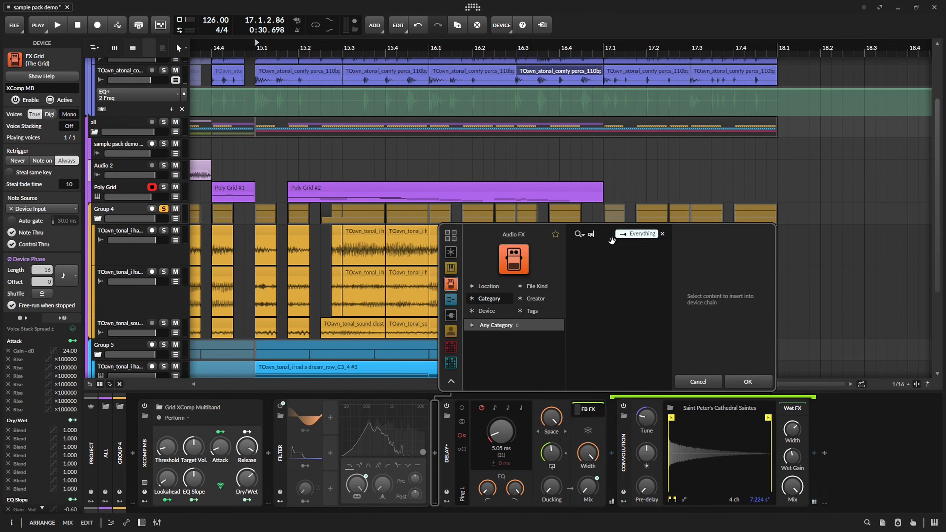
type("eq")
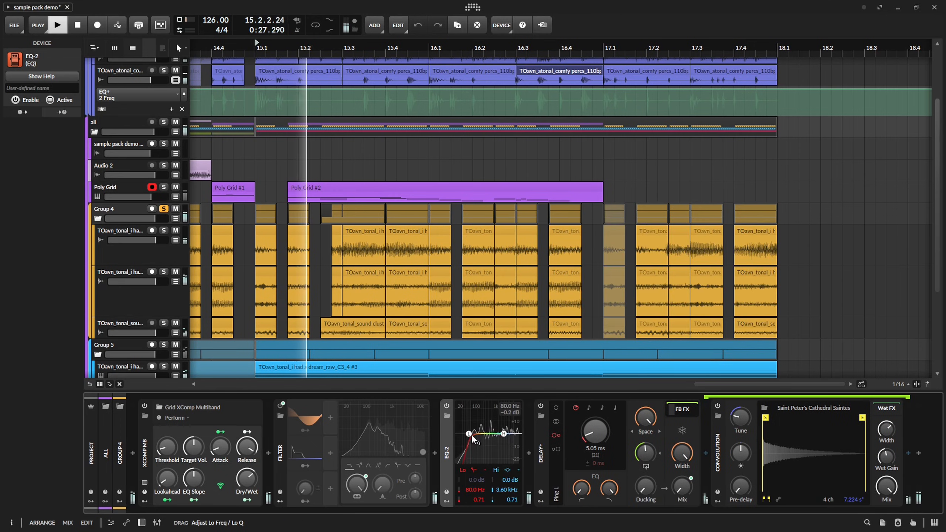
left_click_drag(472, 435, 472, 491)
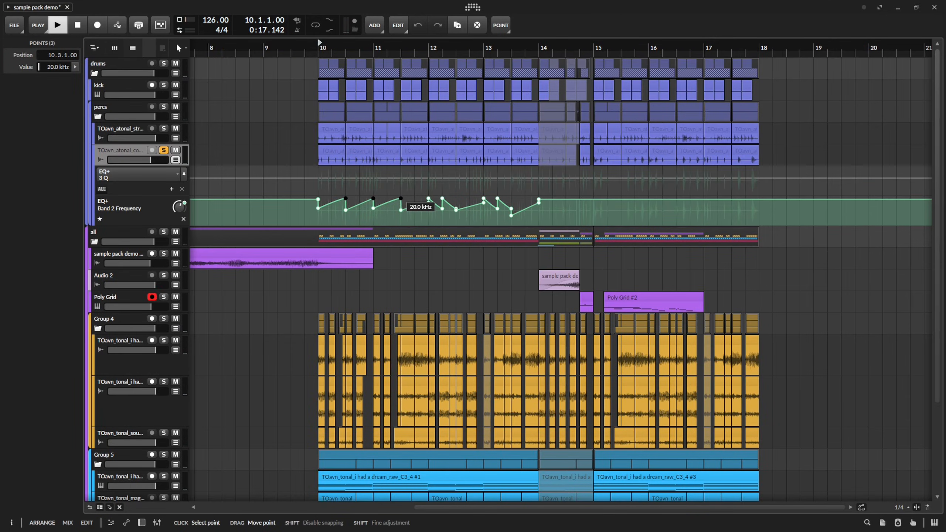
Adjust the EQ+ Band 2 frequency ramp points on the comfy percs track around bar 11.
left_click(389, 214)
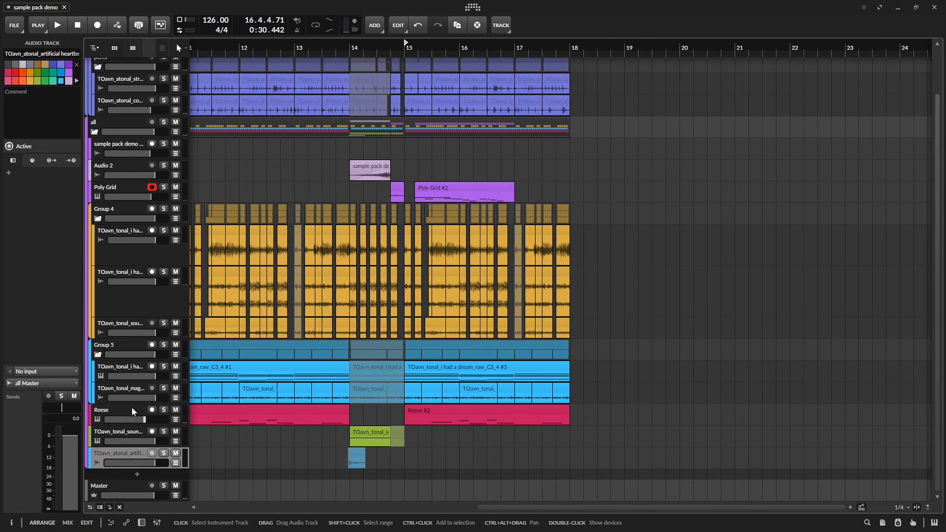
Add a new instrument track below the Poly Grid track and save the project.
left_click(117, 189)
key("ctrl+t")
key("ctrl+s")
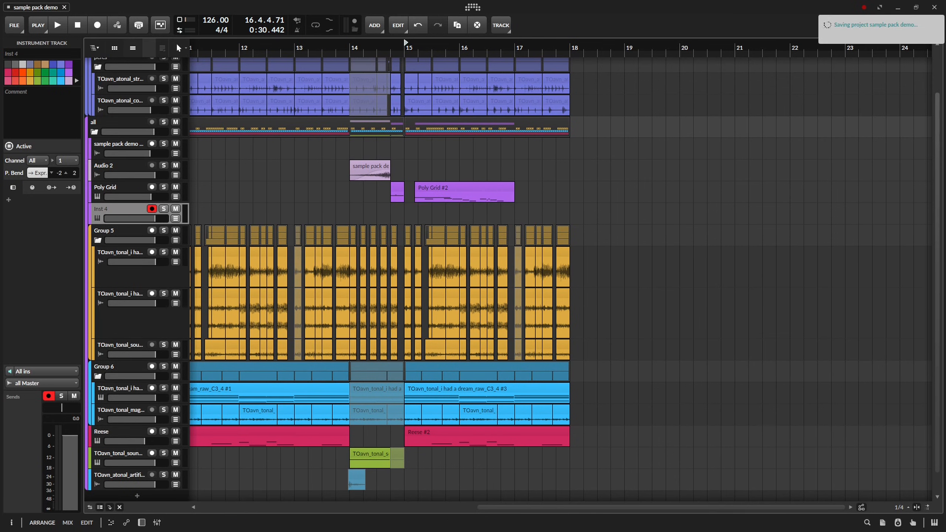
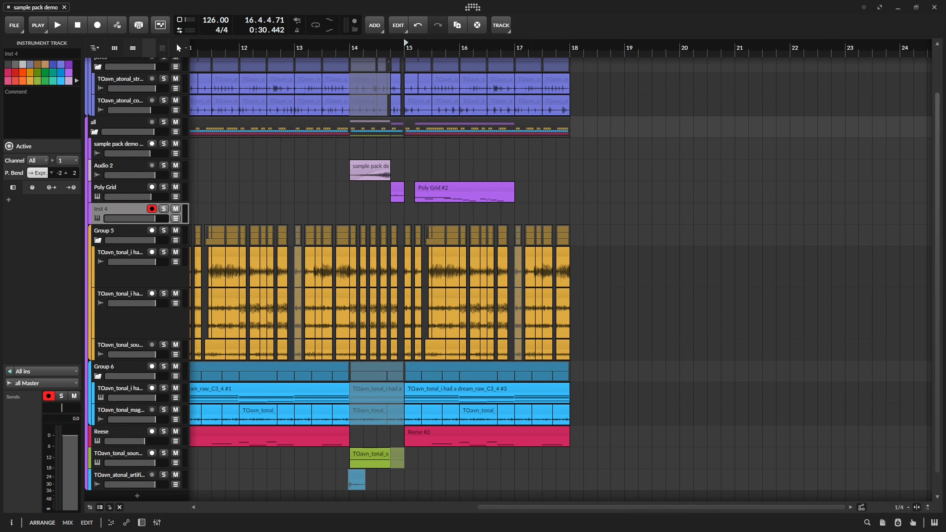
Place the TOavn_tonal_magicalarp_D#stacked5ths_110bpm sample on the new track below Poly Grid, starting at 11.3.
scroll(490, 261, "left", 5)
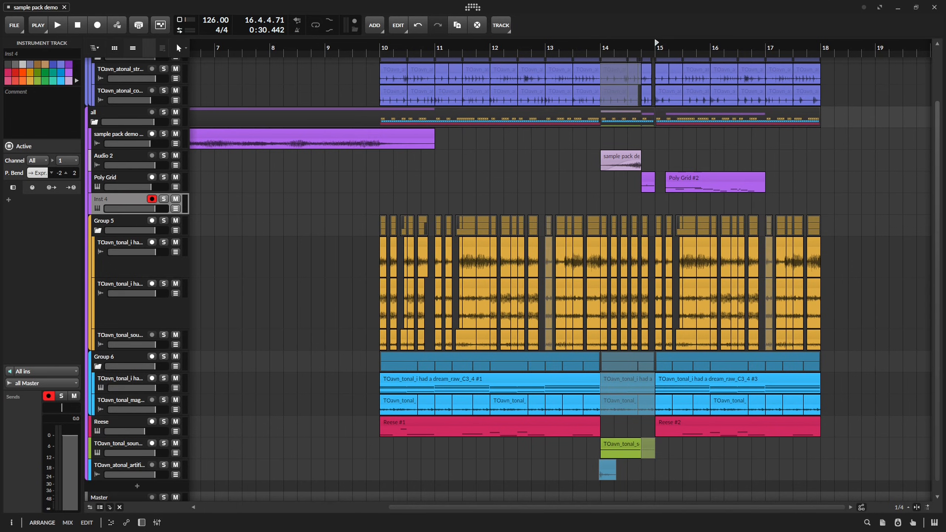
left_click_drag(945, 389, 465, 205)
left_click(490, 201)
scroll(590, 200, "down", 3)
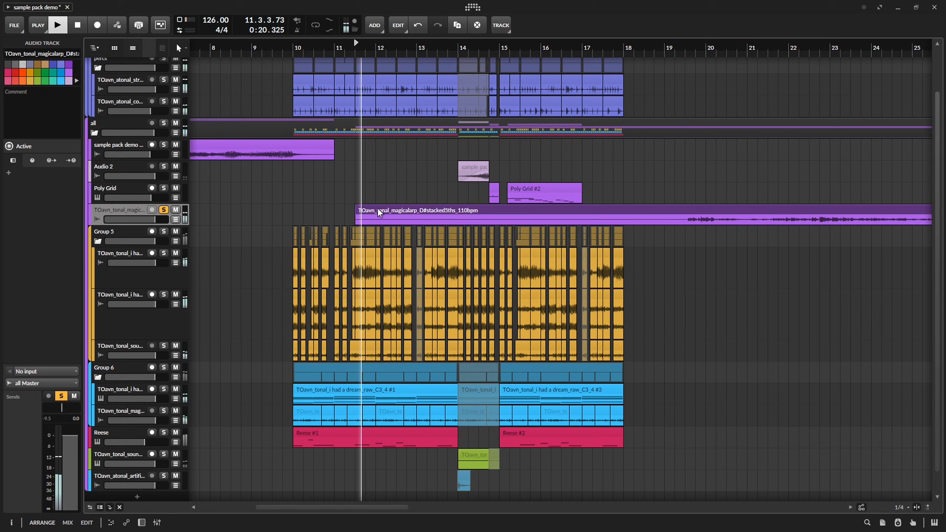
Set the magicalarp clip to Elastique mode, pitch 9 and a length of 128 bars, and audition it.
left_click(57, 383)
left_click(93, 319)
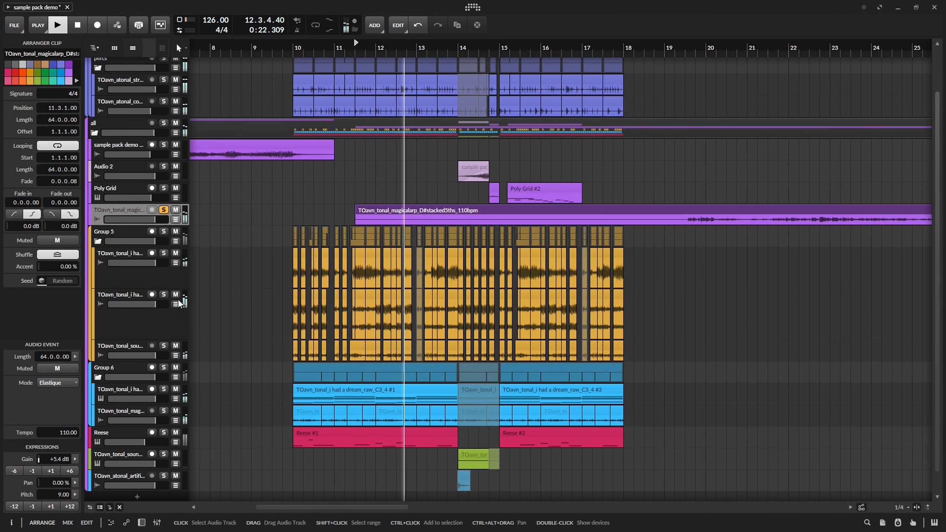
left_click(421, 208)
key("ctrl+alt+Up")
key("space")
key("space")
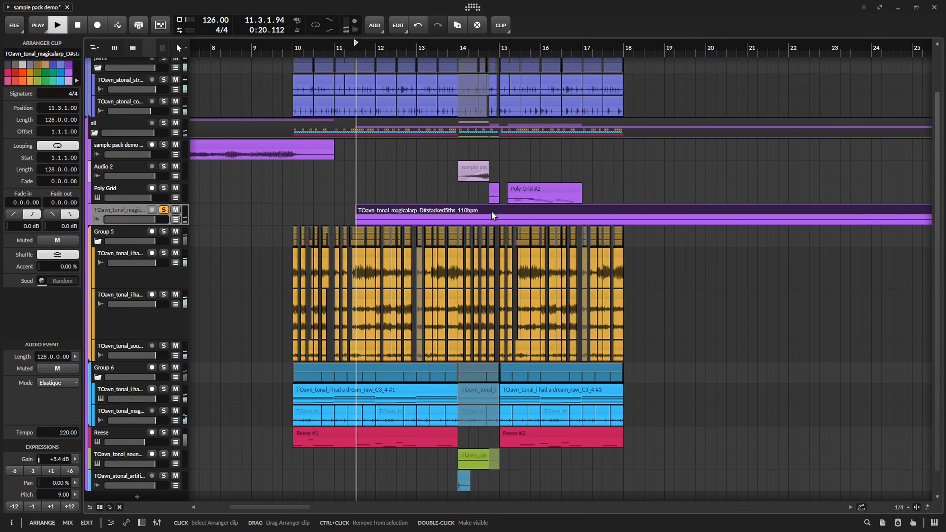
Split the magicalarp clip at bar 18 and delete the part after it.
left_click(624, 221)
key("ctrl+e")
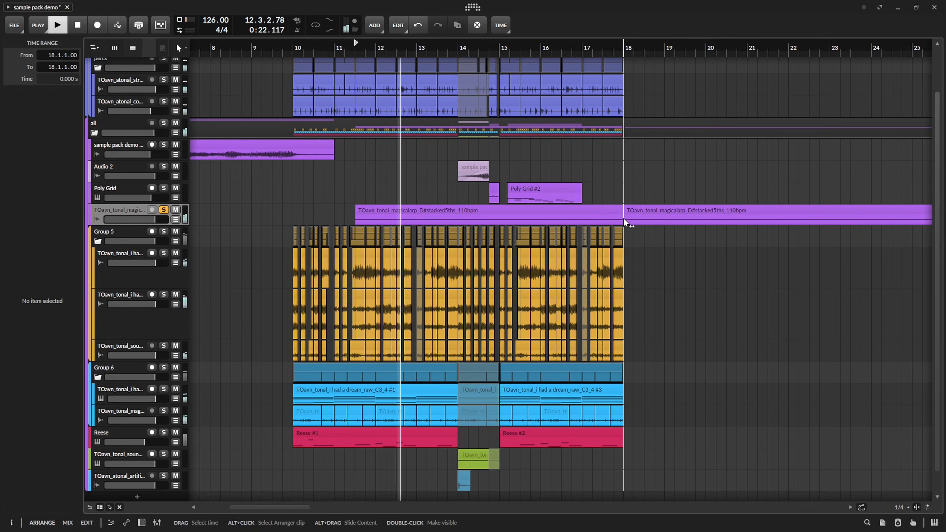
left_click(634, 211)
key("Delete")
left_click(585, 209)
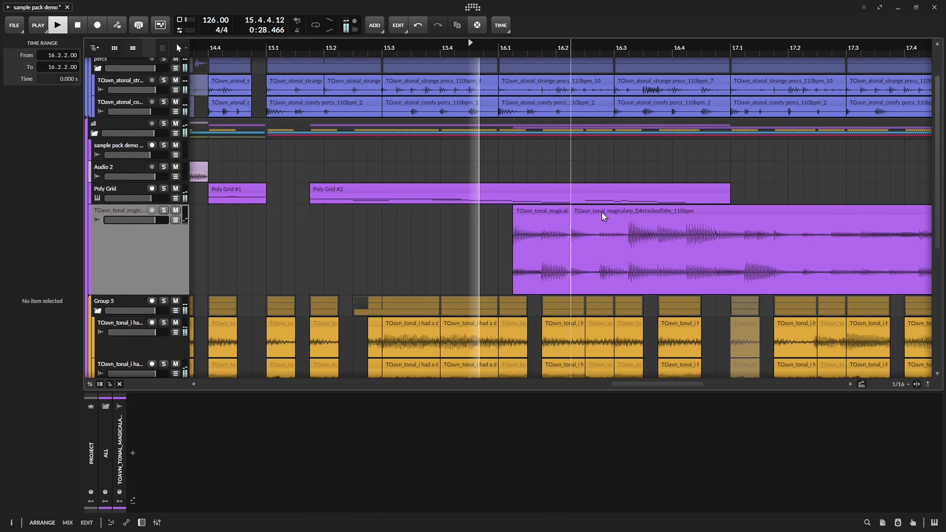
Chop the magicalarp sample into short clips at 16.1 and 16.3, stretching the 16.1 clip's audio event to 256 bars.
left_click_drag(603, 213, 650, 219)
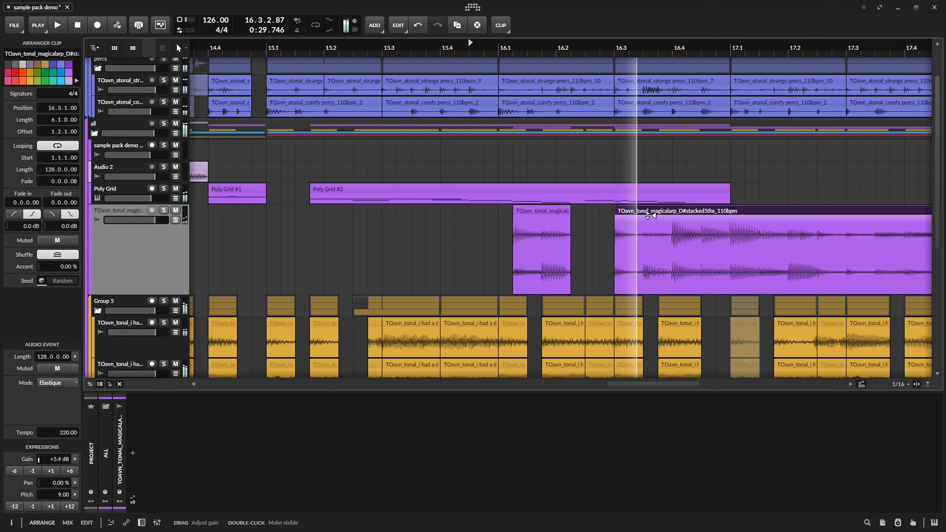
key("ctrl+e")
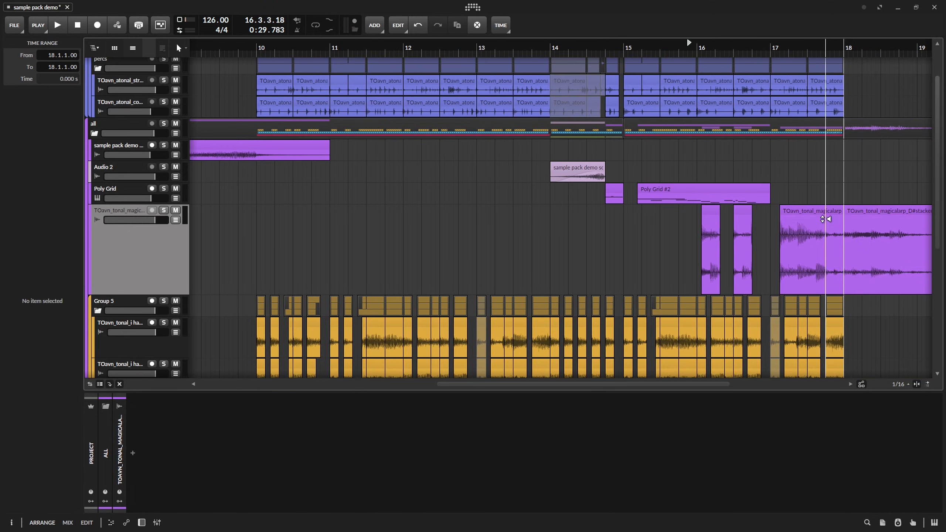
left_click_drag(824, 213, 351, 217)
left_click(917, 228)
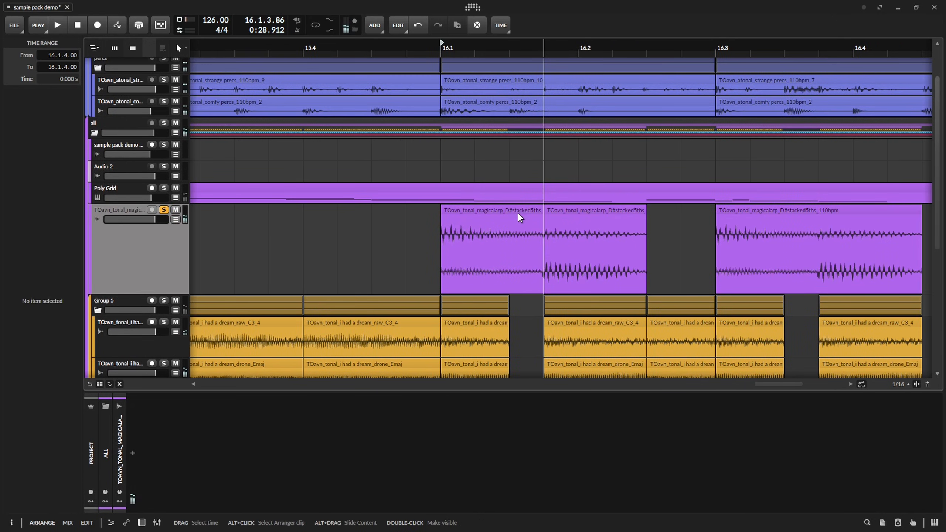
Split the 16.1 magicalarp clip into two three-sixteenth slices with 192-bar event lengths and pitches of -3 and 4.
left_click(518, 213)
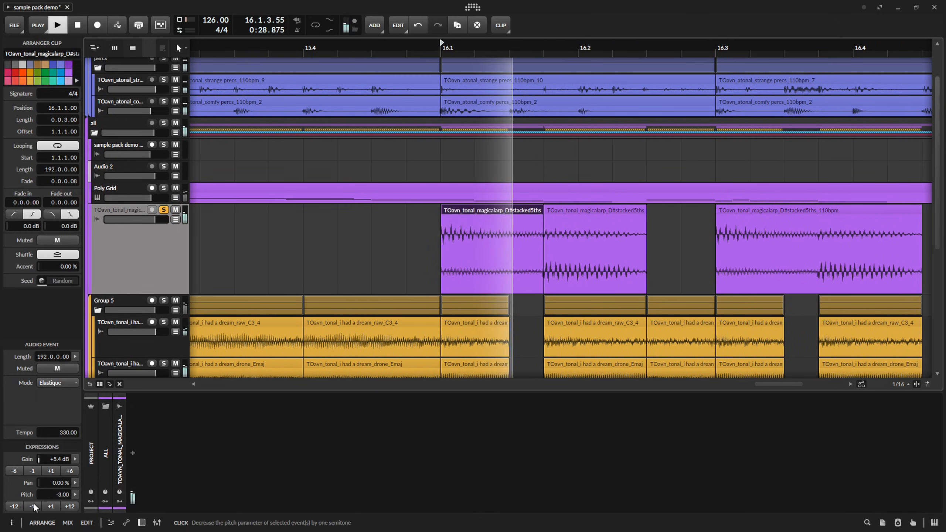
key("space")
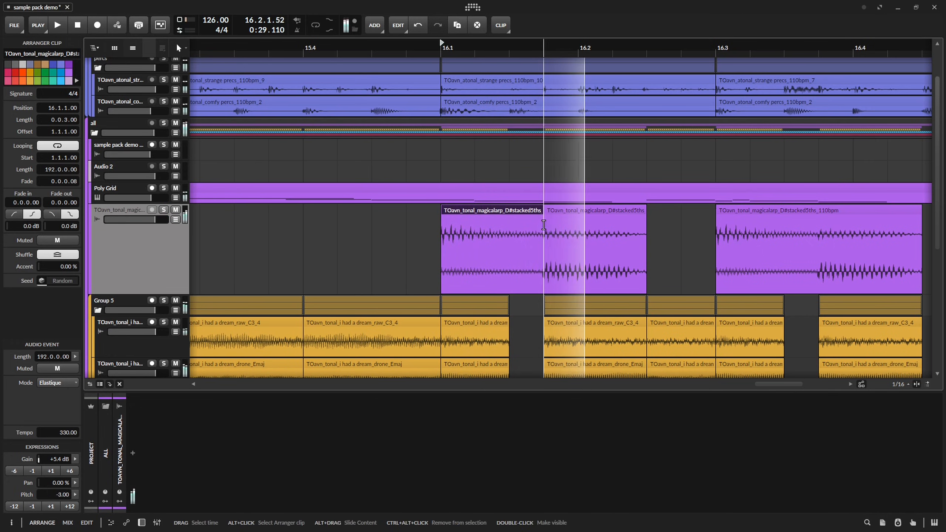
left_click(574, 211)
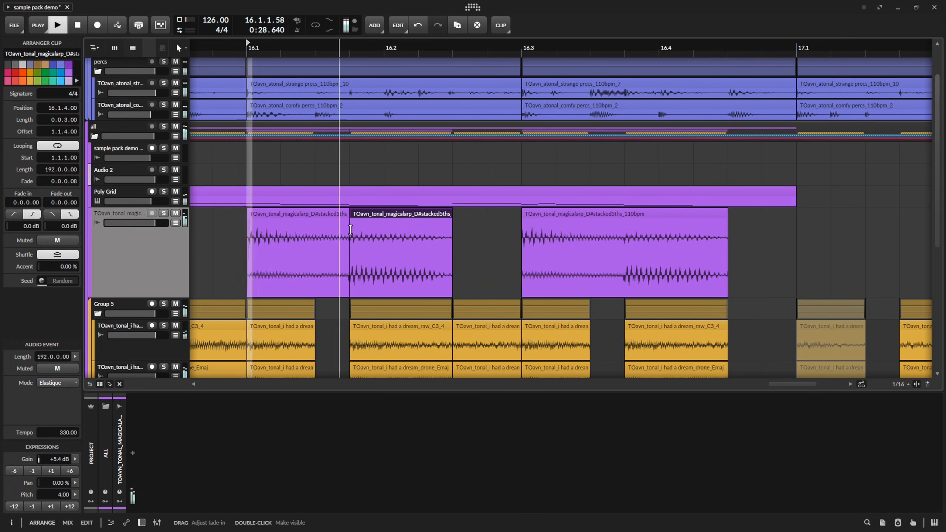
Replace the magicalarp clip at 16.3 with copies of the two slices, raising the copy at 16.3.4 to pitch 16.
left_click(747, 212)
left_click_drag(747, 212, 239, 225)
left_click_drag(414, 223, 603, 208)
Move the leftover magicalarp clip to start at 10.1 and split it at 10.2 and 10.3.
scroll(604, 208, "down", 5)
scroll(511, 219, "down", 2)
left_click_drag(383, 215, 719, 206)
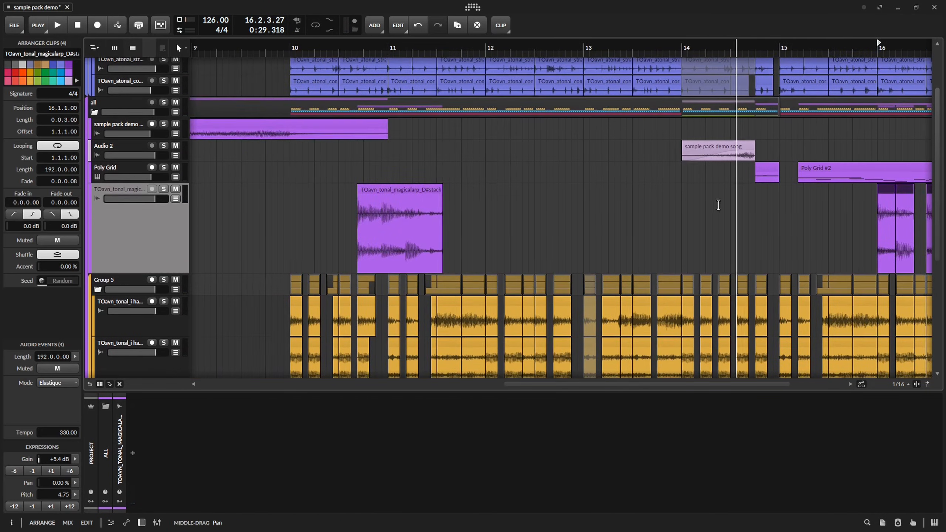
scroll(358, 216, "up", 3)
left_click_drag(385, 189, 265, 195)
left_click(300, 222)
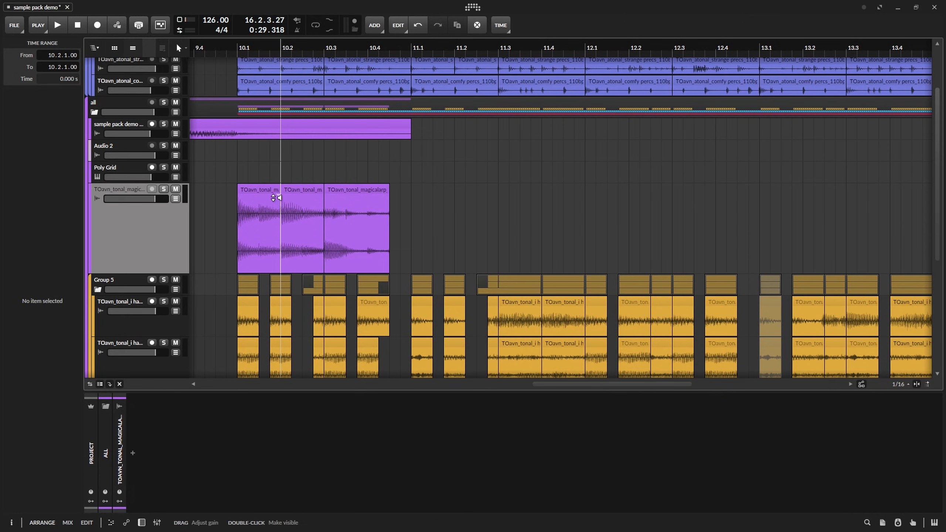
Delete the first and last pieces of the leftover magicalarp clip, keeping only the piece at 10.2.
left_click(260, 191)
key("Delete")
left_click(345, 189)
key("Delete")
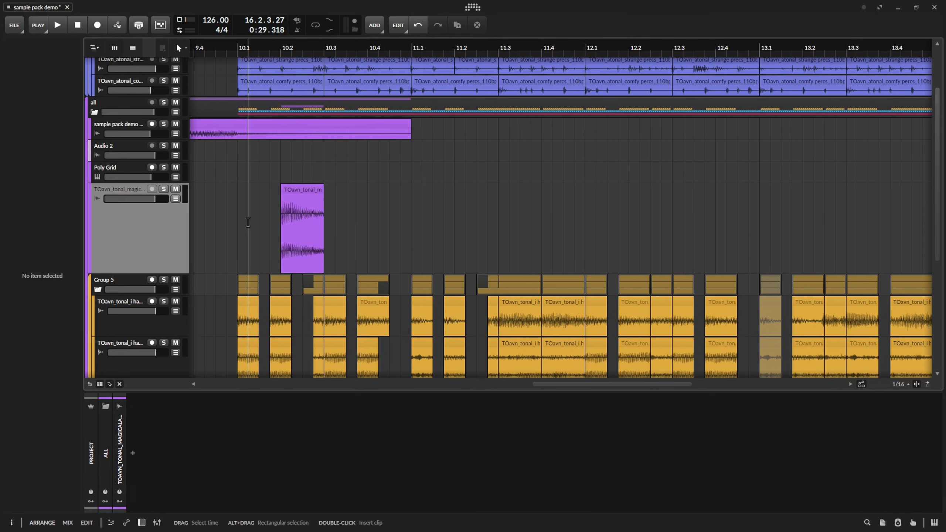
Shift the audio content inside the magicalarp piece at 10.2 and audition it from that position.
left_click(300, 191)
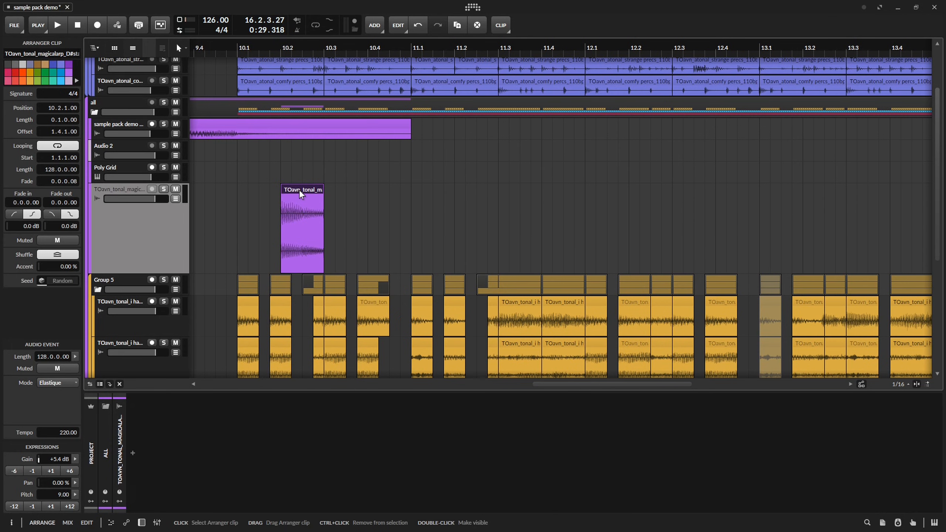
double_click(300, 190)
mouse_move(323, 190)
left_mouse_down()
mouse_move(367, 190)
mouse_move(324, 198)
left_mouse_up()
left_click(280, 53)
left_click(259, 162)
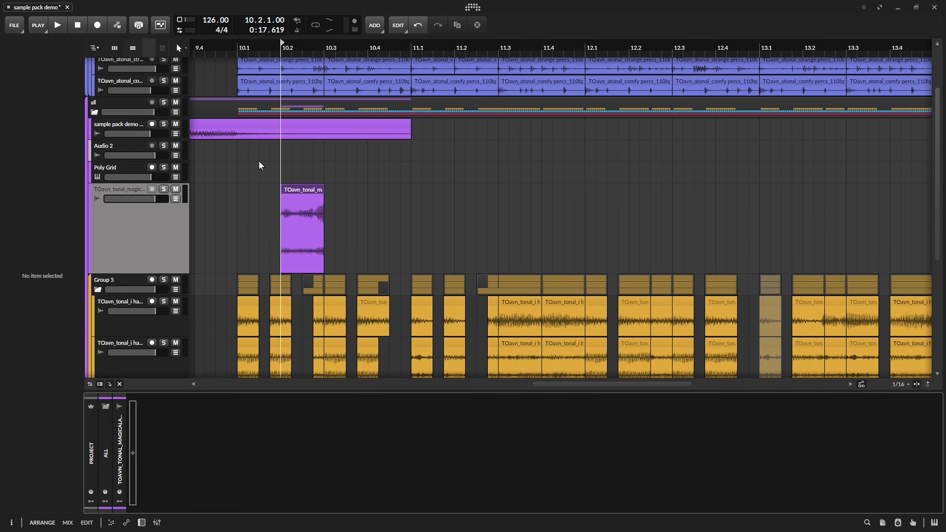
key("space")
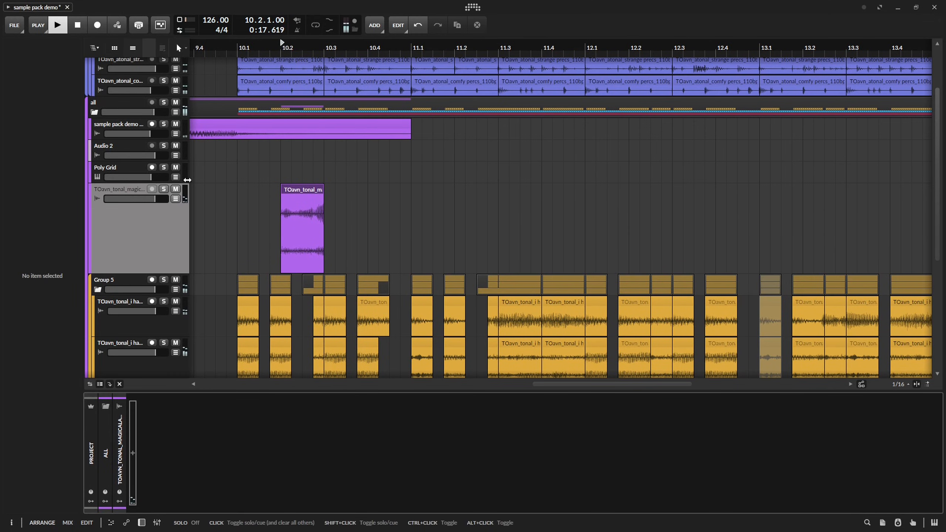
Mute the magicalarp piece at 10.2 and audition bar 16 with the magicalarp track soloed.
left_click_drag(258, 168, 570, 171)
scroll(570, 171, "down", 5)
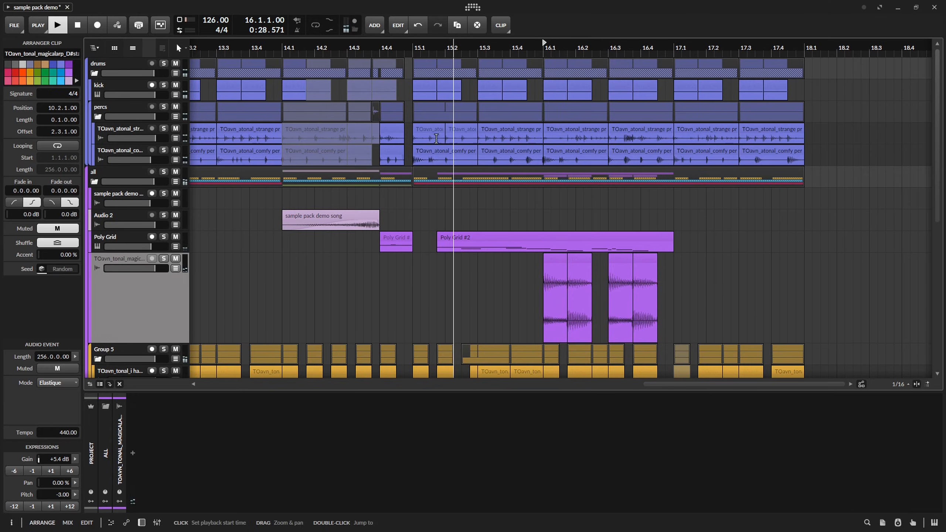
key("space")
left_click(163, 438)
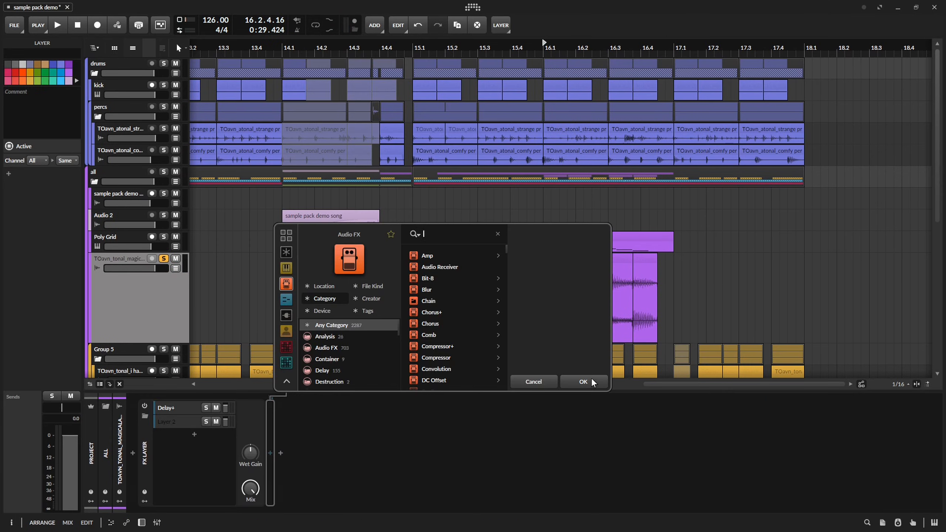
Build an FX Layer on the magicalarp track with a v0lume Tool before Delay+ set to 0.00 ms and Space, plus an empty second layer.
left_click(592, 381)
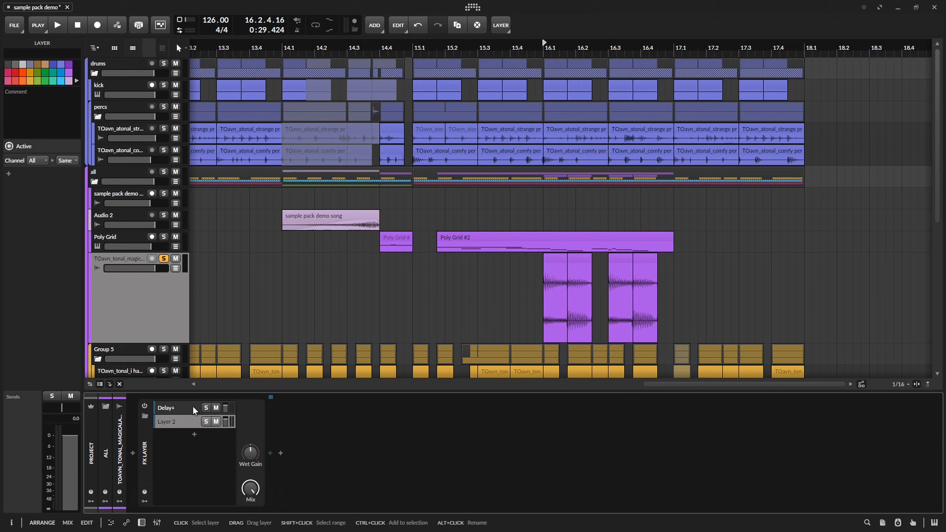
left_click(192, 407)
left_click(270, 449)
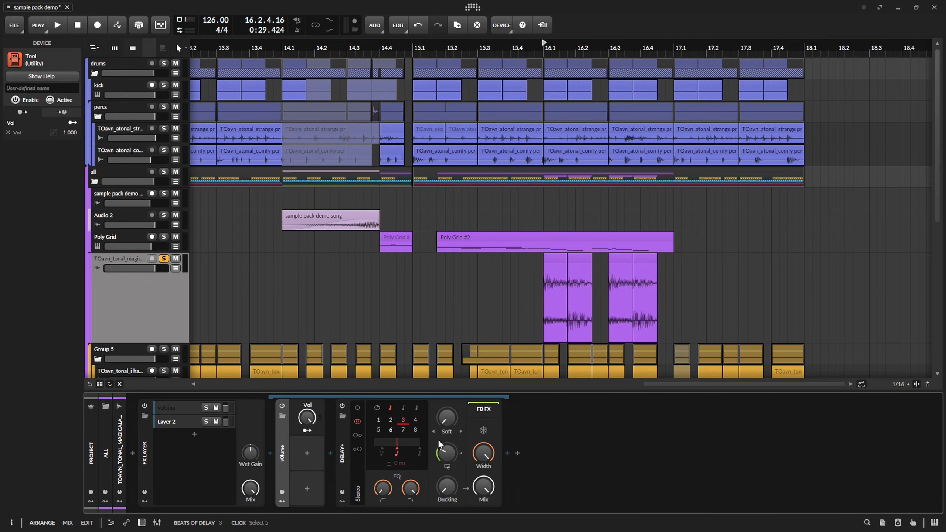
left_click_drag(454, 318, 290, 222)
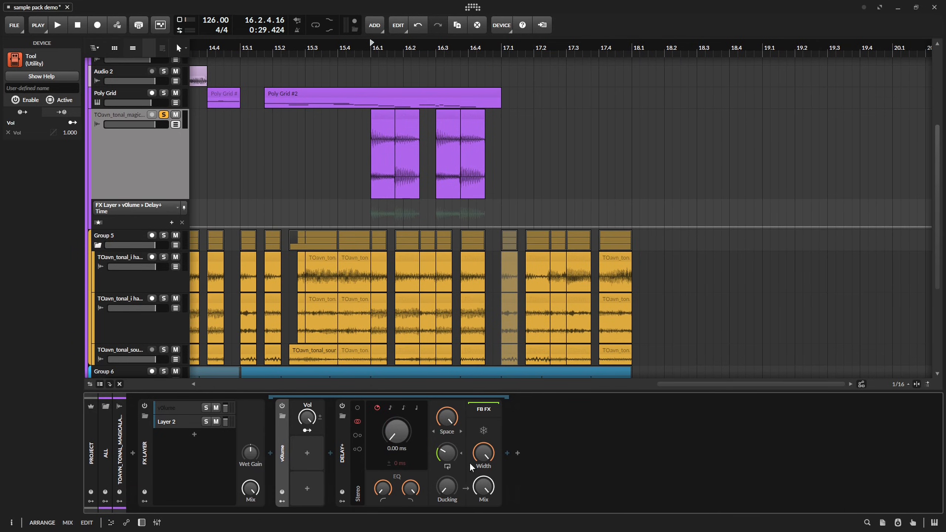
left_click(447, 453)
Automate the Tool's Vol with downward ramps from 100 % across the magicalarp slices at 16.1.4 and 16.3.4.
left_click(307, 417)
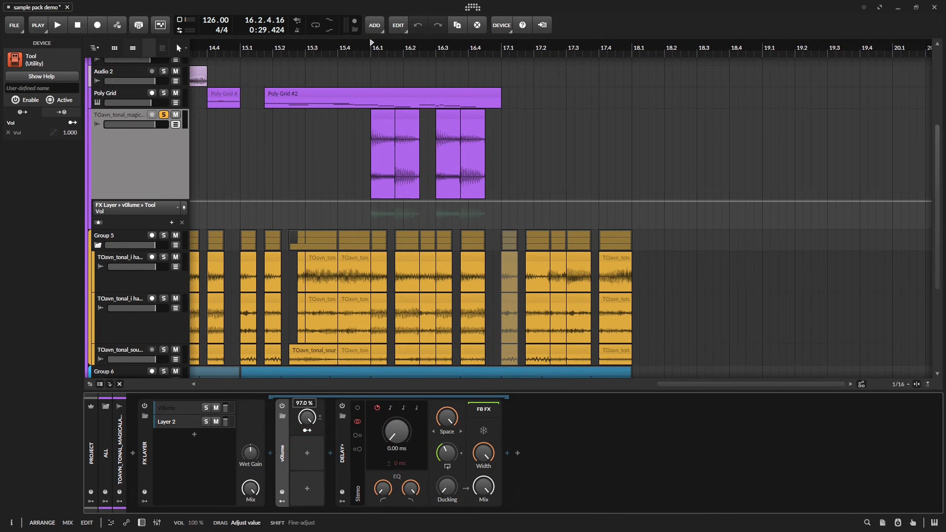
left_click(396, 202)
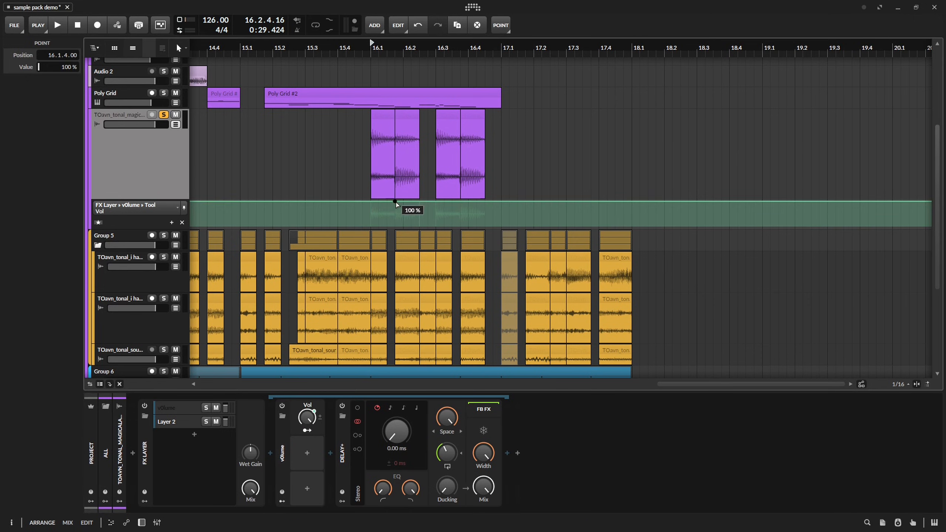
left_click_drag(390, 205, 397, 226)
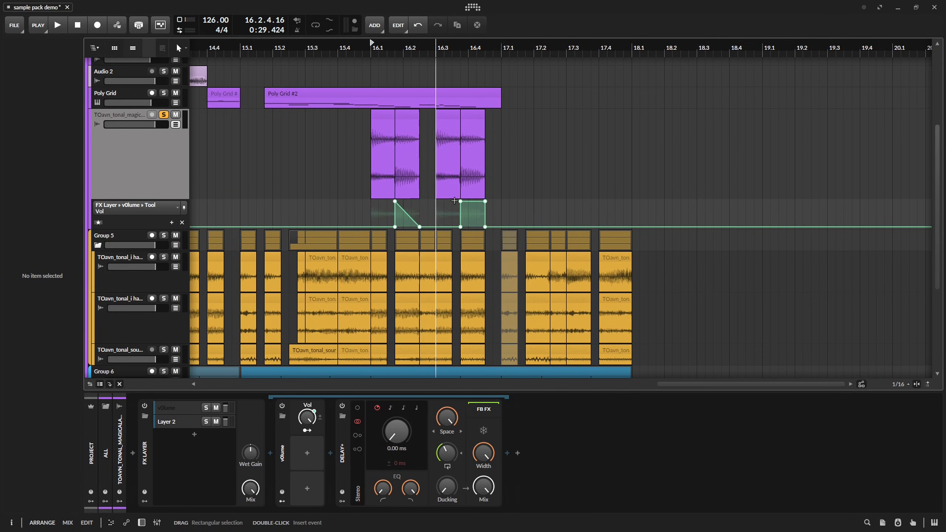
Audition the magicalarp slices with the Delay+ layer automation, soloed and in the full mix around bar 16.
key("space")
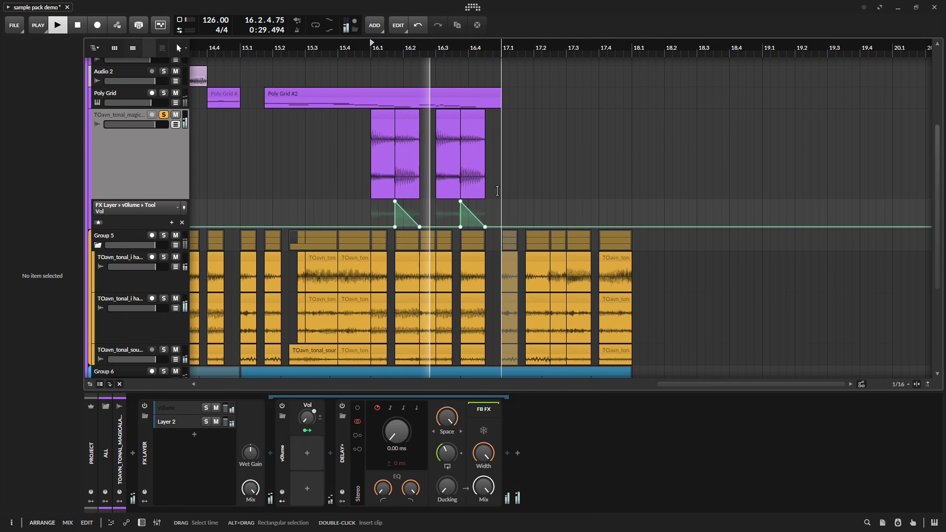
left_click(467, 112)
key("space")
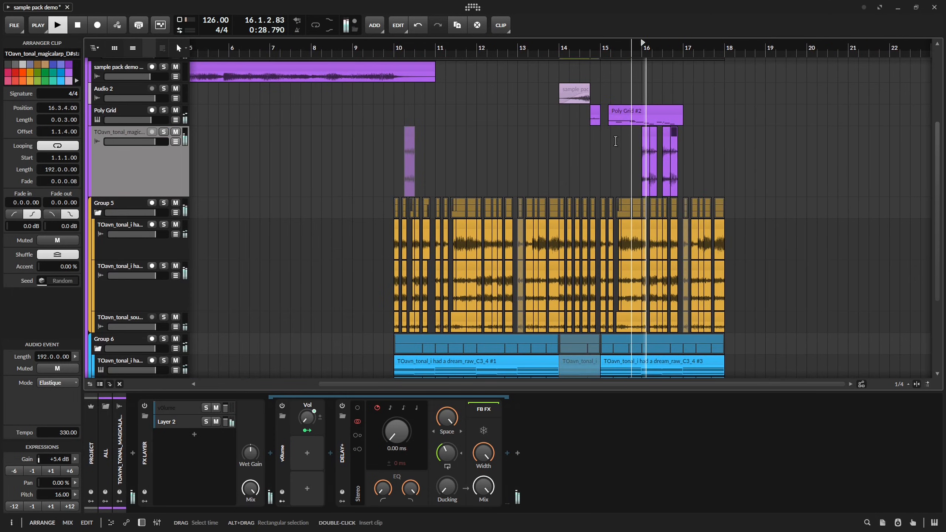
Split a three-sixteenth slice off the comfy percs clip at 16.1 and duplicate it to 16.1.4.
left_click_drag(720, 160, 675, 176)
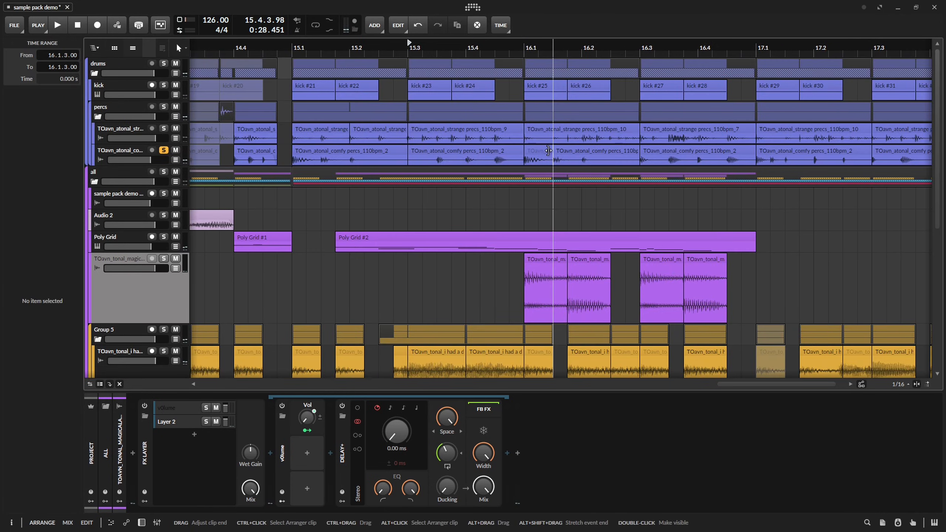
left_click(548, 150)
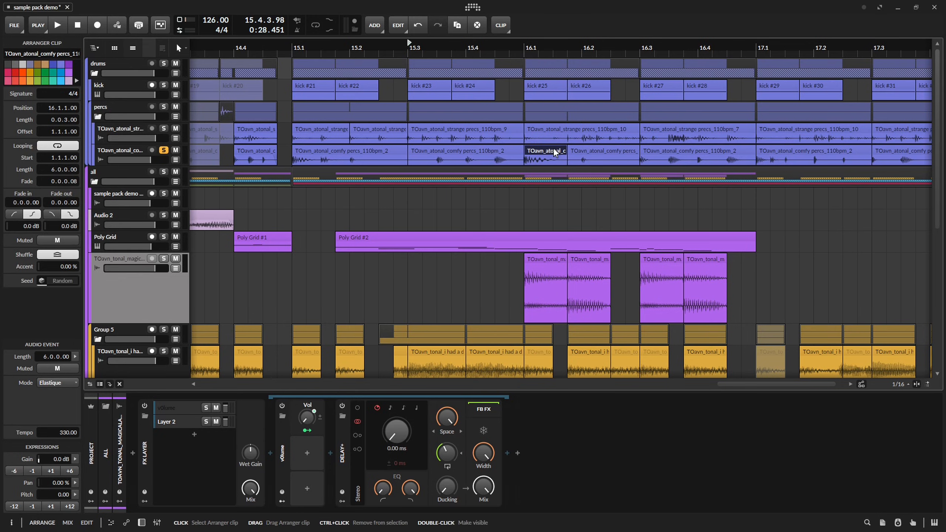
key("ctrl+d")
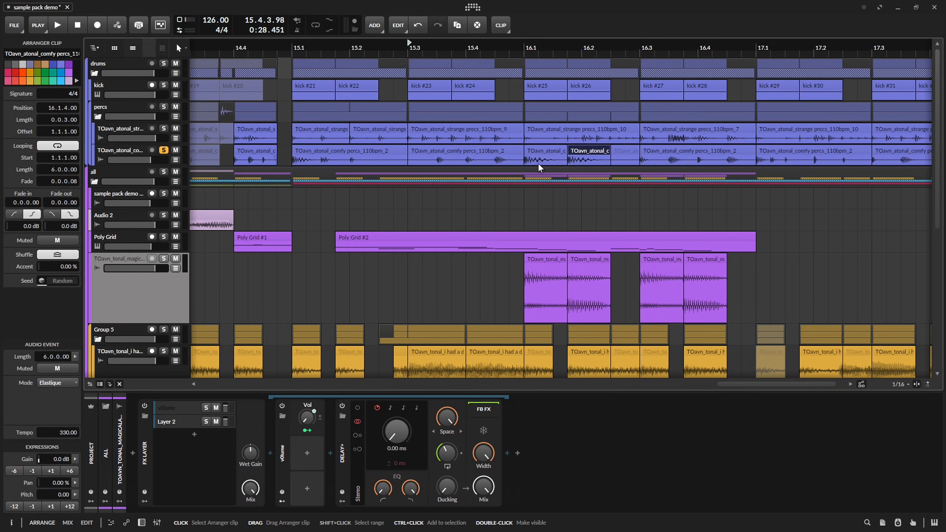
Stretch the duplicated comfy percs slice at 16.1.4 so it ends at 16.3, and audition it.
left_click(178, 158)
left_click(178, 159)
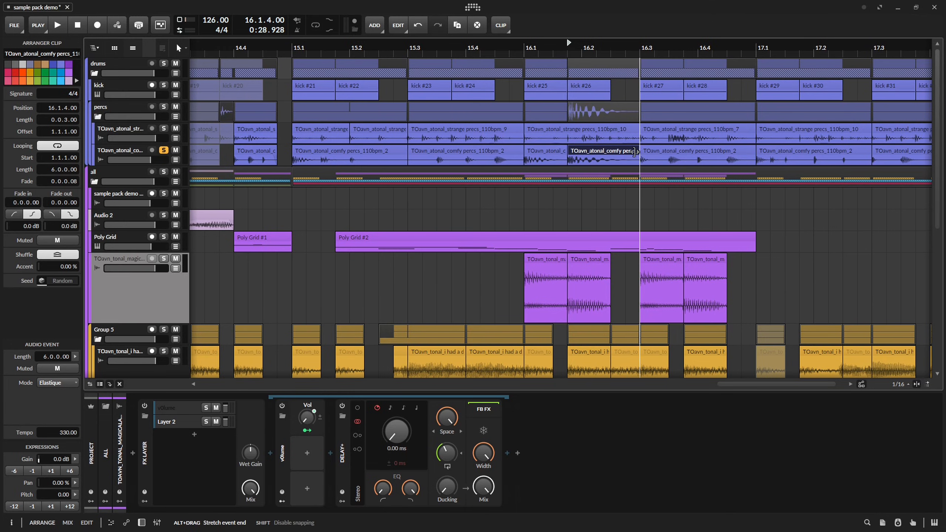
key("space")
key("space")
key("space")
key("space")
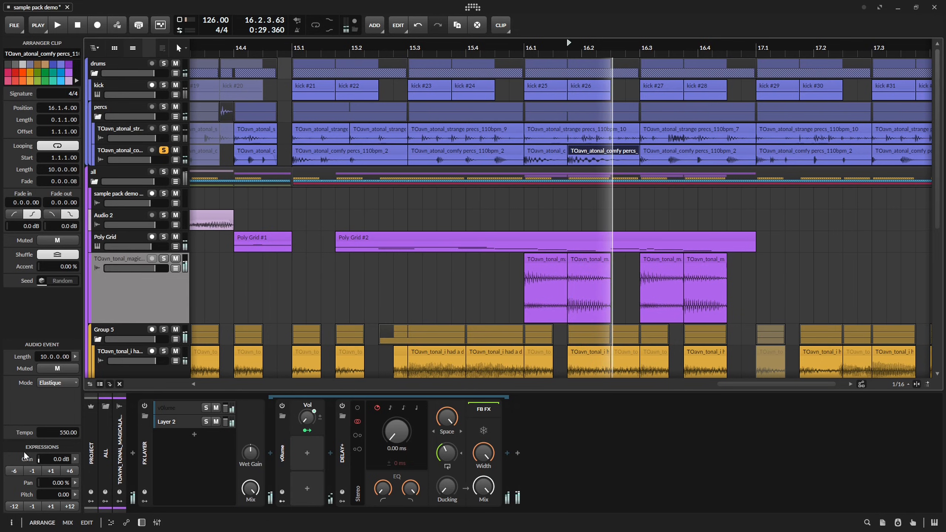
Pitch the stretched comfy percs slice at 16.3.4 down 12 semitones and audition it together with the slices from 16.1.
left_click(554, 154)
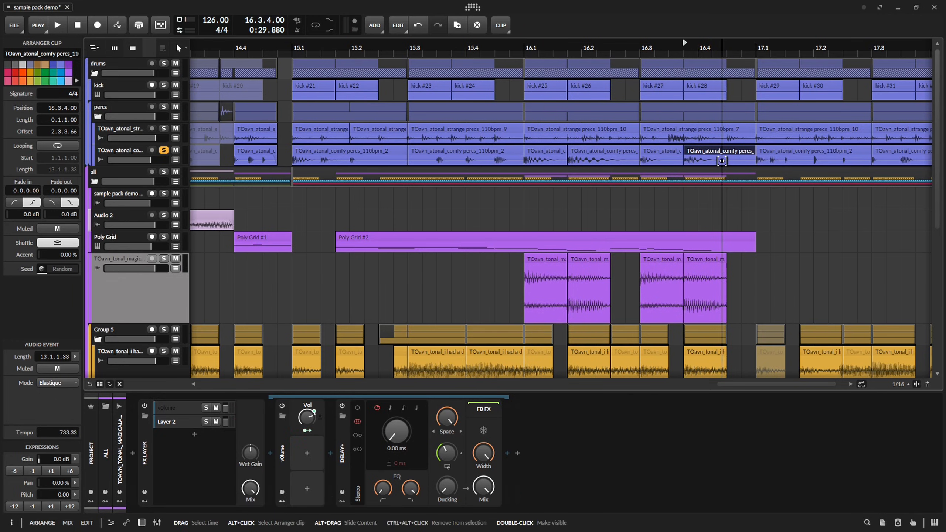
key("space")
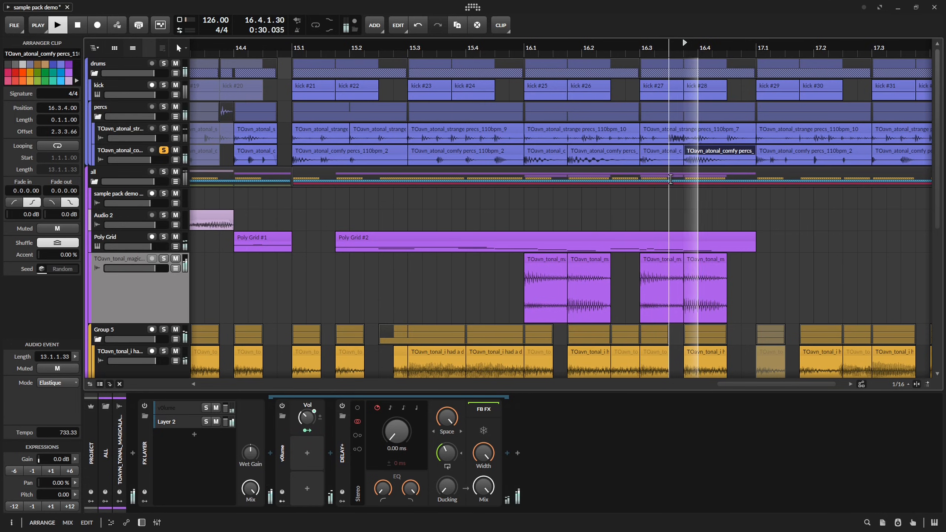
left_click(14, 507)
key("space")
key("space")
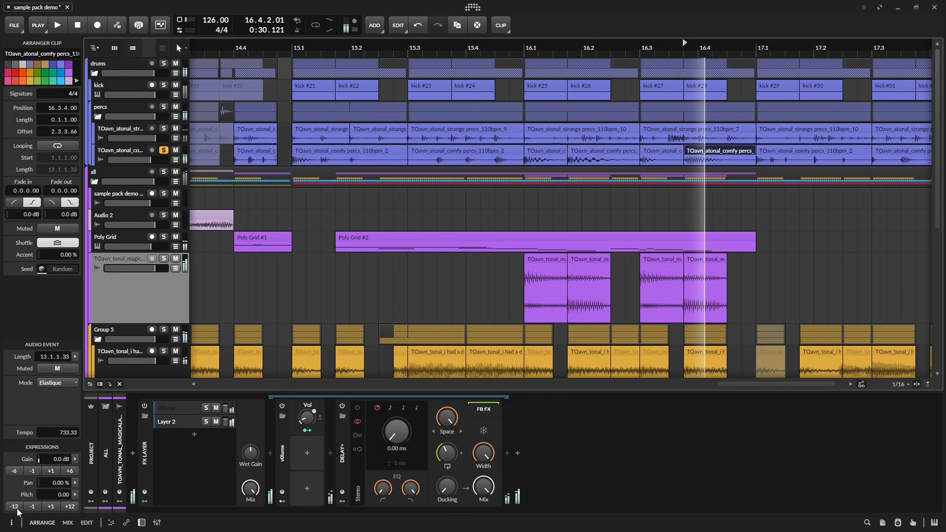
left_click(526, 53)
key("space")
key("space")
key("space")
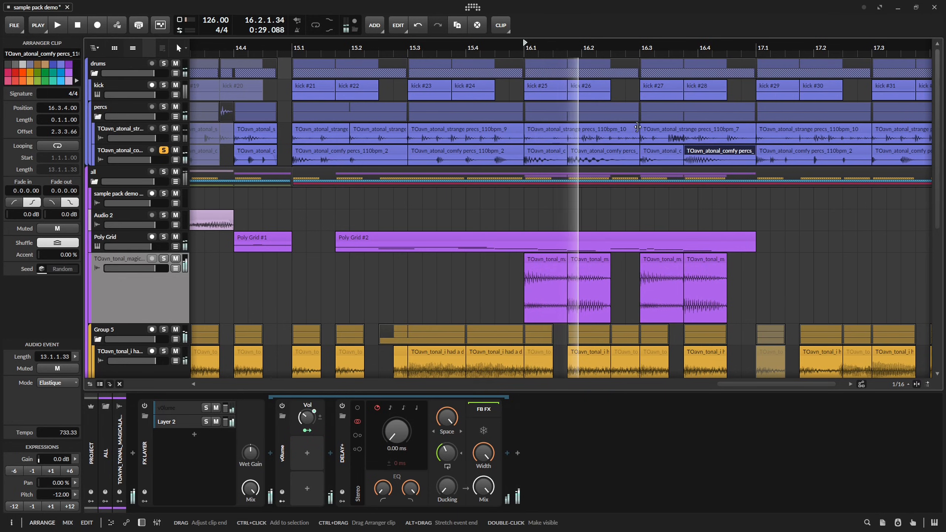
key("space")
Try trimming the strange percs clips at 16.1 and 16.3 to three sixteenths each and audition the change.
left_click_drag(636, 136, 567, 136)
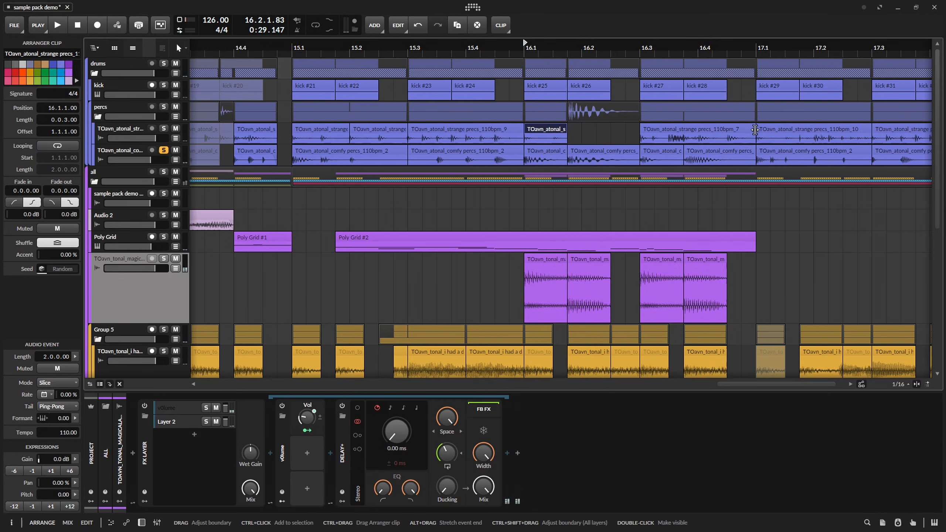
left_click_drag(753, 129, 684, 129)
key("space")
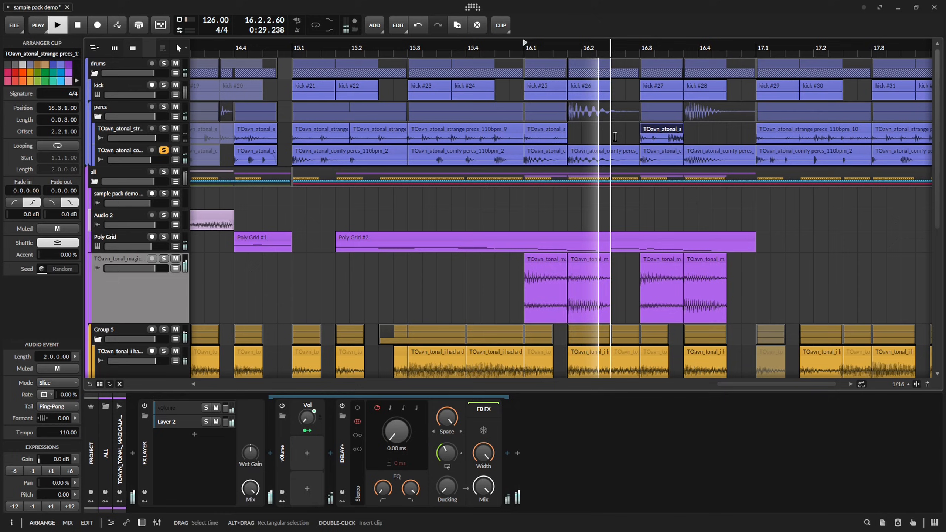
key("space")
key("ctrl+z")
key("ctrl+z")
key("space")
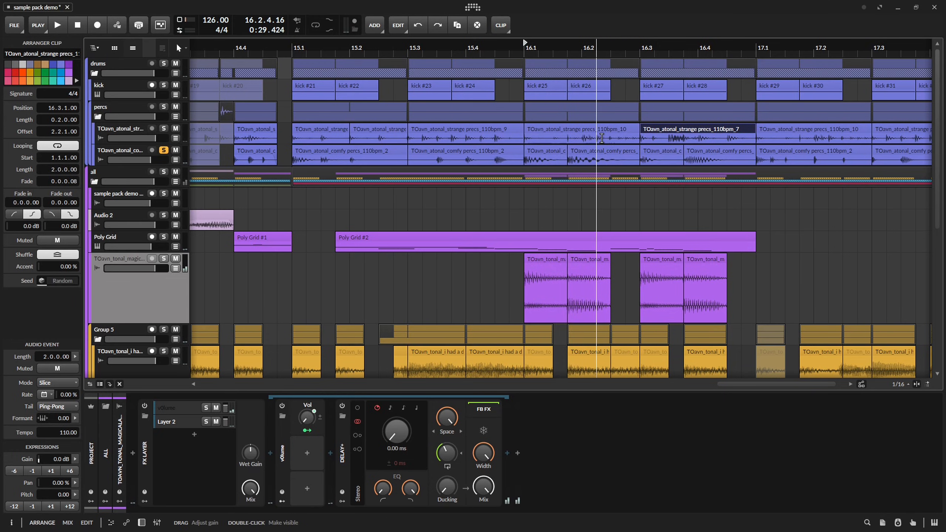
Split the strange percs clips and clear them from 16.1.4 to 16.2.3 and from 16.3.4 to 17.1.
left_click(601, 137)
key("ctrl+e")
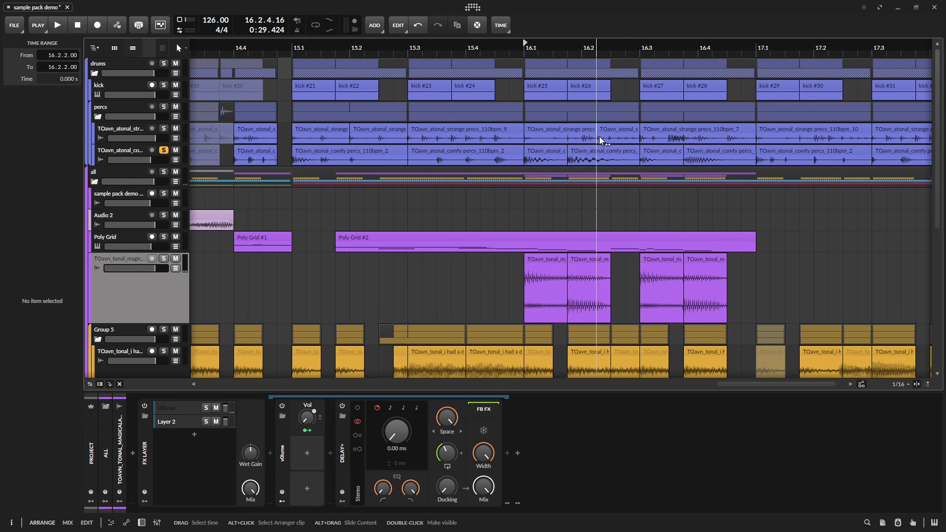
left_click_drag(592, 131, 634, 131)
left_click_drag(704, 143, 683, 141)
key("Delete")
Take the comfy percs track out of solo and audition the edited bar 16 in the full mix.
key("space")
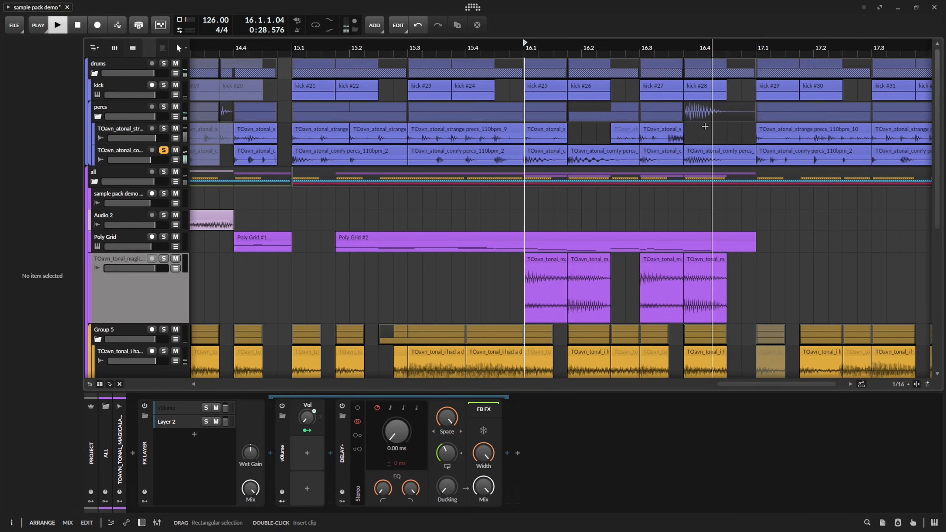
left_click(667, 153)
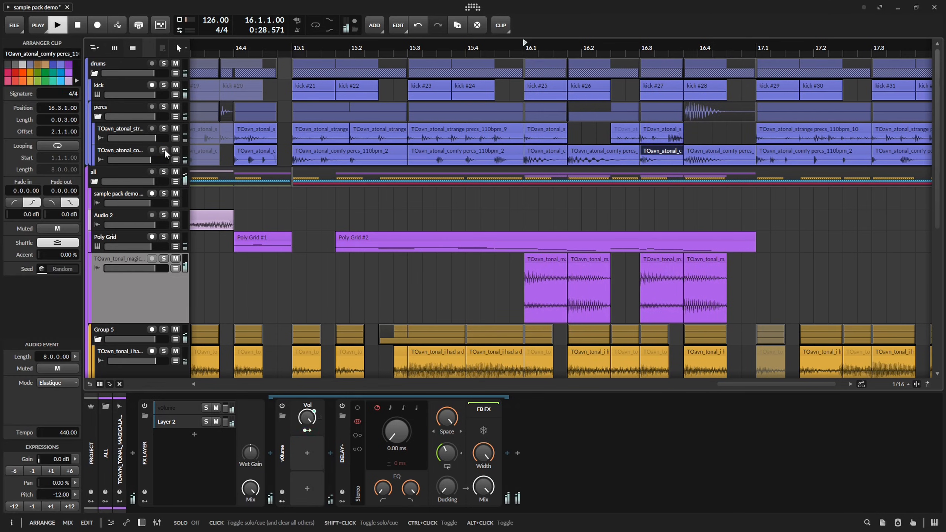
left_click(164, 149)
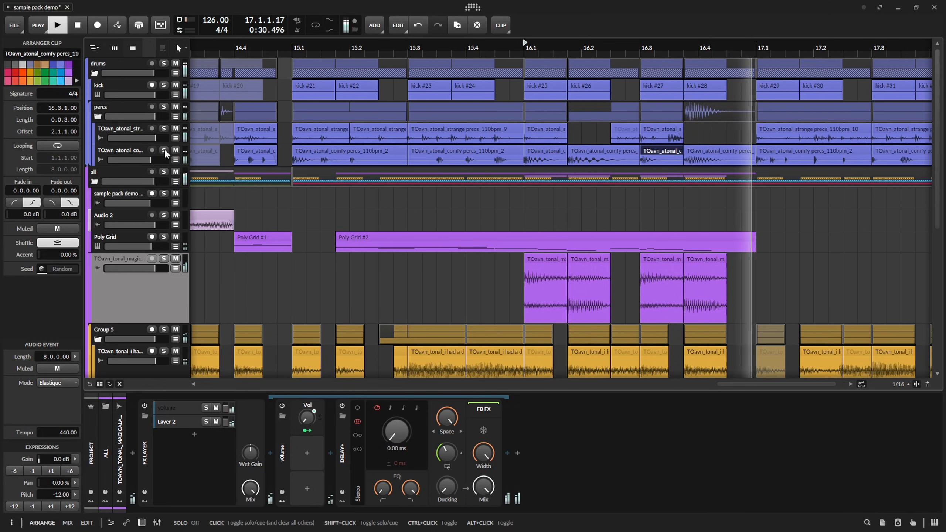
scroll(534, 161, "down", 6)
key("space")
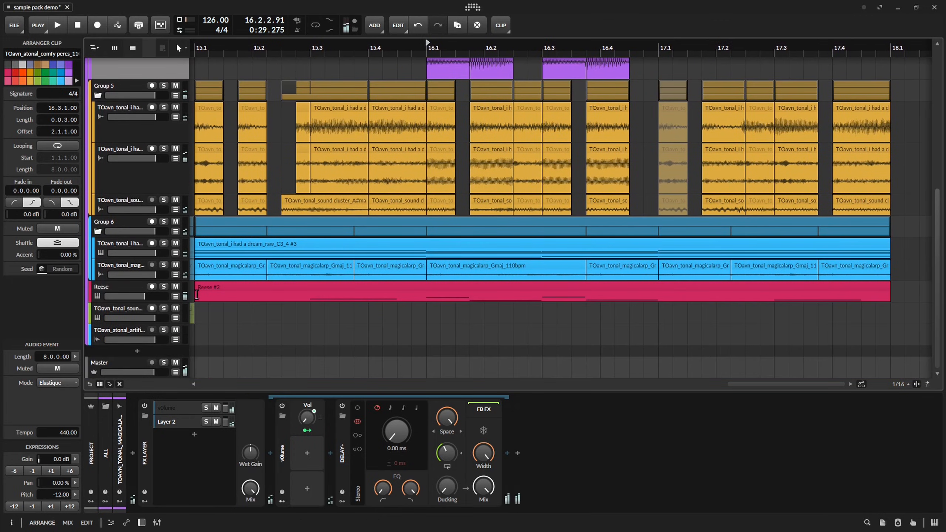
Raise the note at 3.3.4 in the Reese #2 clip to C1 and audition it.
key("space")
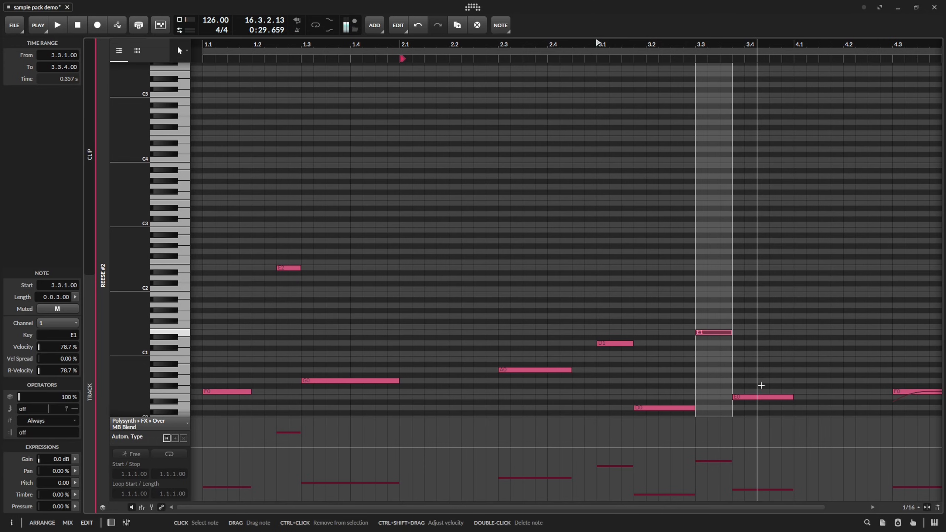
left_click_drag(758, 395, 758, 355)
key("space")
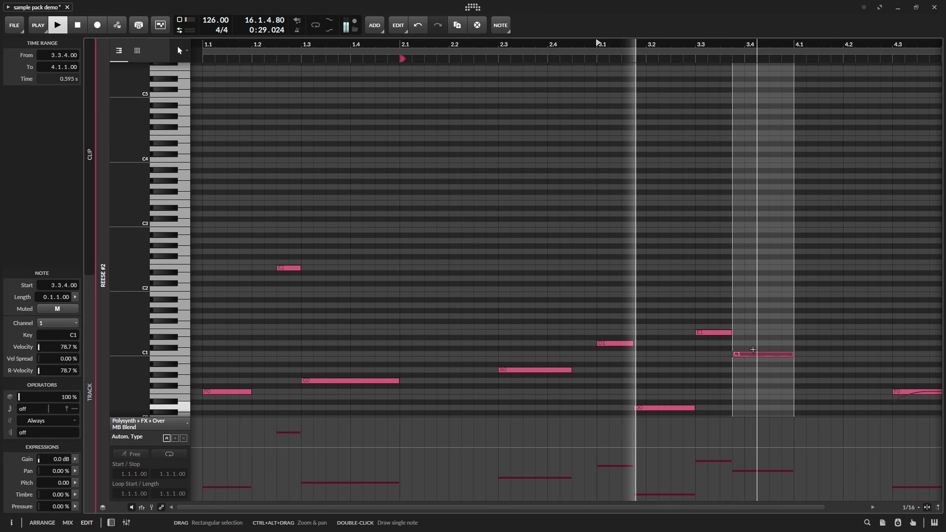
Try ending the C1 note in the Reese #2 clip at 3.4.3 and return to the arrangement.
key("Tab")
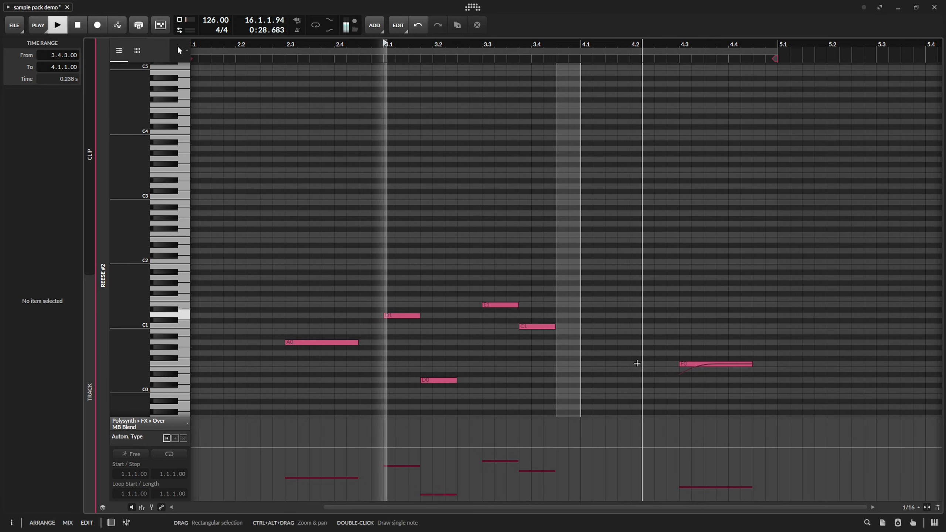
key("space")
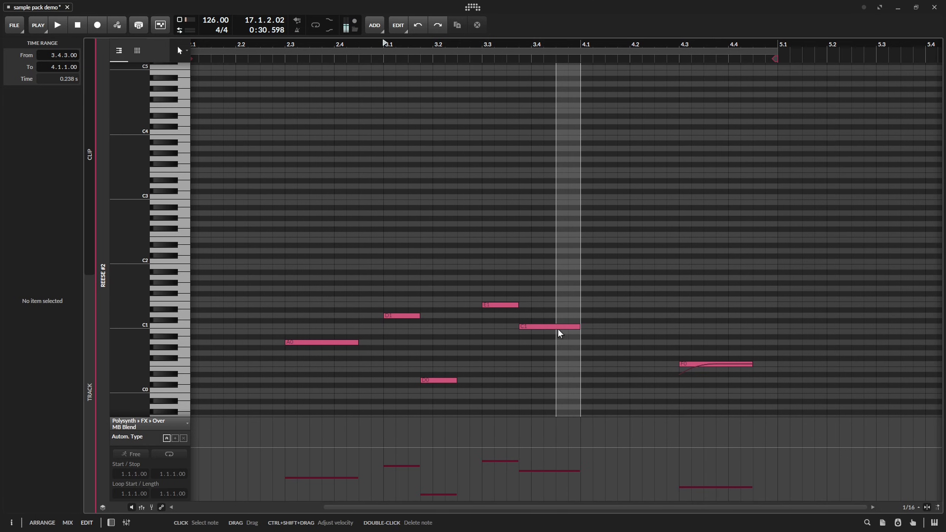
key("Tab")
Insert the vOlume Tool preset between EQ+ and Over in the Reese track's device chain.
left_click(127, 292)
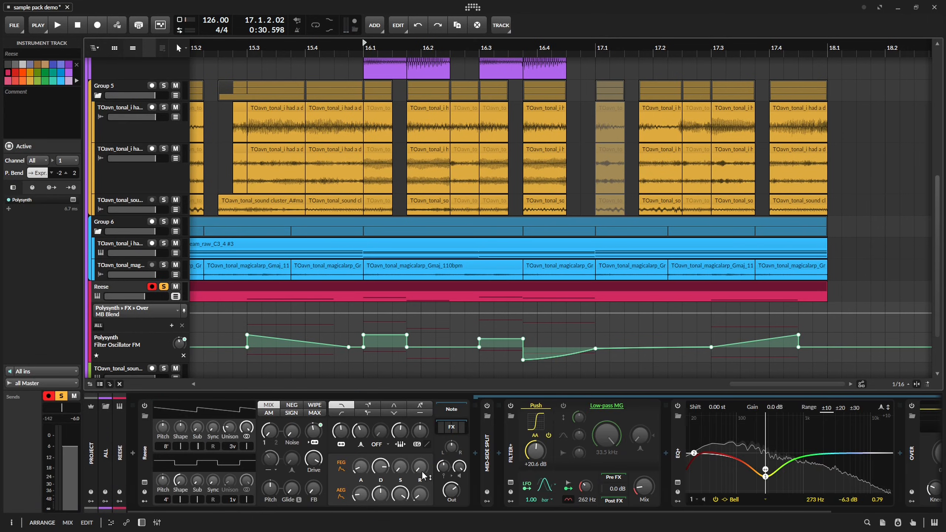
scroll(582, 446, "down", 3)
left_click(770, 452)
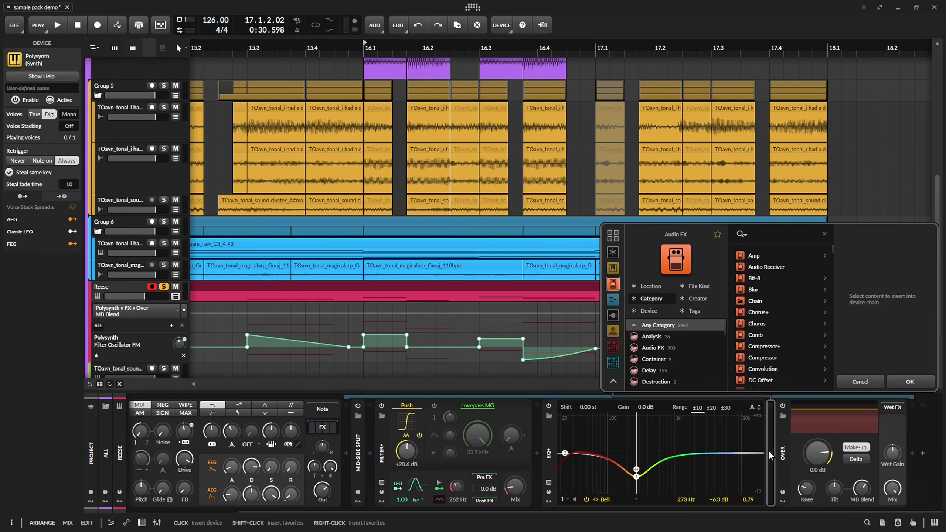
type("v0")
key("Return")
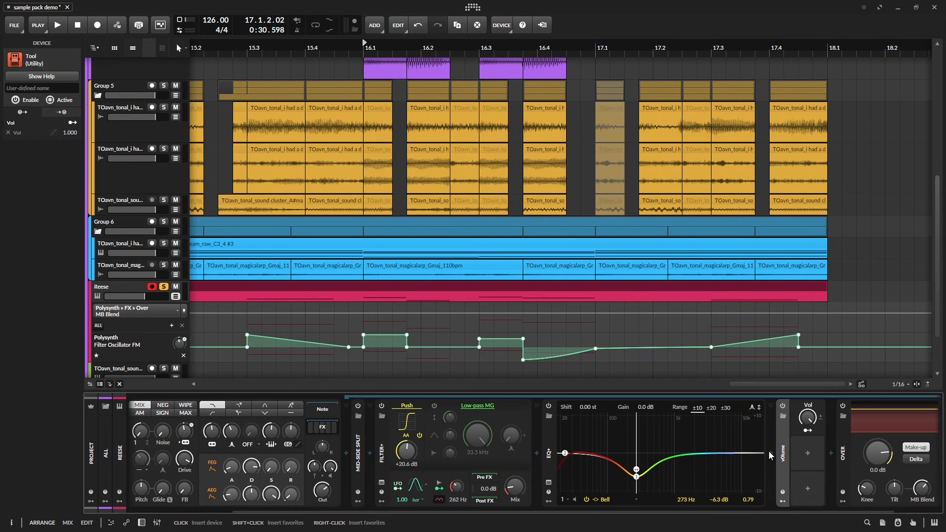
Automate the Reese Tool's Vol with a ramp from 16.3.4 down to 30 % at 17.1, and audition it.
left_click_drag(537, 315, 595, 322)
key("space")
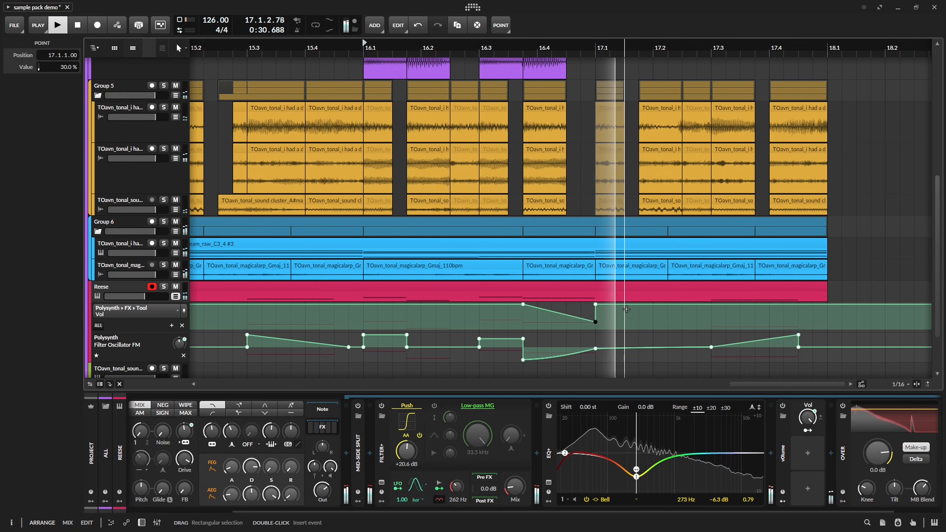
key("space")
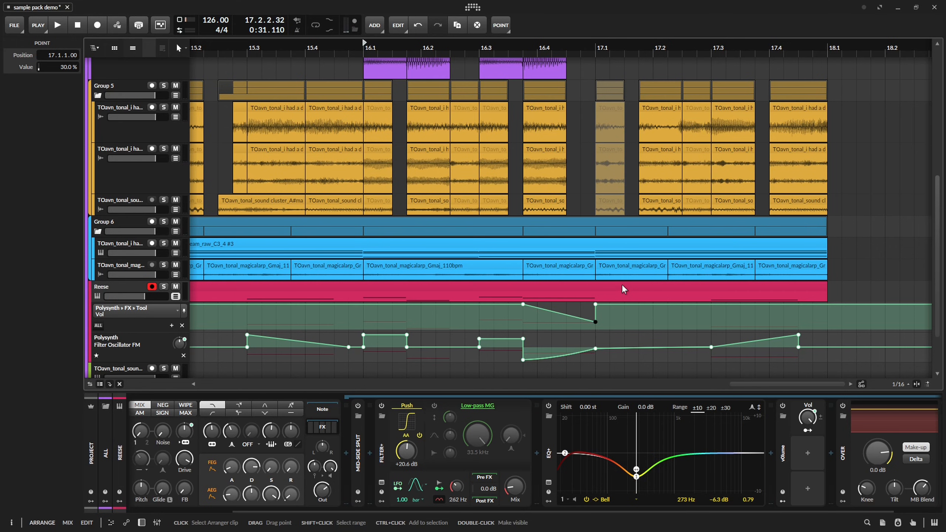
Delete the peak of the Polysynth's Filter Oscillator FM automation at 17.4.3 and adjust the line between 17.1 and 17.3.
left_click(624, 290)
key("space")
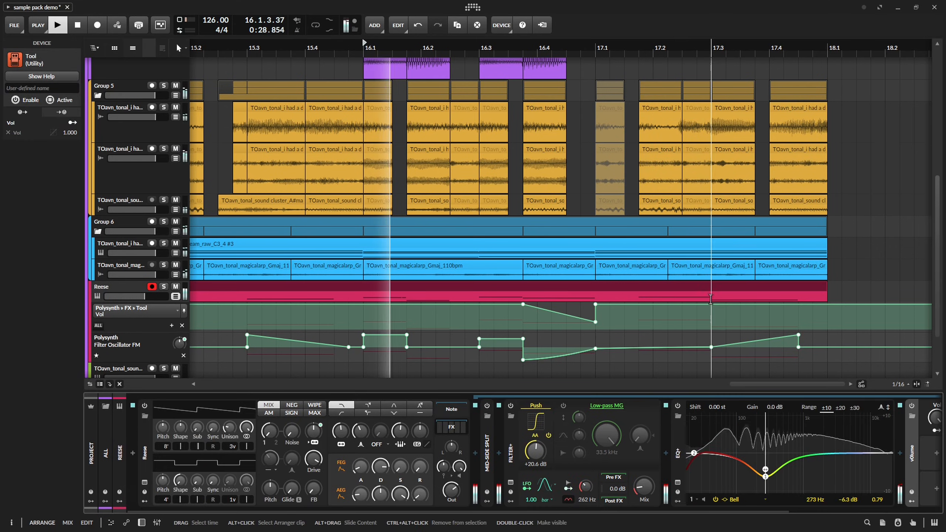
double_click(798, 335)
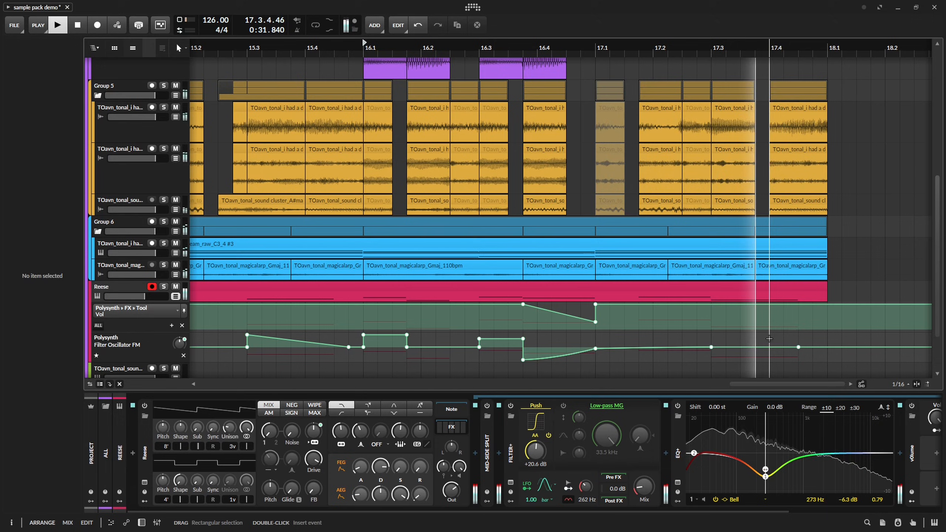
key("space")
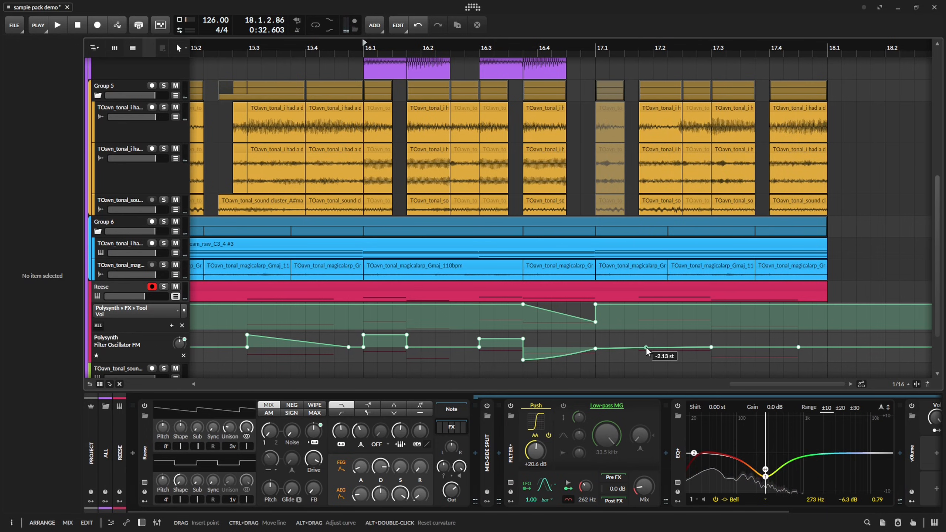
left_click(646, 347)
mouse_move(696, 347)
left_mouse_down()
mouse_move(710, 334)
mouse_move(687, 335)
mouse_move(703, 344)
left_mouse_up()
key("space")
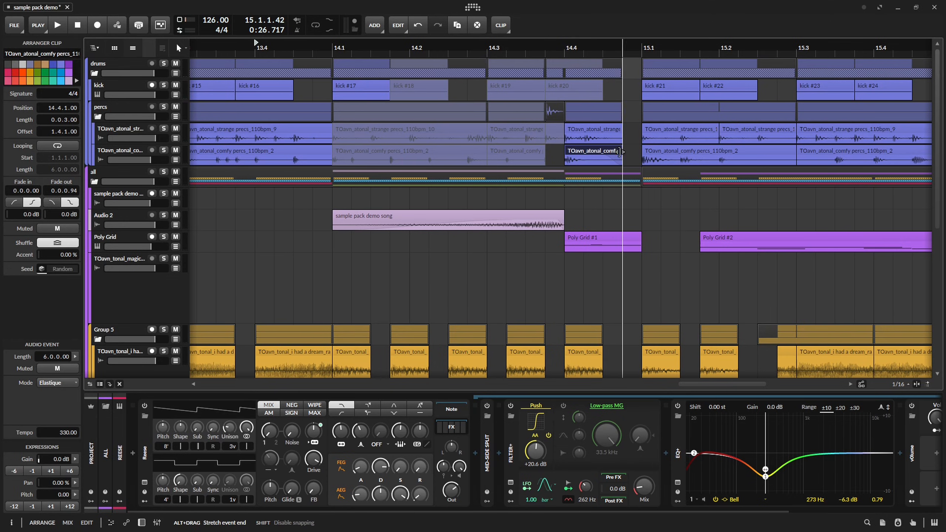
Audition the percs from 14.4 with the comfy percs slice muted, and shorten the strange percs slice there to end at 14.4.3.
key("space")
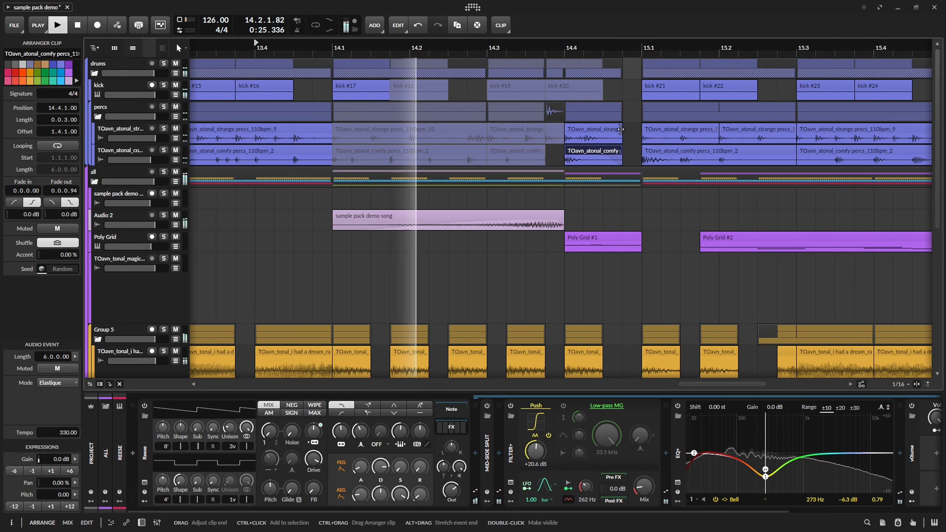
left_click(565, 52)
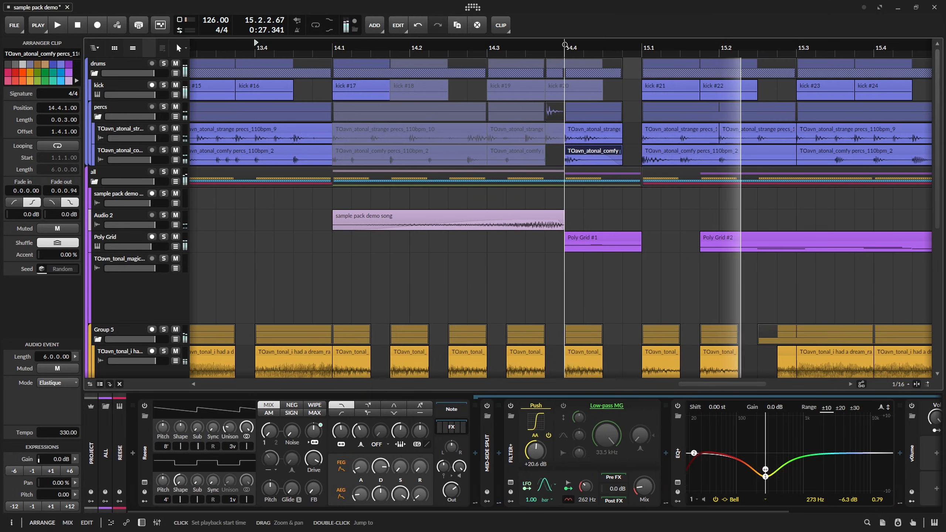
key("space")
key("space")
key("space")
key("space")
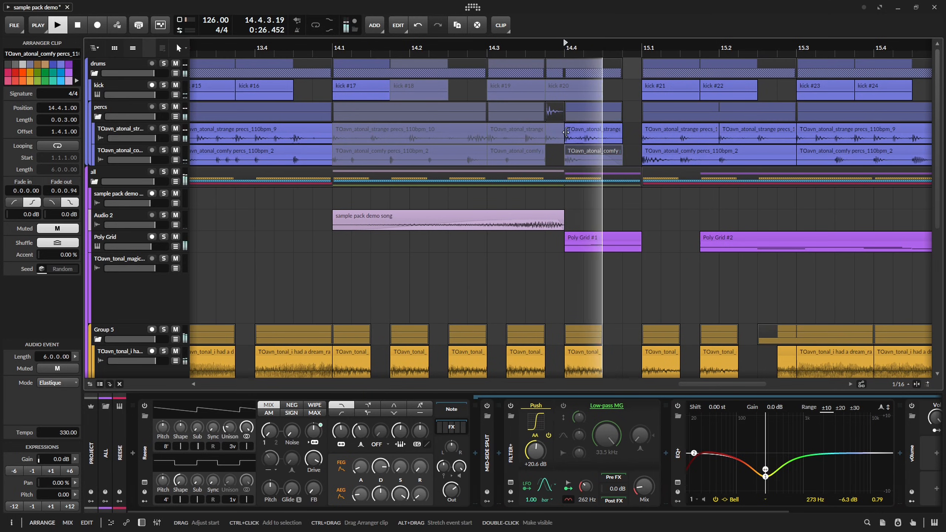
key("space")
key("space")
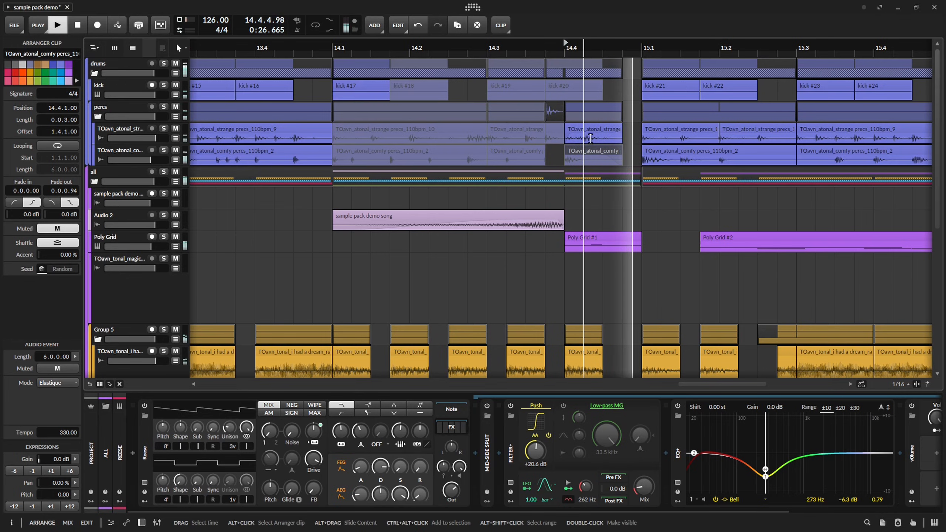
key("space")
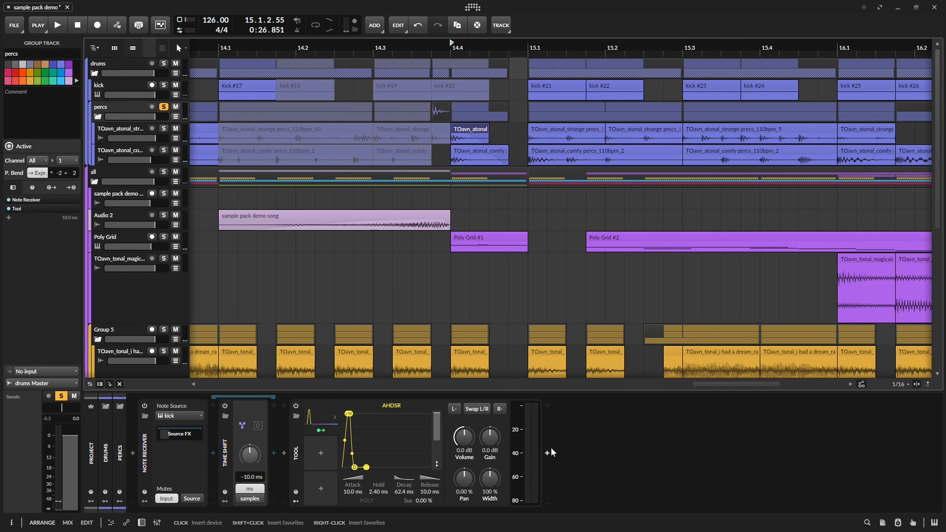
Insert Delay+ after the Tool in the soloed percs group's device chain and audition it from 14.4.
left_click(548, 452)
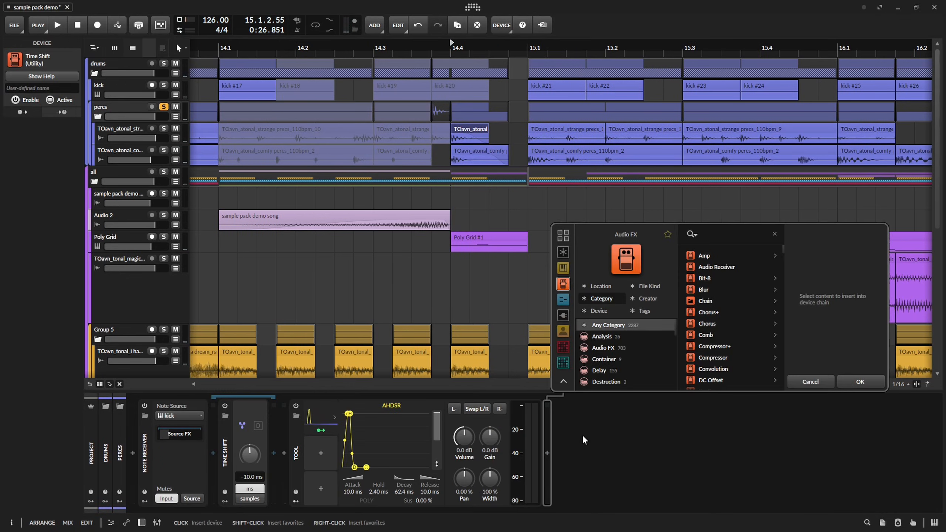
type("de")
left_click(855, 381)
key("space")
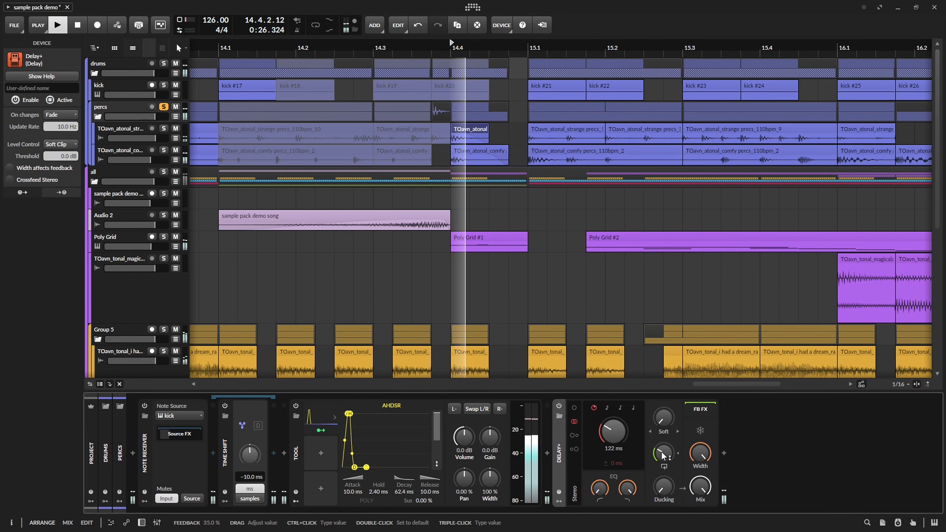
key("space")
key("space")
Raise the Delay+ feedback and set its delay time to 73.8 ms while auditioning the percs from 14.4.
left_click_drag(664, 453, 664, 433)
key("space")
key("space")
left_click_drag(608, 438, 607, 449)
key("space")
key("space")
Switch Delay+ on the percs group to the Ping L mode and audition it.
key("space")
key("space")
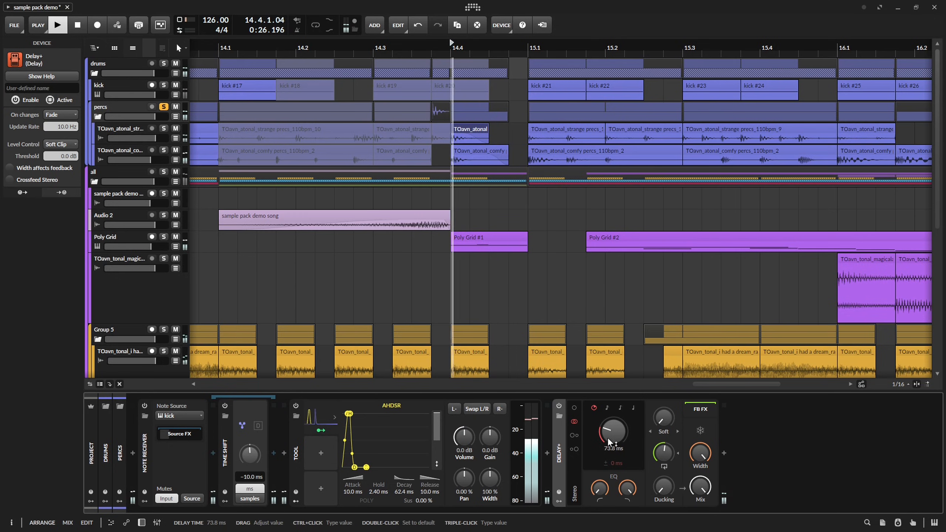
left_click(574, 436)
key("space")
key("space")
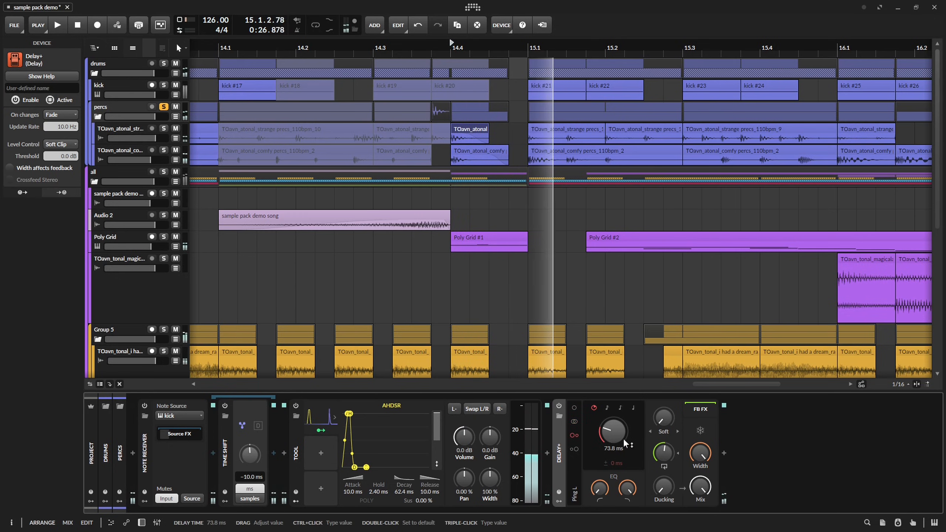
key("space")
key("space")
key("space")
Group the percs Delay+ into an FX Layer, and add an EQ-2 after it with its high band as a high-cut.
key("ctrl+g")
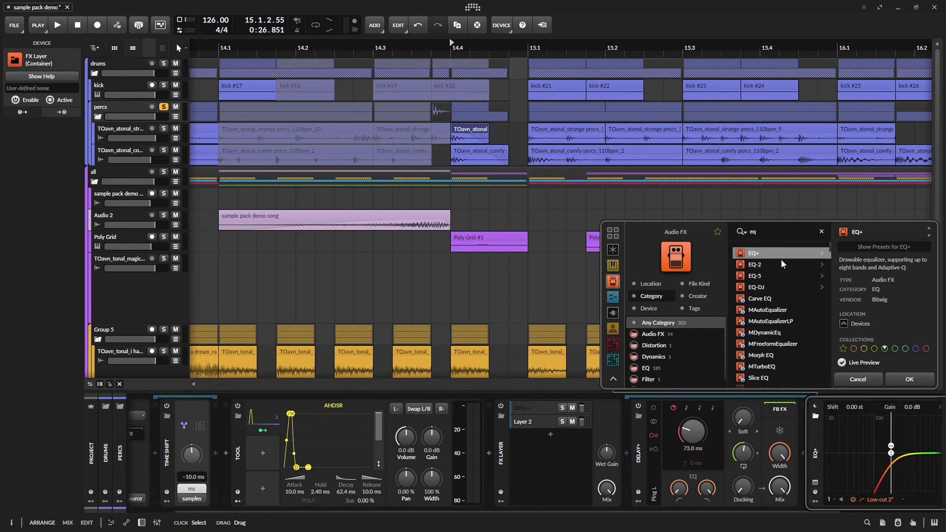
left_click(772, 265)
left_click(909, 379)
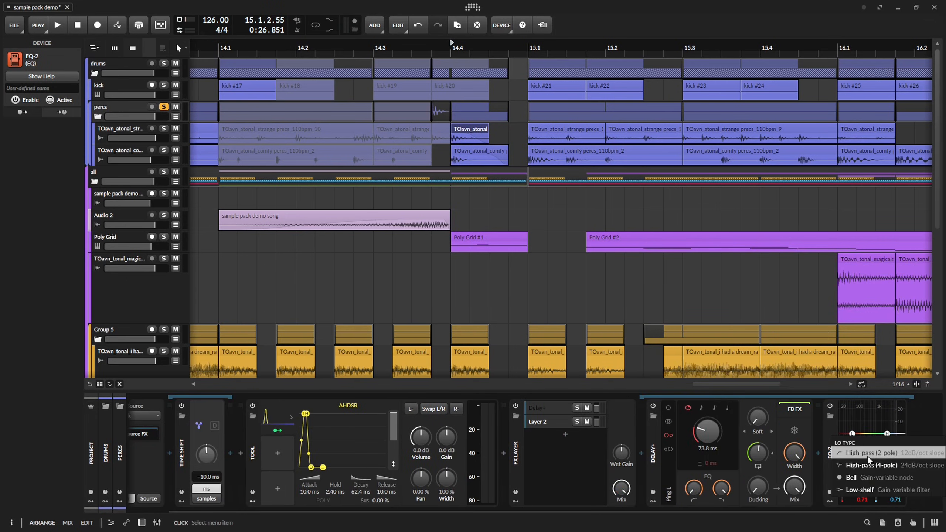
right_click(889, 434)
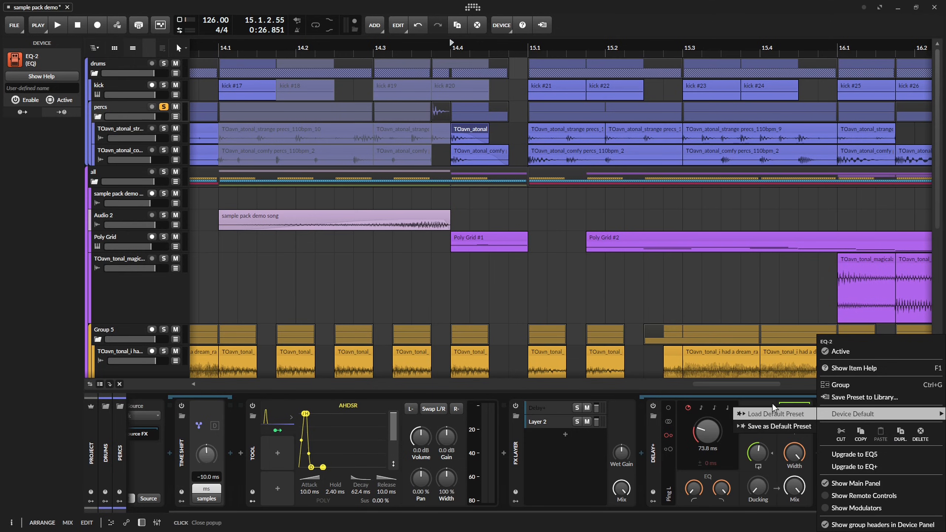
left_click(774, 411)
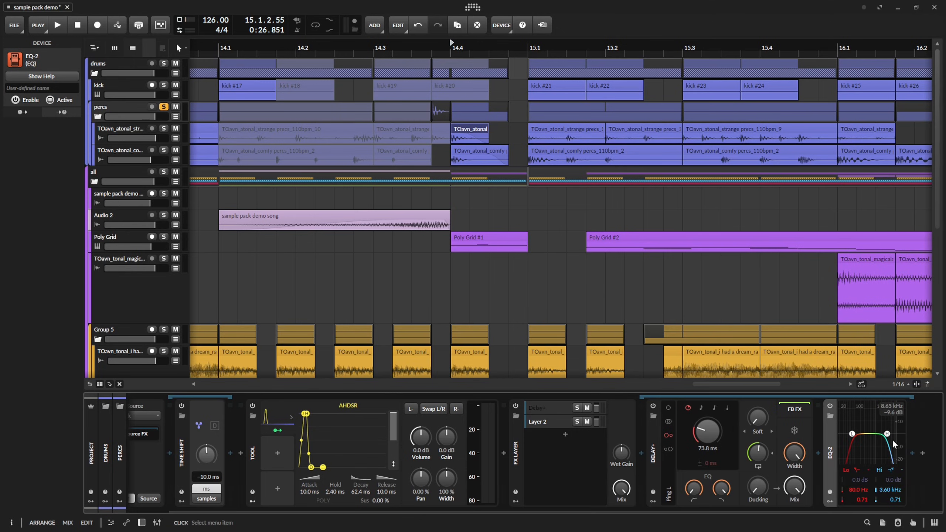
Shape the delay's EQ-2 with a low-cut at 374 Hz, Q 0.48, and a high-cut at 14.4 kHz while auditioning the percs.
key("space")
left_click_drag(887, 435, 867, 455)
key("space")
Set the percs Delay+ time to 40.2 ms and raise its feedback slightly while auditioning from 14.4.
key("space")
key("space")
key("space")
key("space")
key("space")
key("space")
key("space")
left_click_drag(708, 423, 709, 425)
Automate the Delay+ layer's mute so it is off only from 14.4 to 15.1 and on elsewhere, and audition the result.
key("space")
key("space")
left_click_drag(757, 453, 758, 444)
key("space")
left_click(588, 408)
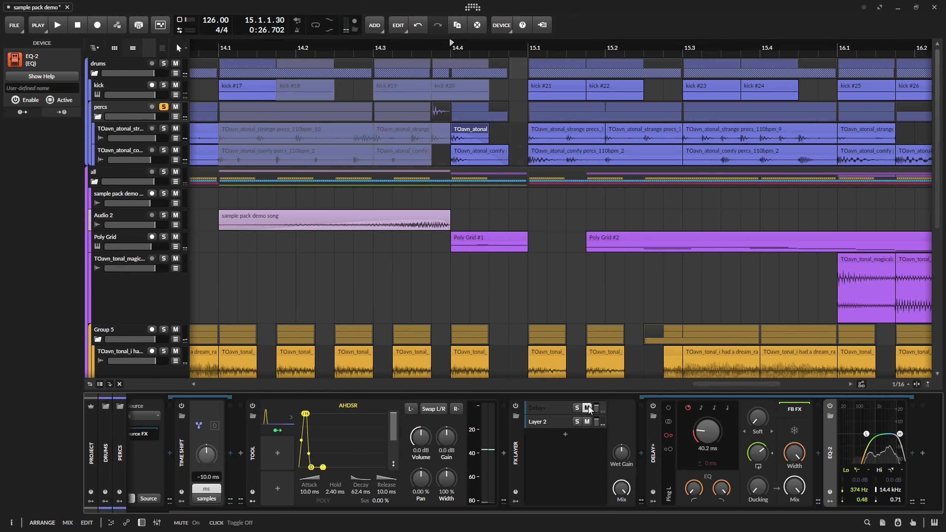
key("space")
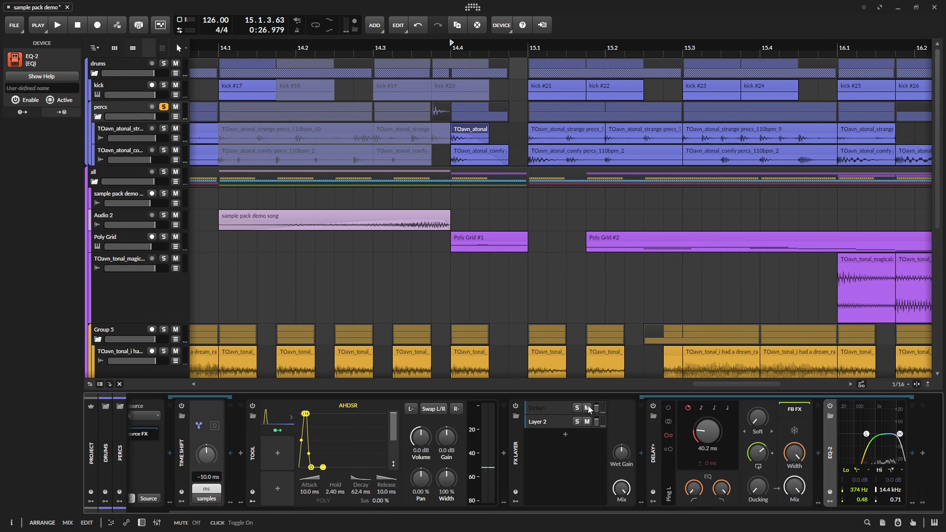
key("a")
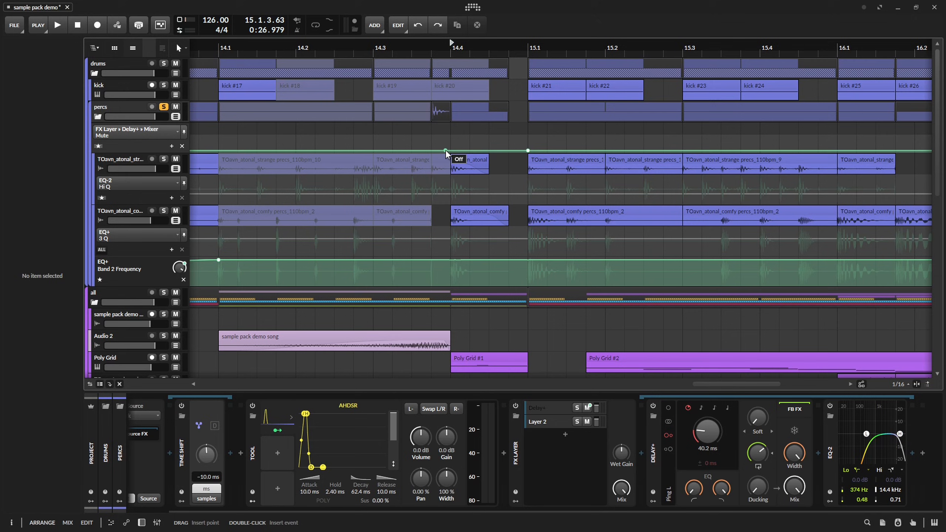
left_click_drag(445, 149, 451, 136)
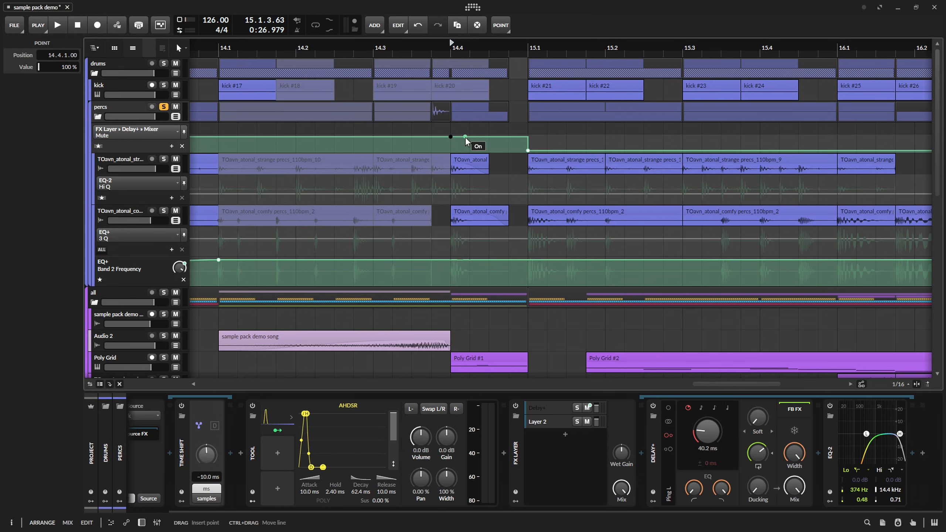
left_click_drag(528, 150, 528, 137)
key("space")
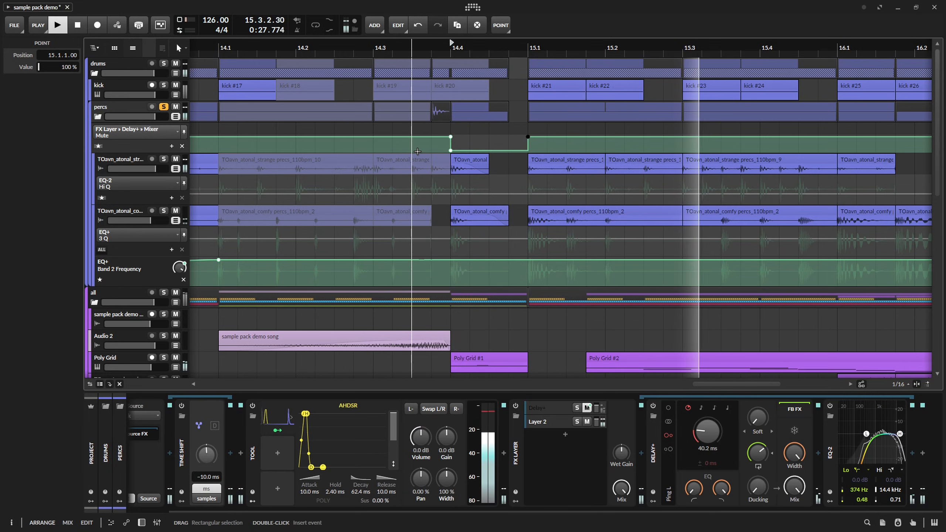
key("space")
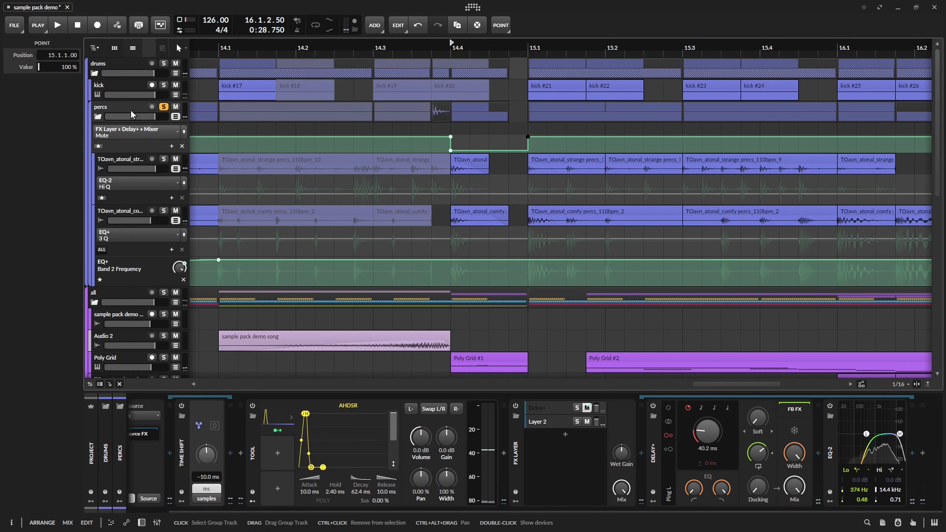
Play the full arrangement from bar 13 and from 15.4 with the percs group unsoloed.
left_click(135, 111)
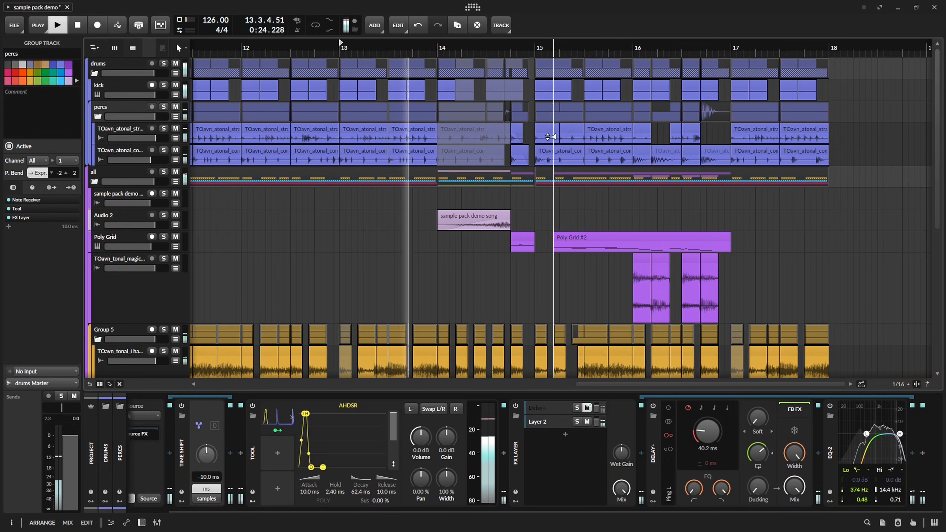
scroll(537, 148, "up", 5)
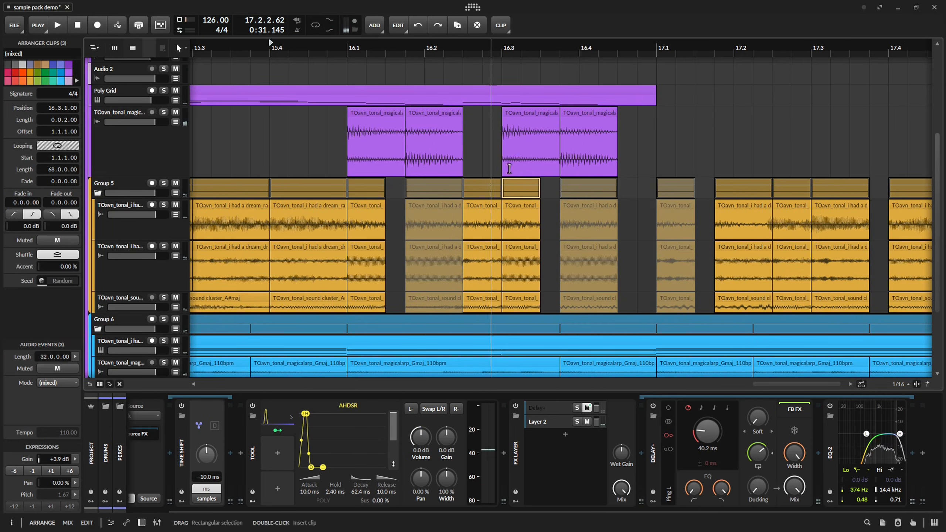
scroll(509, 169, "down", 4)
scroll(503, 168, "down", 3)
scroll(466, 137, "up", 5)
key("space")
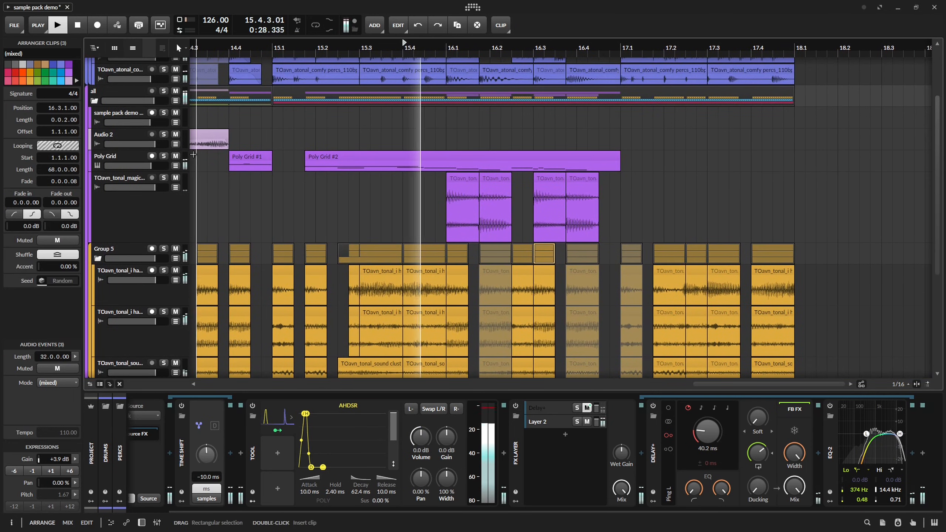
Solo the purple magicalarp audio track and raise its Delay+ feedback slightly while auditioning from 15.4.
left_click(159, 179)
left_click(157, 173)
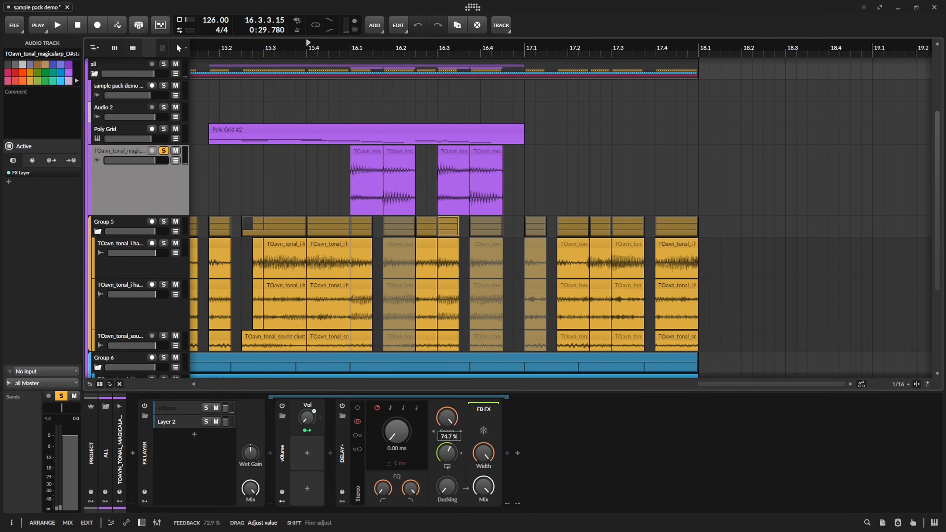
key("space")
left_click_drag(447, 452, 451, 453)
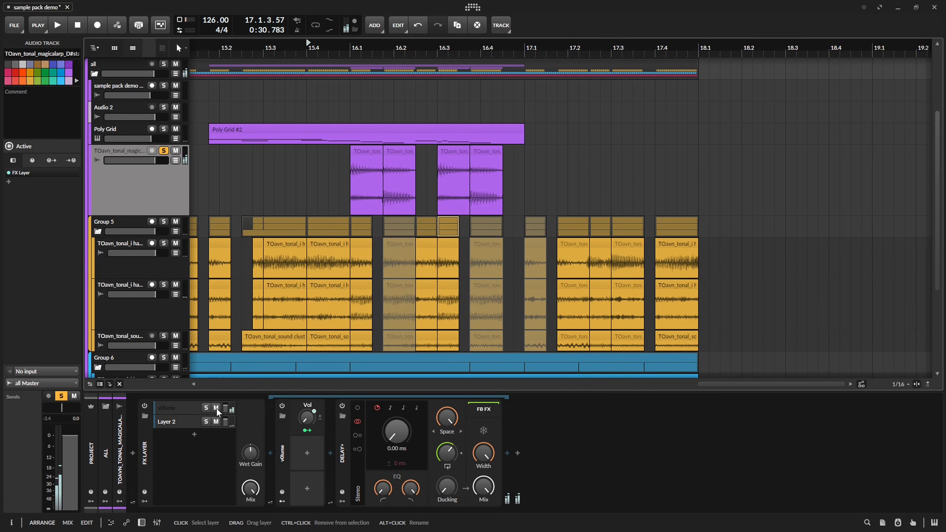
key("space")
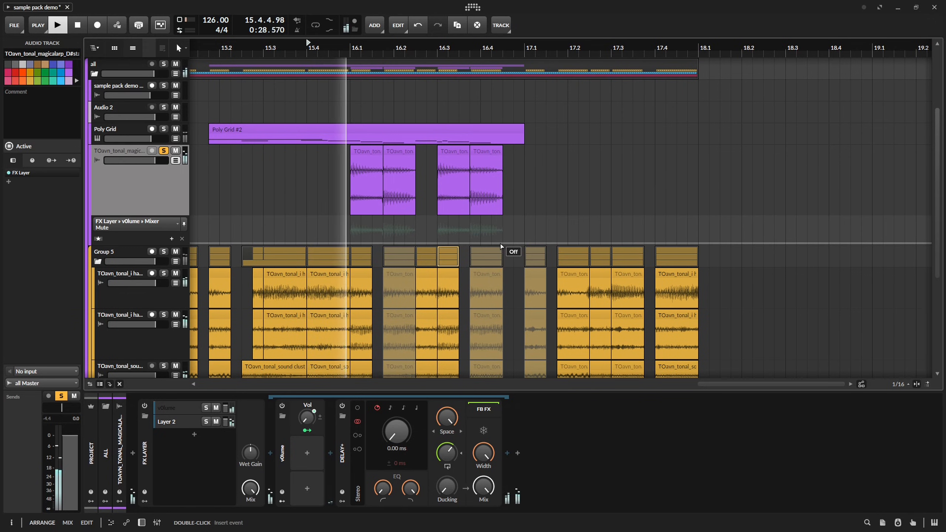
Automate the magicalarp vOlume layer's mute to be on from 17.1 to 18.1, and save the project.
left_click(503, 244)
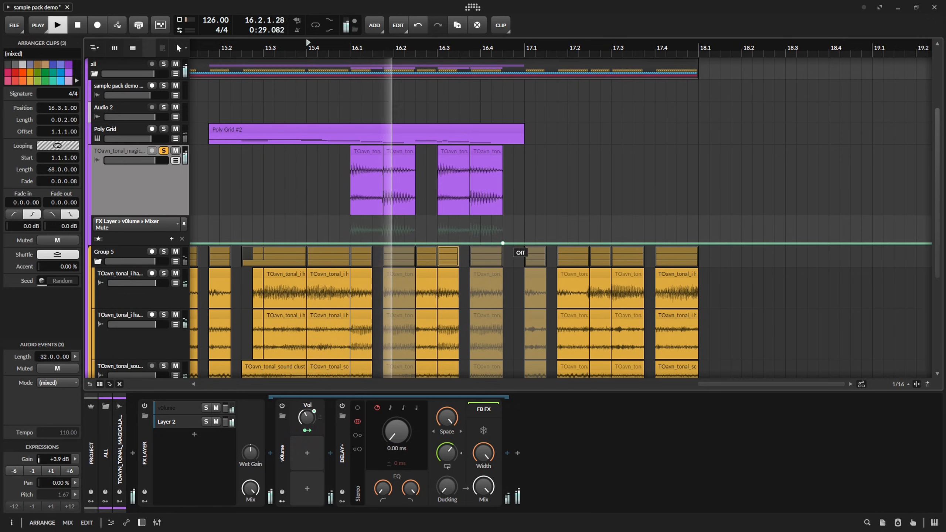
left_click_drag(503, 243, 525, 218)
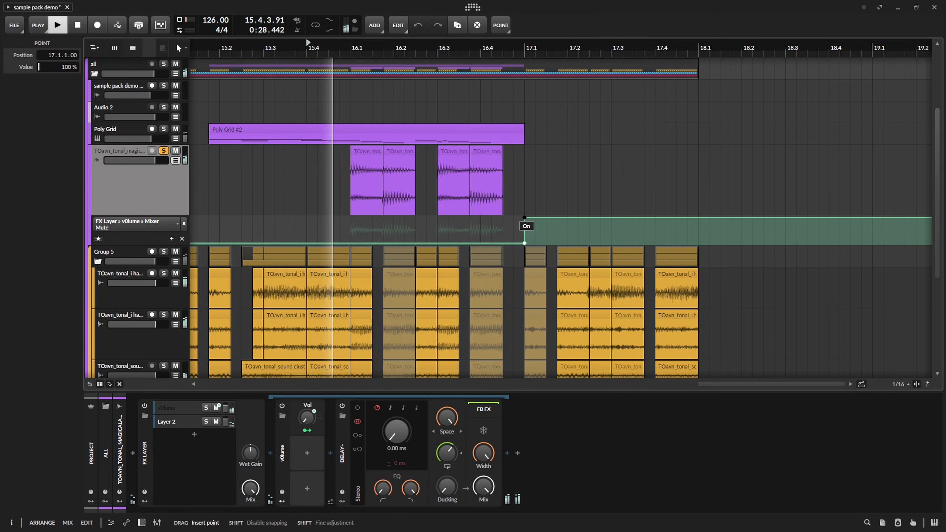
left_click(699, 242)
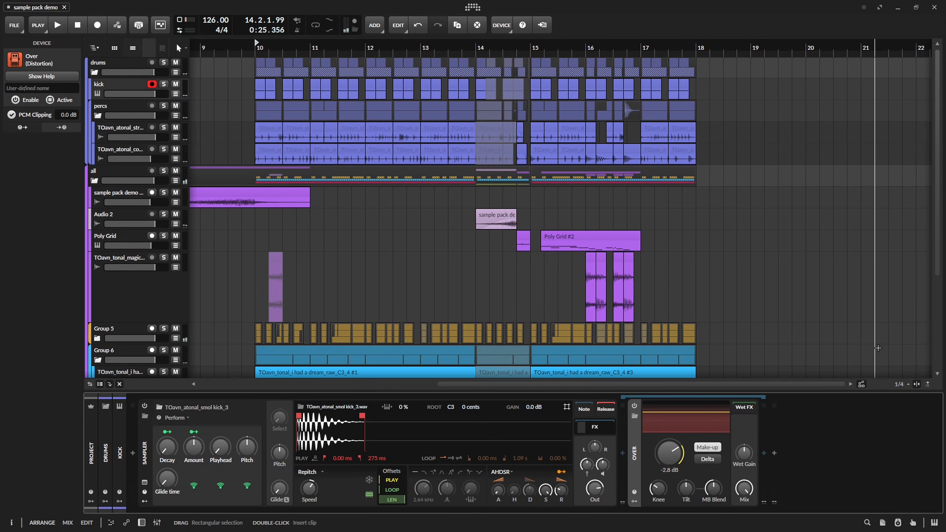
key("ctrl+s")
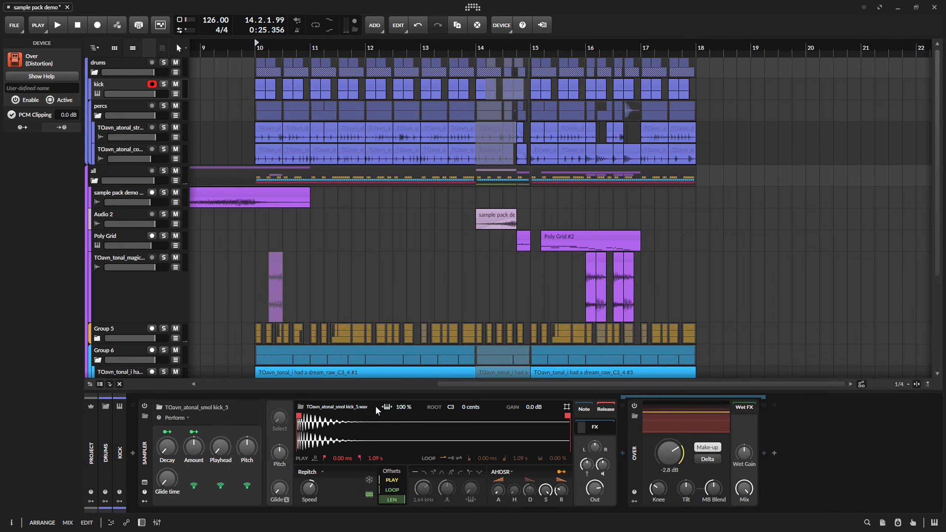
Swap the kick sample to smol kick_2, set Over's clipping threshold to -7.1 dB and adjust its knee while playing from bar 10.
key("space")
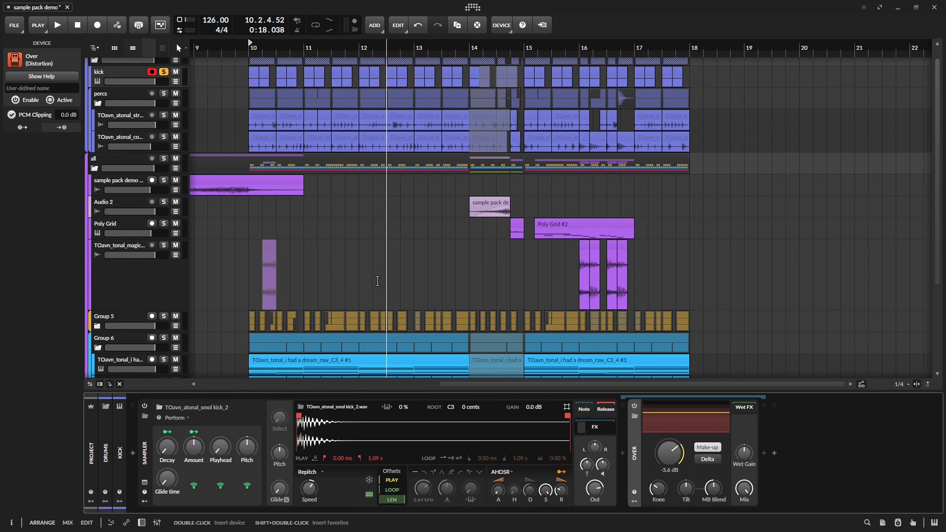
key("space")
key("space")
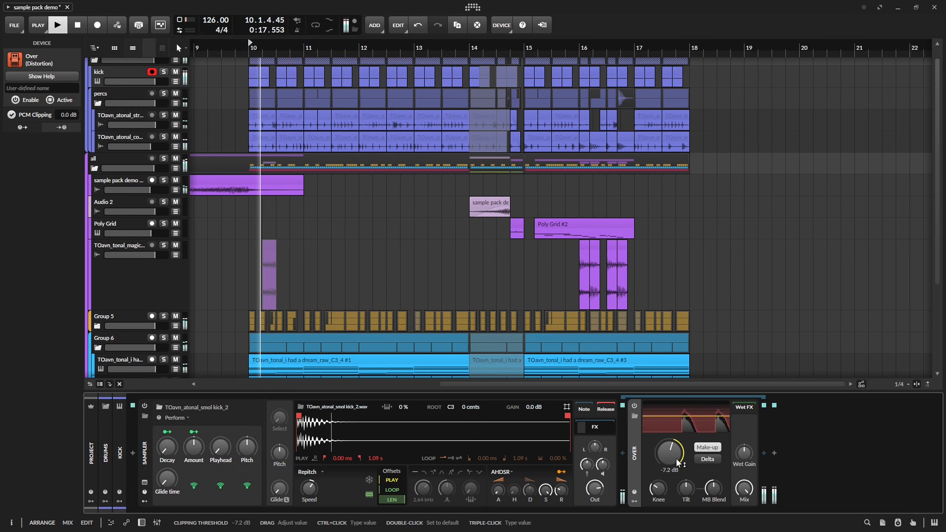
key("space")
key("space")
left_click_drag(659, 488, 659, 481)
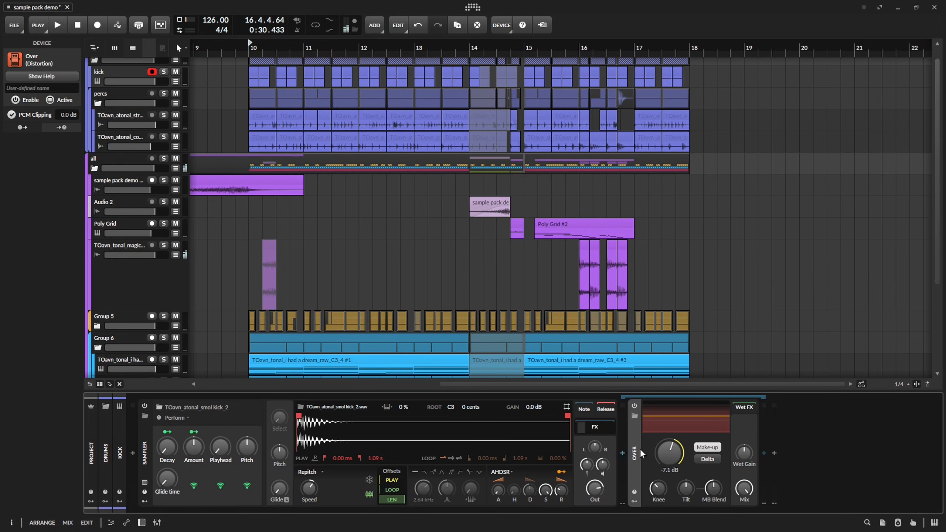
Insert an EQ-2 between the kick's Sampler and Over, and boost its low band slightly during playback from bar 10.
left_click(622, 453)
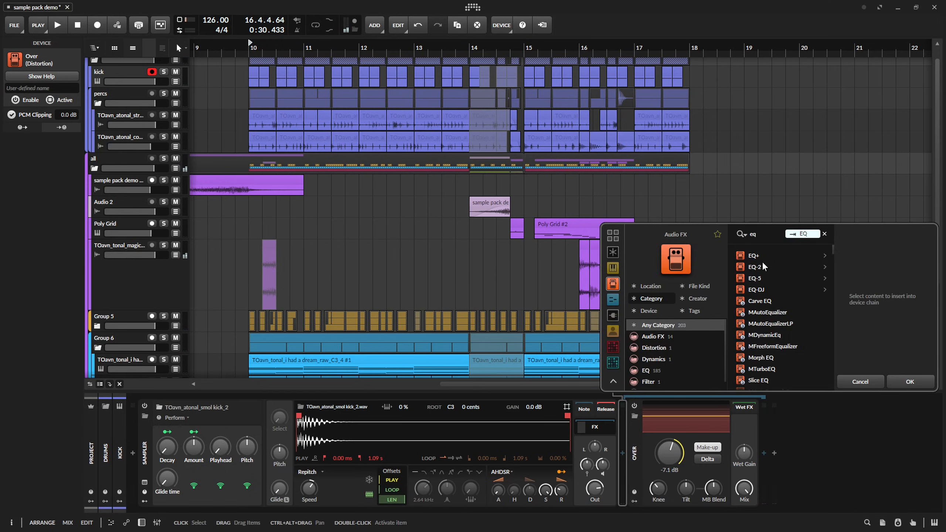
left_click(776, 268)
left_click(909, 379)
key("space")
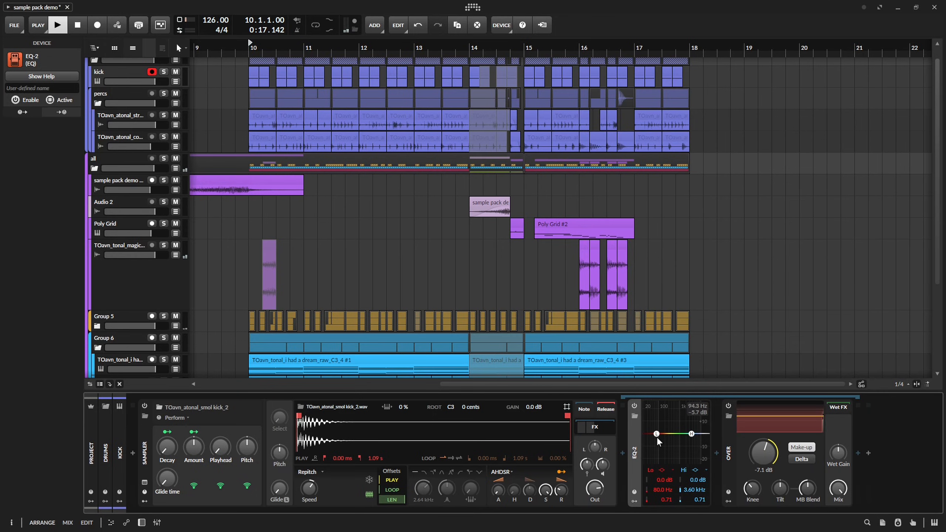
left_click_drag(656, 429, 655, 427)
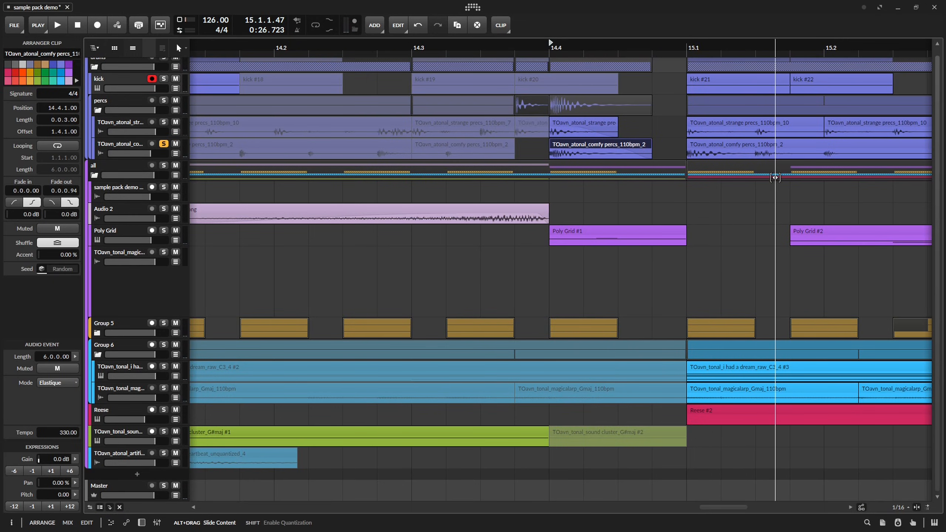
Audition the soloed comfy percs slice at 14.4, and play the strange percs slice there with the percs group soloed instead.
key("space")
key("space")
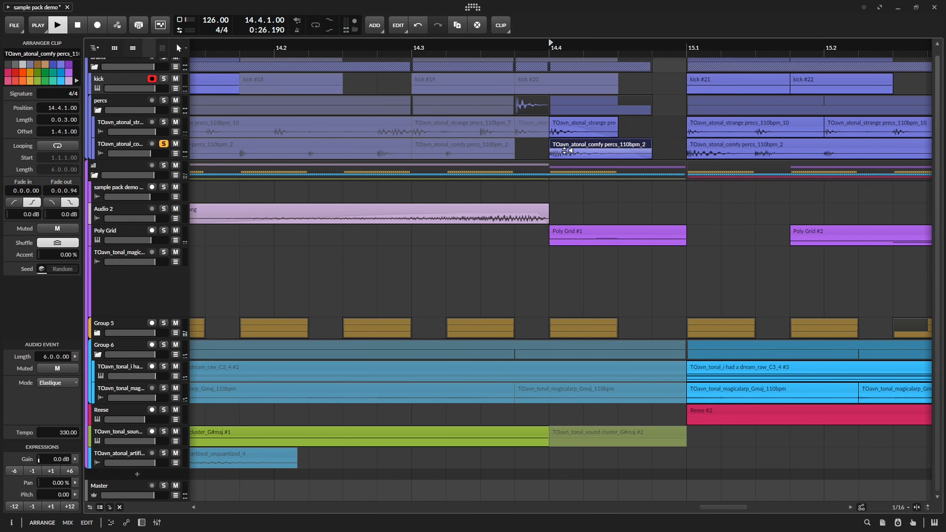
key("space")
left_click(164, 101)
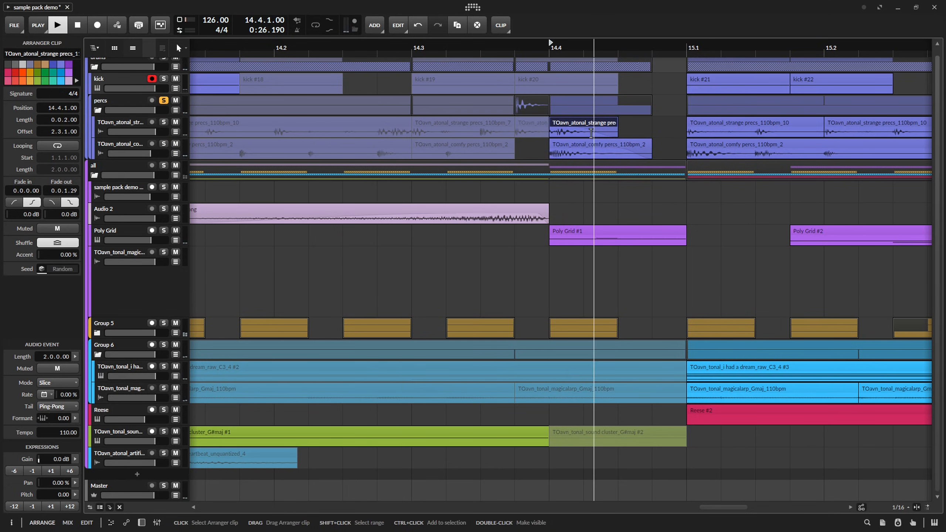
left_click(608, 124)
key("space")
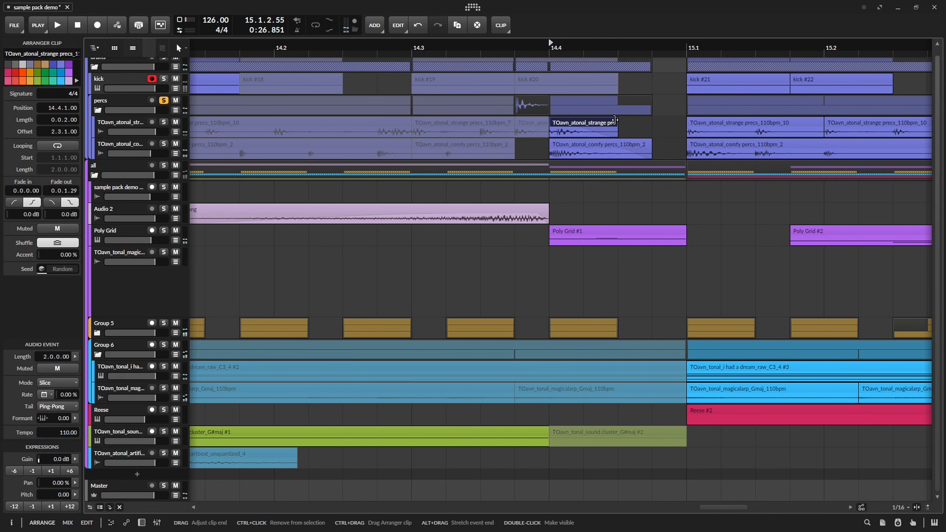
Lengthen the strange percs slice at 14.4 to 0.0.3.00 and switch its stretch mode to Cyclic while auditioning it.
left_click_drag(644, 122, 645, 122)
key("space")
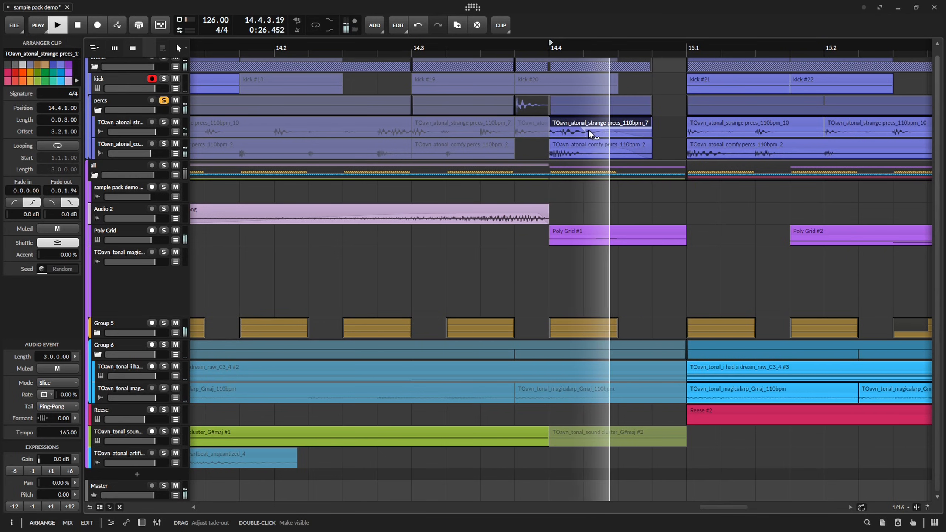
key("space")
left_click(73, 384)
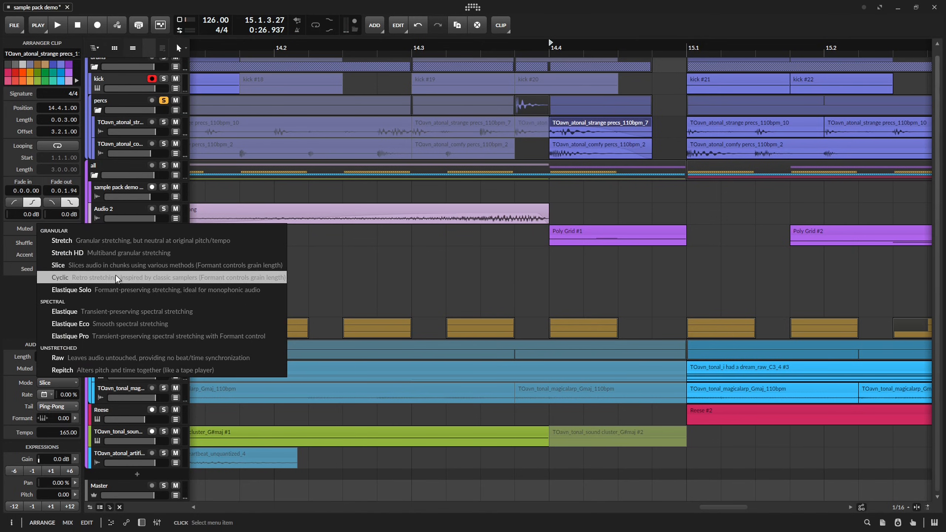
left_click(115, 275)
key("space")
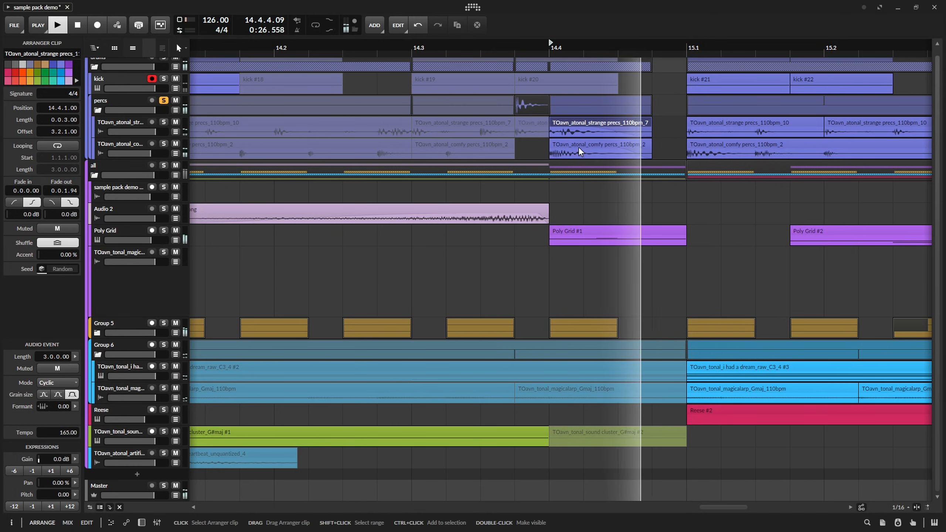
Transpose the comfy percs slice at 14.4 up 12 semitones and audition it.
left_click(577, 147)
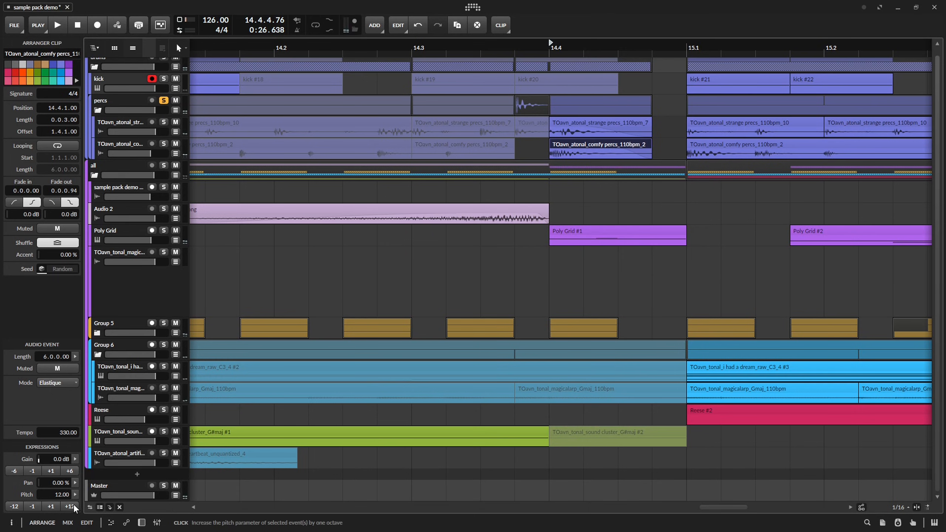
key("space")
key("space")
key("space")
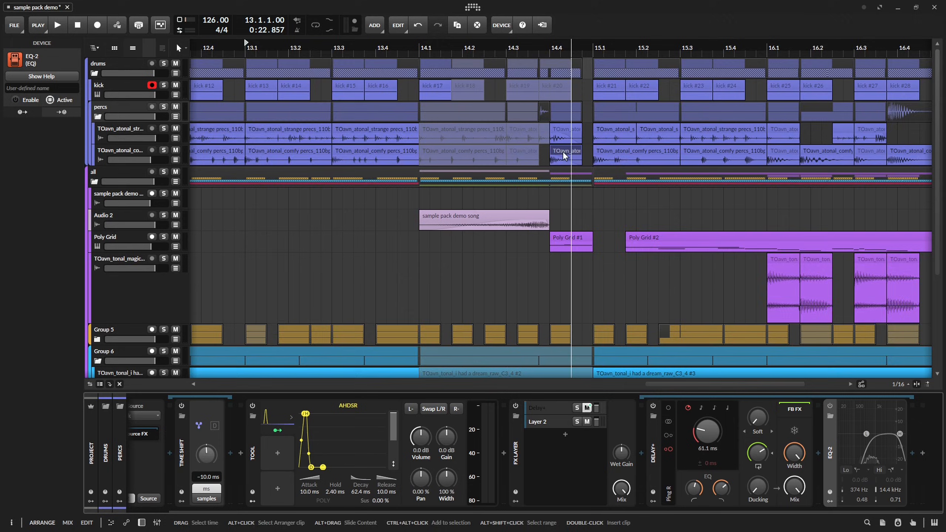
Unmute the strange percs slice at 14.3.4, shorten it to 0.0.0.50 and repeat it at 14.3.4.50.
scroll(550, 132, "up", 6)
left_click(521, 130)
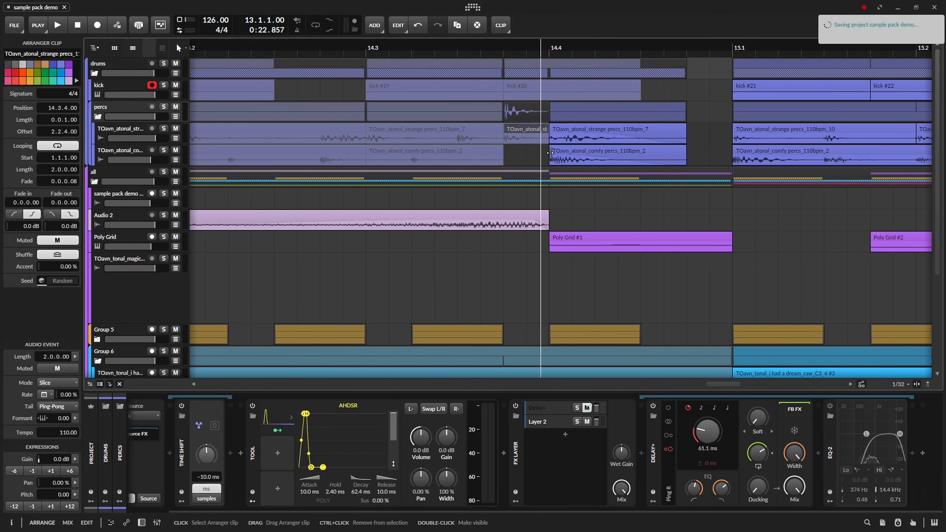
key("alt+m")
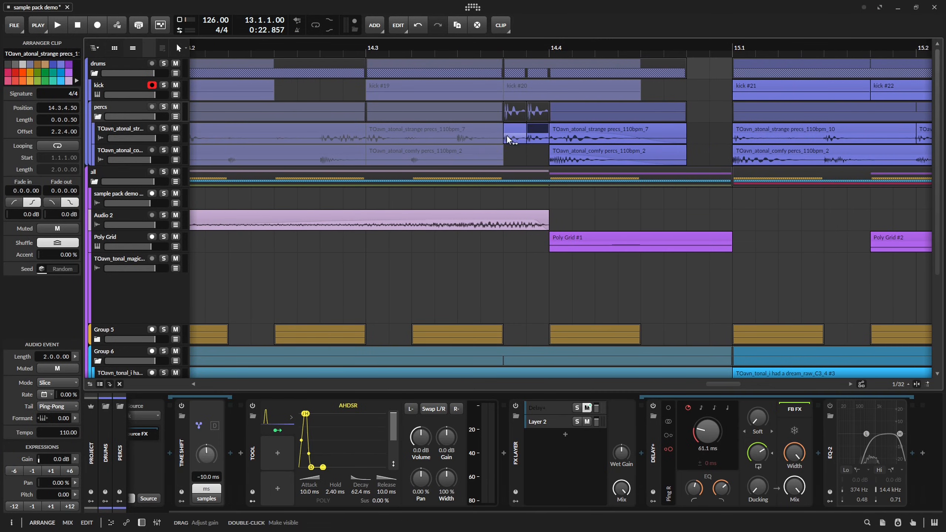
Solo the drums group and play it from 14.3.
key("space")
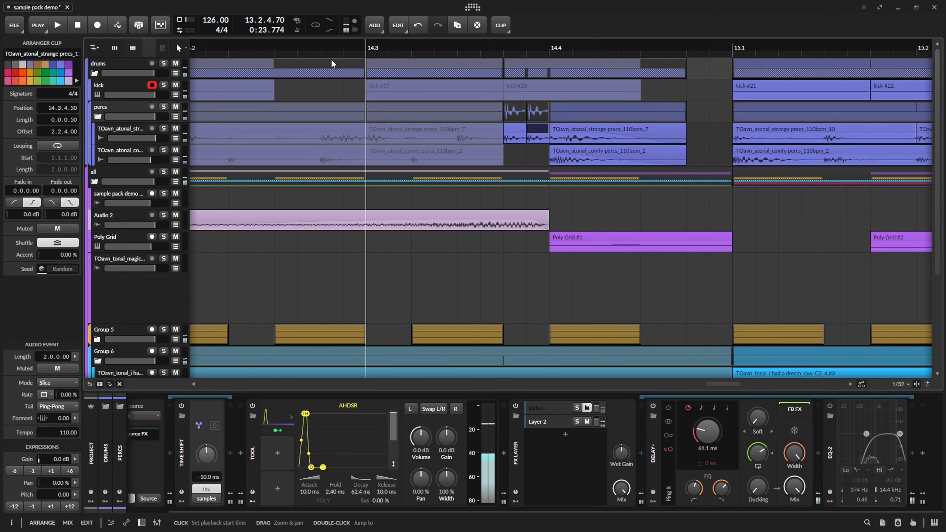
left_click(163, 64)
key("space")
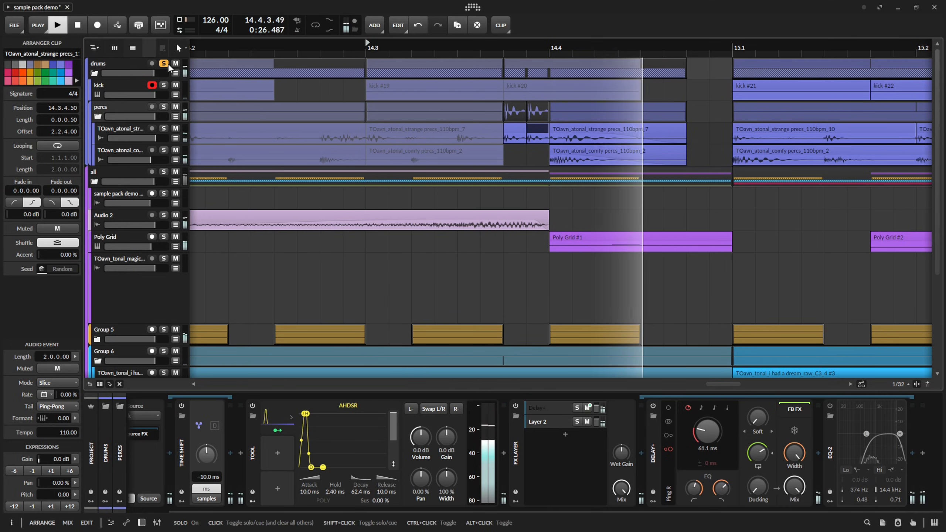
Halve the audio event length of the strange percs slice at 14.3.4.50 to 1.0.0.00 and audition it.
scroll(502, 136, "up", 3)
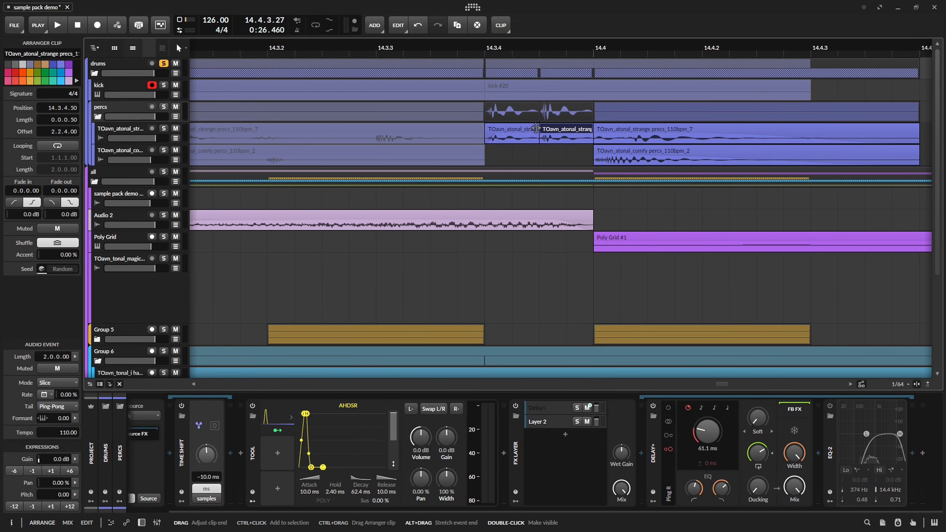
mouse_move(536, 128)
left_mouse_down()
mouse_move(517, 130)
mouse_move(534, 136)
left_mouse_up()
key("space")
left_click(546, 135)
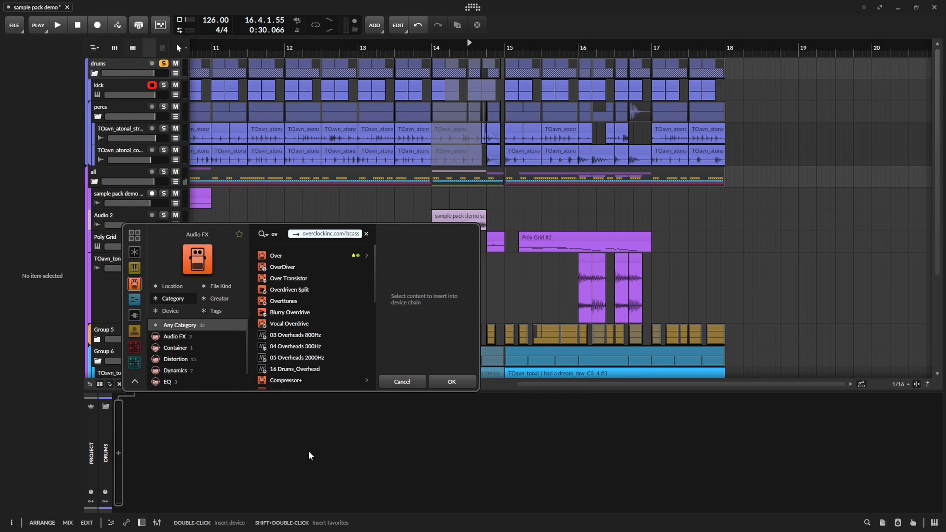
Add an Over distortion device to the drums group and play the following bars of the drums.
key("Down")
key("Return")
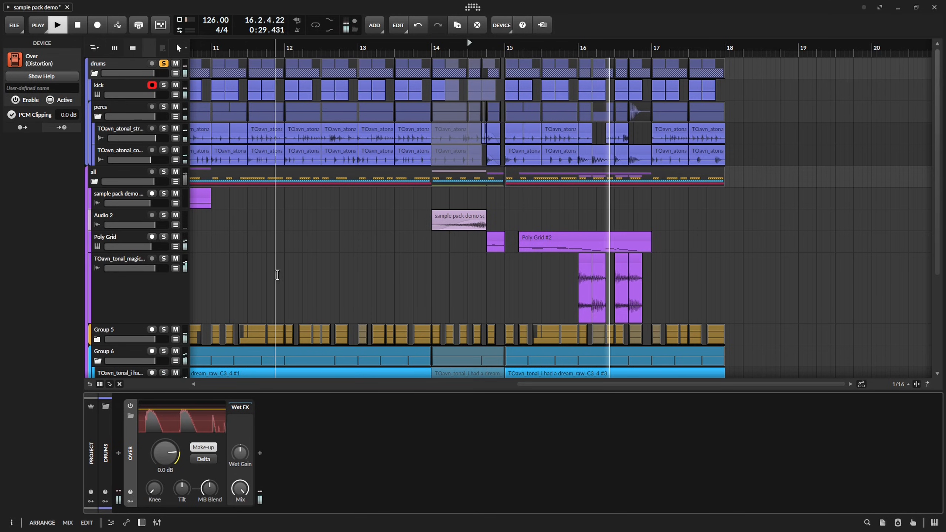
key("d")
left_click_drag(278, 257, 439, 257)
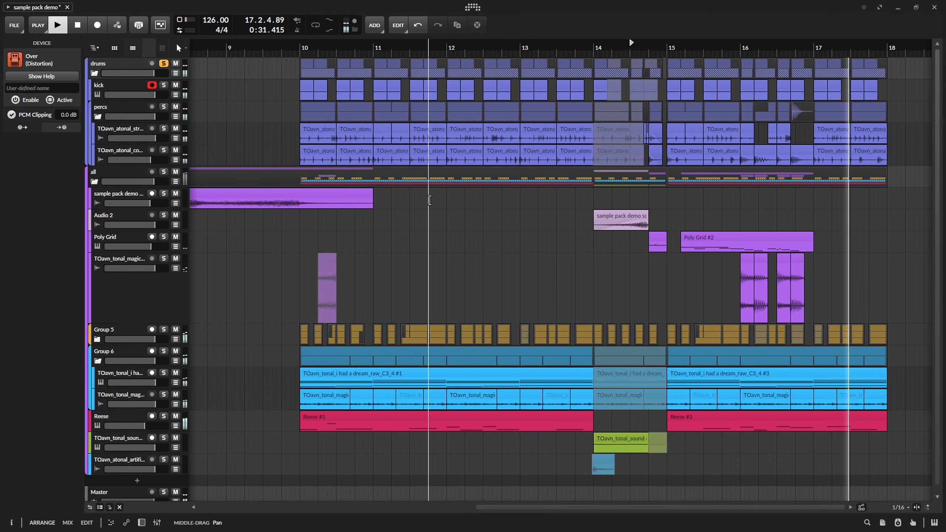
key("space")
Set the hold of the AHDSR modulator in the percs group's Tool device to 2.51 ms during playback.
left_click(110, 109)
key("d")
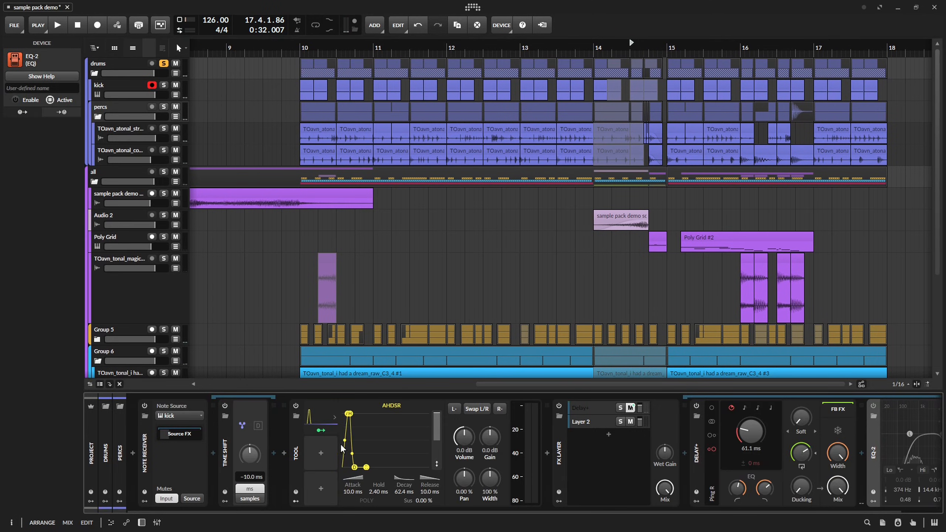
key("space")
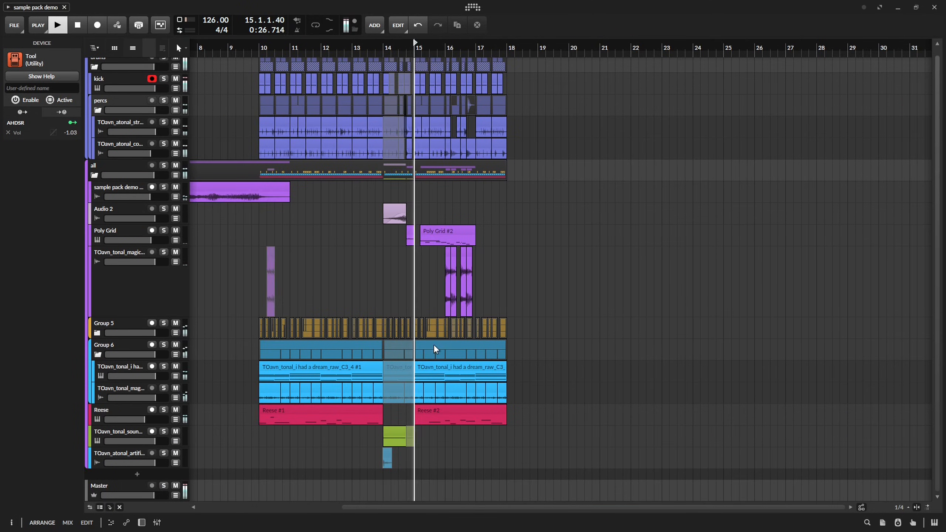
Split the "i had a dream" clip at 16.3.4 and 17.1 and mute the slice between them.
scroll(440, 346, "up", 5)
scroll(489, 404, "up", 3)
scroll(493, 395, "down", 3)
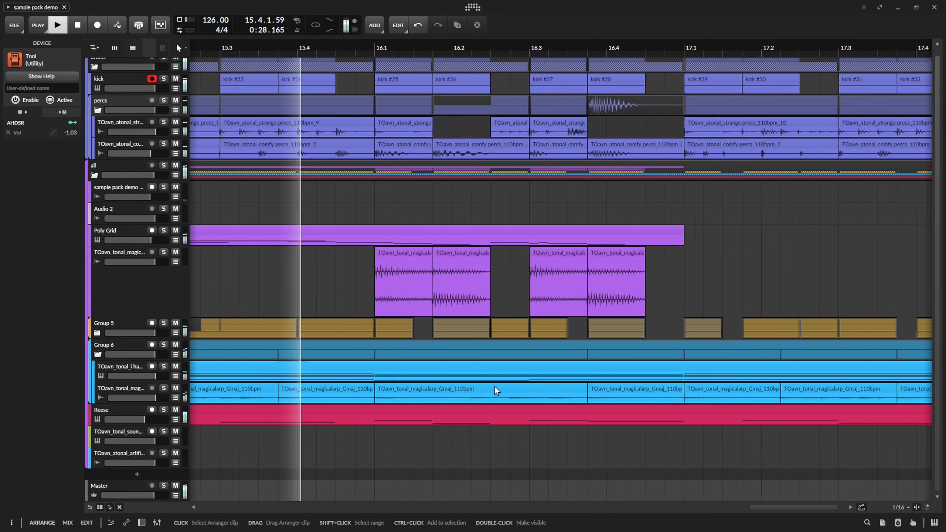
key("space")
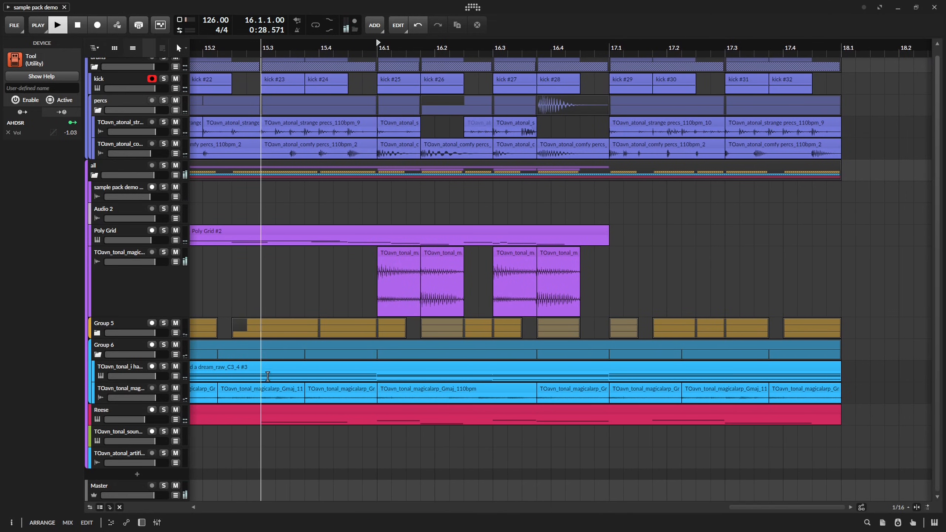
key("space")
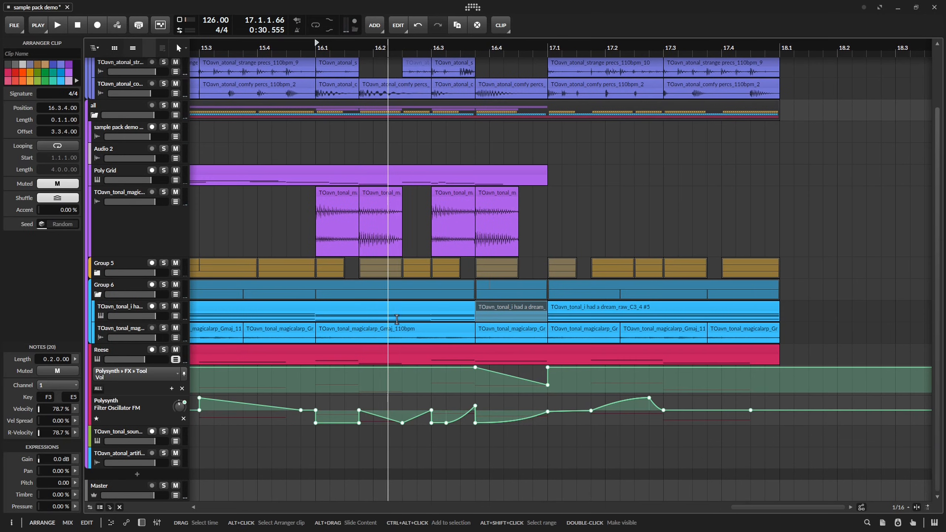
left_click(399, 320)
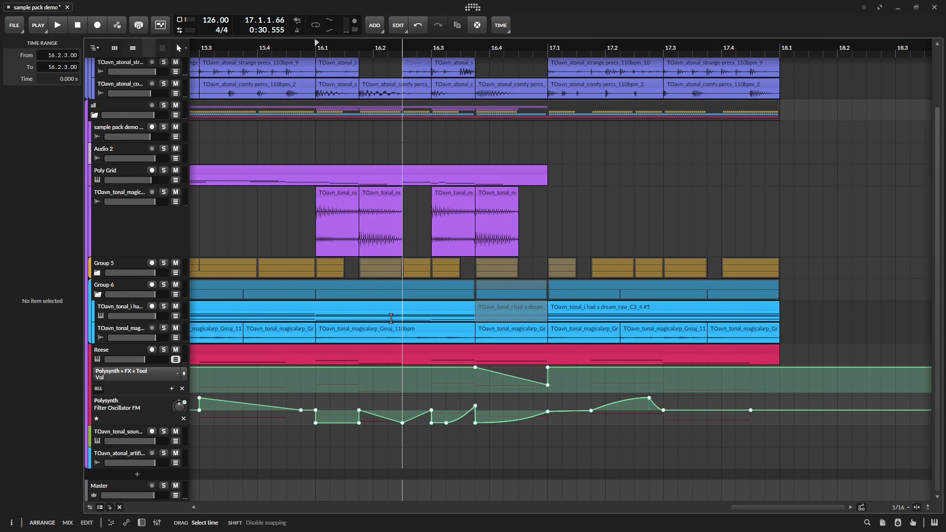
Cut out and mute a 0.0.3.00 slice of the "i had a dream" clip at 16.1.4, and audition the passage.
left_click(384, 304)
key("space")
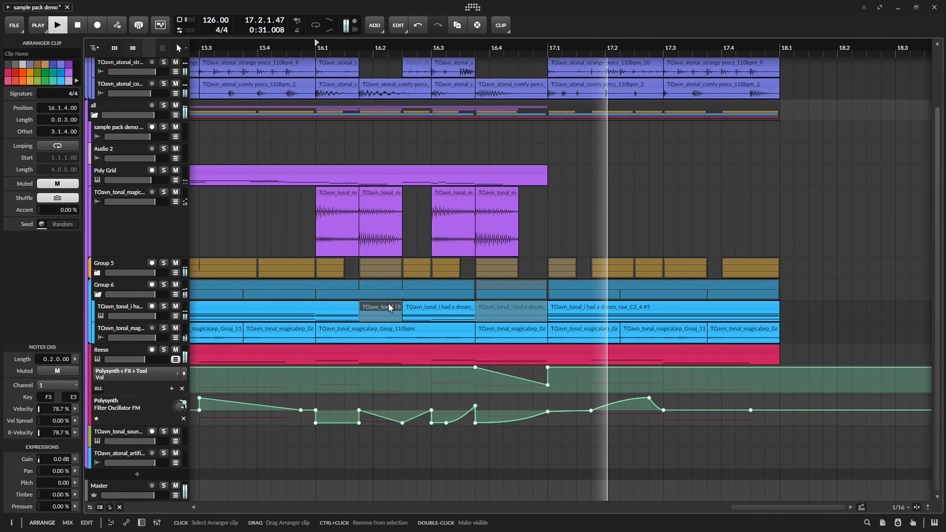
key("space")
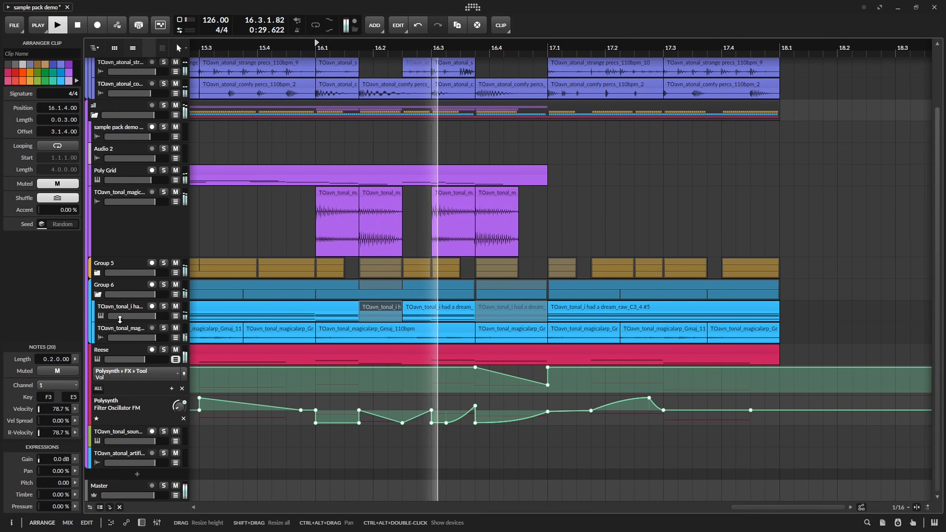
key("space")
Solo the magicalarp track and audition it from 16.1.
left_click(164, 327)
key("space")
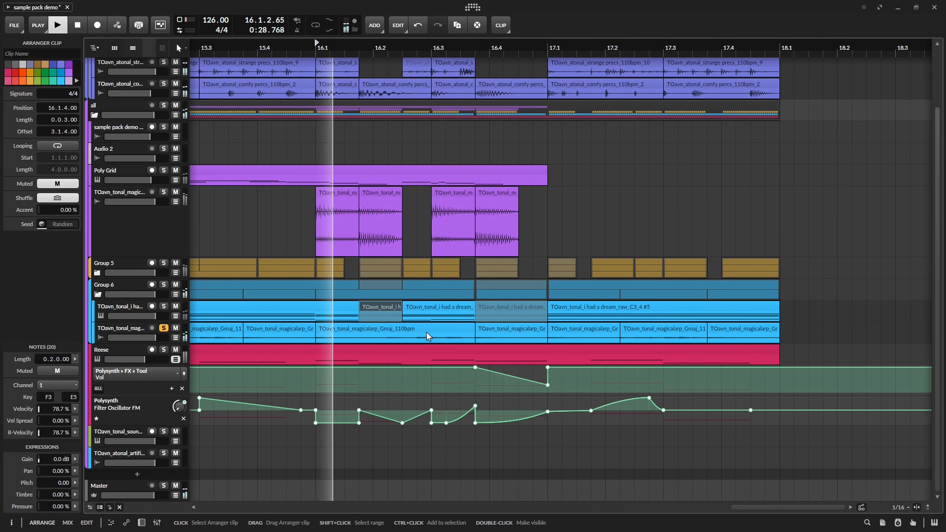
key("space")
key("space")
key("space")
key("space")
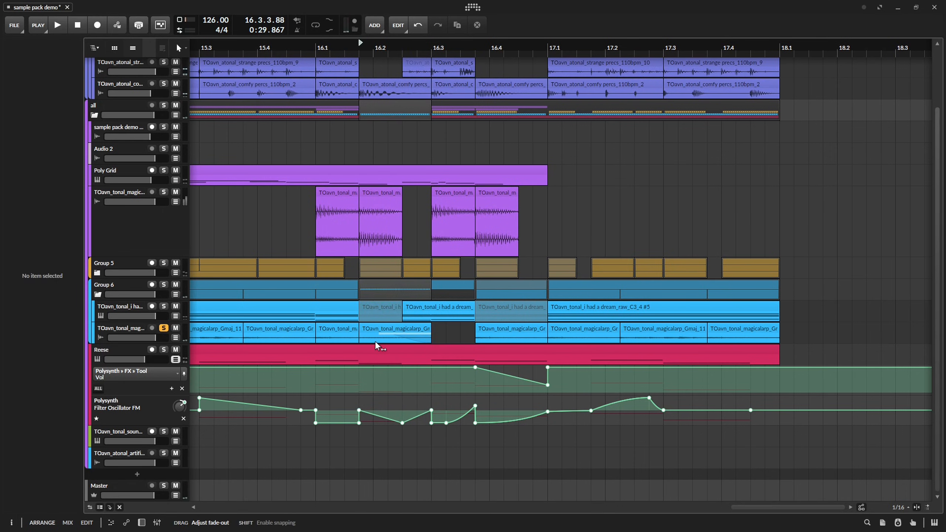
Split the magicalarp clip at 16.1.4, shorten the new slice to 0.1.1.00 and give it a 0.1.0.04 fade-out.
left_click_drag(374, 341, 369, 341)
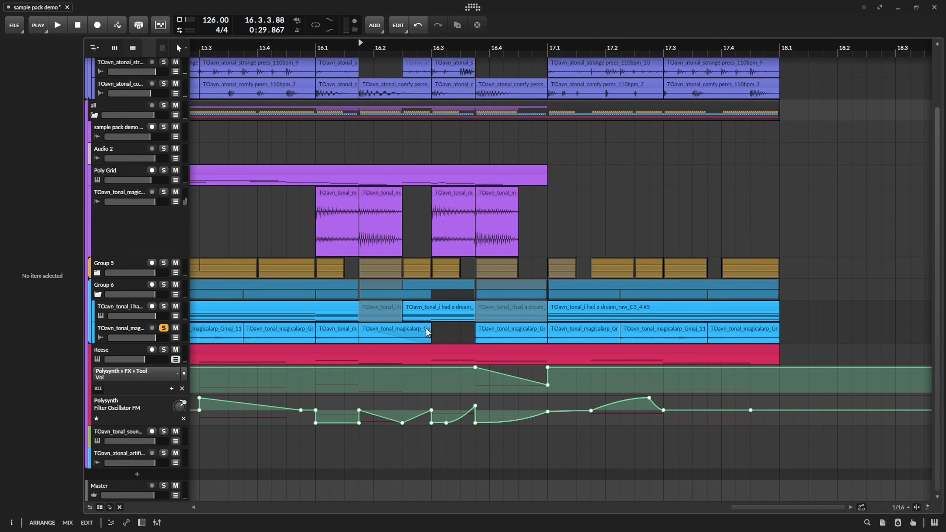
key("space")
key("space")
key("space")
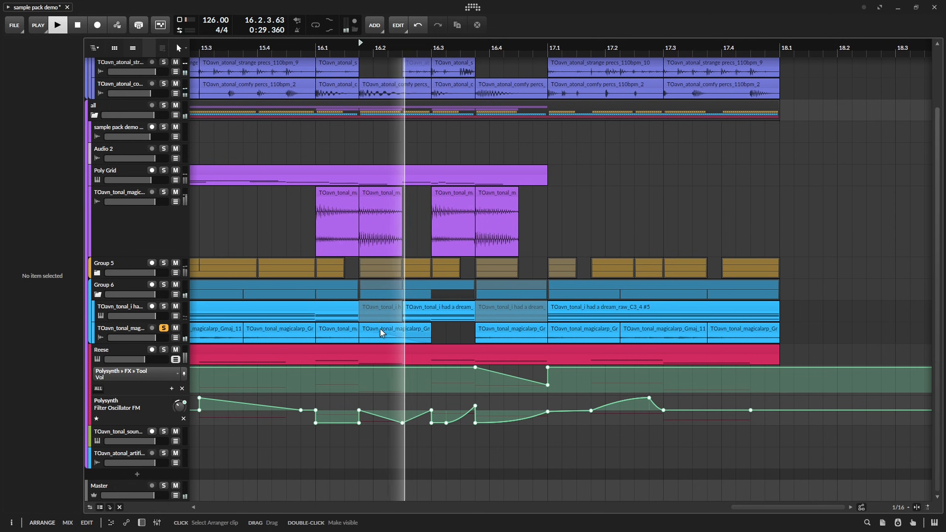
Select the magicalarp slice at 16.1.4 and audition it repeatedly.
key("space")
left_click(371, 338)
key("space")
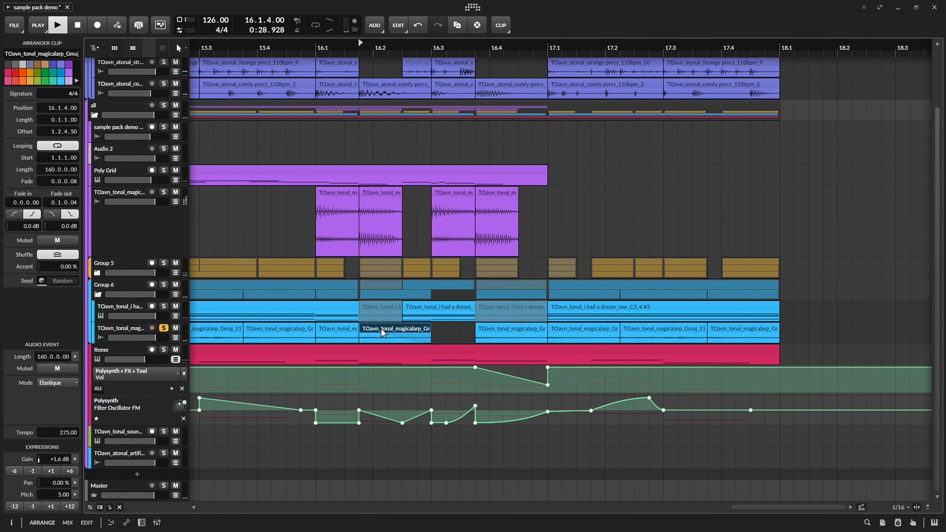
Unsolo the magicalarp track, play the full mix and set the pitch of the magicalarp slice at 16.3.4 to 17.00.
key("space")
key("space")
key("space")
key("space")
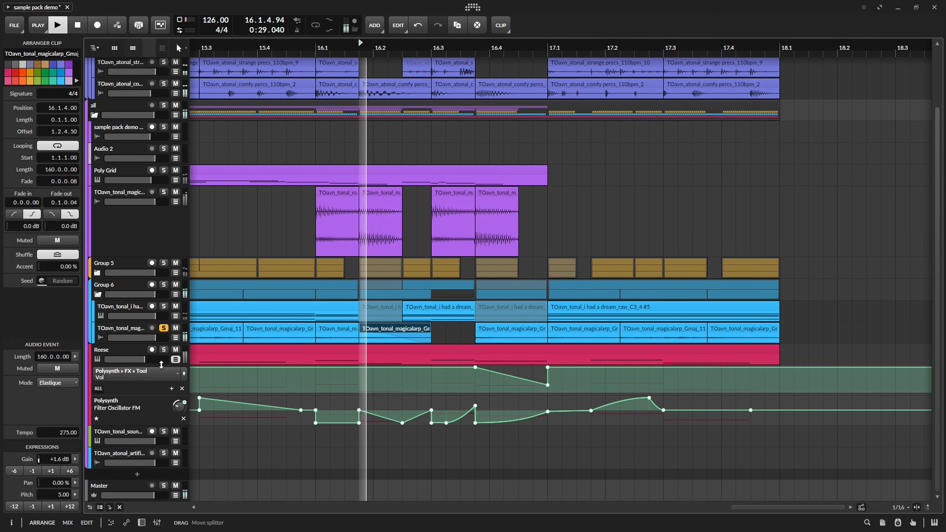
key("space")
left_click(163, 327)
key("space")
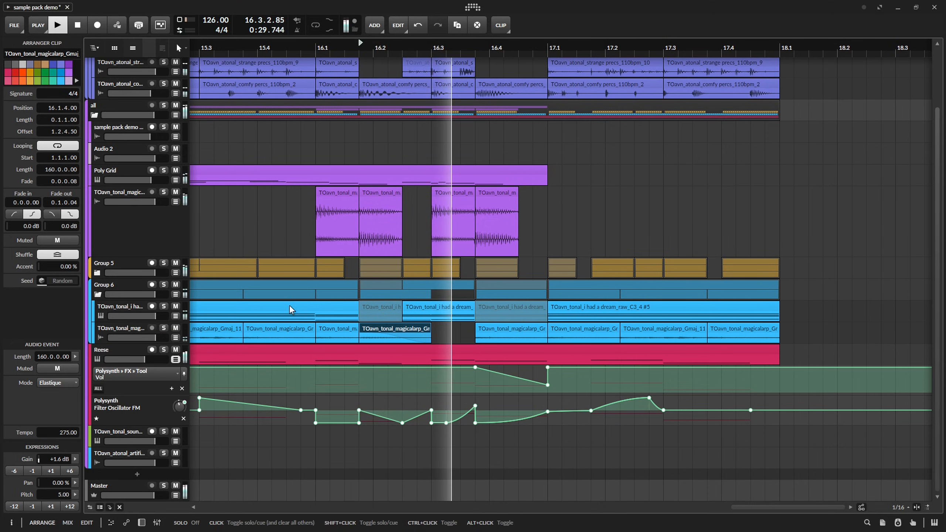
key("space")
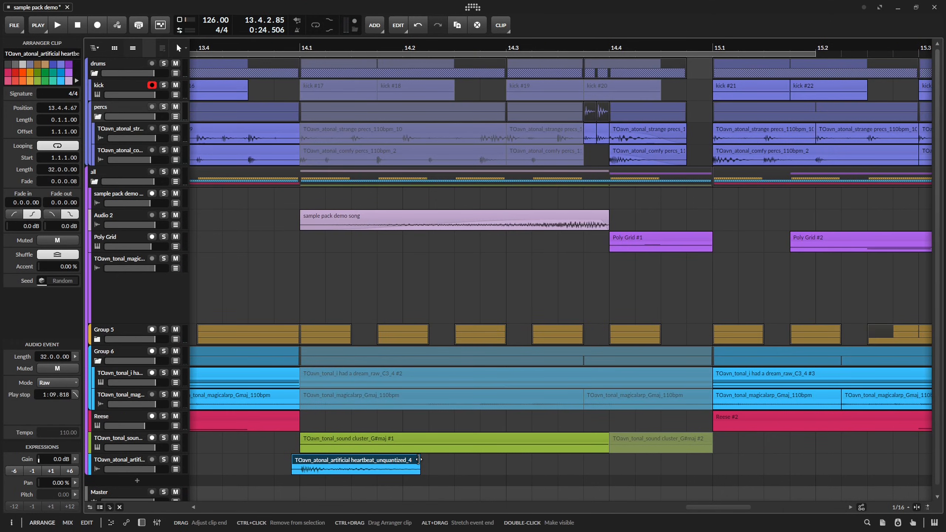
Extend the artificial heartbeat clip at 13.4.4.67 to 0.3.0.32 with a 0.1.1.35 fade-out, and enlarge its track.
left_click_drag(416, 469, 609, 459)
left_click(493, 471)
key("space")
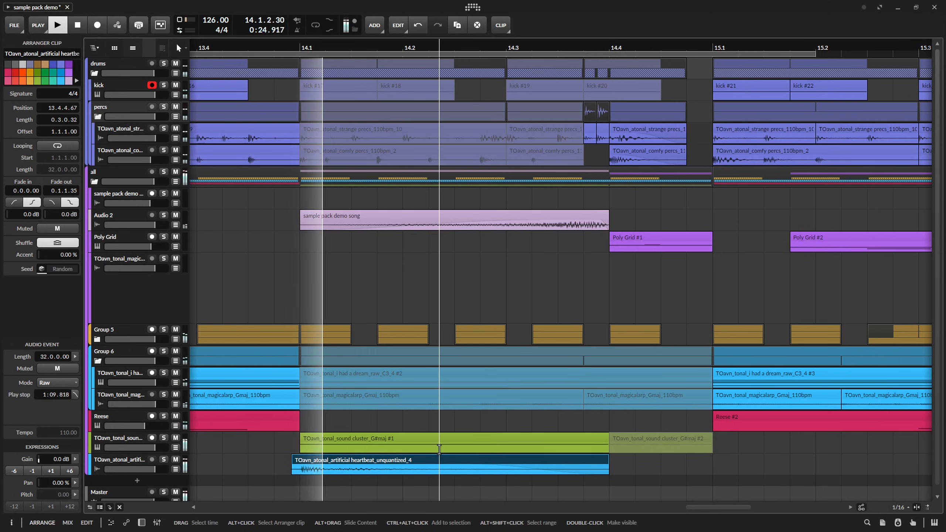
left_click(342, 470)
left_click_drag(147, 472, 148, 496)
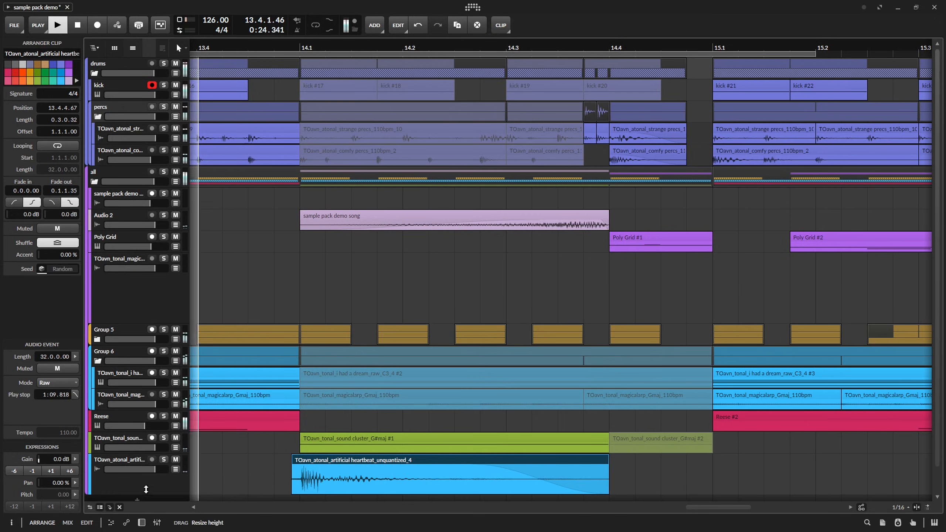
Open the artificial heartbeat clip for detailed editing and slide its audio event to start at -21.2.2.68, auditioning different positions.
scroll(351, 418, "down", 1)
double_click(351, 436)
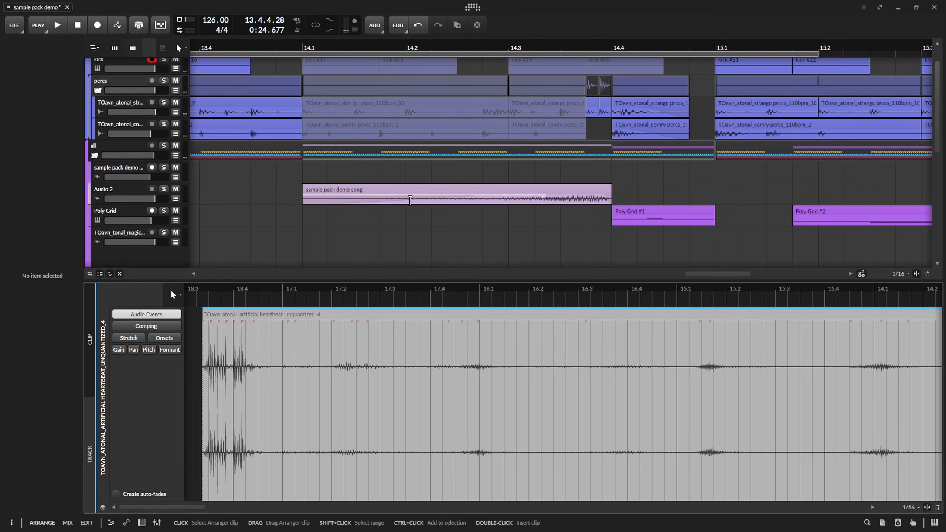
scroll(422, 226, "down", 6)
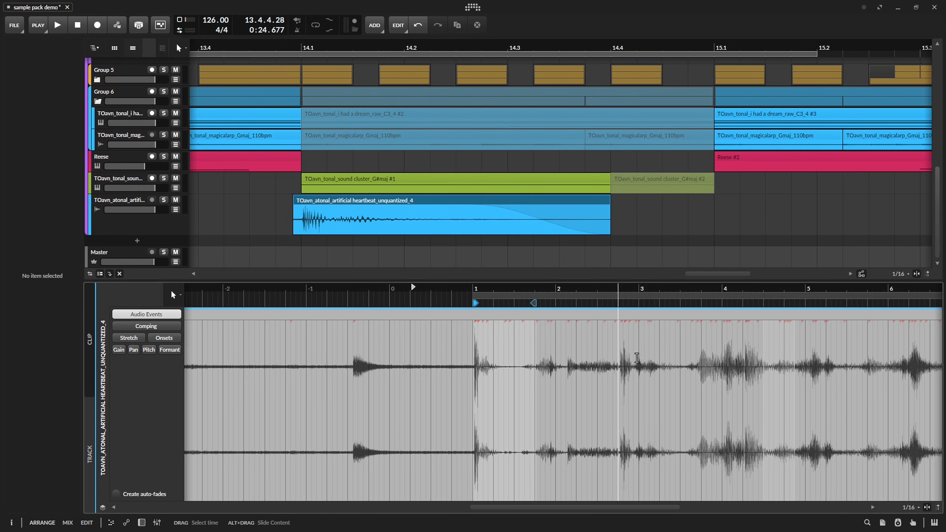
left_click_drag(681, 322, 533, 324)
key("space")
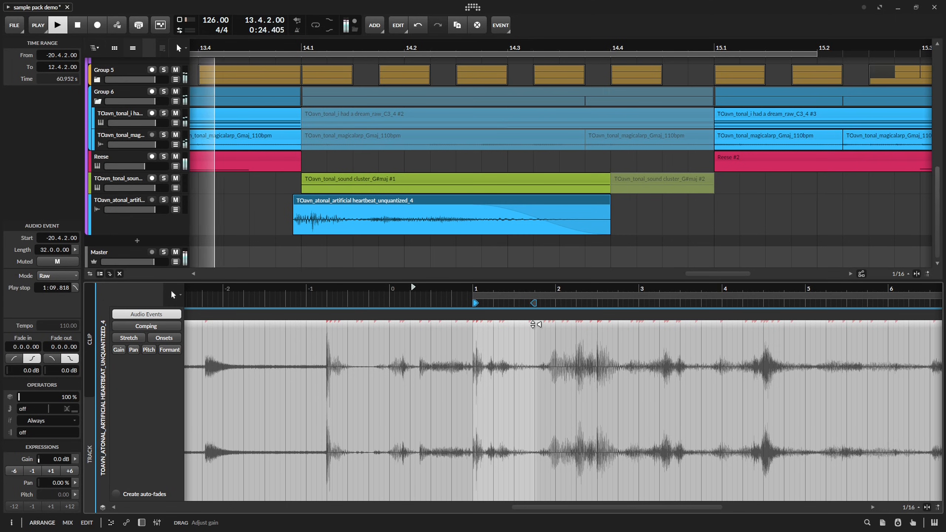
key("space")
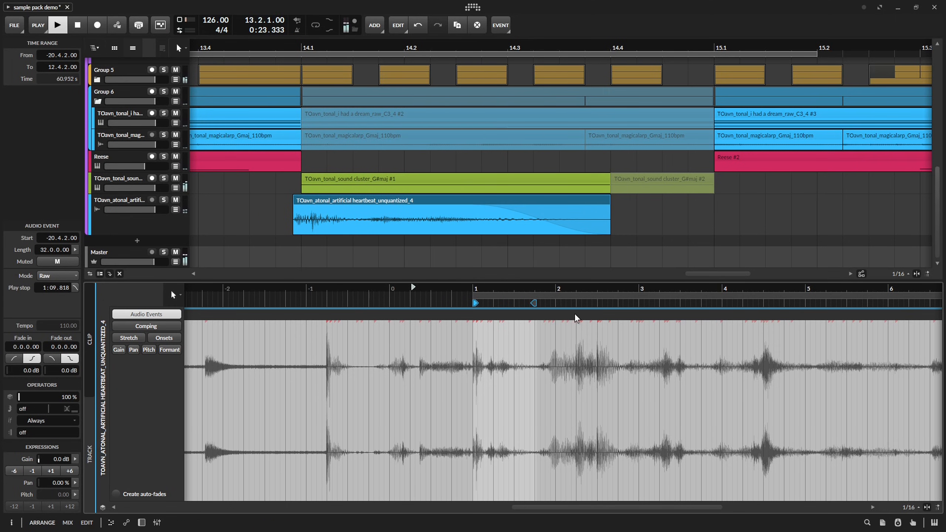
mouse_move(577, 318)
left_mouse_down()
mouse_move(463, 318)
mouse_move(516, 316)
left_mouse_up()
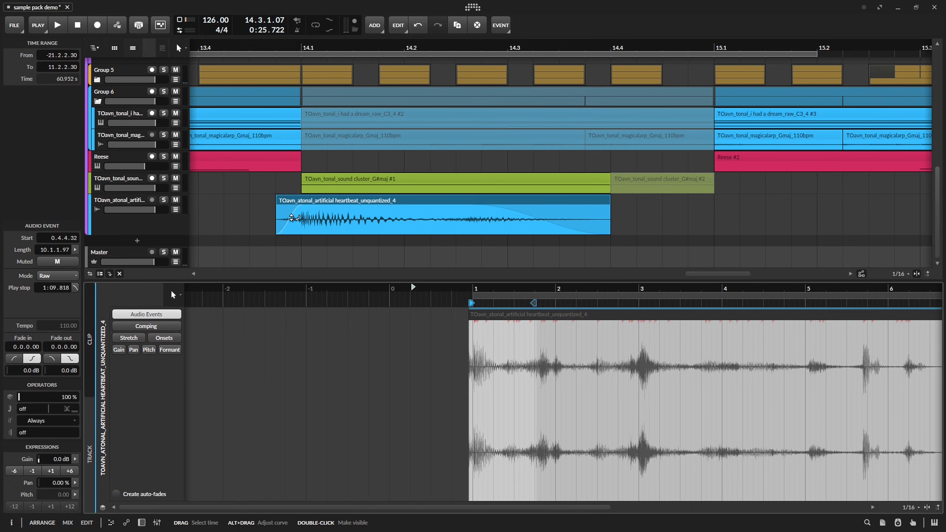
Extend the heartbeat clip's start back to 13.4.4.00 and give it a 0.0.1.03 fade-in with a -34.0 dB curve.
key("space")
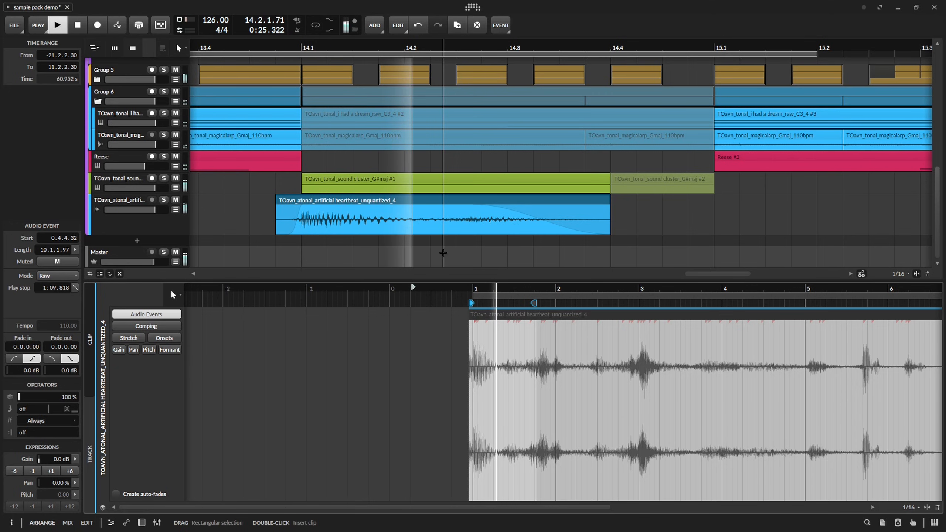
scroll(331, 235, "up", 3)
left_click(317, 224)
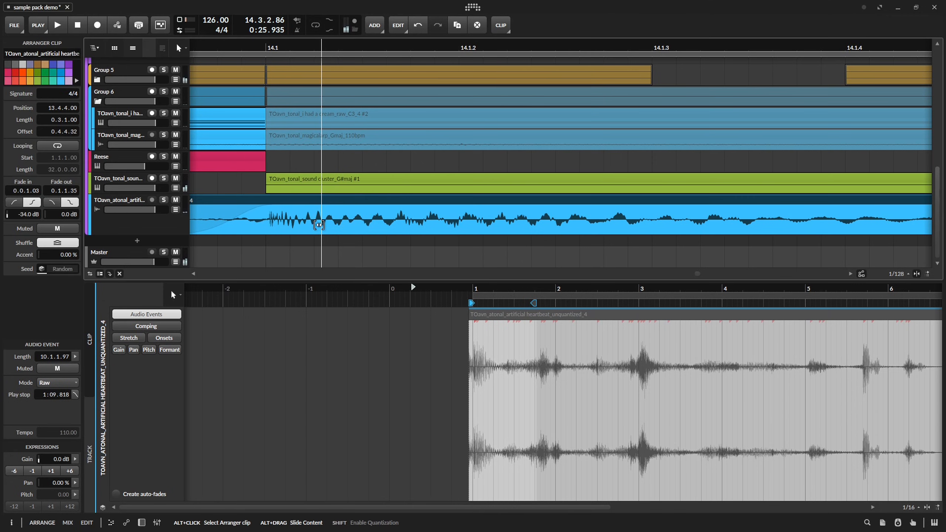
scroll(415, 202, "down", 5)
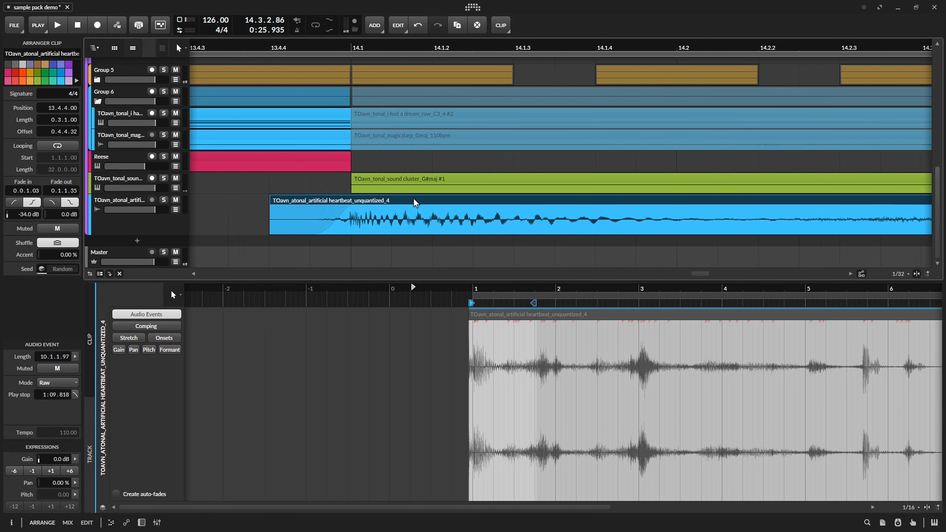
key("space")
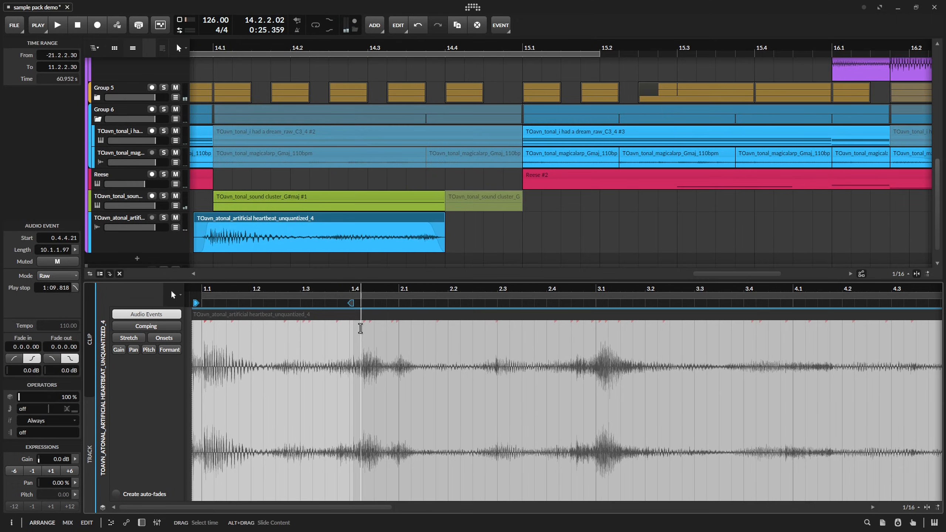
Slide the heartbeat clip's audio event to start at -26.3.3.14 and audition it from 13.4.
left_click_drag(255, 338, 440, 347)
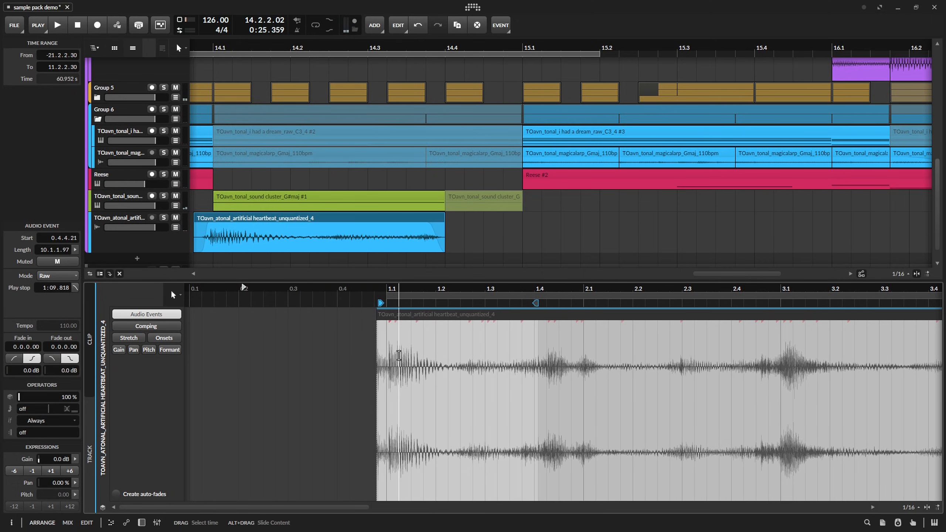
left_click(392, 217)
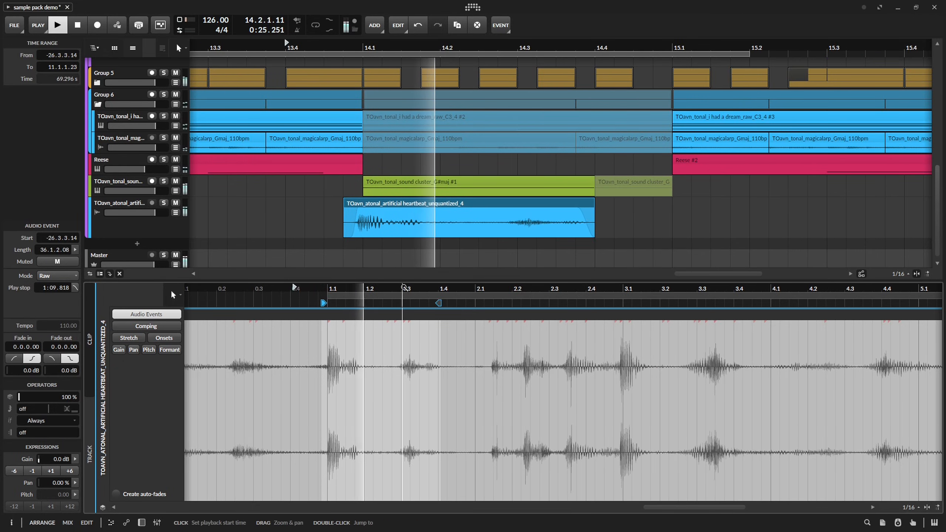
key("space")
key("space")
key("space")
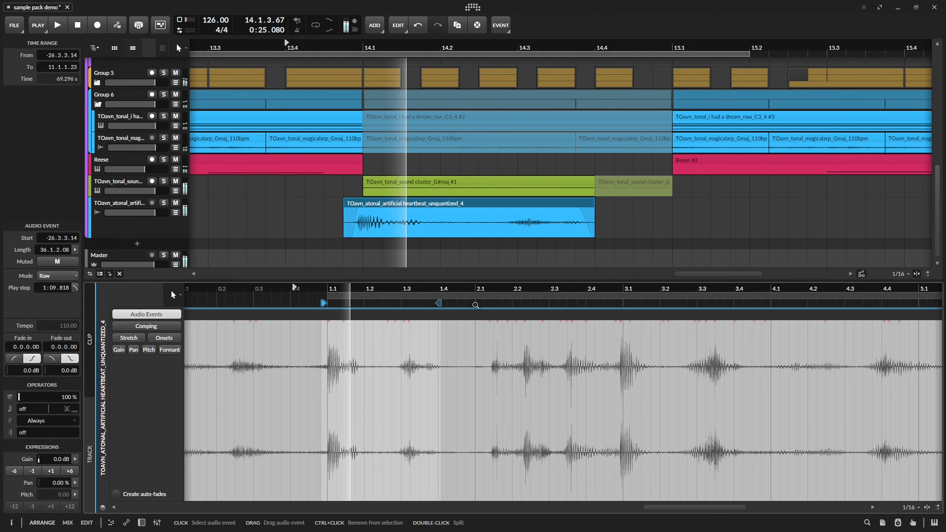
Duplicate the artificial heartbeat track with its clip and open the copied clip for detailed editing.
left_click(124, 230)
key("ctrl+d")
left_click_drag(389, 241, 373, 209)
left_click(381, 215)
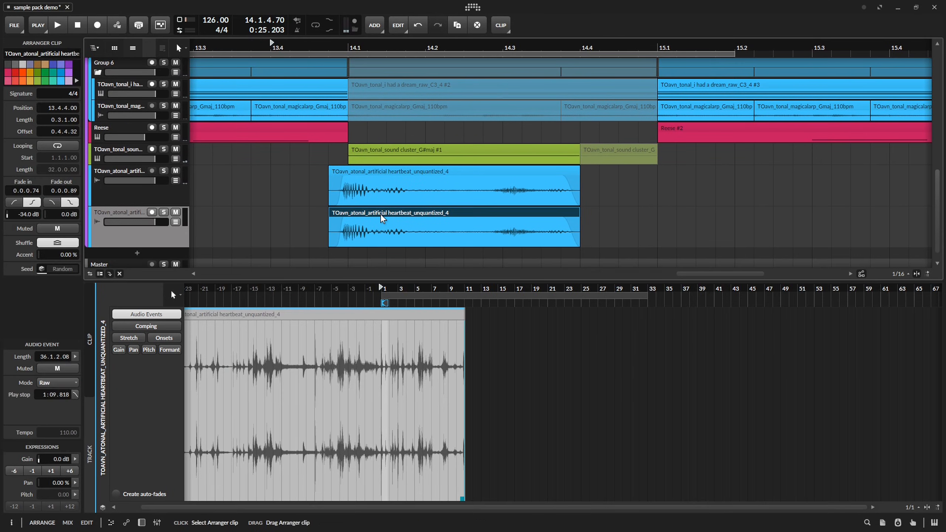
Slide the copied heartbeat clip's audio to another part of the recording, lengthen its fade-in, and group and solo both heartbeat tracks.
scroll(384, 339, "up", 10)
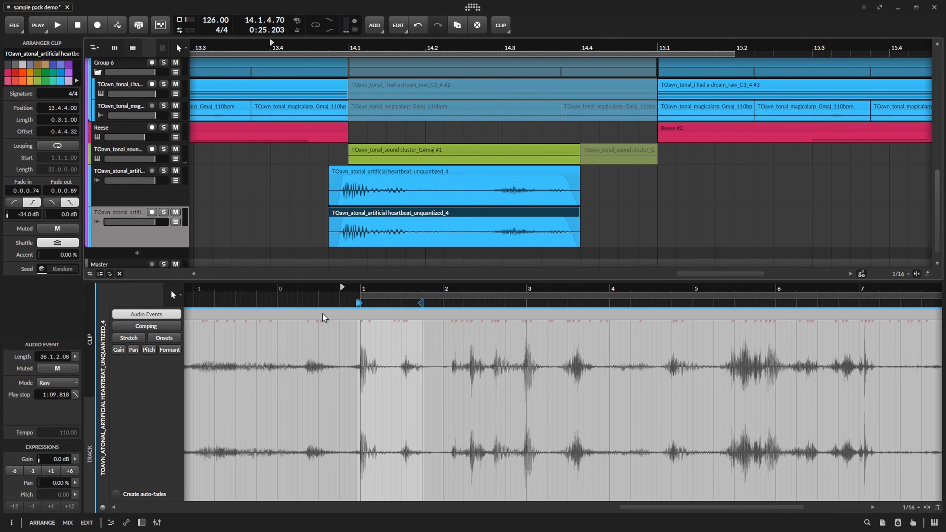
left_click_drag(324, 317, 834, 358)
key("space")
key("space")
key("space")
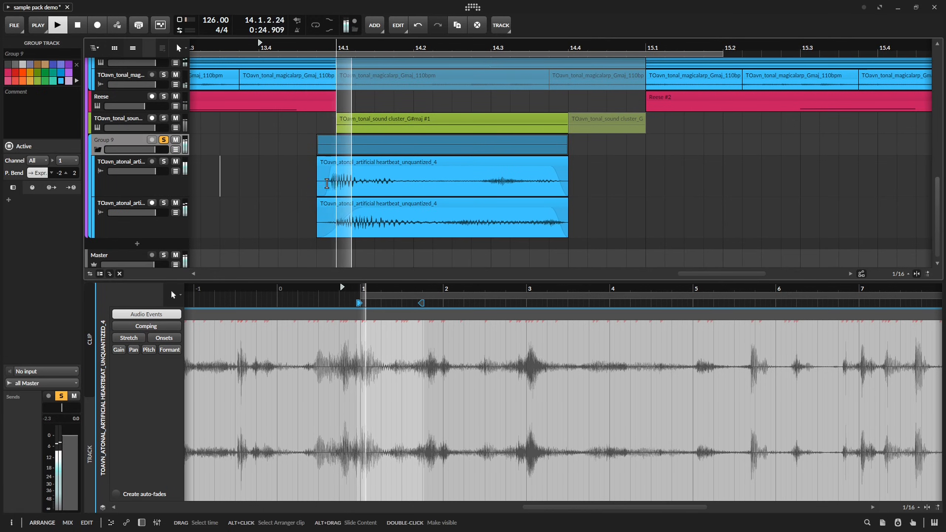
Unsolo the heartbeat group and audition the layered hit in the full mix from 13.4.
key("space")
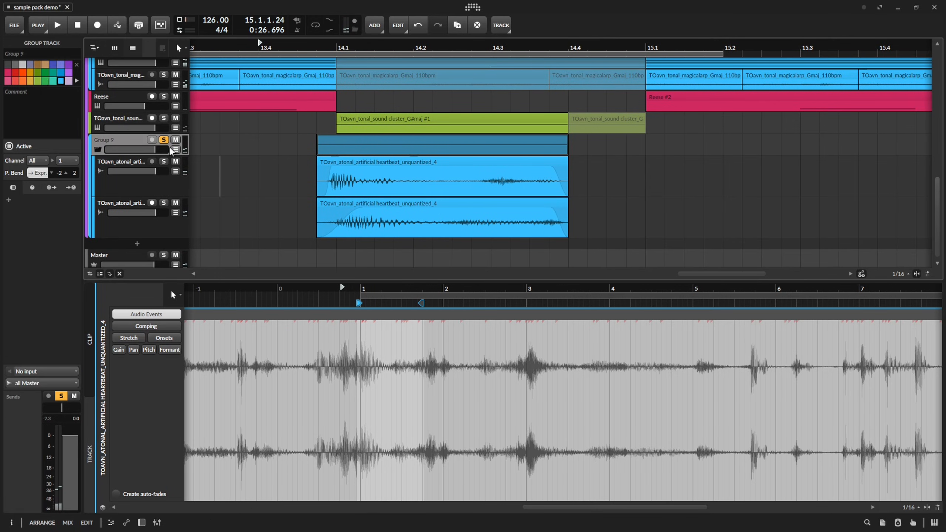
left_click(163, 140)
key("space")
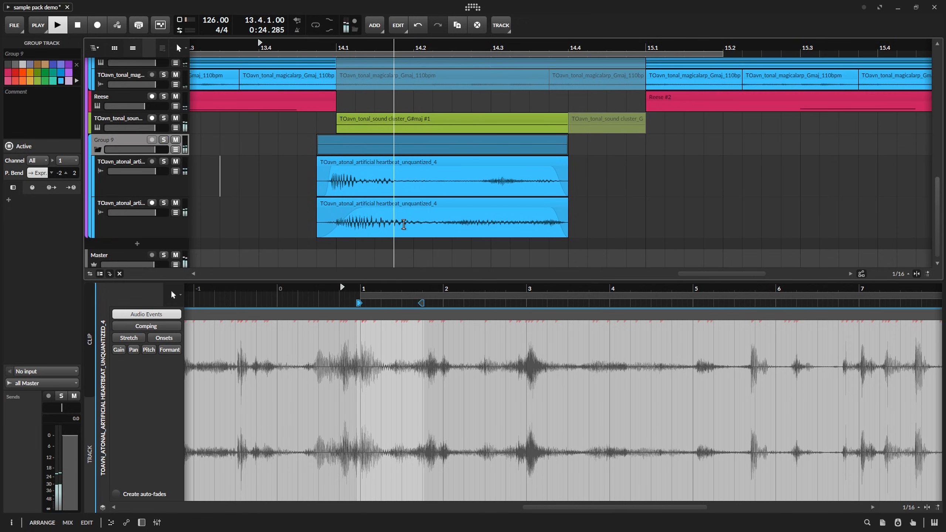
left_click(404, 225)
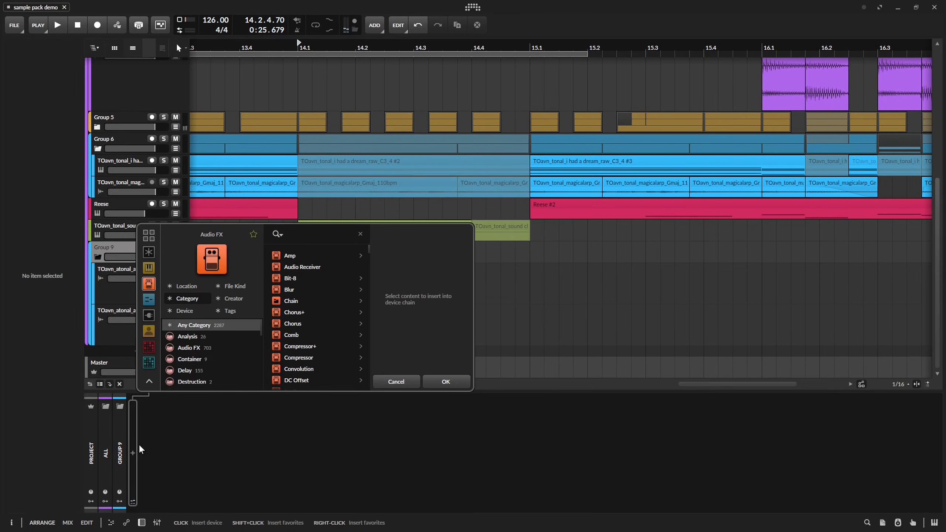
Add a Filter to Group 9 and automate its frequency to fall across the heartbeat clips, returning to 19.9 kHz at 14.4.2.00.
type("f")
double_click(301, 266)
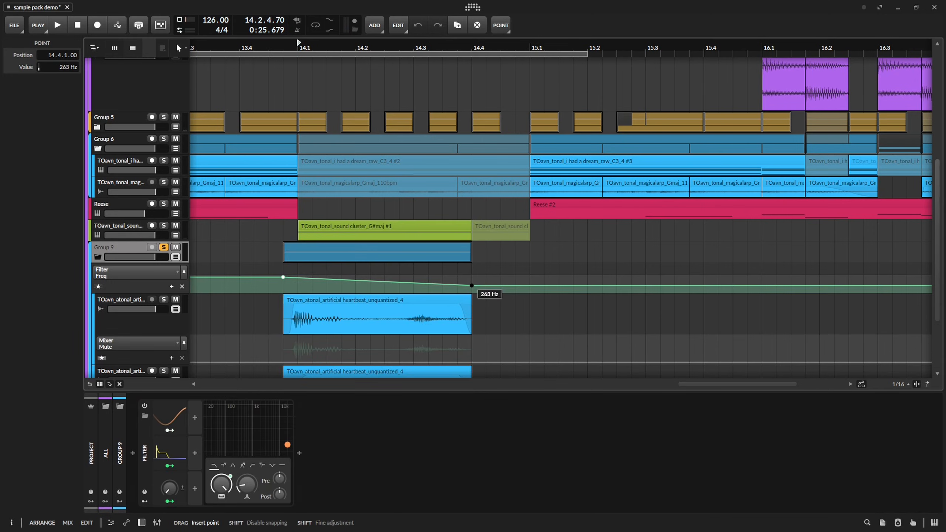
left_click_drag(470, 286, 486, 278)
key("space")
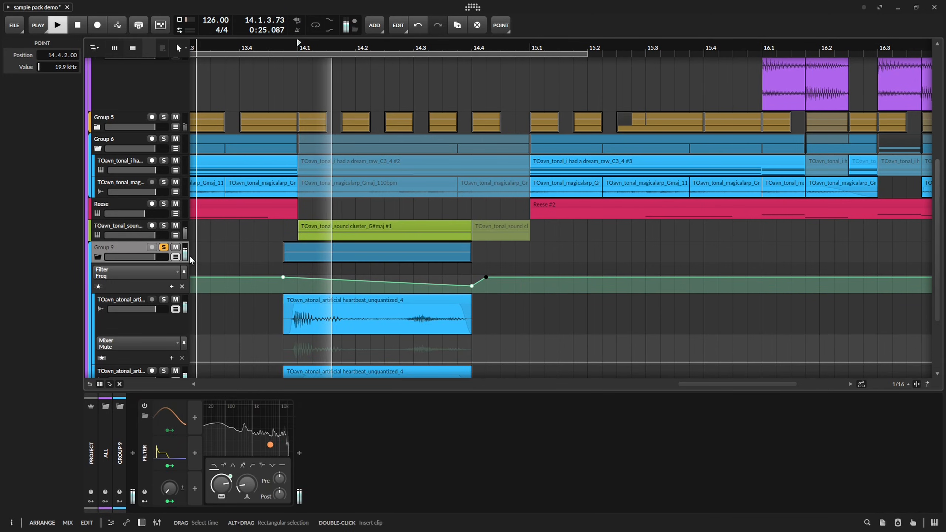
left_click(163, 247)
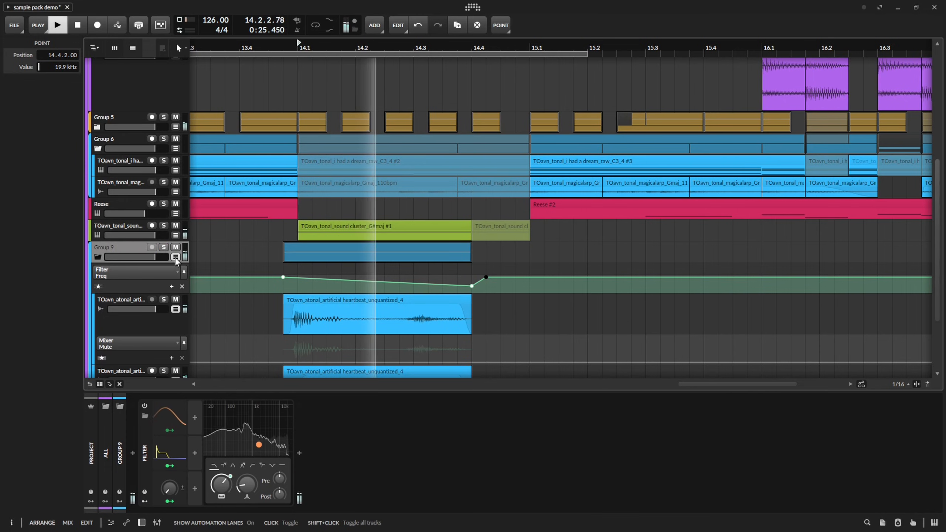
left_click(175, 258)
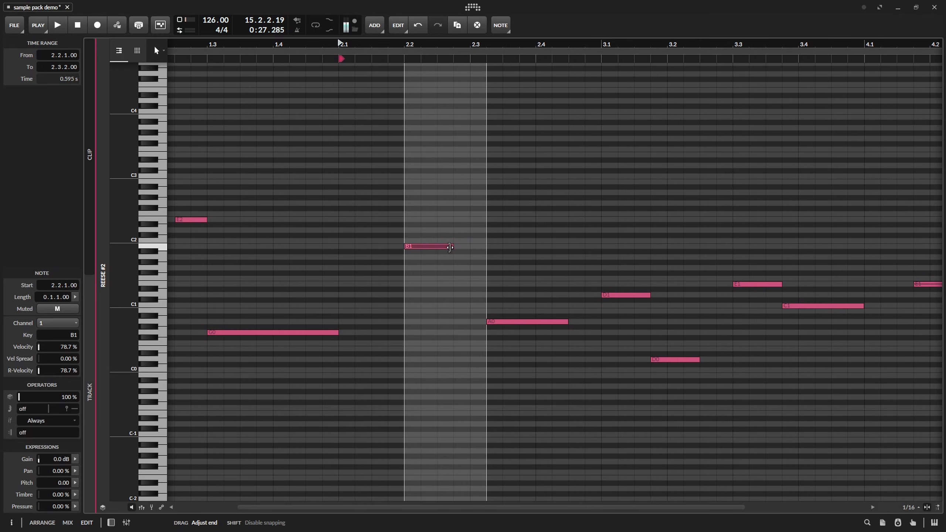
Rework the Reese #2 notes after 2.2 into a short rising run, with a 0.0.1.00 long G1 at 2.2.3.00.
left_click_drag(448, 247, 477, 250)
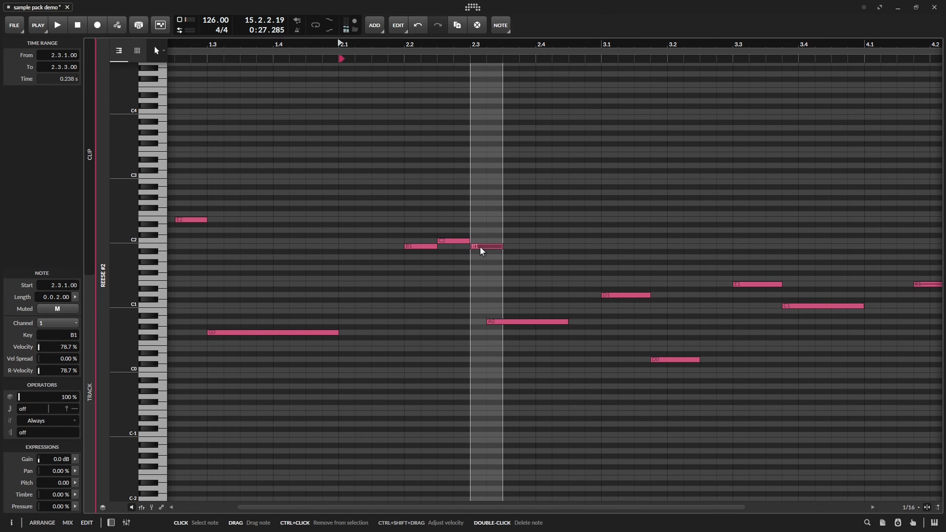
key("space")
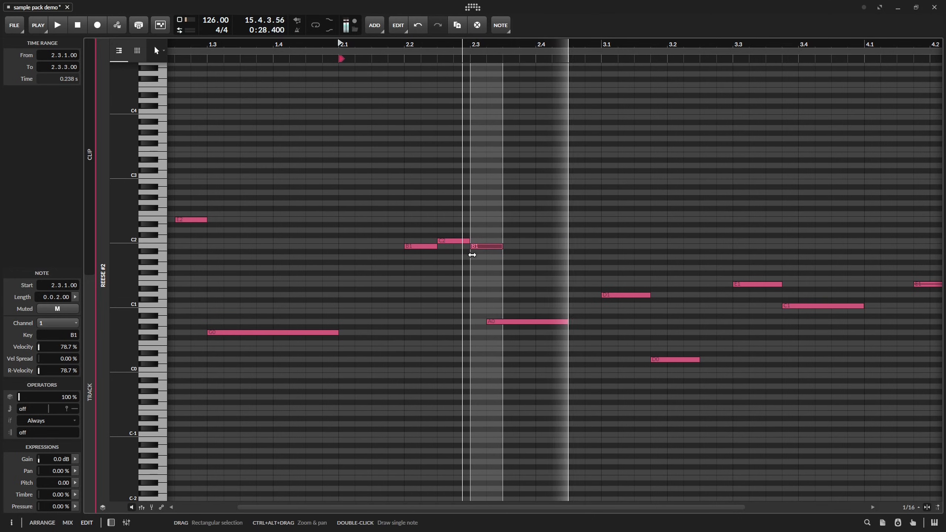
key("space")
left_click_drag(429, 247, 463, 248)
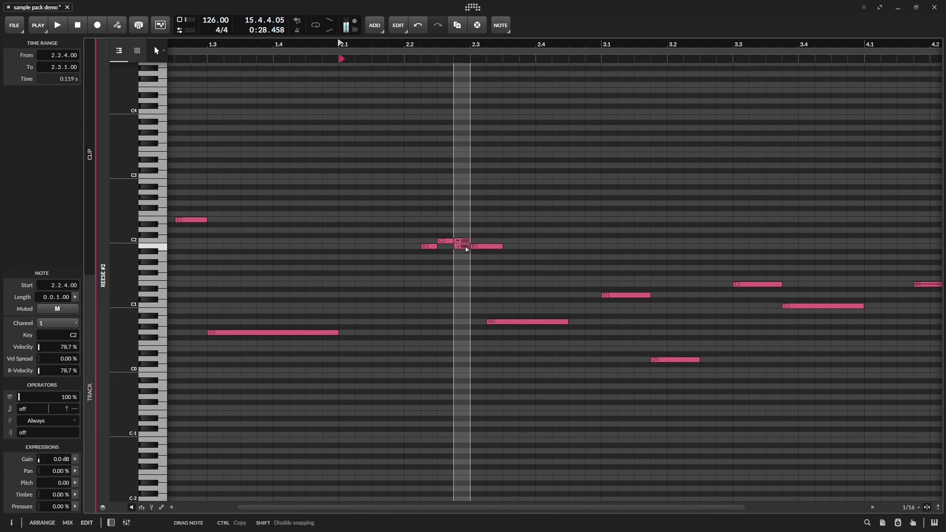
key("space")
left_click(484, 247)
key("Delete")
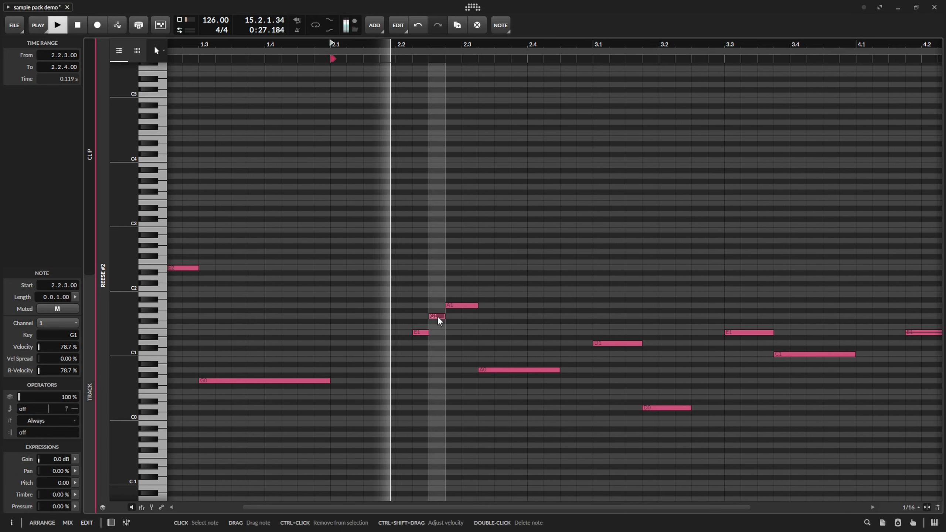
key("alt+1")
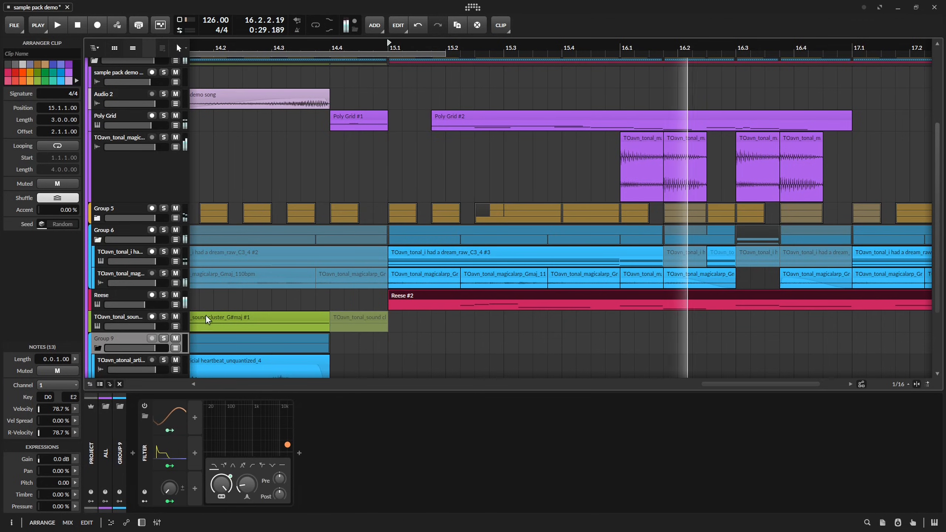
Reshape Reese's Filter Oscillator FM automation with a dip at 15.2.3 and a +48.00 st plateau at 15.3, dropping to +12.34 st at 15.3.2.00.
left_click(175, 305)
scroll(419, 276, "down", 2)
key("space")
key("space")
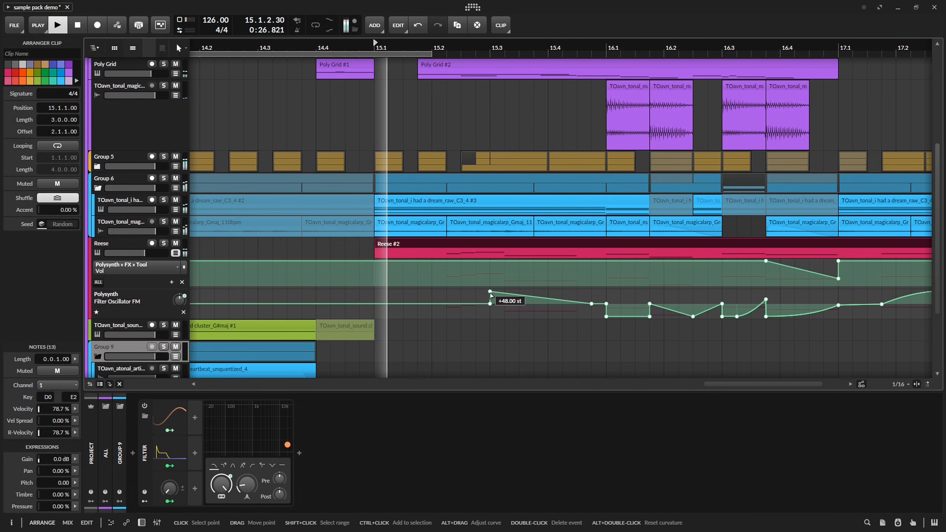
left_click_drag(490, 293, 504, 293)
left_click(479, 304)
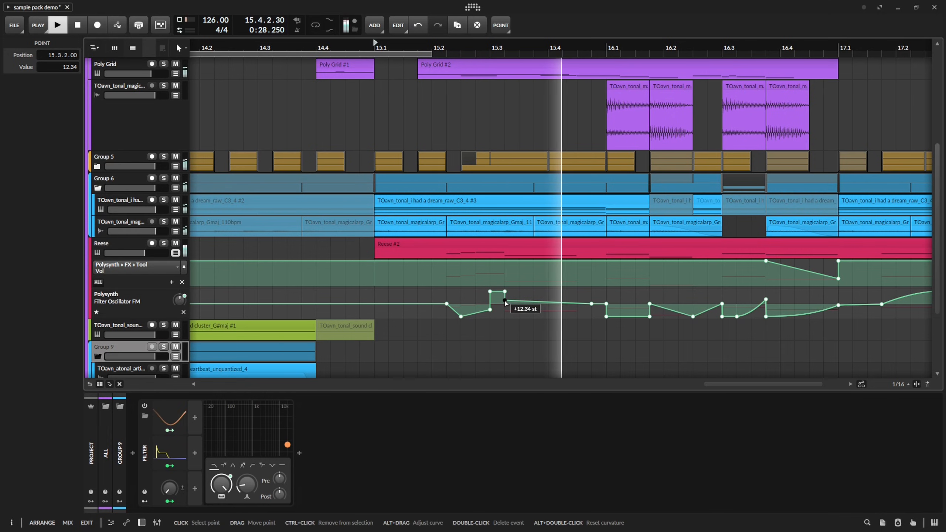
left_click_drag(700, 263, 434, 259)
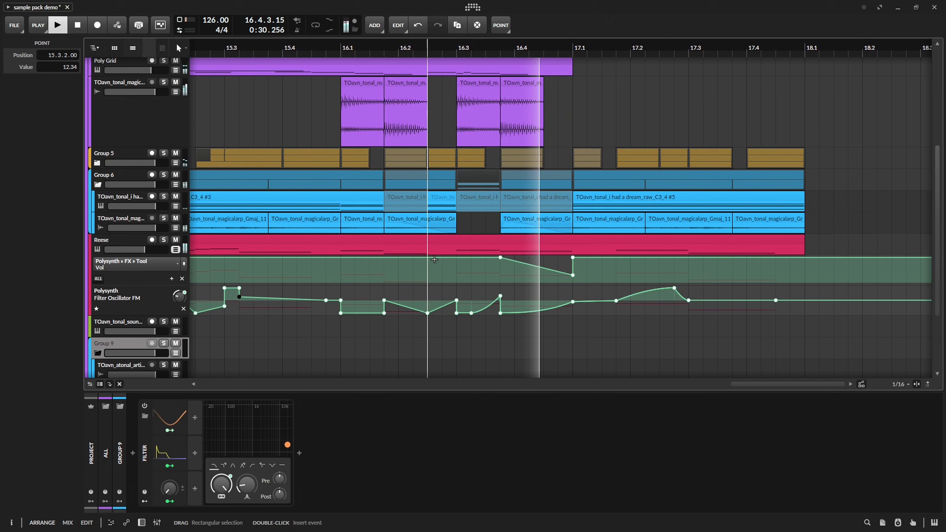
key("space")
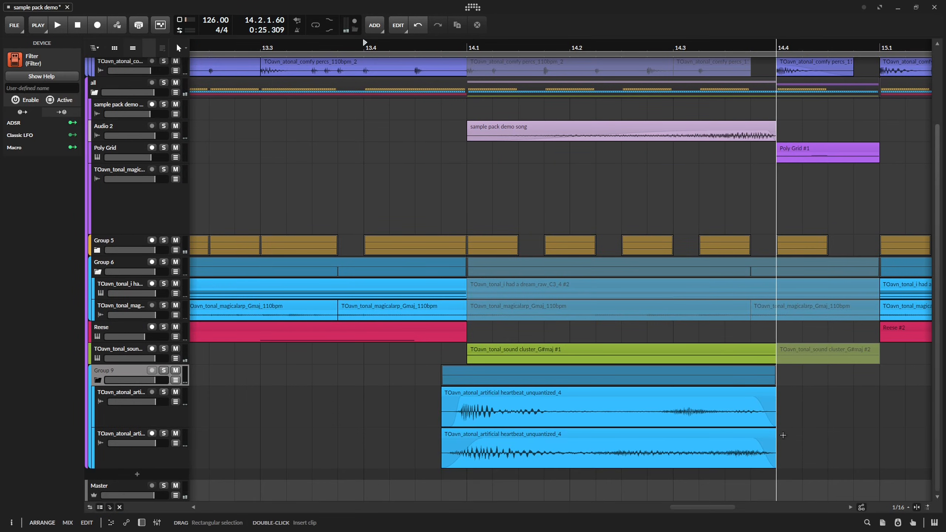
Slide the content of both heartbeat clips slightly later so the hit lands on 14.1, and audition it in the mix.
left_click_drag(783, 436, 611, 403)
scroll(493, 398, "up", 5)
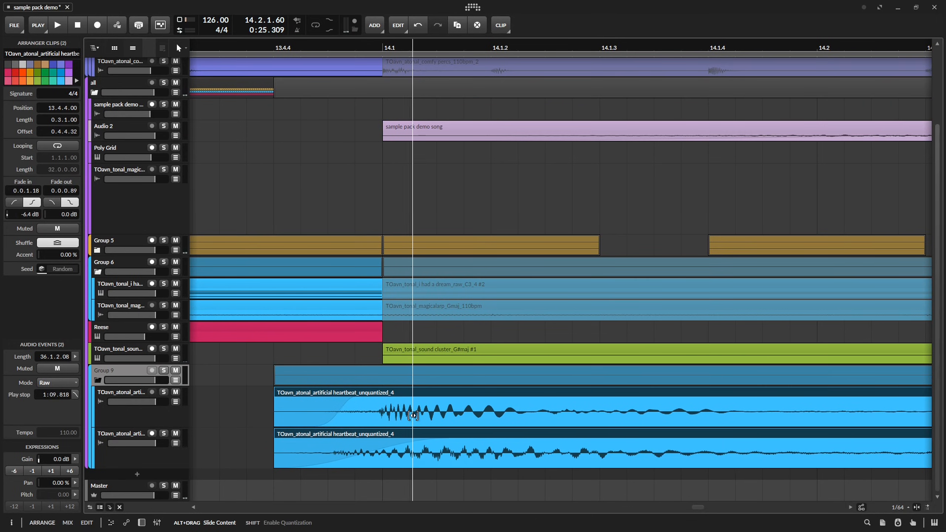
left_click_drag(393, 414, 448, 411)
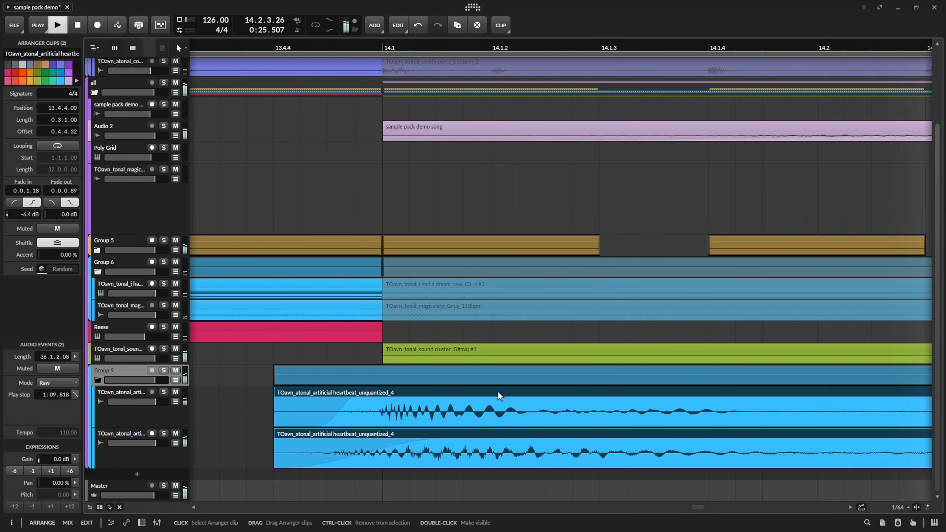
scroll(498, 391, "down", 6)
left_click_drag(701, 389, 663, 409)
left_click_drag(663, 206, 349, 217)
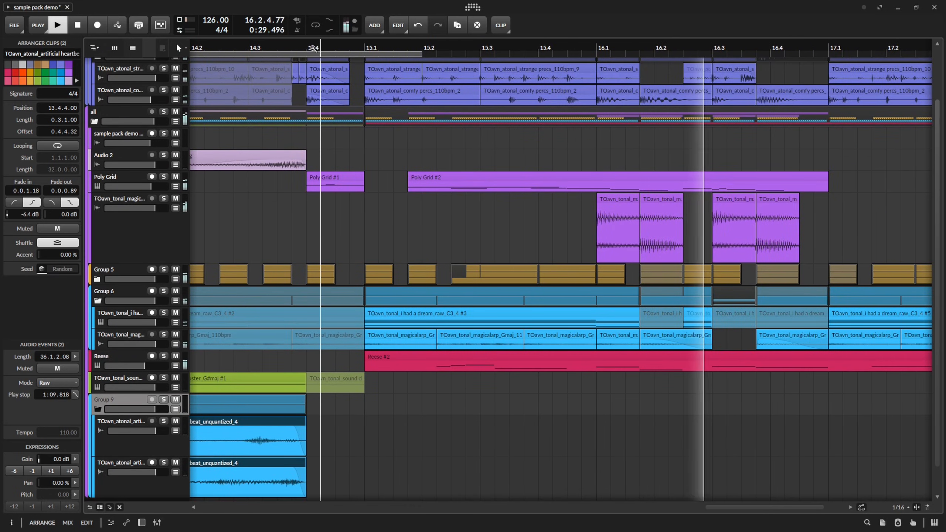
Delete the muted percs clips between 14.1 and 14.4, including the short leftover slice just before 14.4.
key("space")
key("Delete")
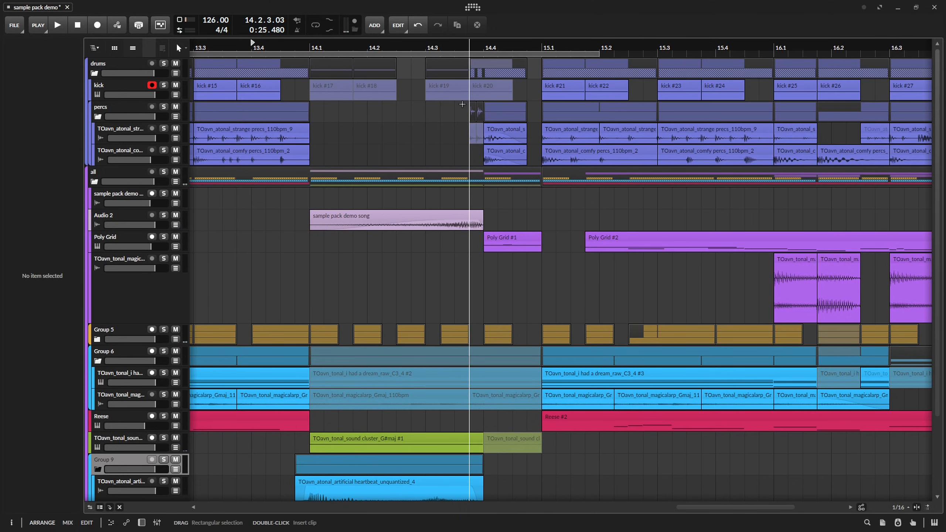
left_click_drag(462, 104, 480, 117)
key("Delete")
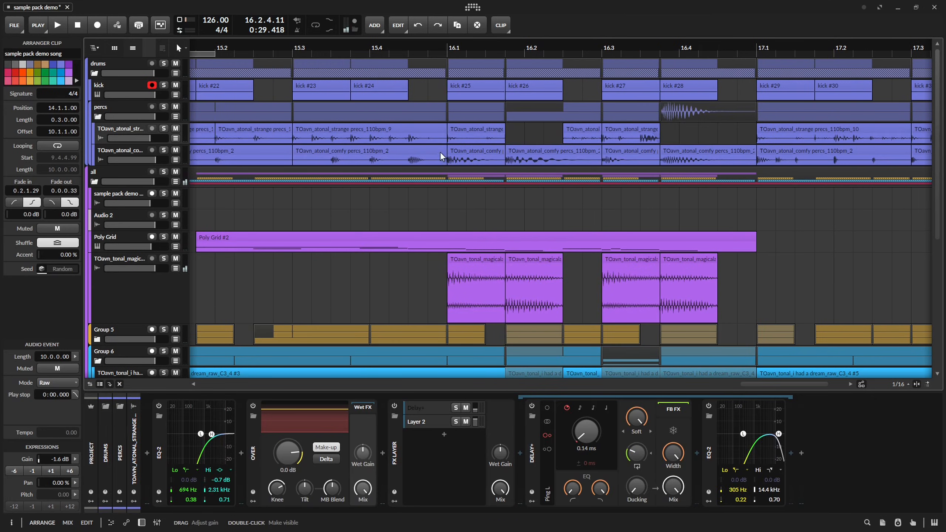
Show the comfy percs track's automation lanes, audition the percs through bars 15 and 16, and save the project.
left_click(176, 160)
key("space")
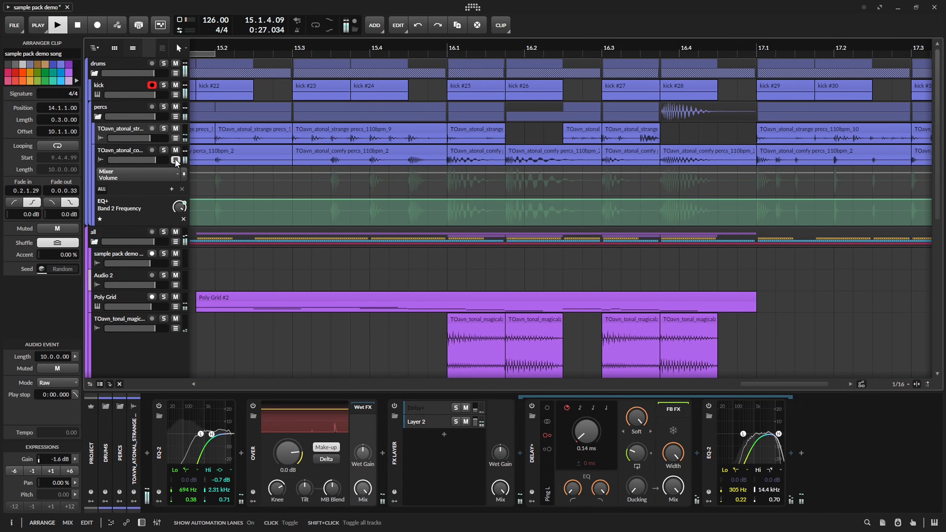
key("space")
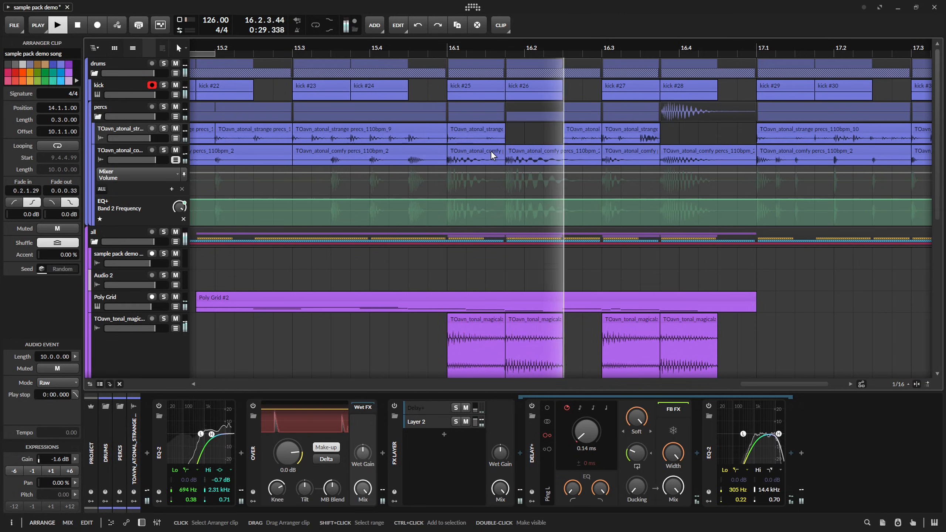
key("space")
key("ctrl+s")
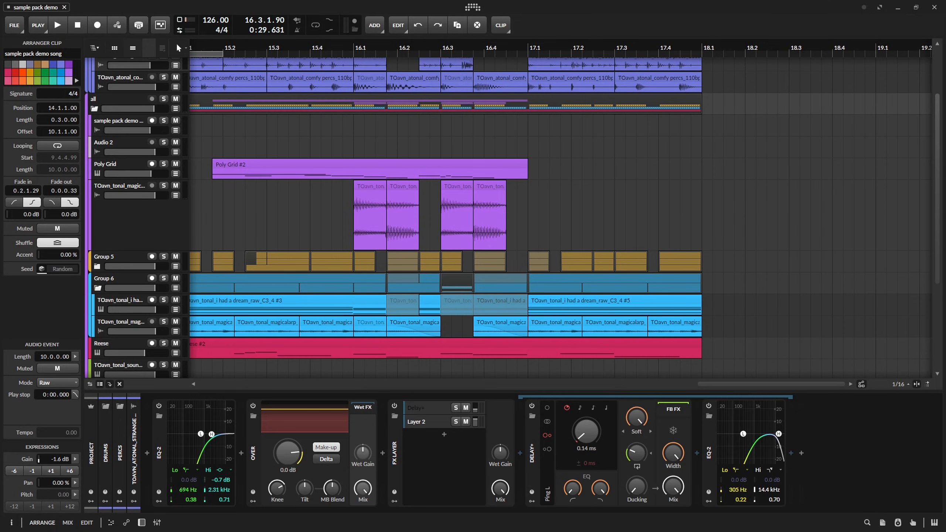
Add the TOavn_atonal_crystalasmr_wet sample on a new track at 14.3.4.00 and set its stretch mode to Repitch.
scroll(726, 203, "down", 5)
scroll(597, 213, "left", 3)
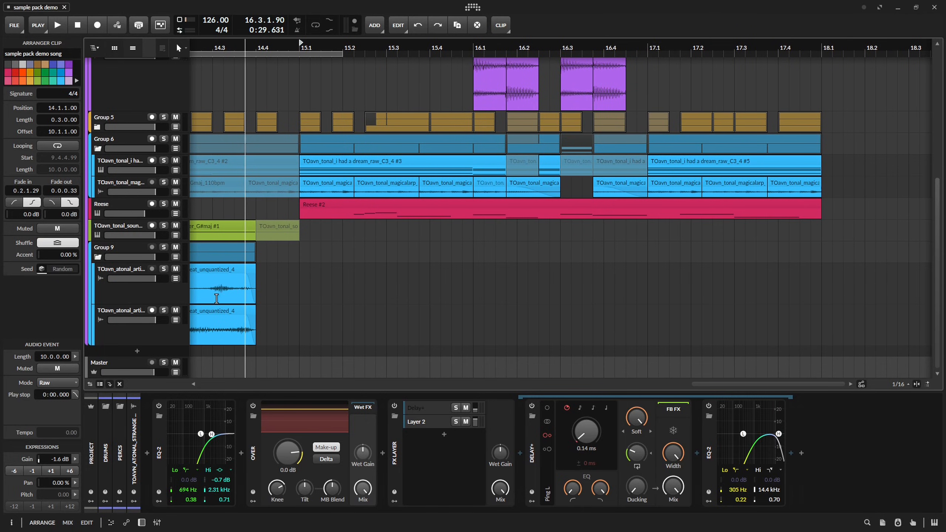
left_click(136, 352)
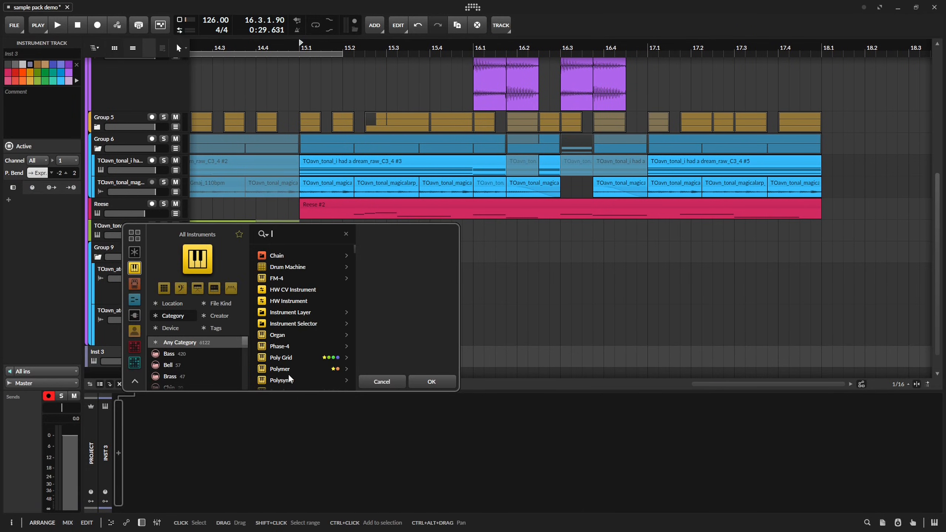
left_click(438, 382)
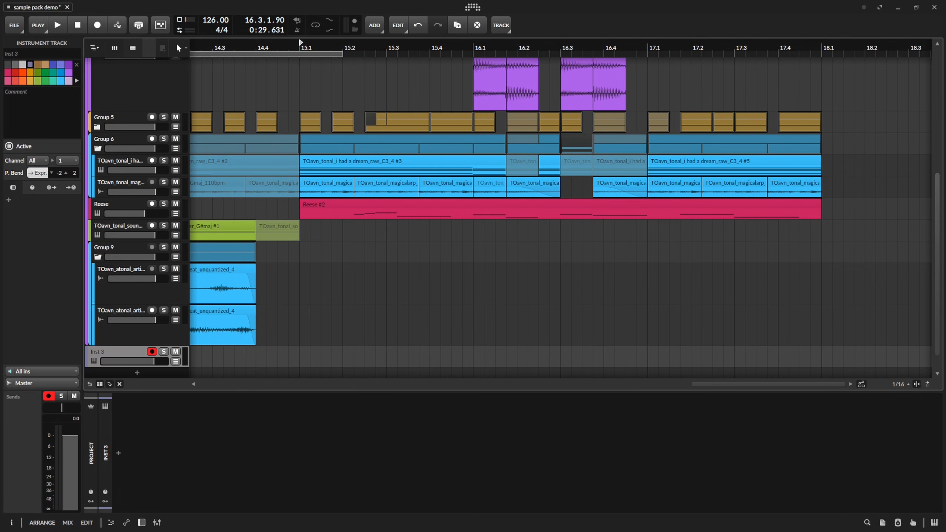
left_click_drag(945, 354, 250, 360)
left_click(58, 383)
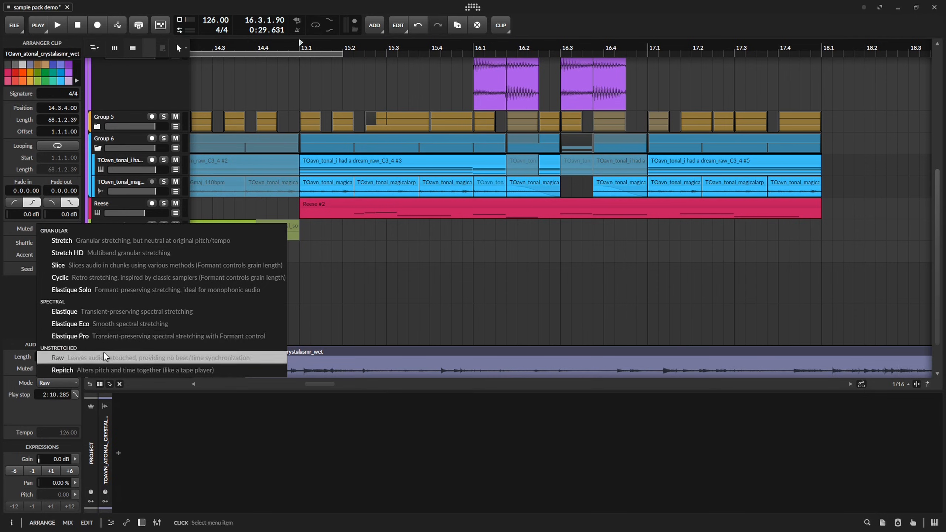
left_click(91, 373)
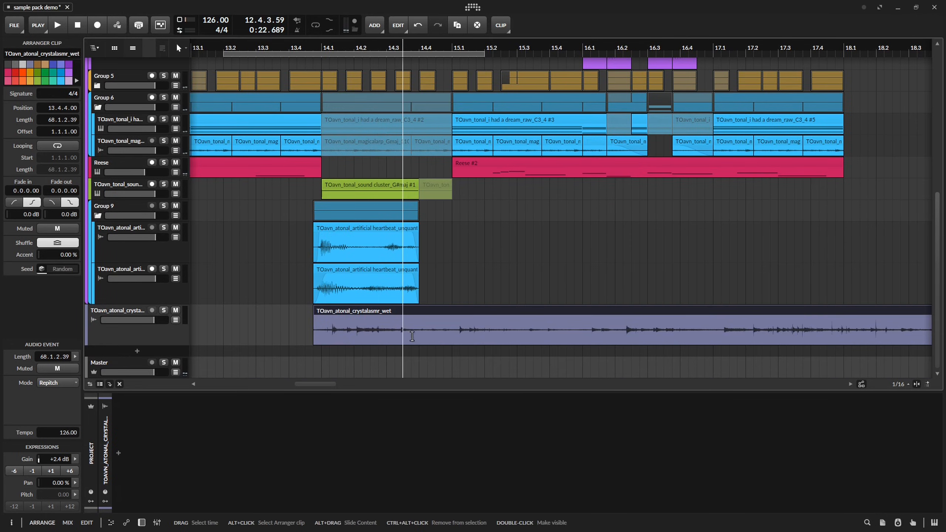
Trim the crystalasmr clip to a short section and place it beneath the heartbeat clips, from 13.4.4 to 14.4.
double_click(419, 334)
left_click(429, 314)
key("Delete")
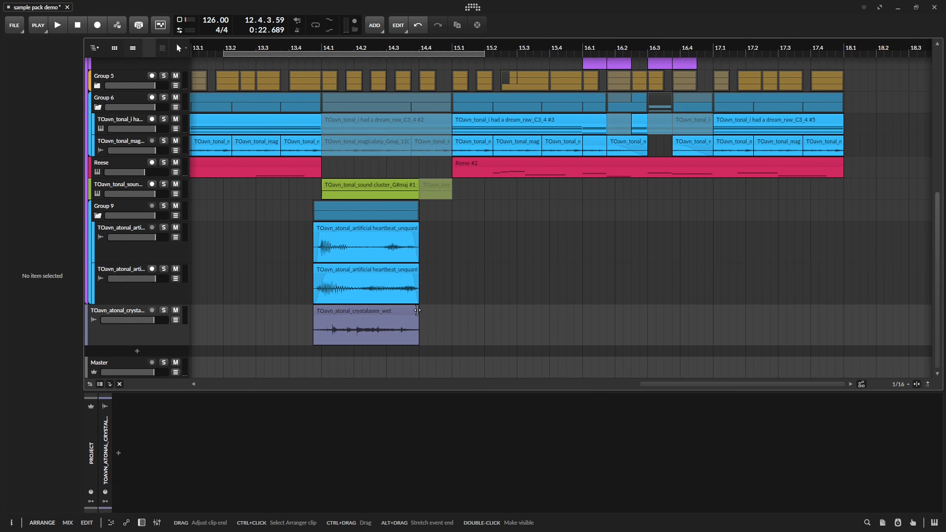
Fade in the crystalasmr clip at 13.4.4 and slide its audio inside the clip, auditioning it soloed and in the full mix.
left_click(404, 311)
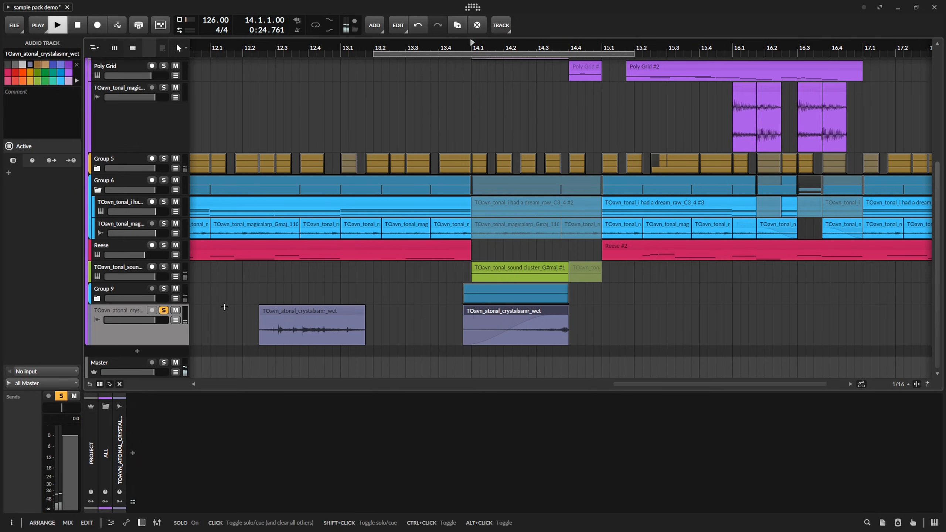
key("space")
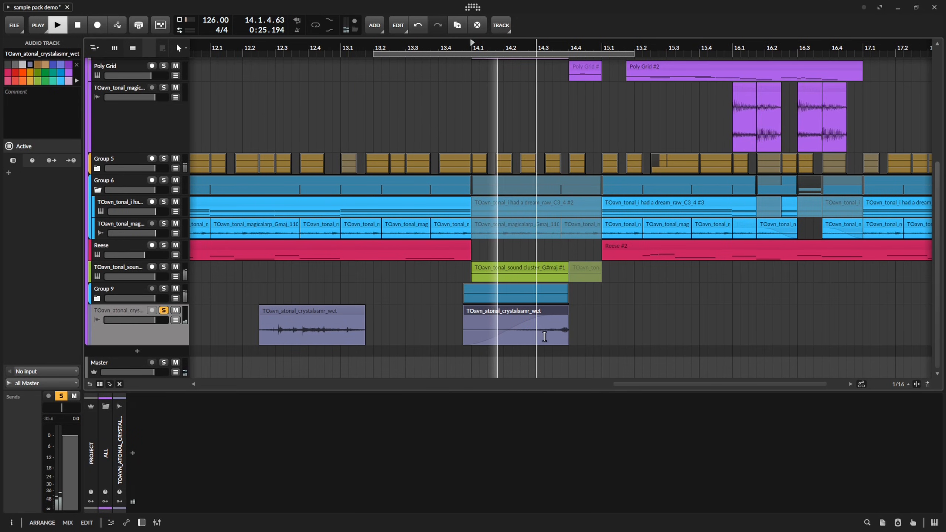
left_click(561, 316)
key("space")
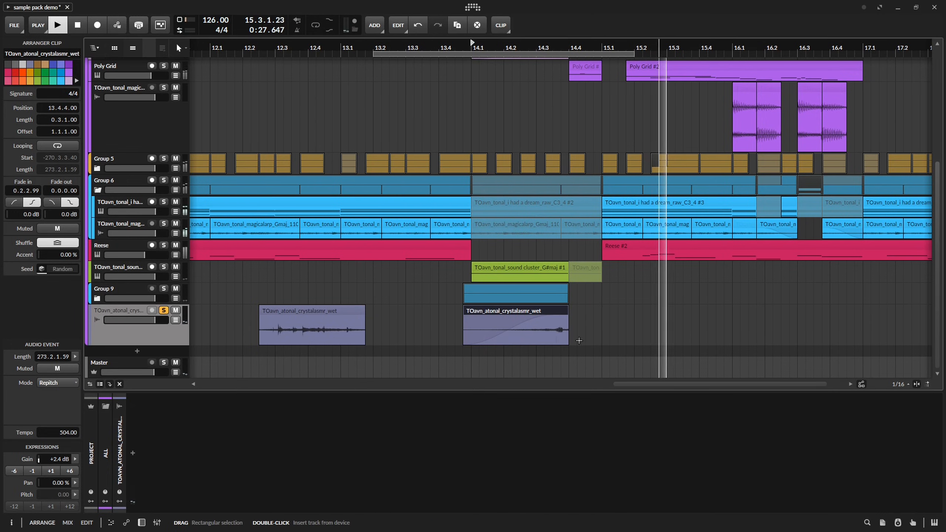
mouse_move(559, 340)
left_mouse_down()
mouse_move(708, 339)
mouse_move(575, 340)
left_mouse_up()
key("space")
key("space")
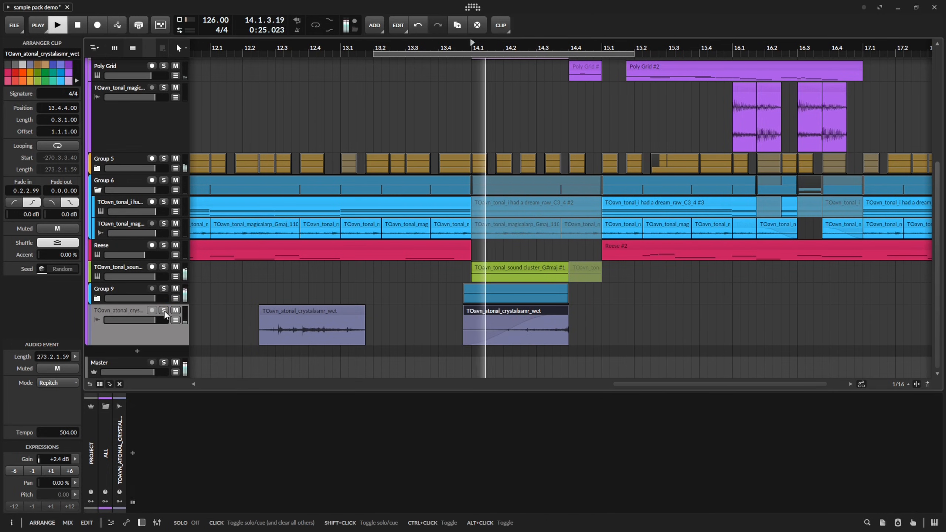
left_click(164, 310)
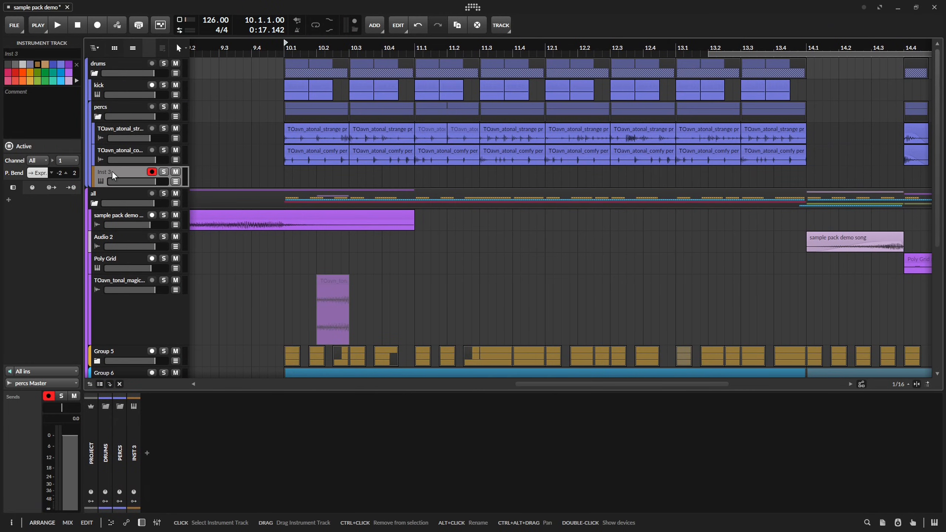
Add the TOavn_atonal_crystalasmr_wet sample at 10.1 on a new track in the percs group and enlarge the track.
right_click(112, 170)
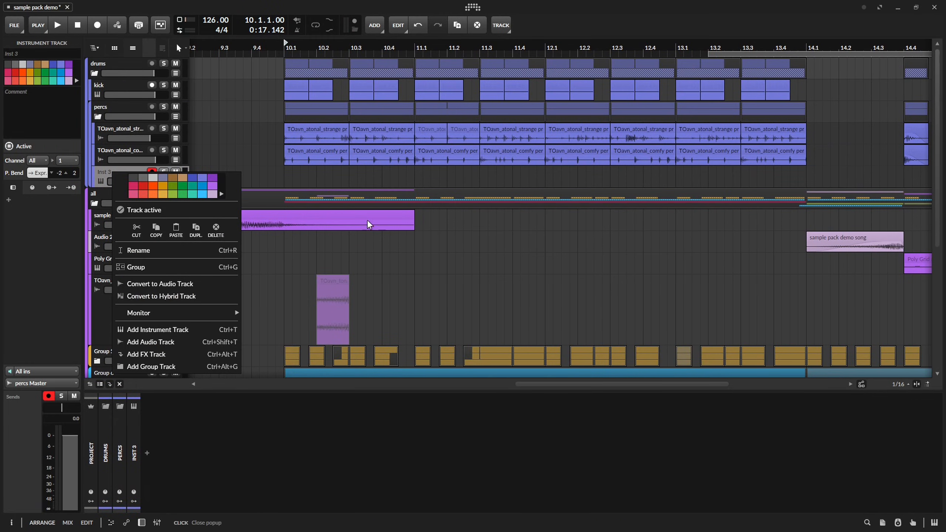
key("Escape")
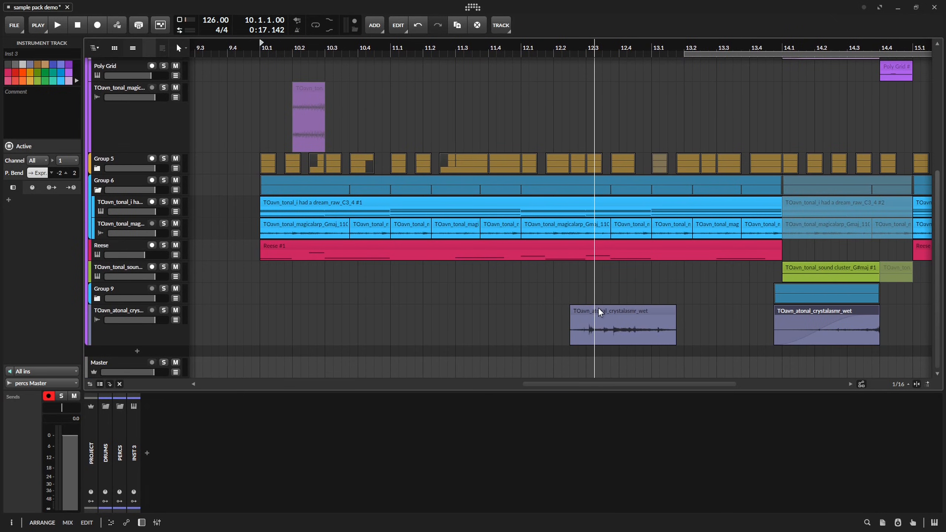
left_click_drag(598, 309, 368, 78)
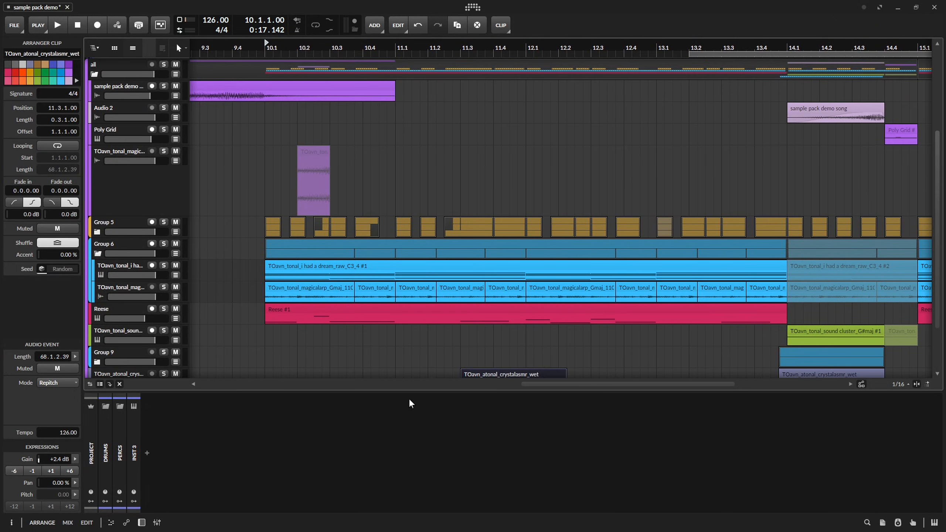
key("d")
key("d")
left_click_drag(484, 432, 281, 108)
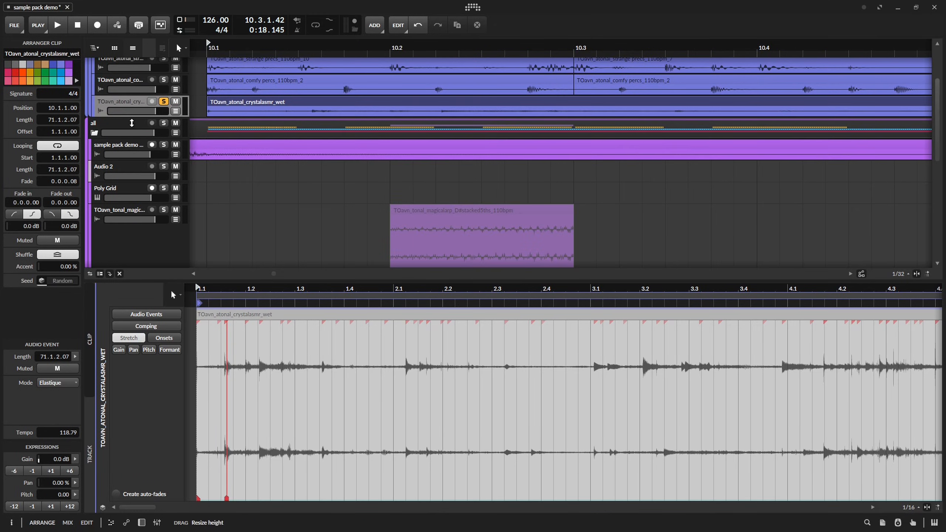
left_click_drag(131, 119, 131, 197)
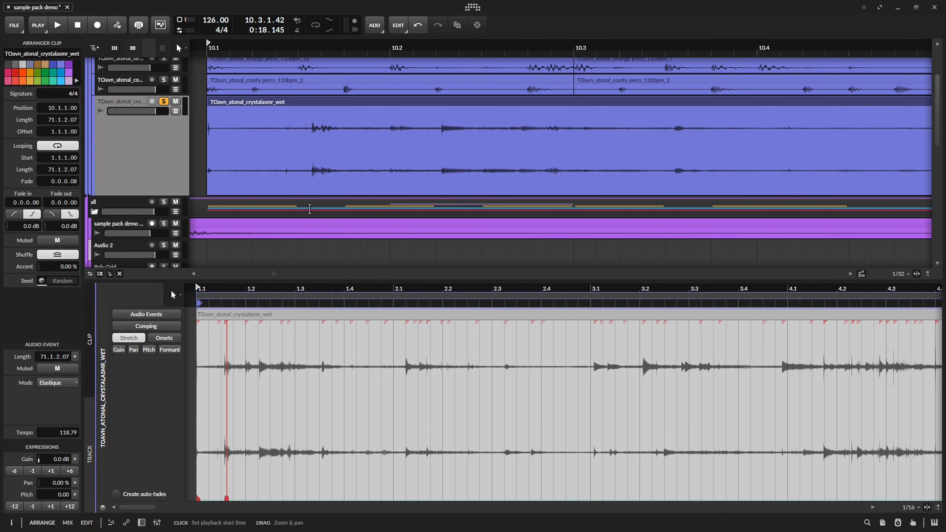
Split the percs crystalasmr clip at every sixteenth from 10.1.2 to 10.2.1, sliding the slices' audio onto different hits.
mouse_move(391, 153)
left_mouse_down()
mouse_move(283, 157)
mouse_move(326, 166)
left_mouse_up()
left_click(253, 119)
key("ctrl+e")
left_click(301, 167)
key("ctrl+e")
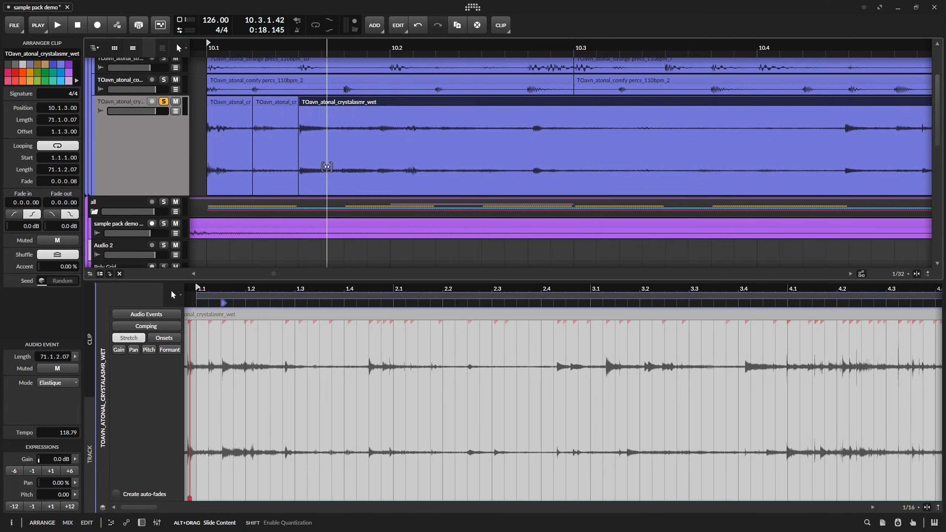
left_click(345, 169)
key("ctrl+e")
left_click_drag(392, 172, 331, 172)
left_click(391, 171)
key("ctrl+e")
left_click_drag(462, 171, 385, 171)
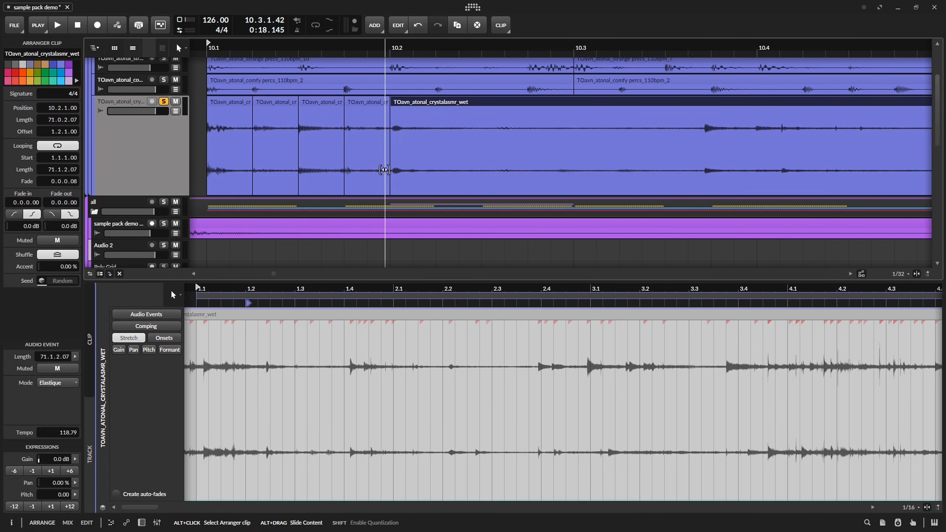
Continue the sixteenth splits from 10.2.2 to 10.3.1, slide the slices onto new hits, and delete the remainder after 10.3.
left_click(436, 171)
key("ctrl+e")
left_click_drag(534, 170, 399, 170)
left_click_drag(596, 171, 463, 171)
left_click(482, 171)
key("ctrl+e")
left_click_drag(557, 170, 526, 169)
left_click(528, 168)
key("ctrl+e")
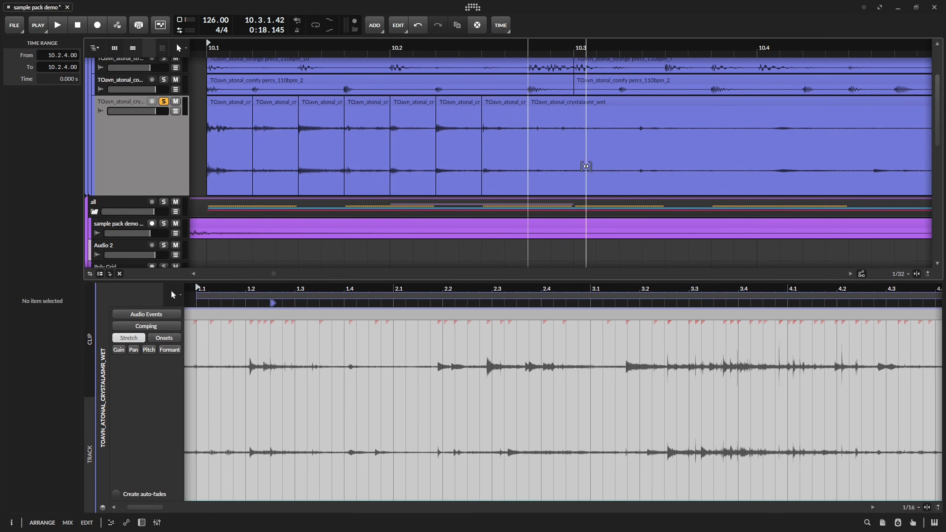
left_click_drag(585, 165, 284, 165)
left_click_drag(730, 164, 580, 159)
left_click(579, 158)
key("ctrl+e")
scroll(578, 158, "down", 3)
key("Delete")
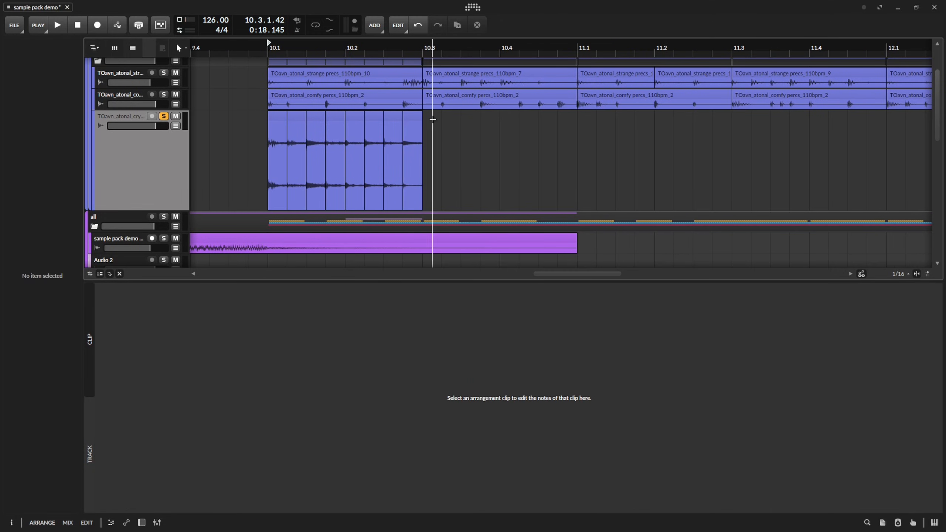
Duplicate the eight crystalasmr slices to fill 10.3 to 11.1, slide the copies' audio to different hits, and audition them.
left_click_drag(428, 116, 258, 122)
key("ctrl+d")
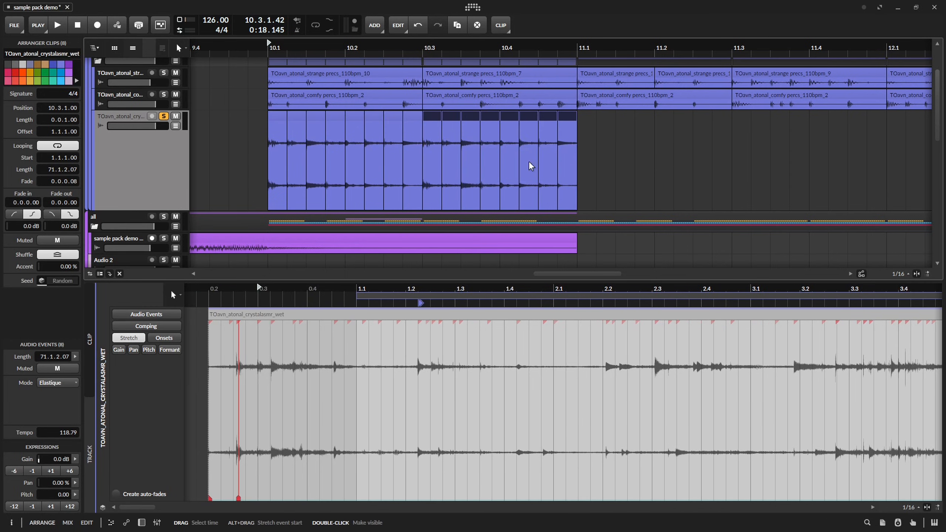
left_click(161, 182)
key("space")
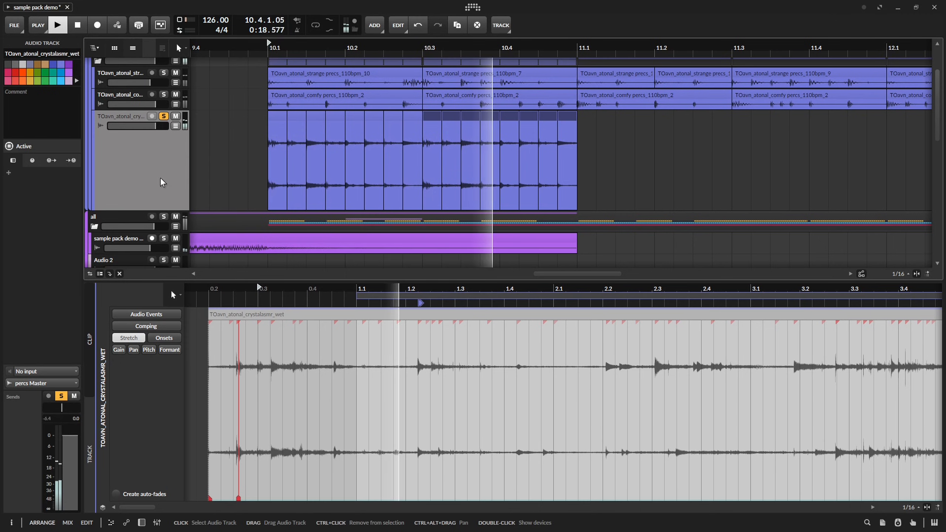
key("space")
left_click_drag(567, 177, 292, 200)
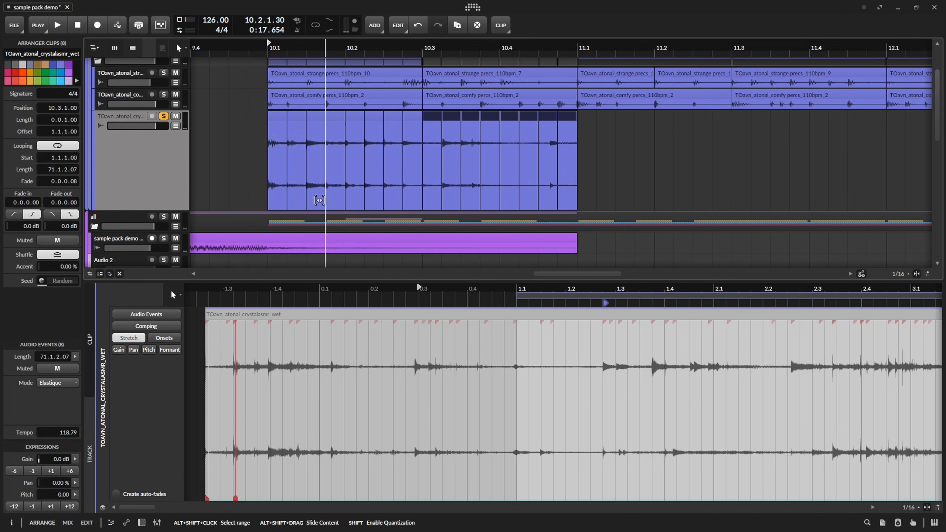
key("space")
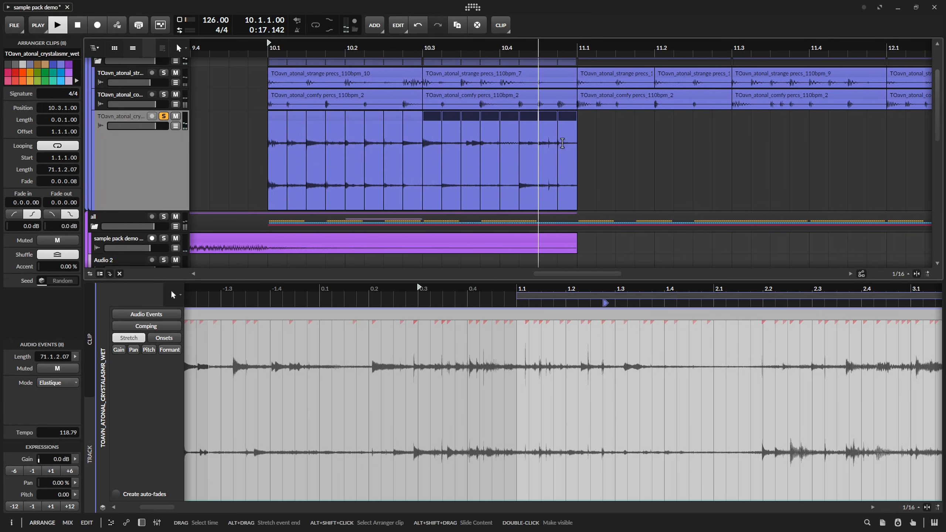
key("space")
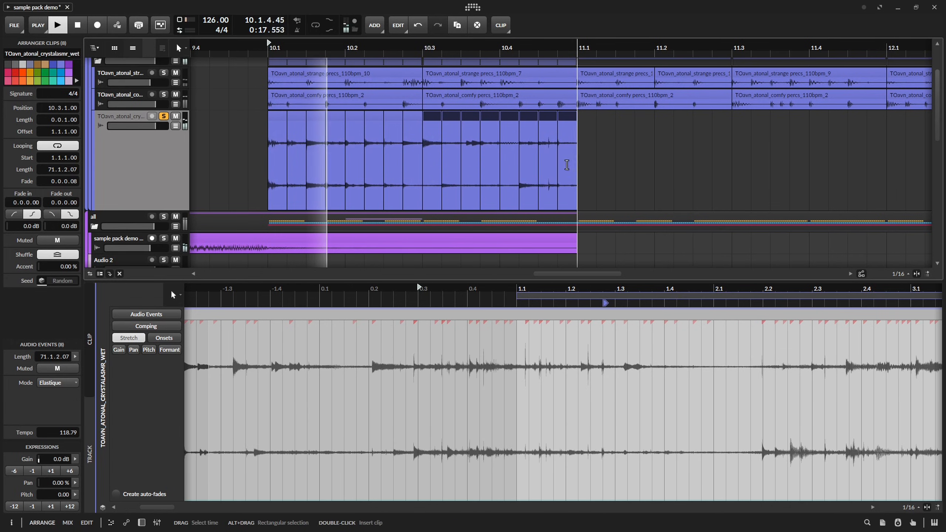
key("space")
left_click_drag(566, 166, 508, 173)
key("space")
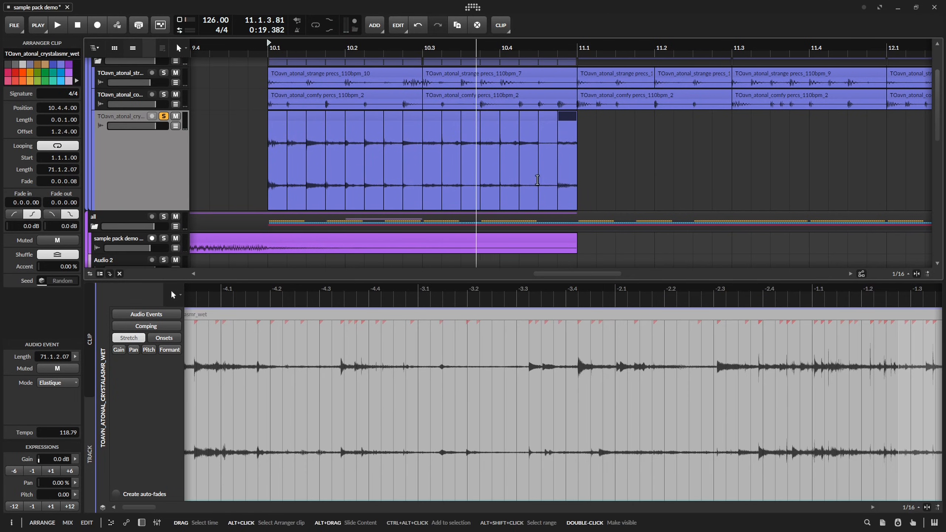
key("space")
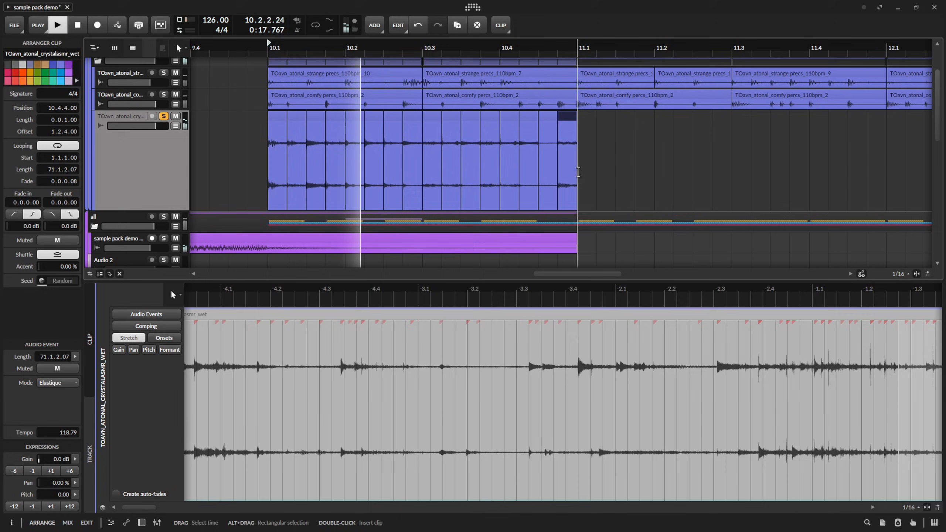
Add a 12.6 Hz Ring-Mod and an EQ-2 with a 537 Hz low cut to the crystalasmr track, repeating its slices up to 14.1.
double_click(161, 154)
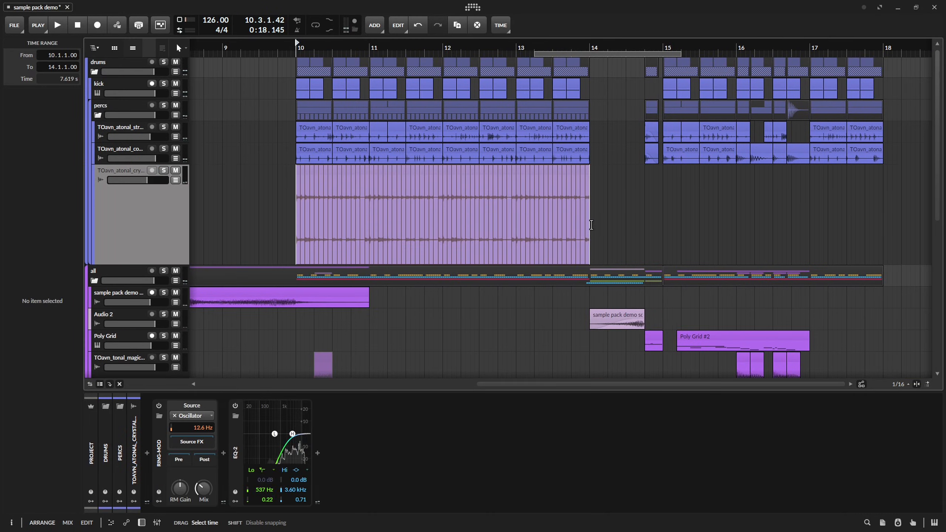
left_click(659, 230)
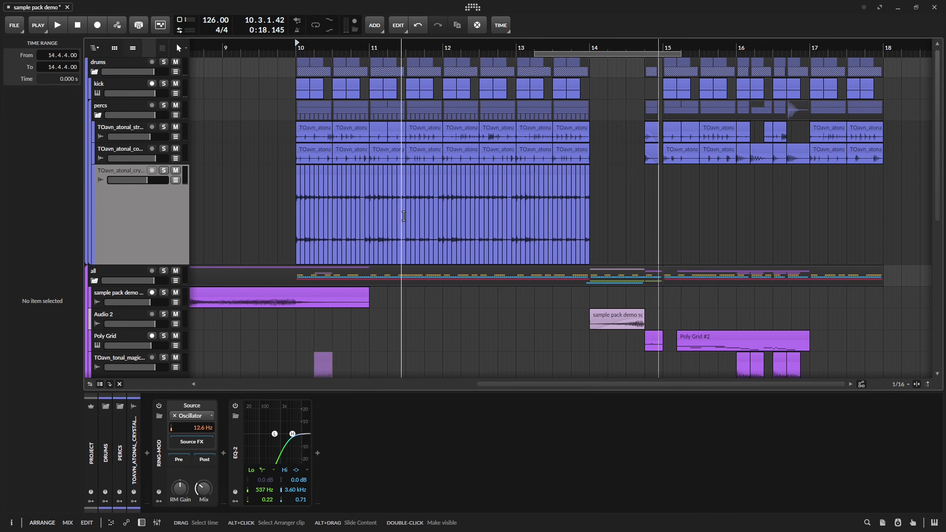
scroll(405, 216, "up", 2)
key("space")
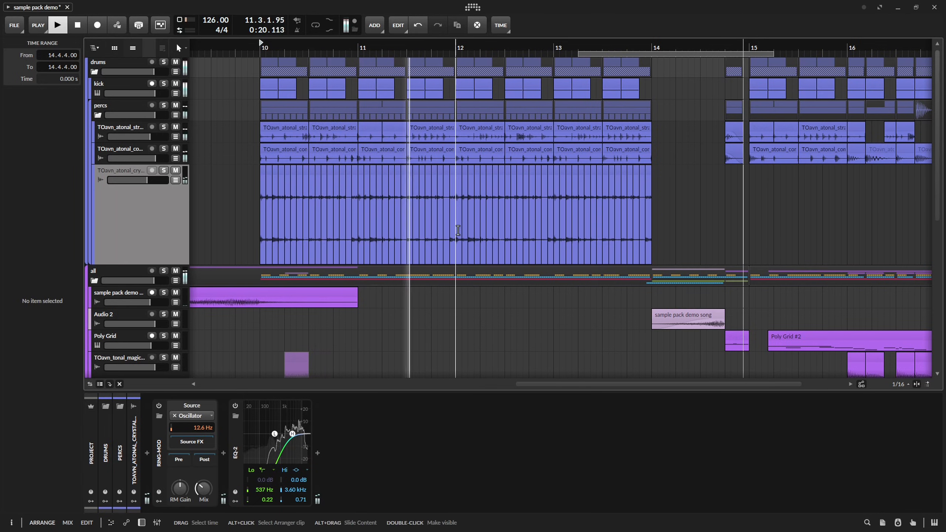
key("space")
Consolidate the crystalasmr slices into two-bar clips at bars 10 and 12, copy the pattern over bars 15 to 17, and save.
left_click_drag(457, 229, 377, 231)
key("ctrl+z")
key("ctrl+z")
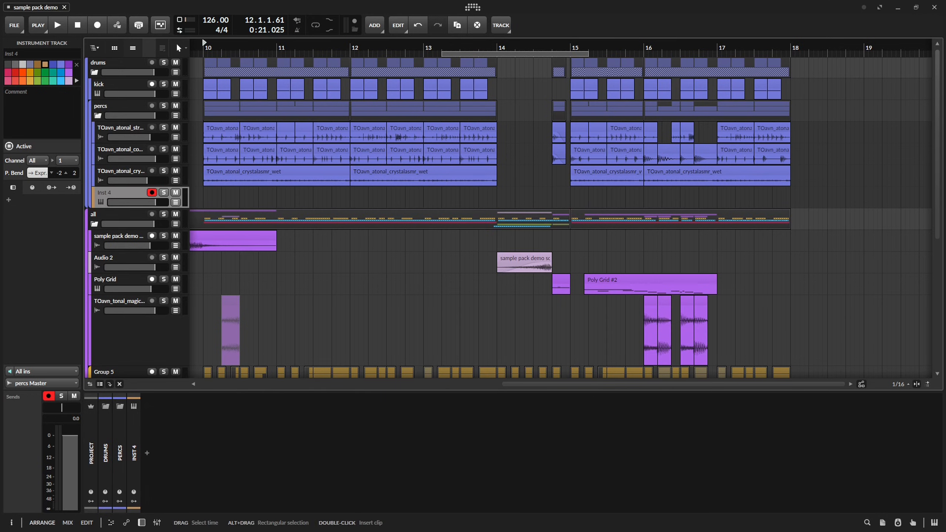
key("ctrl+s")
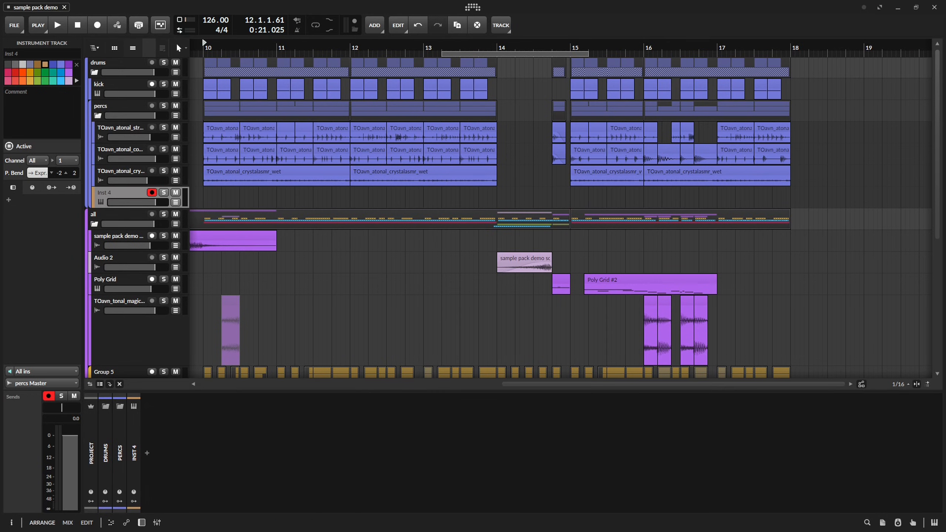
Add the TOavn_atonal_after images_2 sample at bar 10 on a new percs track, enlarge the track, and lower its volume.
left_click_drag(483, 283, 198, 204)
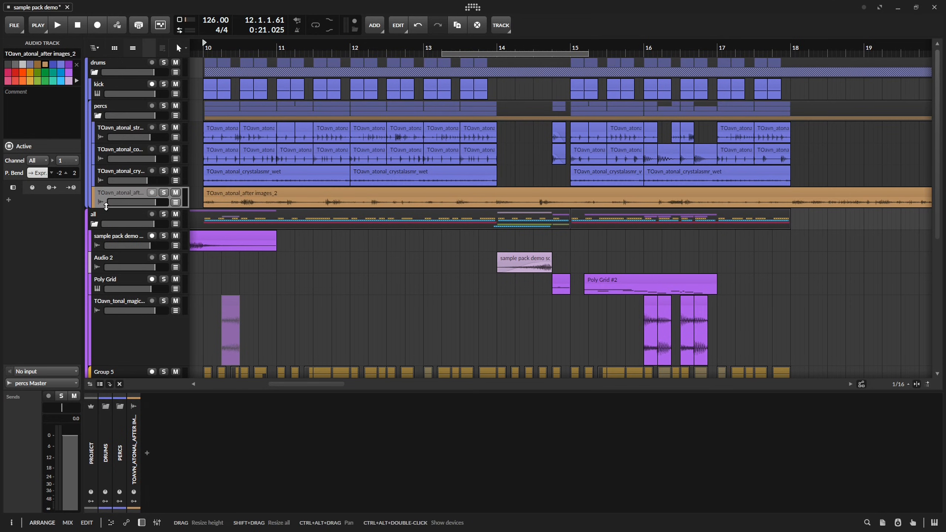
left_click_drag(105, 207, 105, 277)
scroll(154, 204, "left", 2)
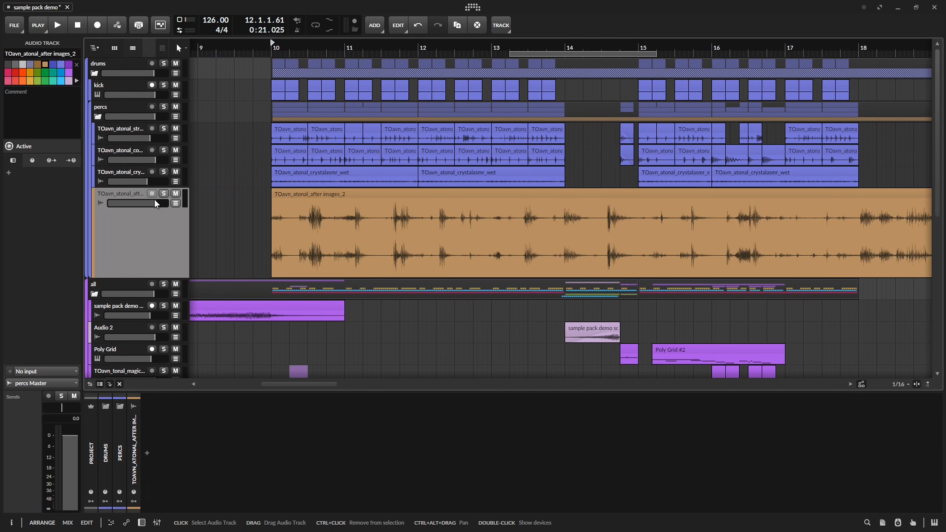
left_click_drag(154, 204, 141, 203)
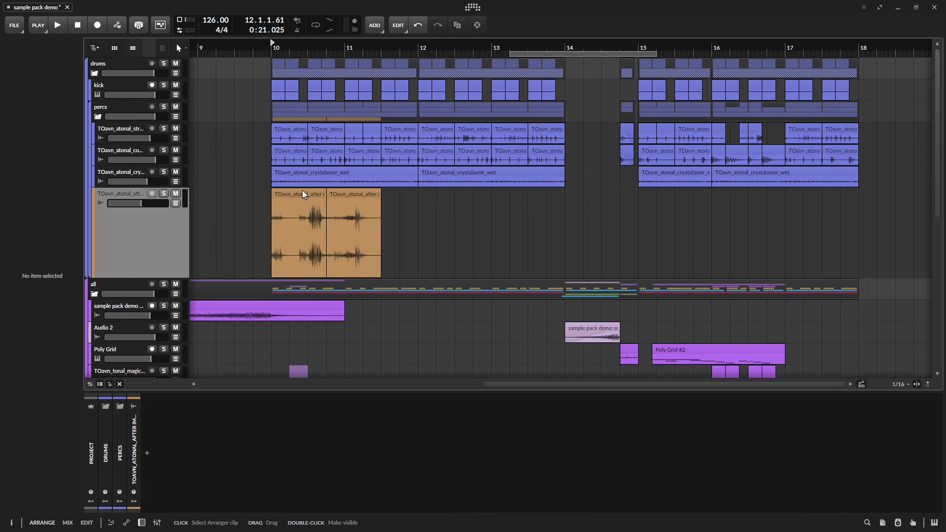
Trim the after images sample to one short hit, place it at 10.1, and give it a fade-in.
left_click(305, 194)
key("Delete")
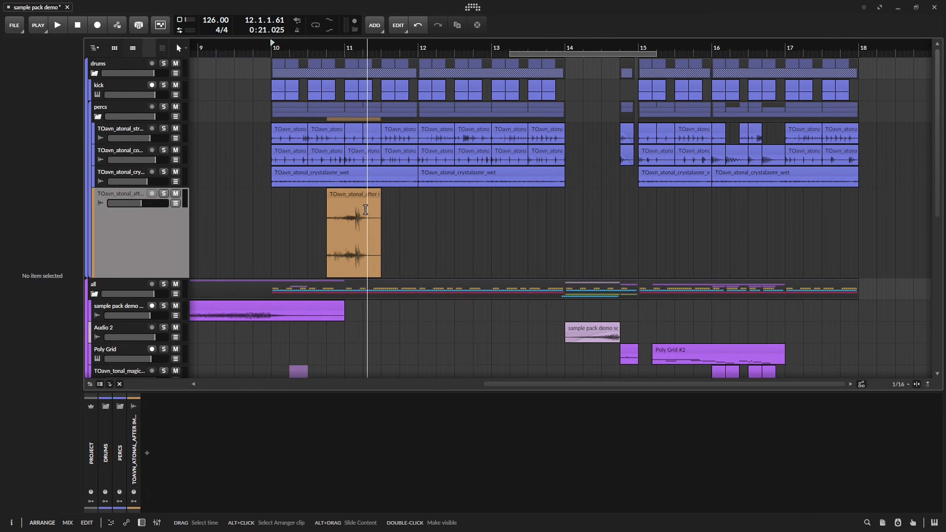
scroll(330, 227, "up", 2)
scroll(332, 228, "left", 2)
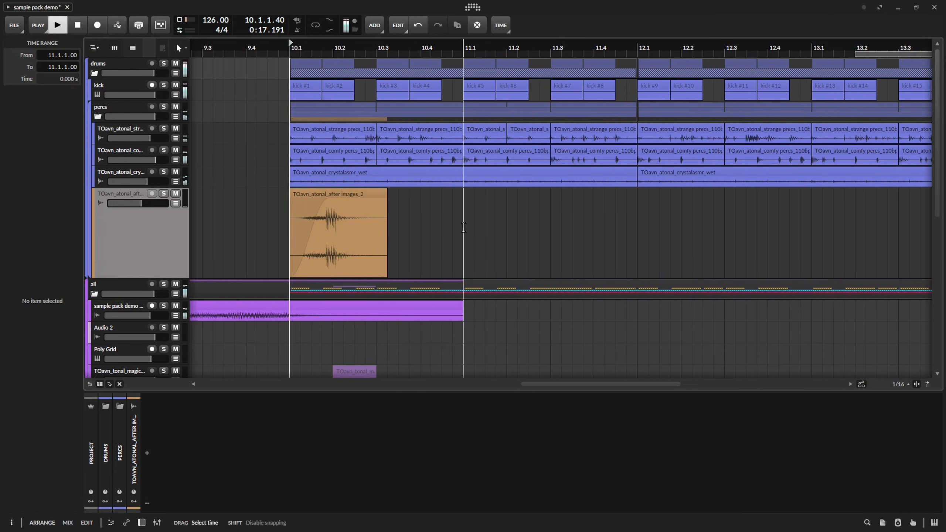
Copy the after images clip to 11.1 and slide its audio event so a different part of the sample plays.
left_click(380, 195)
key("ctrl+c")
left_click(465, 216)
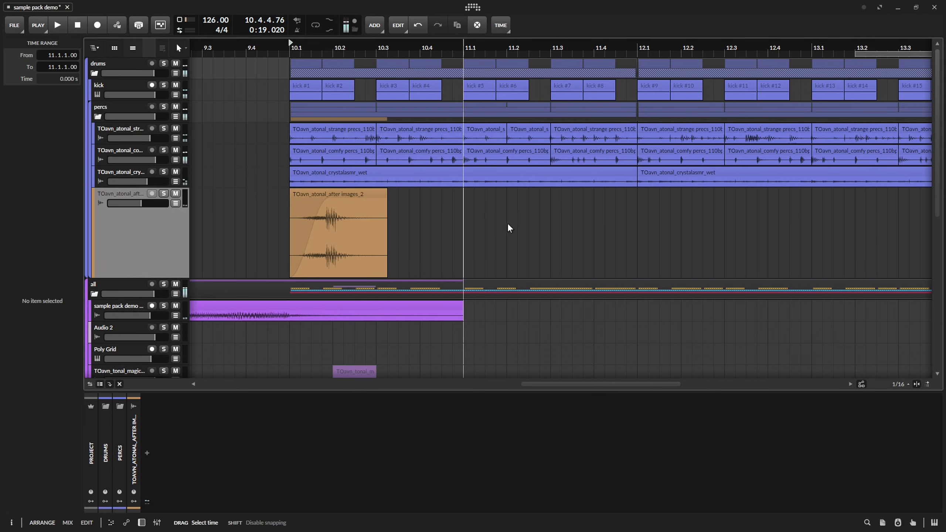
key("ctrl+v")
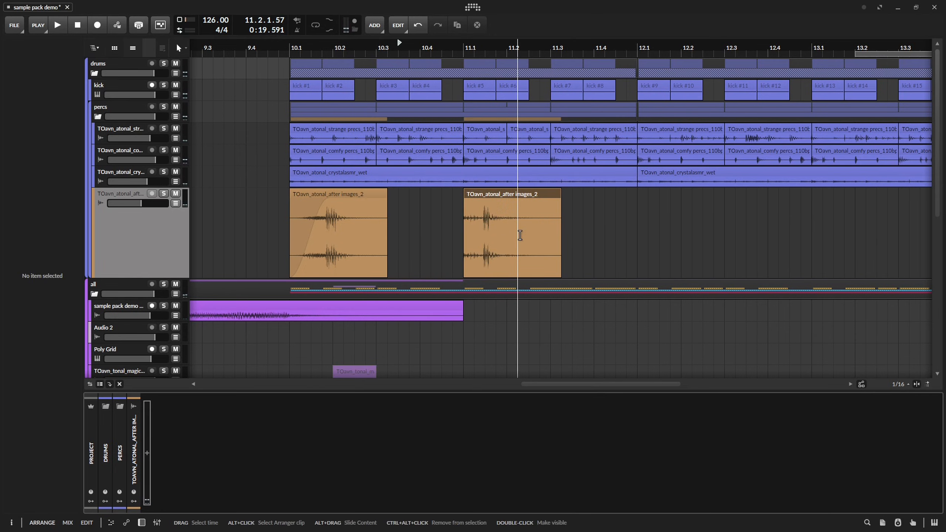
double_click(520, 234)
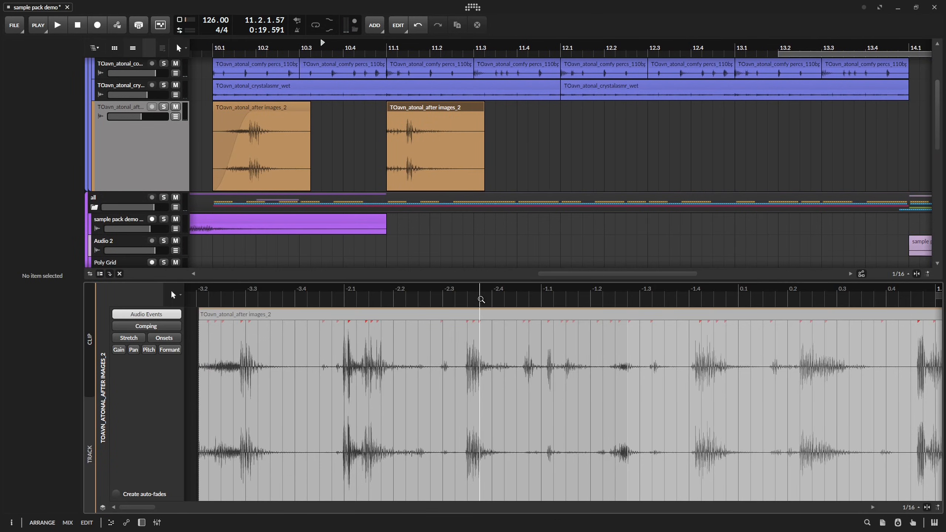
scroll(245, 351, "up", 6)
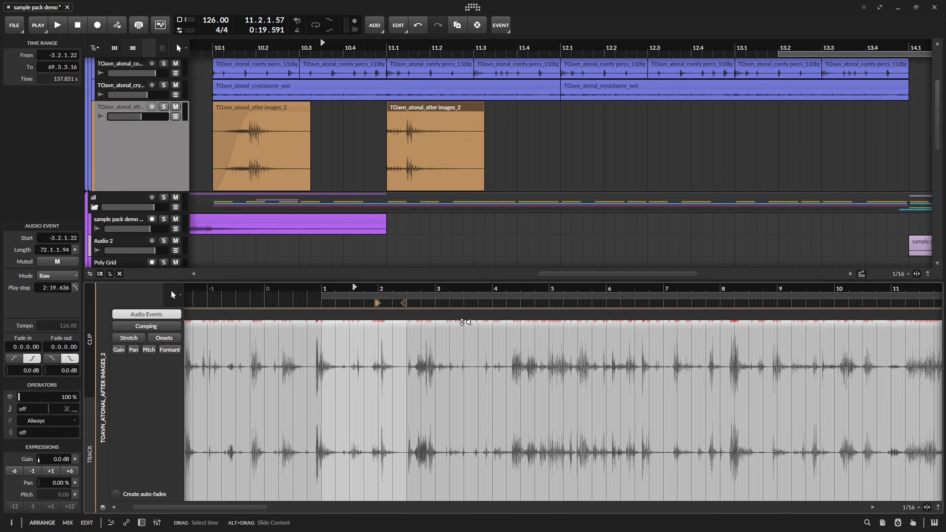
left_click_drag(468, 319, 451, 318)
key("space")
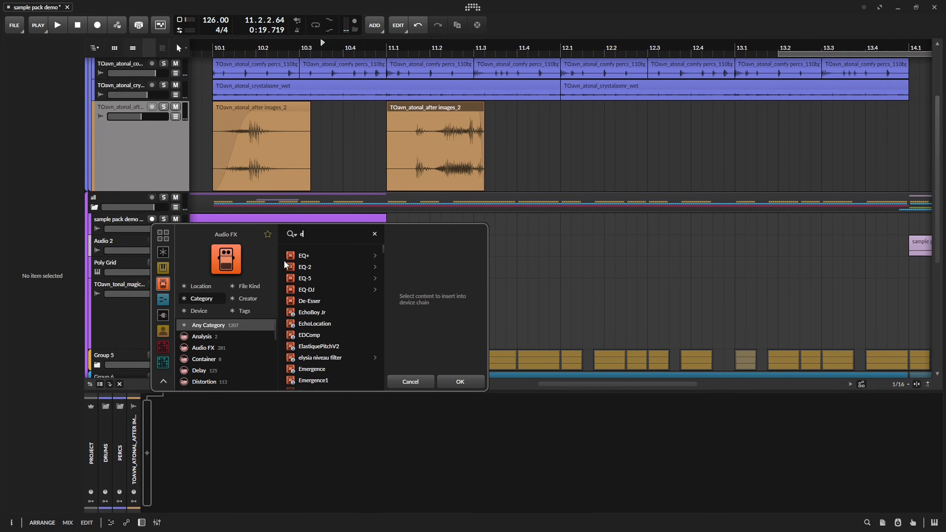
Add an EQ+ to the after images track and set its low cut to 735 Hz with a Q of 0.95 during playback.
left_click(329, 256)
key("Return")
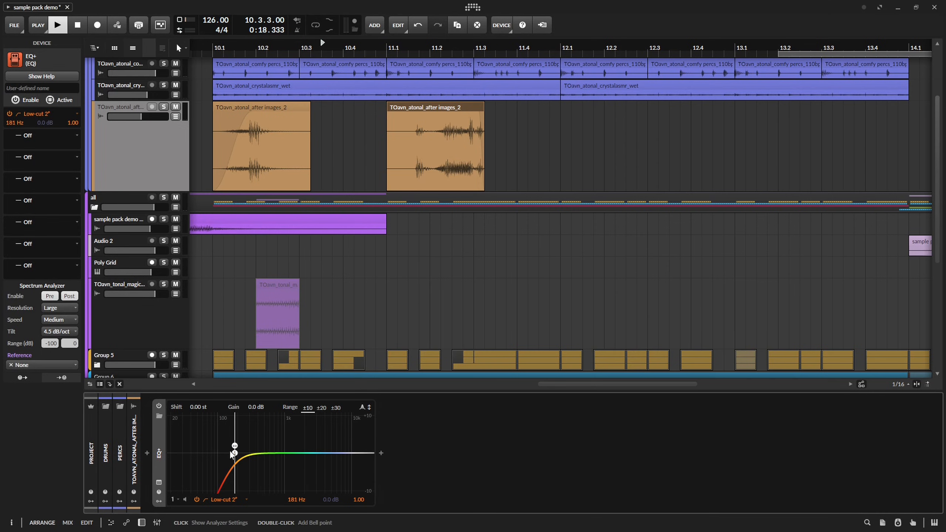
key("space")
left_click_drag(232, 455, 276, 461)
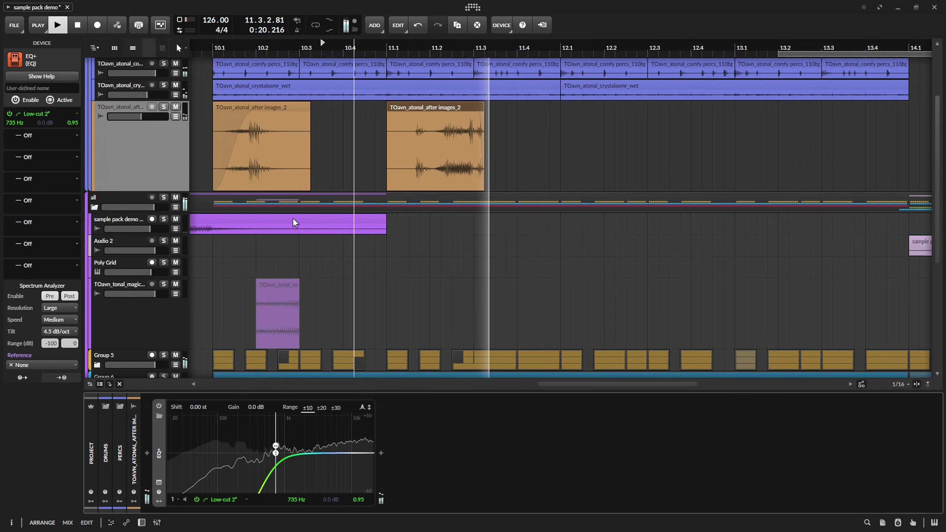
key("space")
Audition the after images clips together with the other tracks around bar 10.
left_click(138, 153)
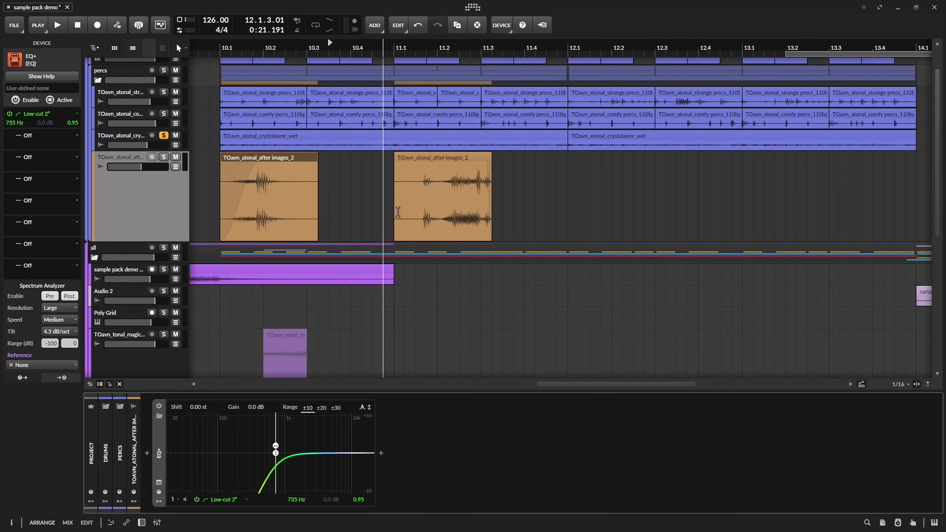
key("space")
scroll(199, 264, "down", 6)
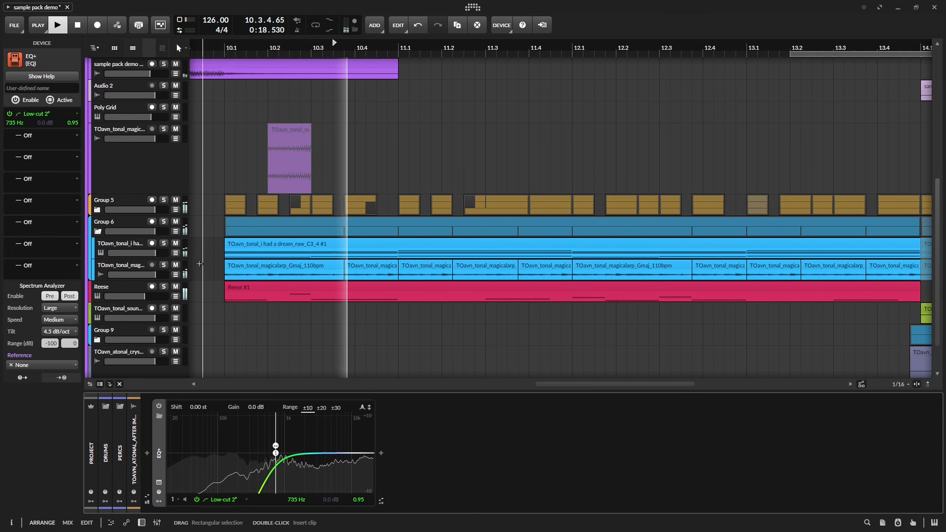
Solo the TOavn_tonal_magicalarp track in Group 6 and audition it around bar 11.
left_click(164, 265)
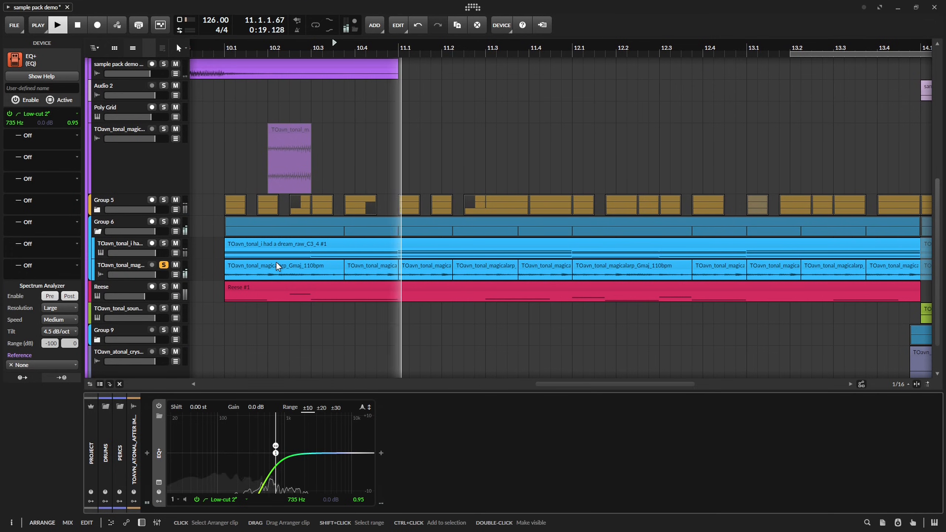
key("space")
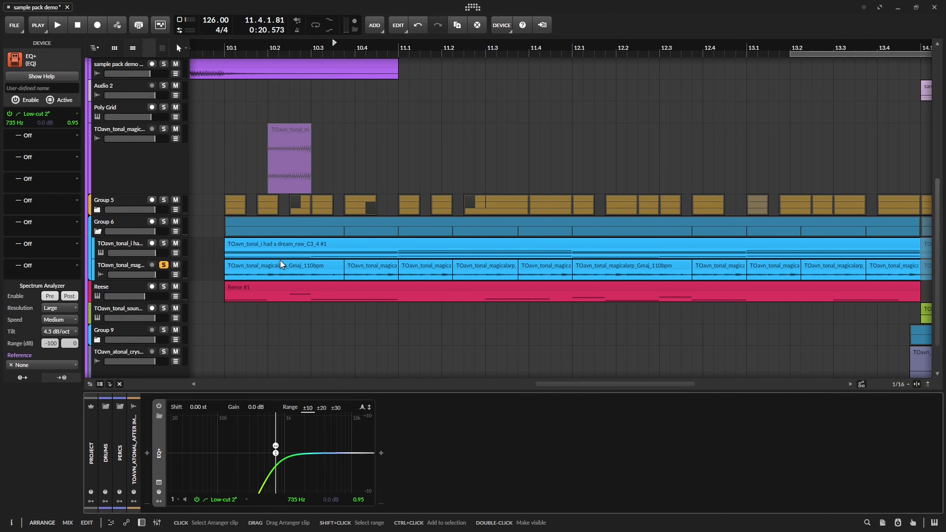
key("space")
Change the crystalasmr track's EQ-2 to a gentler low cut at 374 Hz with a Q of 0.27, and bypass its Ring-Mod.
scroll(89, 164, "up", 10)
left_click(93, 166)
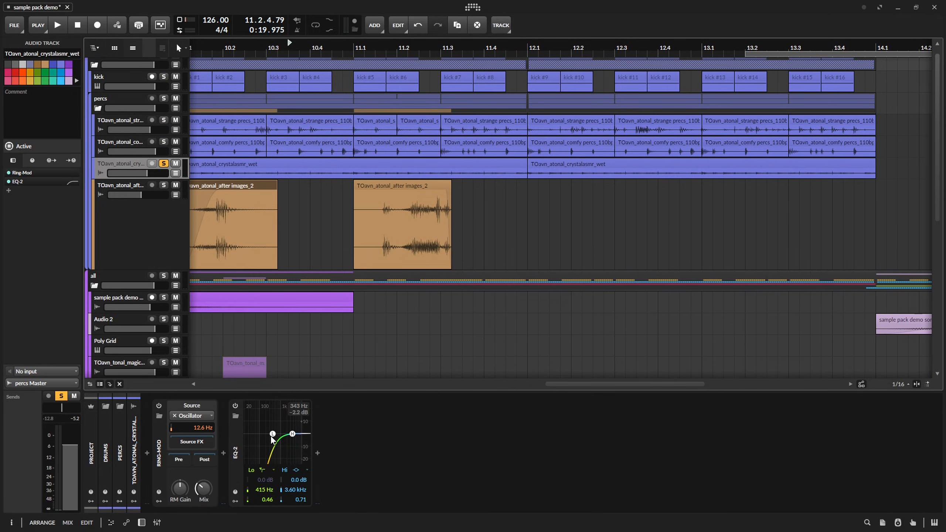
right_click(273, 438)
left_click(307, 461)
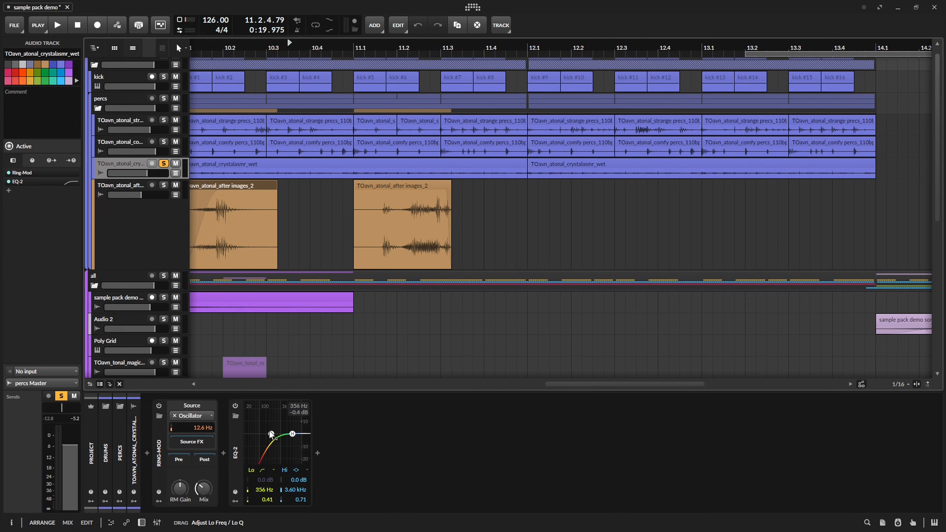
key("space")
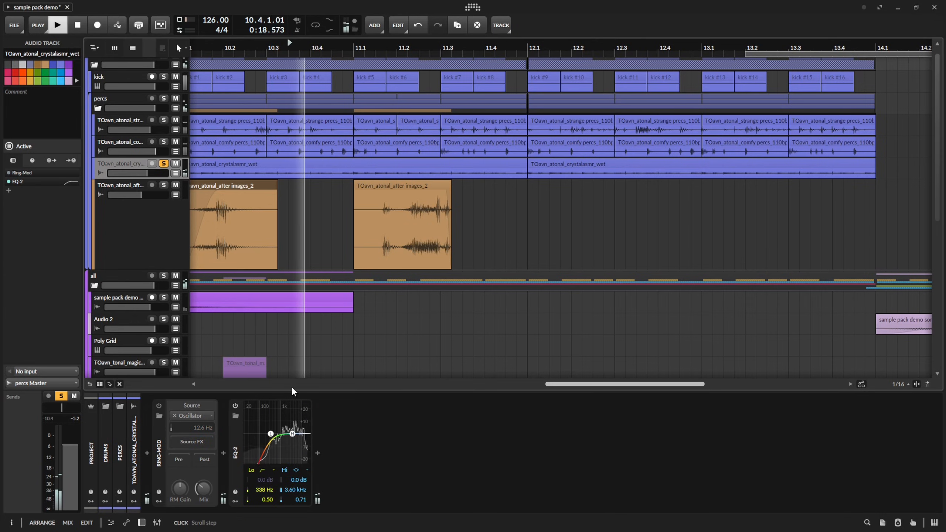
left_click_drag(271, 434, 273, 467)
Audition the crystalasmr texture soloed together with the two tonal tracks in Group 6 through bars 11 and 12.
left_click_drag(396, 303, 404, 223)
key("d")
key("d")
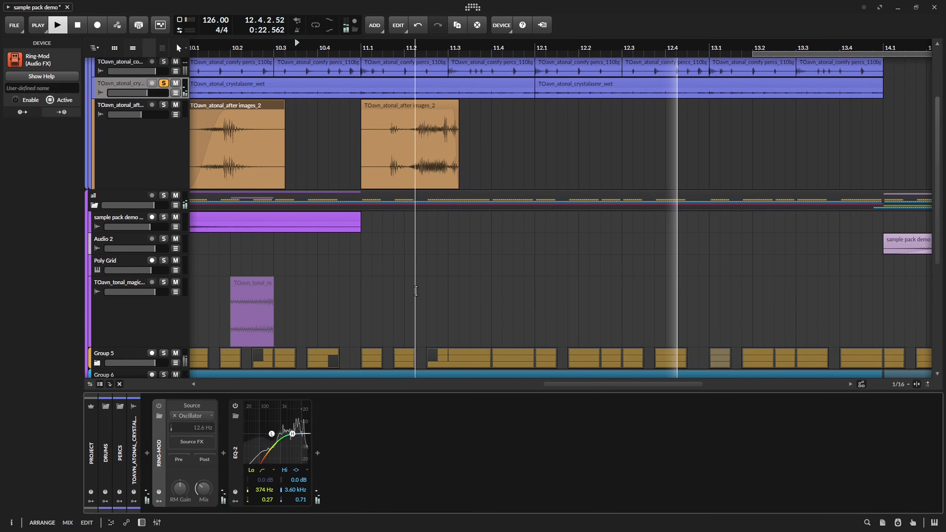
left_click_drag(464, 325, 458, 260)
key("space")
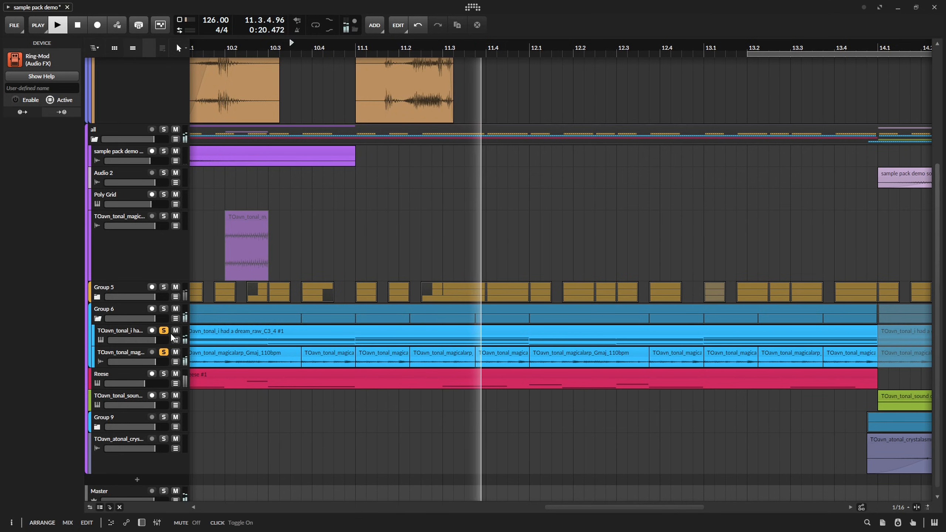
scroll(352, 252, "up", 2)
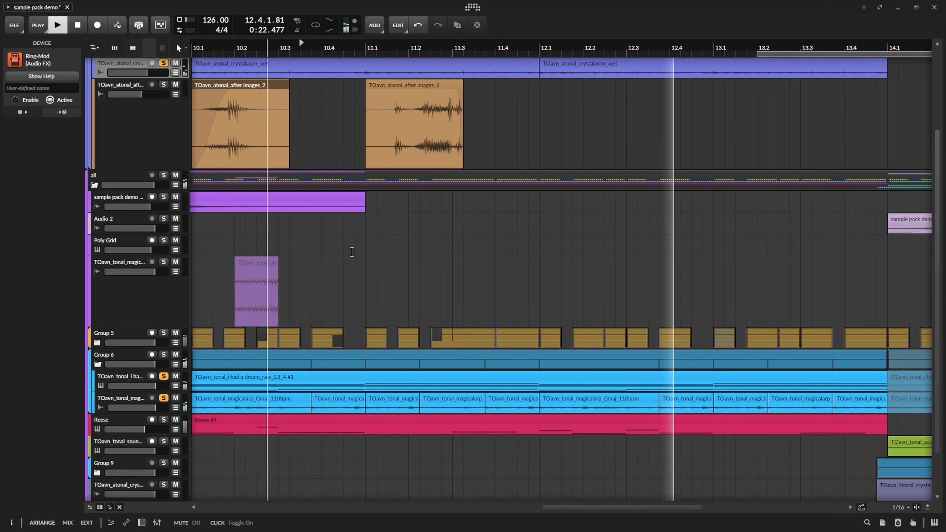
scroll(352, 252, "up", 4)
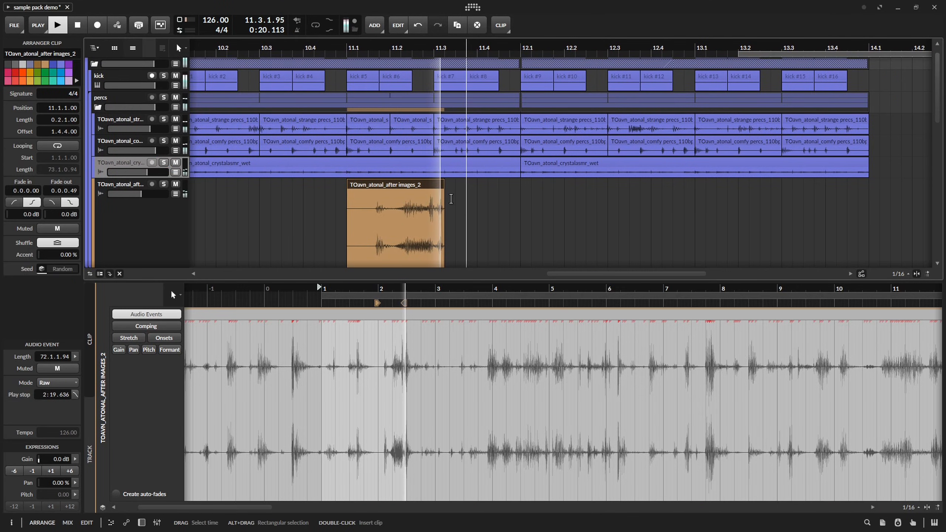
Add an after images clip from 11.4 to 12.1, slide its audio to another hit, and raise its gain to +7.0 dB.
left_click(360, 53)
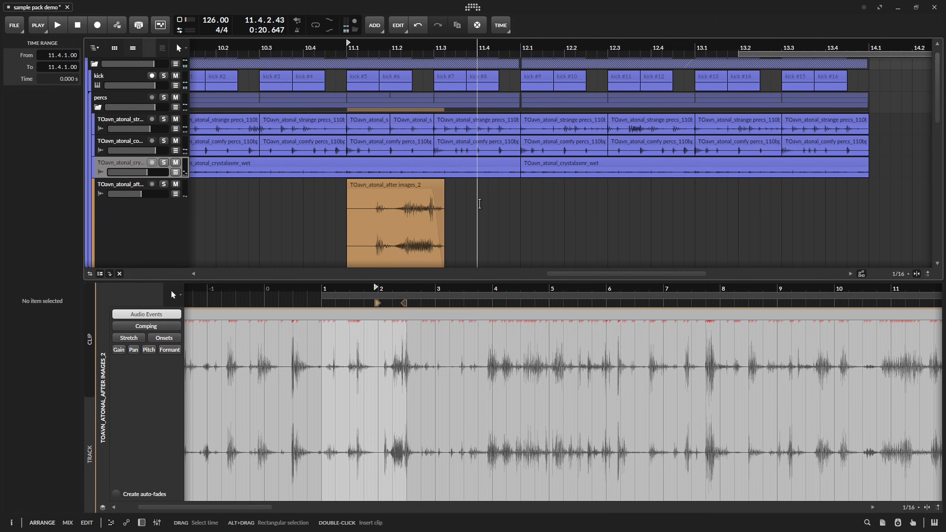
left_click_drag(415, 188, 540, 207)
left_click(514, 218)
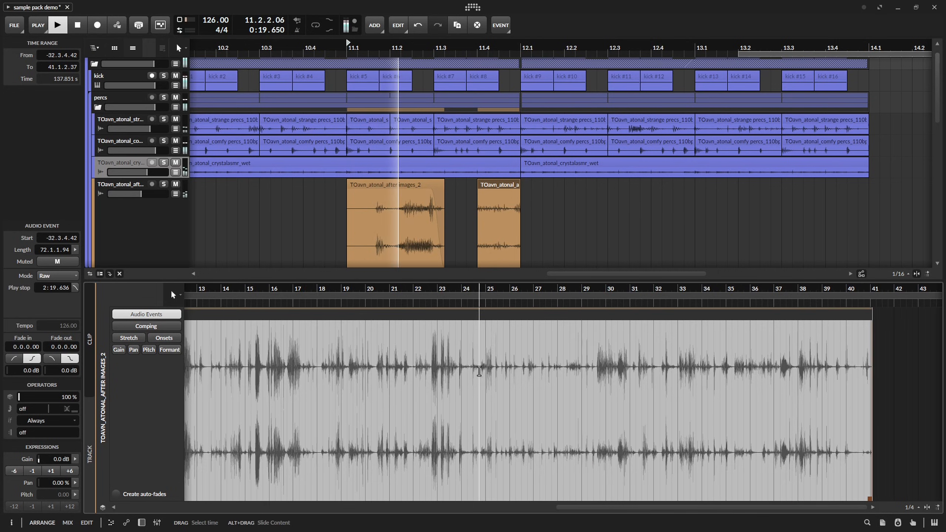
left_click(496, 187)
left_click_drag(540, 319, 474, 322)
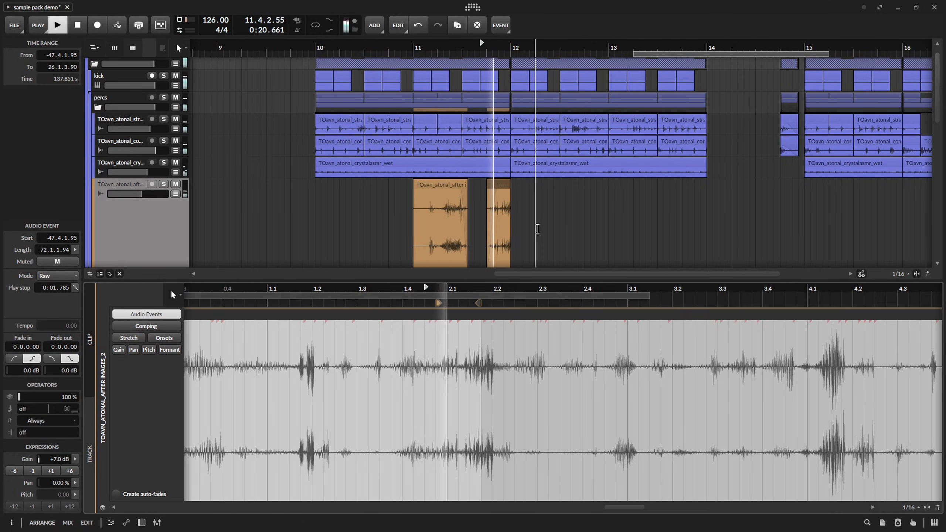
left_click_drag(512, 228, 468, 230)
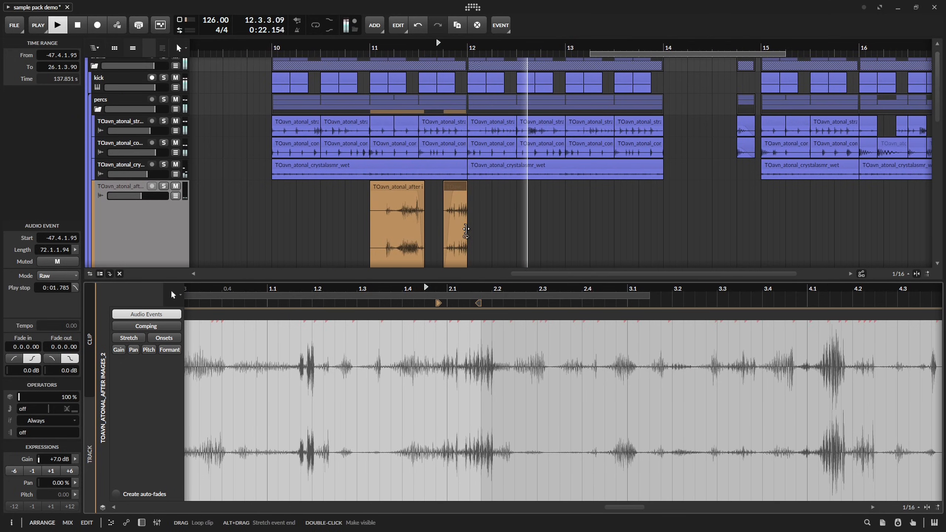
key("space")
key("space")
Duplicate the after images pattern of bars 10 and 11 into bars 12 and 13, and audition it from 13.1.
left_click_drag(274, 230, 466, 234)
key("ctrl+d")
left_click(695, 231)
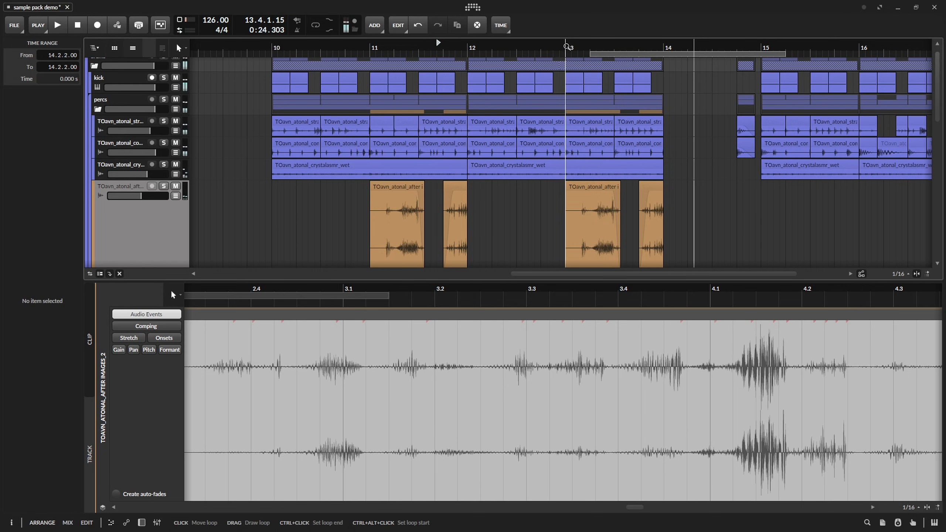
left_click(566, 46)
key("space")
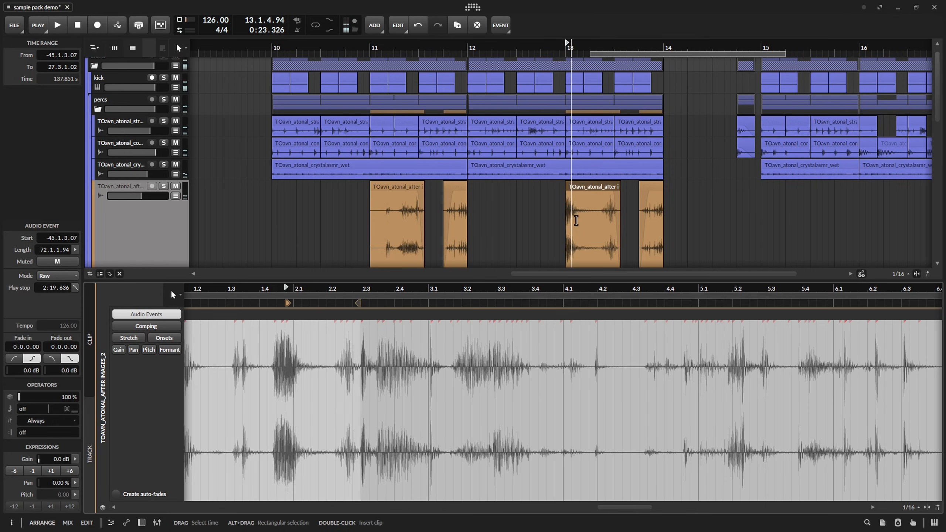
Split the after images clip at 13.1 at position 13.2.2 and slide the first part's audio to a different hit.
left_click(595, 233)
key("ctrl+e")
left_click(586, 188)
Try duplicating the first after images slice of bar 13 to 13.2.2 and audition the repeat.
key("ctrl+d")
key("space")
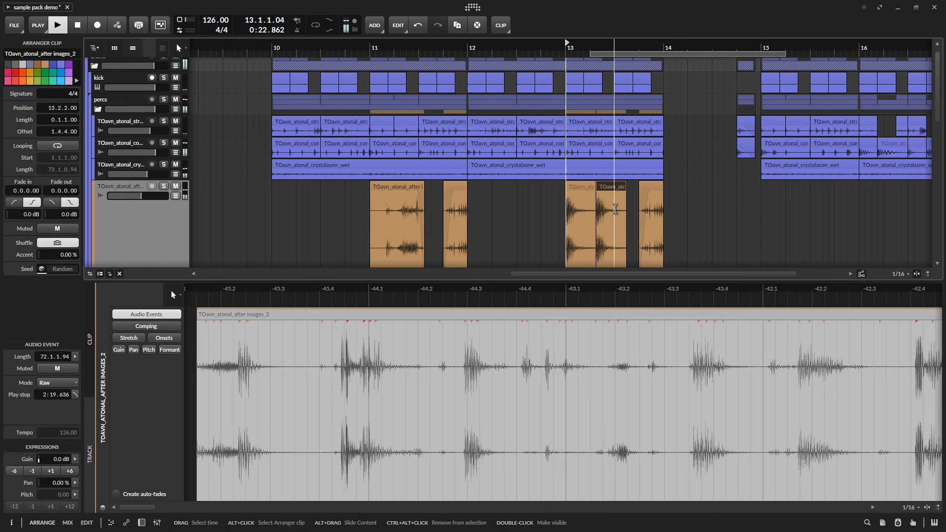
key("space")
key("ctrl+z")
Duplicate only the first three sixteenths of the after images slice at 13.1 to 13.1.4 and audition it.
left_click_drag(595, 195, 582, 199)
key("ctrl+d")
key("space")
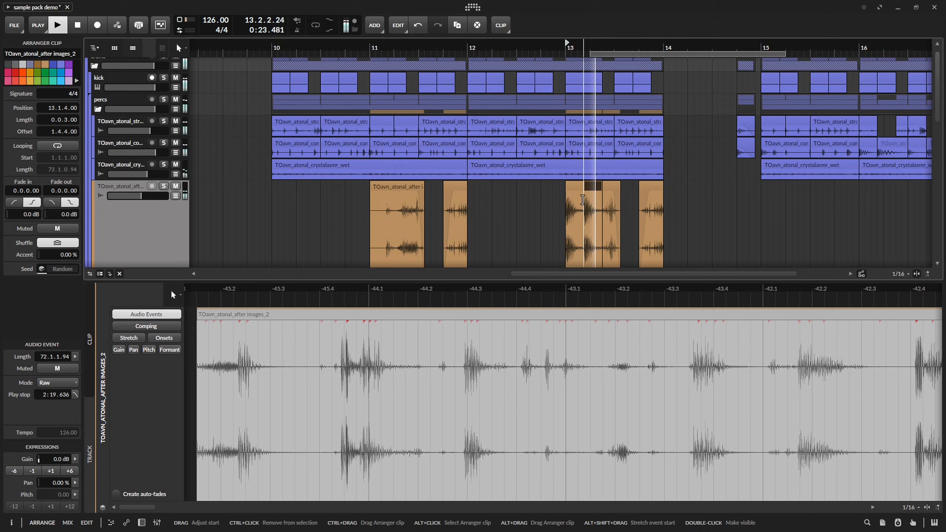
Give the after images slices at 13.1 and 13.1.4 short fade-ins, 0.0.0.61 on the second, and audition them.
scroll(583, 200, "up", 5)
key("space")
left_click(500, 196)
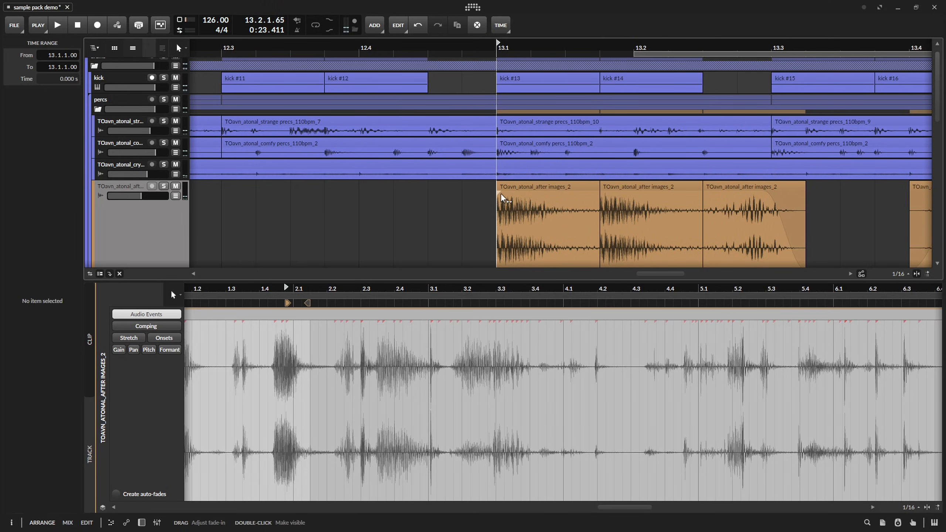
left_click(605, 198)
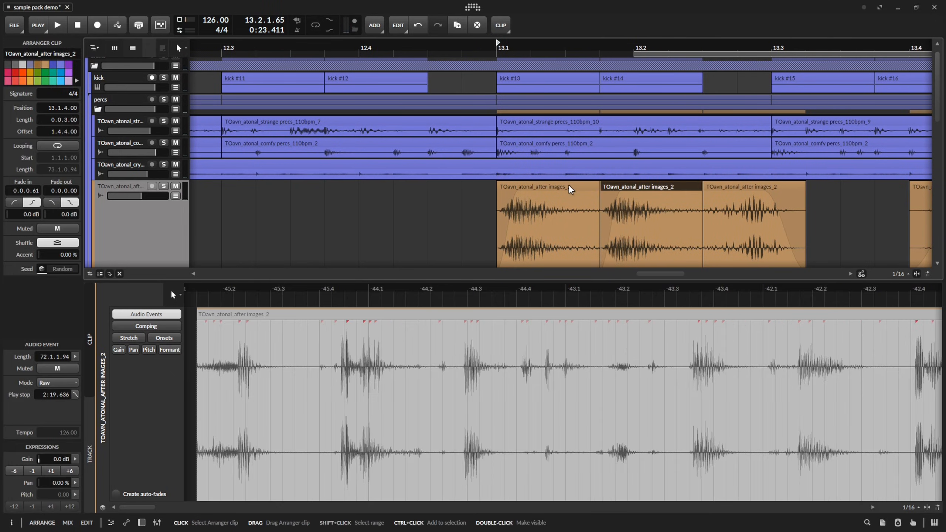
key("space")
left_click_drag(752, 213, 551, 217)
key("space")
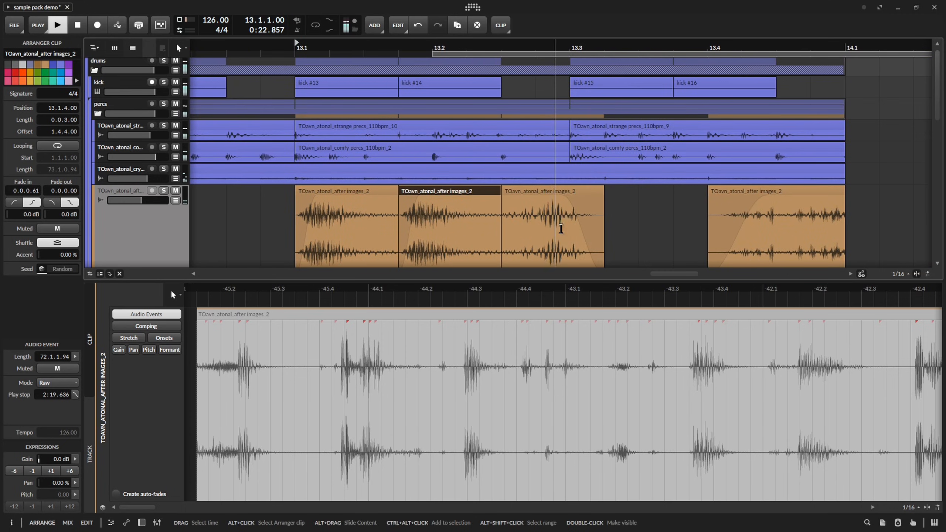
Start the third after images slice at 13.2.2.84 with a crossfade from the previous one, and trim its end to 13.3 without a fade-out.
key("space")
key("space")
key("space")
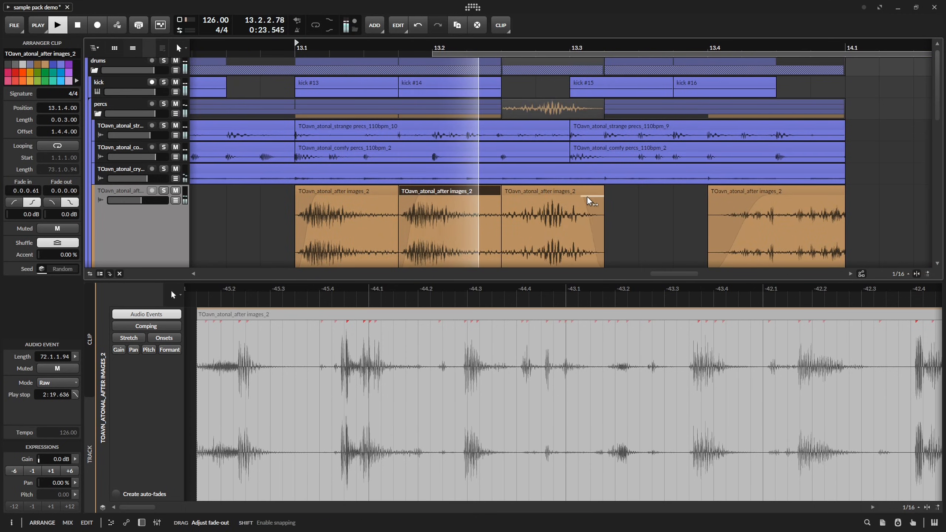
key("space")
key("space")
key("space")
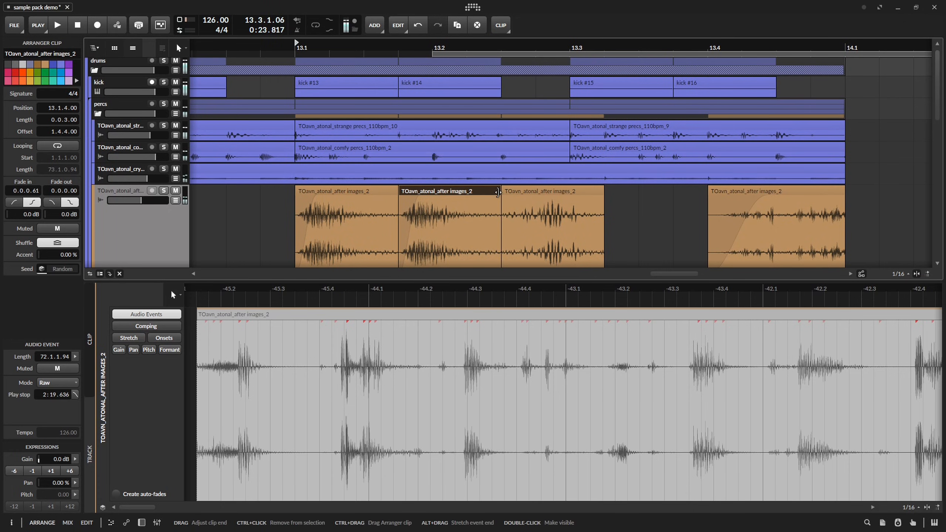
mouse_move(501, 203)
left_mouse_down()
mouse_move(467, 201)
mouse_move(495, 202)
left_mouse_up()
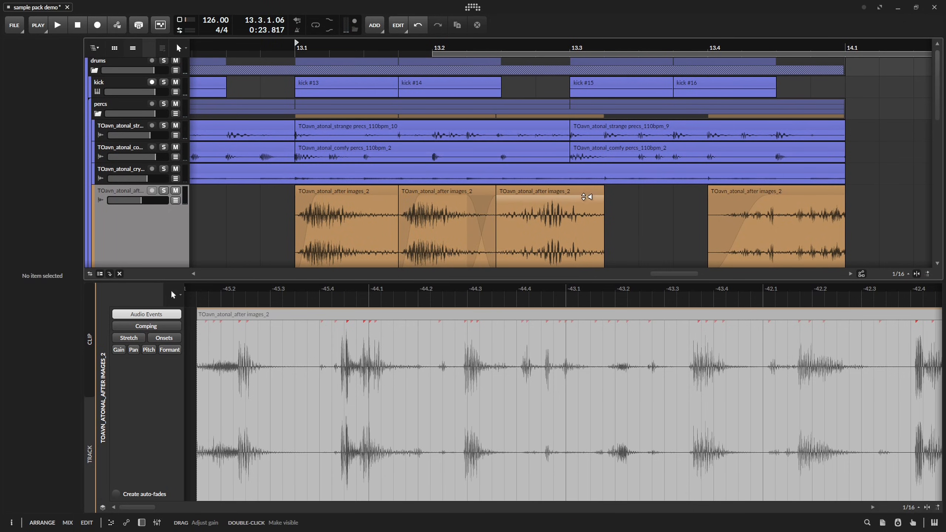
left_click_drag(603, 198, 570, 201)
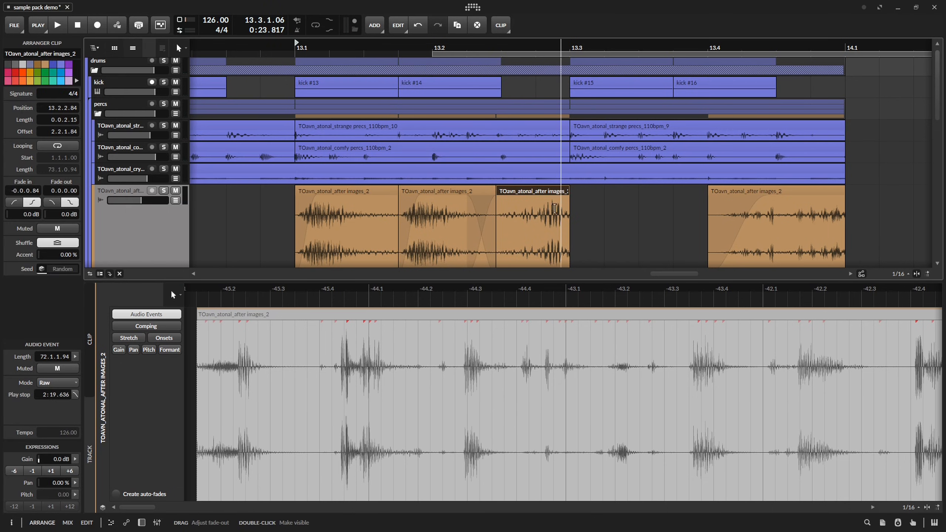
Slide a different part of the sample into the slice ending at 13.3, with a 0.0.0.12 fade-out and +3.6 dB gain.
left_click(550, 191)
double_click(526, 315)
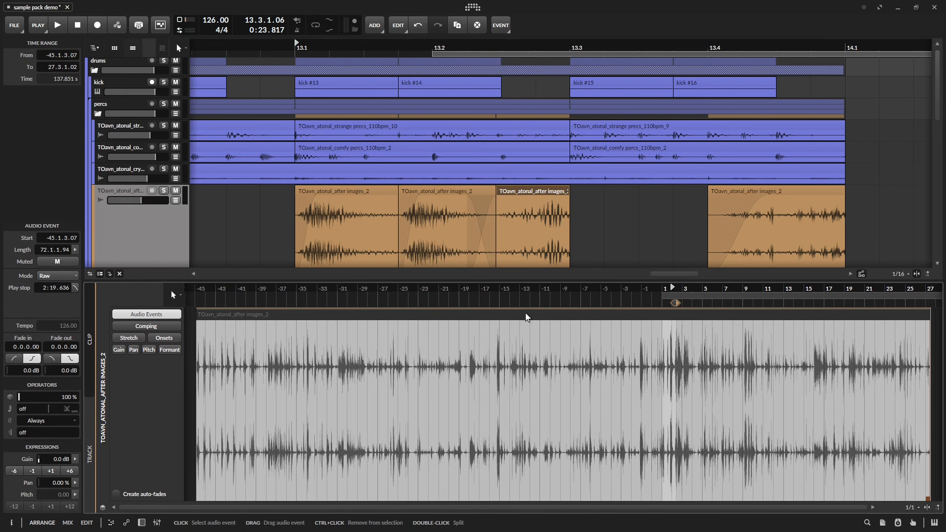
scroll(684, 322, "up", 10)
left_click_drag(635, 317, 551, 323)
key("space")
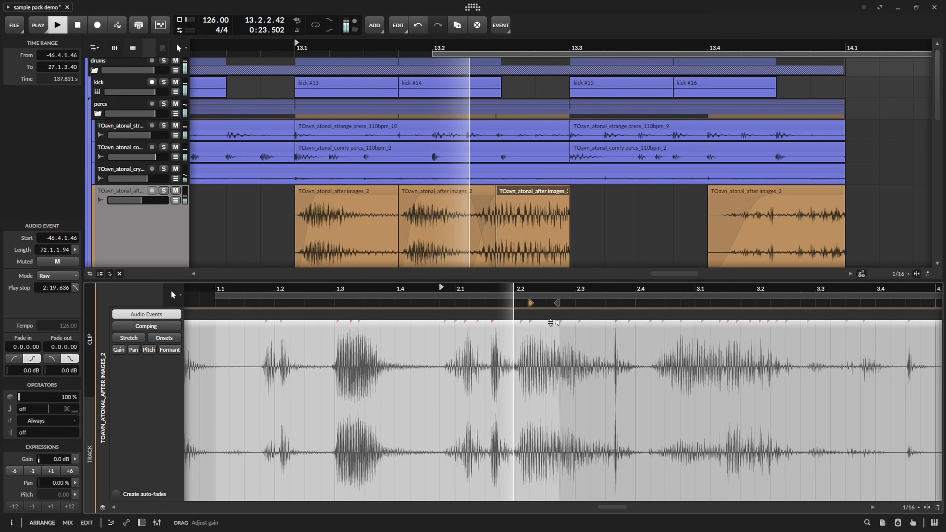
left_click(543, 192)
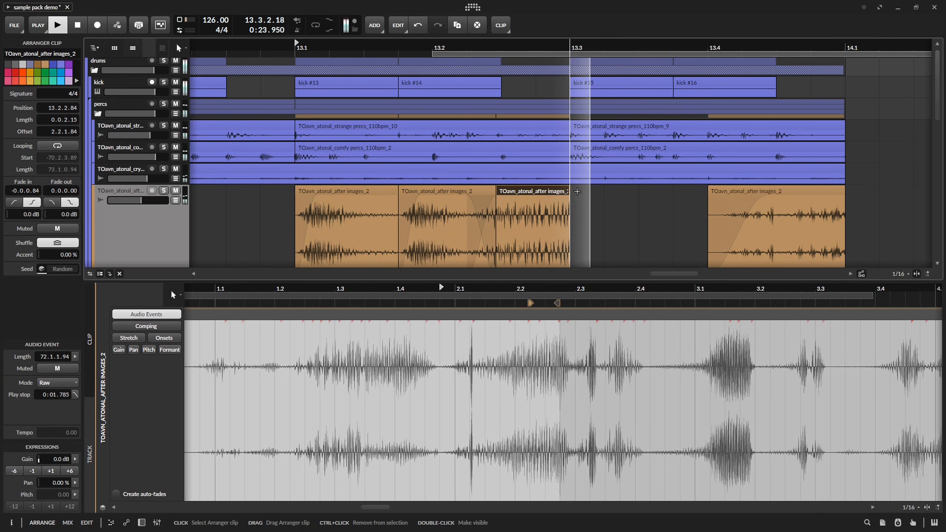
key("space")
left_click_drag(569, 198, 551, 203)
key("space")
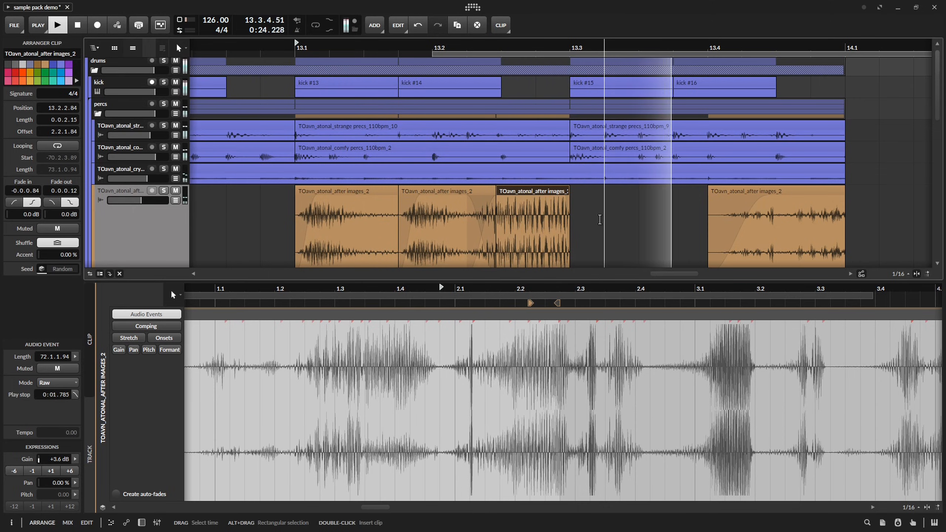
Set the low cut of the after images track's EQ+ to 200 Hz with a Q of 0.42 during playback.
key("d")
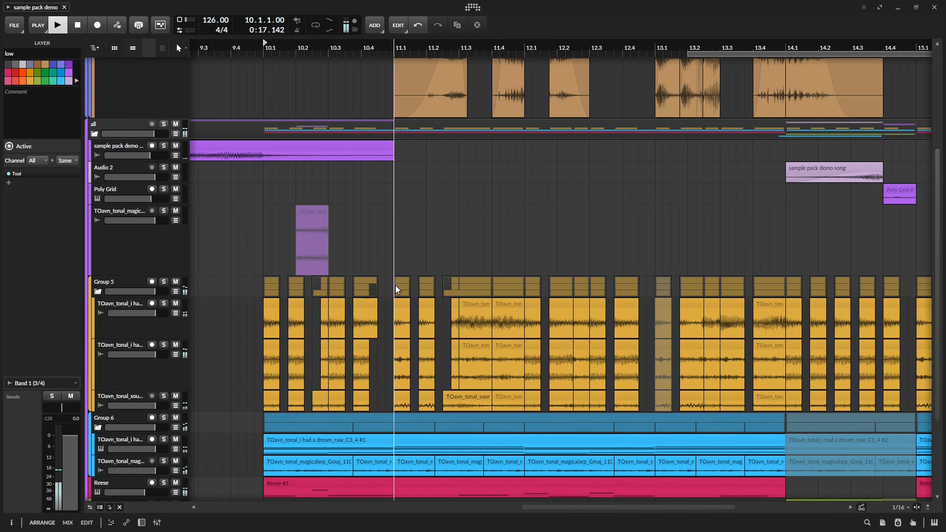
Mute the Group 5 clips at 11.1 and 11.1.4 and audition the gap.
left_click(405, 286)
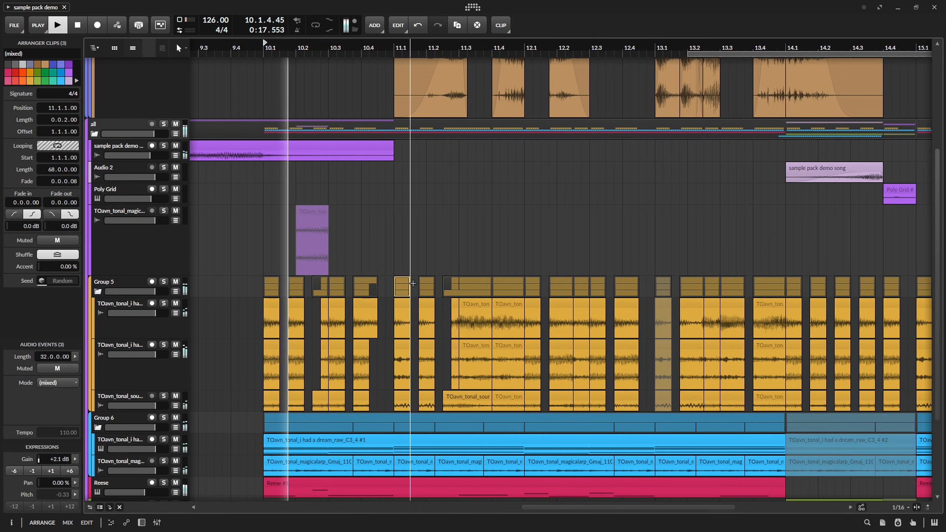
key("alt+m")
left_click(428, 287)
key("alt+m")
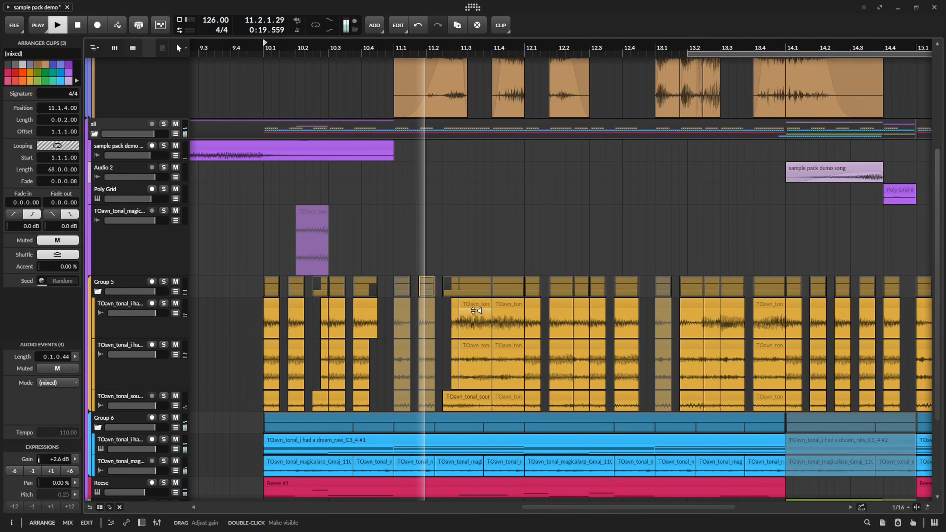
key("space")
key("space")
Unmute the Group 5 clips at 11.1 and audition the change.
left_click(406, 280)
key("alt+m")
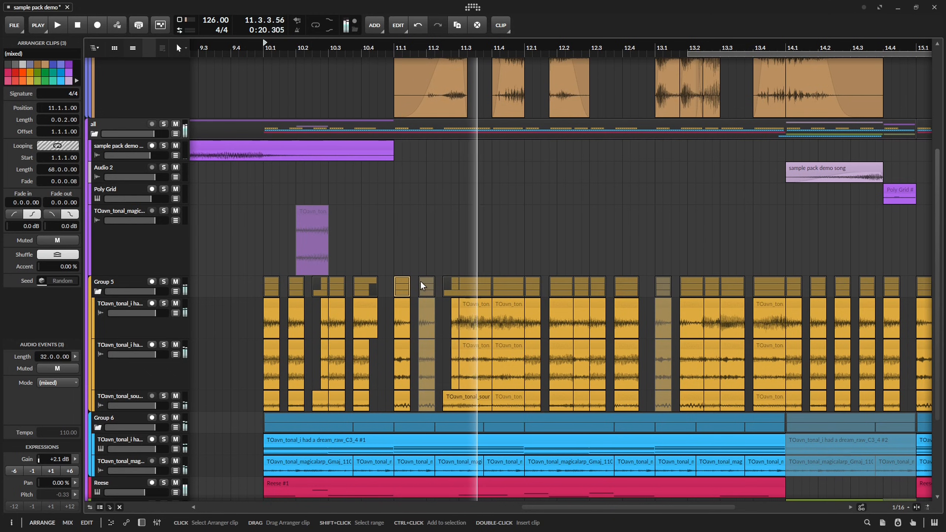
key("space")
Move the muted magicalarp clip from 10.2 to 11.1.4, unmute it, shorten it to two sixteenths, and audition it.
left_click(421, 281)
left_click_drag(325, 219, 522, 215)
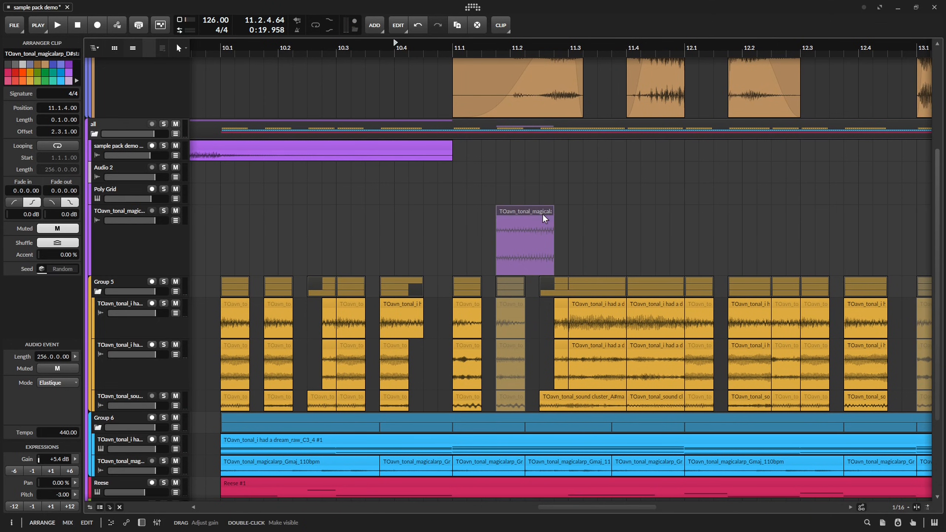
key("space")
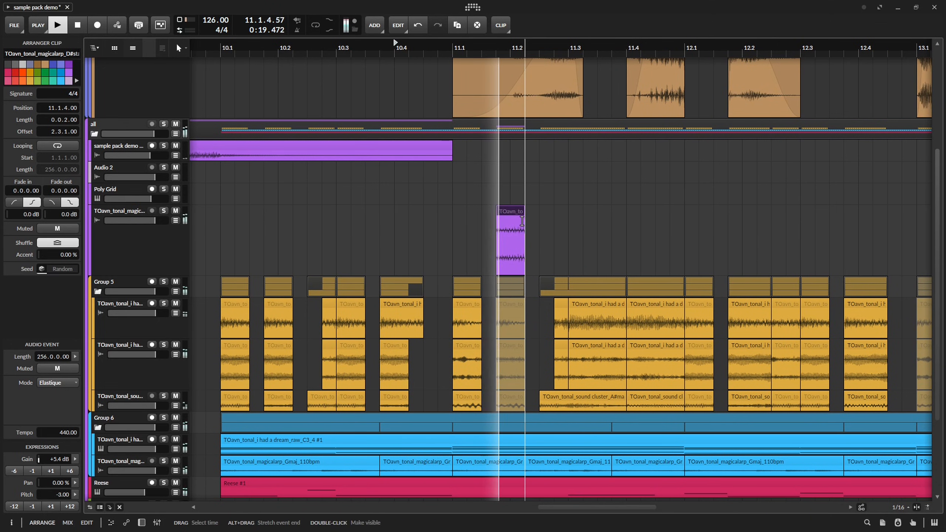
key("space")
key("space")
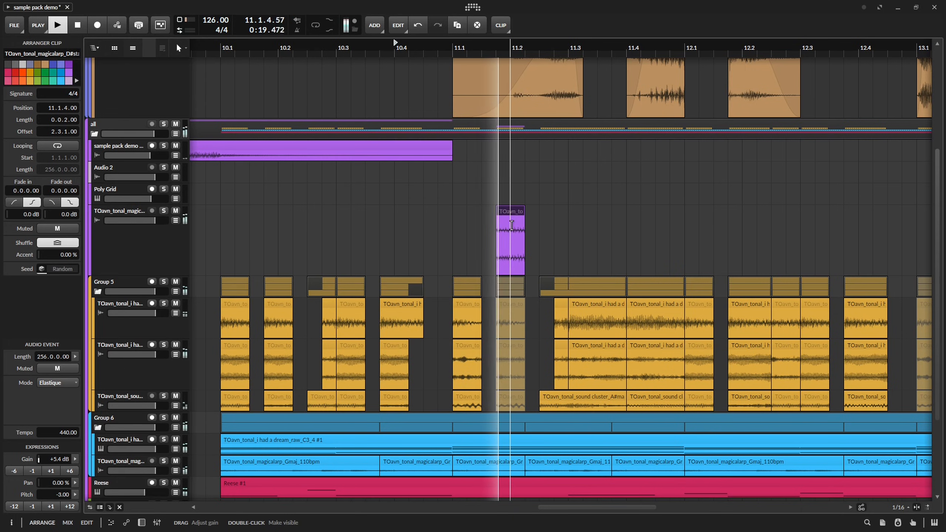
left_click_drag(516, 214, 406, 350)
scroll(454, 193, "down", 8)
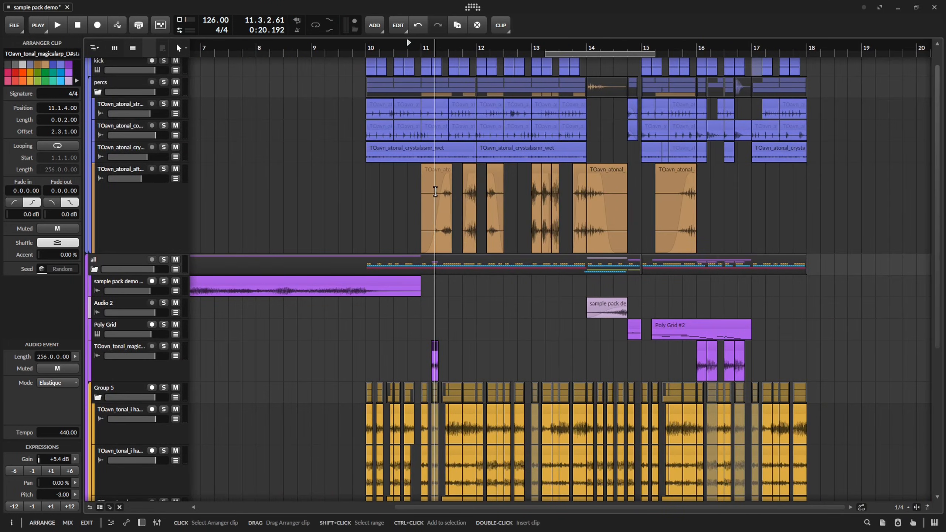
left_click_drag(436, 193, 440, 217)
left_click_drag(668, 334, 796, 225)
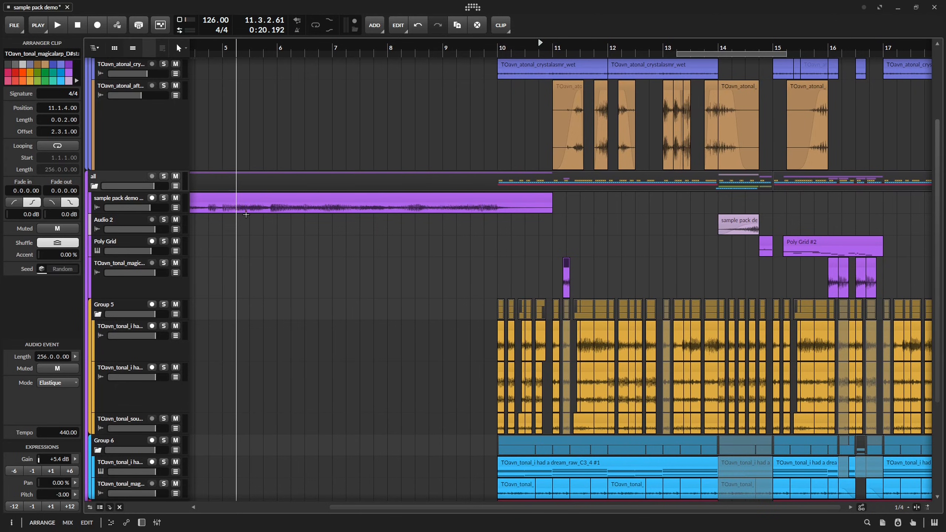
Copy the one-beat slice from 5.1 to 5.2 of the sample pack demo song clip to Audio 2 at 11.1.4 and audition it.
scroll(441, 242, "left", 4)
left_click_drag(371, 213, 384, 213)
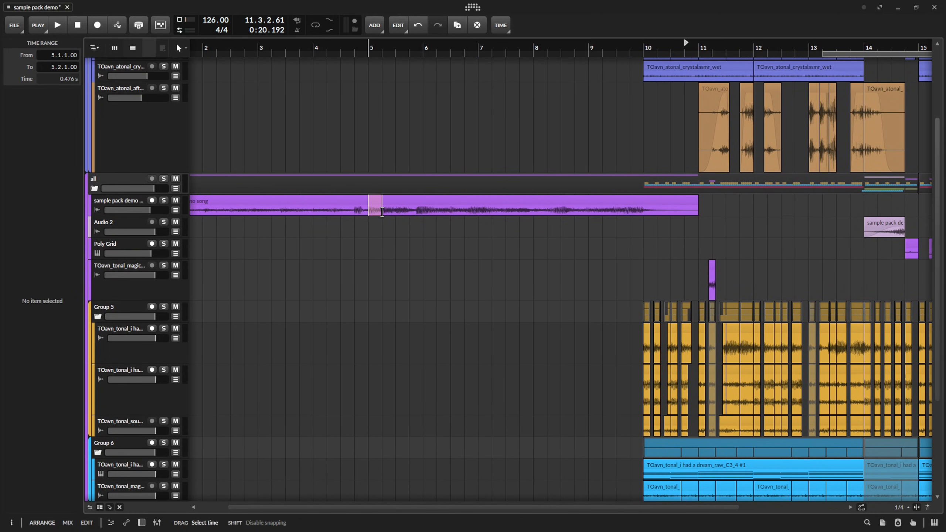
key("ctrl+e")
left_click(522, 221)
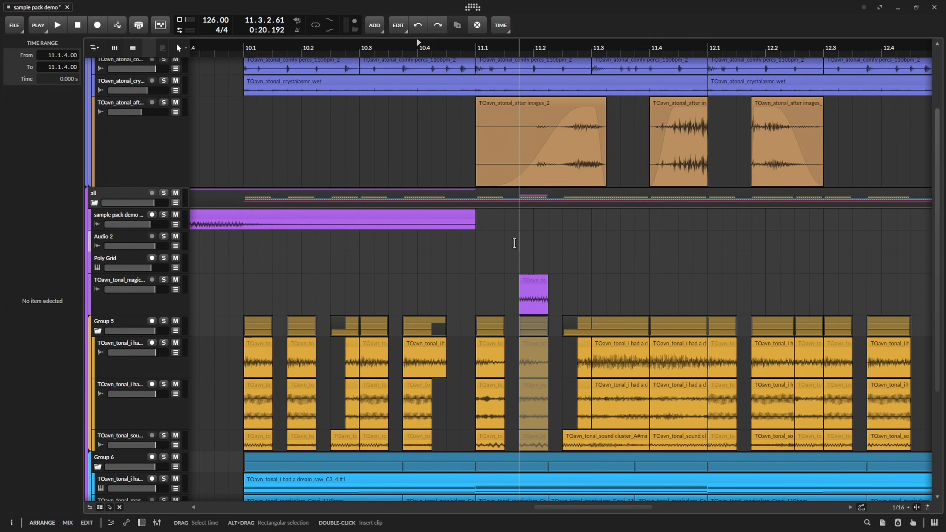
key("ctrl+v")
scroll(598, 244, "down", 6)
left_click_drag(640, 248, 502, 250)
scroll(410, 253, "up", 6)
key("space")
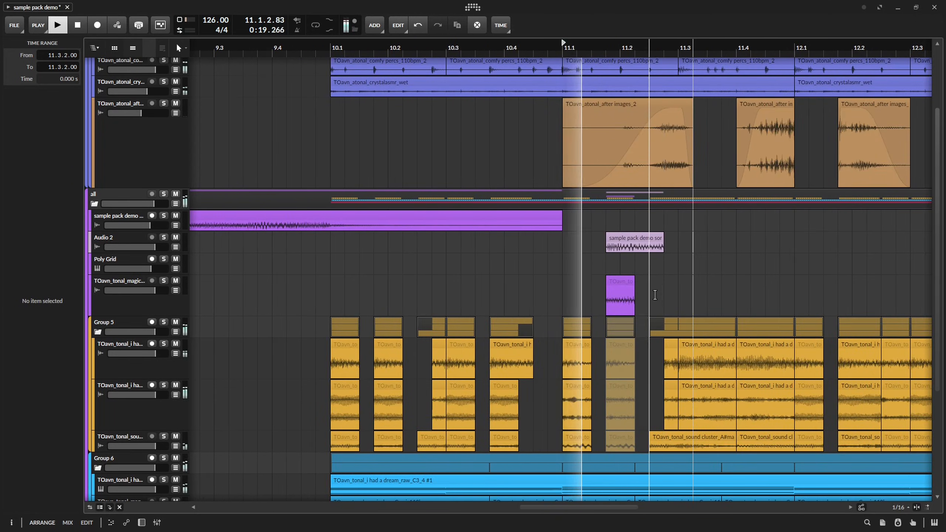
Shorten the pasted Audio 2 clip at 11.1.4 to two sixteenths and edit its audio content.
scroll(655, 295, "up", 5)
key("space")
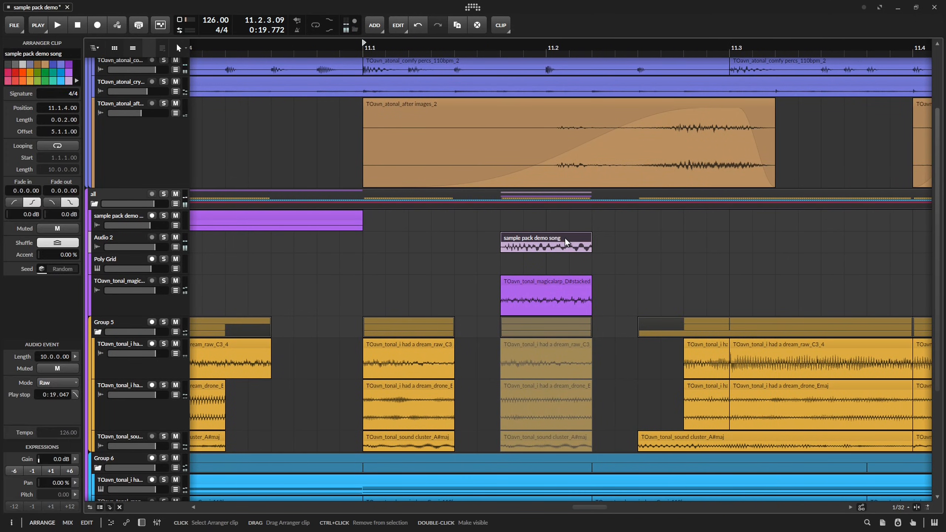
double_click(566, 241)
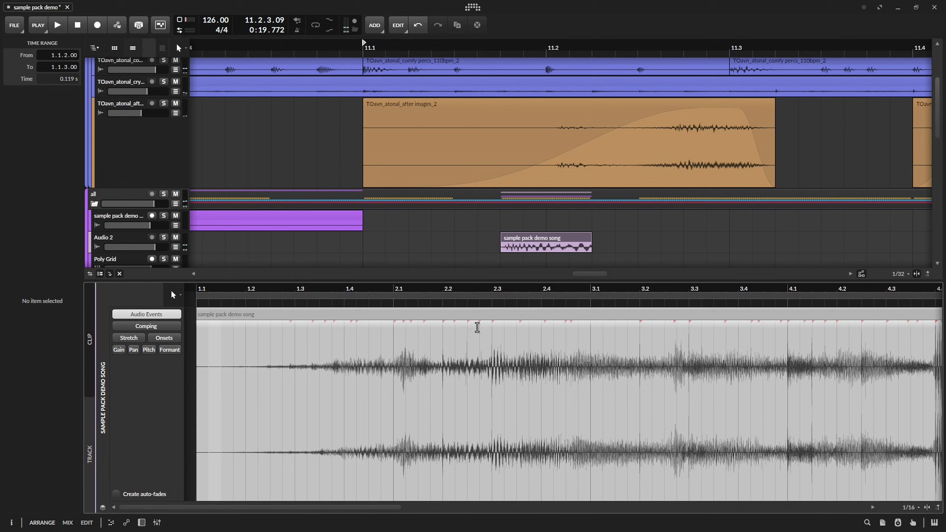
left_click(619, 317)
scroll(623, 317, "down", 5)
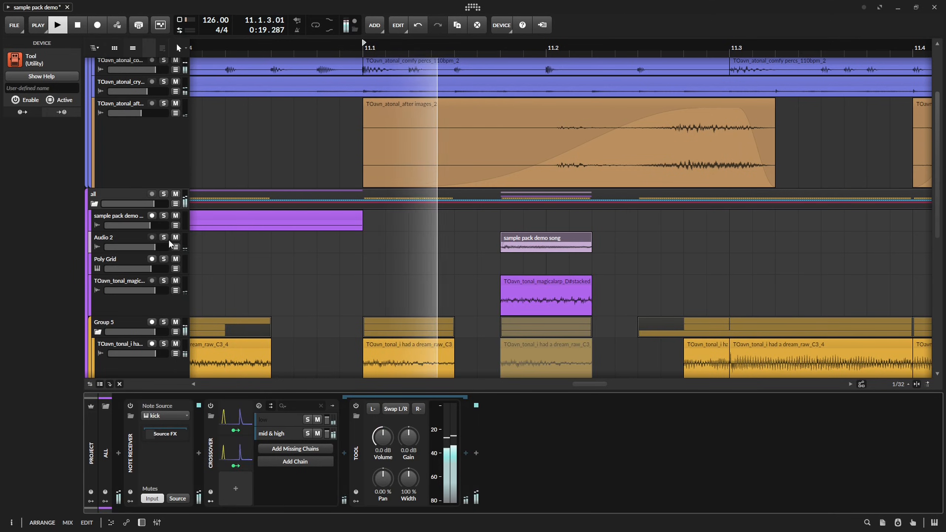
Select the Audio 2 track and insert a Delay+ in its empty device chain.
left_click(170, 244)
key("space")
scroll(521, 315, "right", 5)
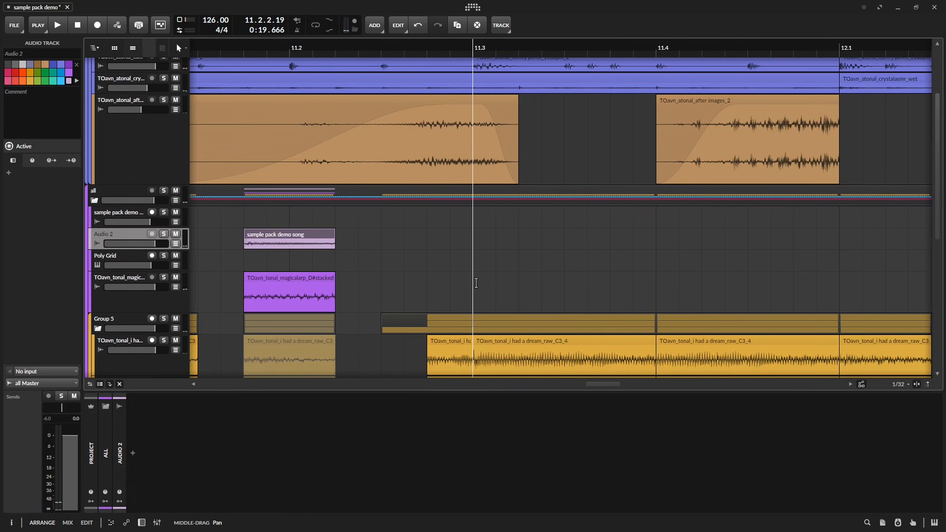
left_click(132, 453)
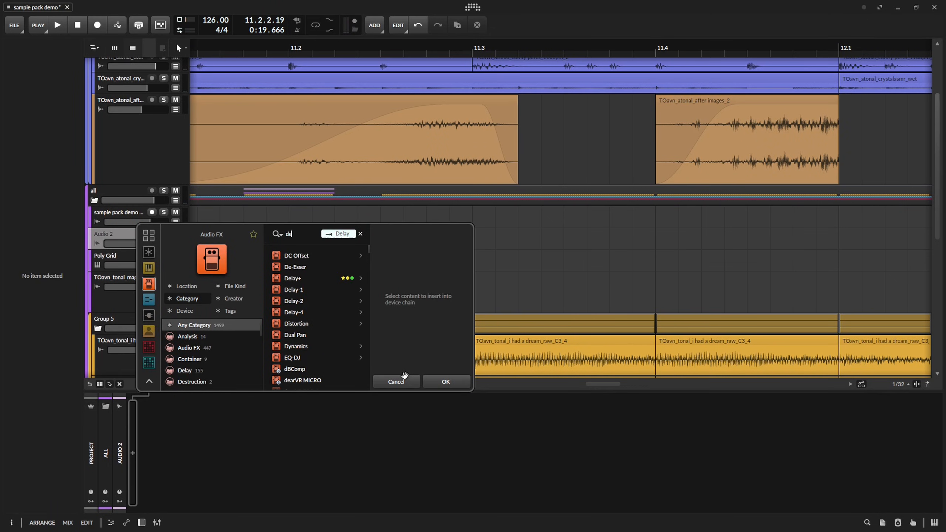
key("Down")
key("Return")
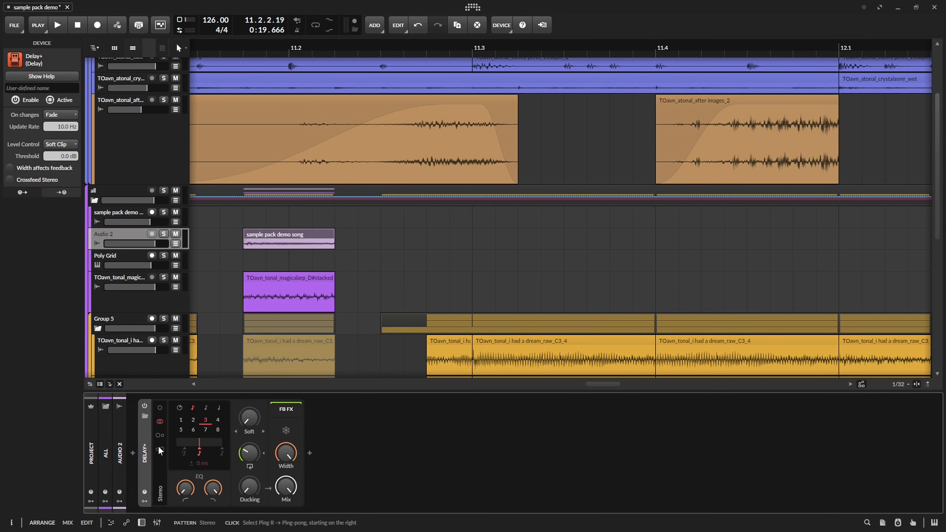
Wrap the Delay+ in an FX Layer with a second empty layer, and insert the v0lume preset before the delay.
left_click(194, 421)
key("Escape")
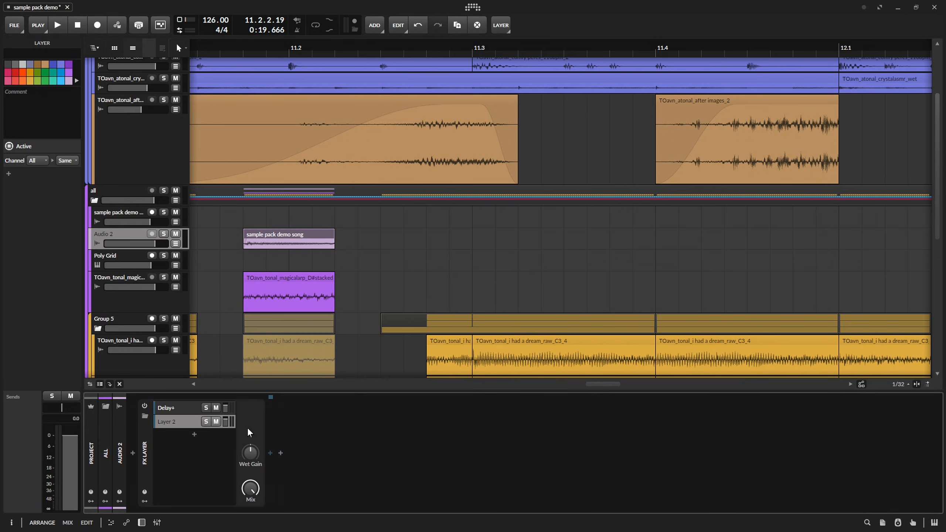
left_click(271, 451)
type("v0")
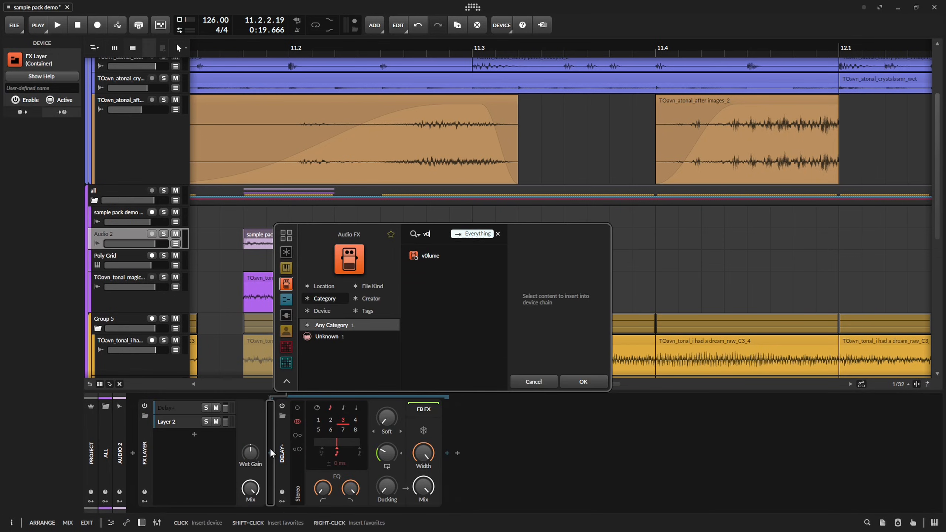
key("Down")
key("Return")
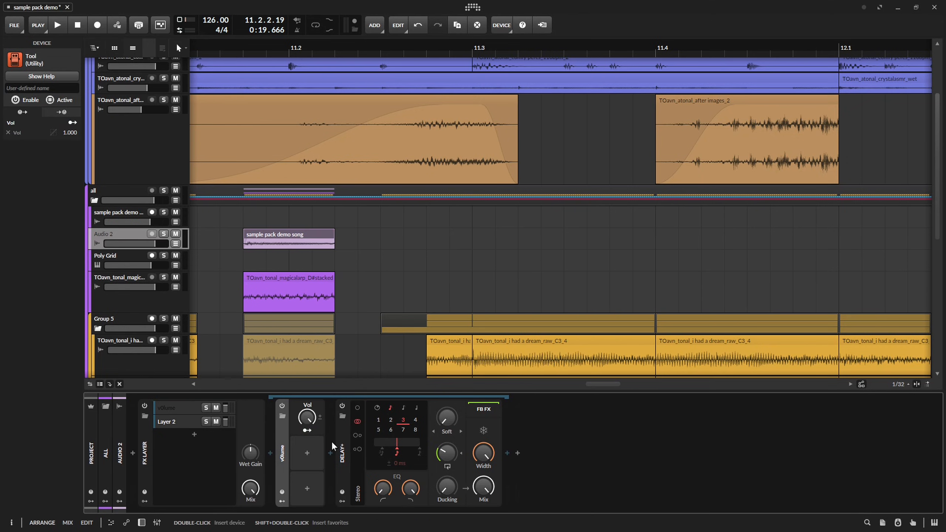
Set the Delay+ to Space blur with a 0.00 ms delay time and raise its feedback.
left_click(449, 433)
left_click(452, 475)
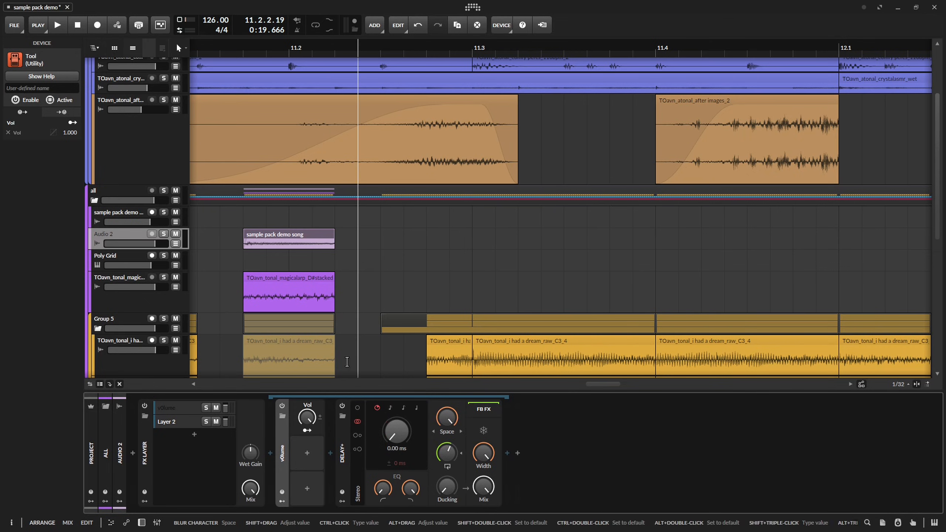
Automate the v0lume level to jump from 0 to 100% at 11.1.4 and fall to 0% at 11.2.1.76, and audition it.
left_click_drag(307, 416, 307, 406)
key("a")
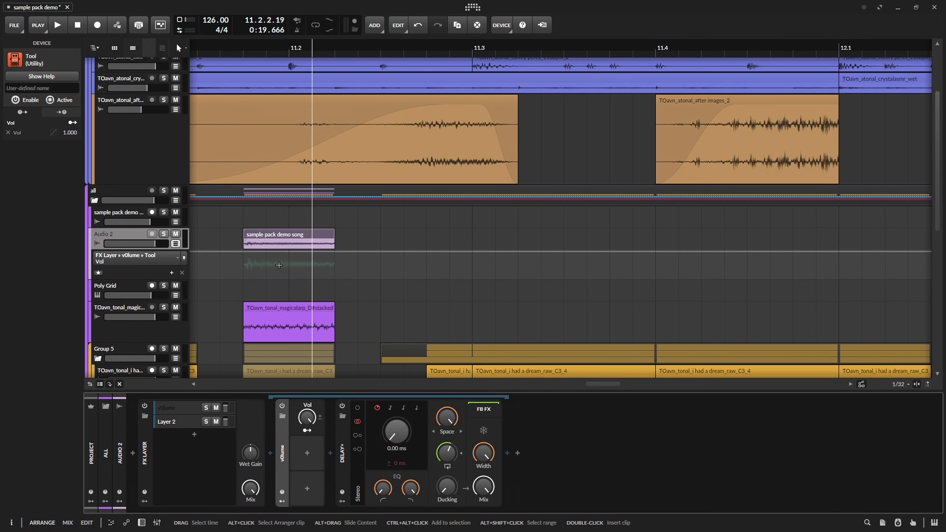
left_click(242, 253)
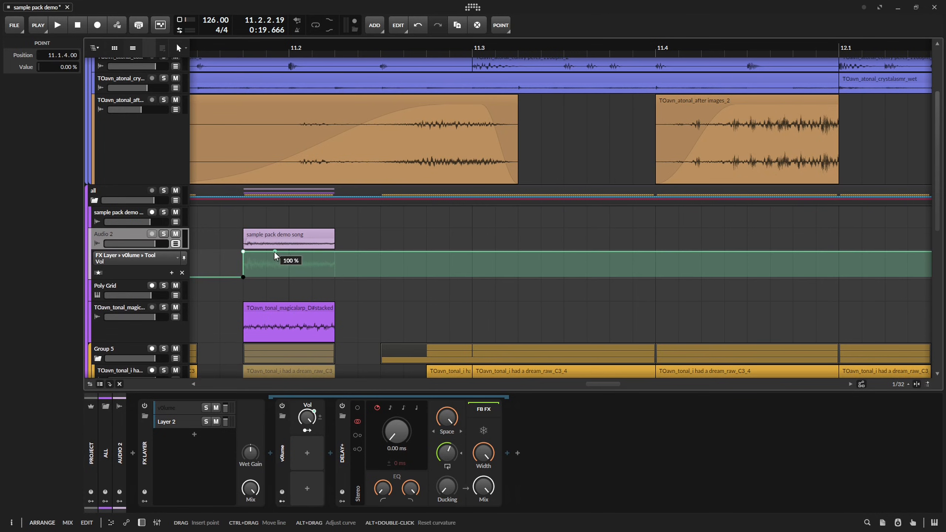
left_click_drag(280, 253, 327, 277)
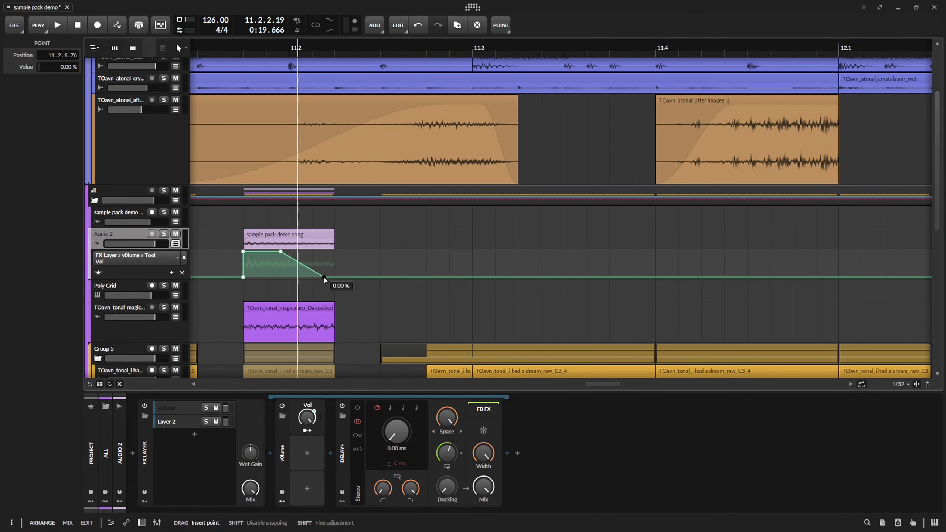
scroll(426, 217, "down", 4)
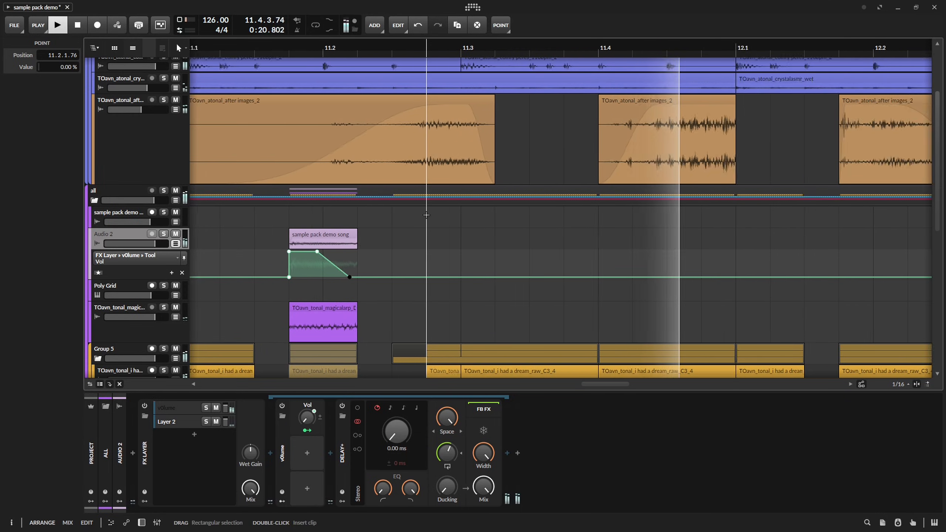
key("space")
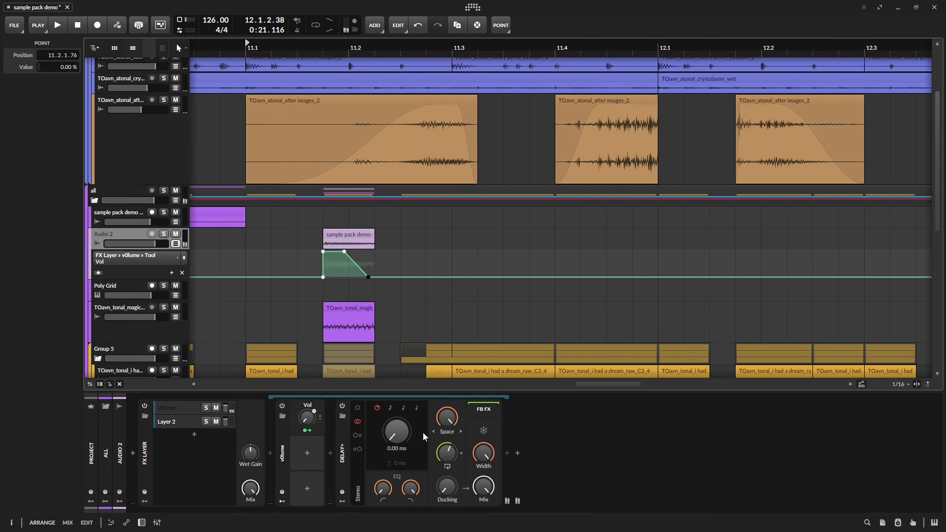
Fine-tune the Delay+ feedback on Audio 2 and audition the fill from 11.1.
left_click_drag(446, 453, 448, 447)
key("space")
key("space")
key("space")
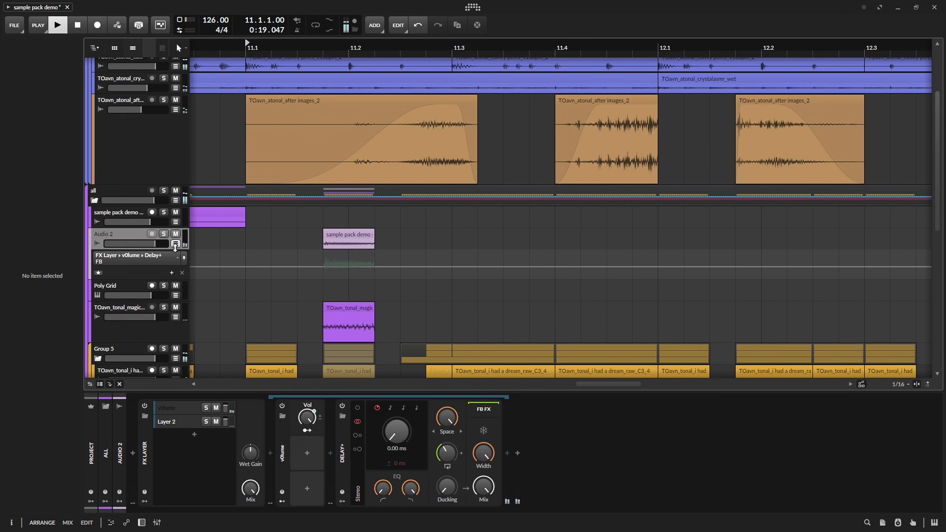
Save the project and insert the AMP MOD preset after the FX Layer on Audio 2.
double_click(522, 460)
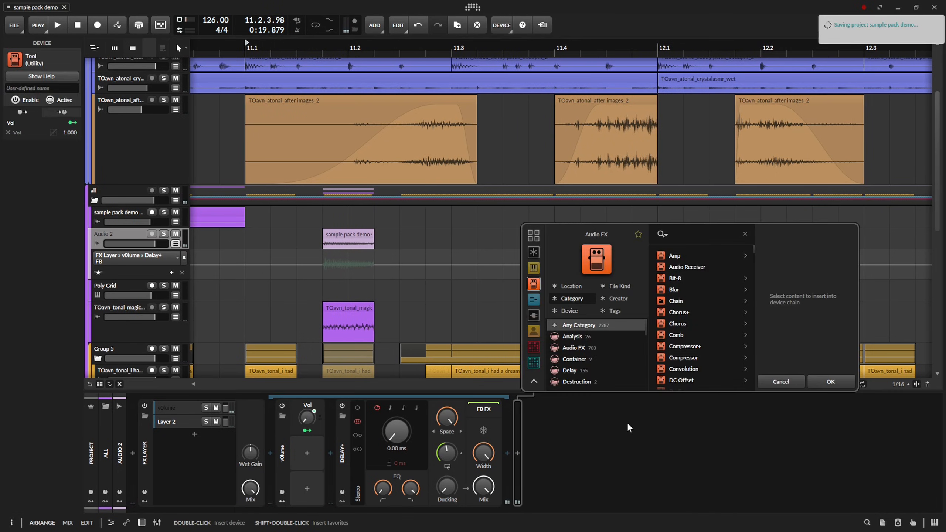
type("amp")
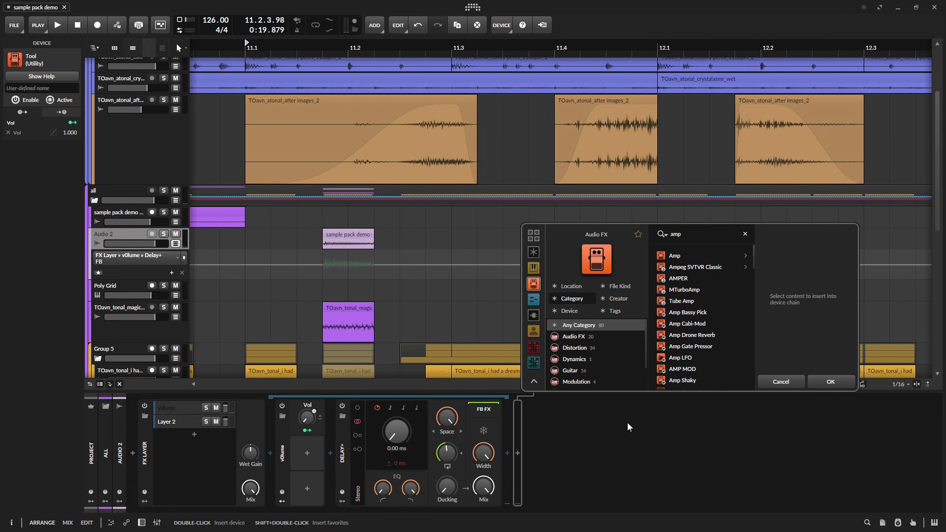
double_click(682, 369)
Reshape AMP MOD's Curves into a ramp falling from 100% at the start, audition it, and change its timebase note value.
left_click(568, 417)
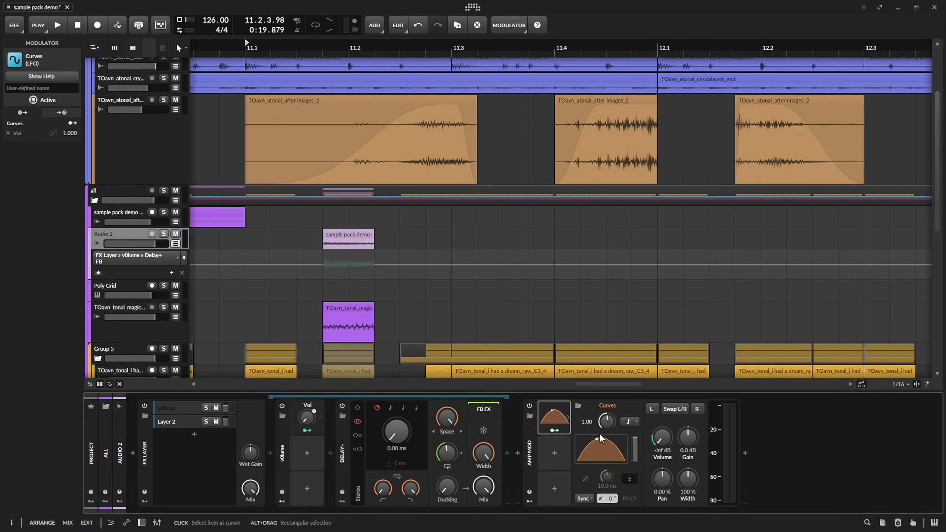
left_click(590, 447)
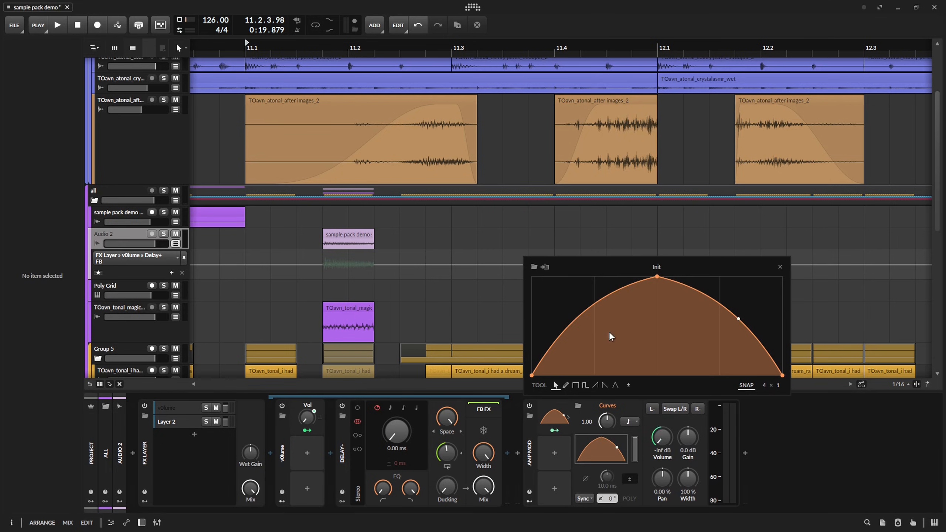
left_click_drag(659, 279, 548, 280)
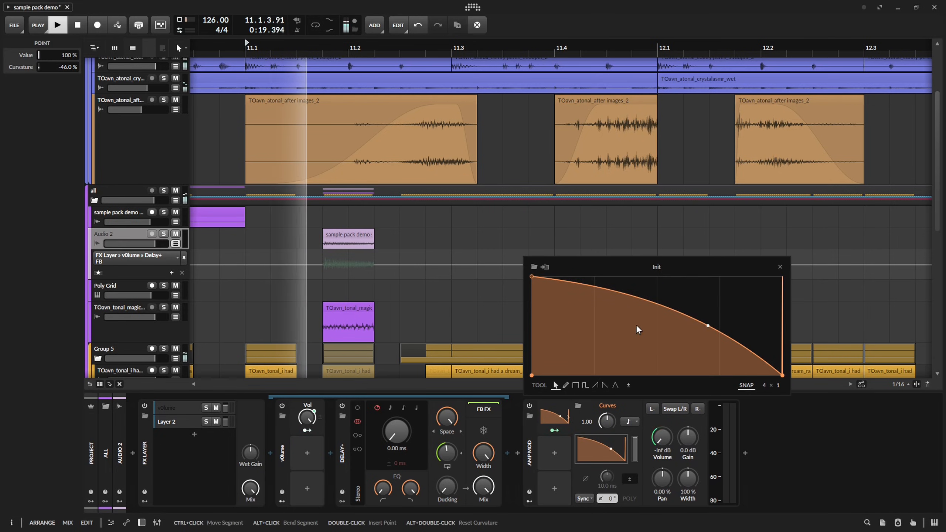
left_click(630, 421)
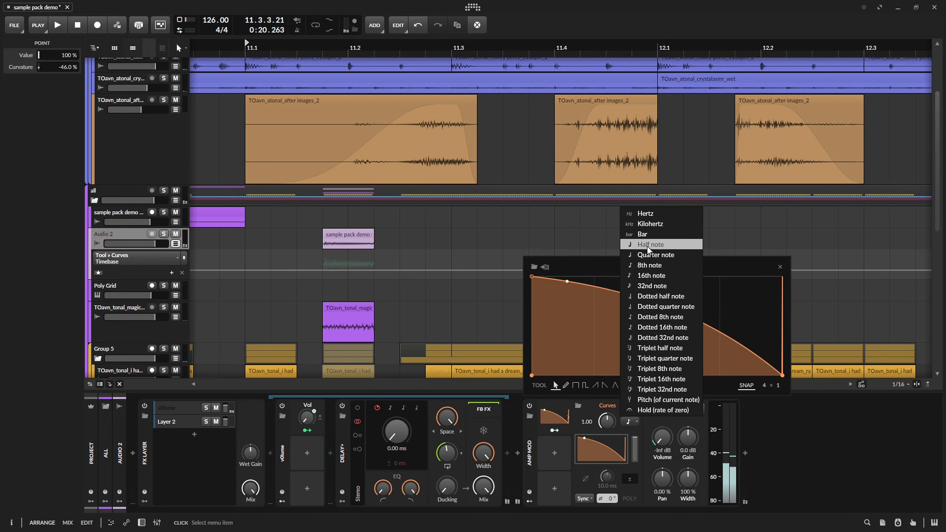
left_click(664, 318)
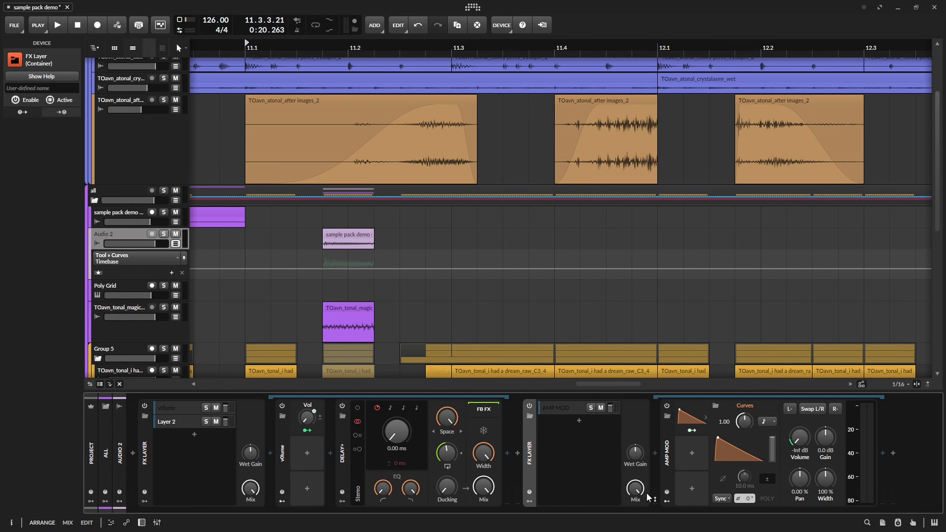
Wrap AMP MOD in an FX Layer, automate its Mix from 0% at the clip's end to 100% at 11.3.1, and audition it.
left_click(478, 252)
left_click_drag(375, 251, 374, 277)
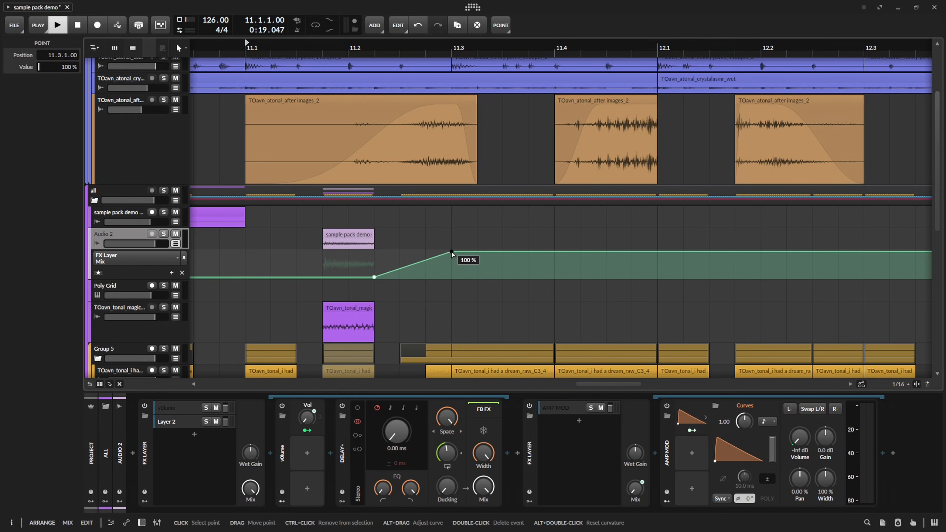
key("space")
Move the 100% point of the Mix automation to 11.4.1 and audition the passage.
key("space")
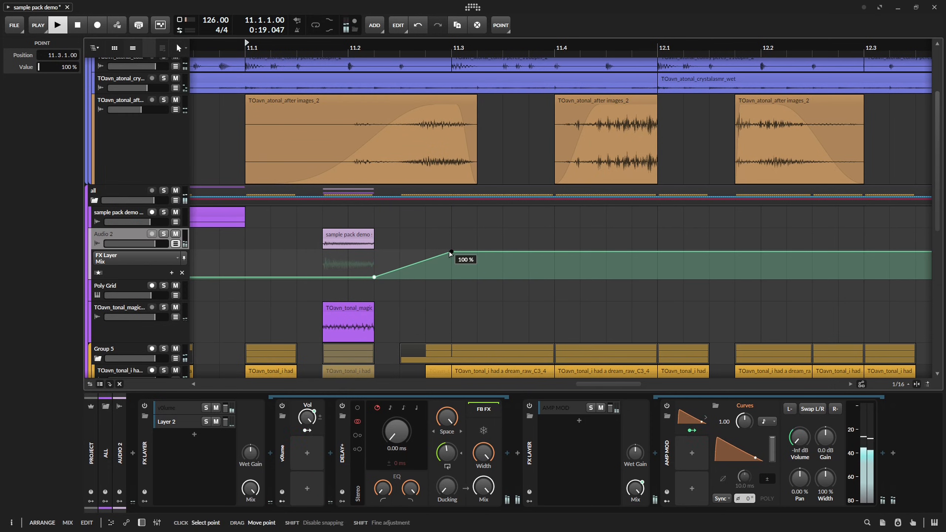
left_click_drag(449, 252, 555, 253)
key("space")
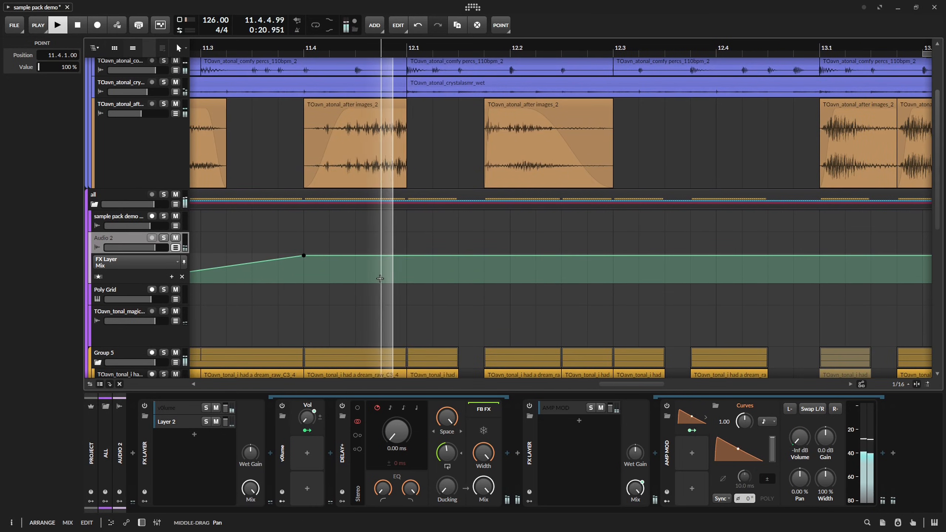
scroll(608, 262, "down", 5)
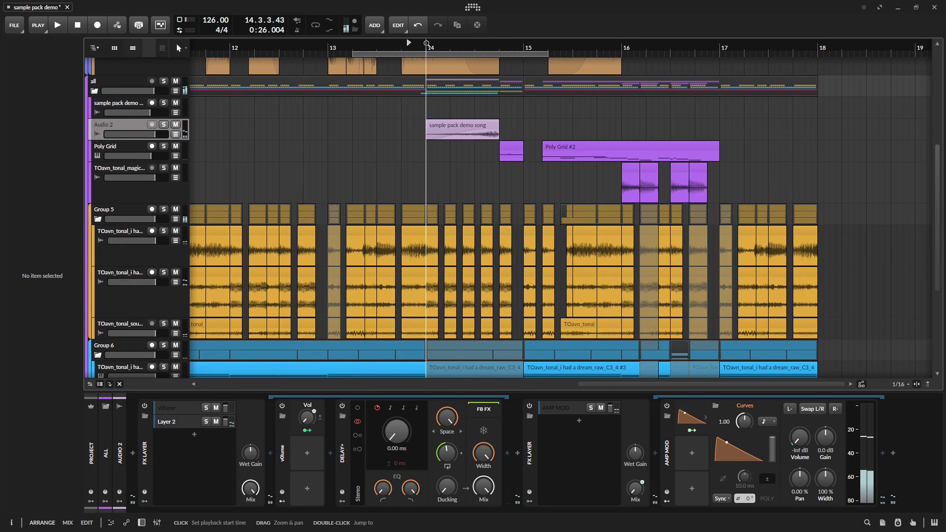
Solo Group 5, play it from bar 14, and show its device chain.
left_click(165, 211)
key("space")
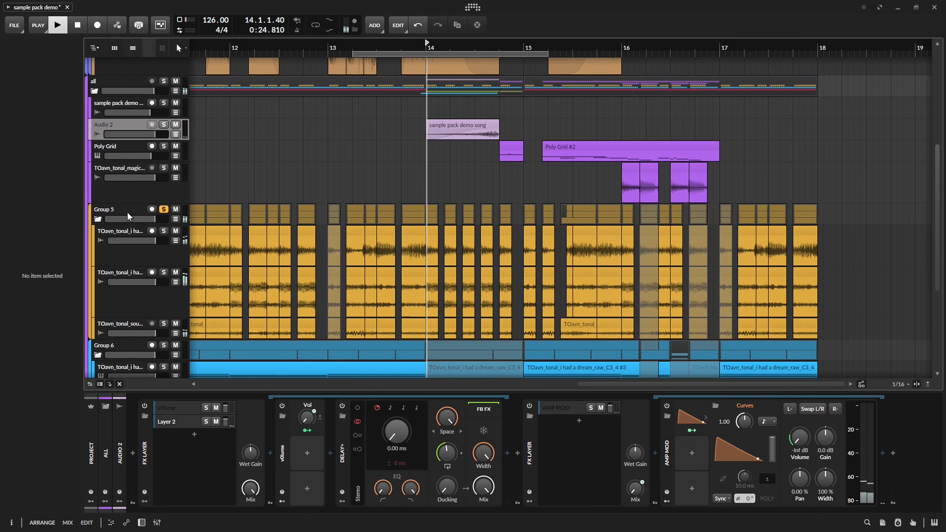
double_click(127, 212)
key("space")
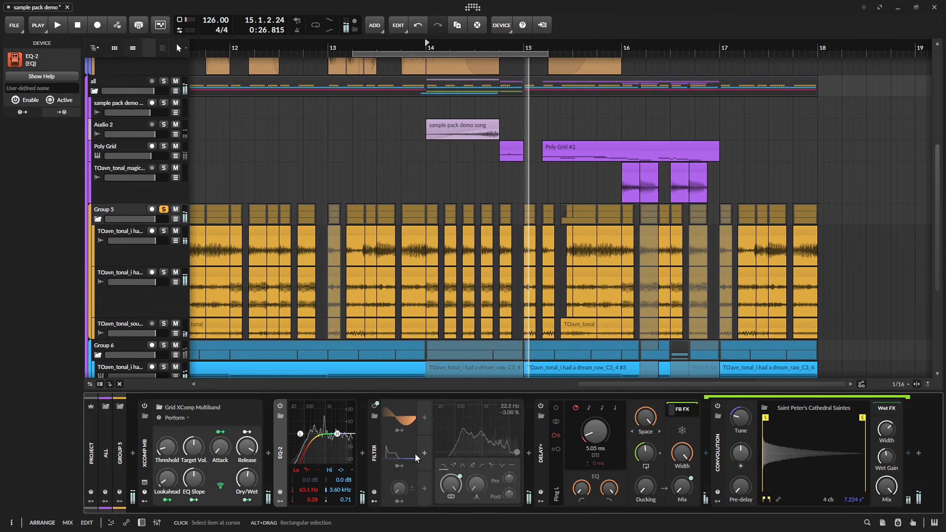
Switch Group 5's Filter to a band-pass mode and adjust its resonance while auditioning from bar 14.
key("space")
left_click(462, 465)
key("space")
key("space")
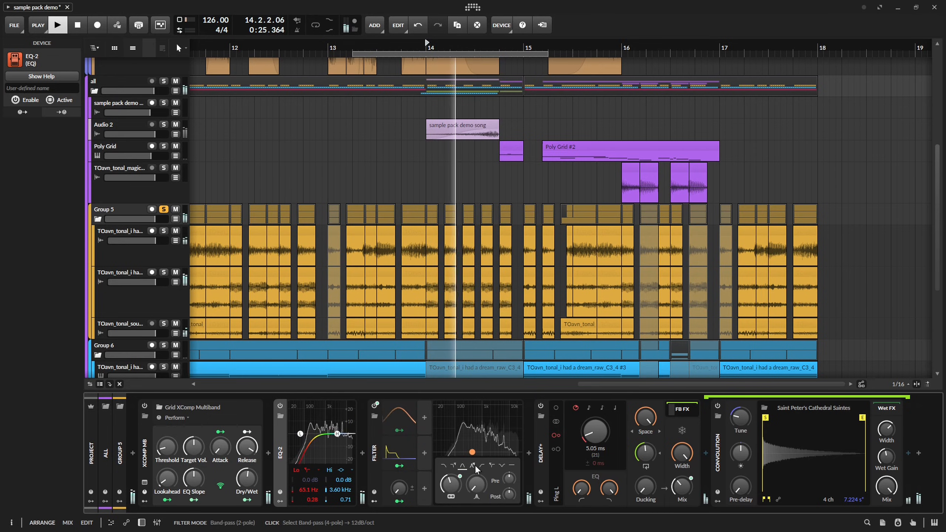
left_click_drag(476, 483, 476, 481)
key("space")
key("space")
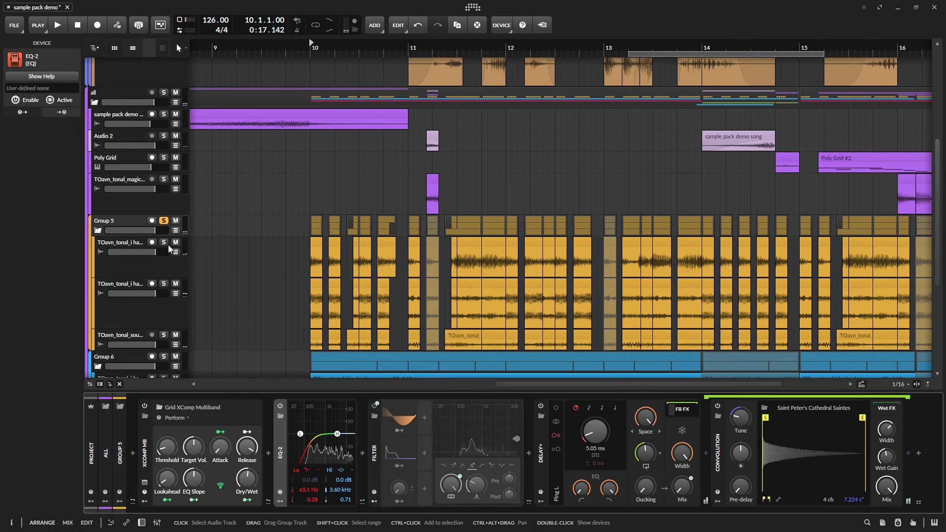
Unsolo Group 5 and play the full mix from bar 10 through the fill at 11.1.4.
key("space")
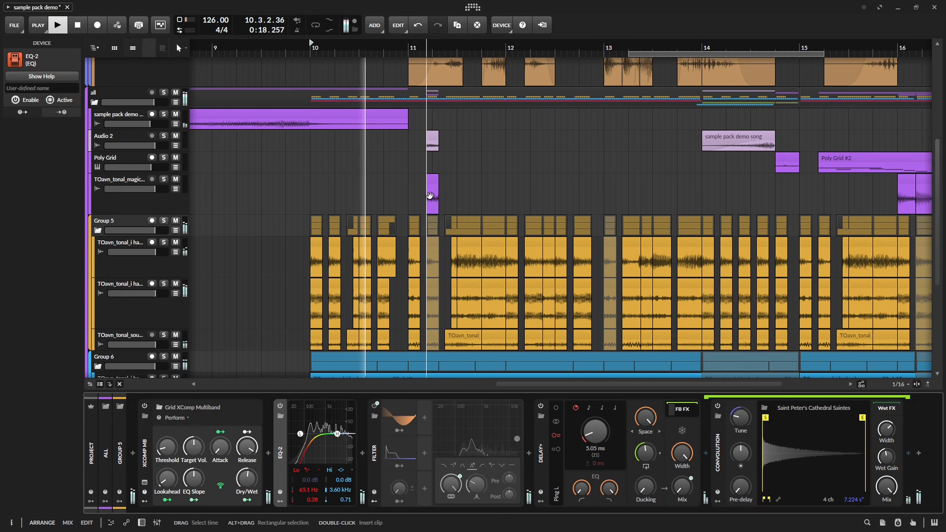
left_click_drag(430, 196, 426, 225)
scroll(420, 225, "up", 5)
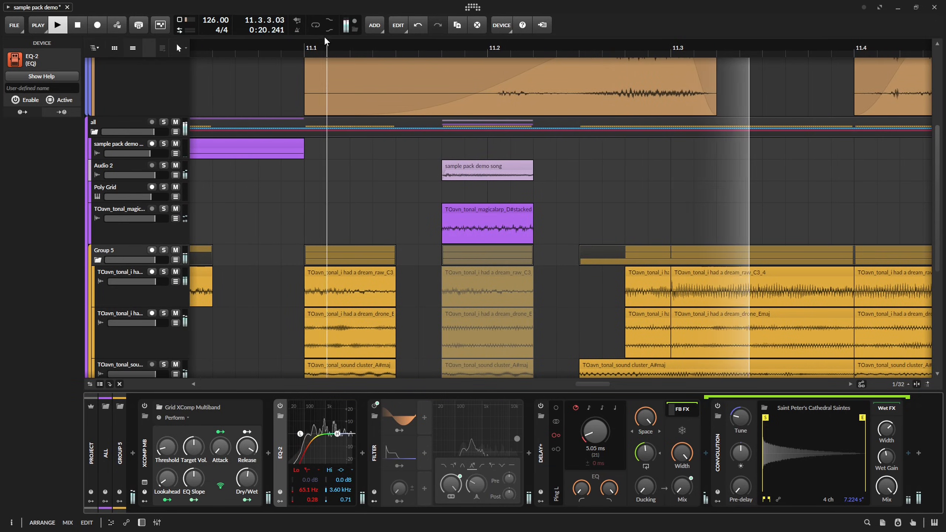
Solo the upper Audio 2 track, play it from 11.1, and show its device chain.
key("space")
left_click(305, 42)
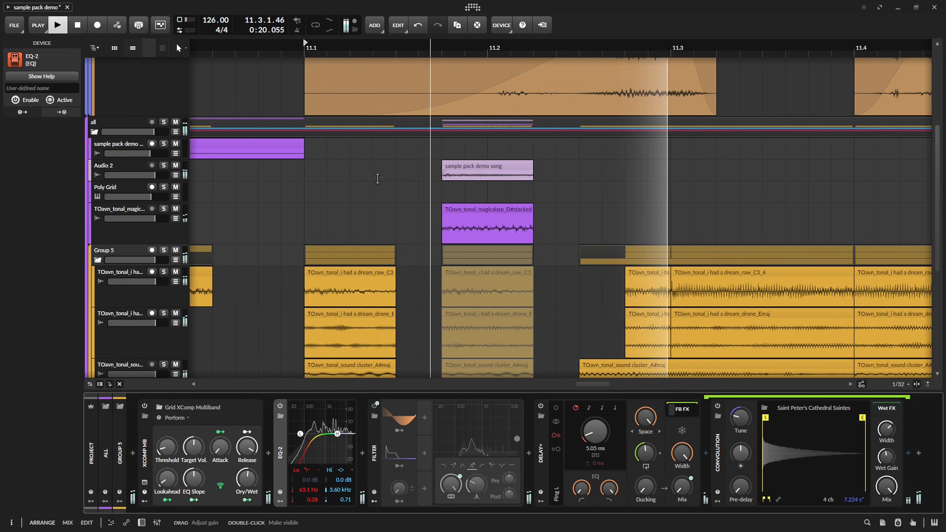
key("space")
key("space")
left_click(162, 165)
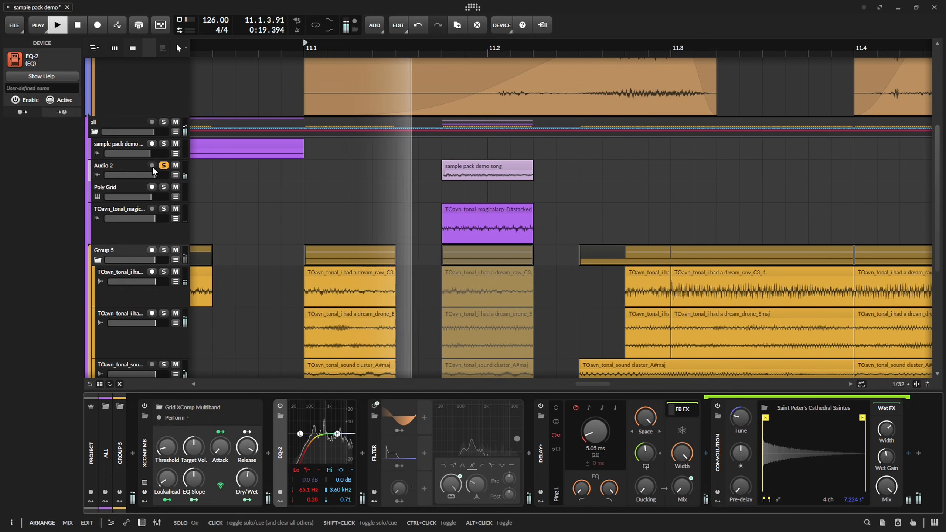
left_click(138, 166)
key("space")
Set the Delay+ feedback to 83.9 % and its low cut frequency to about 312 Hz while auditioning from 11.1.
left_click_drag(447, 453, 447, 451)
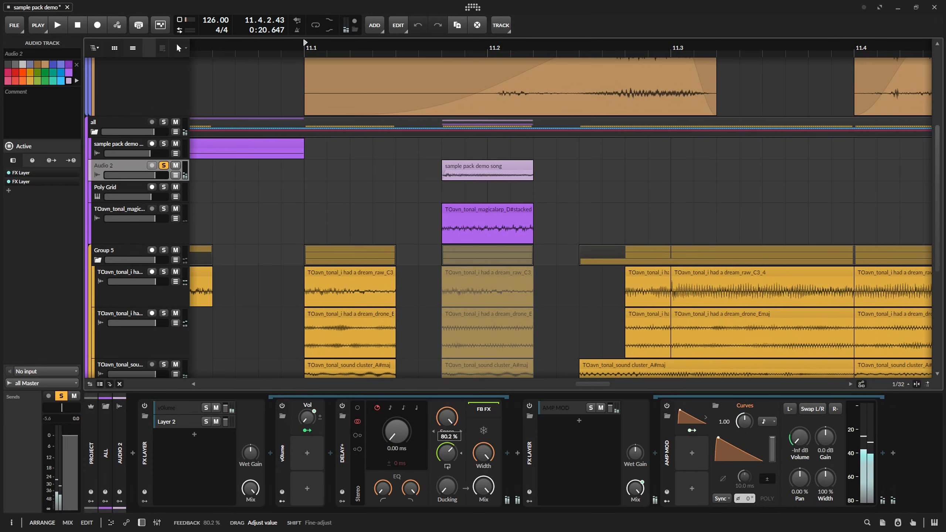
key("space")
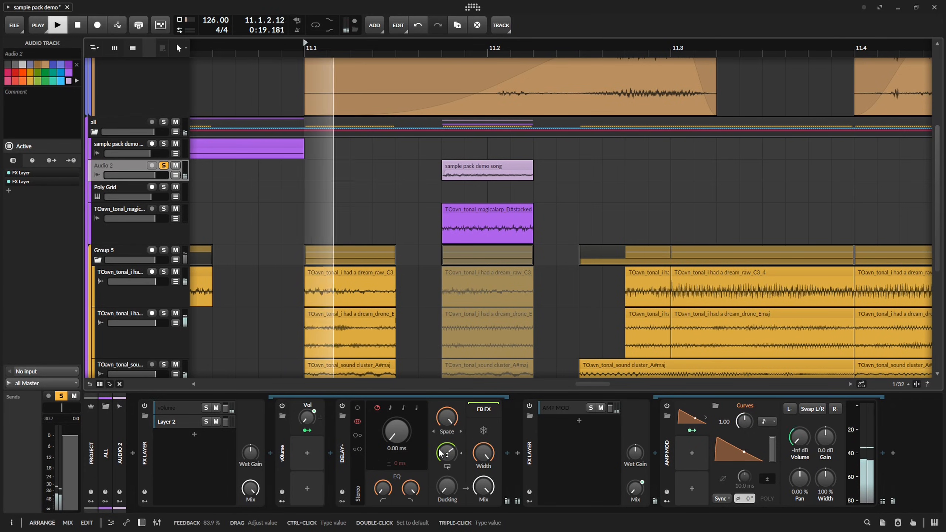
key("space")
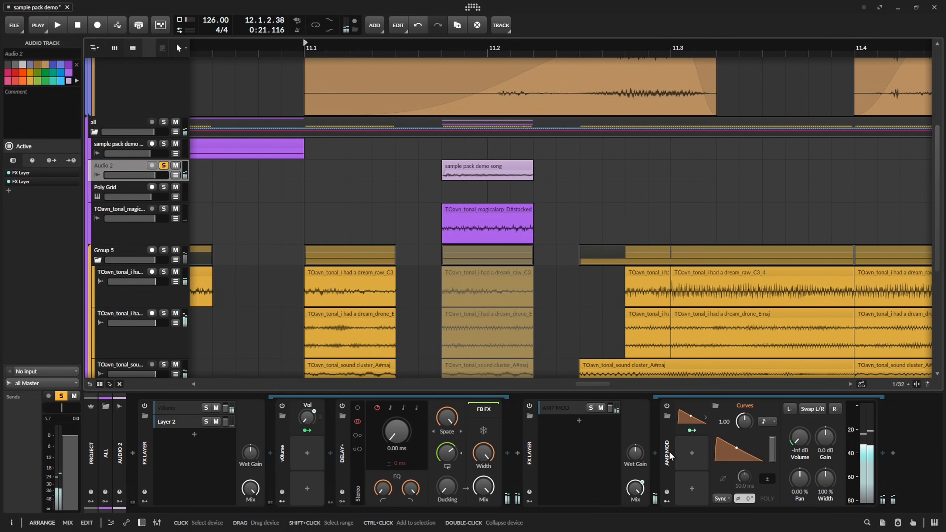
left_click(508, 453)
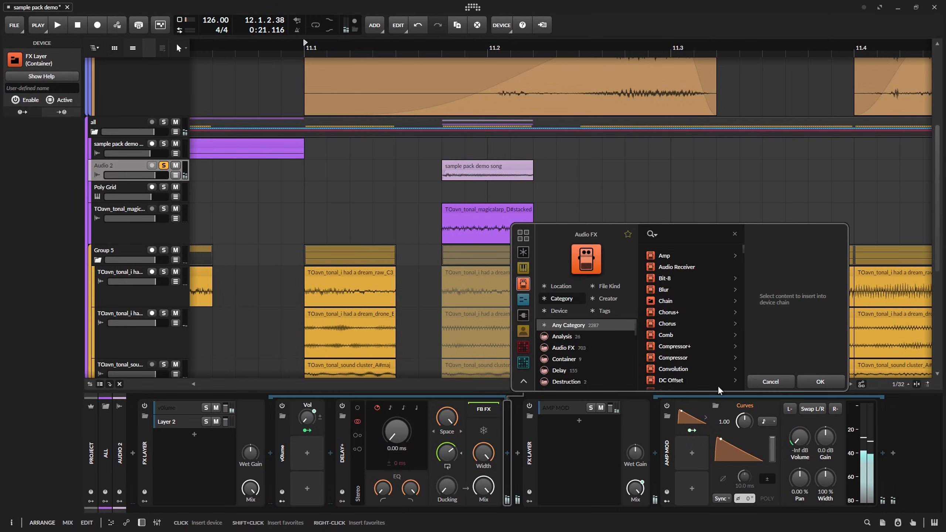
key("Escape")
key("space")
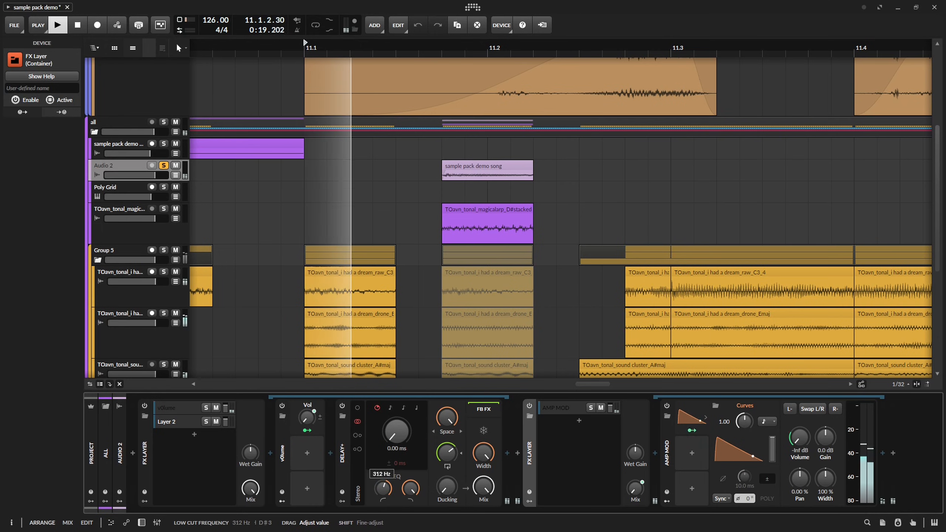
Open Audio 2's clip at 11.1.4 for detailed editing and move its audio event to start at 2.1.1.00 while auditioning.
key("e")
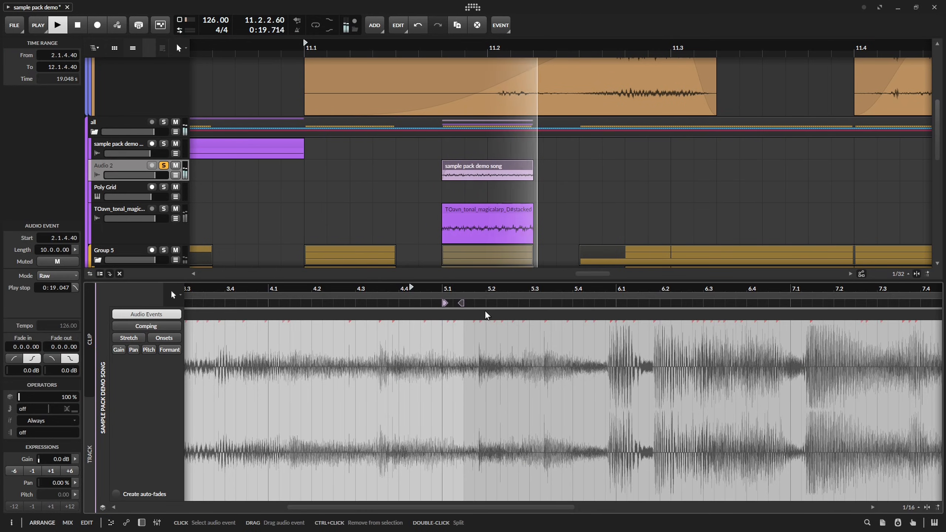
key("space")
left_click_drag(484, 312, 447, 317)
key("space")
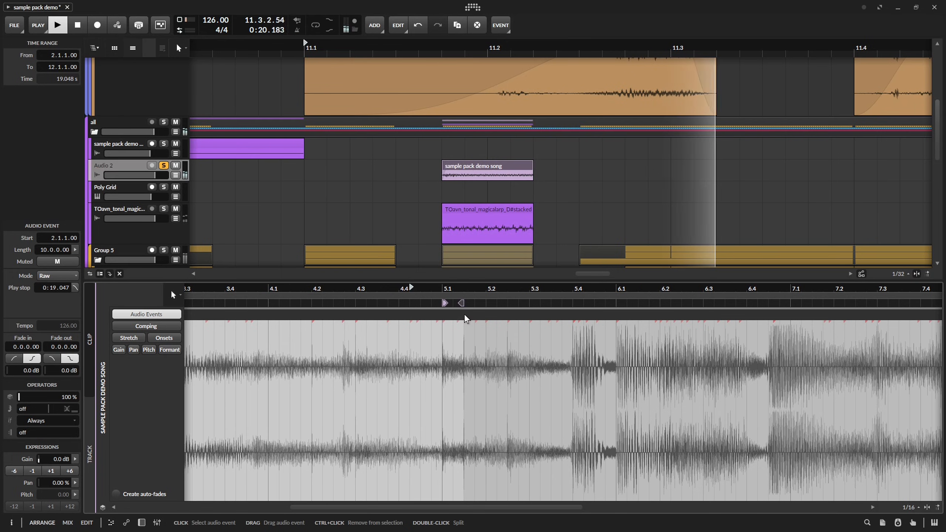
key("space")
Unsolo Audio 2 and play the full mix from bar 10 into the fill at 11.1.4.
left_click(163, 165)
scroll(328, 168, "down", 8)
left_click_drag(455, 165, 610, 166)
key("d")
scroll(510, 209, "up", 4)
left_click(525, 209)
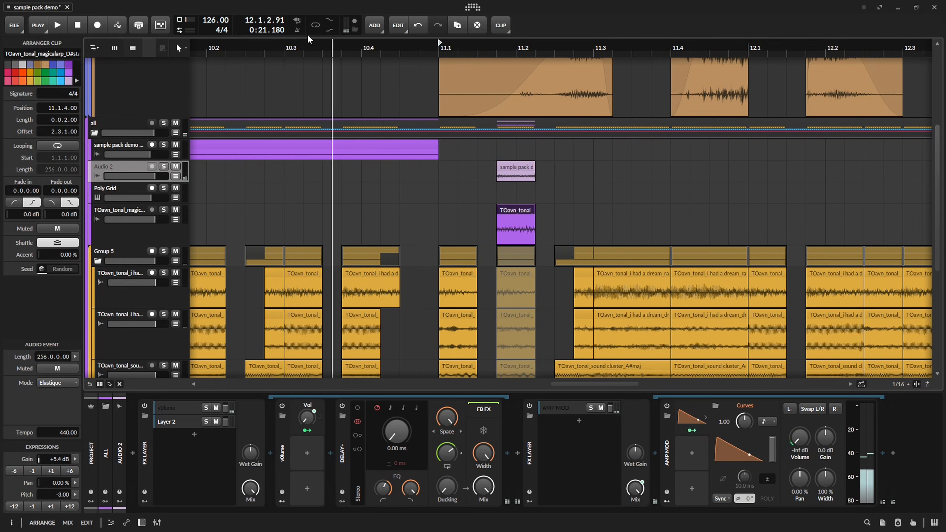
left_click(257, 46)
key("space")
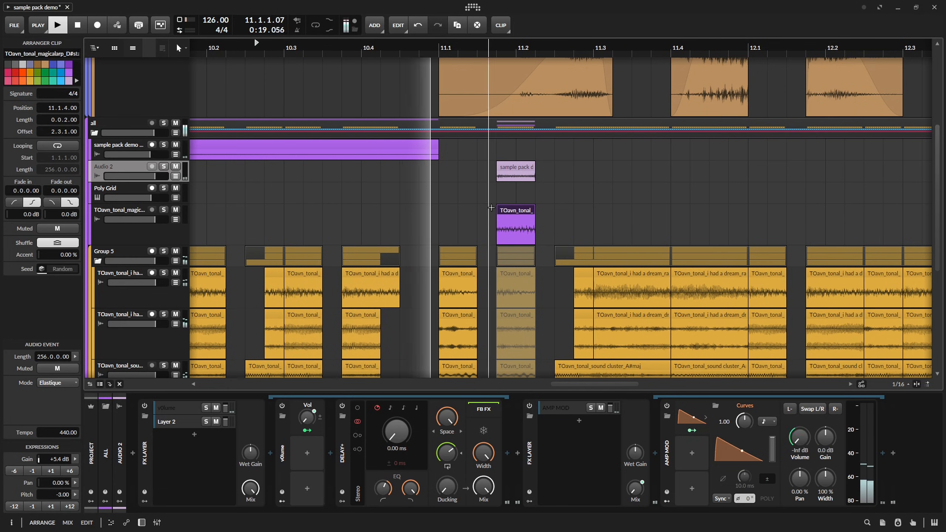
key("space")
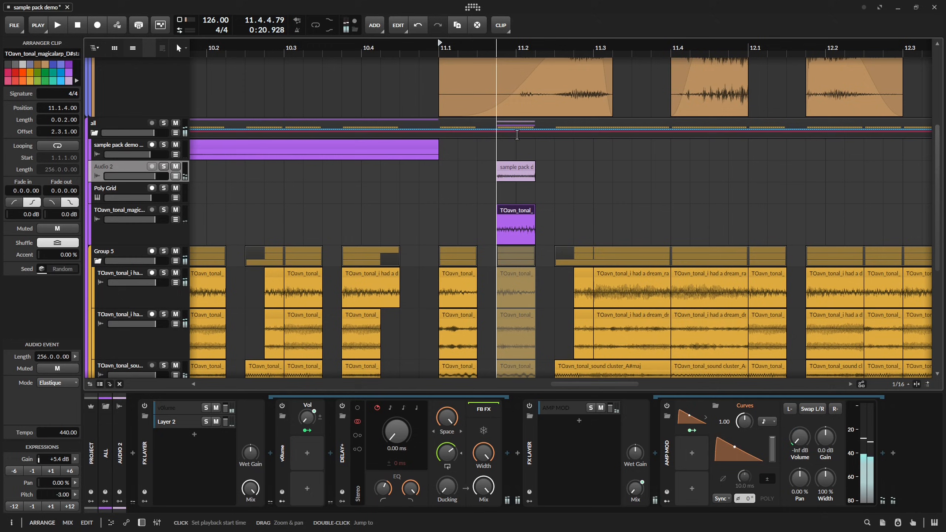
Slide the audio event further inside Audio 2's clip at 11.1.4 and audition it in the mix.
double_click(516, 172)
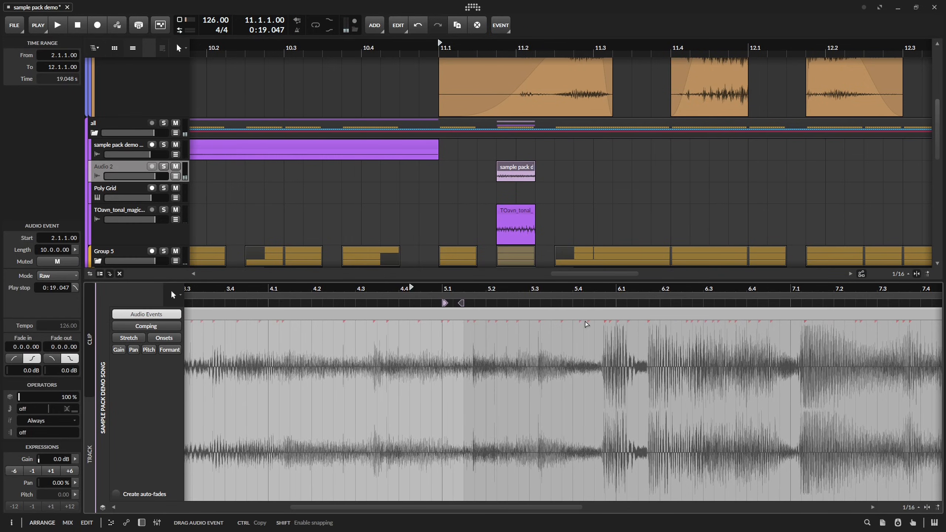
key("space")
left_click_drag(507, 177, 507, 176)
key("d")
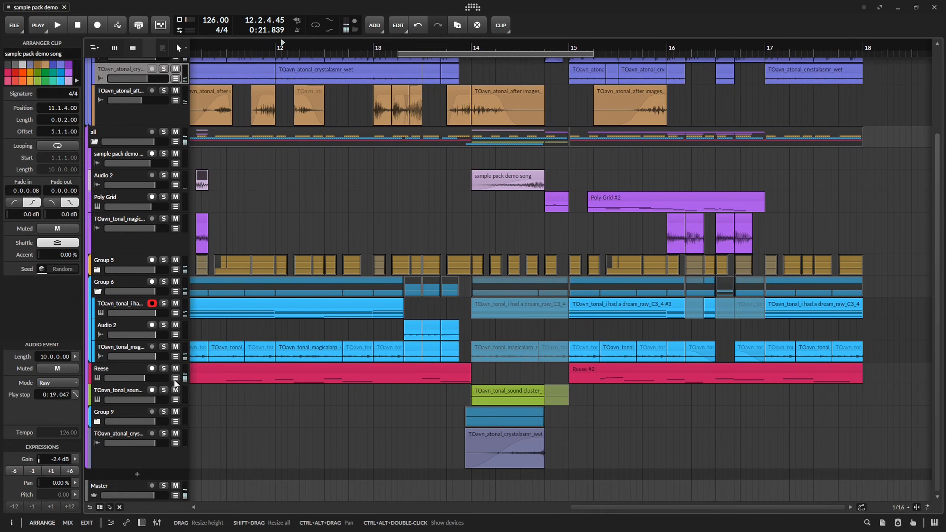
Delete the dip point at 14.1 from the Reese track's Tool Vol automation.
key("a")
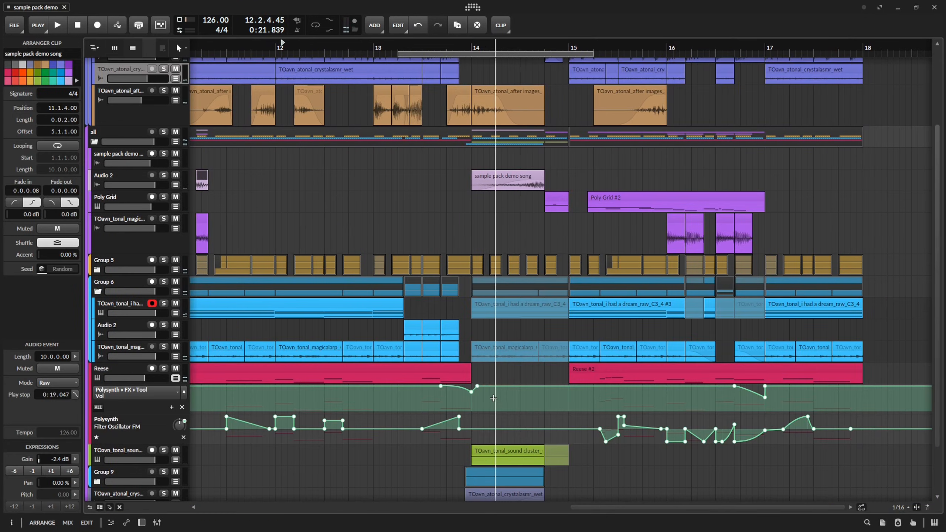
scroll(456, 261, "down", 2)
left_click(456, 338)
double_click(457, 338)
Add a low-cut as band 2 of the Reese's EQ+ at 22.9 Hz and bring up its frequency automation.
double_click(141, 319)
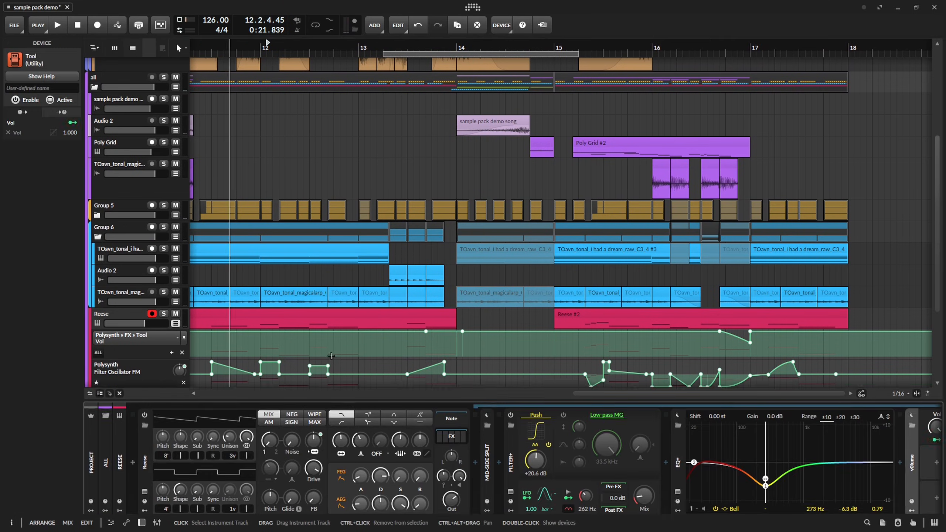
left_click(695, 454)
left_click(427, 356)
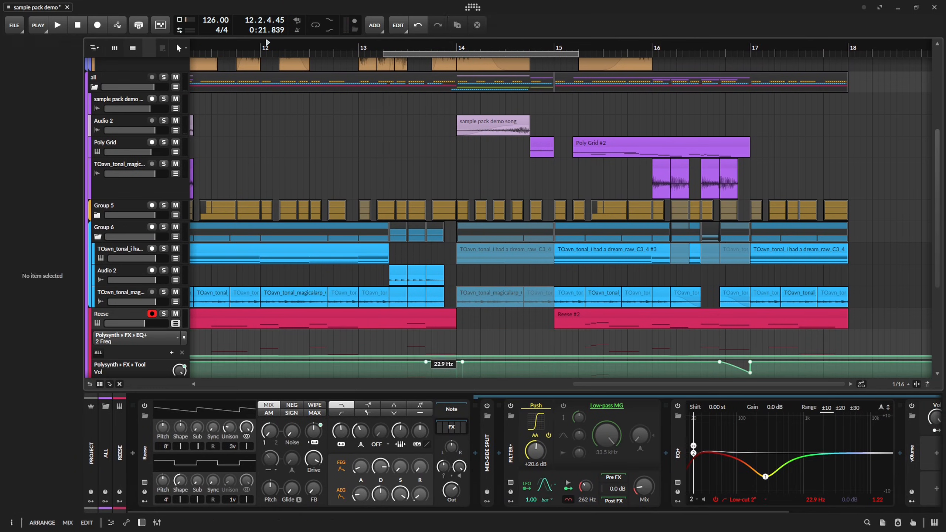
Shape the low-cut frequency automation as a curved rise from 13.3.4 to 417 Hz at 14.1.1.00, and audition it.
scroll(457, 357, "up", 5)
left_click_drag(457, 357, 481, 357)
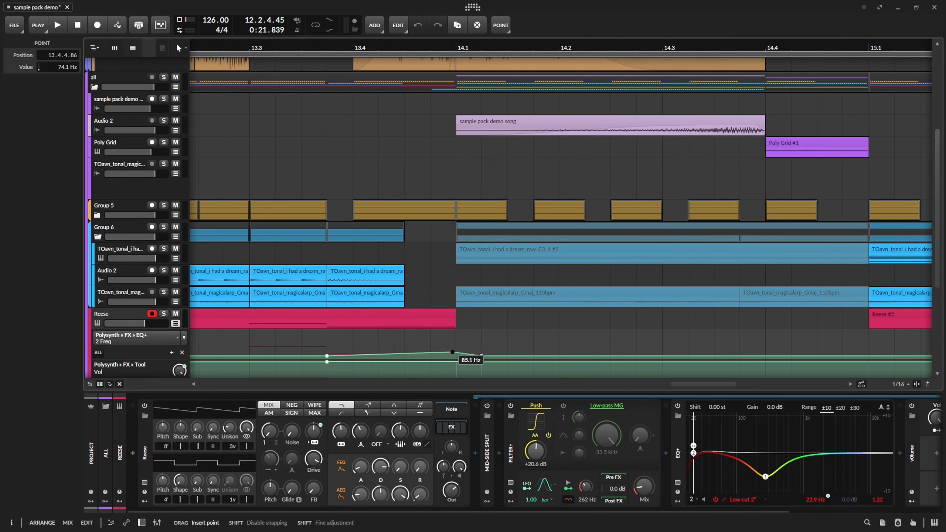
scroll(410, 217, "down", 5)
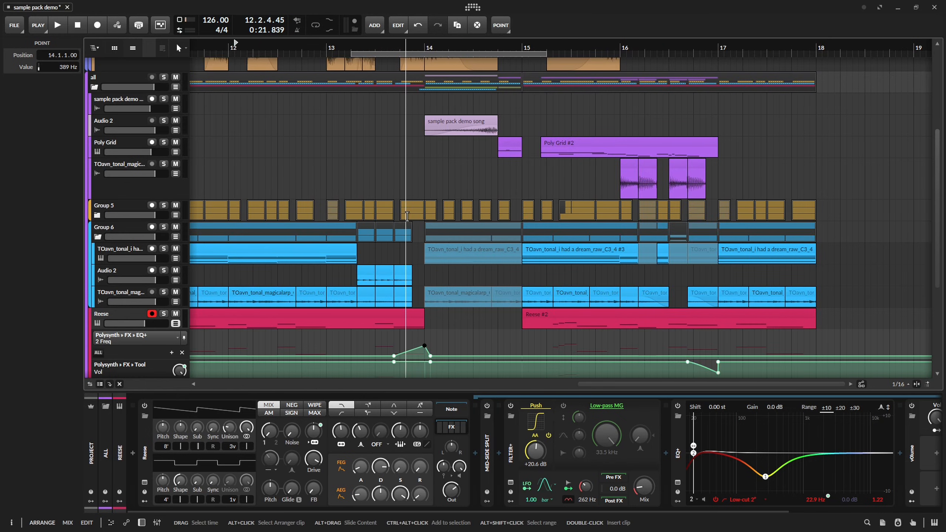
key("space")
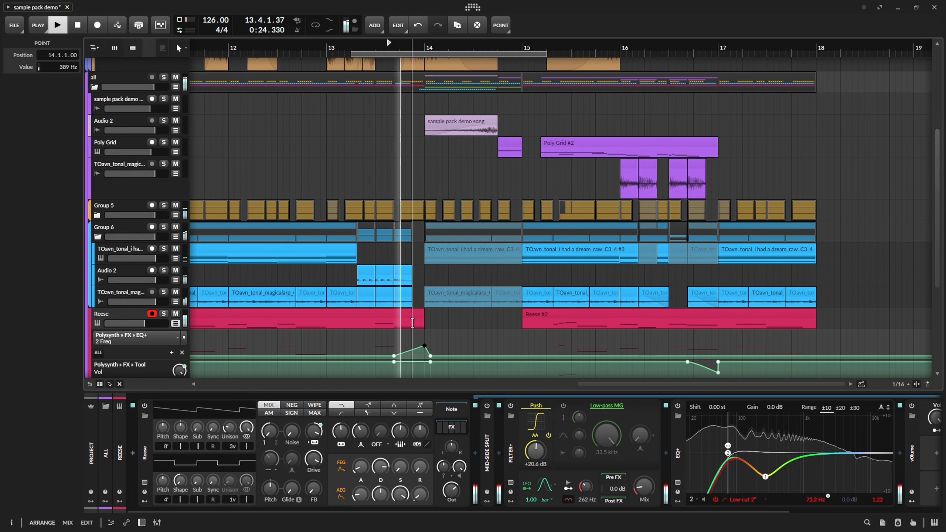
key("space")
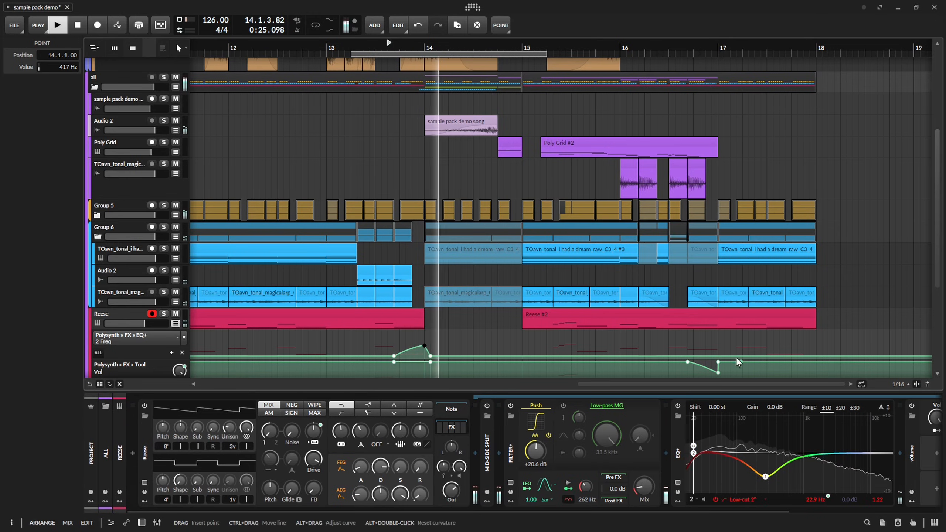
Draw a similar low-cut frequency rise leading into 17.1 and remove the volume Tool from the Reese's effects.
left_click_drag(722, 365, 556, 306)
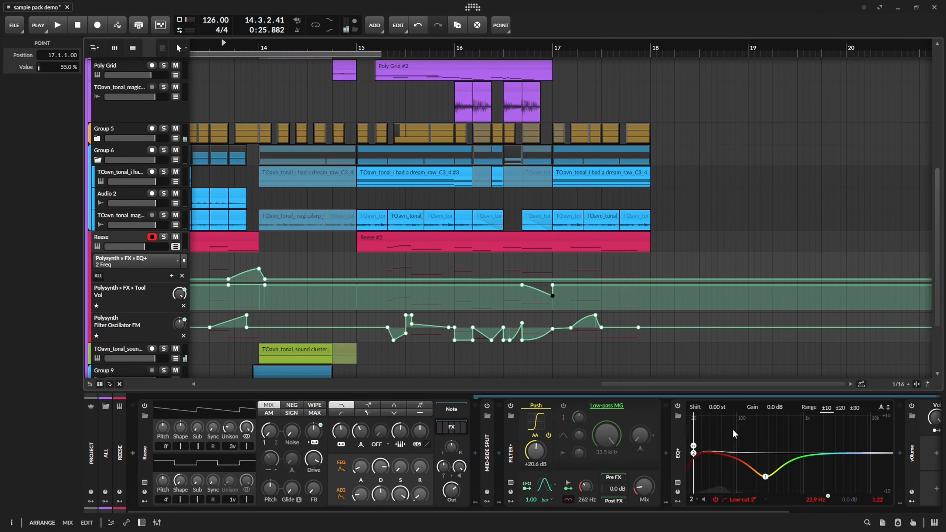
scroll(750, 455, "right", 5)
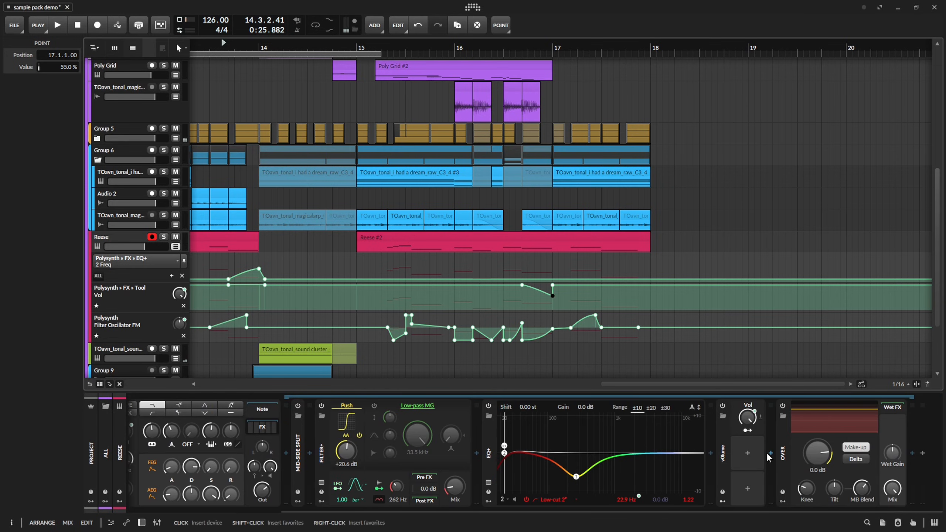
scroll(532, 285, "up", 3)
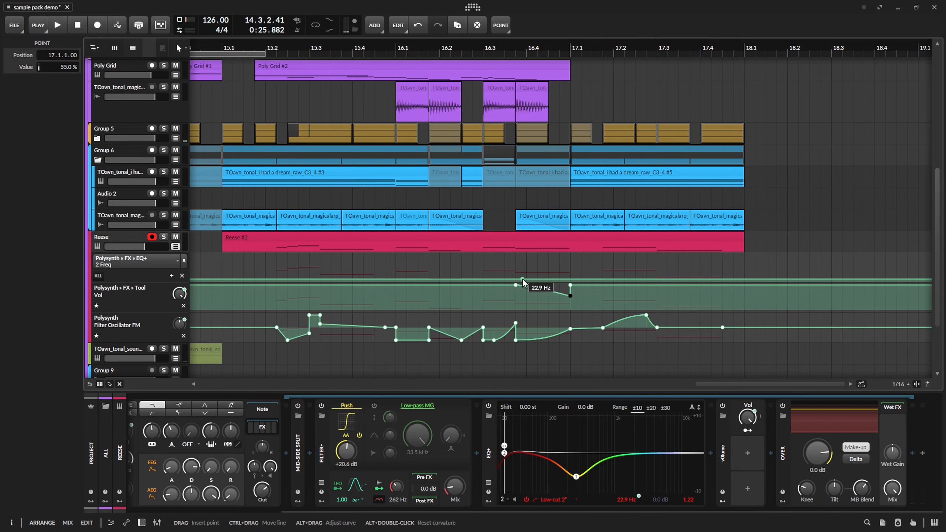
left_click_drag(525, 280, 570, 297)
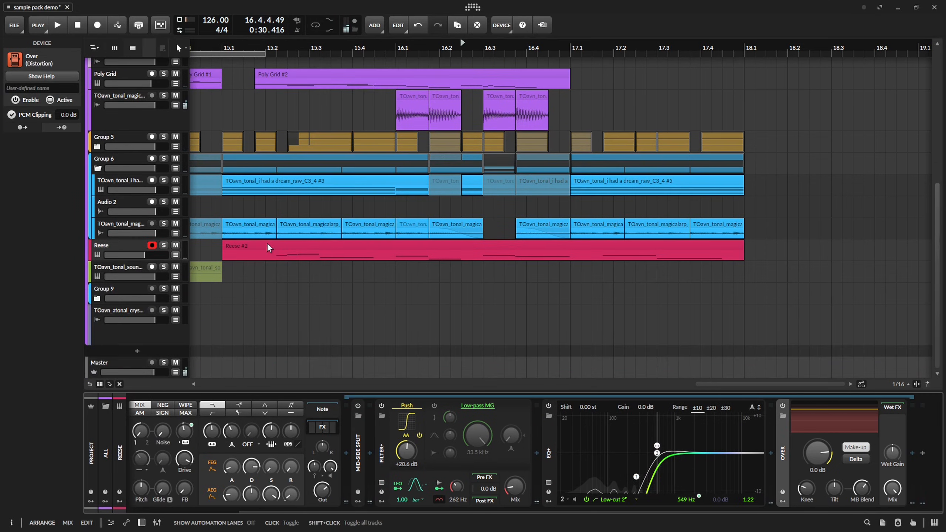
Save the project and play the arrangement from bar 10.
scroll(512, 231, "down", 8)
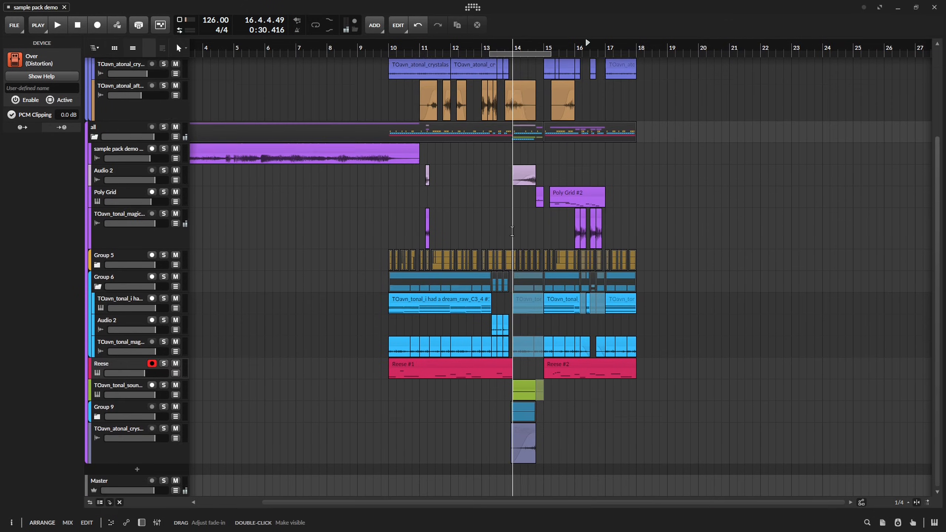
key("ctrl+s")
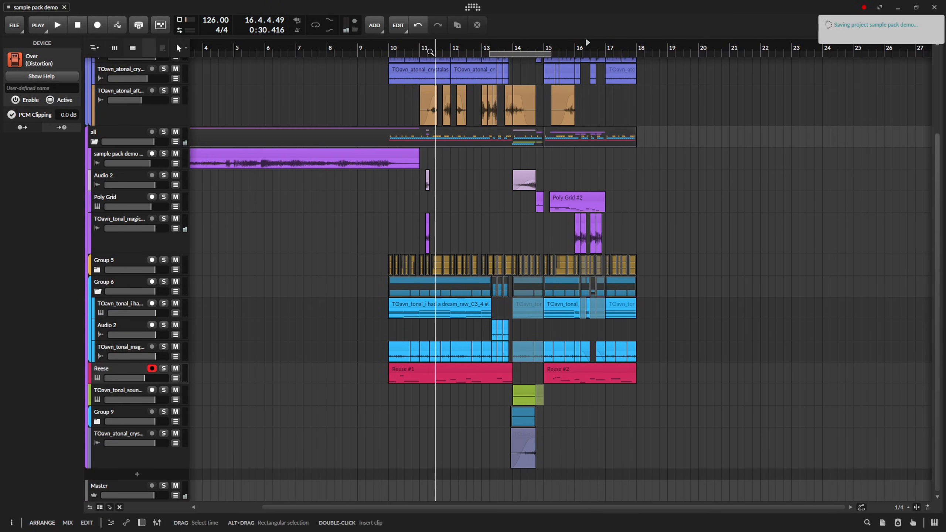
key("space")
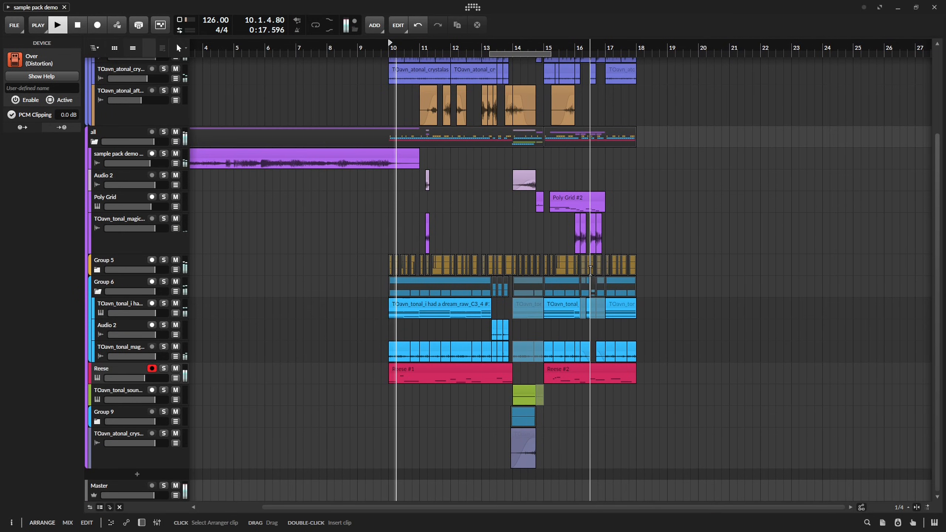
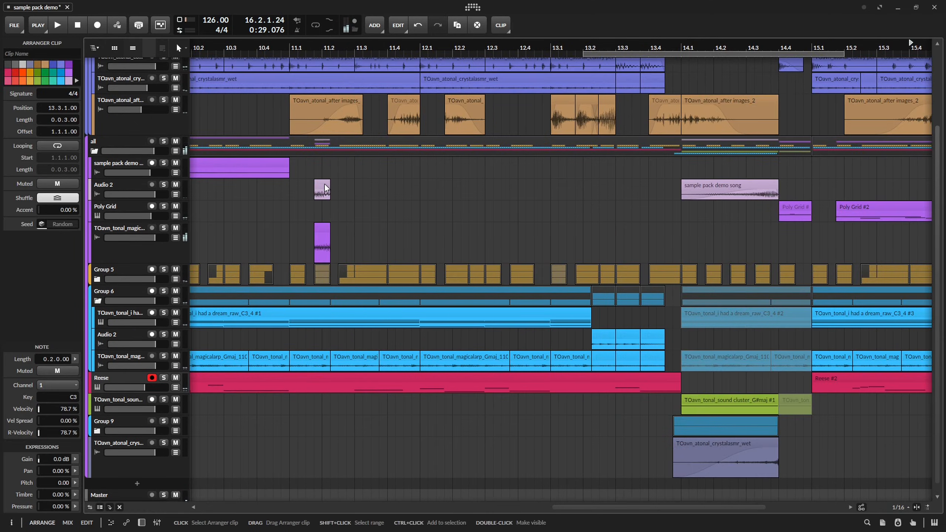
Place copies of the short sample pack demo song clip at 16.1.4 and 16.3.4 on the upper Audio 2 track.
left_click(325, 185)
scroll(627, 190, "down", 4)
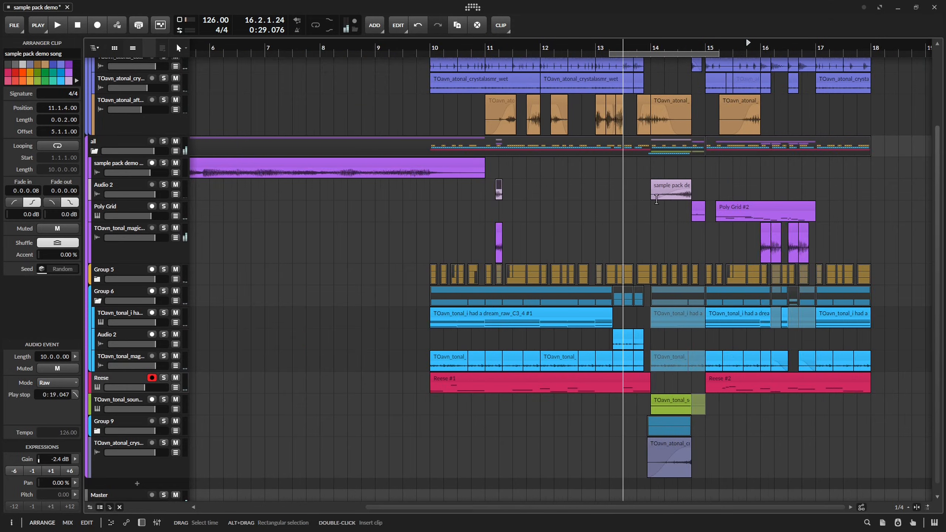
left_click_drag(772, 192, 532, 204)
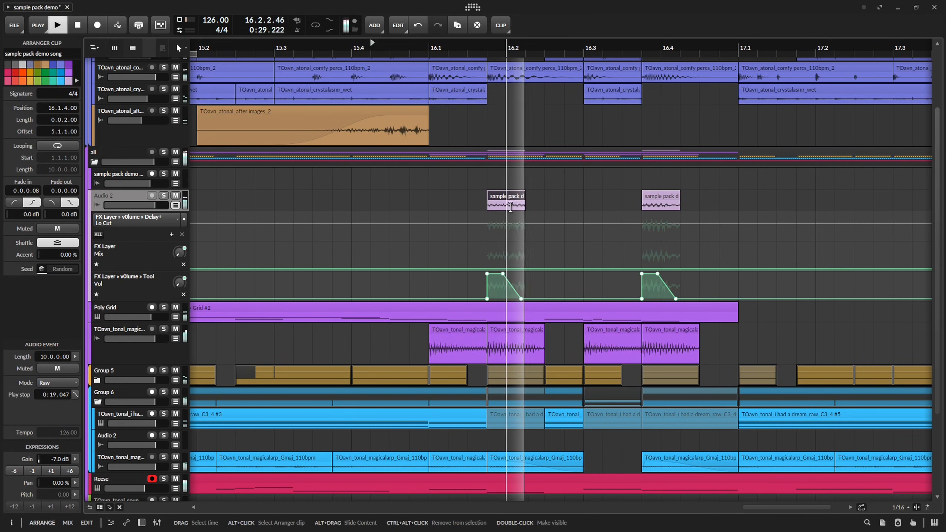
key("space")
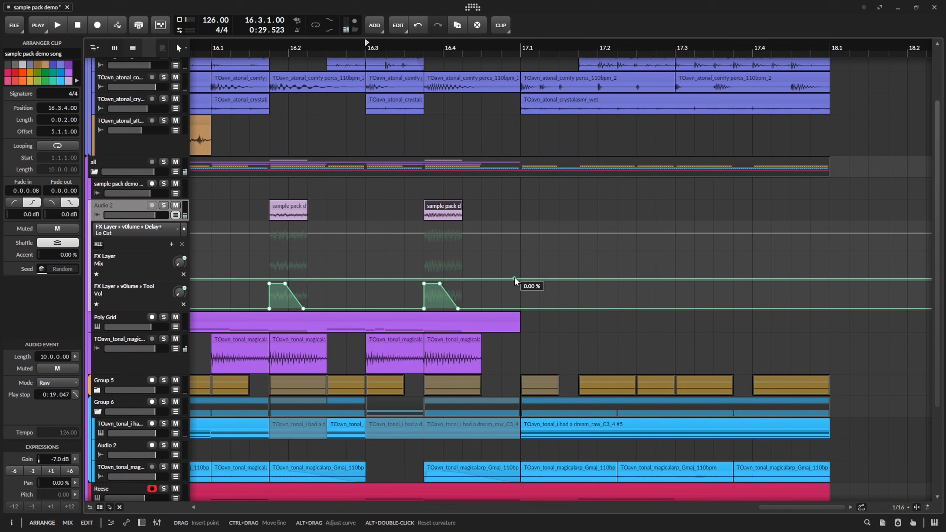
Draw FX Layer Mix automation on the Audio 2 track rising from 16.4.3 and reaching 100% at 17.1.1.
key("space")
left_click_drag(515, 279, 482, 279)
key("space")
Raise the end point of the FX Layer Mix ramp at 17.1.1 to 80% and bend the ramp into a curve.
key("space")
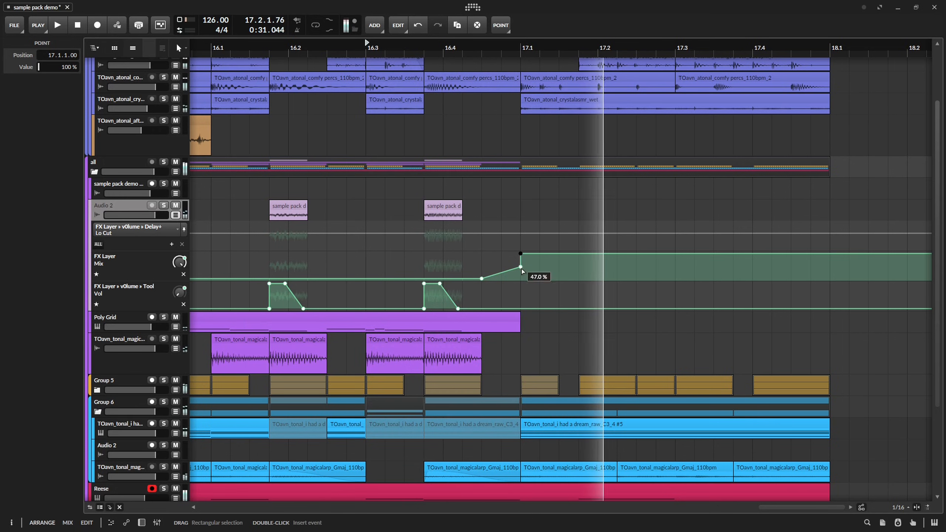
left_click_drag(522, 269, 520, 259)
key("space")
key("space")
key("space")
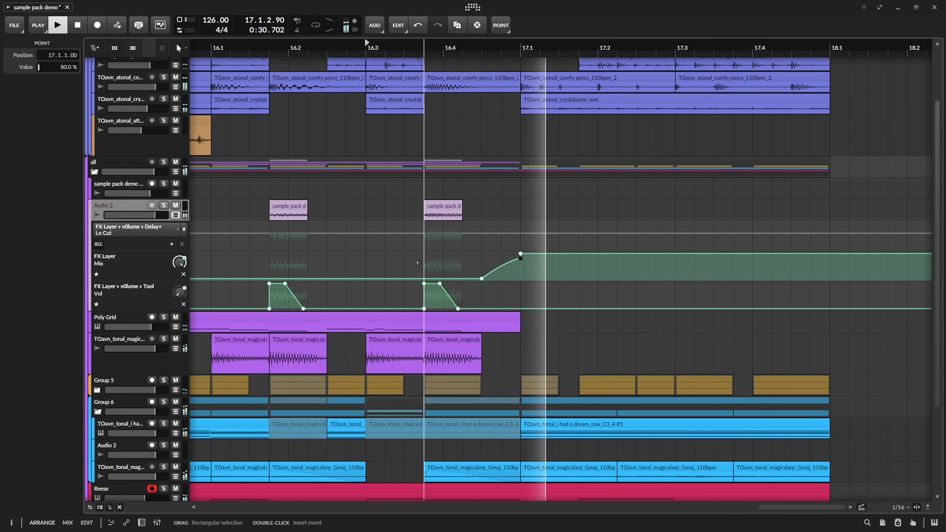
left_click_drag(428, 267, 591, 262)
left_click_drag(889, 258, 630, 256)
key("space")
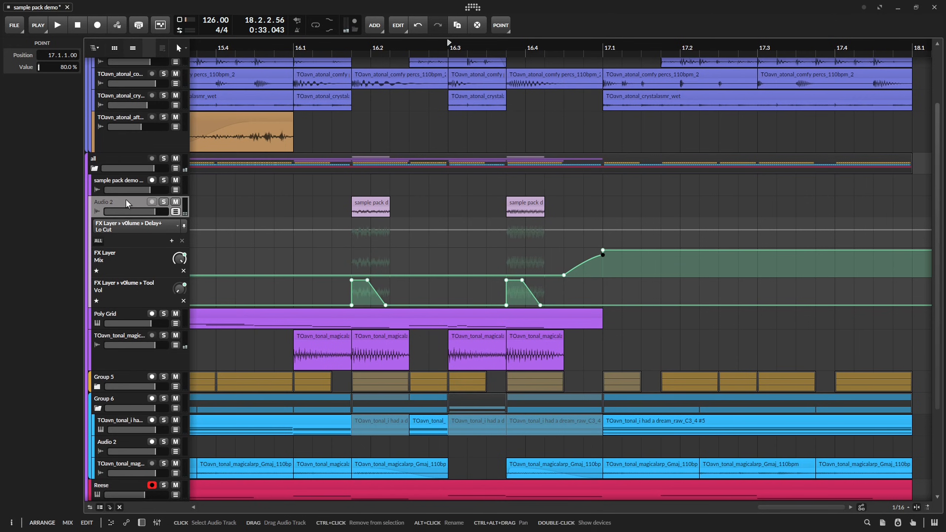
Add Mixer Mute automation to the Audio 2 track that switches mute on at 18.1.1, and audition the section around bar 16.
left_click(126, 200)
double_click(177, 202)
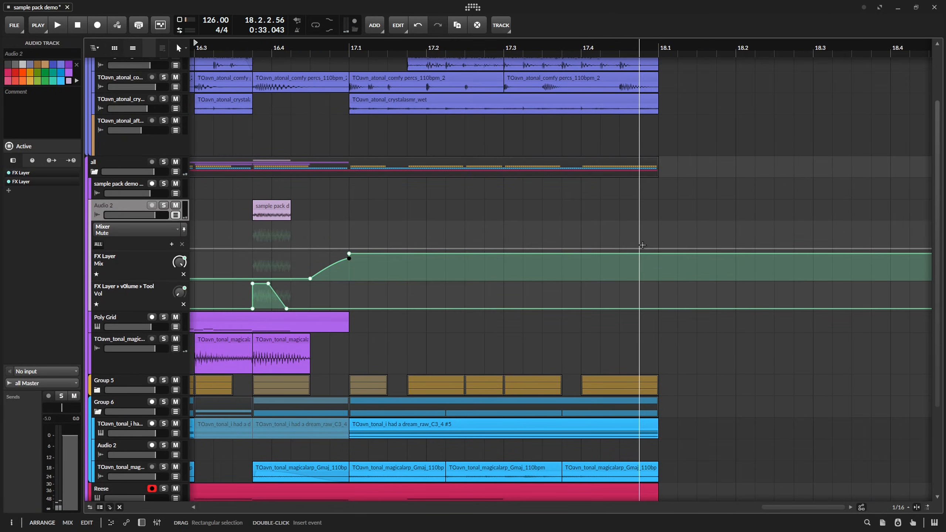
double_click(660, 249)
double_click(665, 225)
key("space")
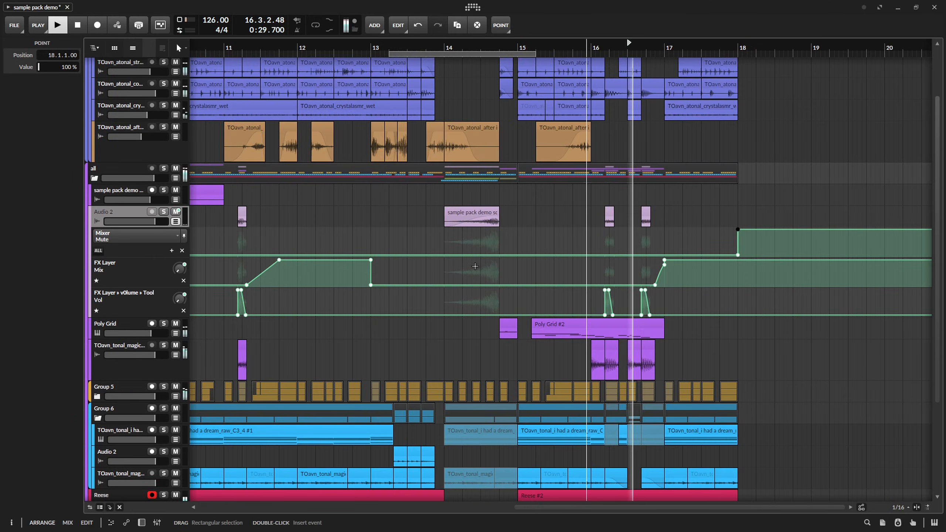
left_click_drag(276, 241, 457, 245)
scroll(457, 252, "right", 10)
scroll(457, 257, "up", 5)
key("space")
key("space")
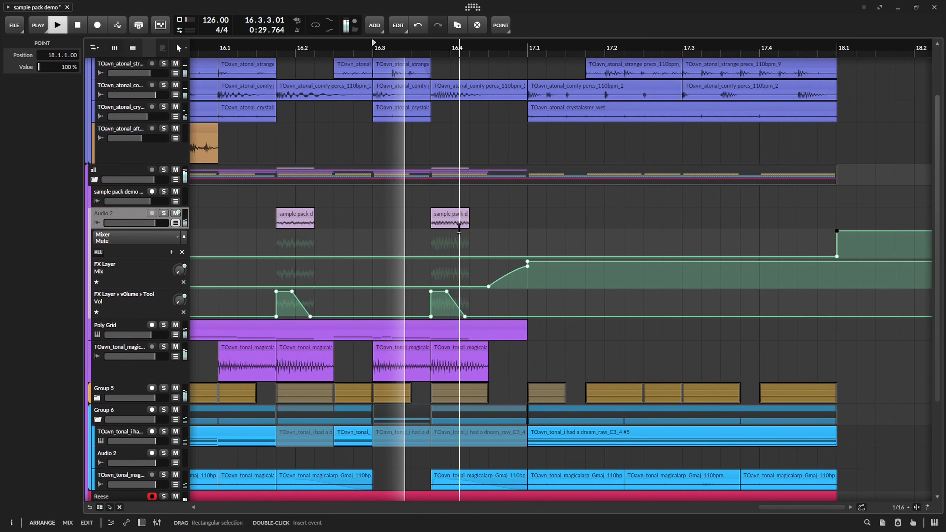
key("space")
Solo the Audio 2 track and slide the audio event inside its 16.3.4 clip to start at 0.4.1.
left_click(458, 223)
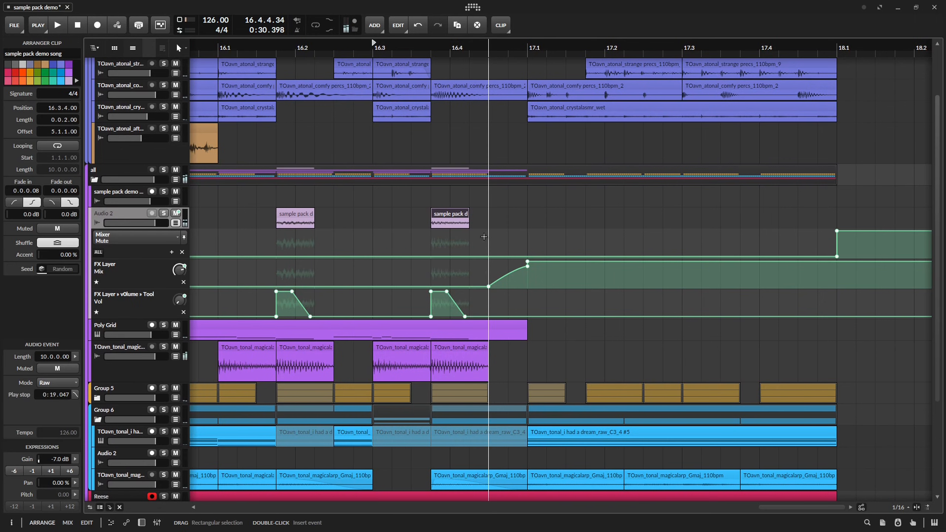
key("space")
left_click(163, 213)
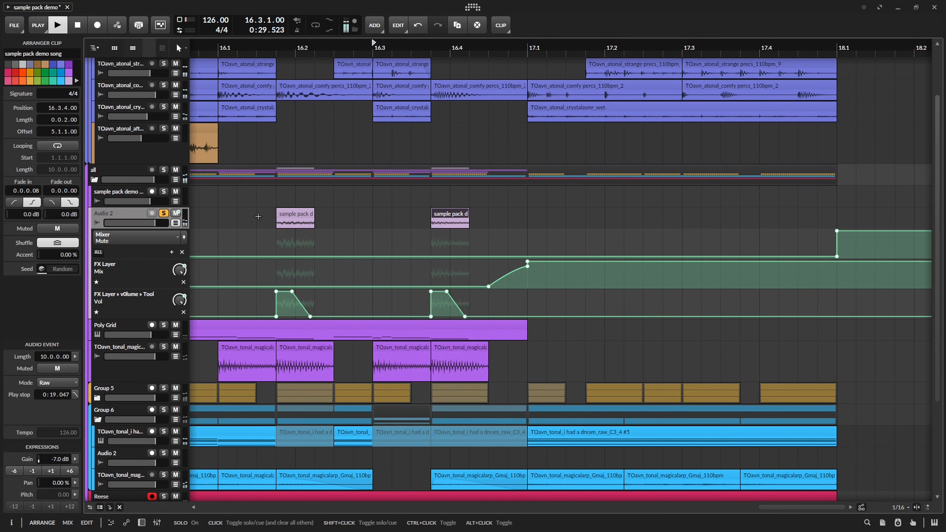
key("space")
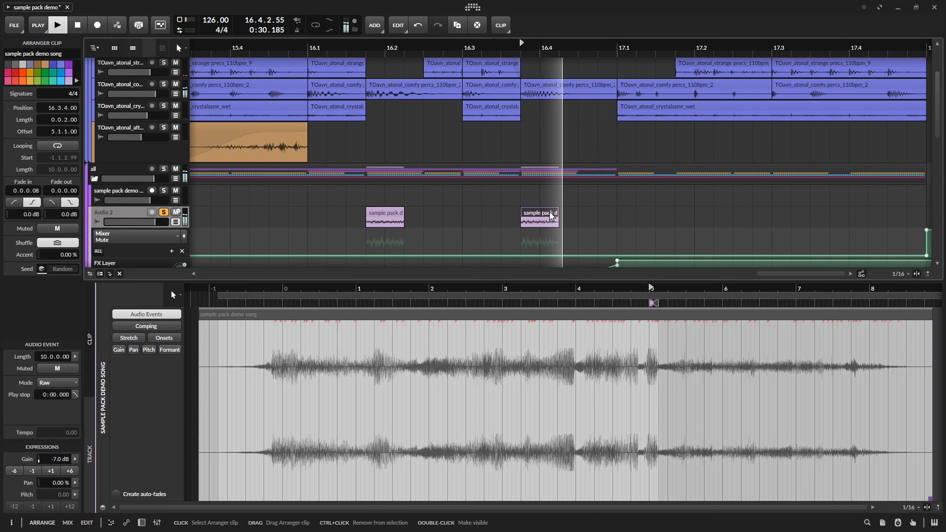
key("space")
key("space")
key("space")
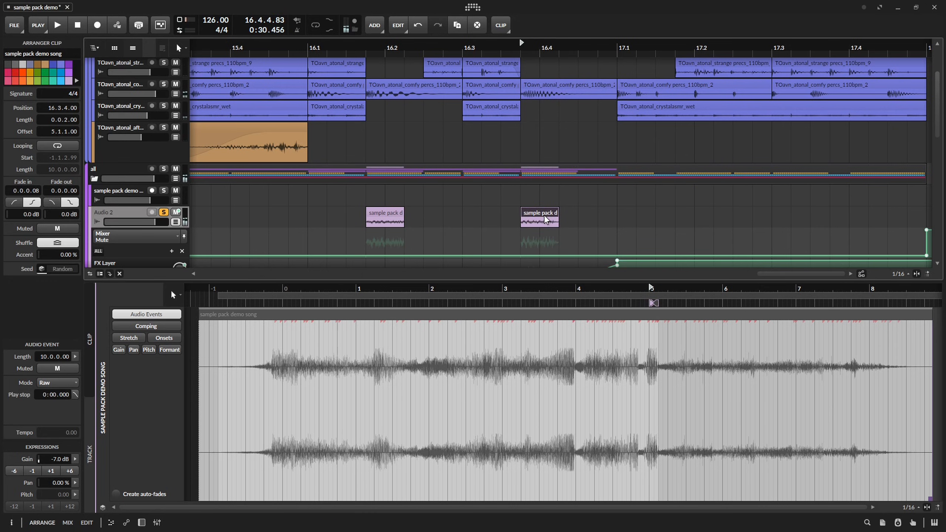
Unsolo the Audio 2 track, return to the full arrangement and save the project.
key("space")
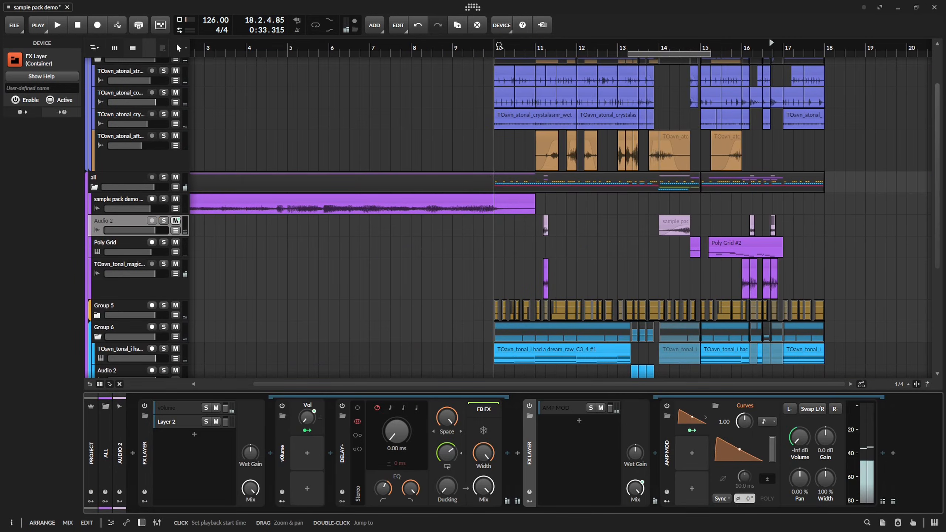
left_click(500, 45)
key("space")
left_click_drag(658, 260, 471, 255)
key("d")
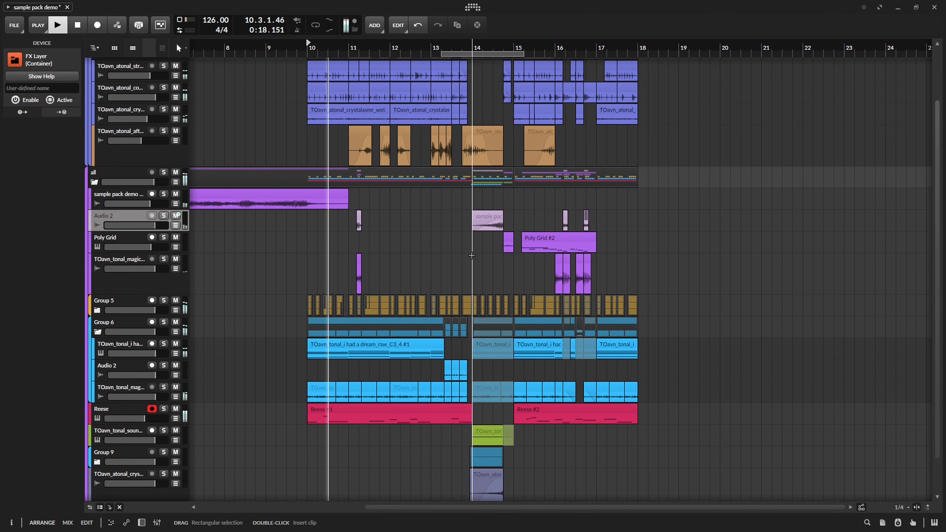
key("ctrl+s")
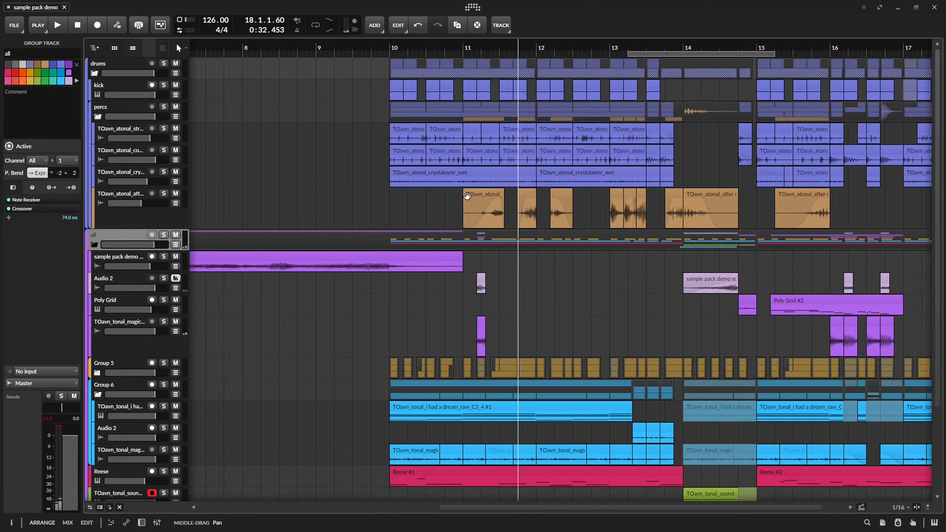
Move all arrangement clips starting at bar 10 so they begin at bar 12, and unfold the drums group.
scroll(523, 201, "down", 2)
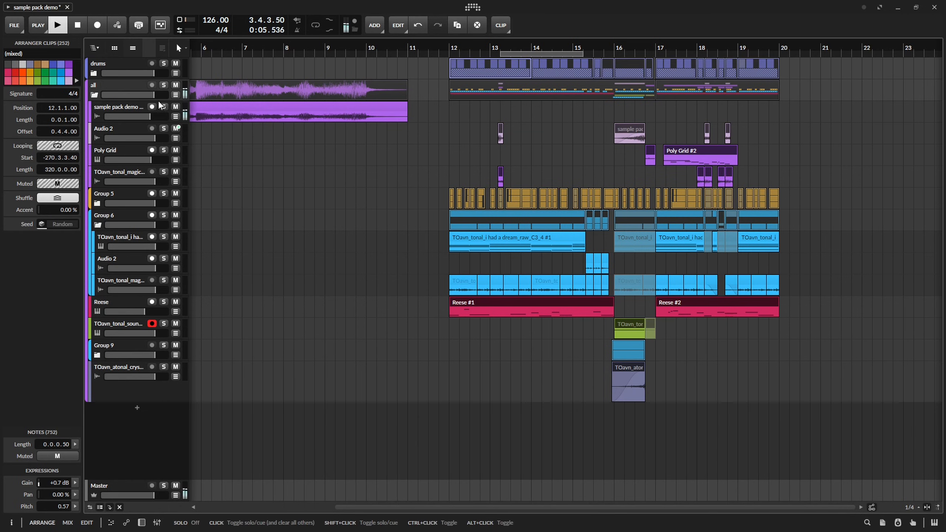
left_click(94, 77)
left_click(418, 142)
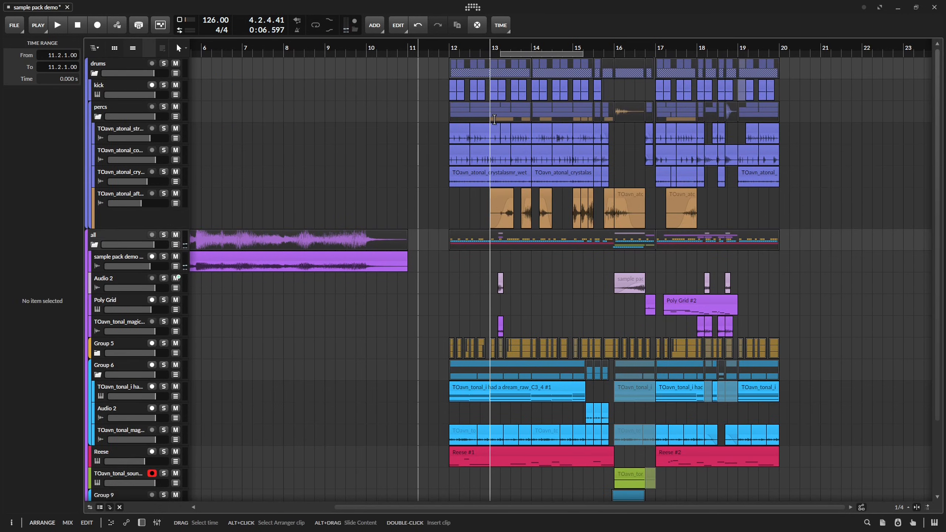
Try copying the two bars of percs clips from bar 12 to bar 10, audition them and undo the paste.
left_click(511, 103)
key("ctrl+c")
left_click(364, 111)
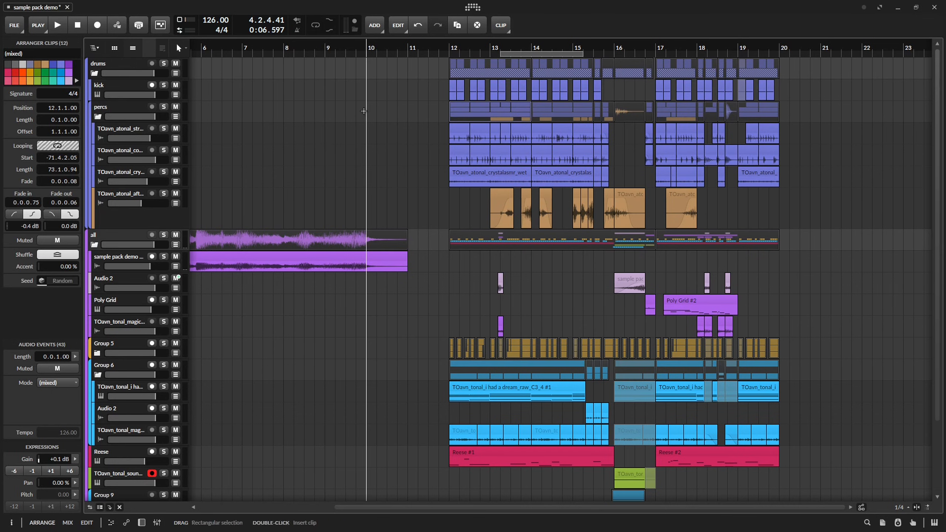
key("ctrl+v")
key("ctrl+z")
key("ctrl+shift+z")
key("space")
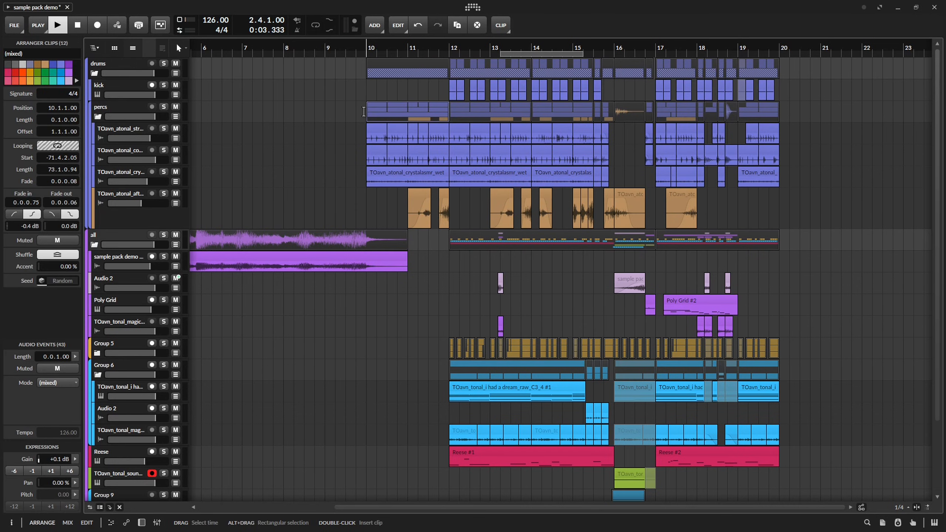
left_click_drag(335, 42, 356, 199)
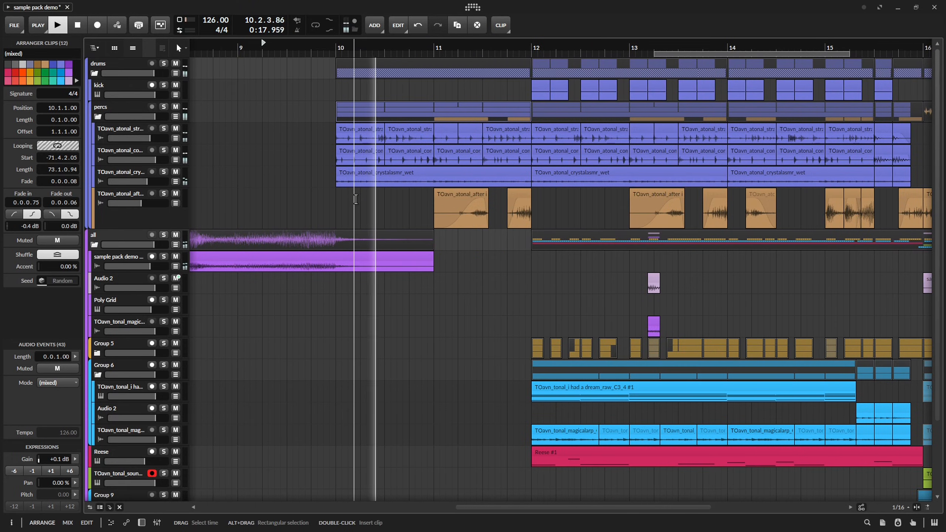
key("space")
key("ctrl+z")
key("z")
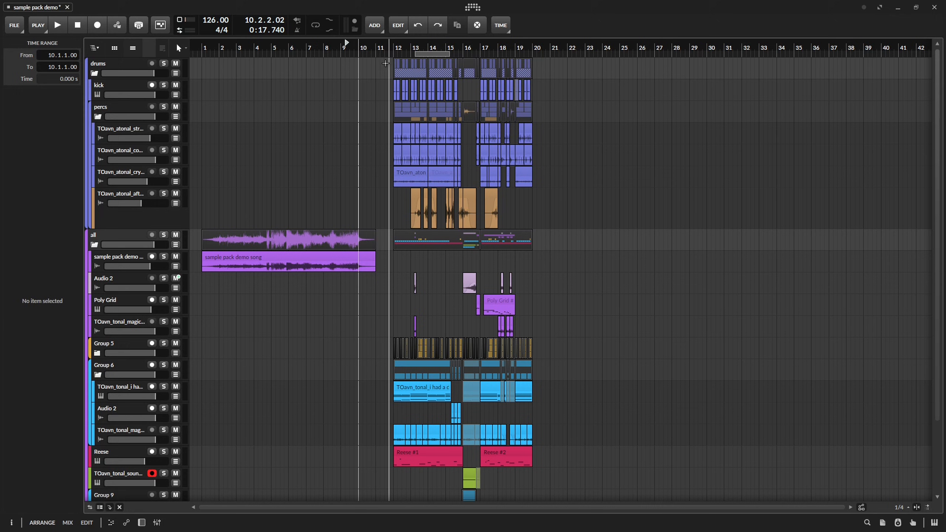
Fill bars 10 and 11 with copied percs clips and automate the percs Filter frequency to rise through 1.37 kHz at 11.1.1.
left_click_drag(385, 62, 621, 518)
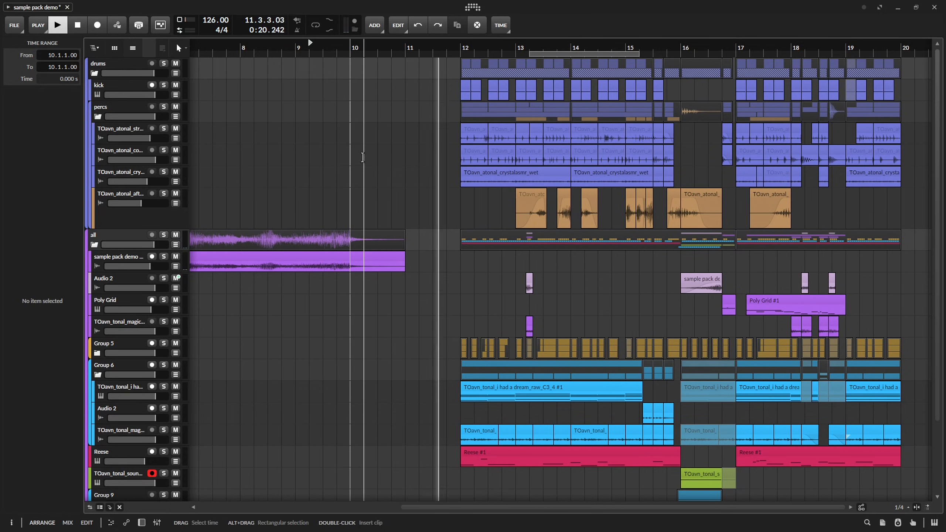
key("space")
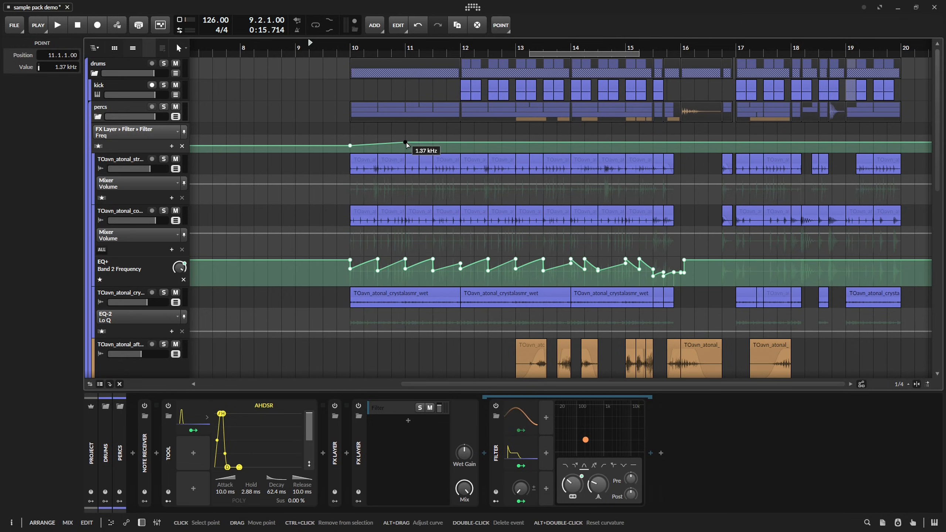
left_click_drag(460, 142, 461, 137)
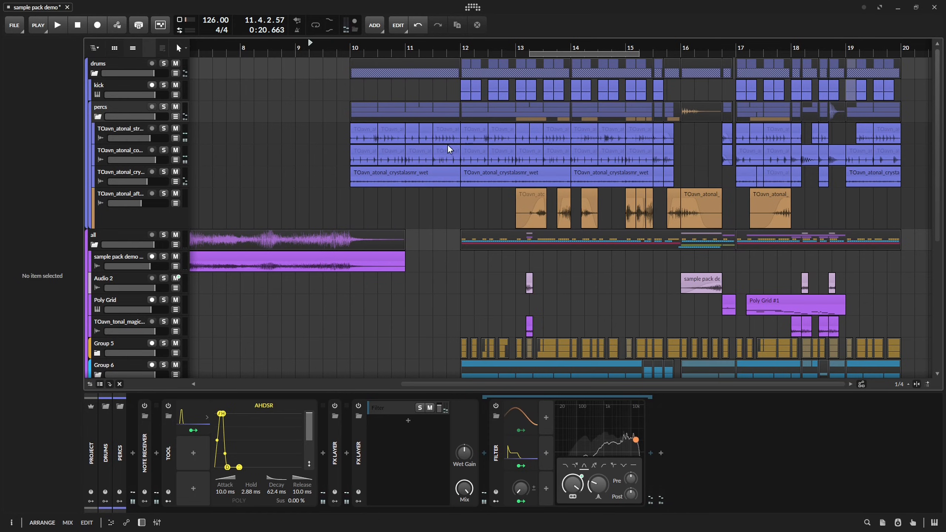
Trim the added percs clips to end at 11.4.1 and save the project.
scroll(451, 149, "up", 3)
key("ctrl+s")
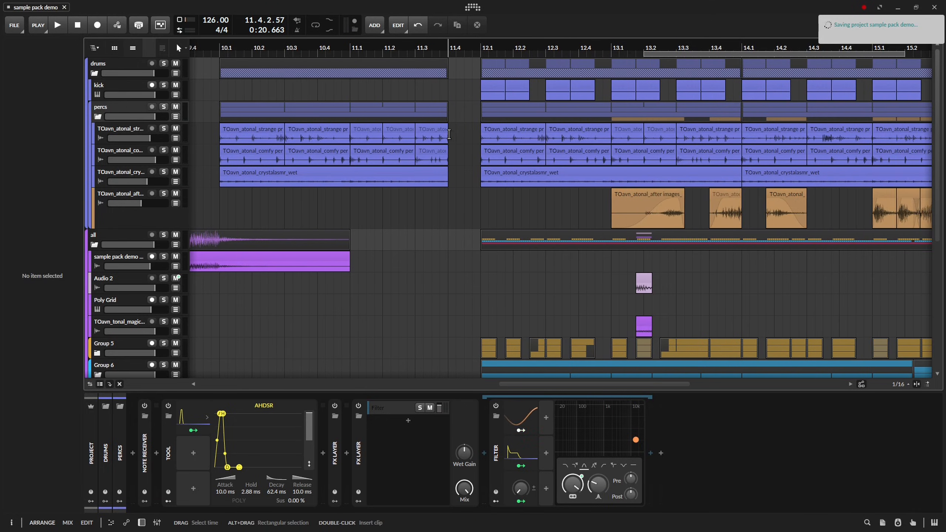
Copy the Group 5 clips into bars 10 and 11, and show the group's automation lanes and devices.
scroll(449, 134, "up", 3)
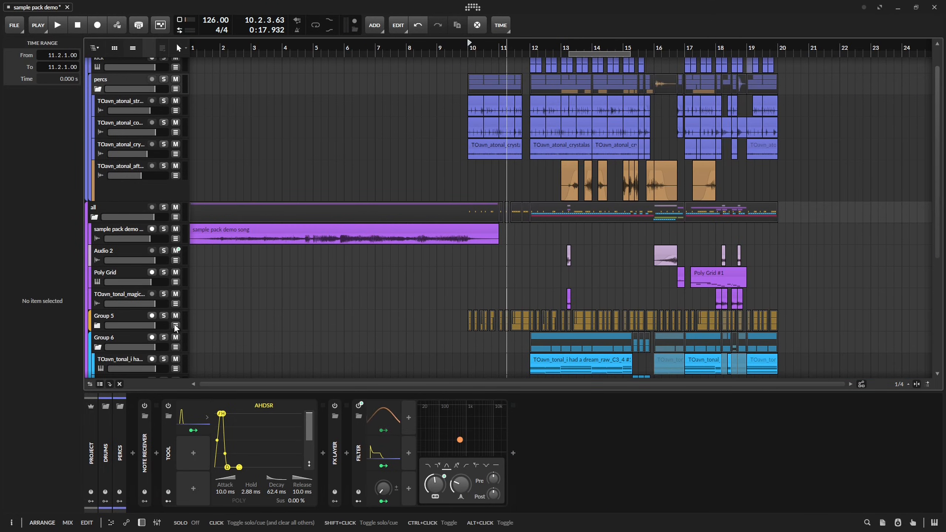
left_click(176, 326)
left_click(96, 327)
left_click_drag(97, 328, 93, 240)
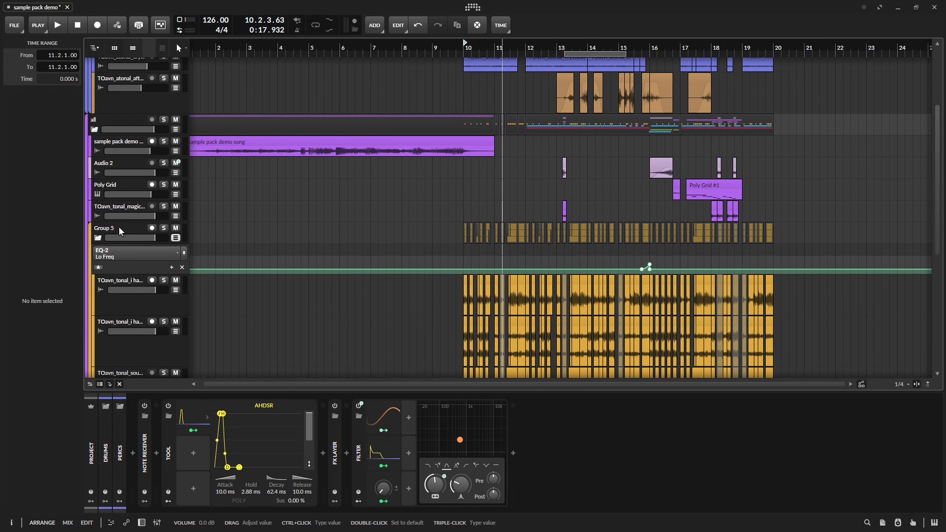
left_click(118, 226)
left_click_drag(381, 269, 334, 206)
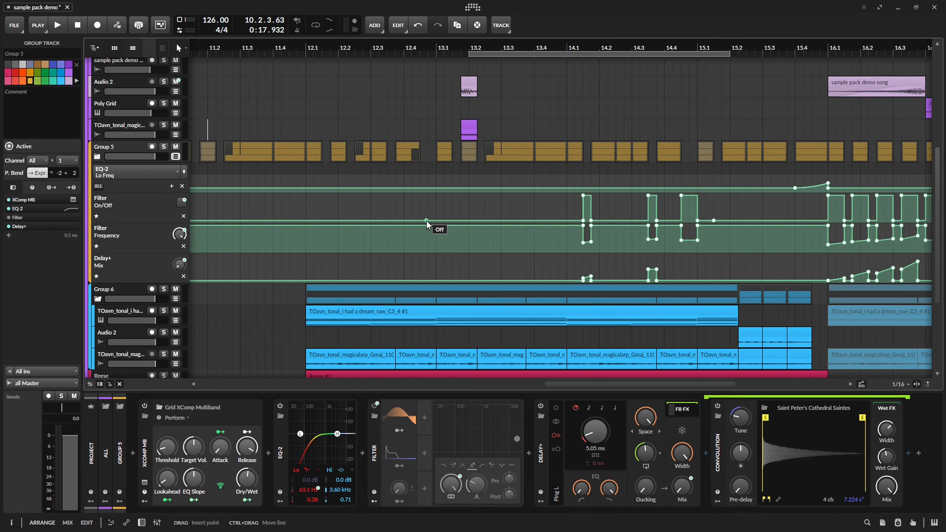
Automate the Group 5 Filter to be on from 10.1.1 to 11.4.1, and trim the added clips to end there.
key("space")
left_click_drag(371, 214, 454, 225)
scroll(451, 228, "down", 2)
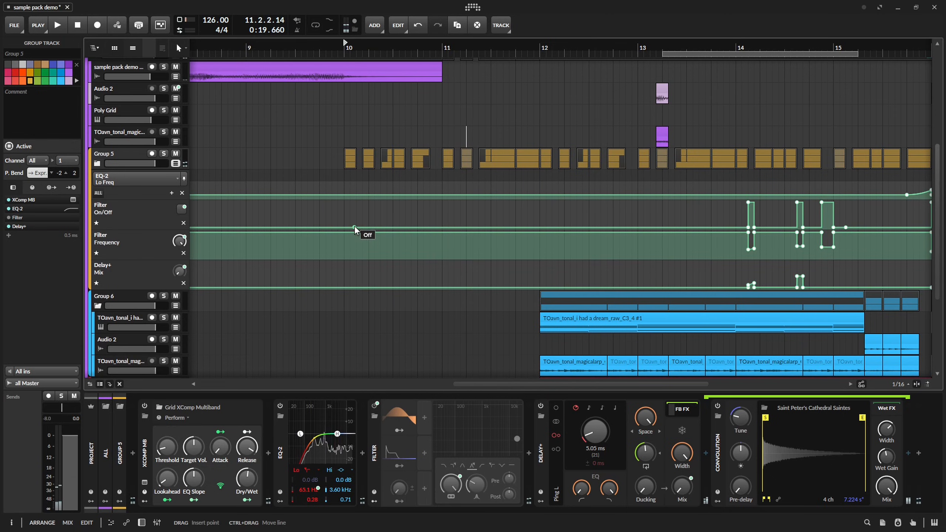
key("space")
left_click_drag(355, 228, 540, 229)
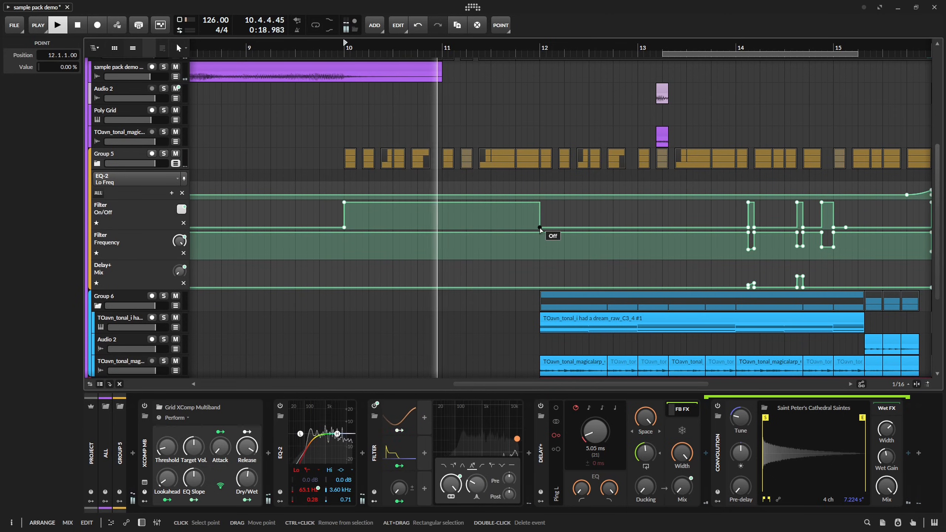
left_click_drag(540, 229, 516, 228)
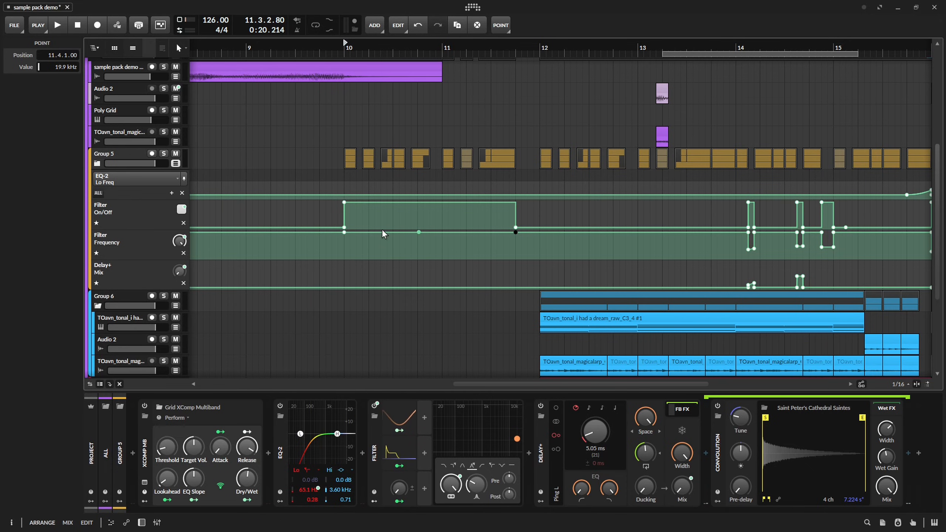
Shape the Group 5 Filter Frequency automation to rise from 188 Hz at 10.1.1 to 2.76 kHz at 11.3.4.
left_click_drag(359, 233, 343, 250)
key("space")
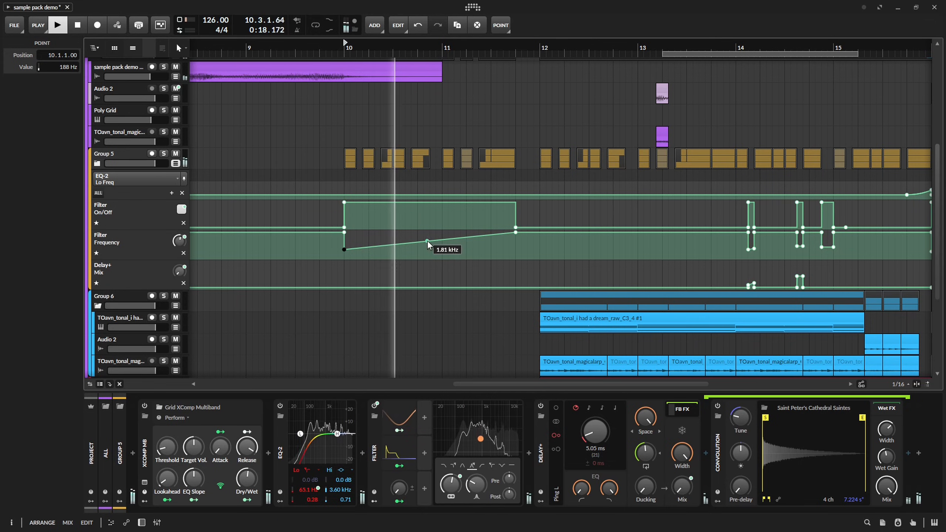
left_click_drag(432, 241, 509, 239)
key("space")
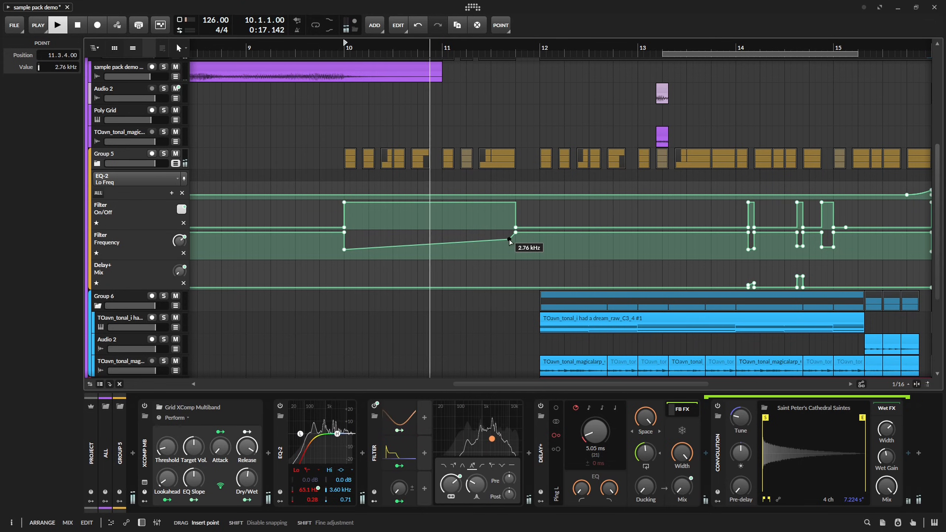
key("space")
Unmute the Group 5 clips at 11.1.4 and audition the lead-in to bar 12.
left_click(459, 165)
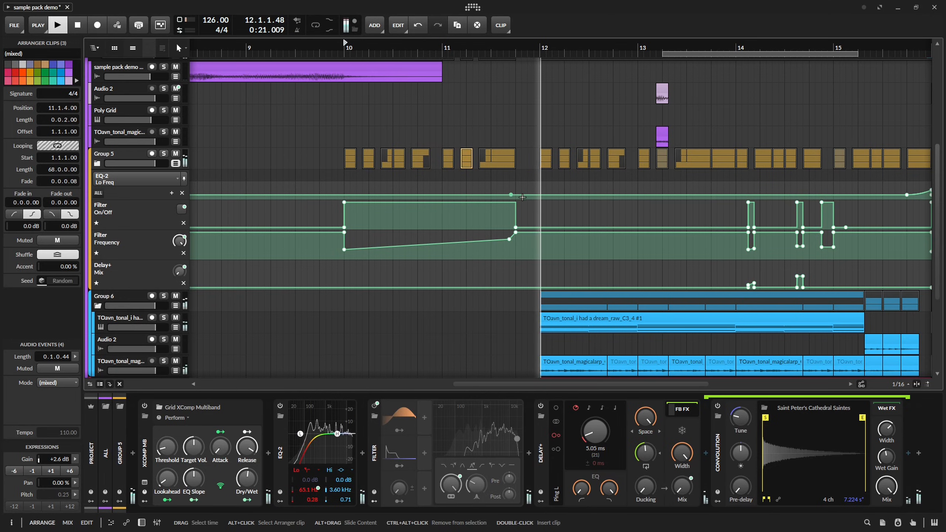
key("space")
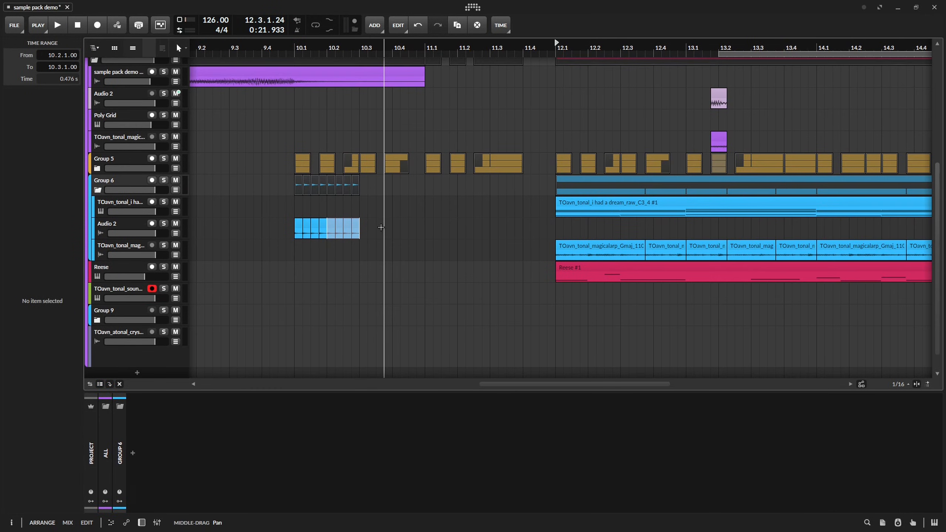
Repeat the short Group 6 Audio 2 clips through bars 10 and 11, from 10.1.1 to 11.4.1.
key("ctrl+d")
key("ctrl+d")
key("ctrl+d")
key("ctrl+d")
key("ctrl+d")
key("ctrl+d")
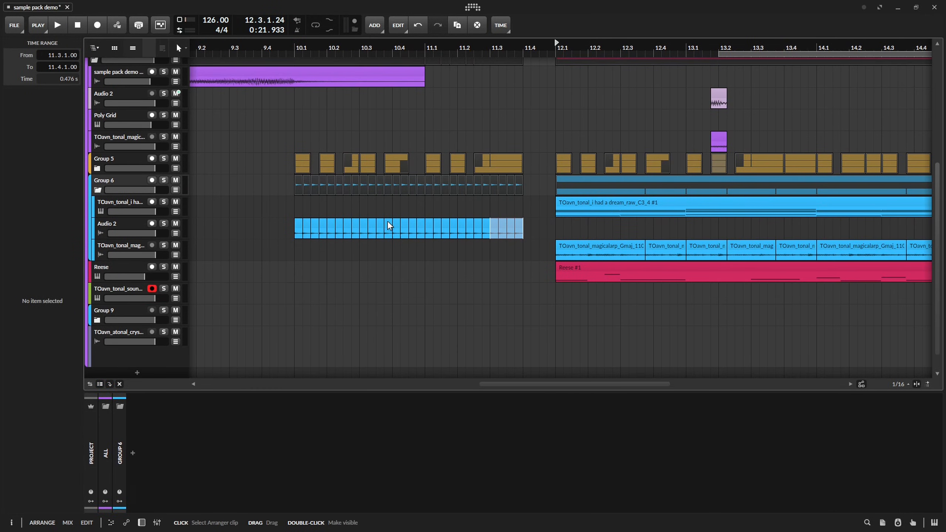
Fill the Group 6 TOavn_tonal_magicalarp track from 10.1.1 to 11.4.1, clear the excess beyond that, and audition from 10.1.
left_click(589, 246)
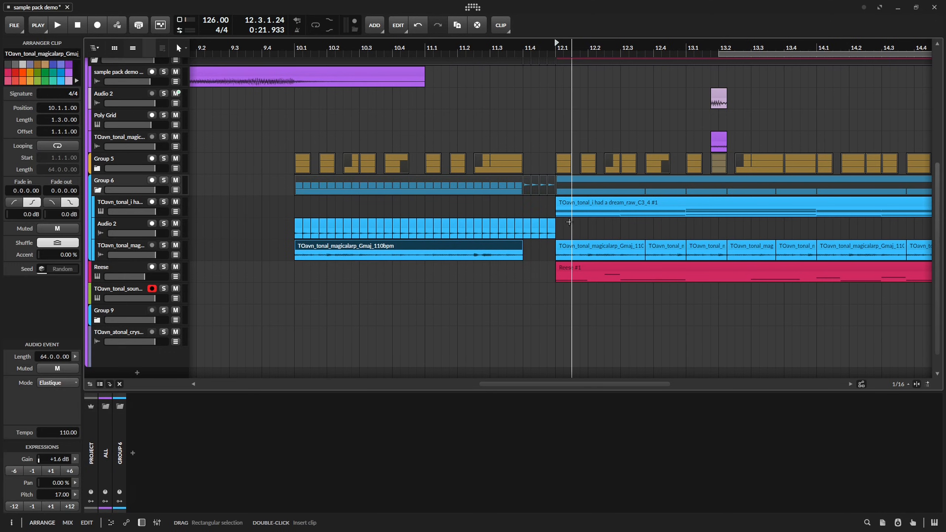
left_click_drag(570, 223, 528, 227)
key("Delete")
key("space")
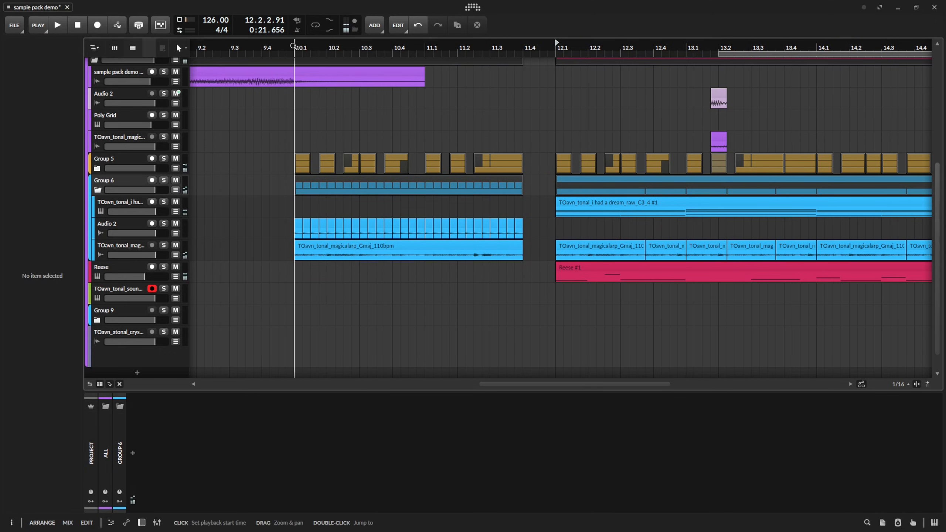
left_click(293, 46)
key("space")
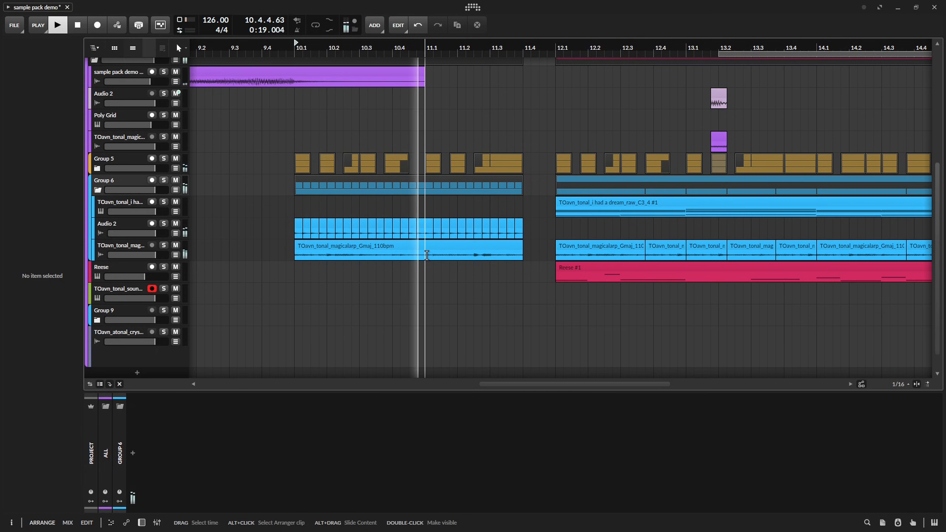
Repeat the magicalarp section from 11.1.1 to 11.1.4 back to back up to 11.4.1, and audition the lead-in.
key("space")
left_click_drag(426, 255, 444, 255)
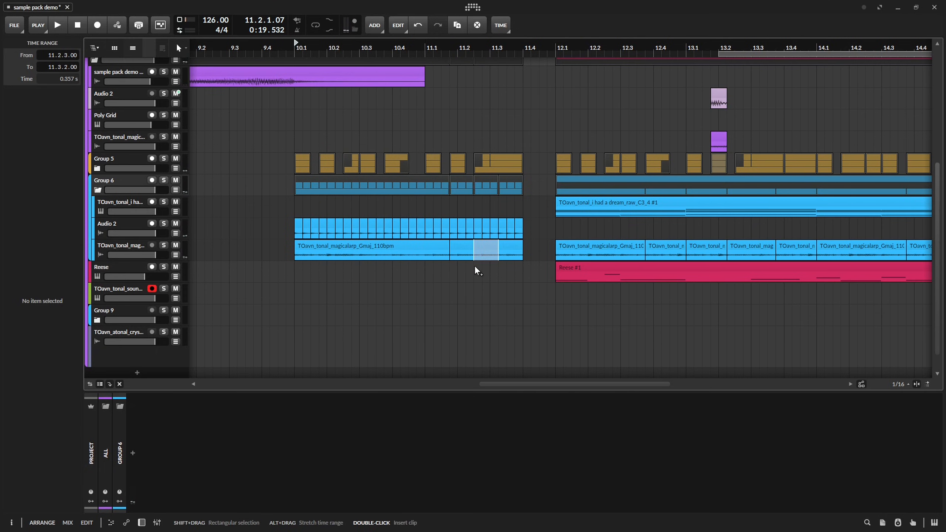
key("space")
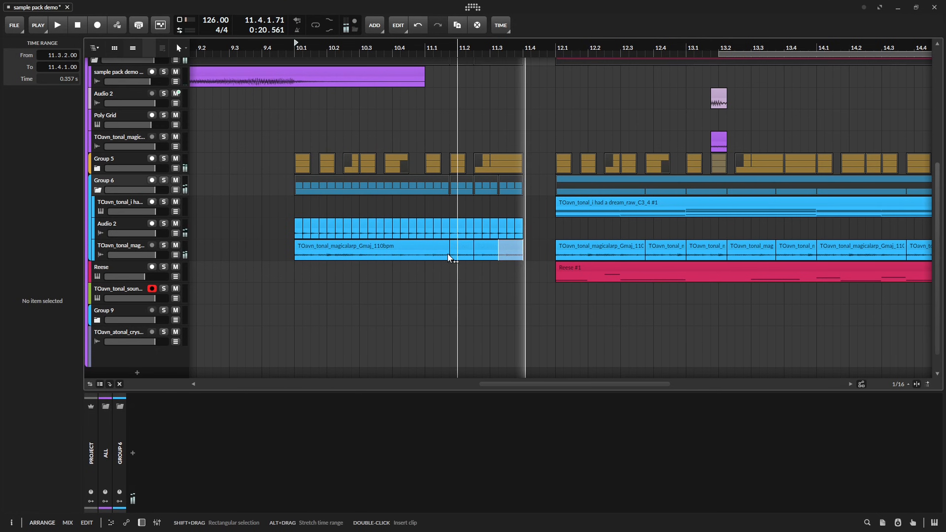
scroll(426, 233, "up", 2)
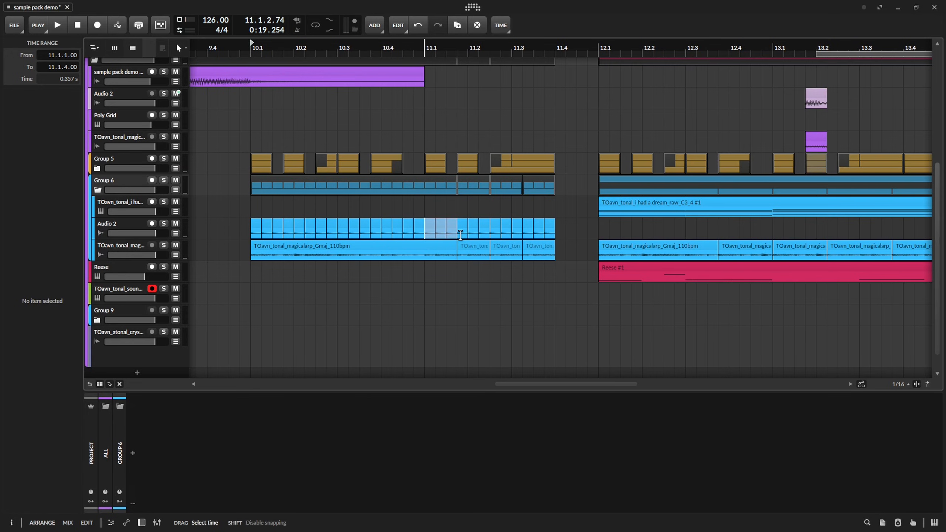
left_click(566, 238)
key("space")
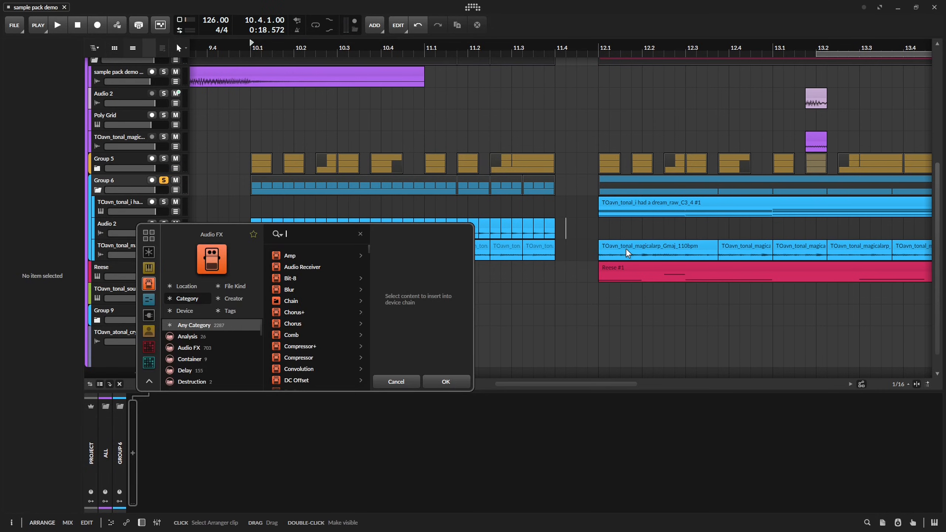
Solo Group 6 and add a Chain device to it with a Delay+ inside.
type("c")
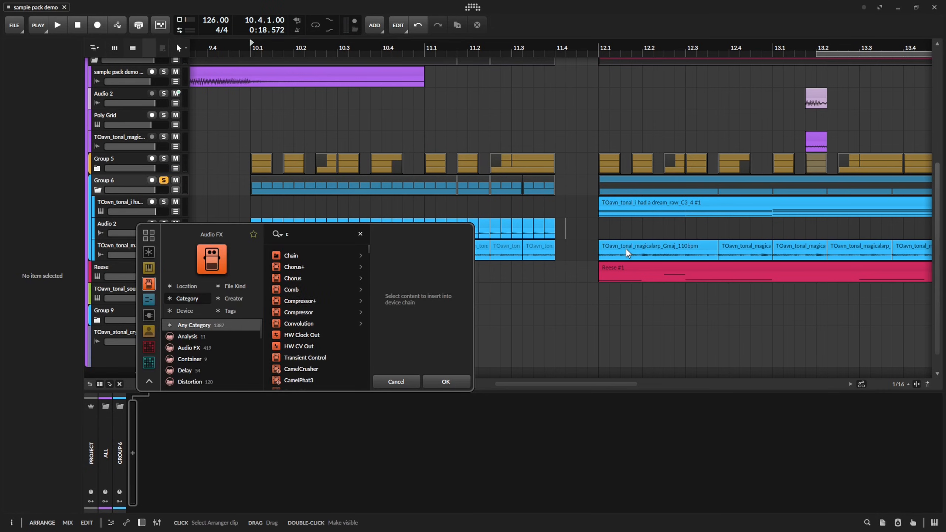
type("ha")
key("Return")
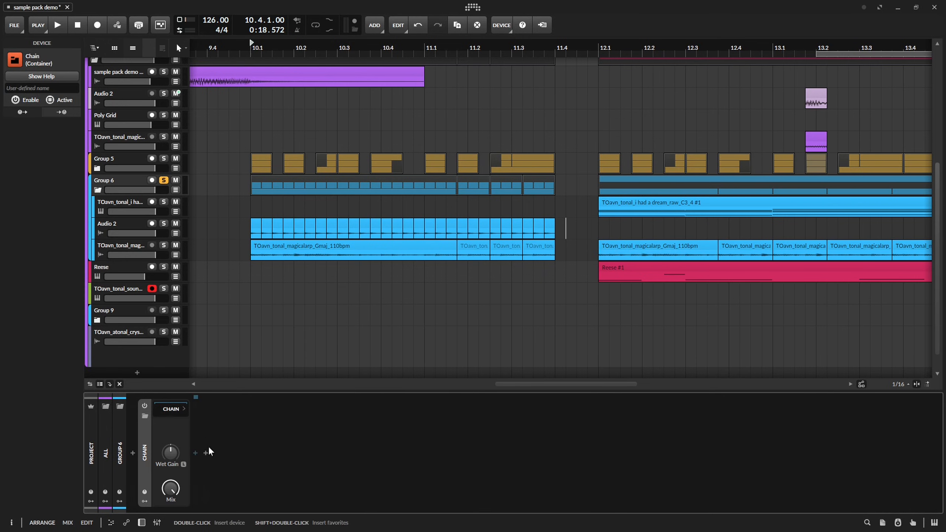
left_click(195, 452)
type("de")
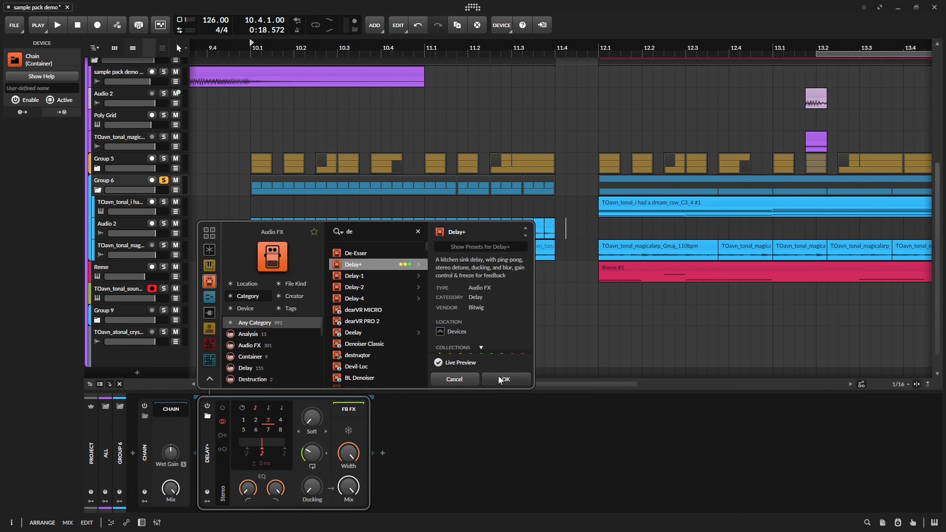
left_click(499, 378)
Set the Delay+ to Space blur, Ping L mode and a time of 0.00 ms, and save the project.
left_click(312, 431)
left_click(323, 482)
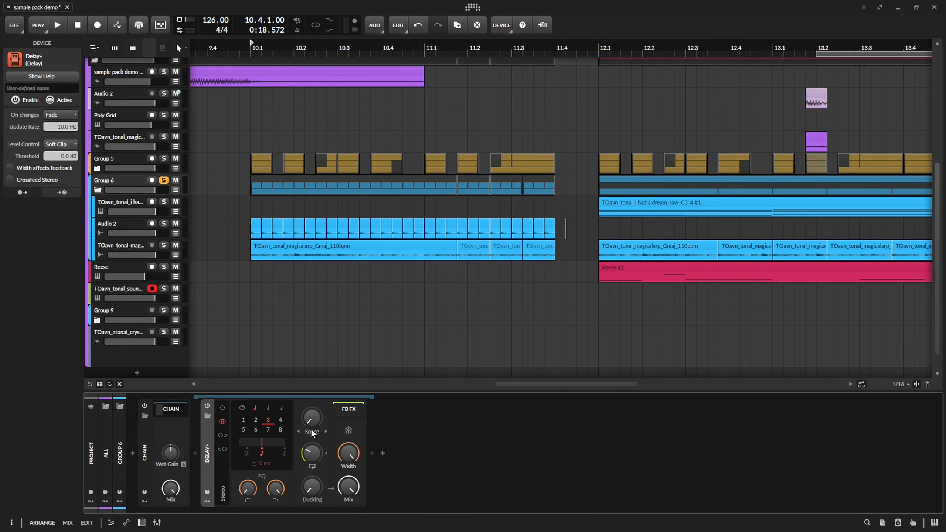
key("ctrl+s")
left_click(243, 408)
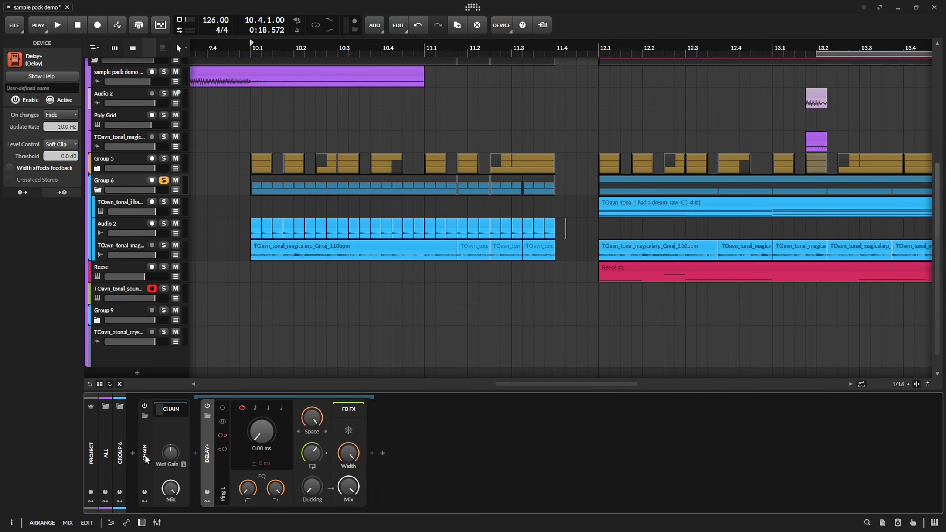
Insert a Filter before the Delay+ in the Group 6 Chain, and set it to a band-pass with a low cutoff.
left_click(195, 453)
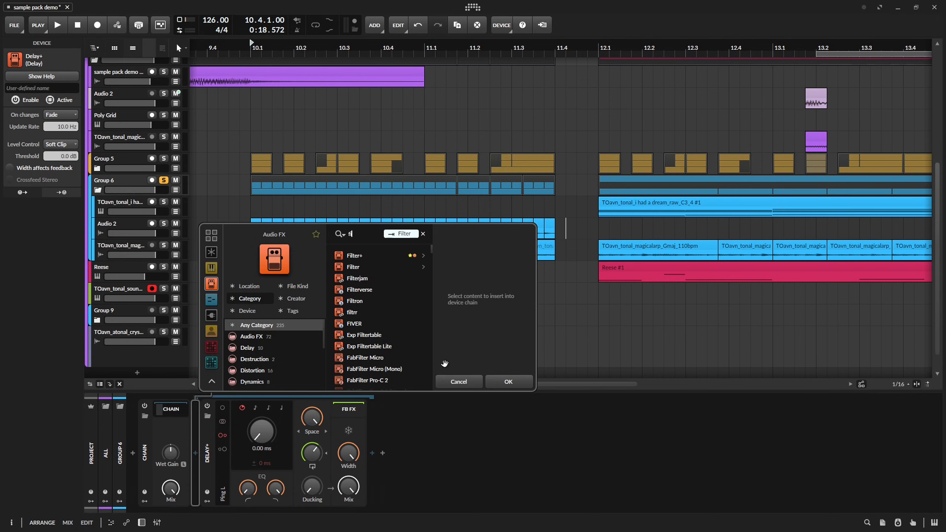
key("Down")
key("Down")
key("Return")
left_click(304, 466)
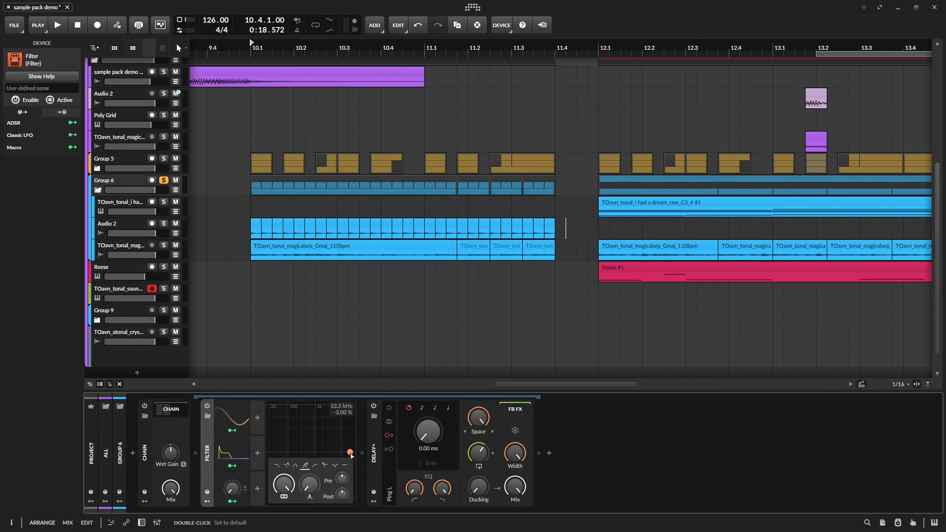
left_click_drag(350, 453, 295, 432)
Automate the Group 6 Filter Freq to rise from 10.1.1 to 3.54 kHz at 11.4.1, and audition it.
key("a")
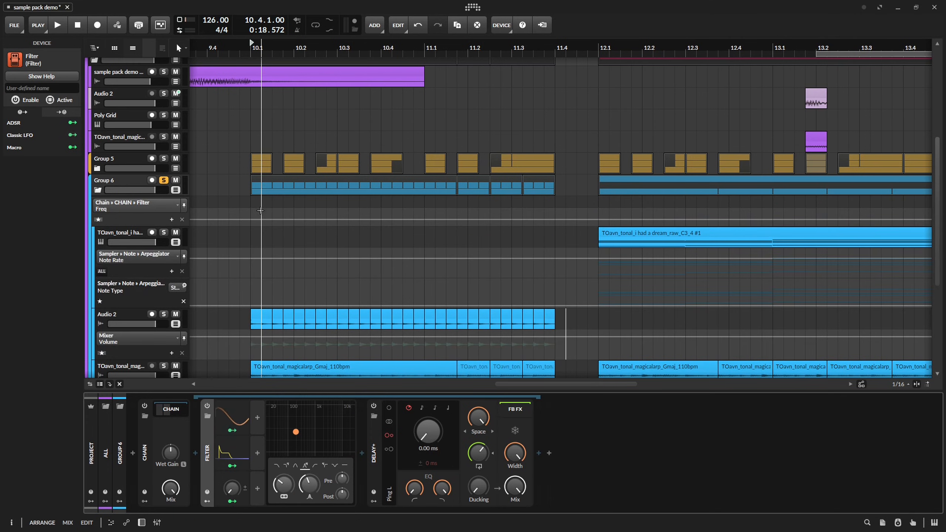
left_click(271, 219)
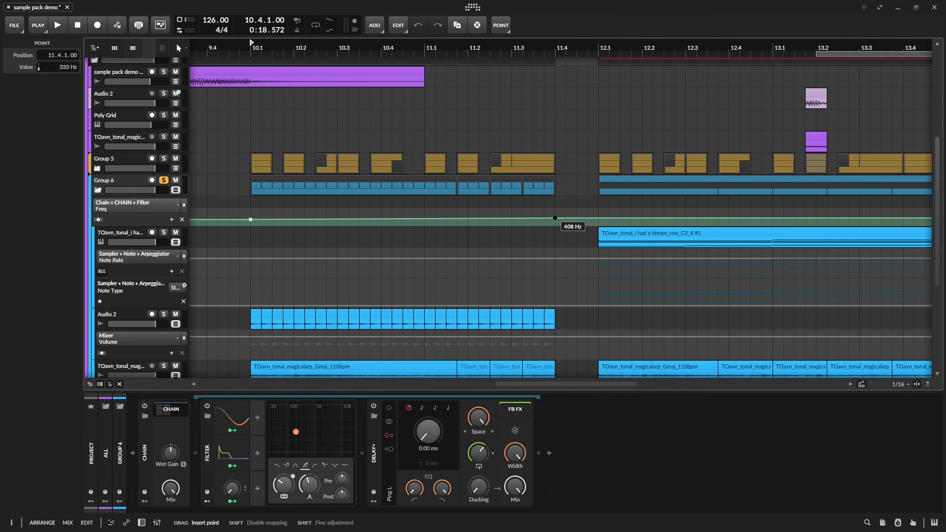
scroll(514, 281, "down", 3)
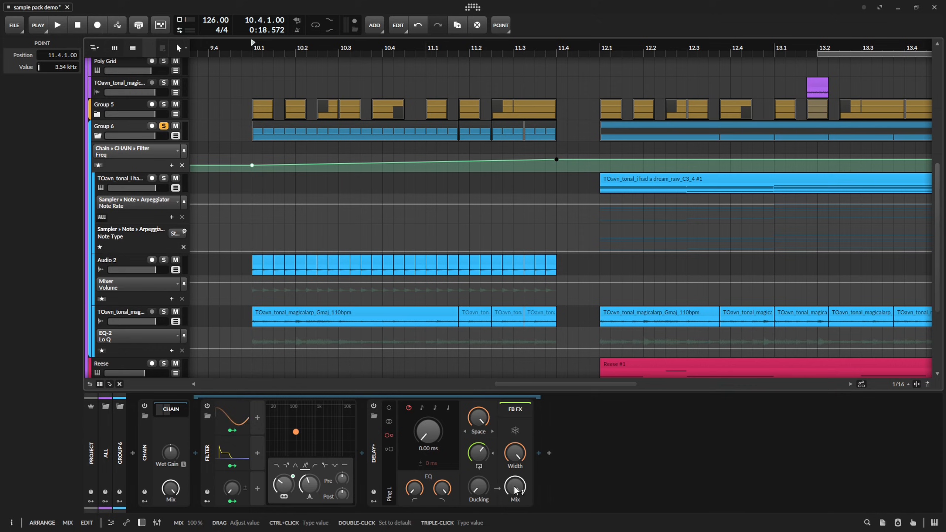
key("space")
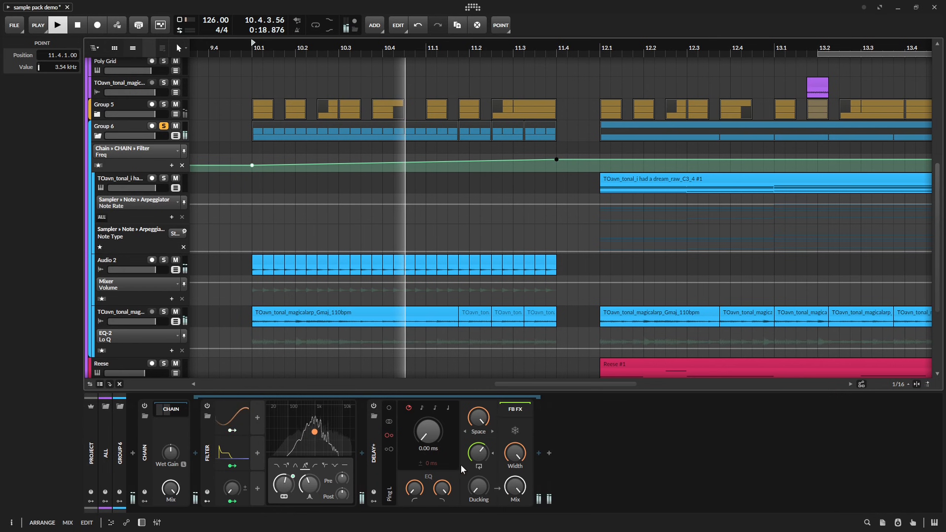
key("space")
Lower the Delay+ feedback to about 11.2 % and reduce its Blur amount, auditioning the change.
left_click_drag(477, 452, 477, 485)
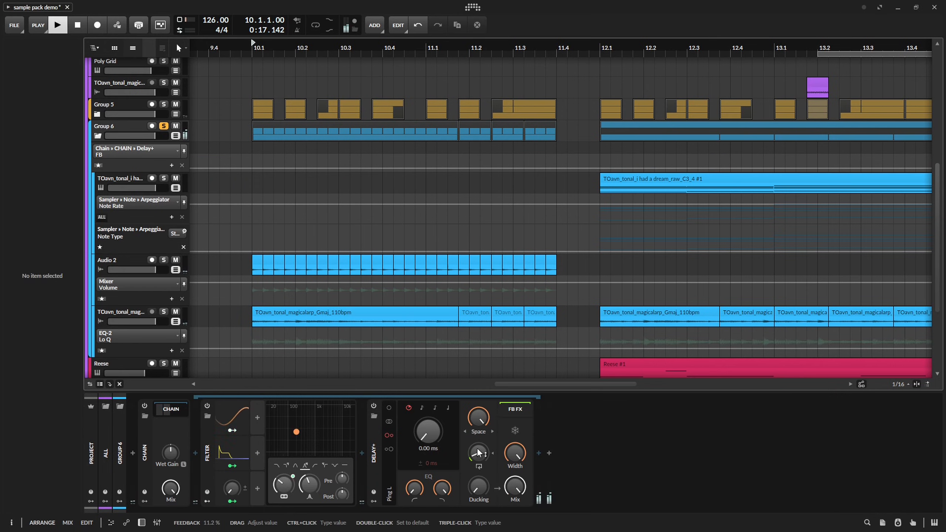
left_click_drag(478, 417, 479, 457)
key("space")
key("space")
key("space")
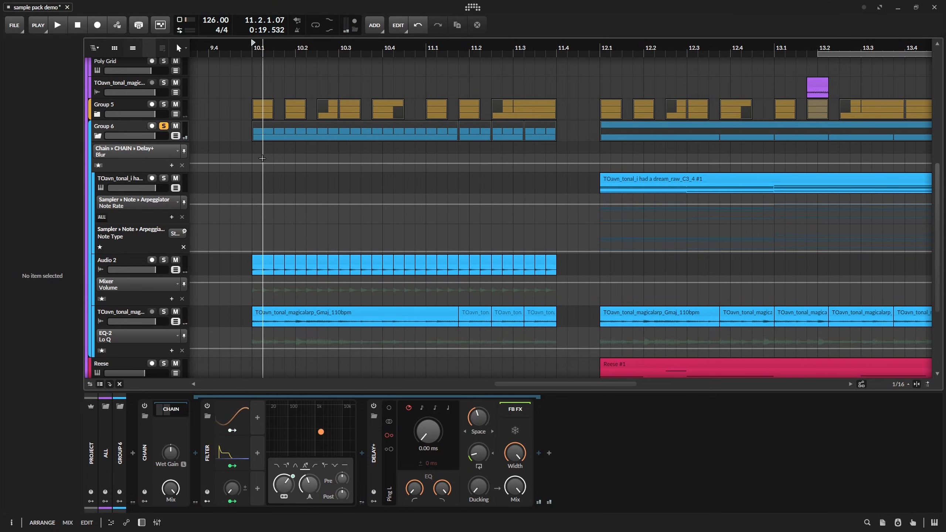
Automate the Delay+ Blur to rise from 23.5 % at 10.1.1 to a higher amount at 11.4.1, and audition it.
left_click_drag(262, 158, 263, 164)
key("space")
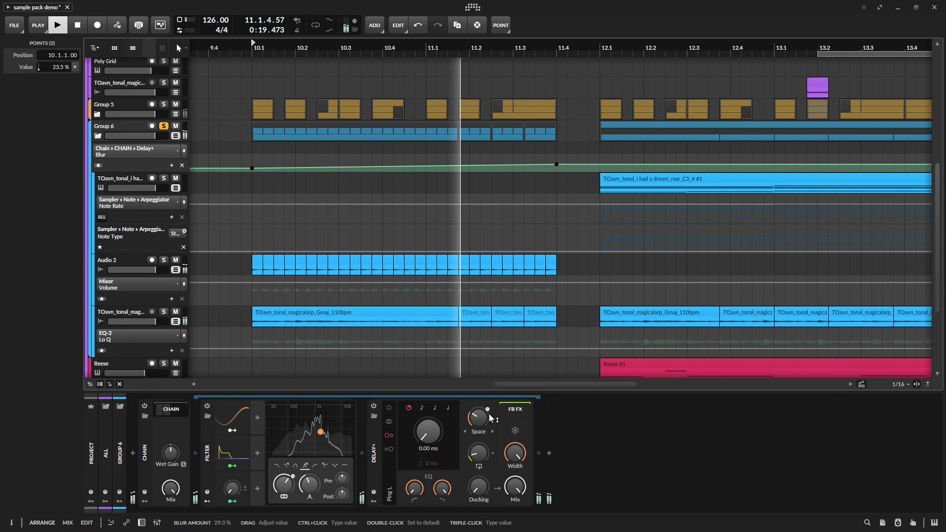
key("space")
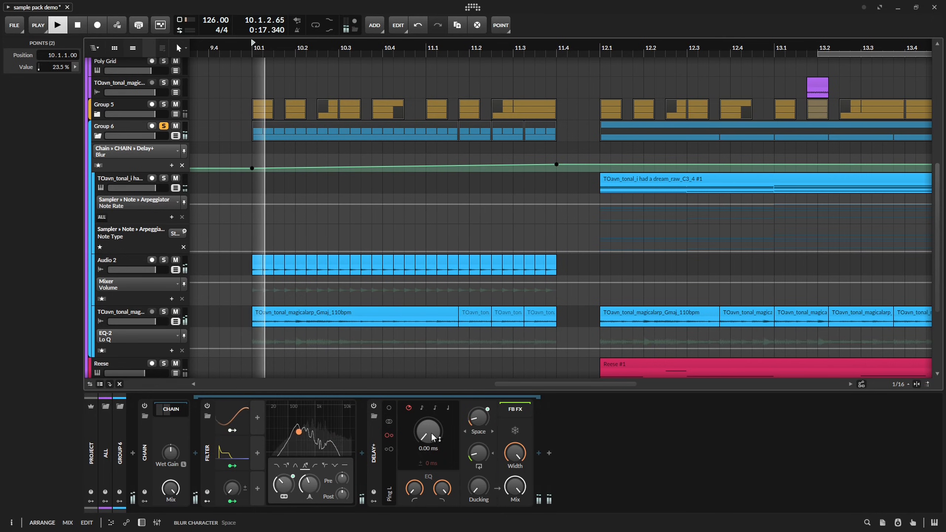
Automate the Group 6 Chain to switch off at 11.4.1, and audition the lead-in with the full mix.
left_click(145, 406)
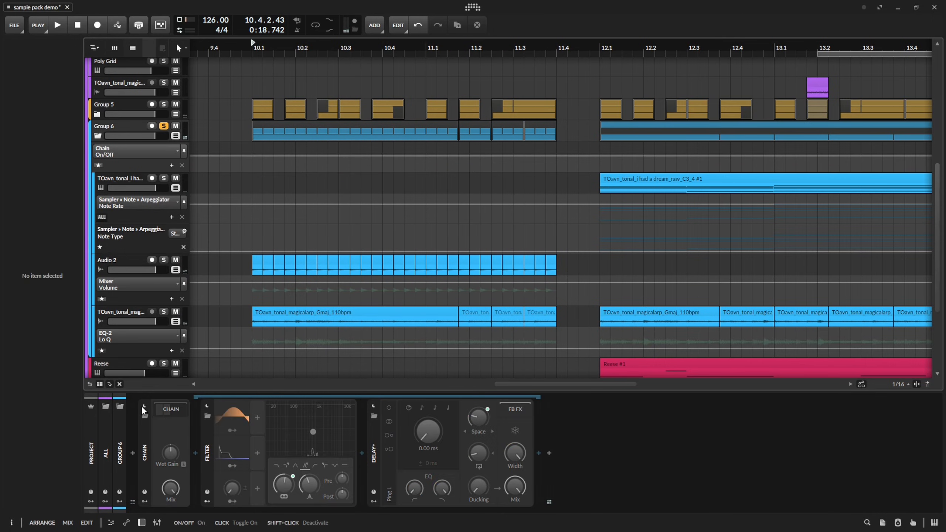
left_click(144, 406)
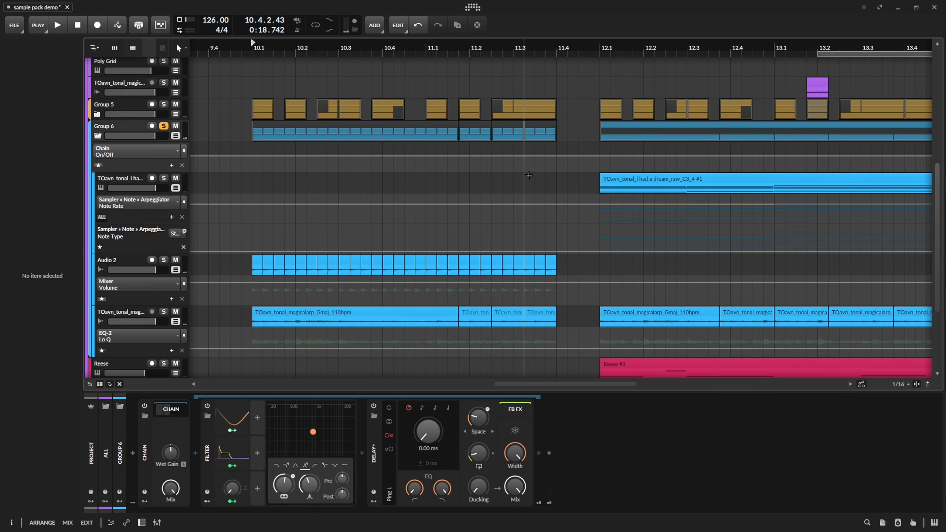
double_click(556, 157)
left_click_drag(557, 156, 557, 170)
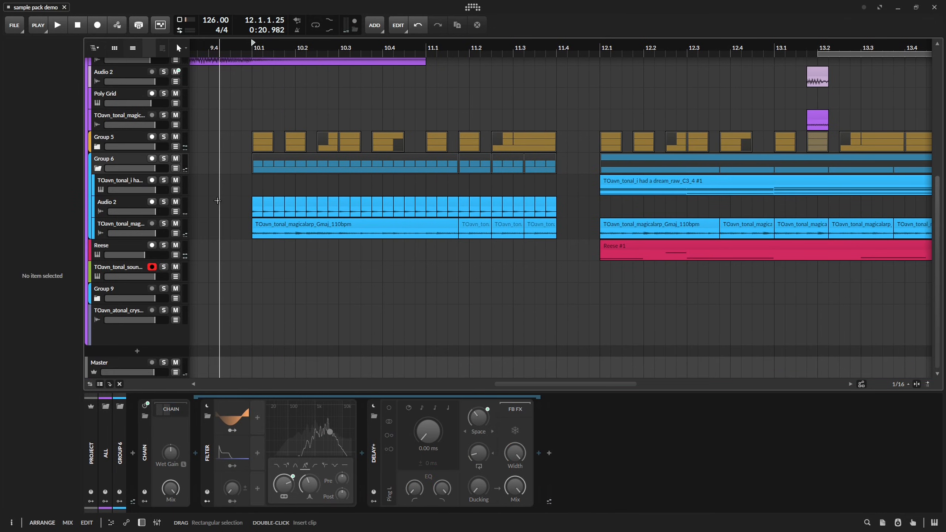
key("space")
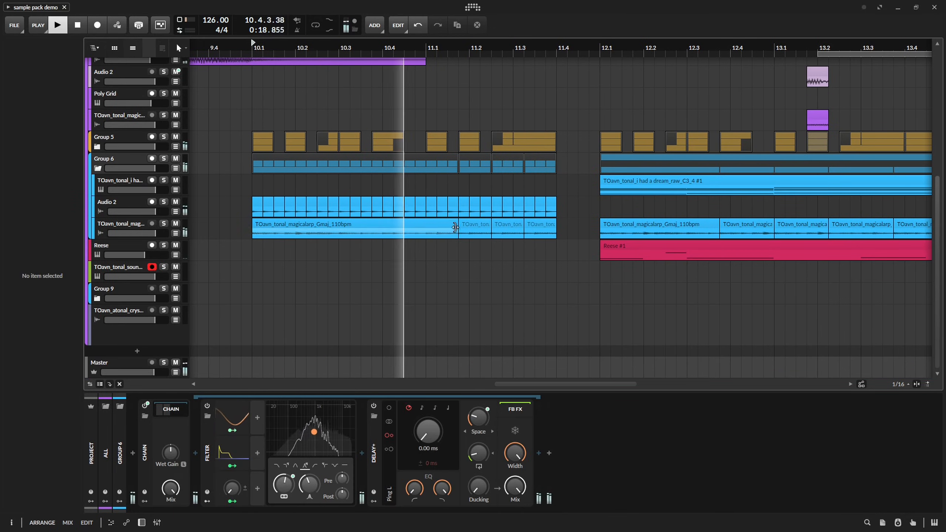
key("space")
key("space")
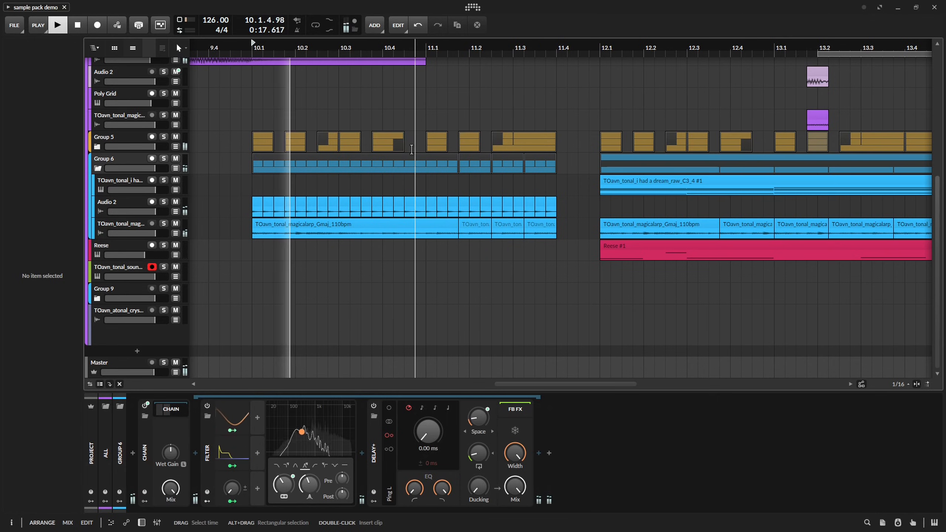
Duplicate the Group 5 clips of bar 10 into bar 11, and delete the copied clips after 11.3.3.
left_click(424, 144)
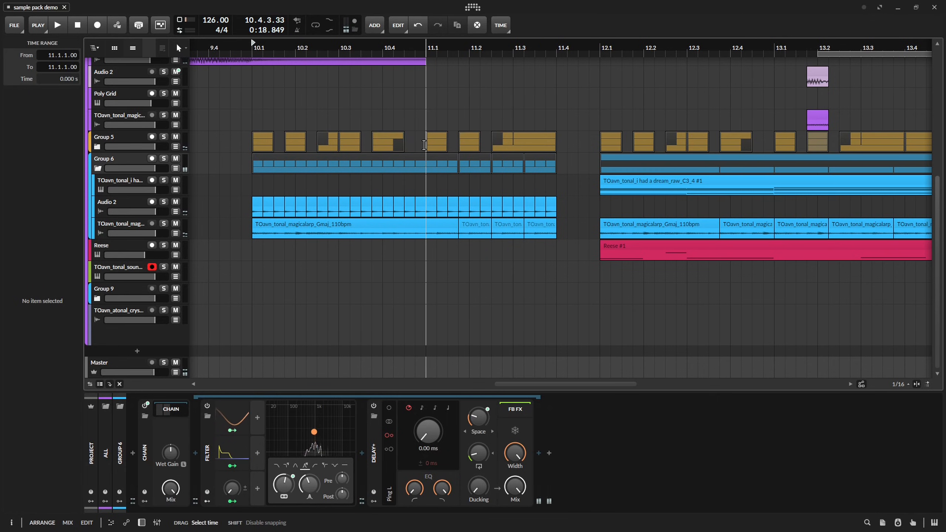
key("a")
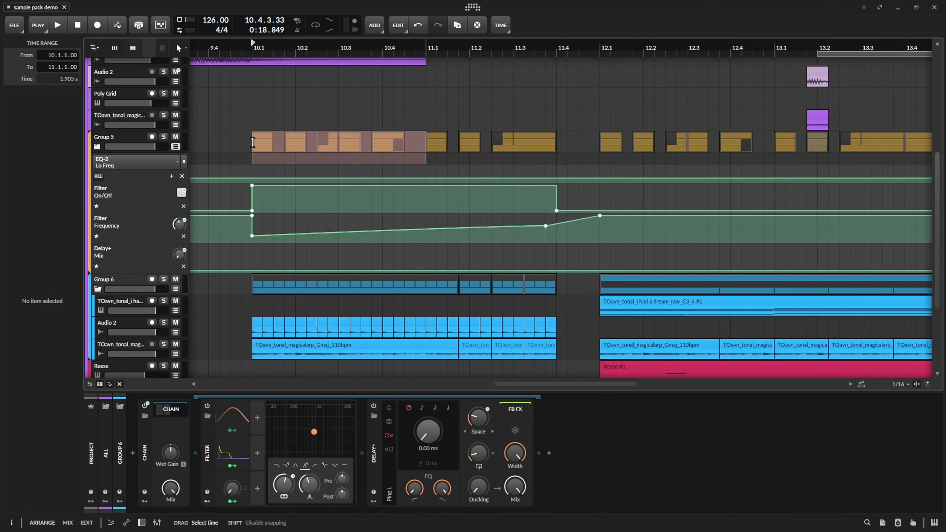
key("ctrl+d")
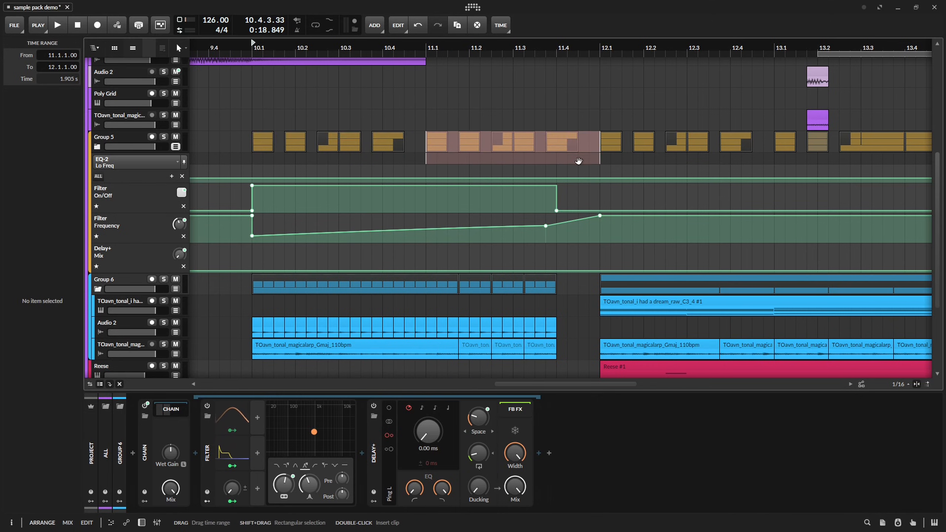
left_click(563, 147)
key("Delete")
key("space")
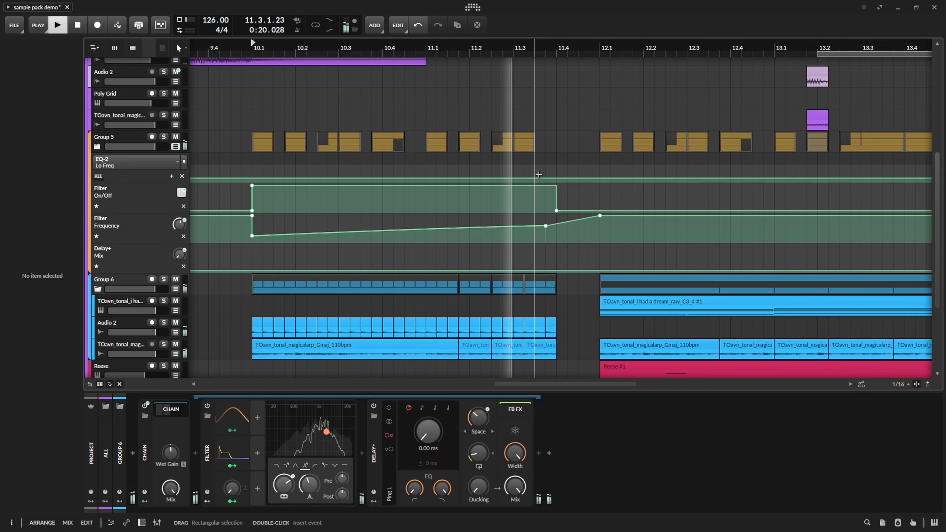
Move the last Group 5 lead-in clips to 11.3.2 and the preceding hit a sixteenth earlier, audition the rhythm, and save the project.
key("space")
key("space")
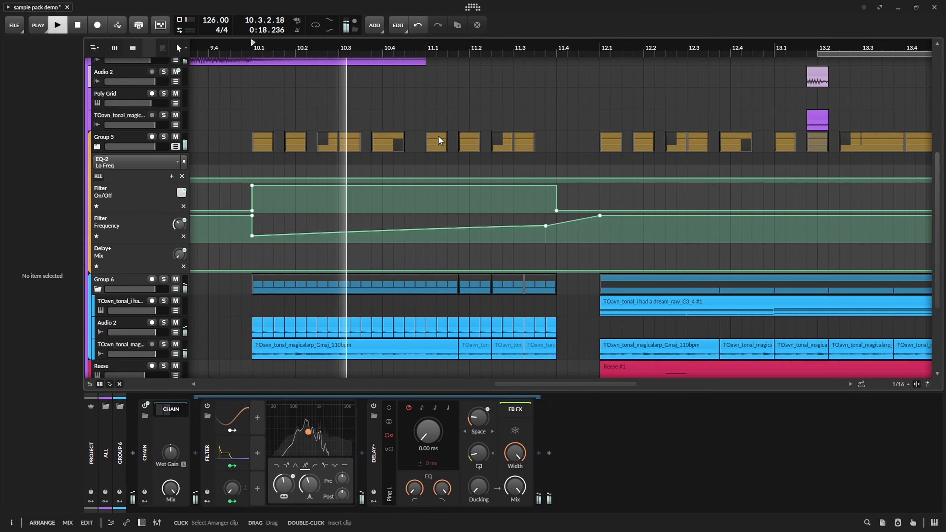
key("space")
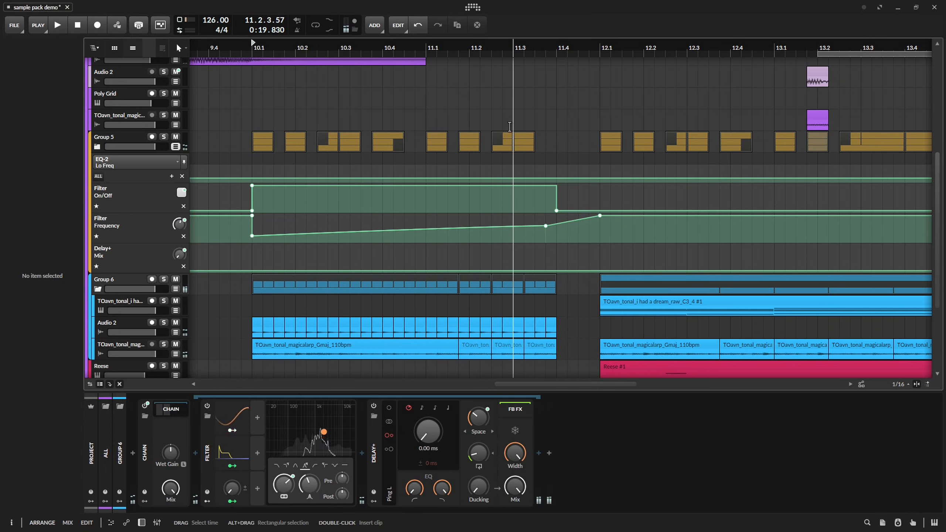
key("space")
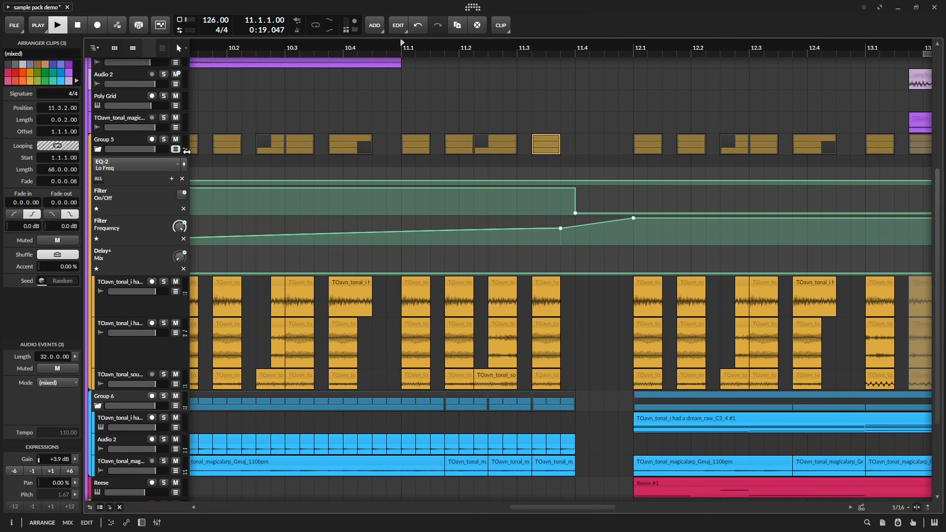
left_click(174, 150)
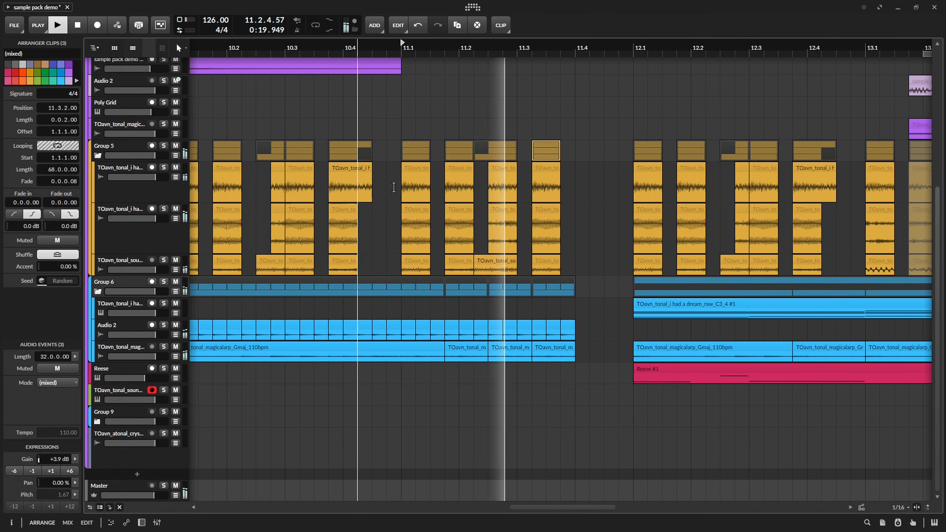
key("ctrl+s")
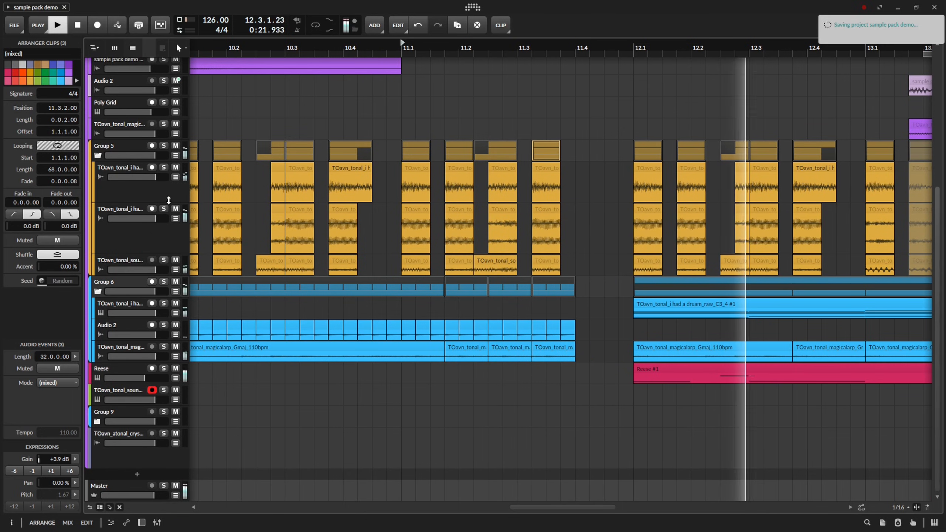
scroll(320, 63, "left", 3)
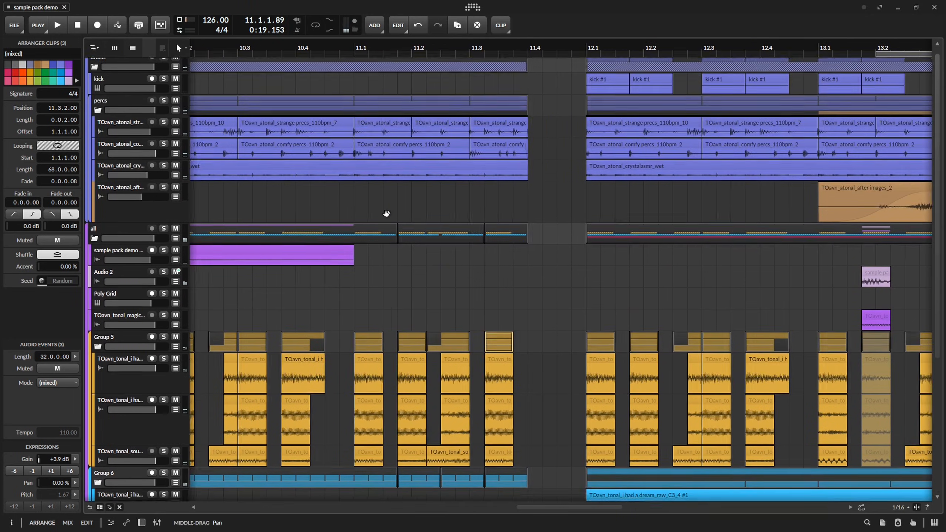
Save the project, collapse the tracks of Group 5, and audition the lead-in.
scroll(386, 212, "down", 4)
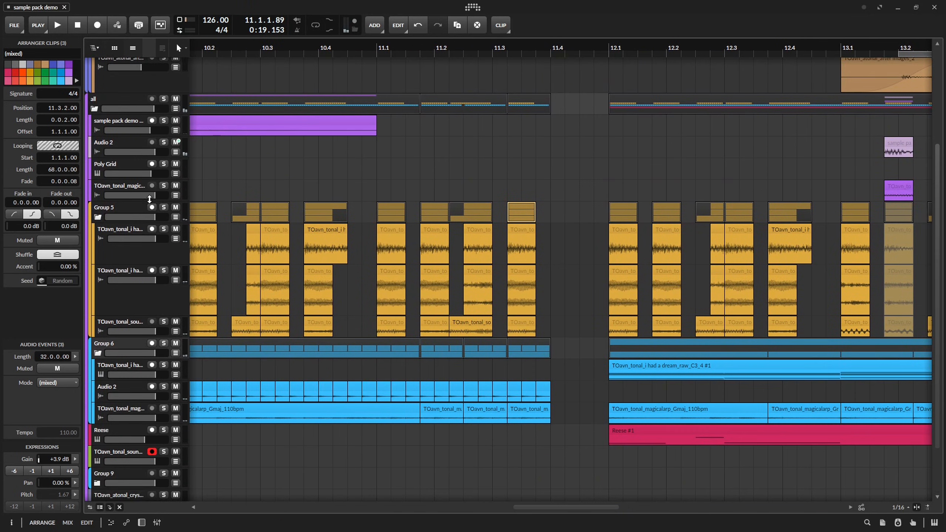
key("ctrl+s")
left_click(98, 219)
scroll(475, 291, "up", 3)
key("space")
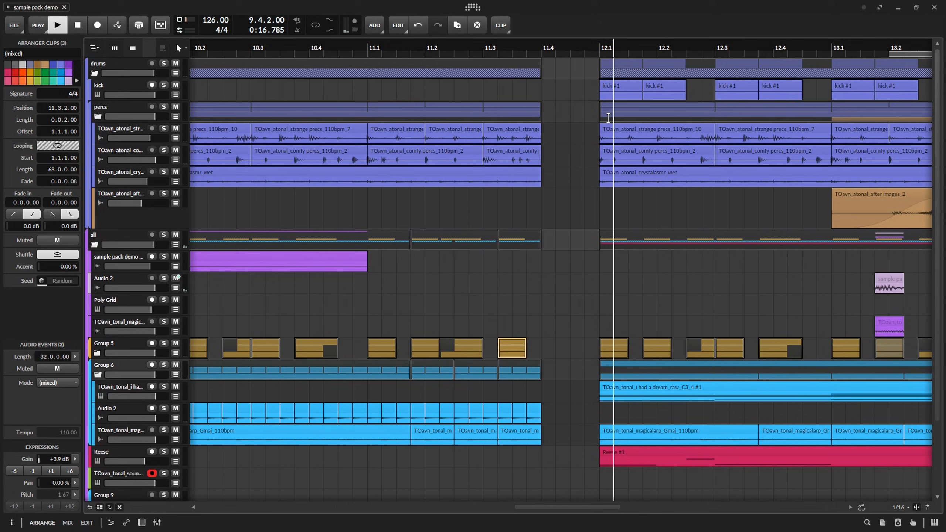
scroll(540, 149, "down", 3)
scroll(588, 347, "down", 4)
scroll(611, 354, "down", 5)
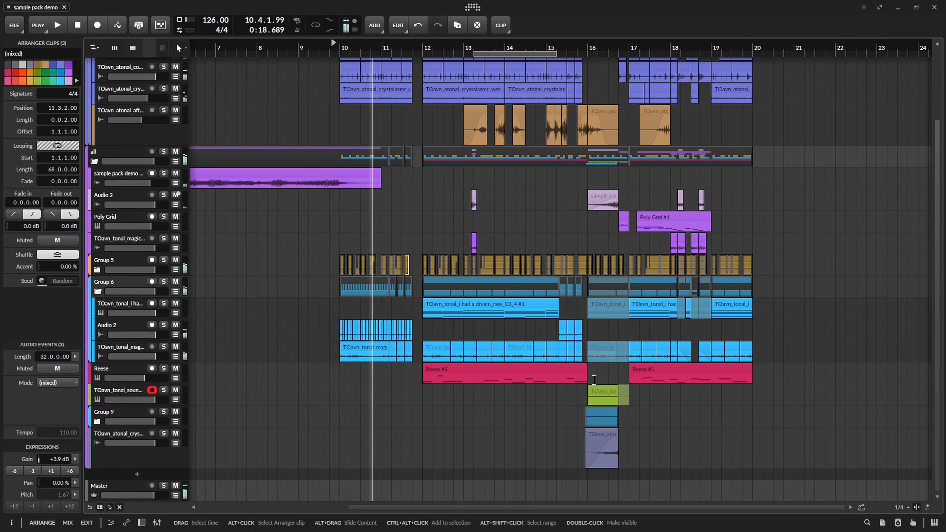
key("space")
Expand Group 9 and copy its upper artificial heartbeat clip from 15.4.4 to 10.4.4 on the same track.
scroll(613, 407, "up", 6)
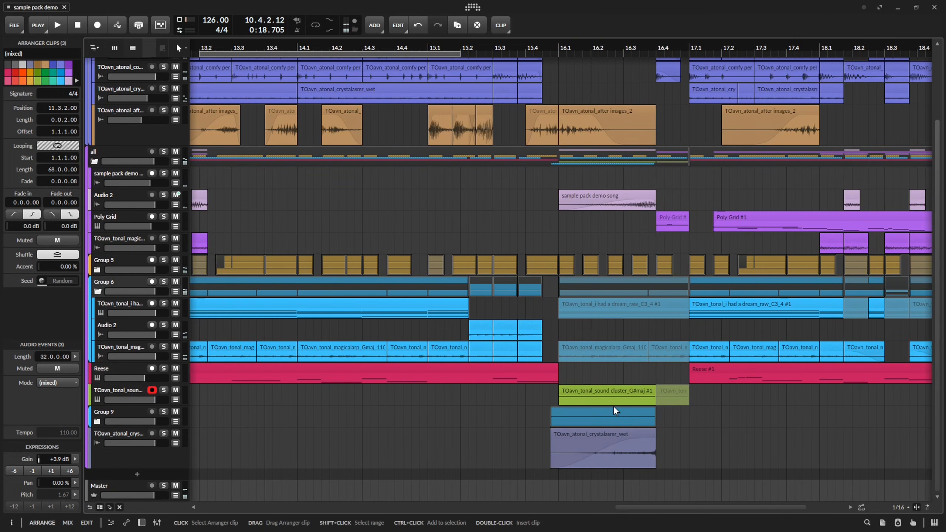
left_click(98, 422)
scroll(531, 287, "down", 2)
left_click(601, 352)
key("ctrl+c")
scroll(572, 350, "left", 3)
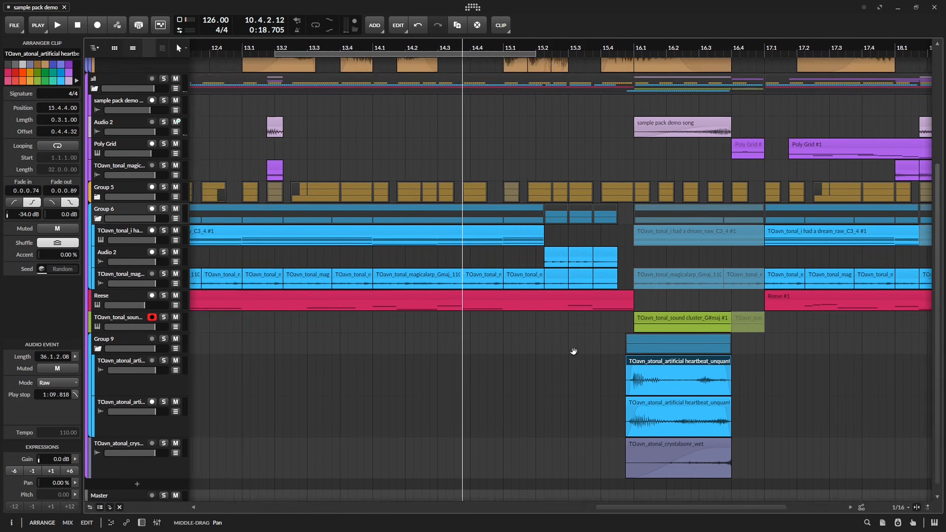
scroll(484, 343, "down", 4)
left_click(429, 362)
key("ctrl+v")
key("space")
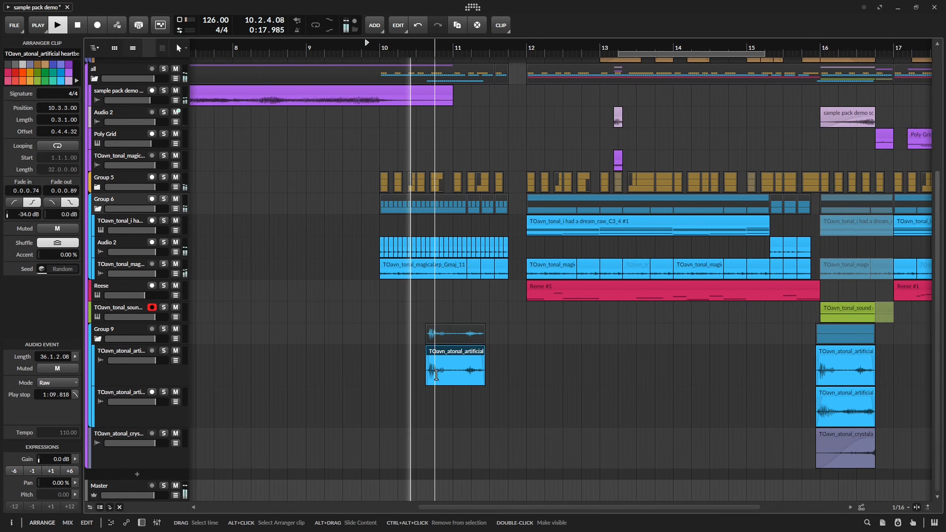
scroll(437, 365, "up", 6)
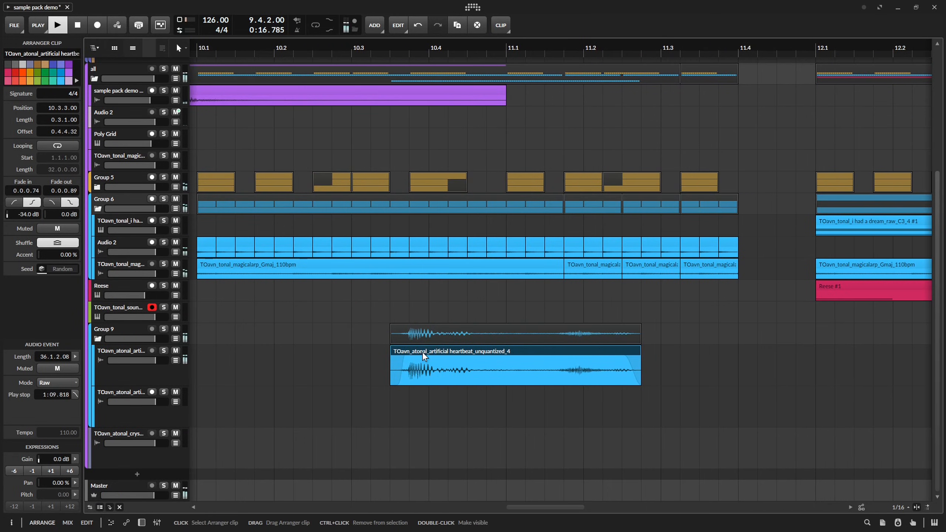
left_click_drag(437, 364, 534, 365)
Copy the lower artificial heartbeat clip of Group 9 to 10.4.4 on its own track, aligned under the upper copy.
scroll(702, 369, "down", 5)
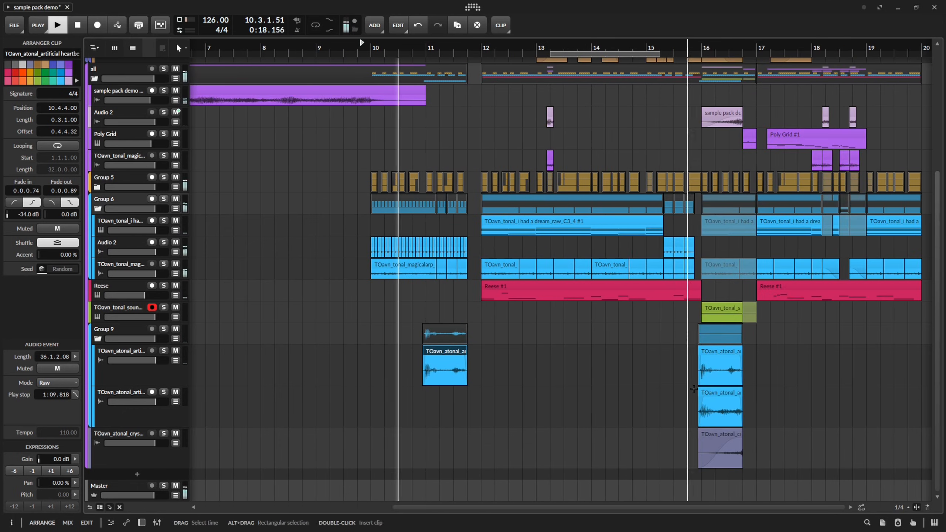
scroll(424, 401, "up", 5)
left_click(428, 400)
key("ctrl+v")
scroll(462, 396, "up", 2)
left_click_drag(462, 395, 428, 397)
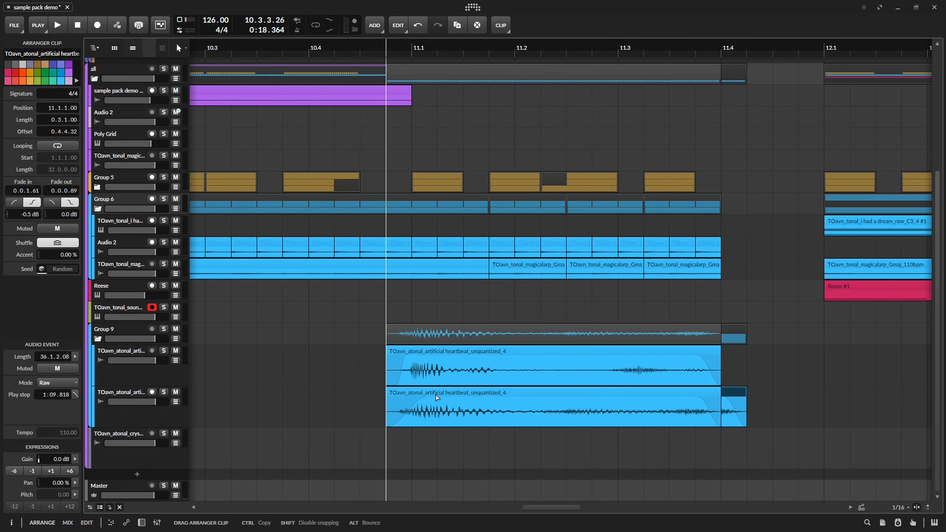
left_click(239, 414)
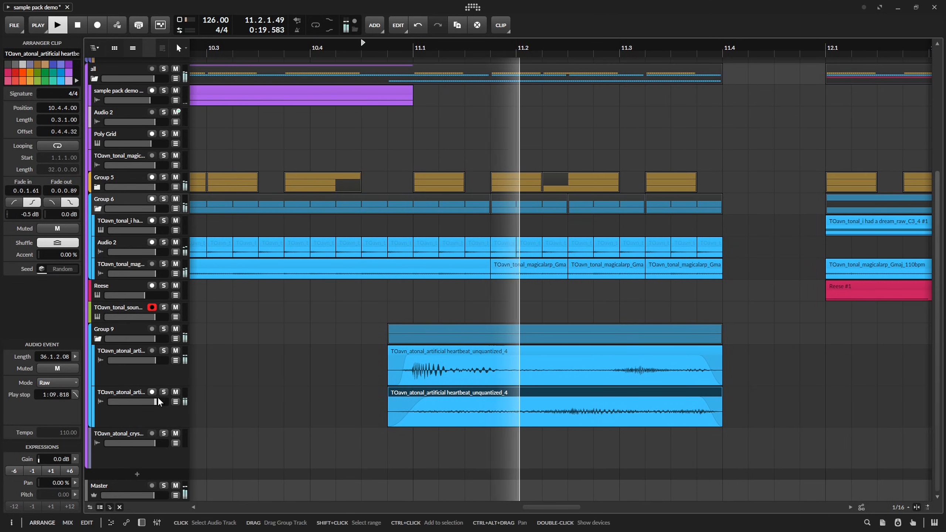
Examine the heartbeat clip's audio and the group effects, and audition the lower heartbeat track in solo.
double_click(462, 375)
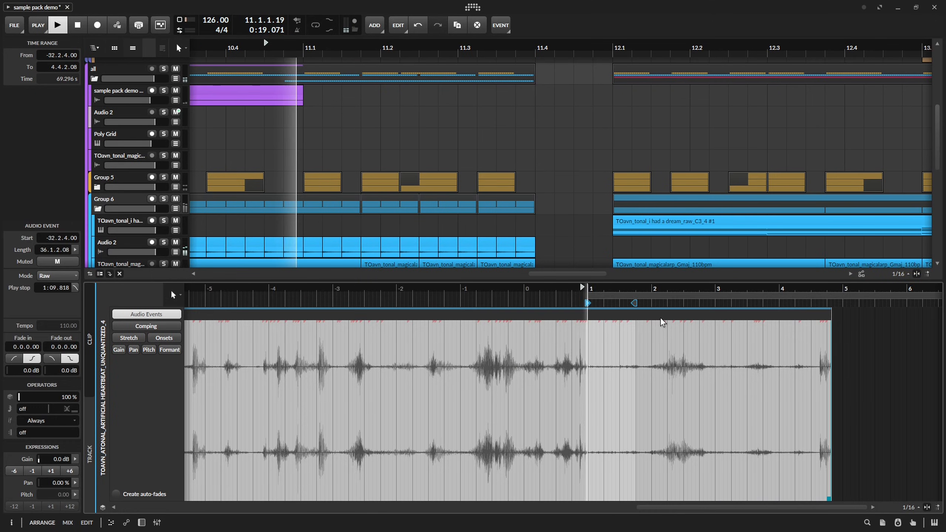
key("space")
left_click_drag(547, 212, 573, 141)
key("d")
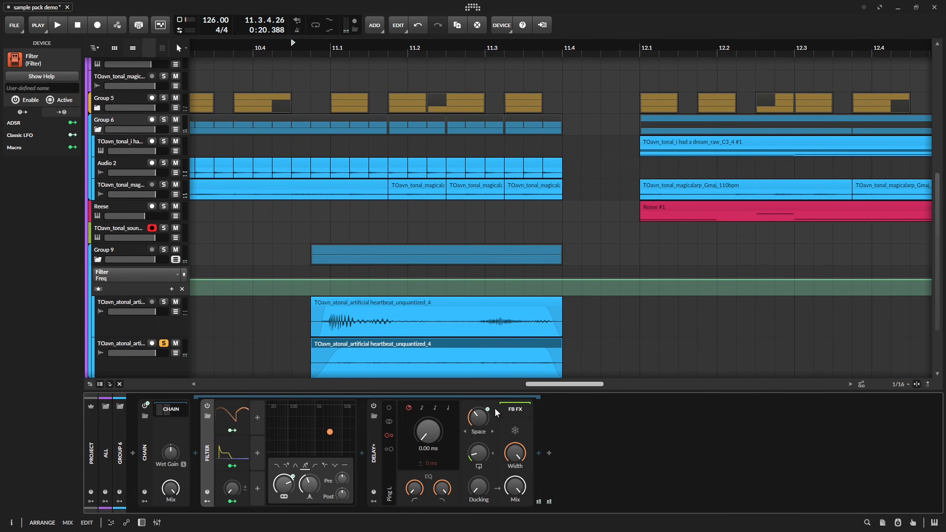
key("space")
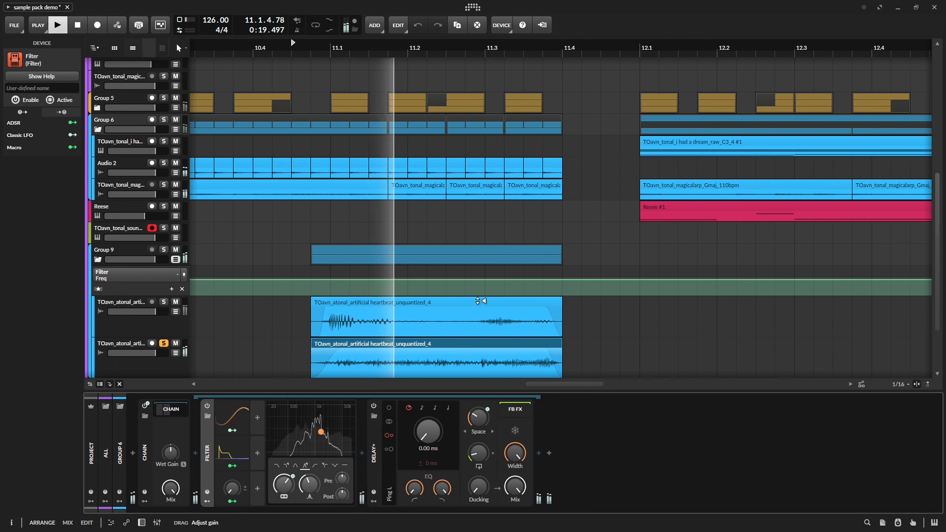
key("space")
Add an EQ-2 to the lower heartbeat track with a low cut at 305 Hz, Q 0.20, and a +3.0 dB high band at 8.63 kHz.
key("space")
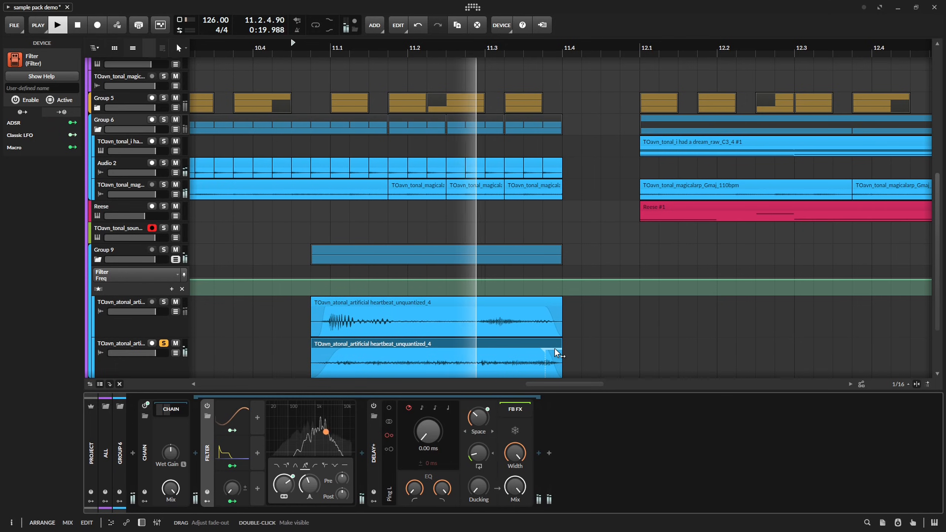
left_click(151, 367)
key("space")
left_click(146, 454)
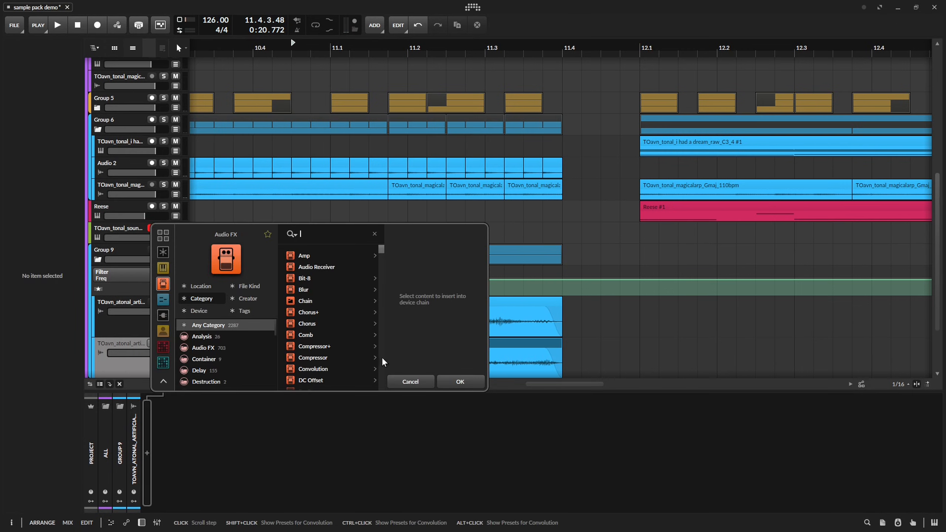
type("e")
double_click(315, 266)
key("space")
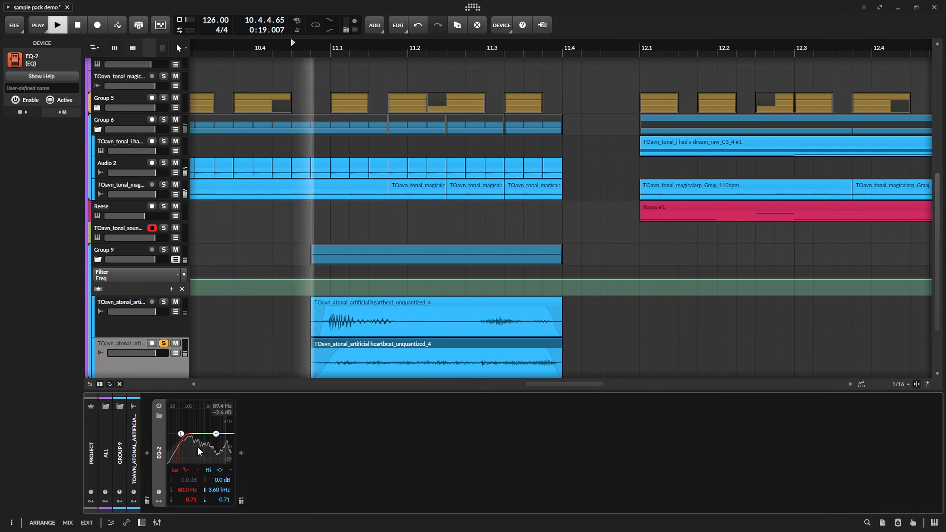
left_click_drag(188, 438, 197, 505)
left_click_drag(217, 434, 219, 431)
Automate the lower heartbeat track's EQ-2 to switch on at 10.4.3 and off at 12.1.1, and audition it unsoloed with the mix.
left_click(160, 409)
scroll(338, 311, "down", 4)
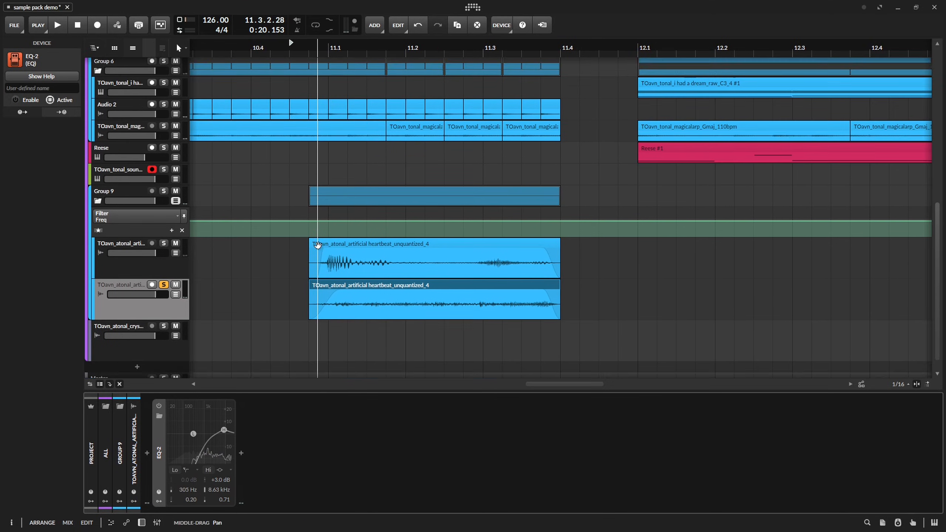
left_click_drag(303, 337, 341, 314)
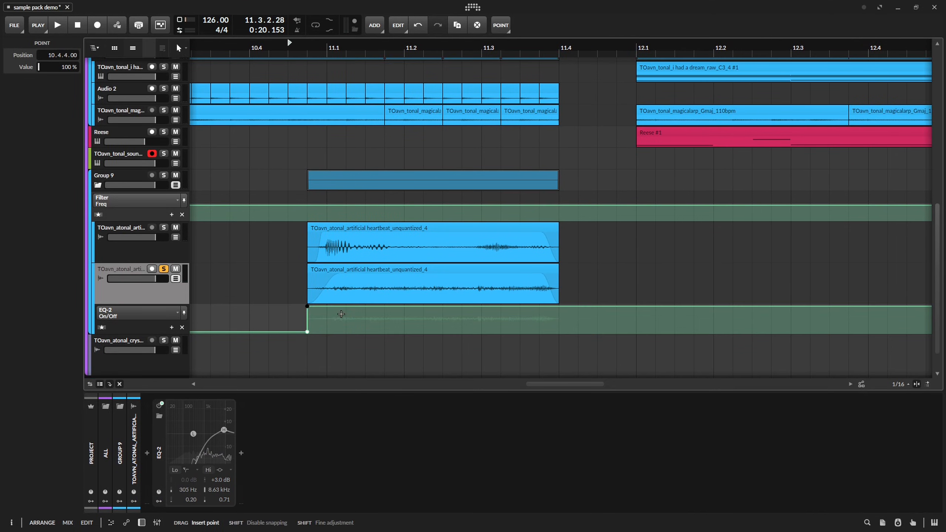
left_click_drag(636, 314, 637, 332)
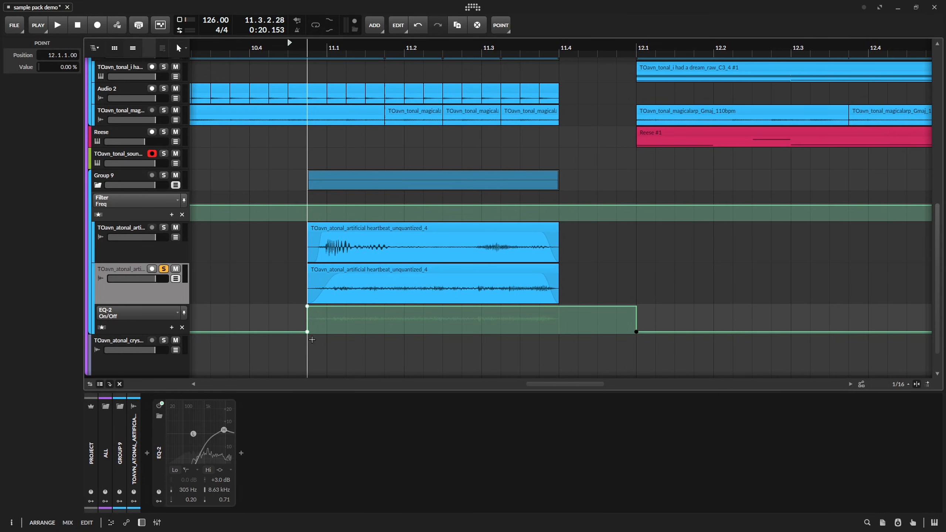
key("space")
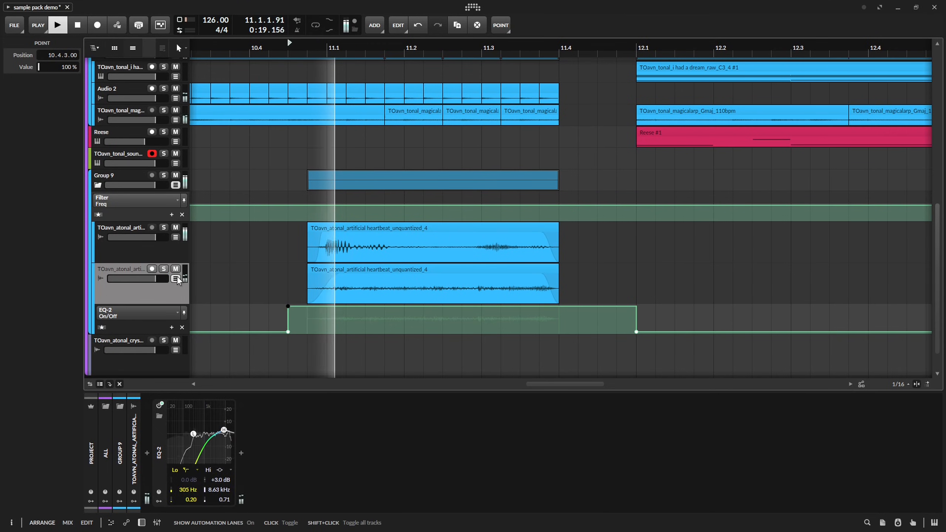
left_click(176, 279)
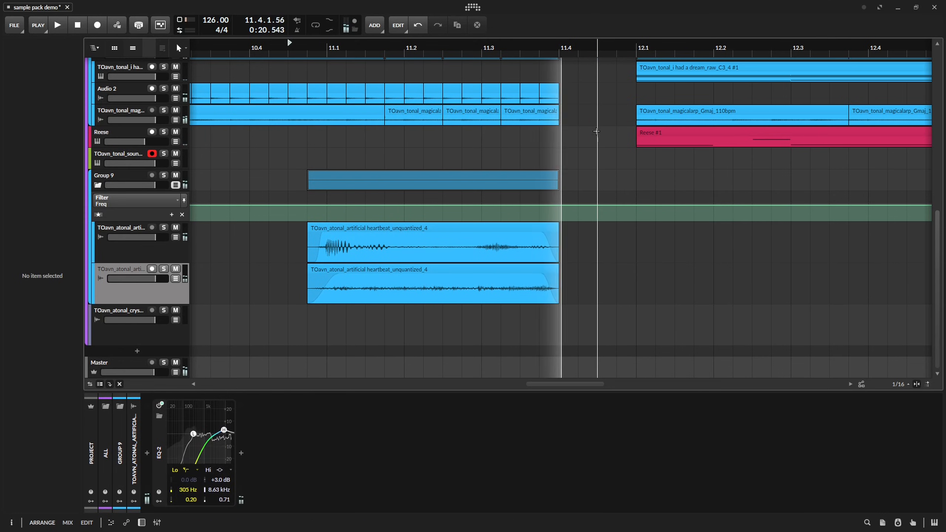
scroll(443, 222, "up", 5)
scroll(443, 222, "right", 2)
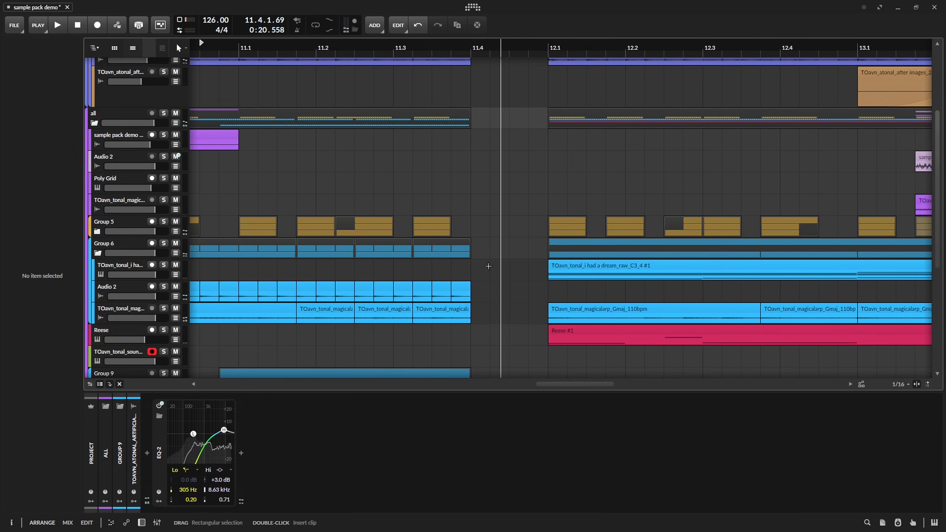
Extend both lead-in heartbeat clips in Group 9 to 11.4.3 and start their fade-outs at about 11.4.1.
left_click(440, 220)
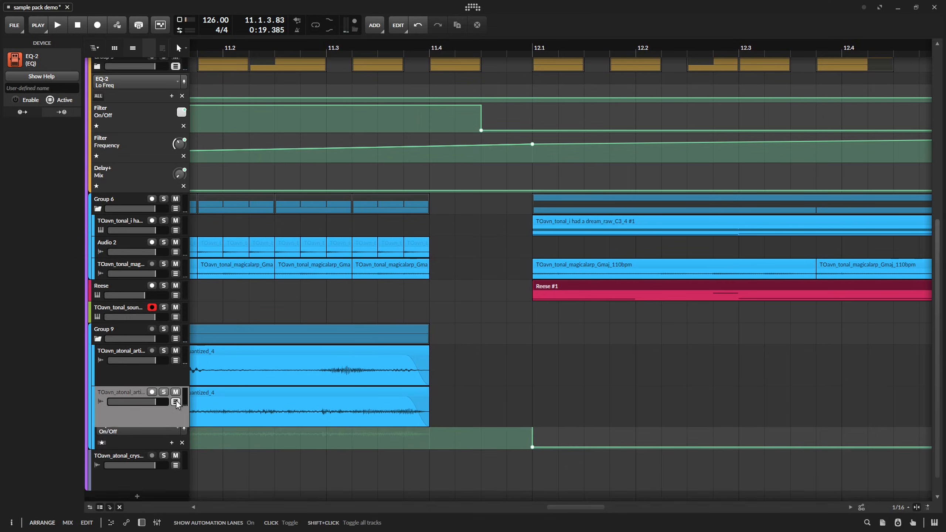
scroll(366, 345, "down", 2)
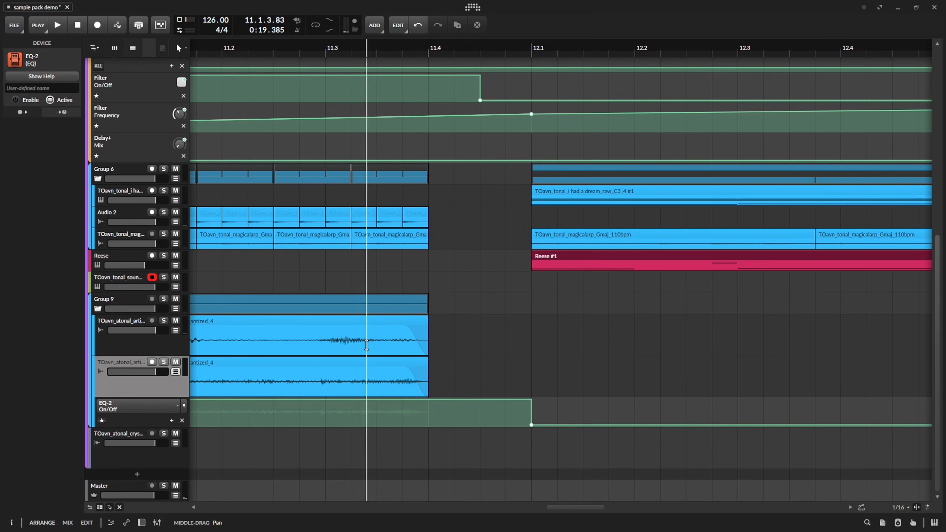
left_click_drag(427, 364, 480, 364)
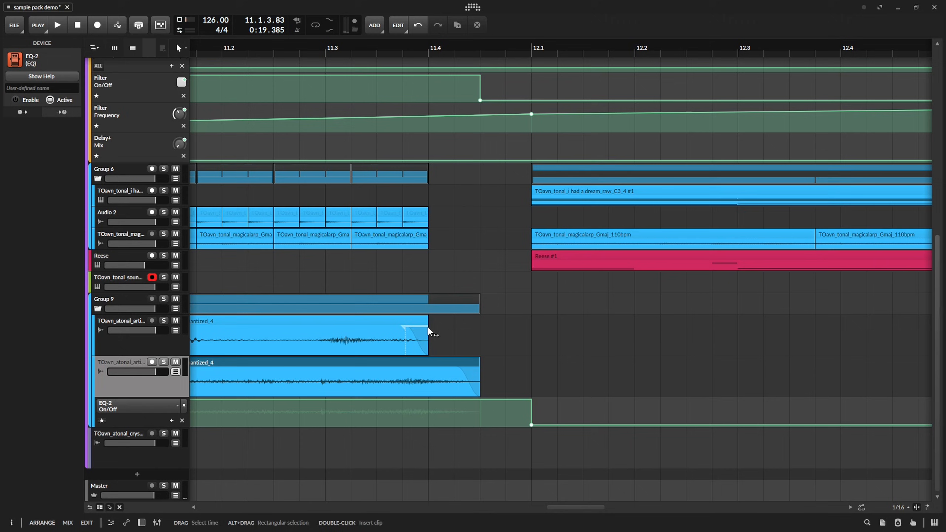
mouse_move(432, 323)
left_mouse_down()
mouse_move(469, 331)
mouse_move(430, 337)
left_mouse_up()
left_click_drag(457, 369, 429, 369)
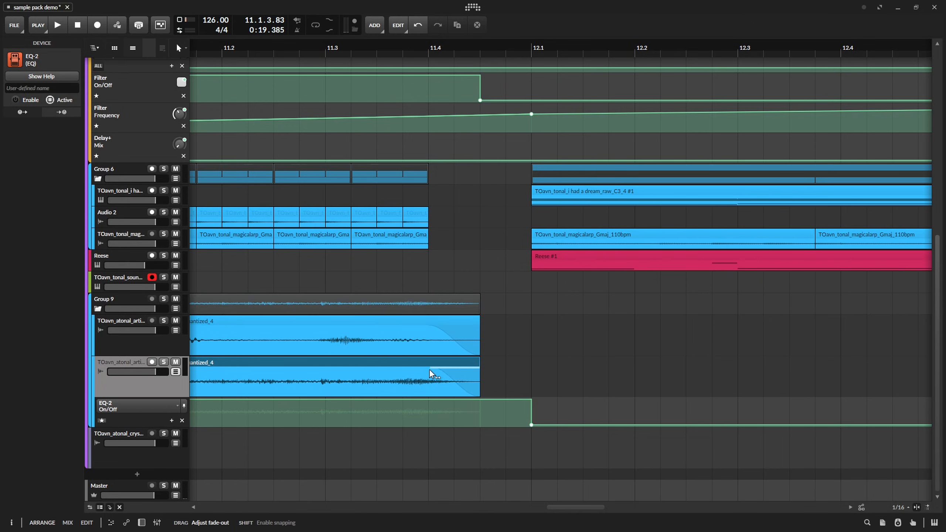
Repeat the last Group 5 and Group 6 lead-in clips at 11.4.1, ending them at 11.4.3.
scroll(466, 369, "up", 3)
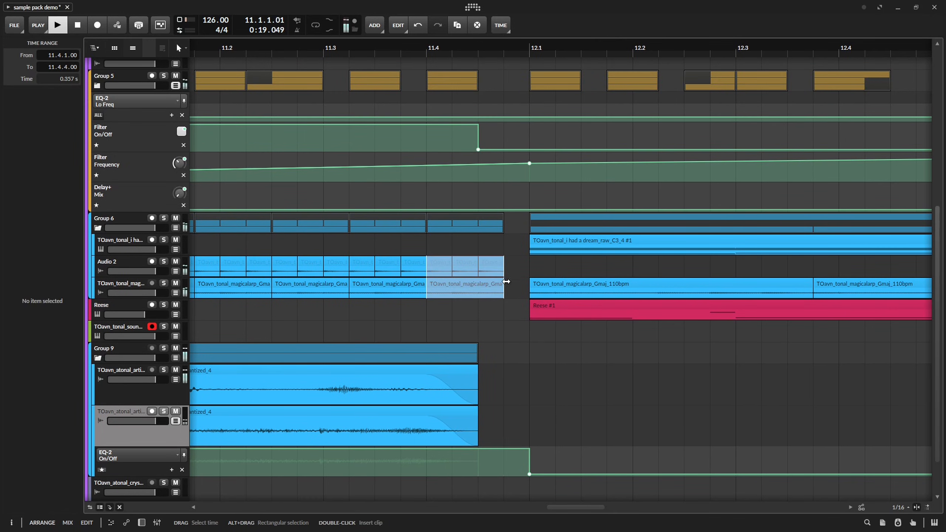
key("space")
left_click_drag(506, 282, 478, 281)
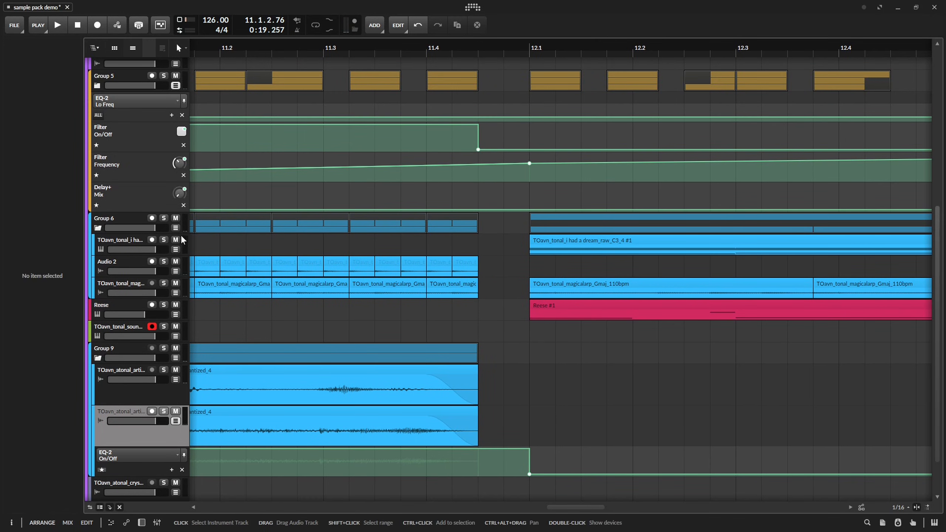
Show all automation lanes of Group 6, move the Chain switch-off point to 11.4.3, and audition the change.
left_click(176, 228)
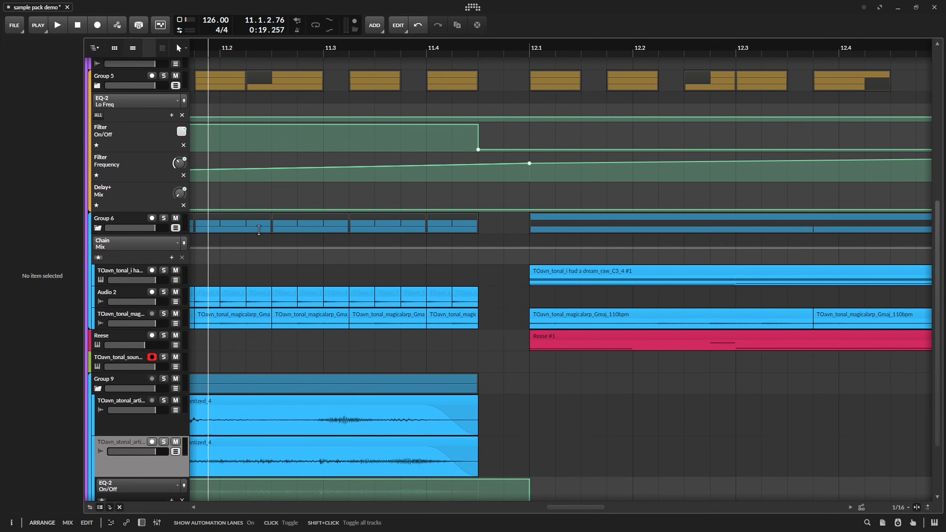
left_click(98, 258)
left_click(478, 293)
key("space")
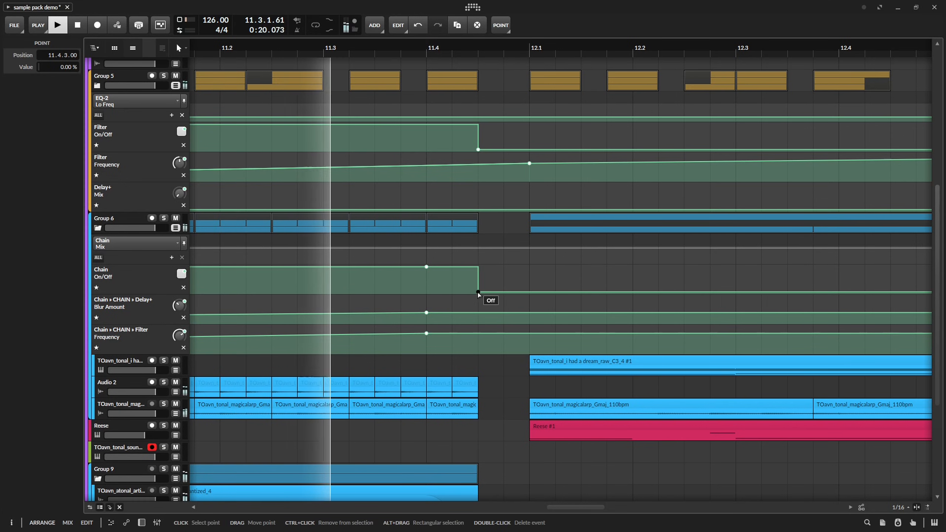
key("space")
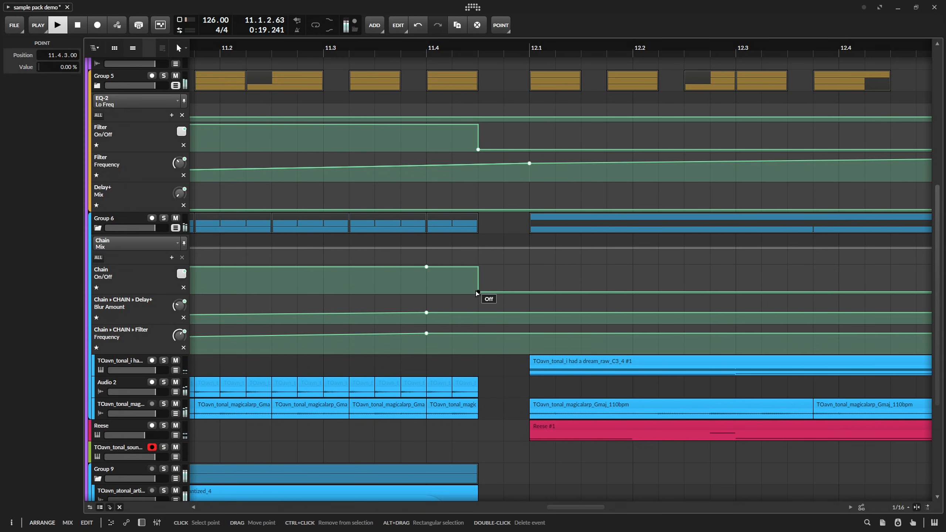
Move the end points of the Group 6 Delay+ Blur Amount and Filter Frequency automation to 11.4.3, and save the project.
left_click_drag(427, 313, 479, 313)
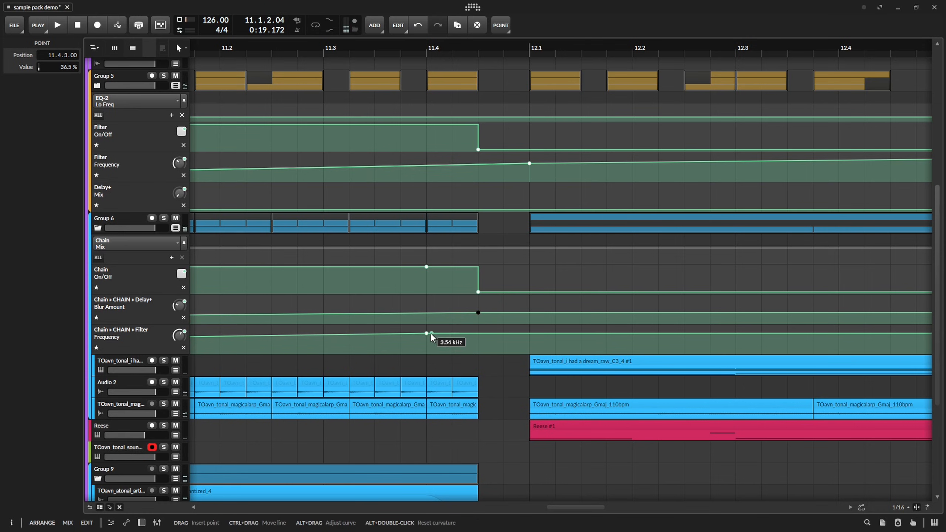
left_click_drag(430, 333, 478, 333)
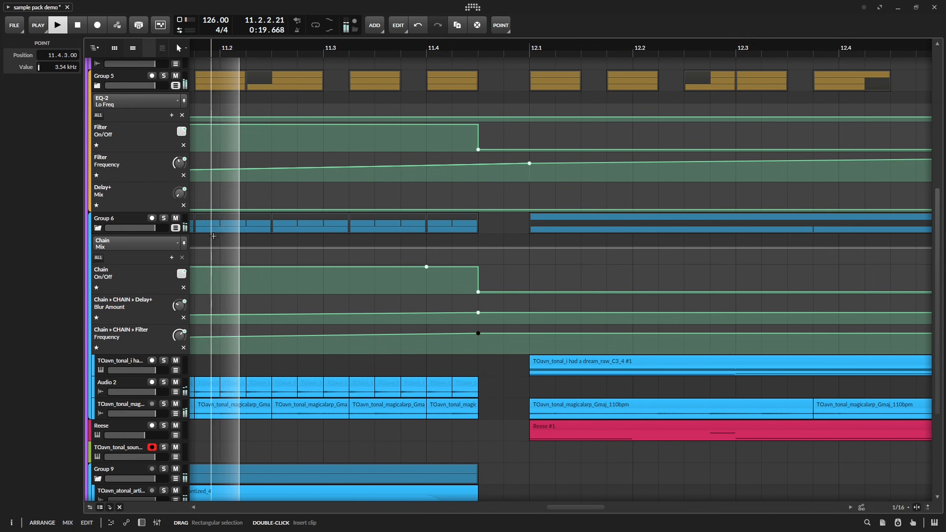
left_click(387, 221)
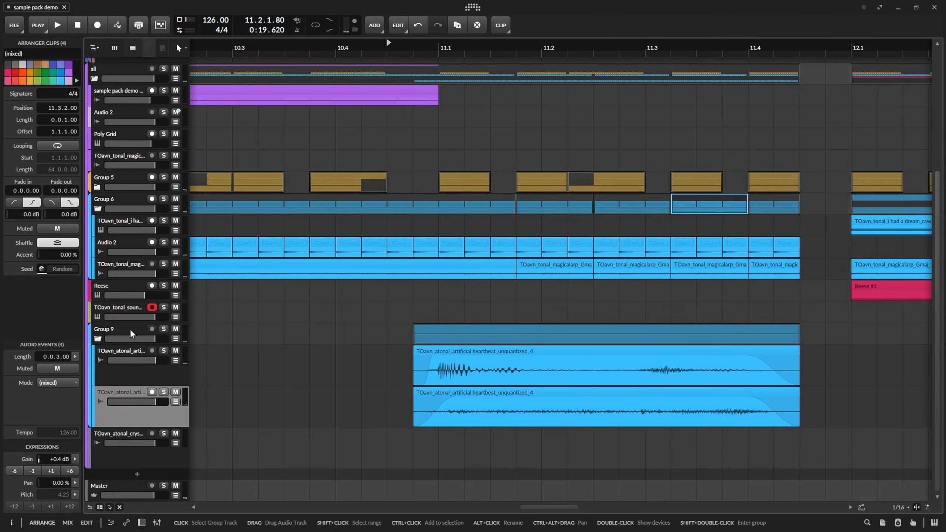
Recolour Group 9 and its two heartbeat tracks red.
right_click(131, 333)
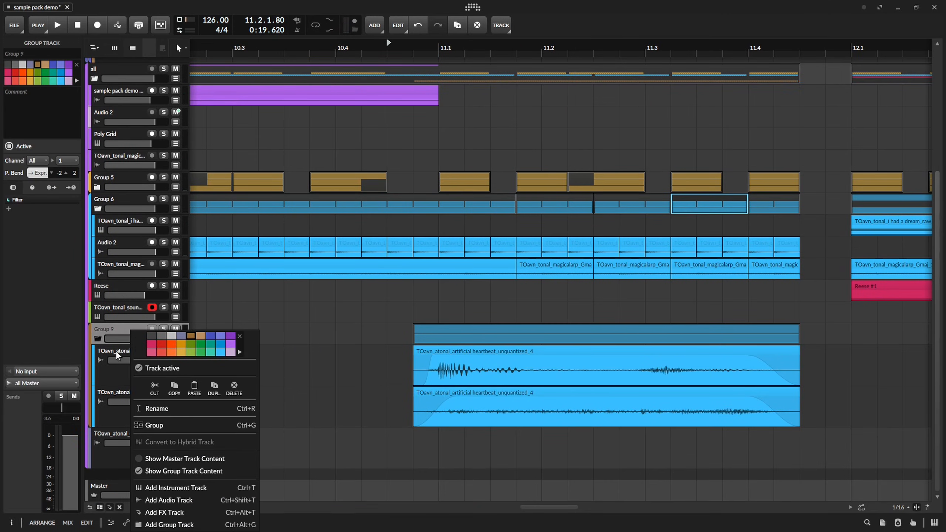
left_click(117, 378)
left_click(116, 410)
left_click(134, 371, "shift")
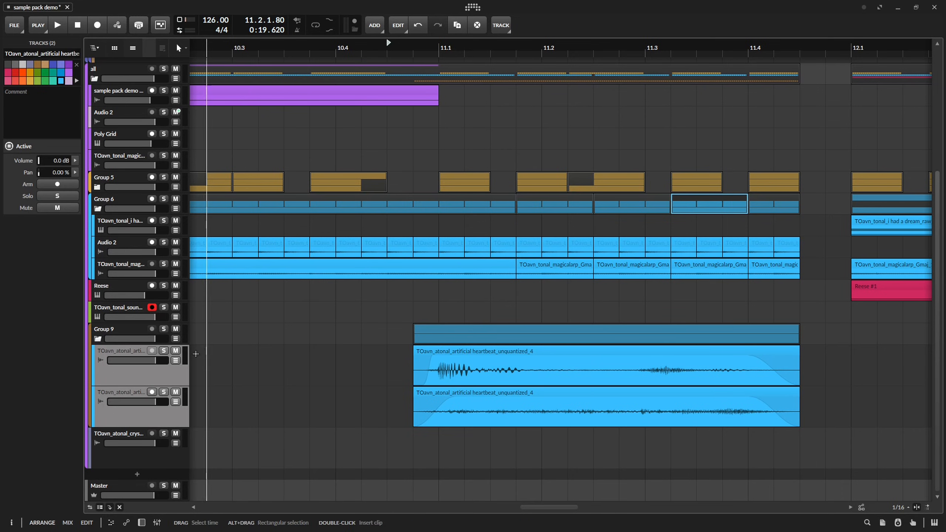
right_click(130, 329)
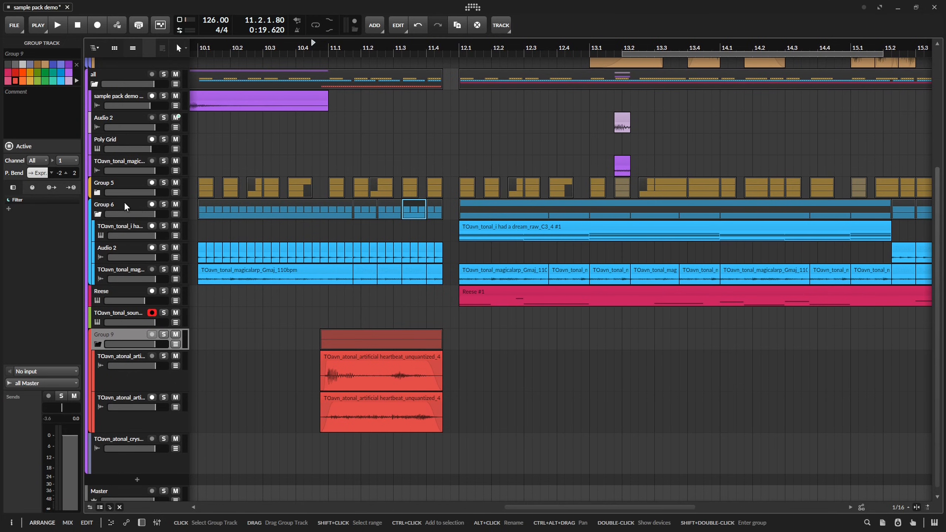
Recolour Group 6 and its tracks a deeper blue, save the project, and audition the lead-in.
right_click(126, 206)
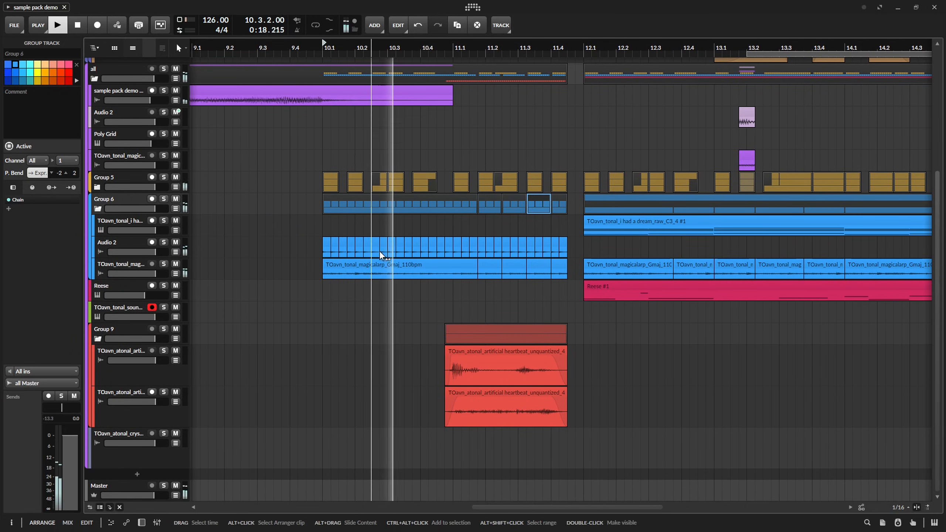
key("space")
key("space")
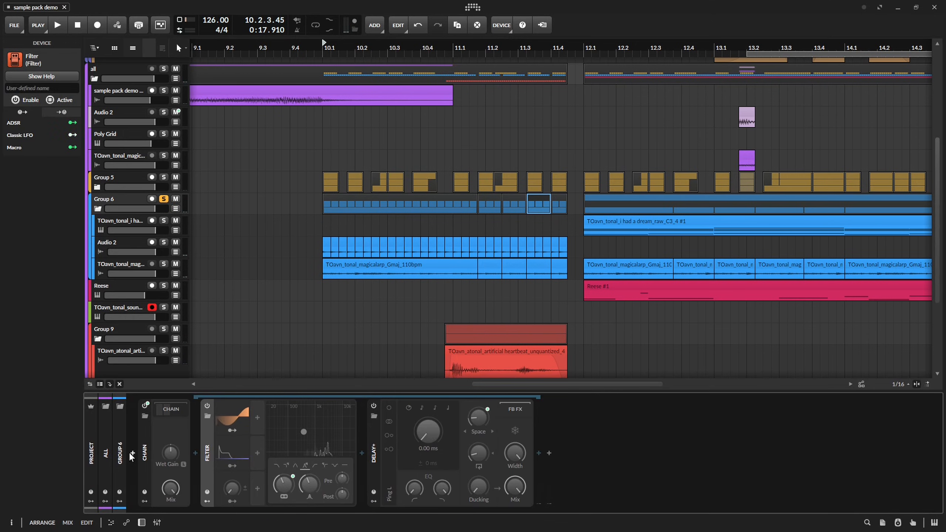
Add a Tool device to Group 6's device chain and audition the group.
left_click(131, 455)
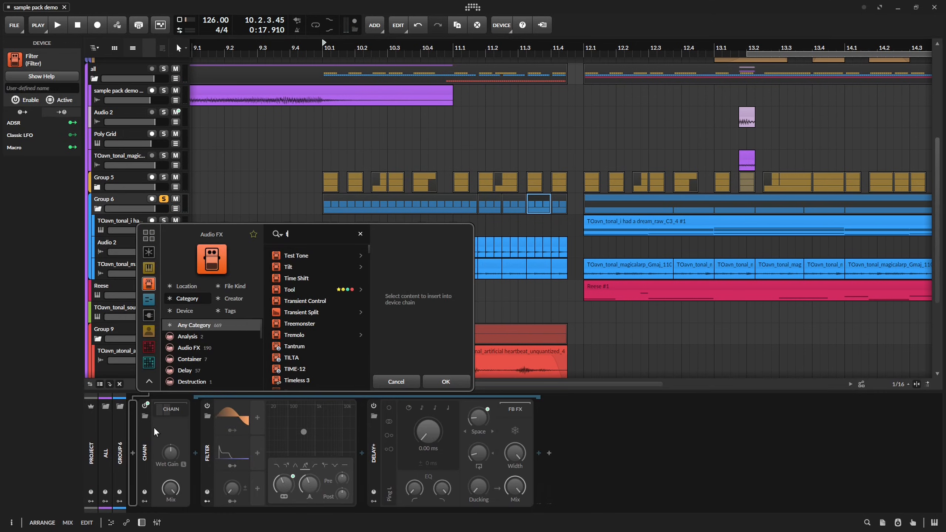
type("too")
key("Return")
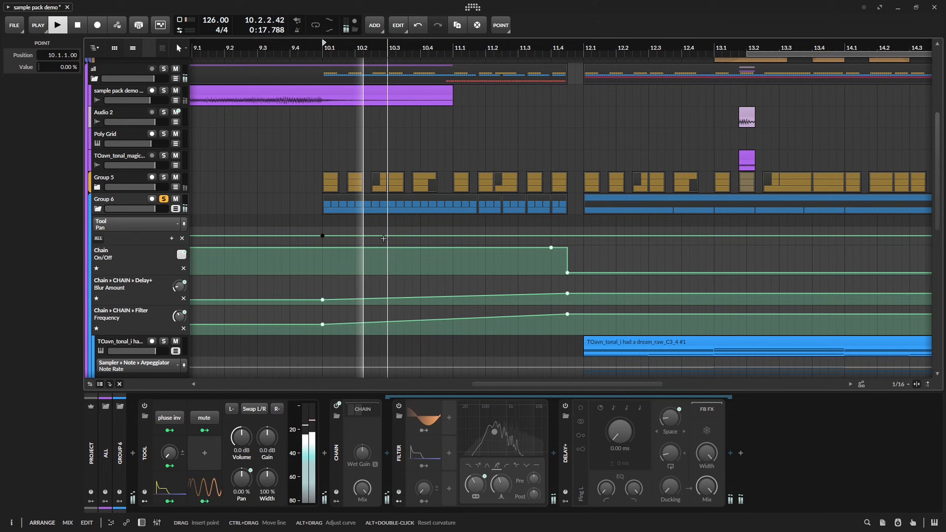
key("space")
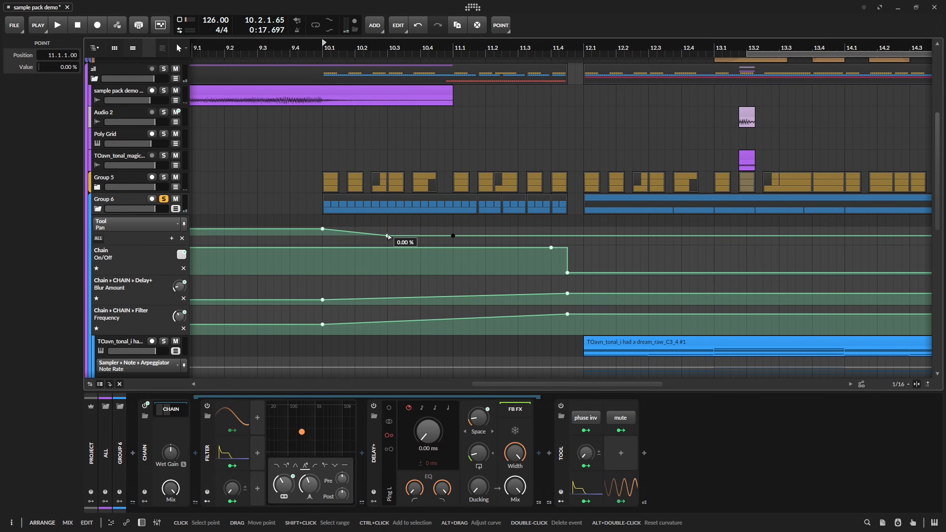
Draw zigzag Tool Pan automation on Group 6 across bars 10–11, reaching -100% at 11.3.1 and 0% at 11.4.3, and hide its lanes.
left_click_drag(388, 234, 453, 236)
key("space")
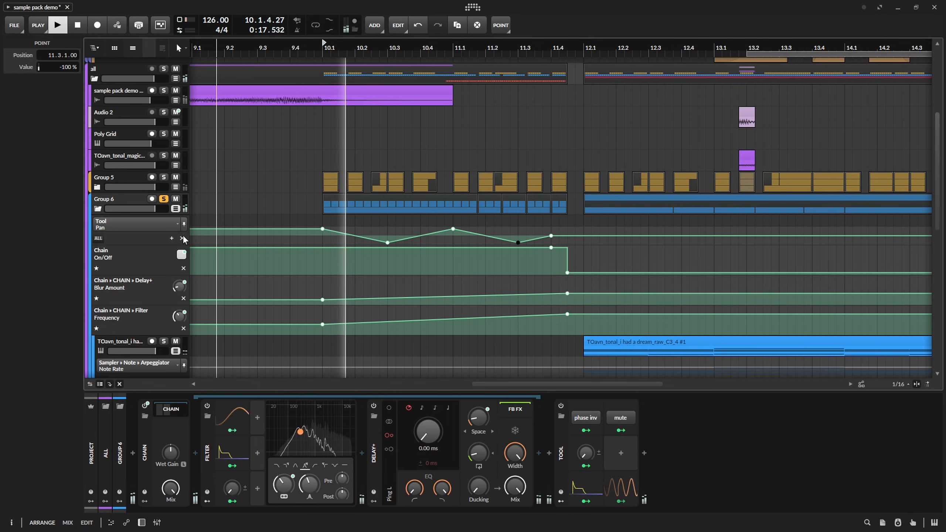
left_click_drag(552, 235, 567, 236)
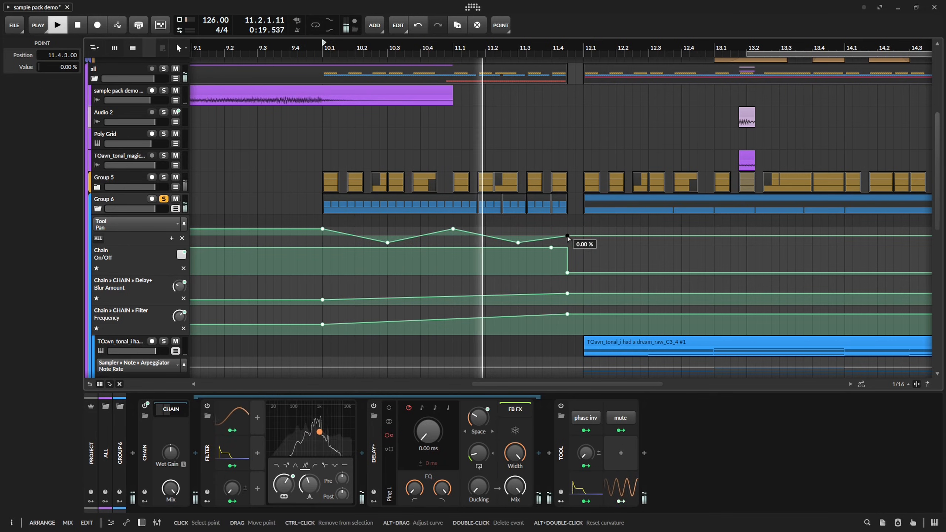
left_click(175, 209)
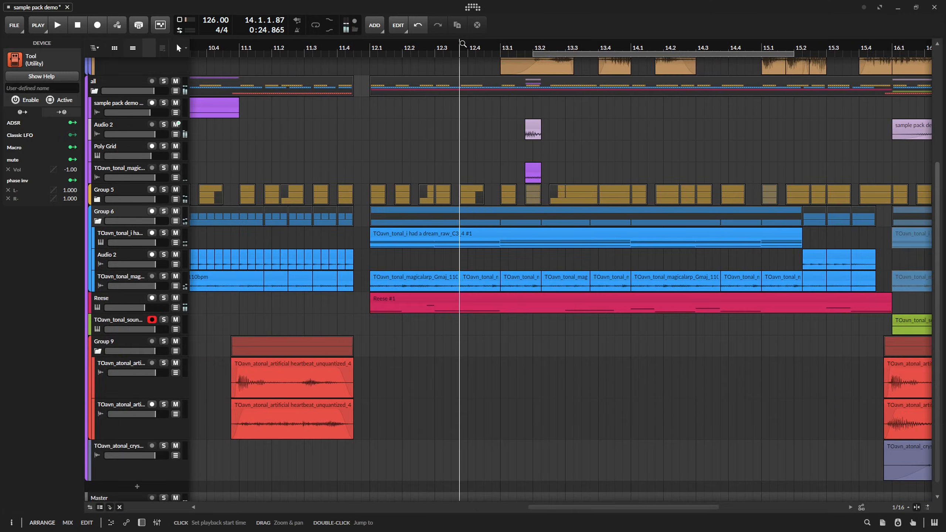
Mute the kick clip at 13.1.4, audition the fill, and show the automation lanes of the purple Audio 2 track.
key("space")
scroll(475, 327, "up", 4)
scroll(483, 326, "up", 5)
left_click_drag(367, 210, 526, 210)
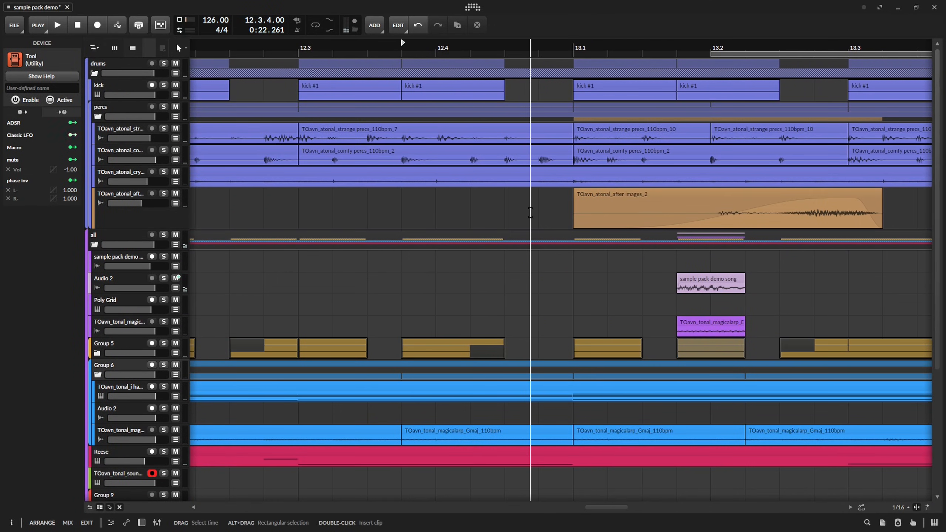
scroll(531, 208, "down", 5)
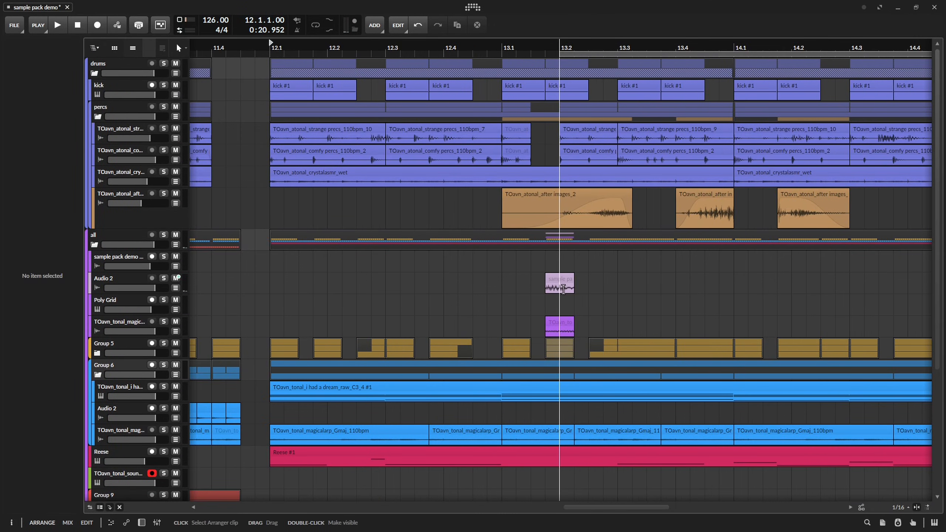
left_click(559, 282)
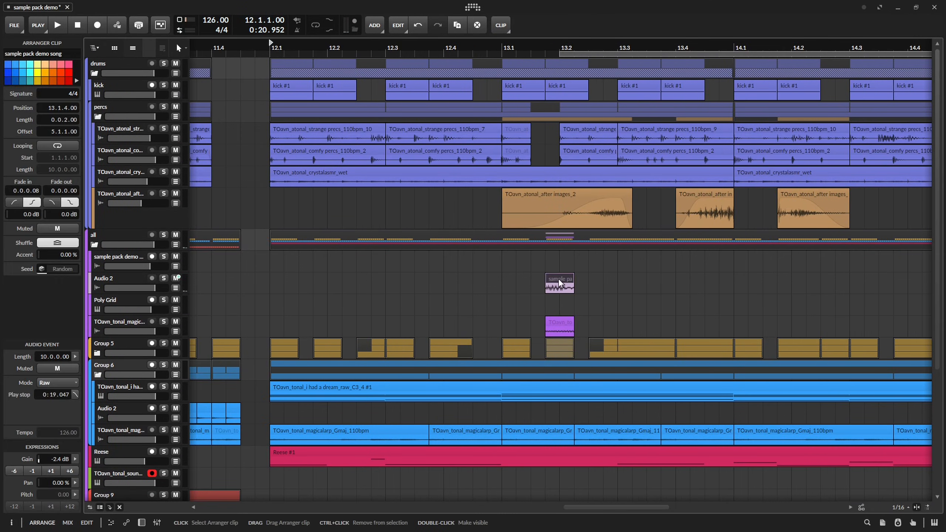
left_click(556, 83)
key("space")
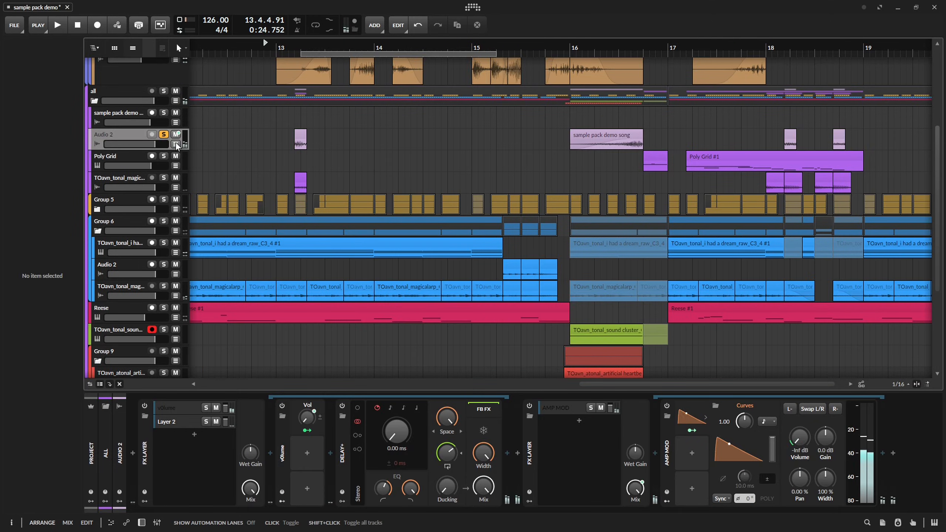
left_click(185, 144)
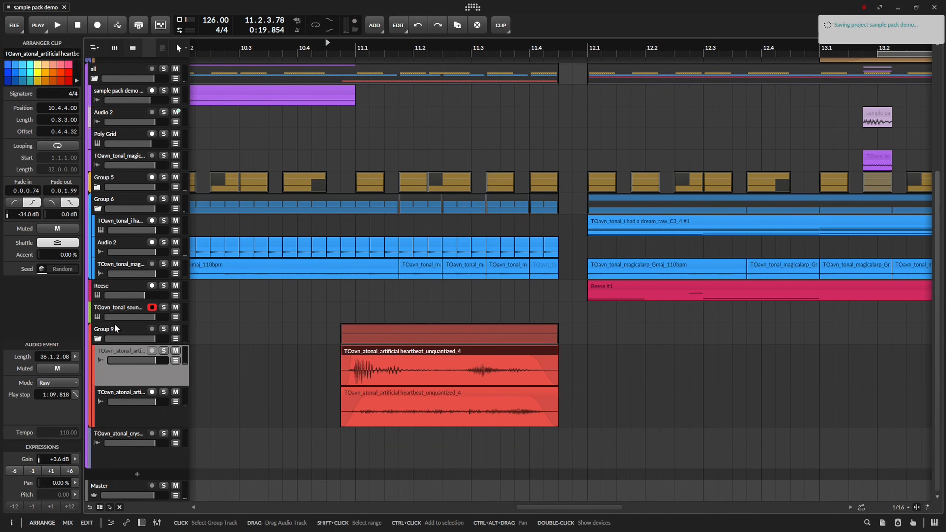
Add an instrument track below the tonal sound cluster track and load Poly Grid on it.
left_click(116, 328)
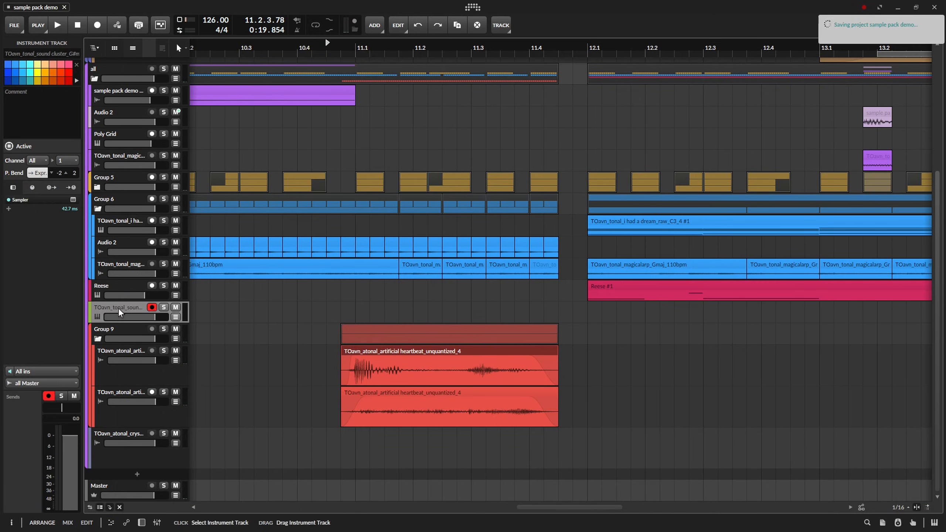
key("ctrl+t")
key("d")
left_click(134, 452)
type("grid")
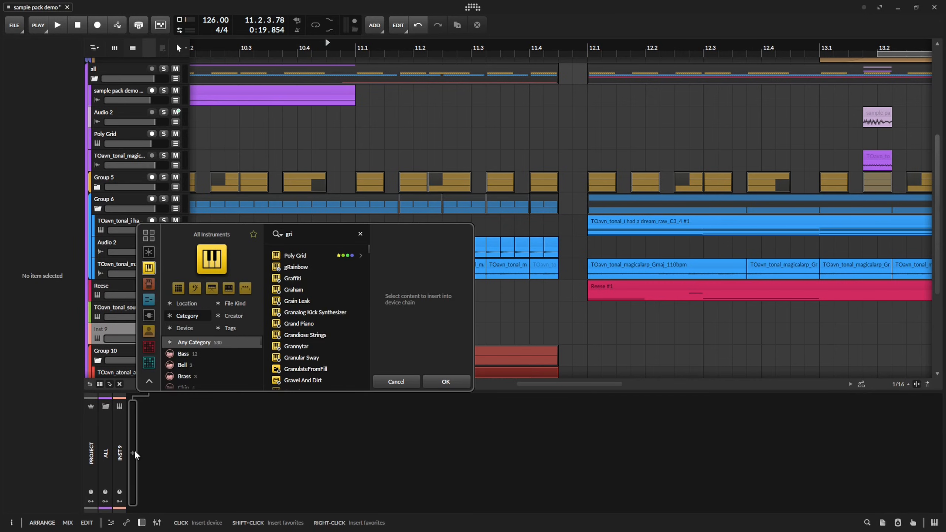
key("Down")
key("Return")
Create a Poly Grid clip from 10.4.4 to 11.4.3, above the heartbeat clips, with one C2 note filling its length.
left_click(923, 45)
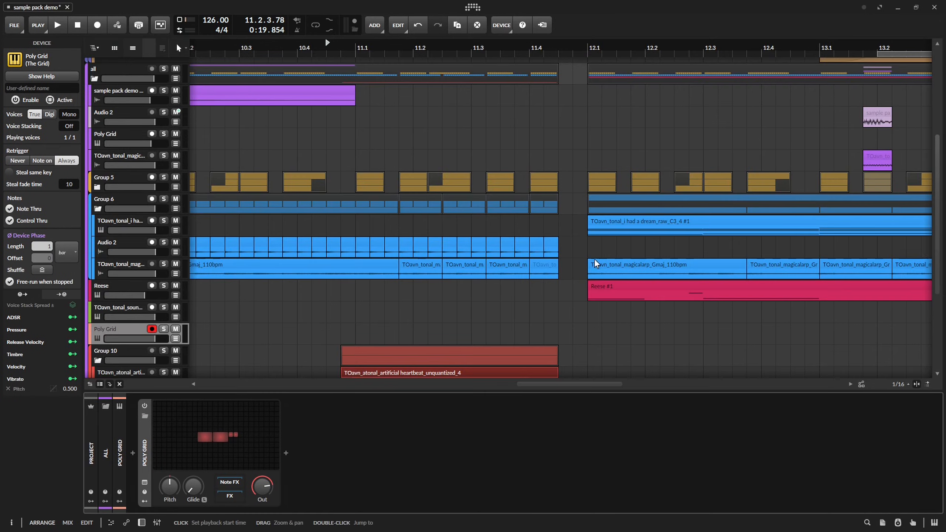
scroll(594, 264, "down", 4)
left_click_drag(309, 251, 527, 250)
double_click(518, 250)
left_click(577, 259)
Draw a curved pitch drop on the C2 note, ending at -24.00, and audition it.
left_click_drag(183, 304, 200, 305)
left_click_drag(452, 304, 464, 455)
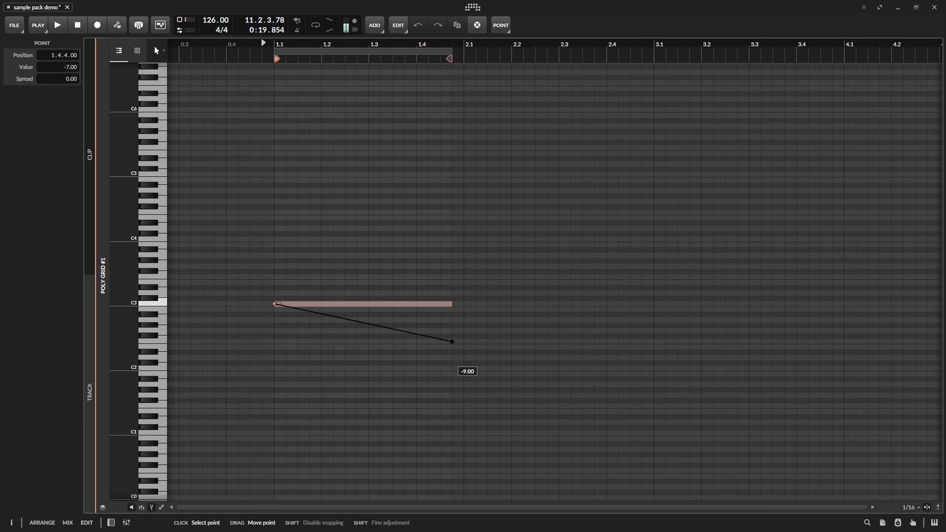
key("space")
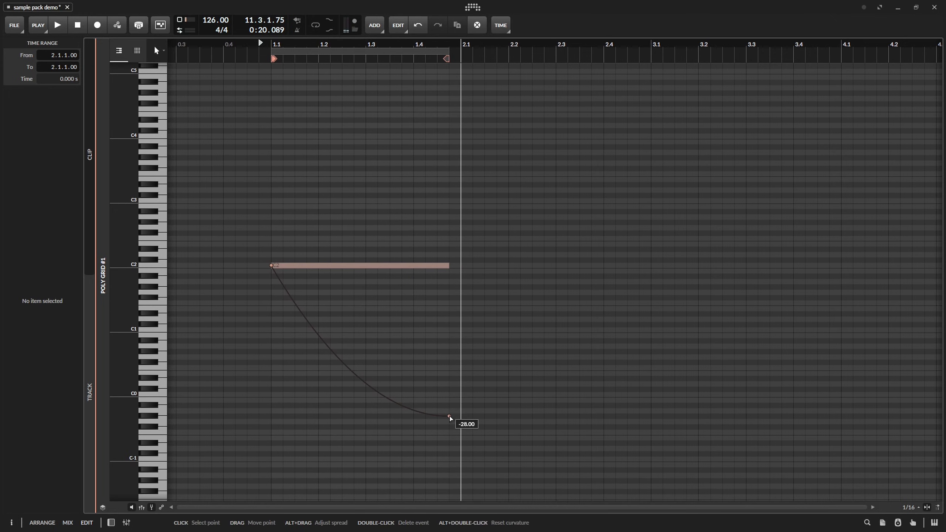
left_click_drag(450, 410, 449, 395)
key("space")
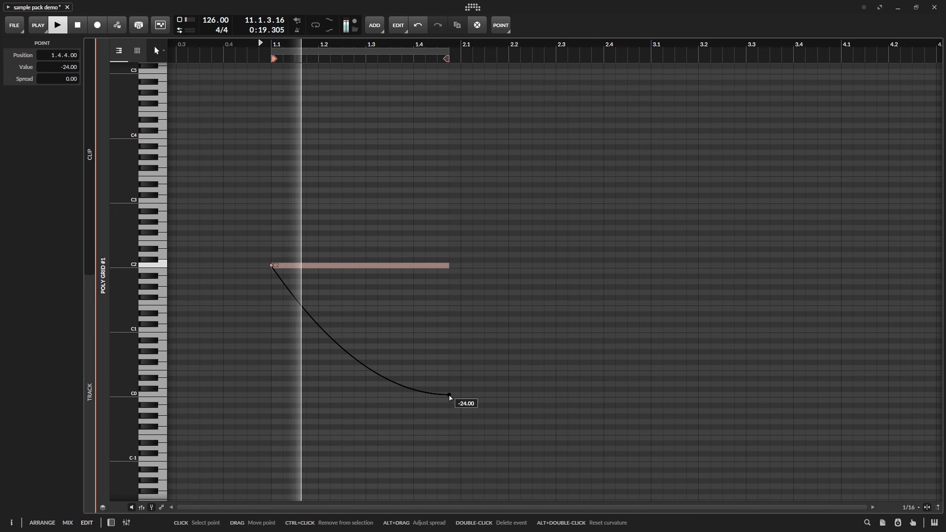
key("space")
key("space")
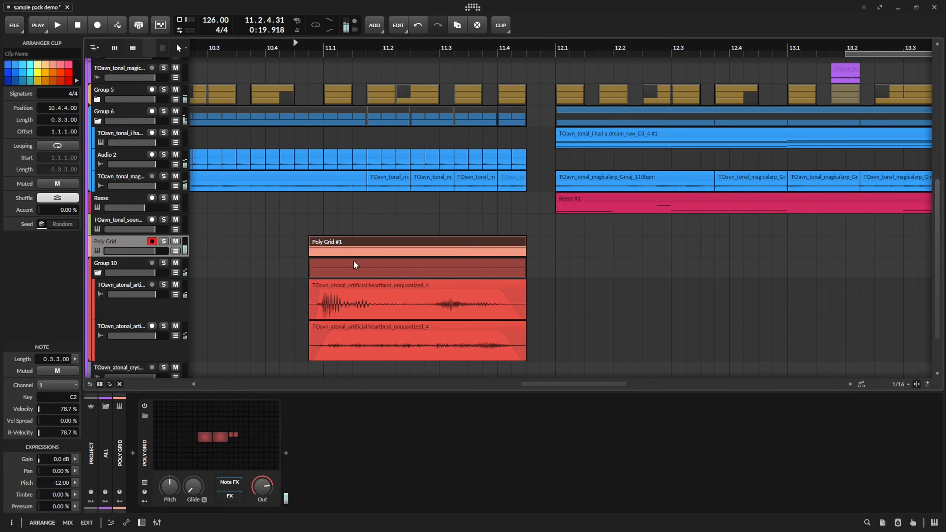
Insert the v0lume preset after Poly Grid, show its Vol automation lane, and start playback.
left_click(285, 456)
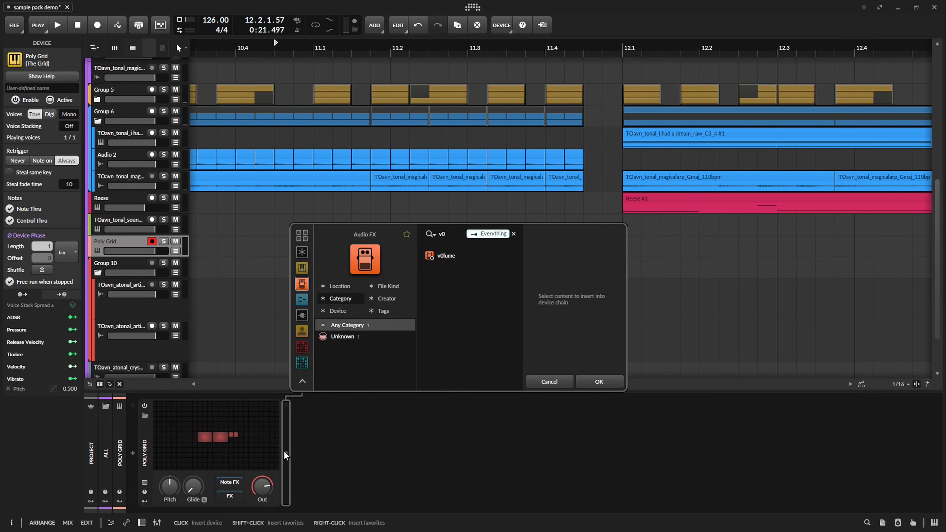
key("Down")
key("Return")
key("a")
key("space")
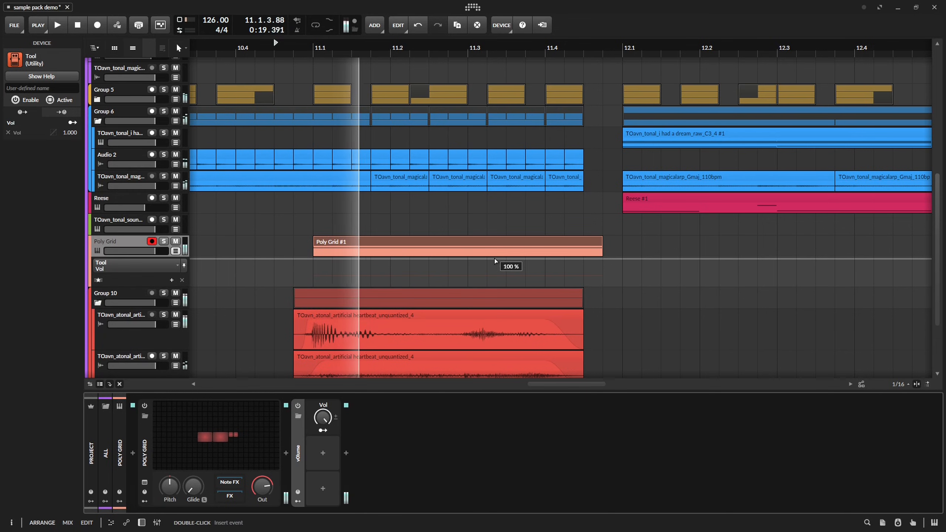
Draw a curved Vol fade on the new Poly Grid track from 100% at 11.2.4 to 0% at 11.4.4, and audition it.
left_click(495, 259)
left_click(583, 284)
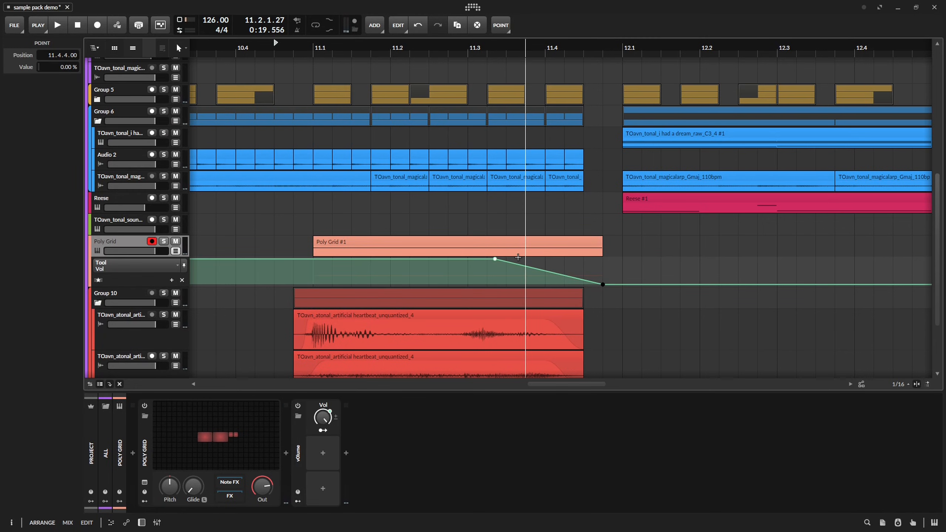
left_click_drag(495, 260, 455, 262)
left_click_drag(525, 272, 526, 264, "alt")
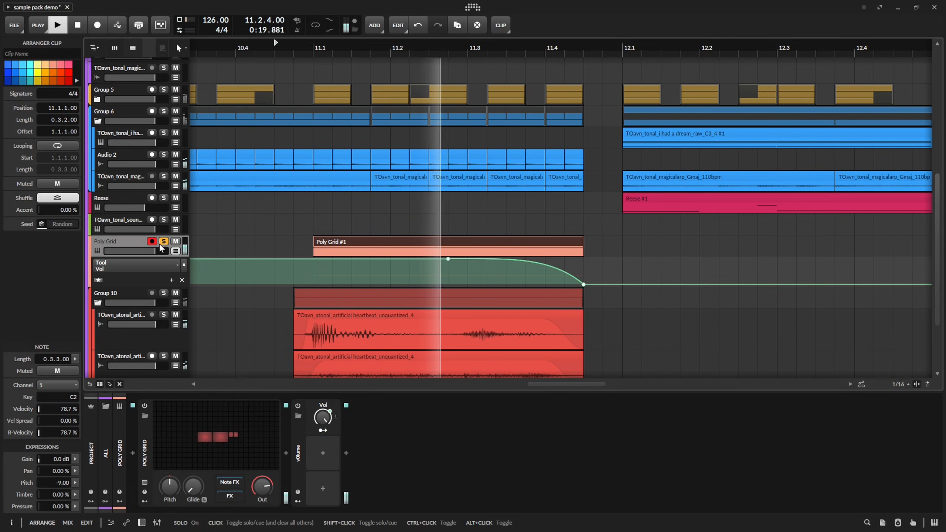
key("space")
key("space")
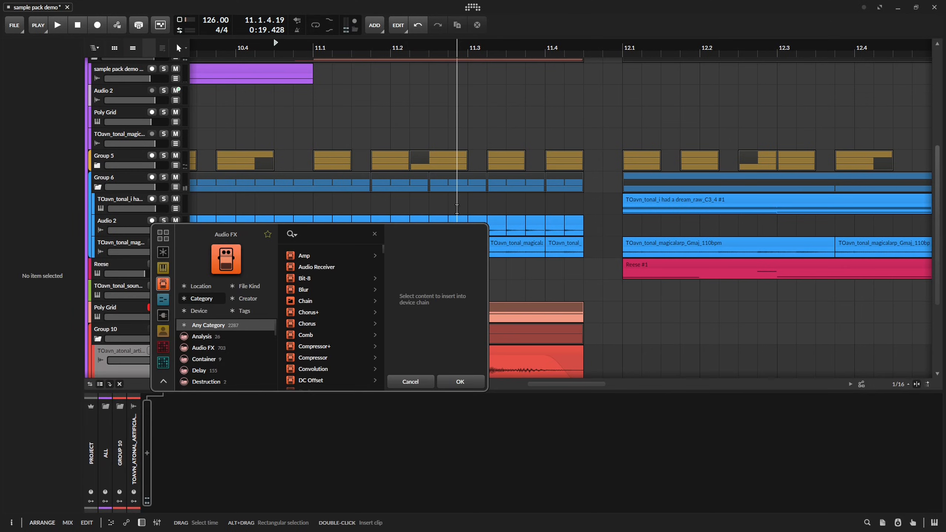
Insert Delay+ on the first heartbeat track, set its delay time to 0.00 ms, and audition it.
key("Return")
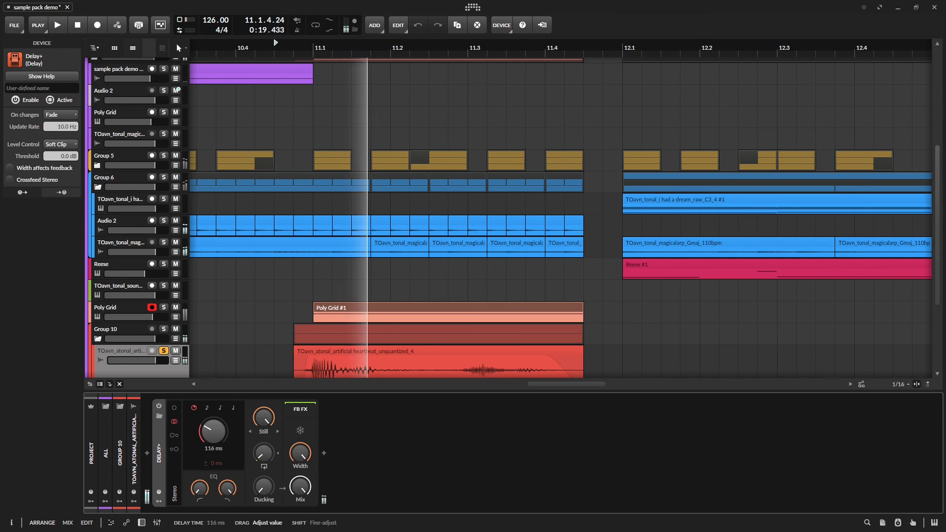
key("space")
key("space")
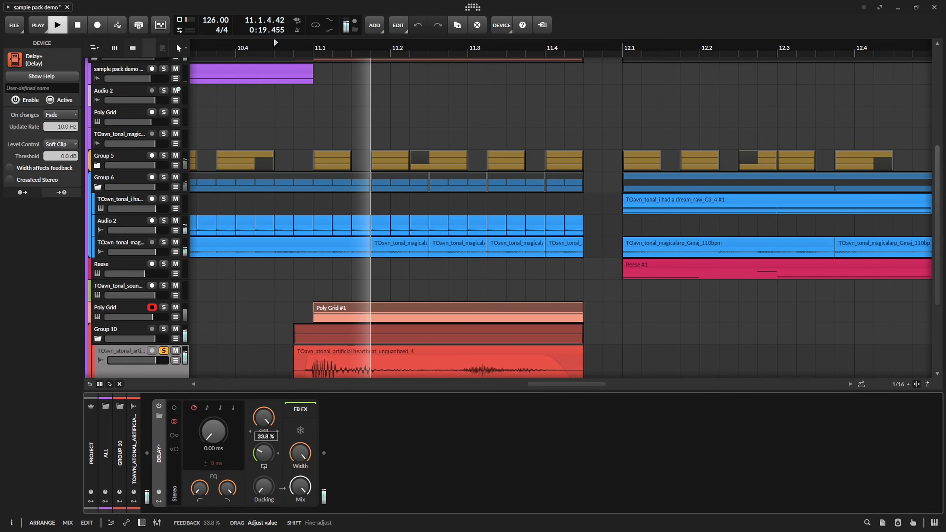
Try the Soft and Wide blur characters on the heartbeat track's Delay+, auditioning each.
key("space")
left_click(262, 431)
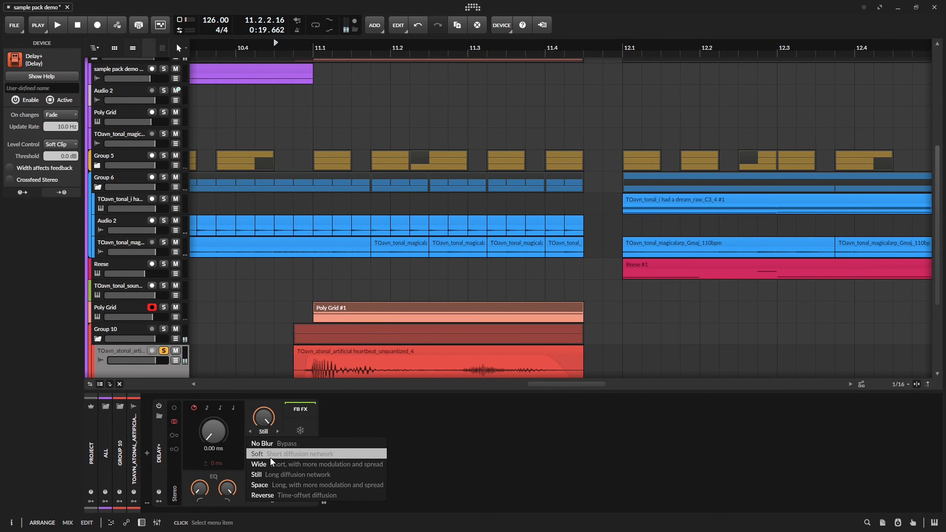
left_click(272, 454)
key("space")
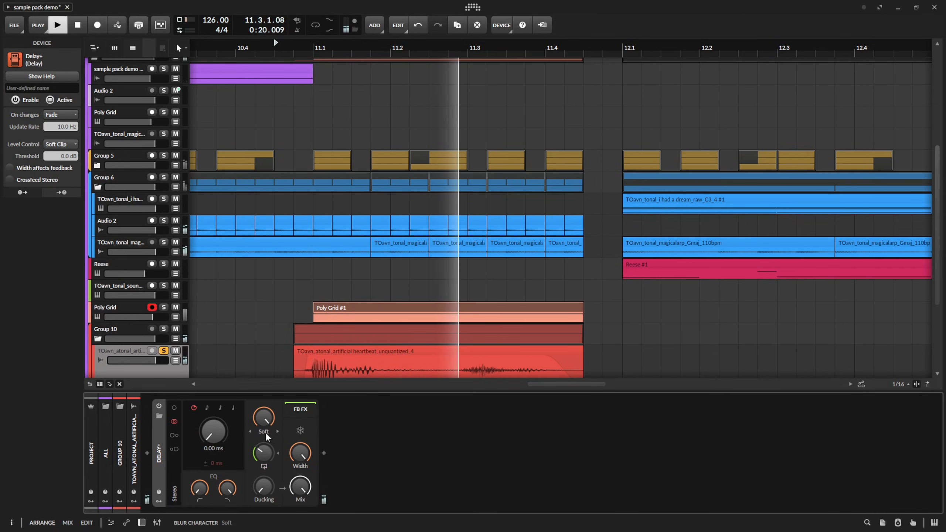
key("space")
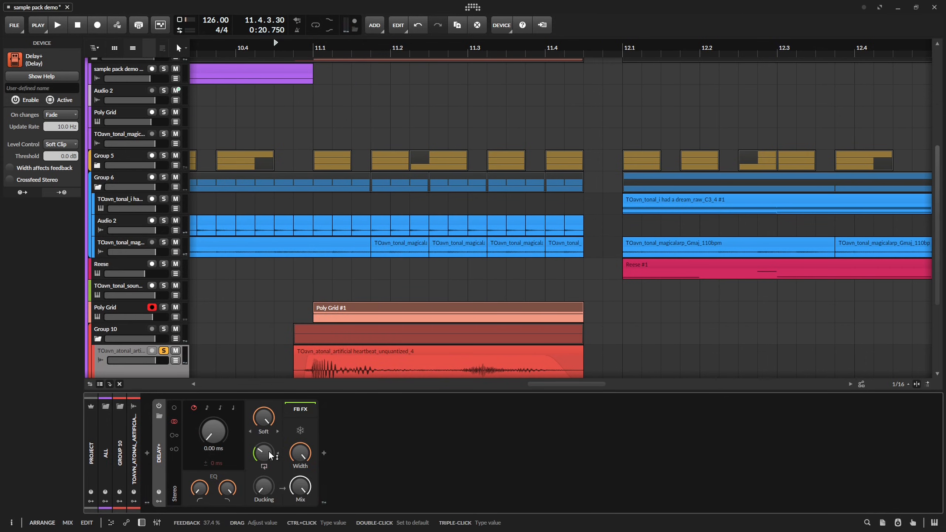
key("space")
left_click(264, 432)
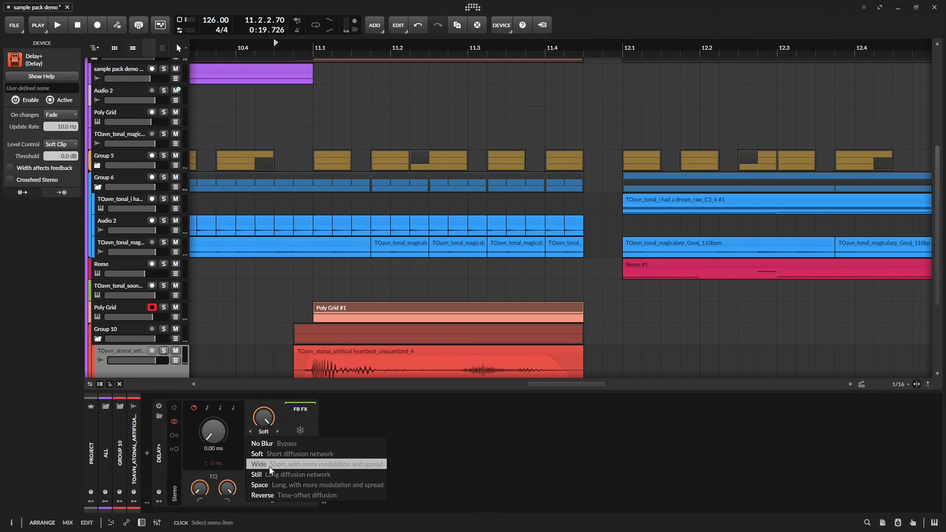
left_click(270, 466)
key("space")
Lower the Mix of the heartbeat track's Delay+, switch its blur character to Space, and audition the sound.
key("space")
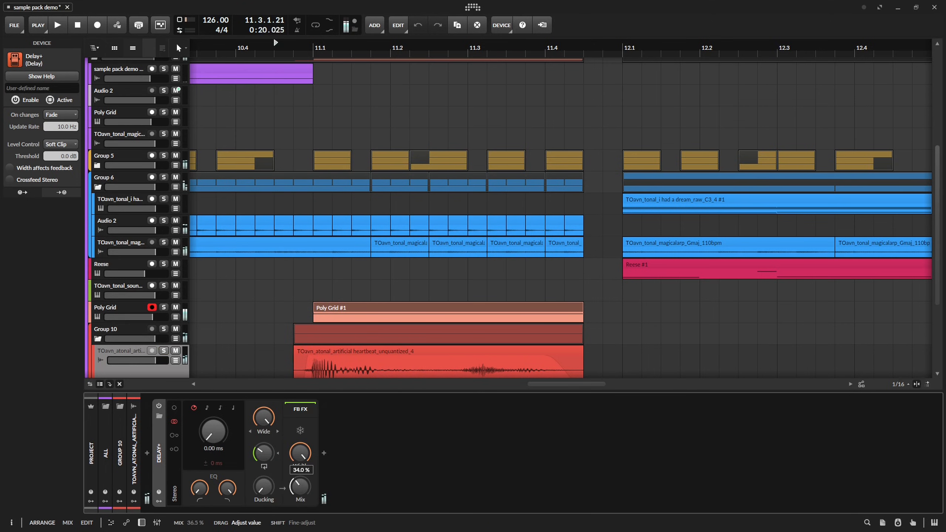
left_click_drag(300, 487, 301, 496)
key("space")
key("space")
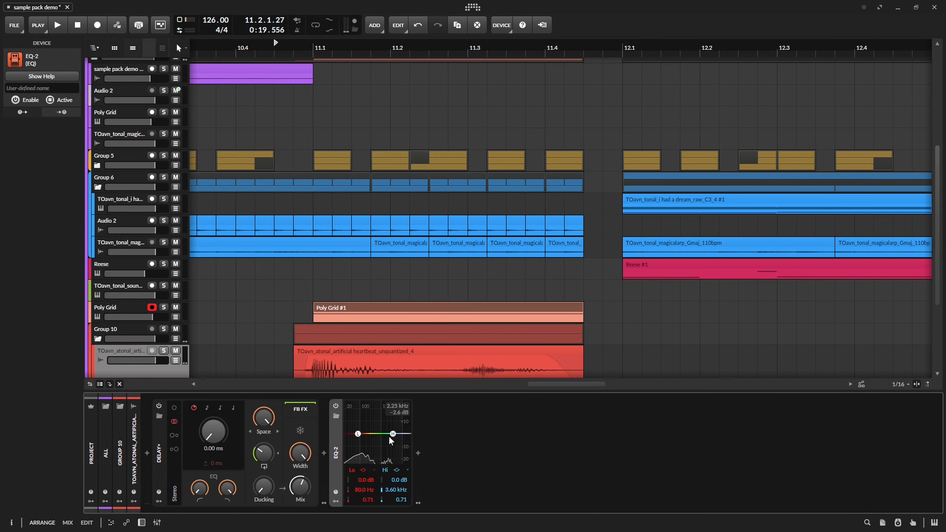
Set EQ-2's high band to a 4-pole low-pass at 338 Hz, and raise the Mix of Delay+ inside an FX Layer.
right_click(393, 435)
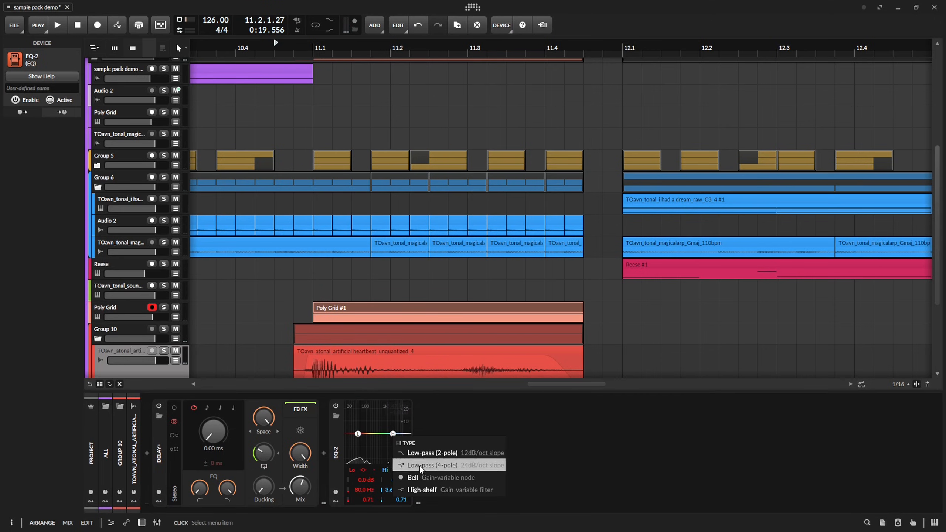
left_click(422, 466)
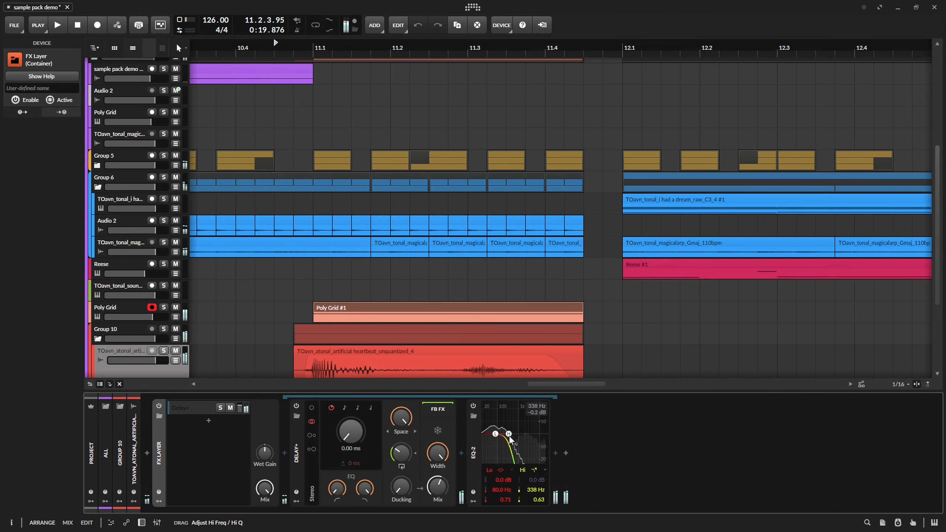
left_click_drag(442, 485, 441, 473)
key("space")
key("space")
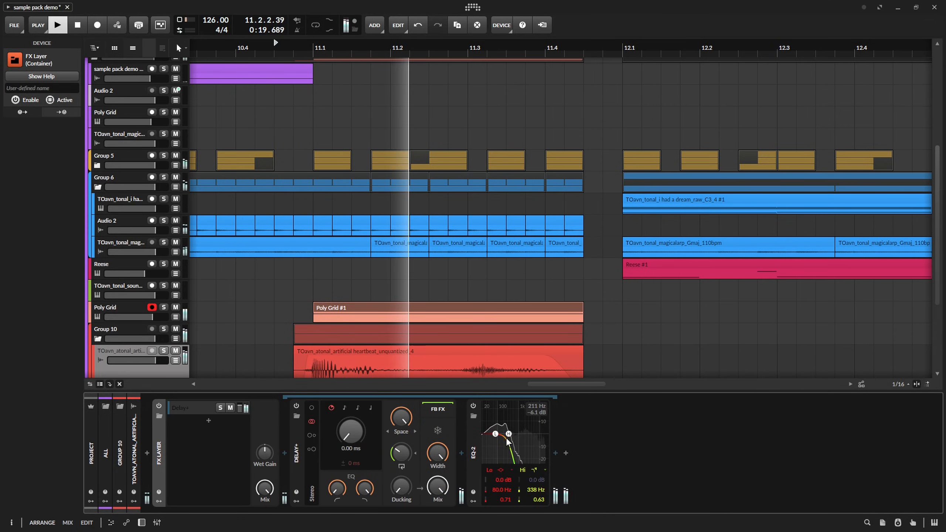
key("space")
Change EQ-2's high band to a 2-pole low-pass at 394 Hz, set the low cut to 33.4 Hz, and audition it.
left_click_drag(509, 432, 509, 434)
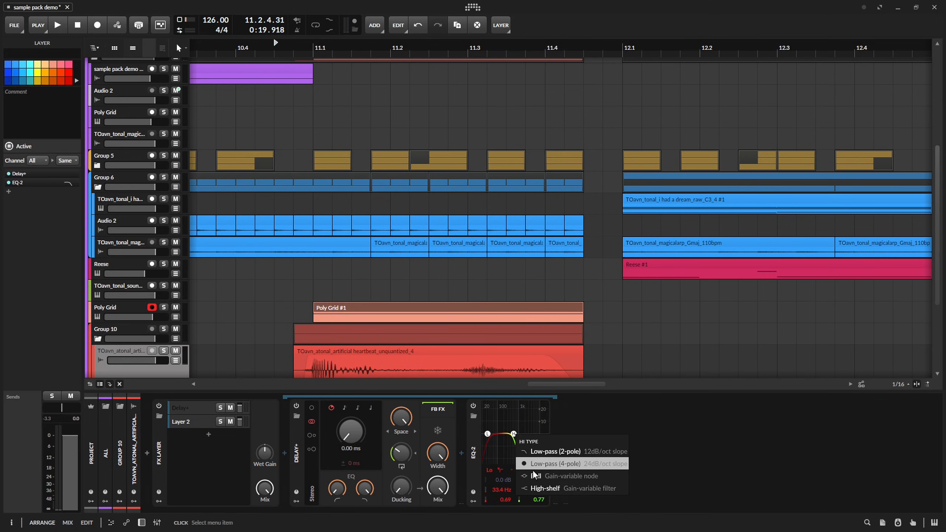
left_click(534, 453)
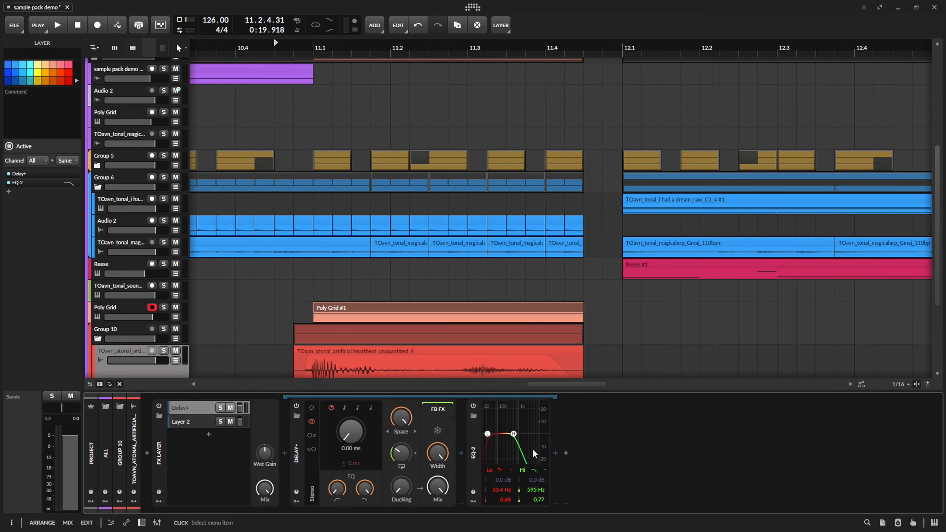
left_click_drag(506, 444, 509, 448)
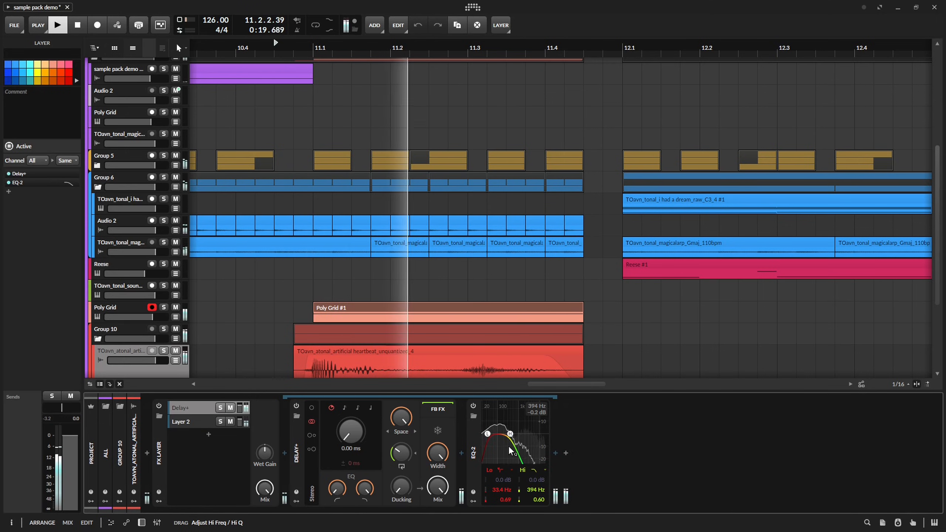
key("space")
left_click_drag(297, 362, 300, 305)
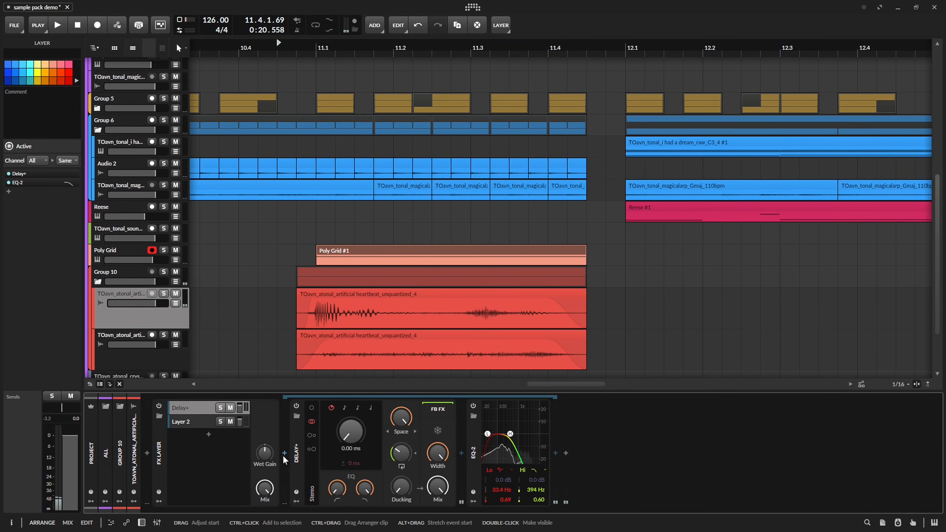
left_click_drag(302, 338, 285, 303)
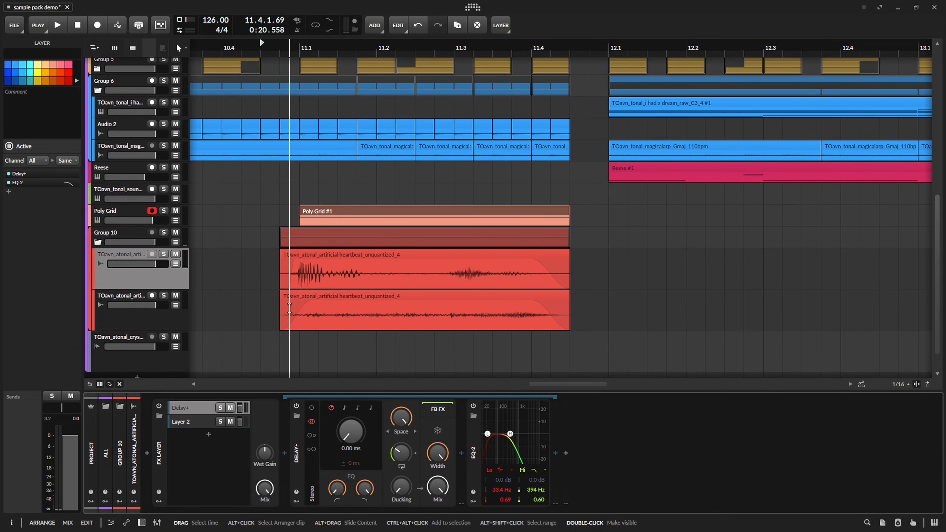
Insert a volume Tool after EQ-2 in the heartbeat FX Layer's Delay+ layer, and show its Vol automation lane.
key("a")
left_click(556, 454)
type("d")
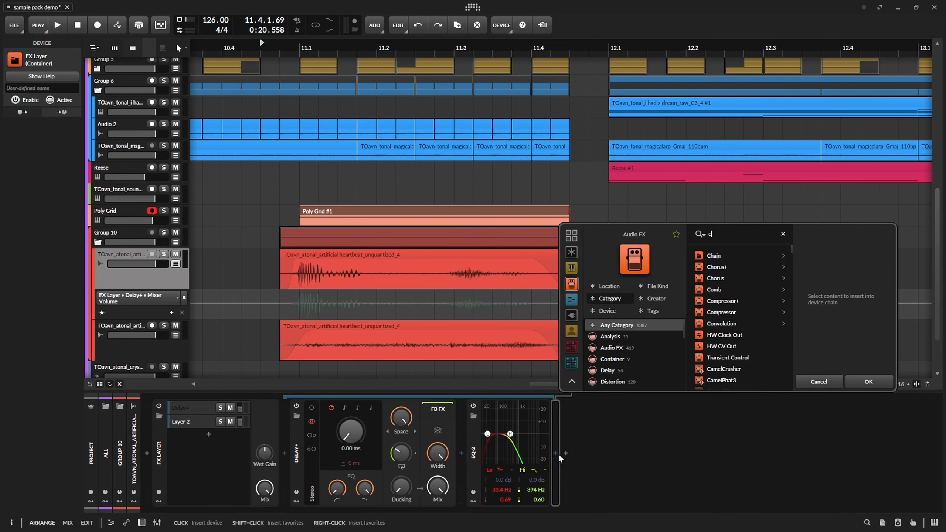
type("v0")
key("Return")
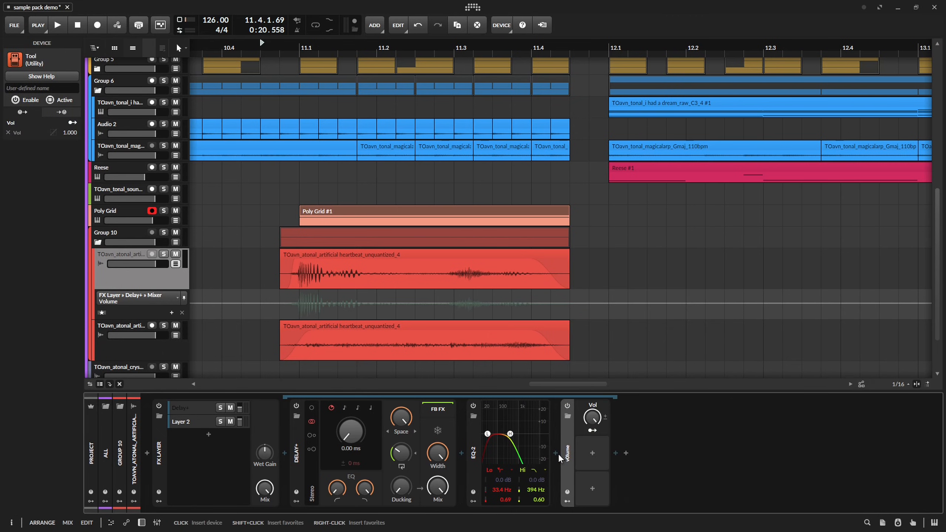
double_click(296, 457)
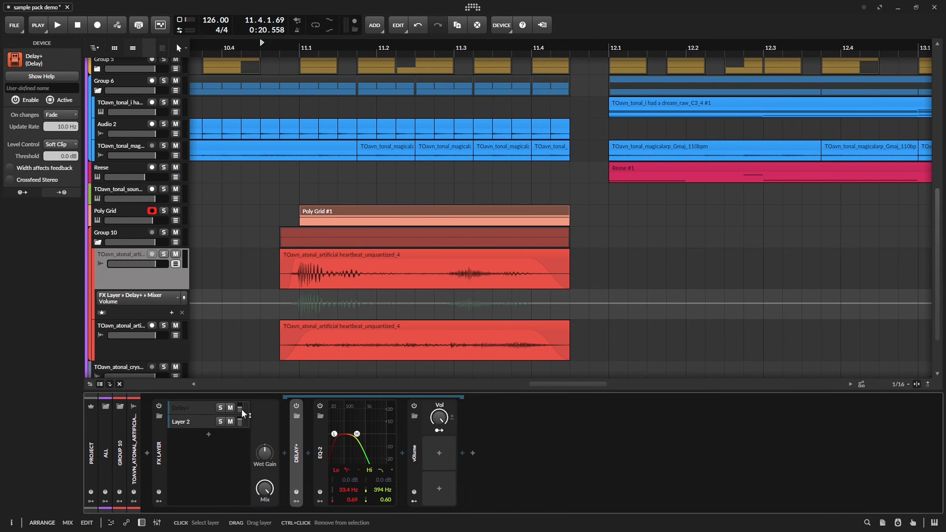
double_click(321, 453)
left_click_drag(369, 417, 369, 388)
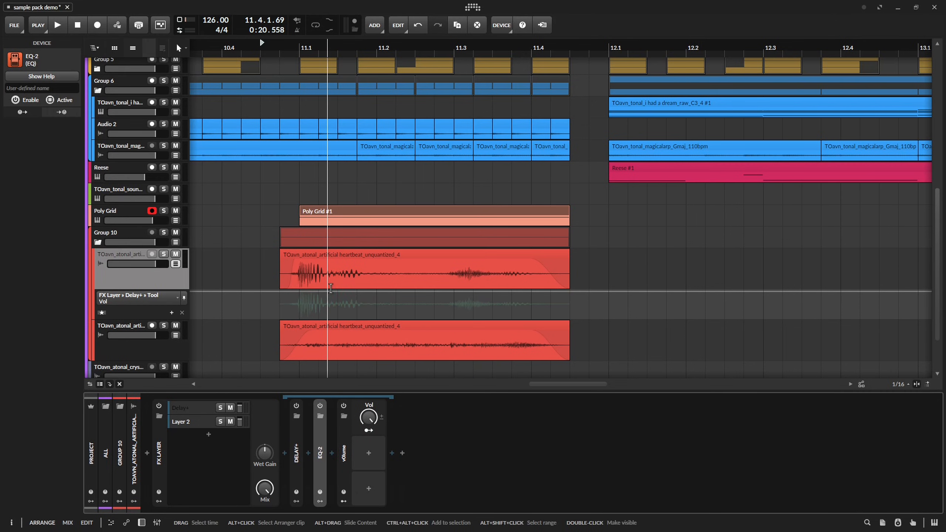
Automate the Tool's Vol to 55% at 11.1.1, curving up to 100% at 11.3.2 and falling to 0% at 11.4.3, and audition it.
double_click(469, 297)
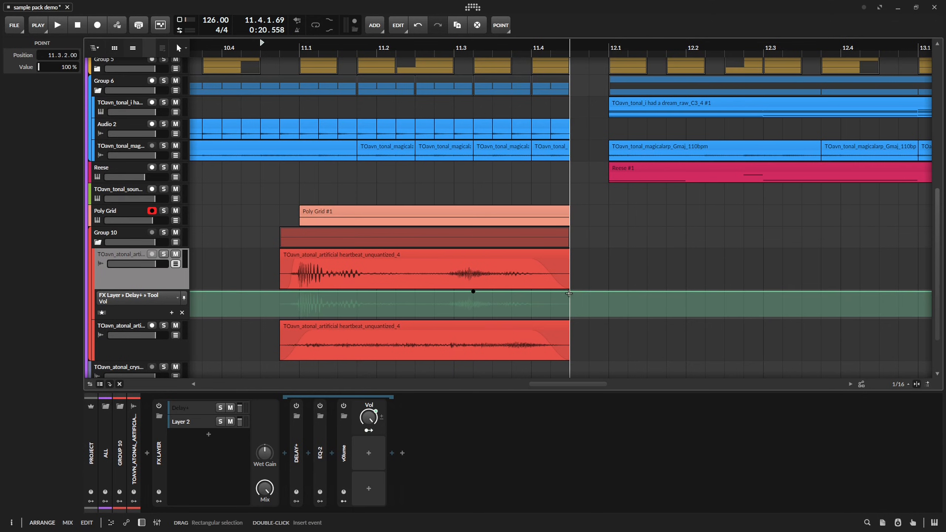
left_click_drag(579, 292, 574, 318)
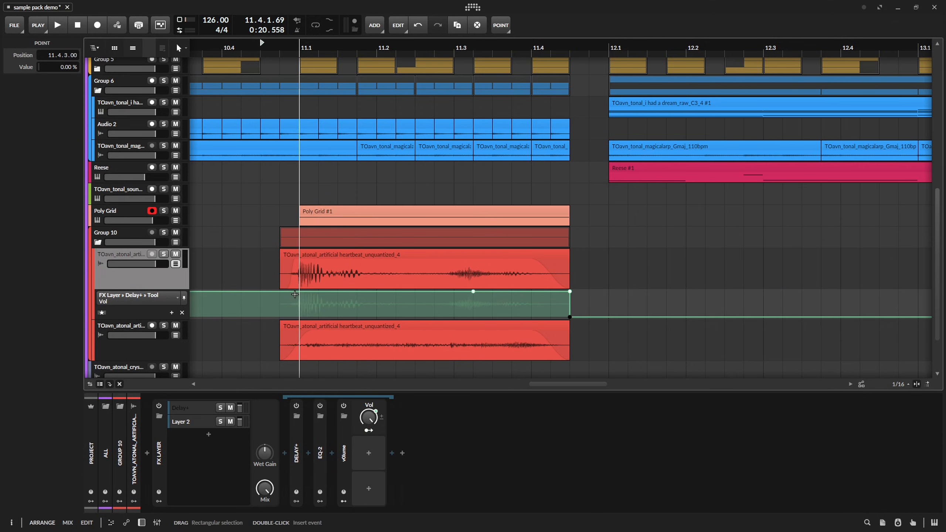
key("space")
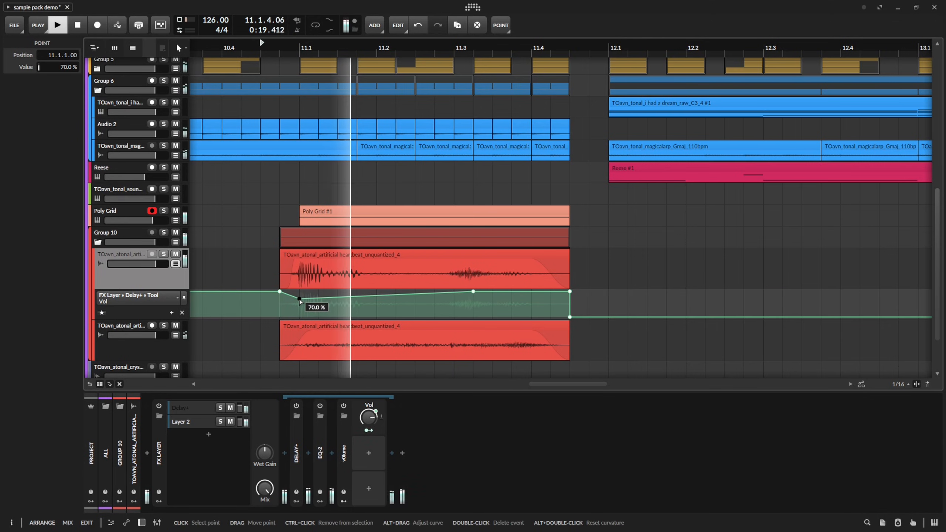
left_click_drag(299, 297, 299, 303)
key("space")
key("space")
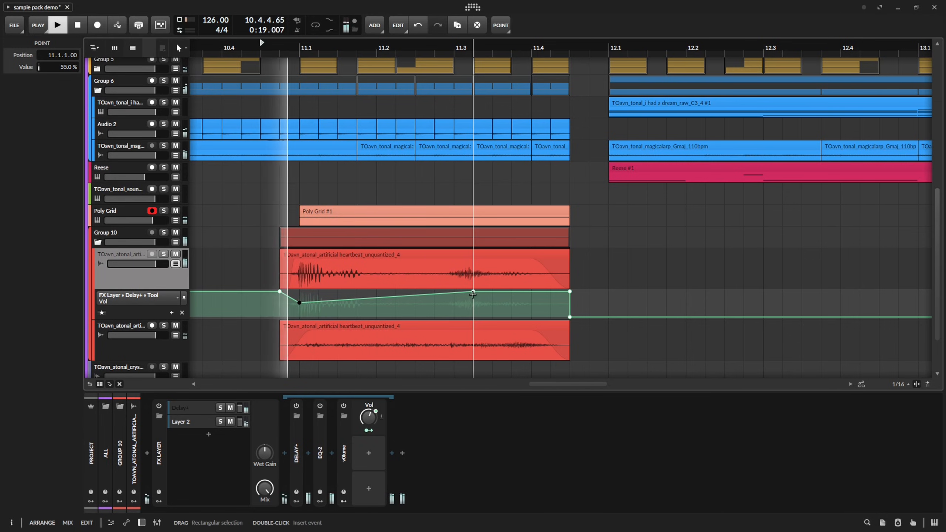
left_click(319, 302)
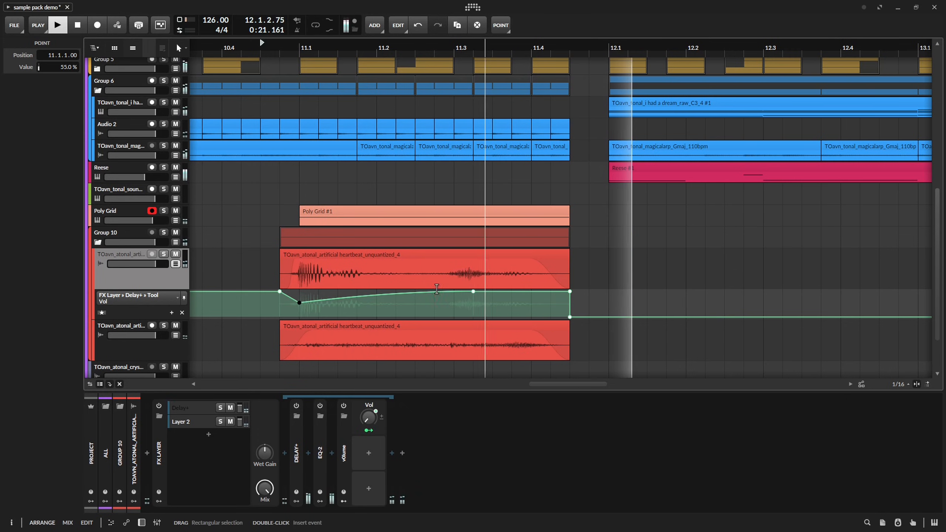
Insert a Pitch Shifter between Delay+ and EQ-2, set to -12 st with 47.5% Mix and a 1.02 Hz grain rate, auditioning the sound.
left_click(308, 454)
type("pit")
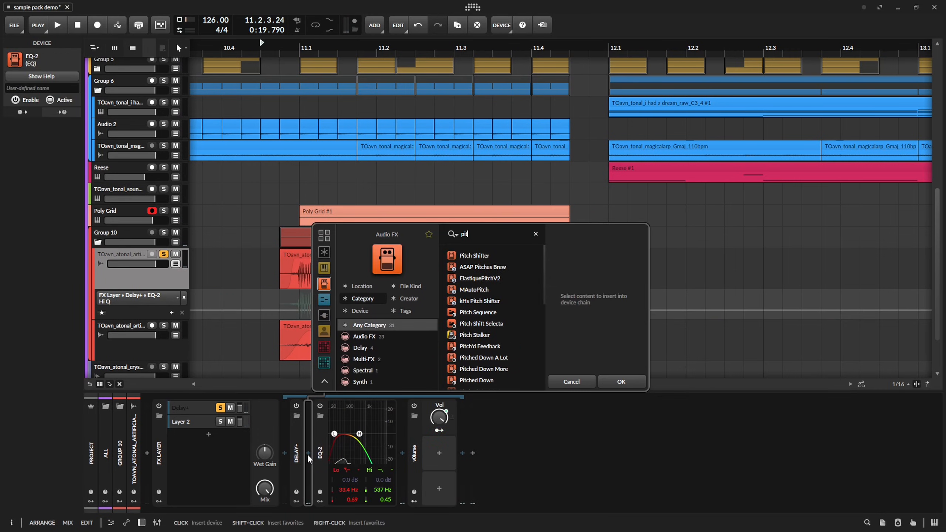
key("Return")
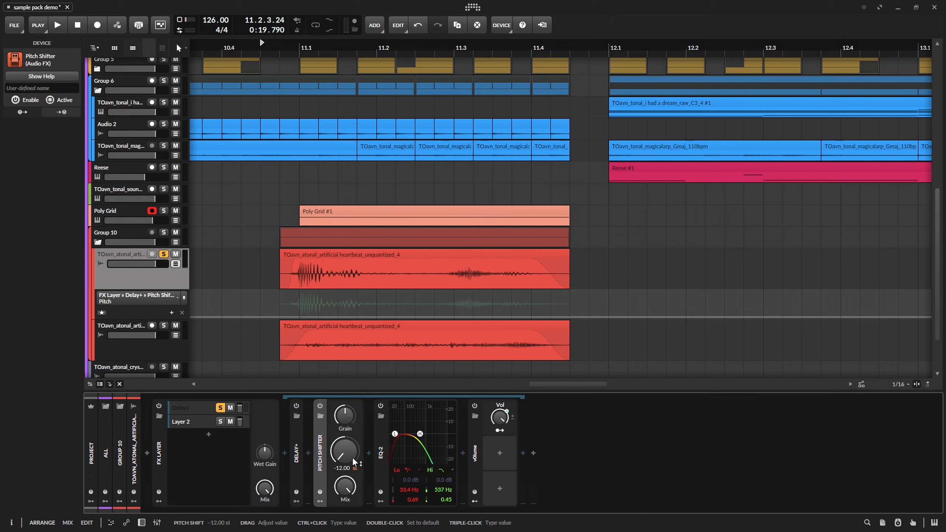
key("space")
key("space")
key("space")
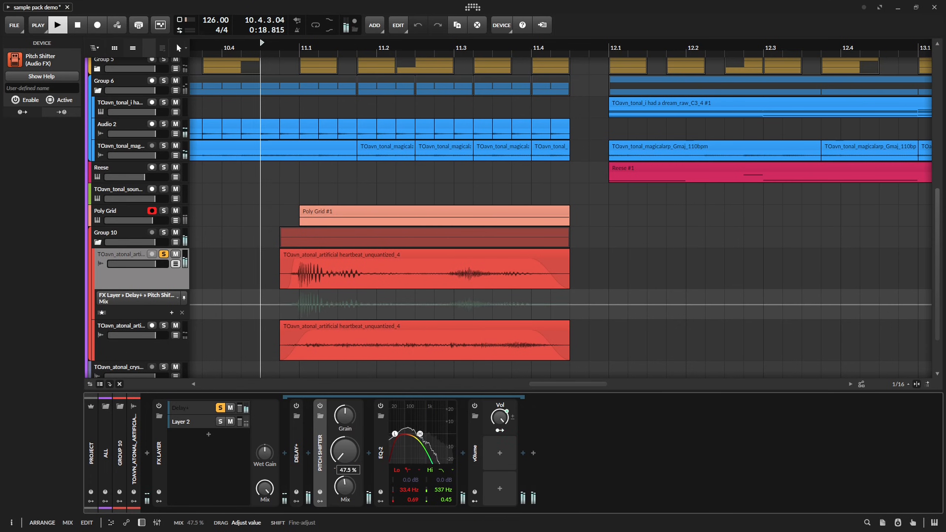
left_click_drag(345, 415, 346, 428)
Move the Pitch Shifter after EQ-2, set its pitch to -11.94 st, and audition the heartbeat.
key("space")
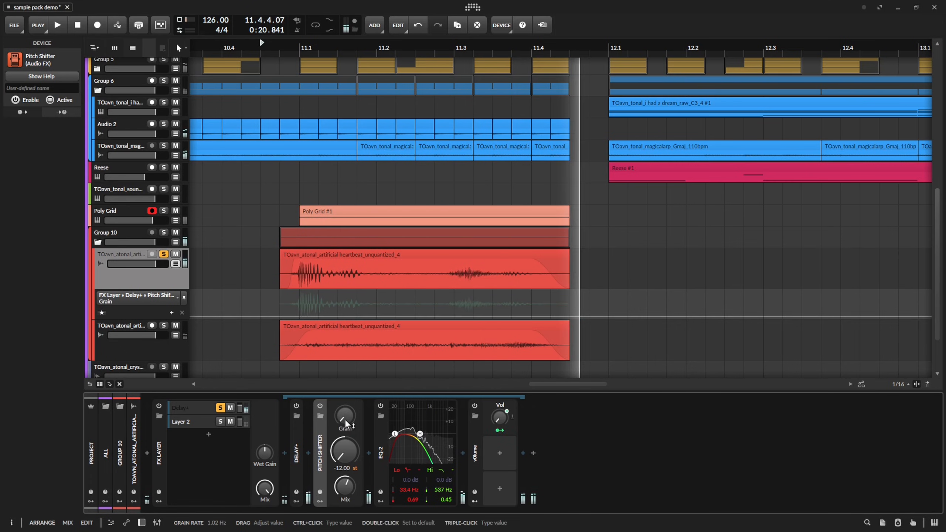
key("space")
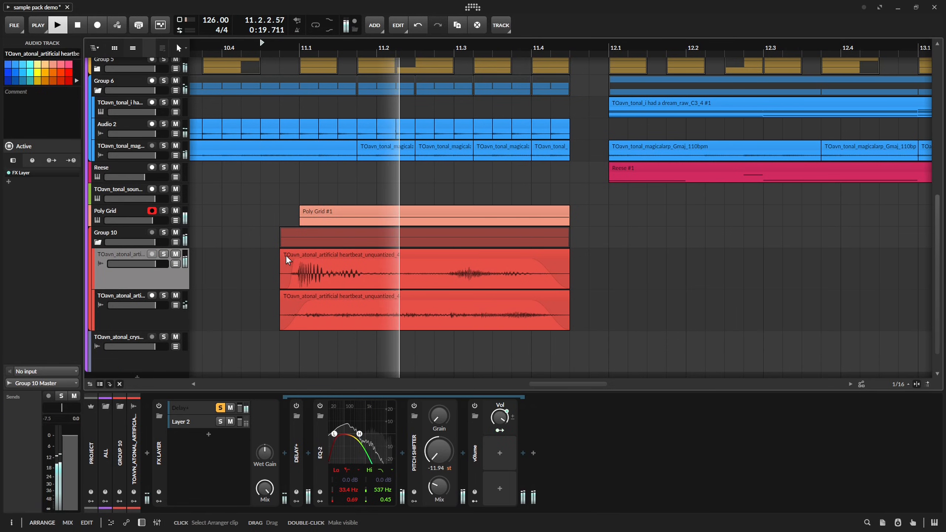
key("space")
key("space")
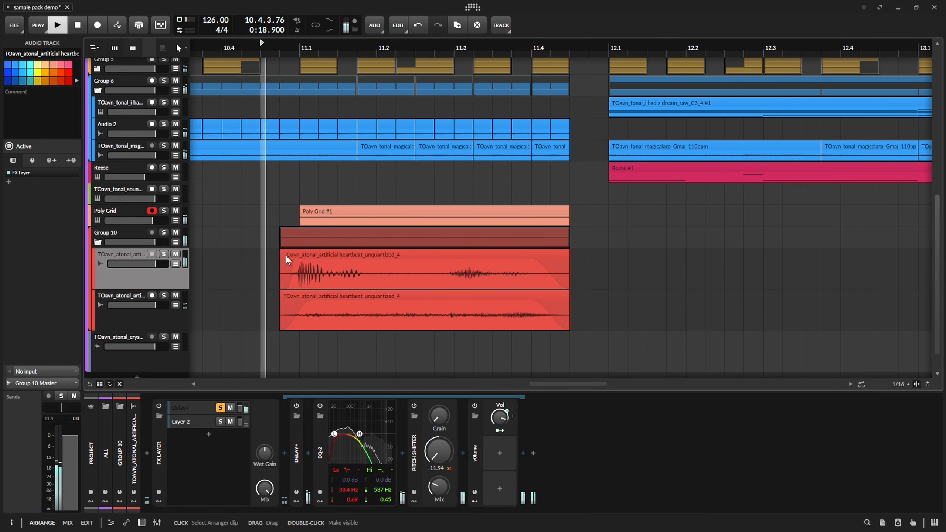
key("space")
Audition the passage around 13.1 with the after images clip and the short fill.
left_click_drag(300, 249, 347, 238)
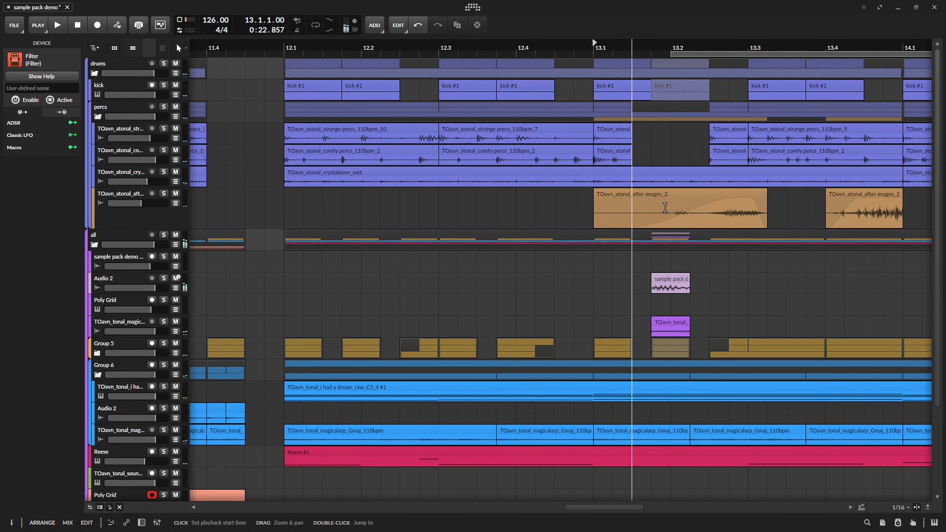
key("space")
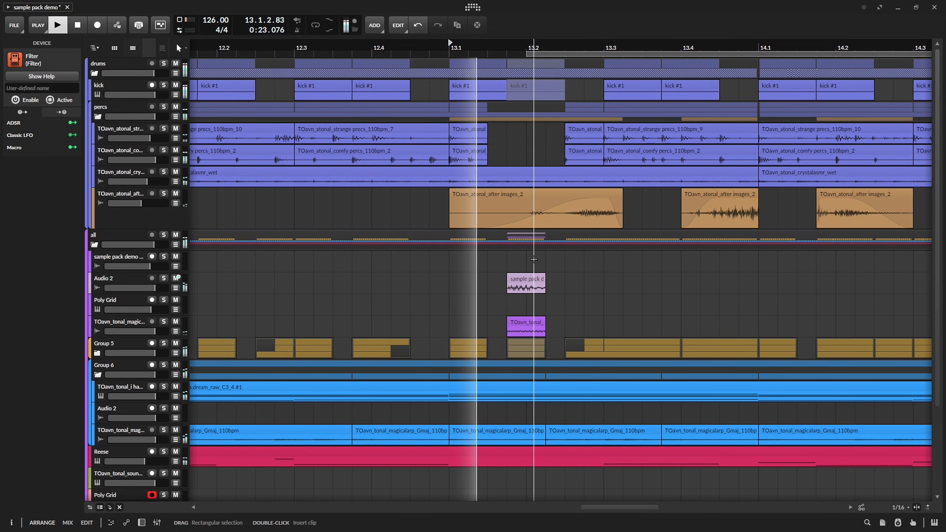
key("space")
key("space")
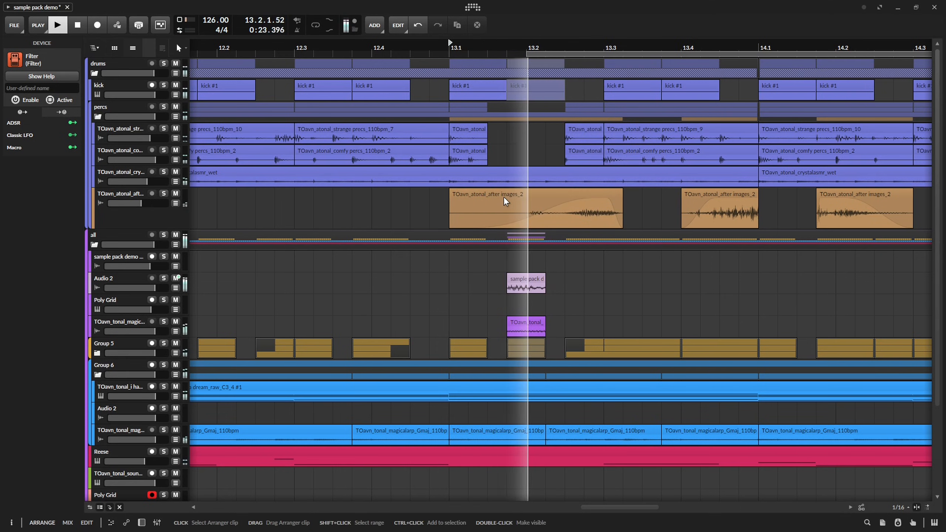
key("space")
key("space")
key("space")
Extend the start of the lower heartbeat clip back to 10.3.1 and split the clip at 11.1.1.
left_click_drag(487, 183, 452, 182)
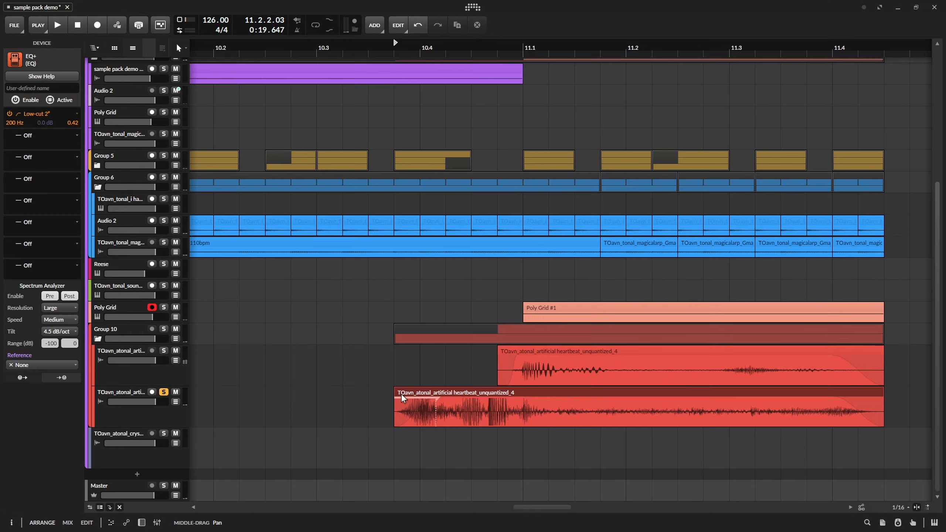
left_click_drag(396, 402, 353, 399)
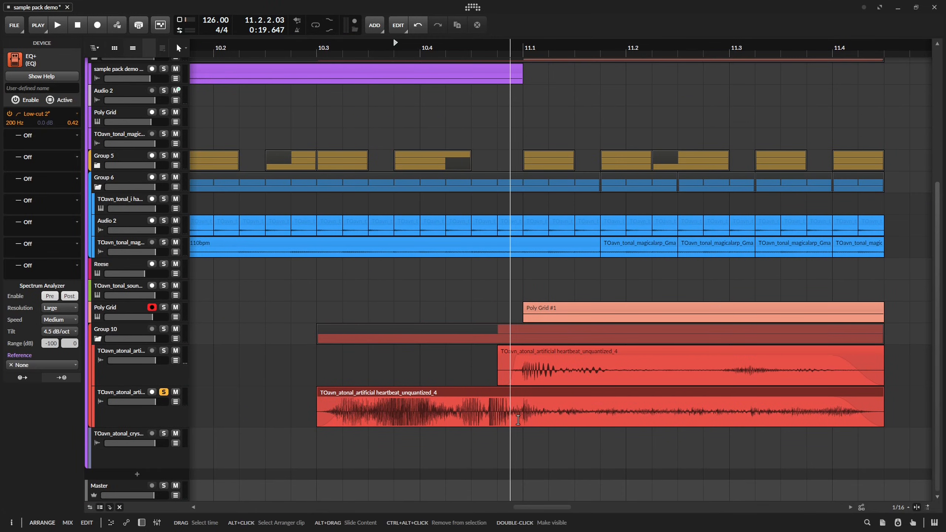
left_click(518, 420)
key("ctrl+e")
Extend the split clip's first part back to 10.2.1 with a long fade-in, set its gain to +8.6 dB, and audition it.
left_click_drag(520, 402, 489, 438)
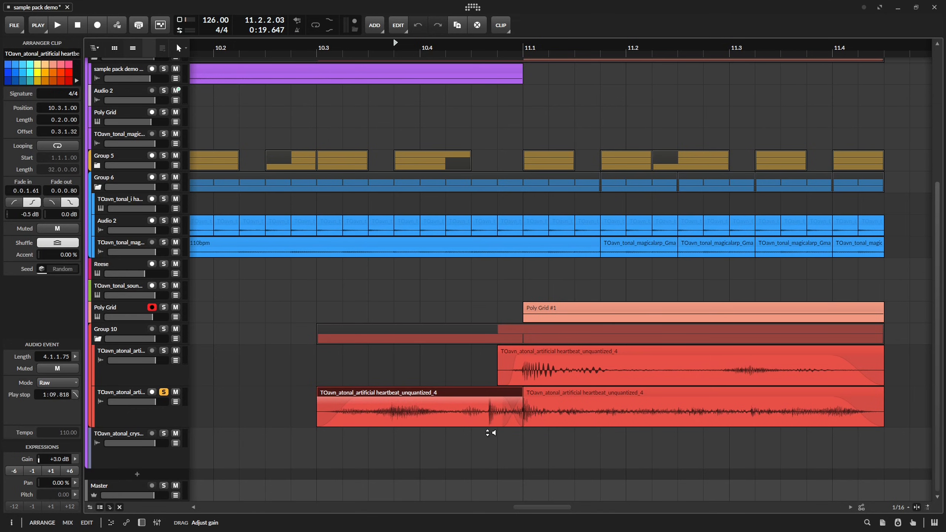
key("ctrl+z")
key("space")
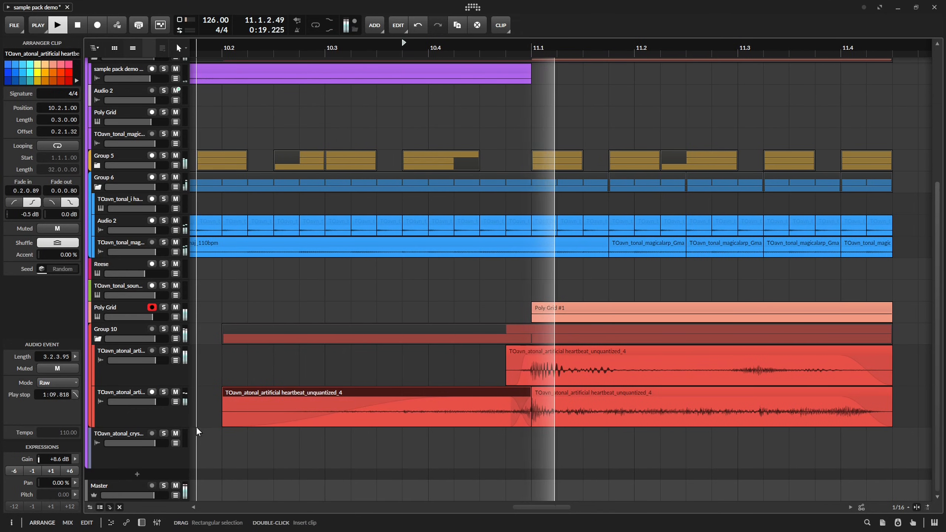
key("space")
Automate EQ-2 On/Off on the lower heartbeat track to be on from 10.2.1 to 12.1.1, and audition the transition.
left_click(175, 401)
left_click_drag(384, 363, 392, 334)
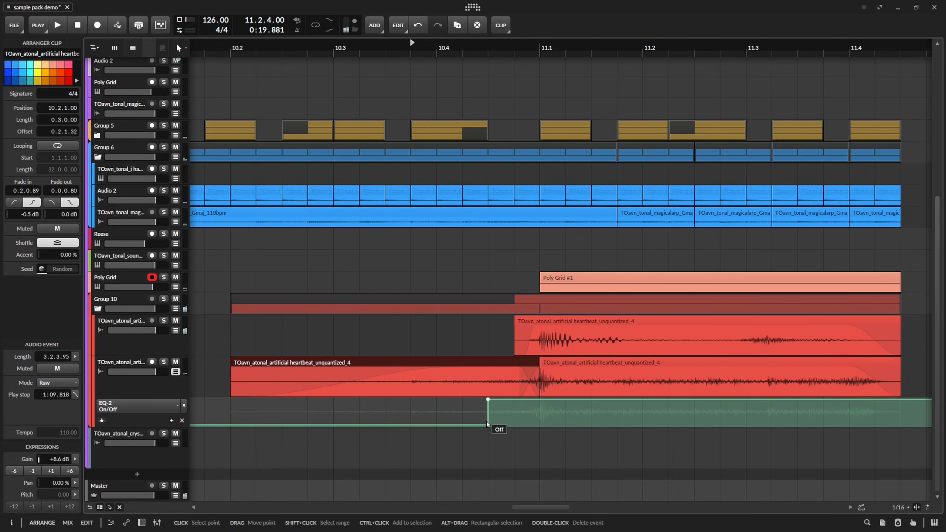
left_click(307, 426)
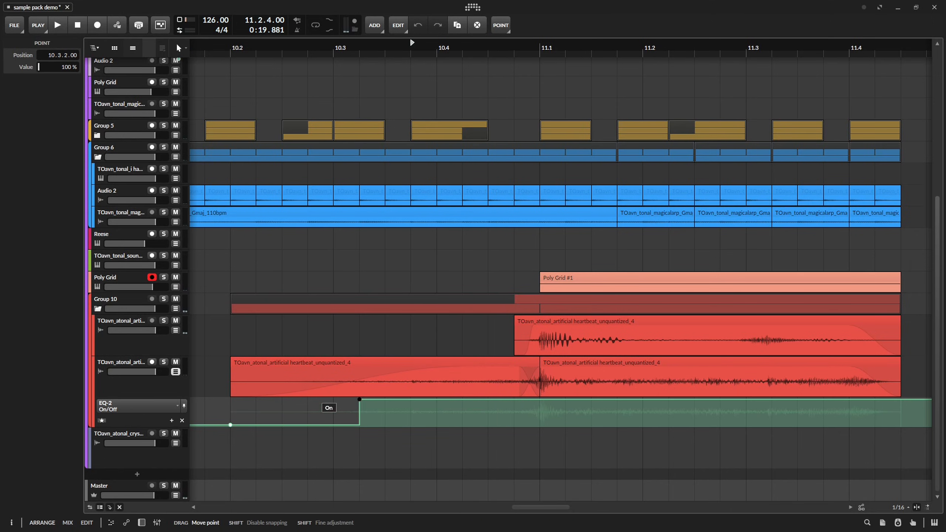
key("space")
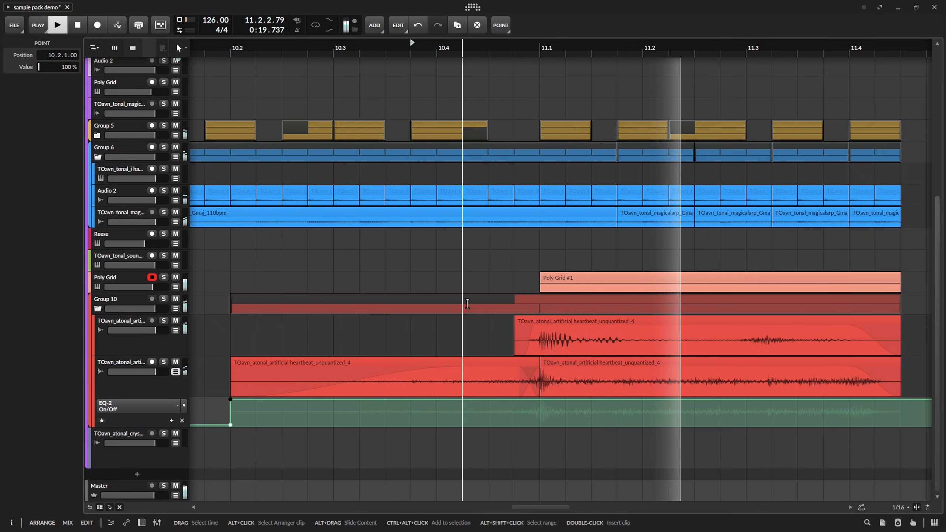
left_click_drag(693, 323, 453, 322)
scroll(487, 350, "down", 5)
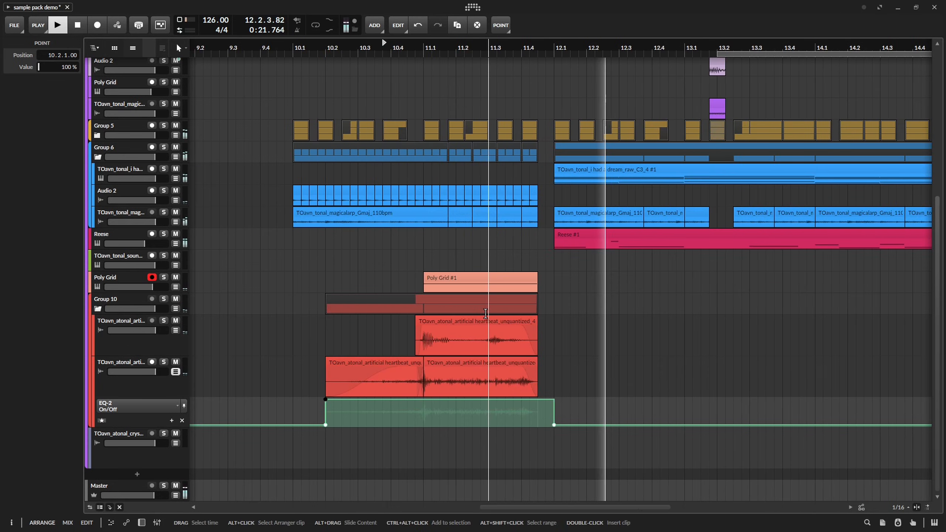
key("space")
Solo the lower heartbeat track, audition it, and extend its second clip to a length of 1.0.0, ending at 12.1.1.
left_click(482, 366)
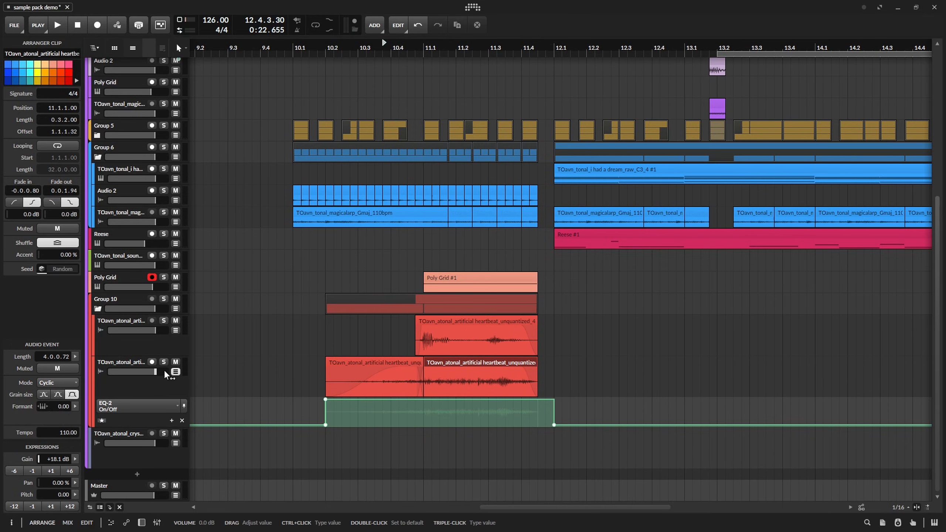
key("space")
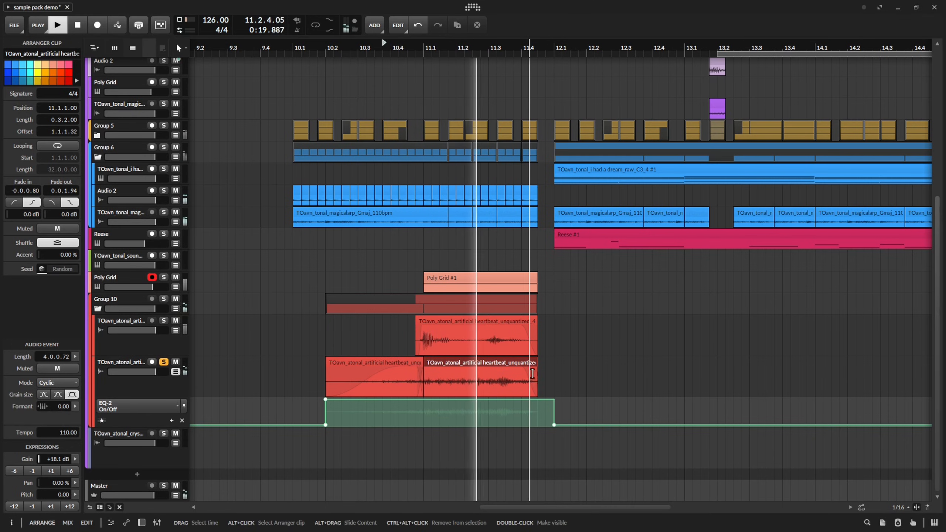
key("space")
left_click_drag(536, 375, 456, 392)
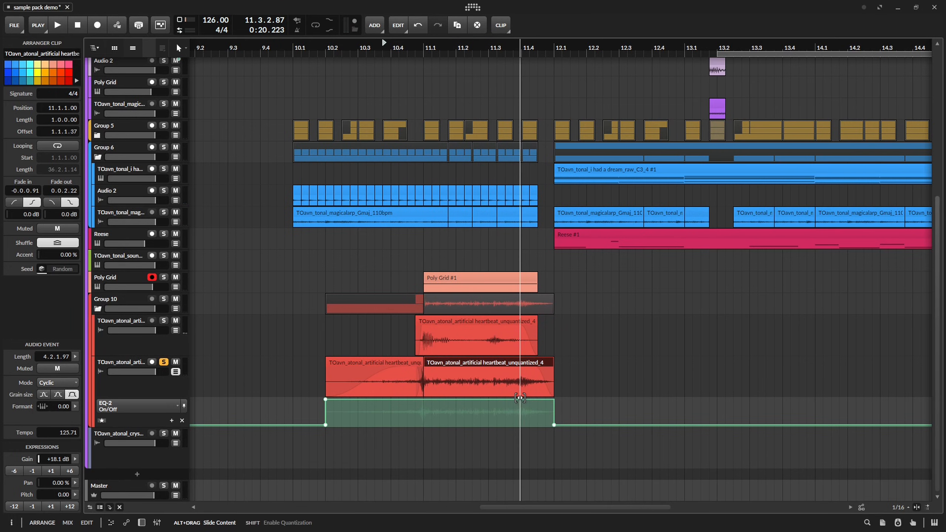
Slide the second heartbeat clip's content to an offset of 1.1.1.46, set its fade-out to 0.1.2.98, and audition it.
scroll(432, 385, "up", 5)
scroll(418, 393, "up", 6)
mouse_move(651, 372)
left_mouse_down()
mouse_move(695, 369)
mouse_move(643, 366)
left_mouse_up()
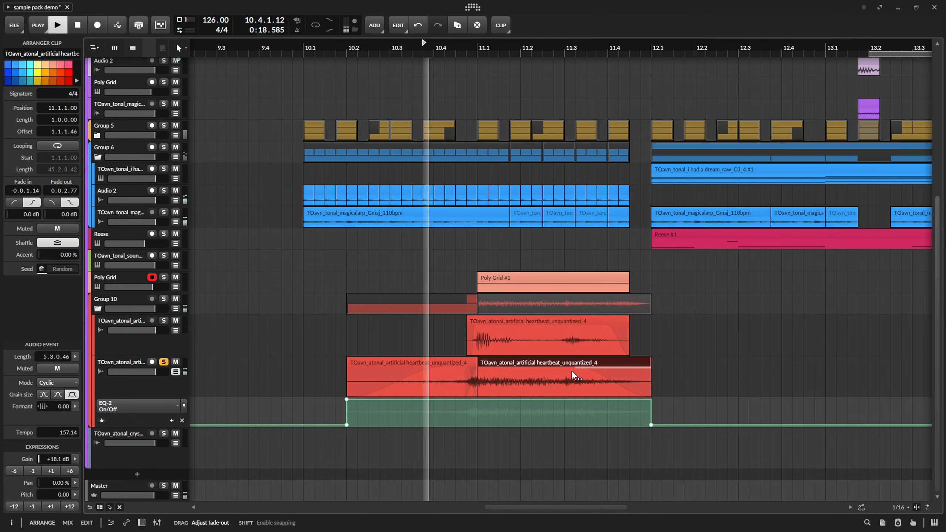
scroll(490, 388, "up", 5)
key("space")
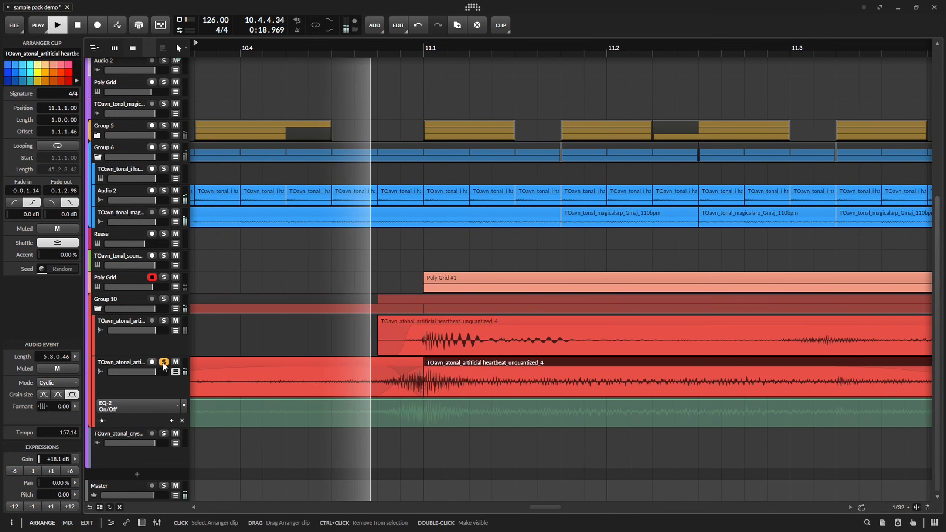
Set the second heartbeat clip's stretch mode to Stretch HD, unsolo its track, and audition the lead-in with the full mix.
left_click(60, 382)
left_click(67, 253)
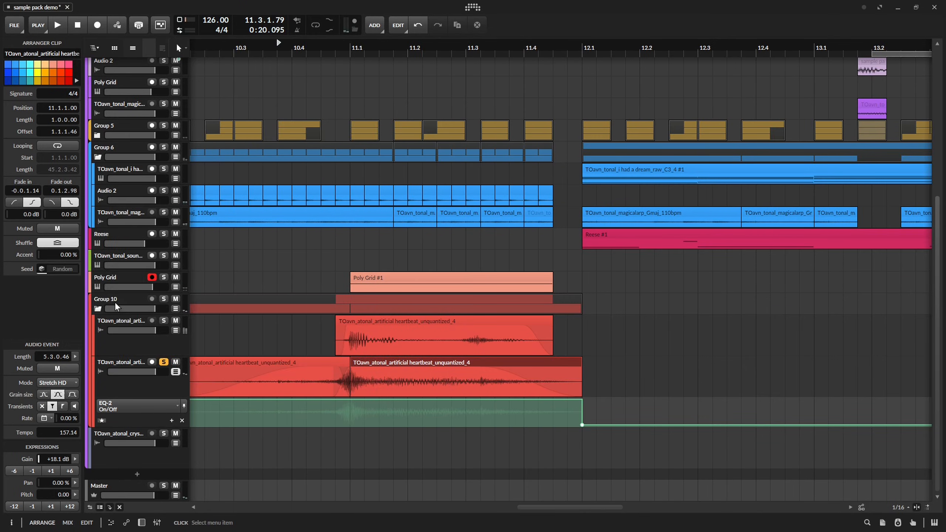
key("space")
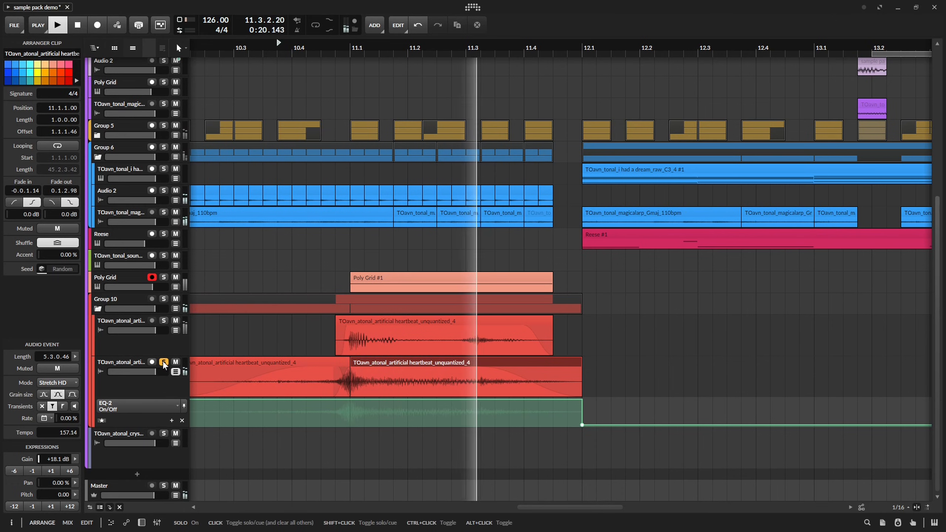
left_click(163, 362)
key("space")
key("space")
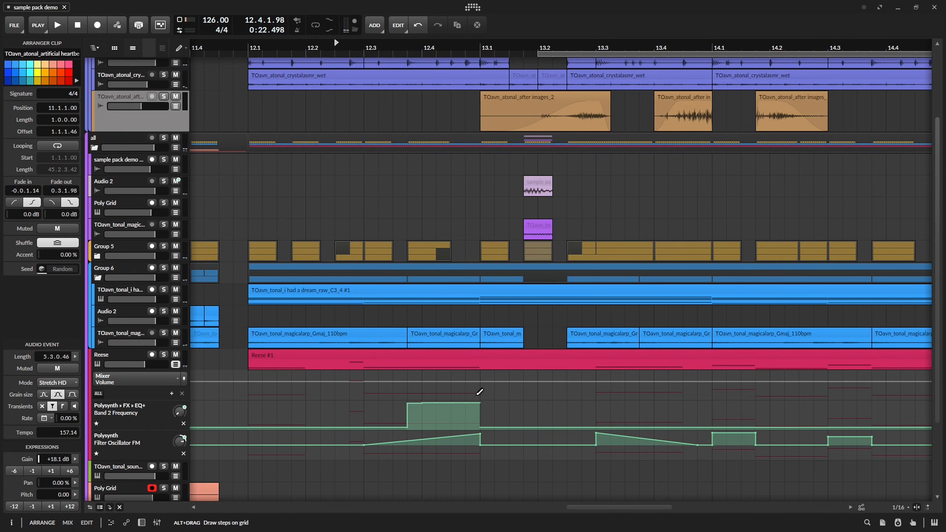
Lower the Reese track's EQ+ Band 2 Frequency automation between 12.3.4 and 13.1.1 to 480 Hz, and play it back.
left_click(428, 385)
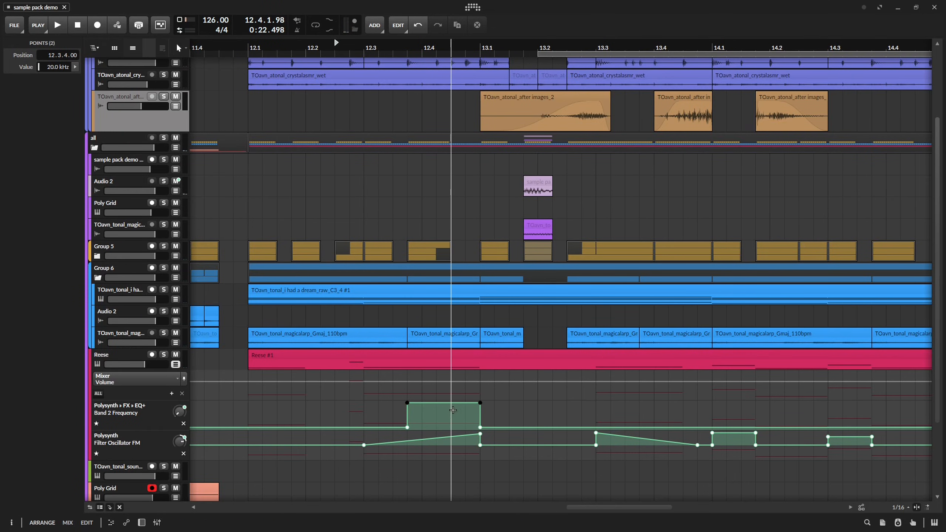
left_click_drag(451, 401, 451, 424)
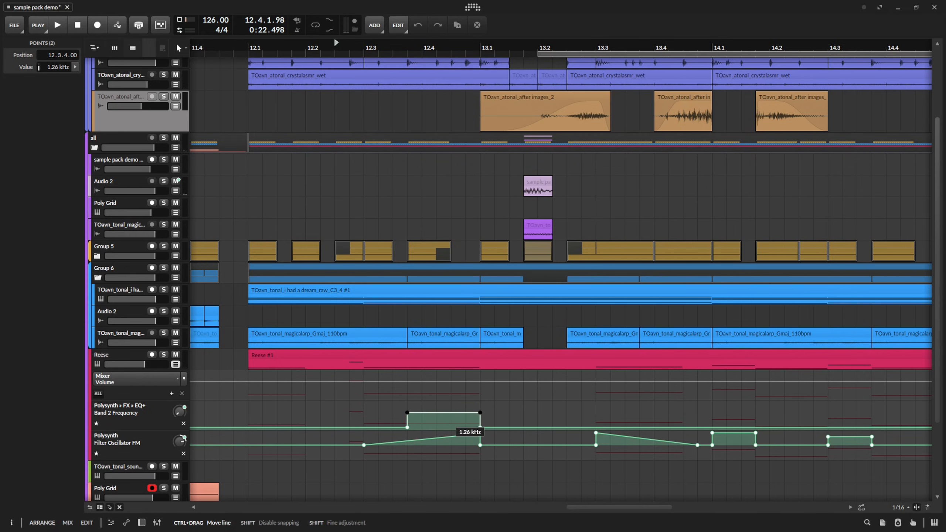
key("space")
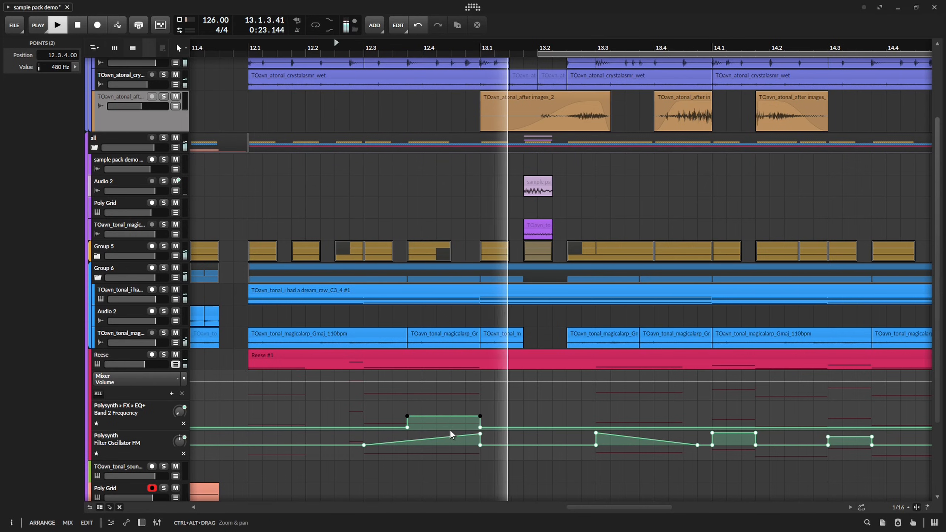
Solo the Audio 2 track holding the clip at 13.1.4, show its device chain, and collapse both FX Layers.
key("space")
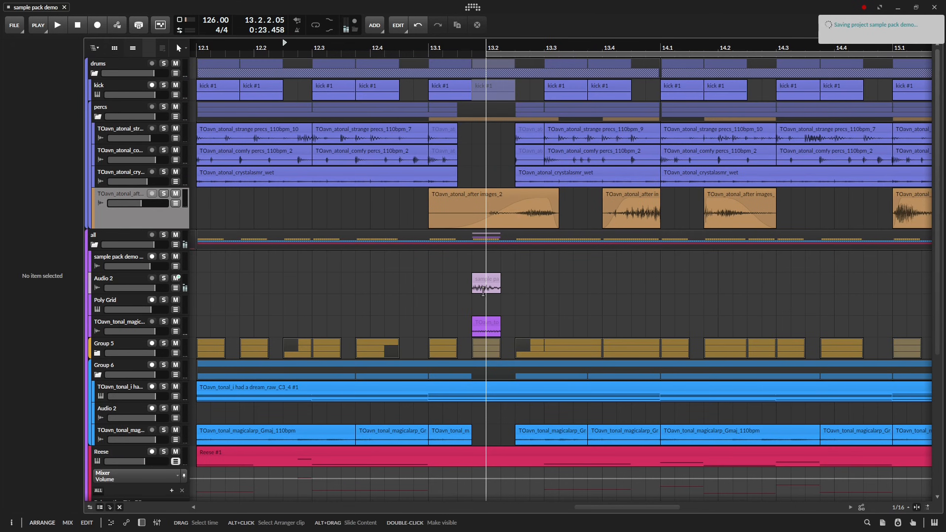
left_click_drag(467, 282, 488, 309)
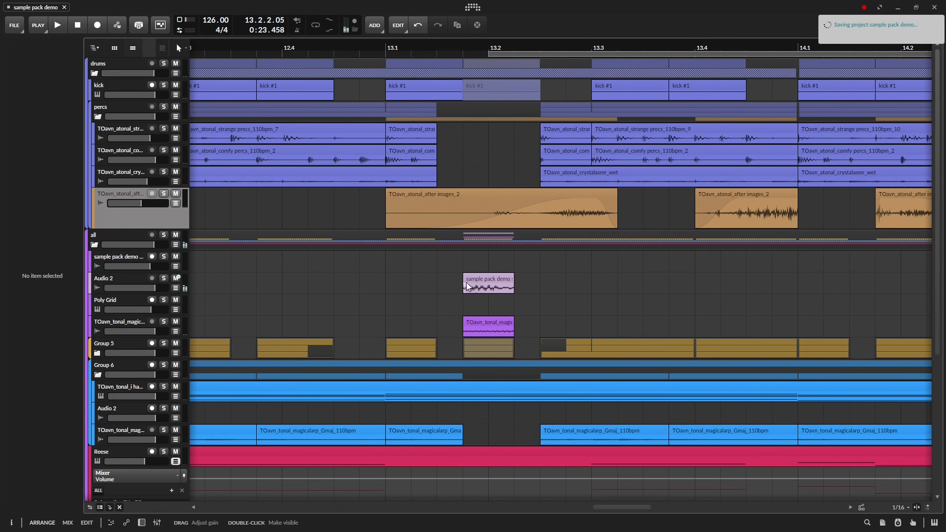
left_click(467, 282)
key("d")
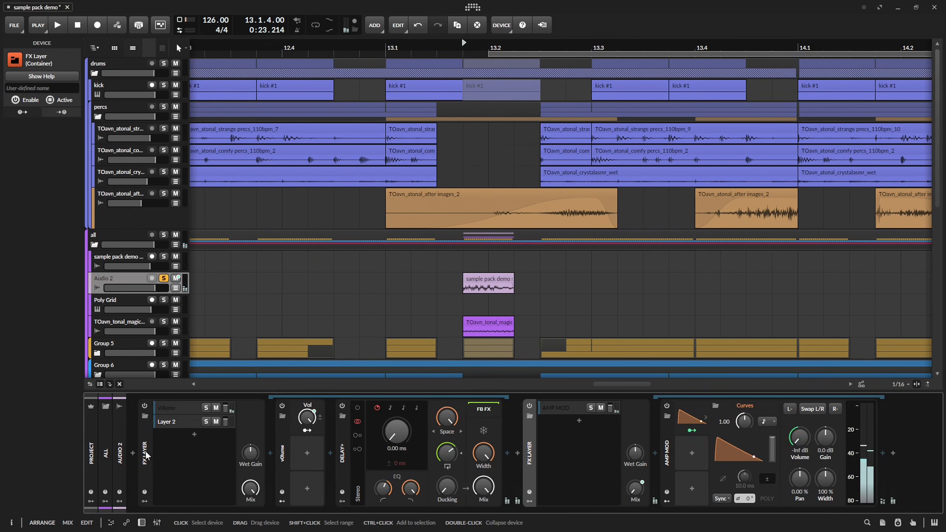
double_click(146, 455)
double_click(169, 455)
Try a Disperser after Audio 2's FX Layers and compare with the all group's device chain.
double_click(343, 433)
type("disp")
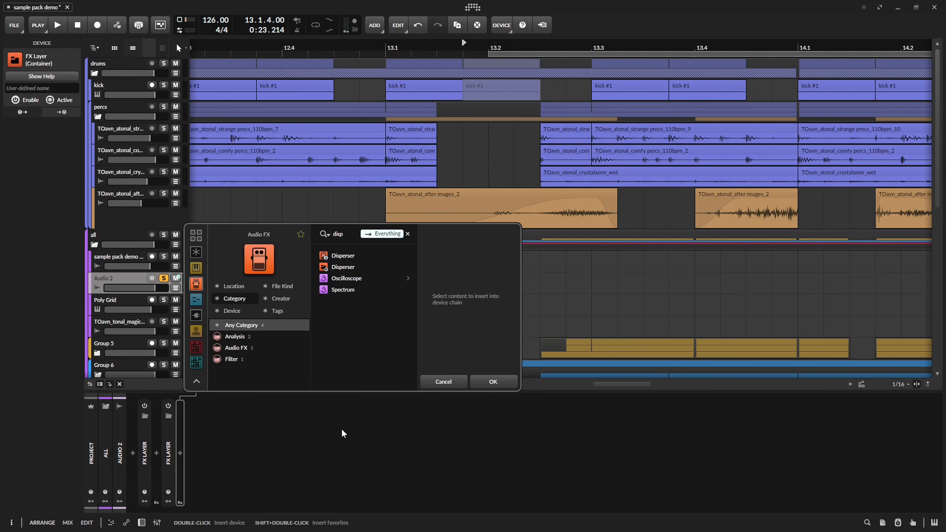
double_click(343, 264)
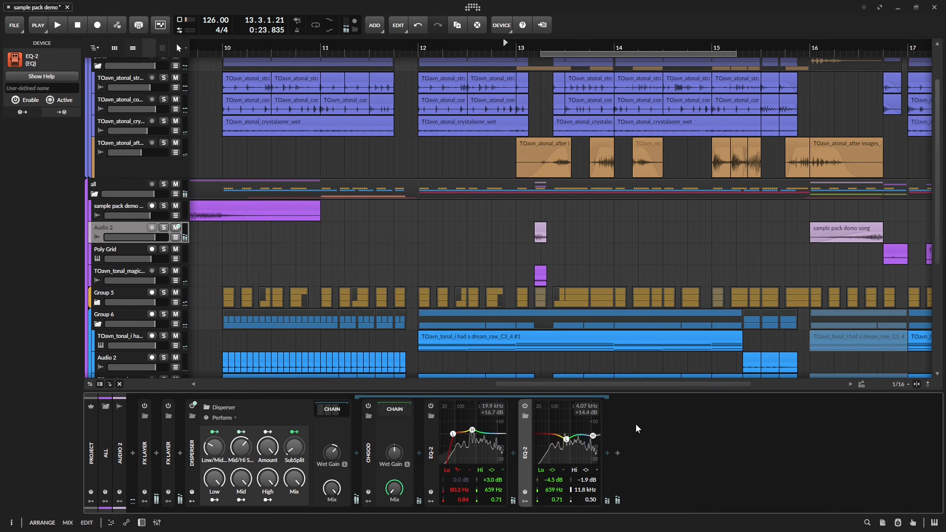
left_click(116, 195)
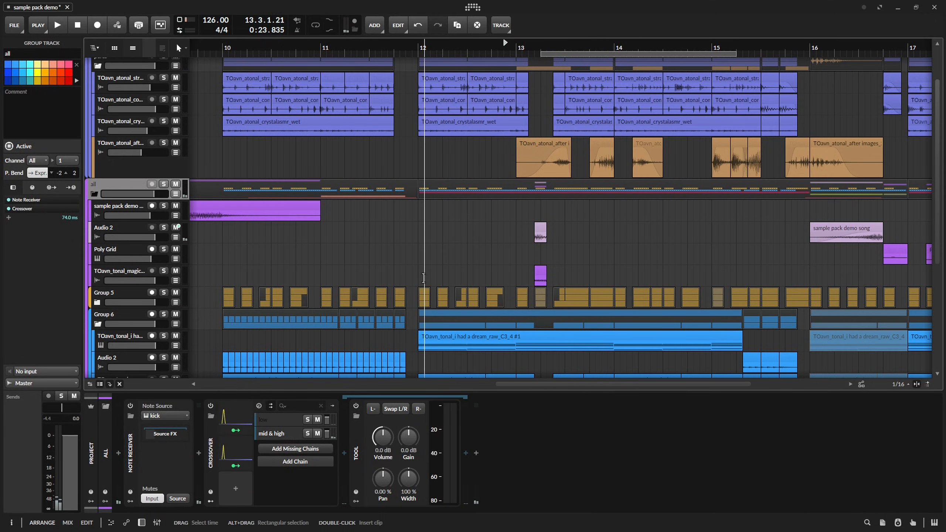
key("d")
key("d")
left_click(114, 230)
key("d")
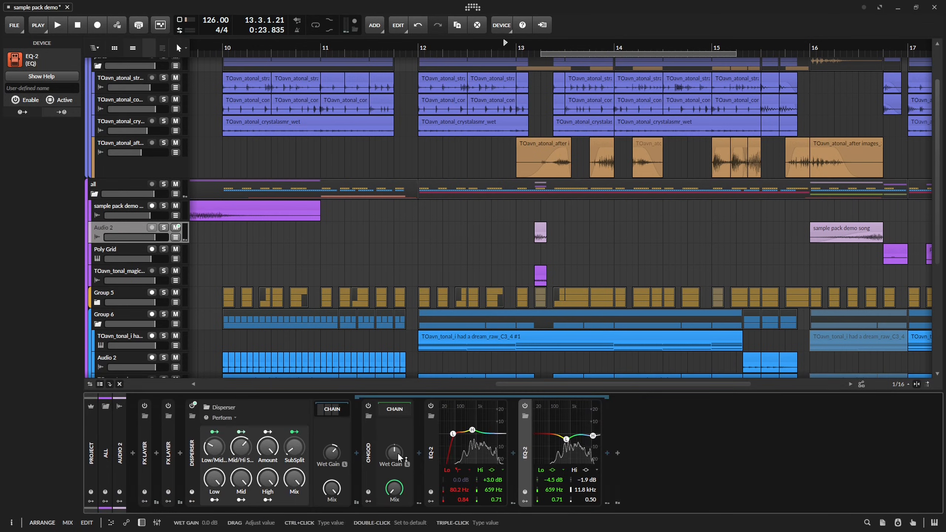
Insert Diopser after Audio 2's FX Layers with 40 filter stages, 313 Hz frequency, 4.12 resonance and -2.27 octaves spread, auditioning it.
left_click(180, 454)
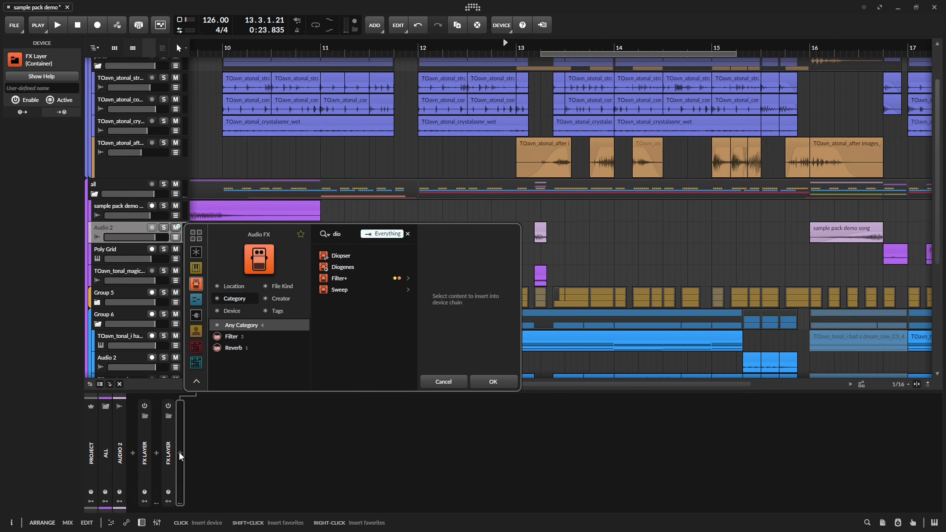
key("Return")
left_click_drag(526, 338, 540, 336)
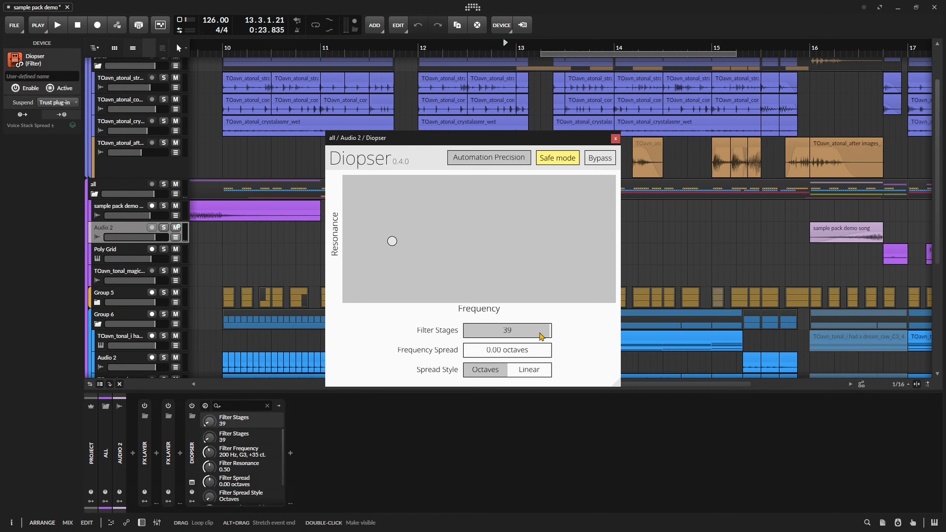
left_click(524, 44)
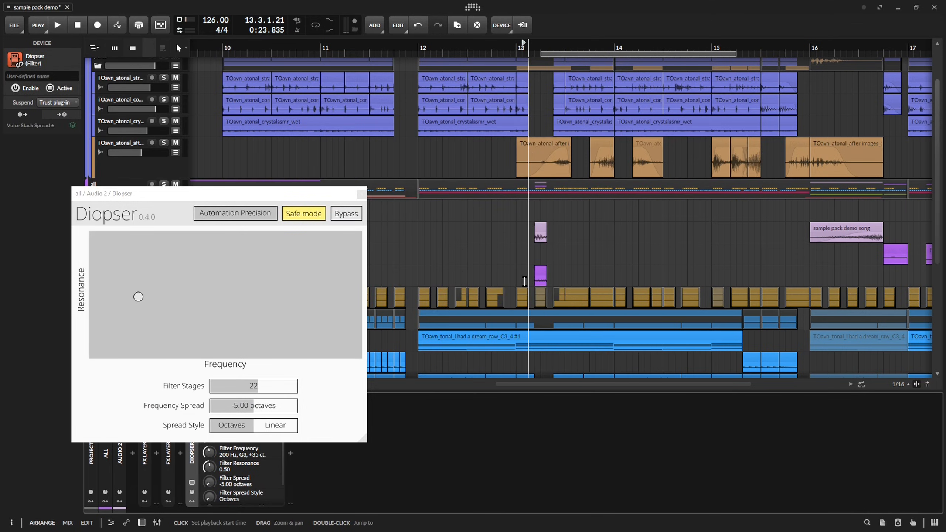
scroll(531, 49, "up", 5)
key("space")
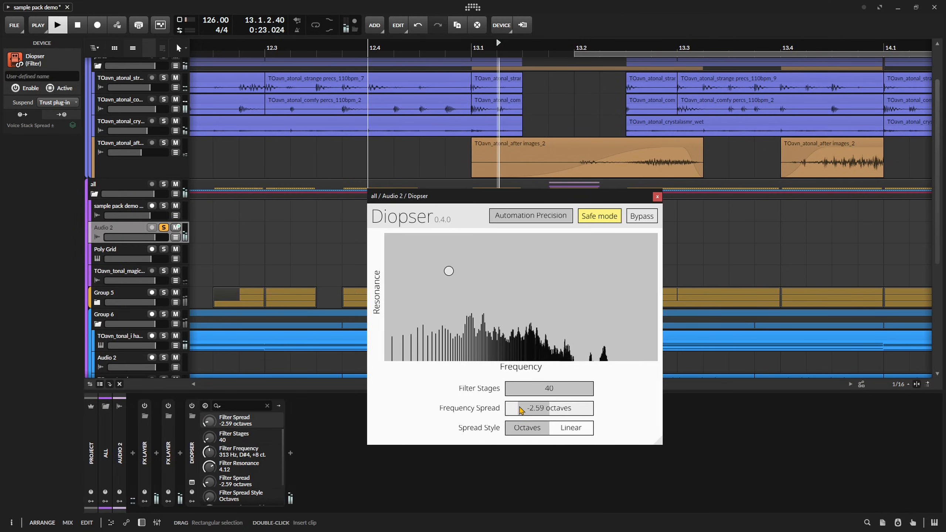
key("space")
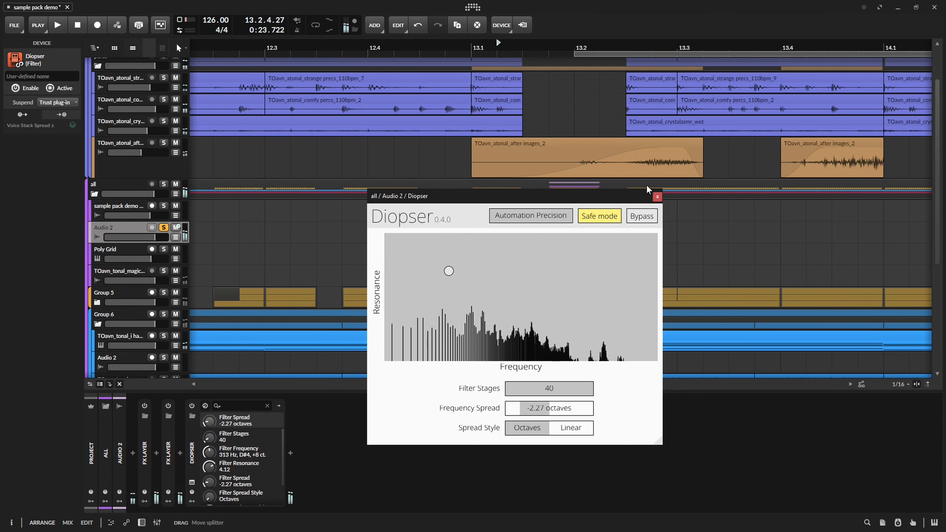
left_click(657, 197)
Audition the Audio 2 clip at bar 16 with its track soloed, and insert an EQ-2 after Diopser.
scroll(658, 48, "down", 5)
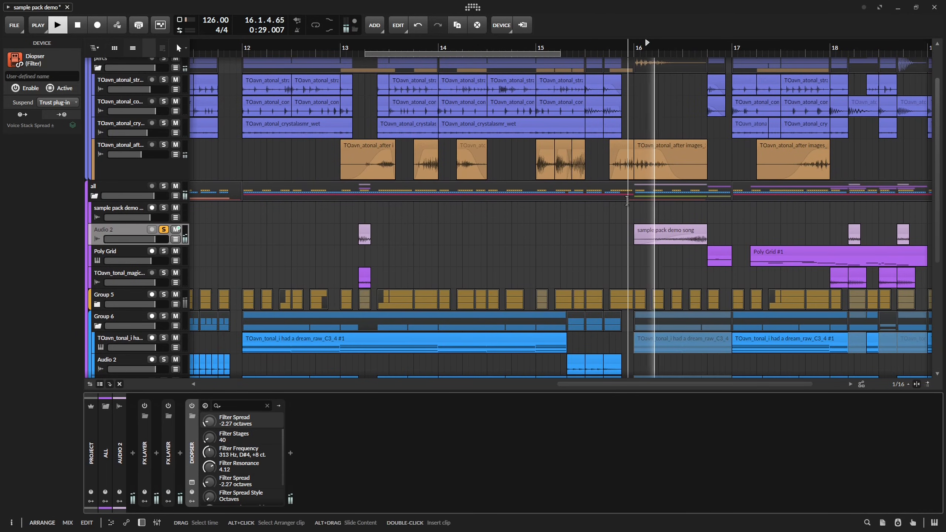
key("space")
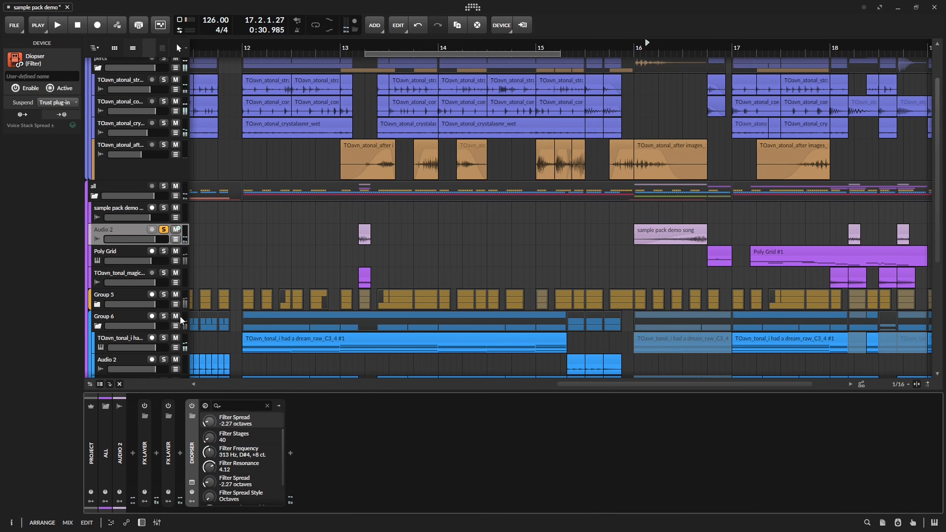
key("space")
left_click(290, 453)
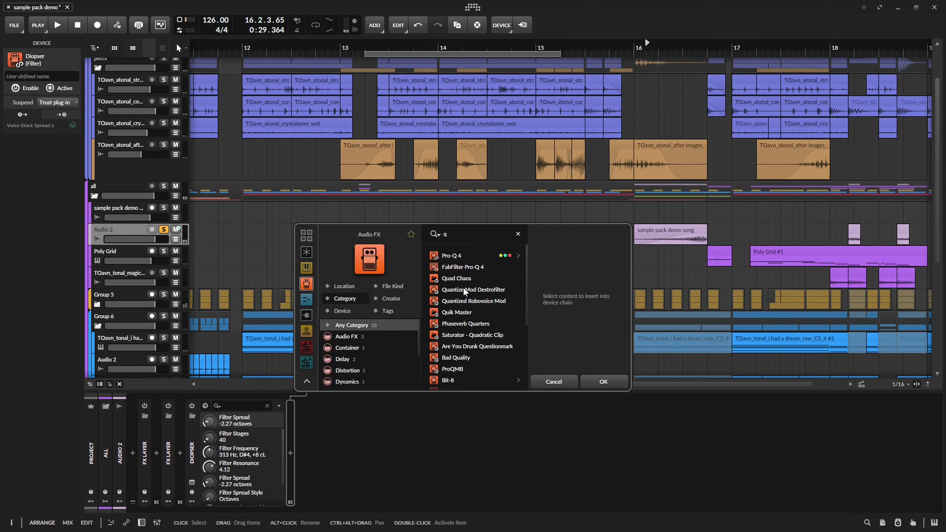
double_click(463, 267)
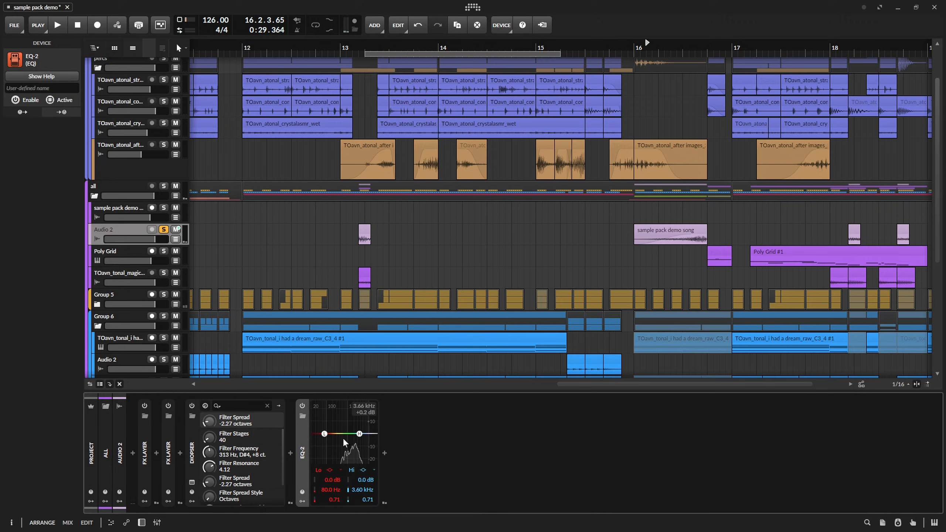
Make the EQ-2's low band a 2-pole high-pass at 76.0 Hz with a Q of 0.57, and audition it in the full mix.
key("space")
right_click(331, 440)
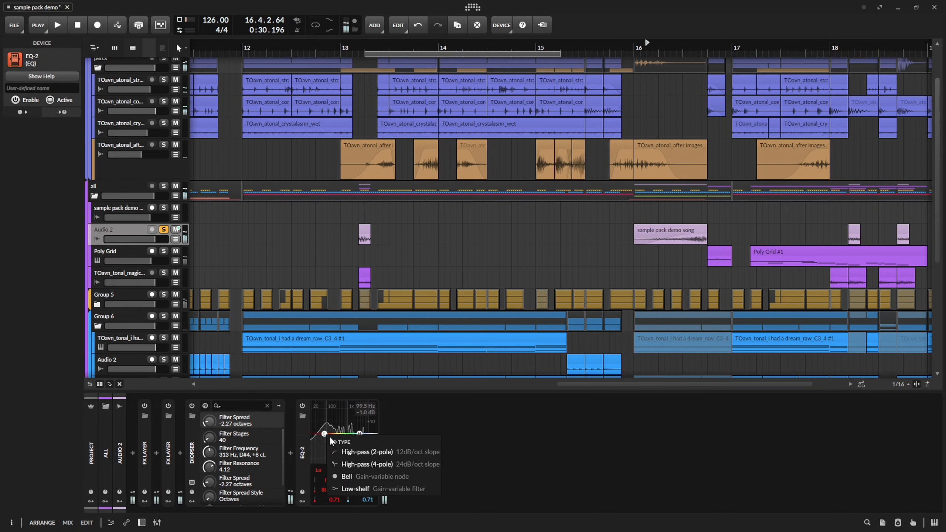
left_click(351, 455)
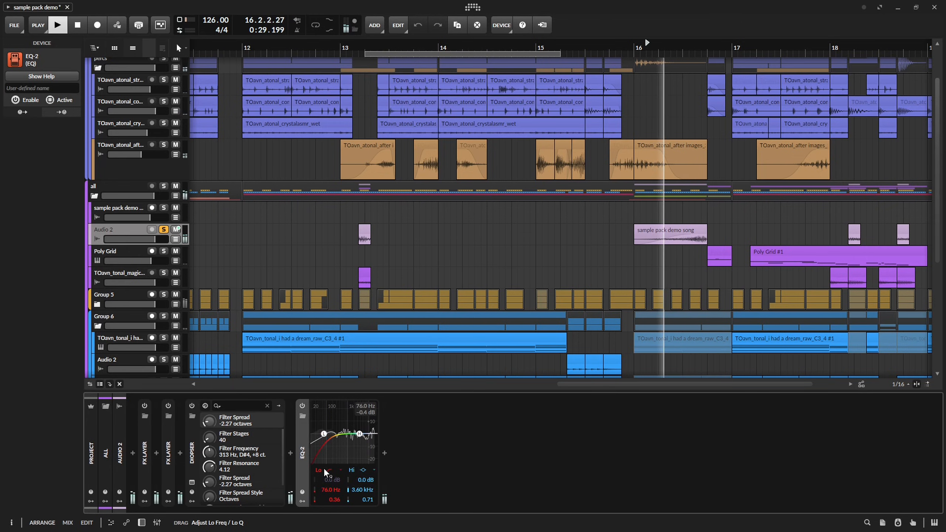
left_click_drag(327, 459, 325, 454)
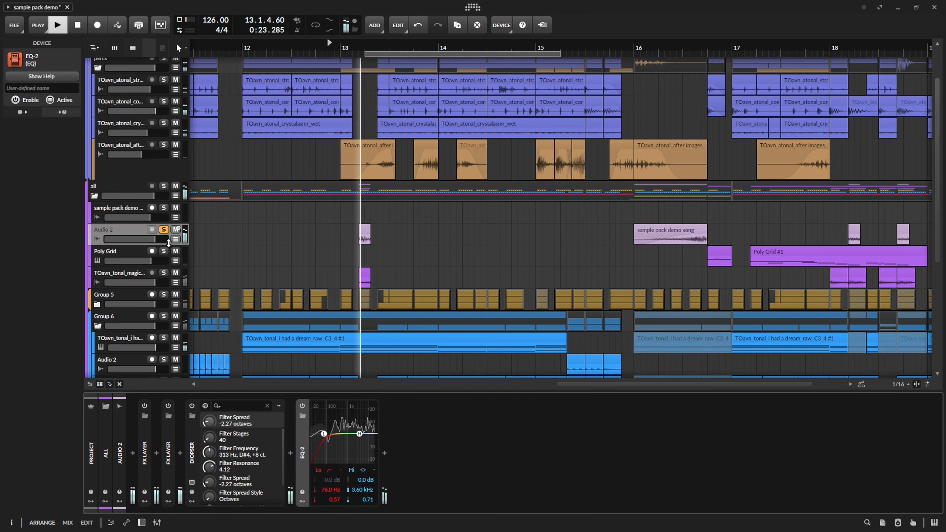
key("space")
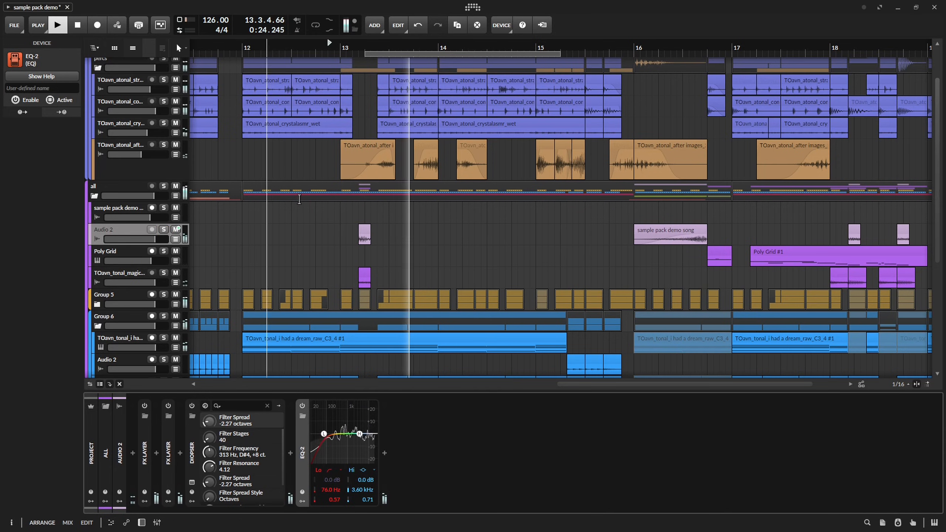
Draw a curved pitch drop from 8.00 to 0 at the start of Audio 2's clip at 13.1.4, and play it back.
left_click_drag(363, 230, 441, 229)
scroll(443, 232, "up", 5)
key("space")
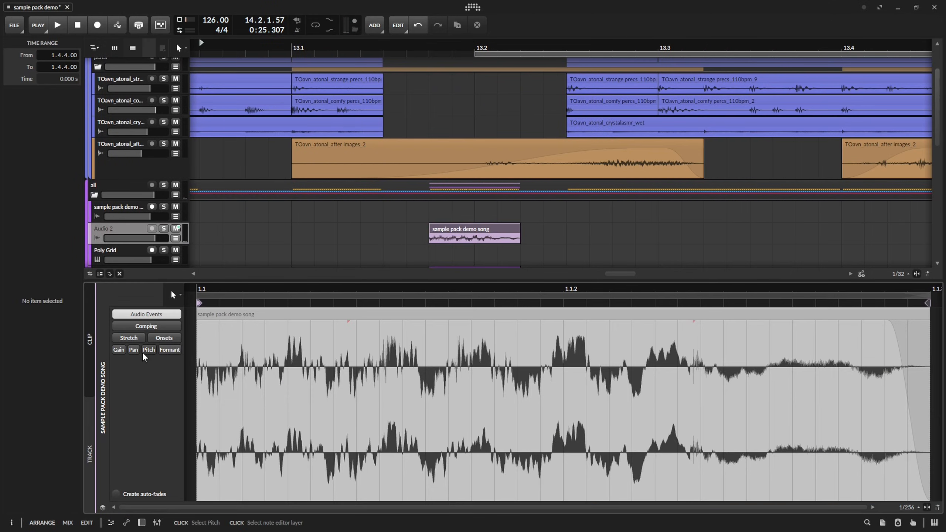
left_click(149, 351)
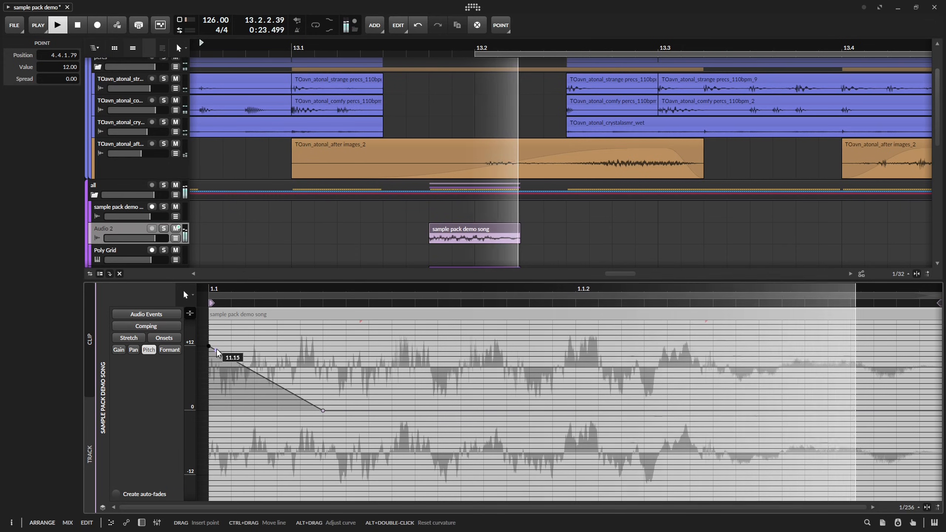
key("space")
left_click_drag(247, 368, 247, 391)
key("space")
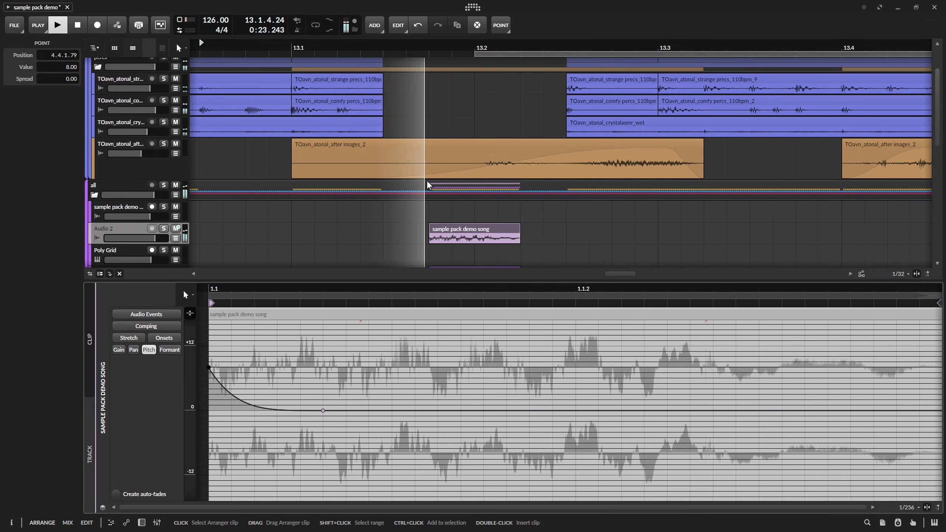
key("d")
scroll(519, 261, "down", 5)
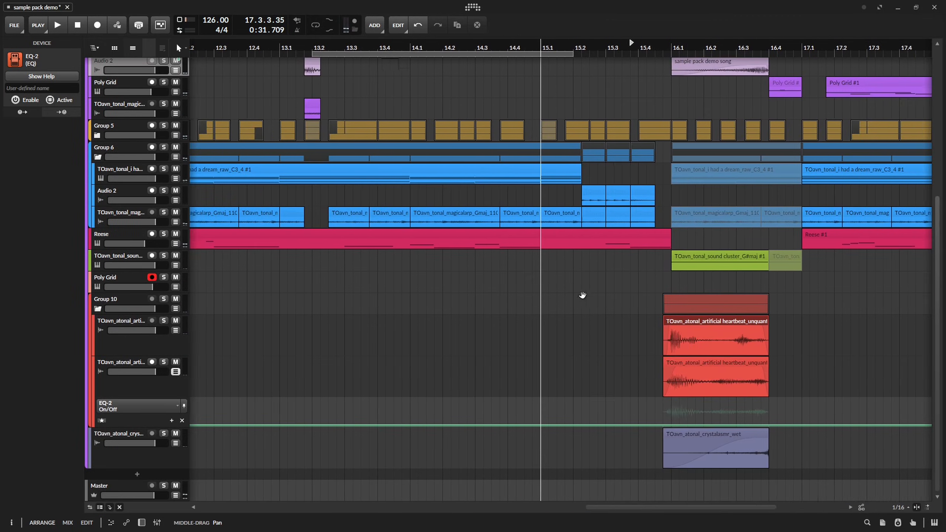
Shape the upper heartbeat track's Tool Vol automation with curves from 16.1 up to 100 % at 16.2.3.00 and down to 0.00 % at 16.4.1.00.
scroll(583, 296, "down", 5)
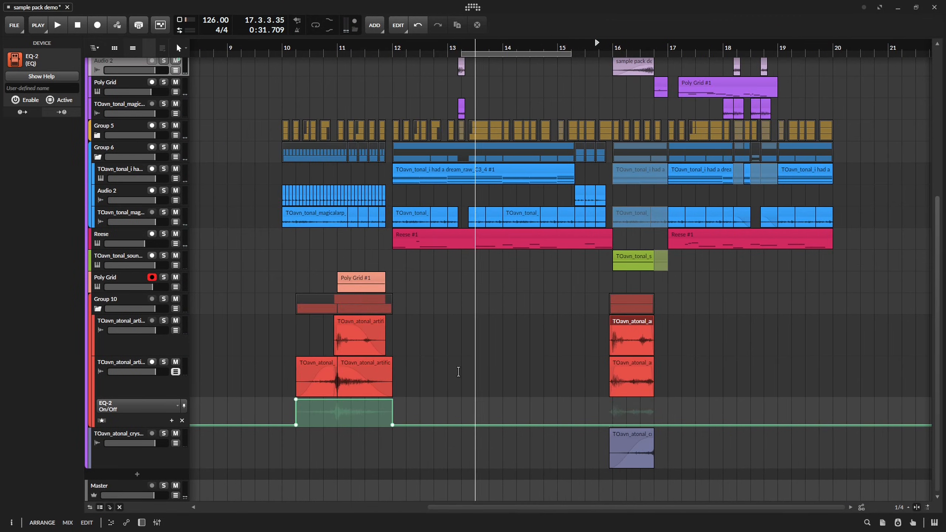
scroll(584, 406, "up", 3)
scroll(210, 368, "down", 3)
left_click_drag(260, 352, 340, 349)
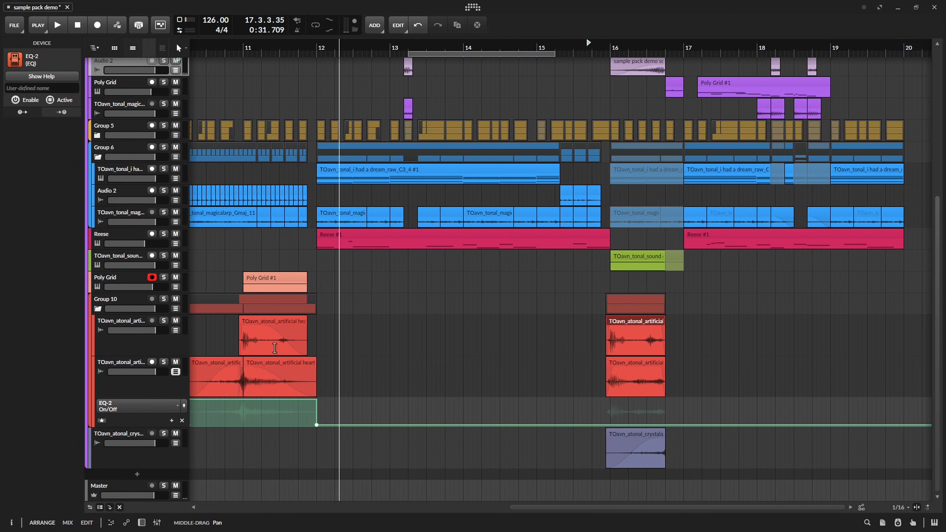
left_click(176, 330)
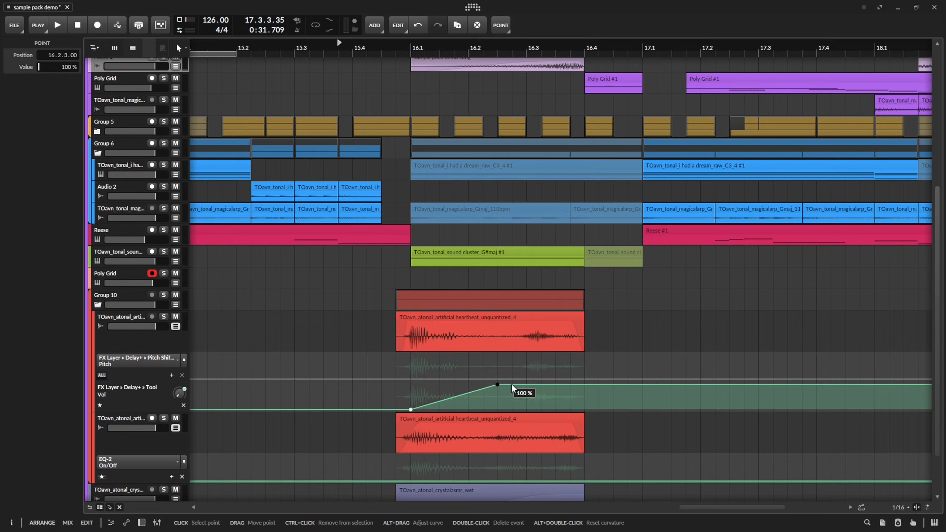
left_click(584, 410)
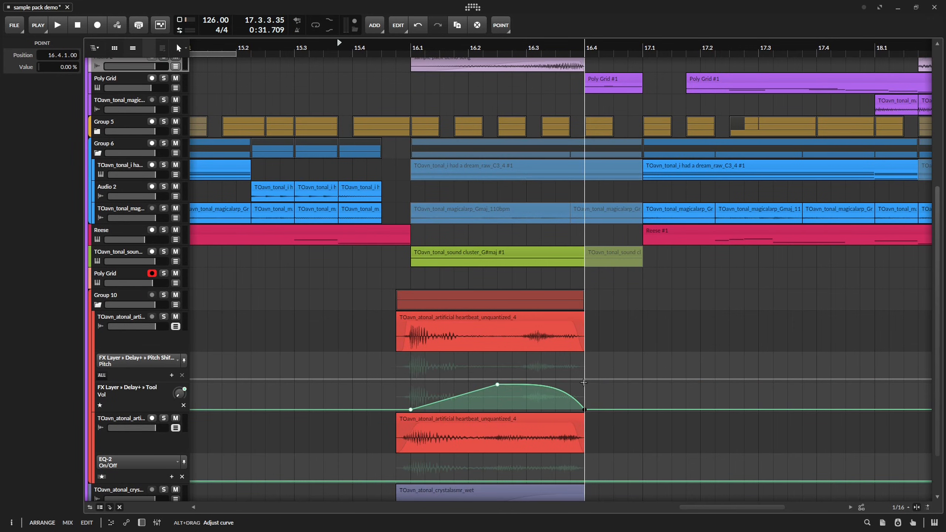
key("space")
left_click_drag(487, 387, 493, 380)
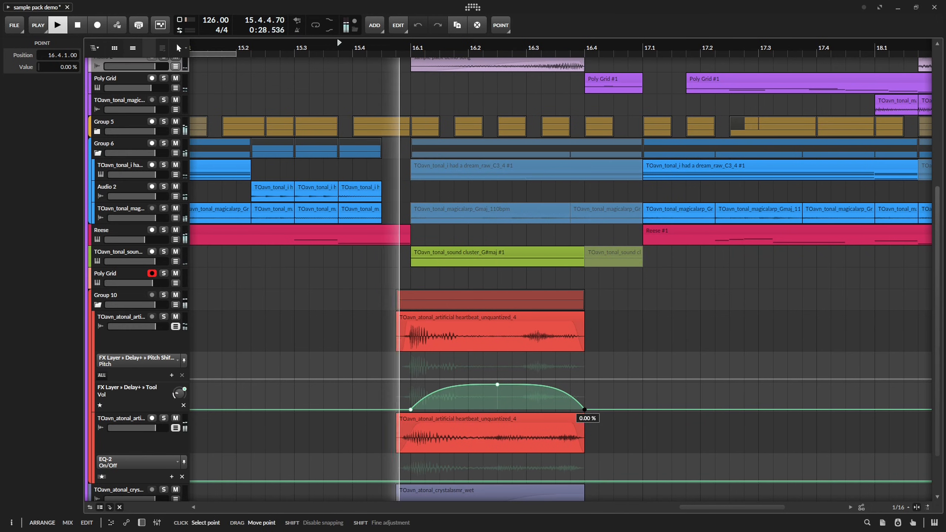
Cut the comfy percs before 13.1 into a fill, with a 0.0.0.50 slice at 12.4.3.50 offset to 1.1.4.50, and audition it in the mix.
left_click_drag(447, 150, 463, 150)
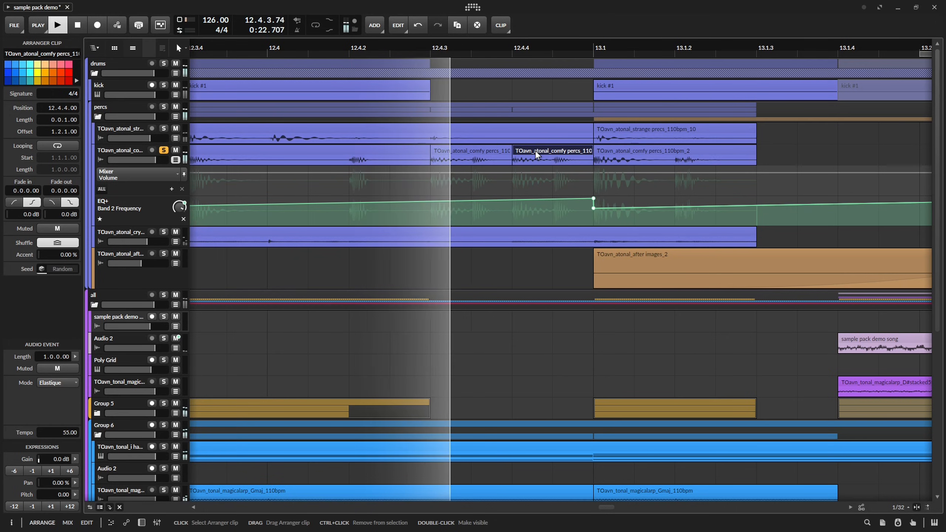
key("space")
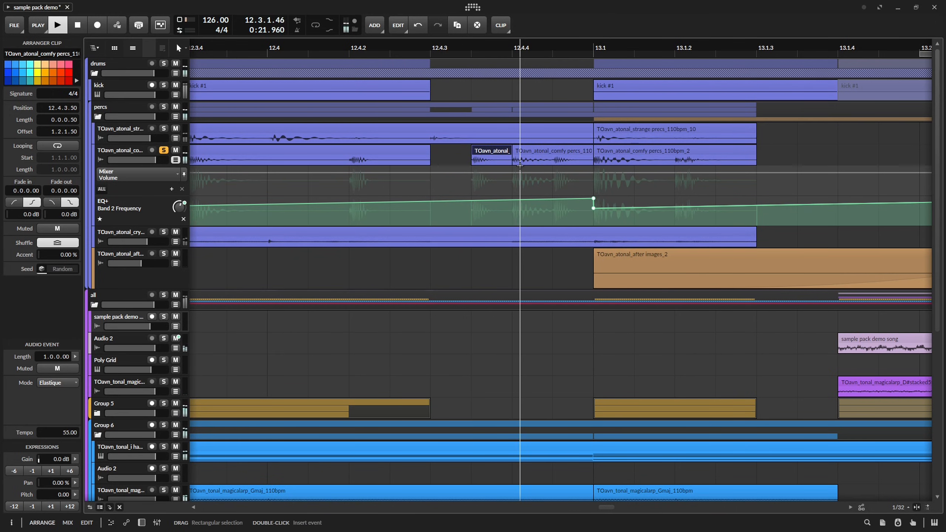
key("space")
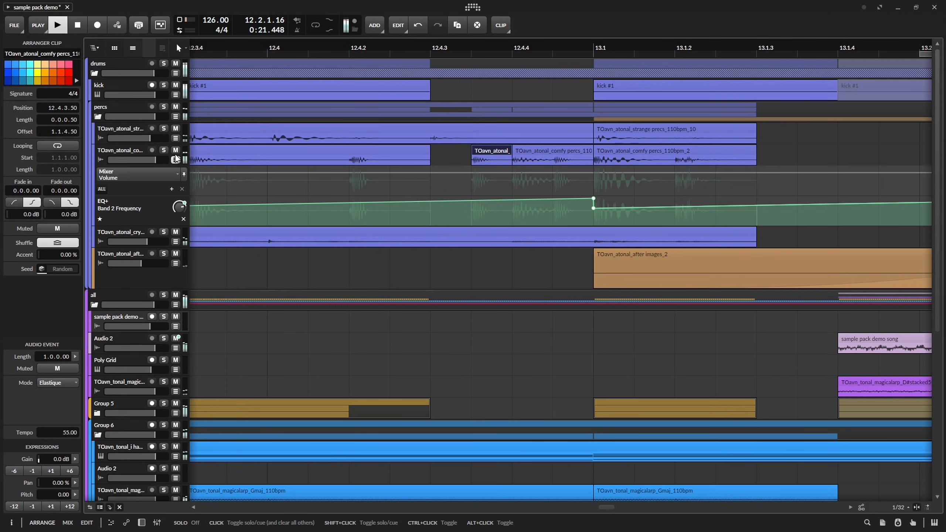
left_click(176, 160)
key("space")
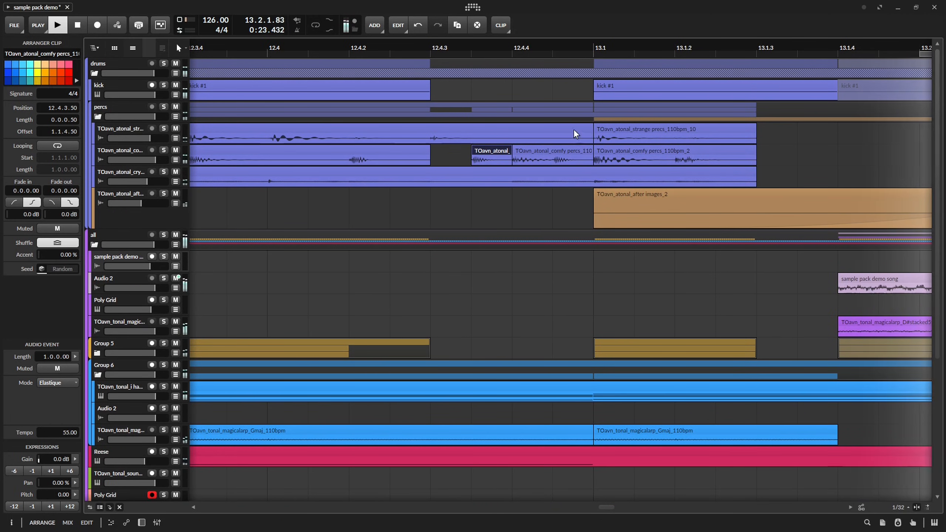
Trim the strange precs clip at 12.3.1.00 to a length of 0.1.2.00, and play back the fill into 13.1.
key("space")
left_click_drag(591, 133, 427, 138)
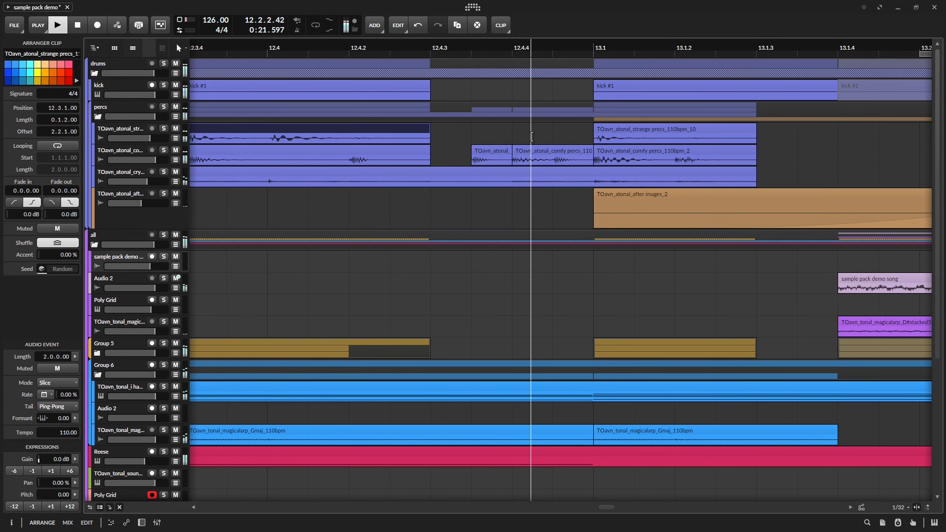
scroll(533, 151, "down", 3)
left_click_drag(543, 149, 518, 162)
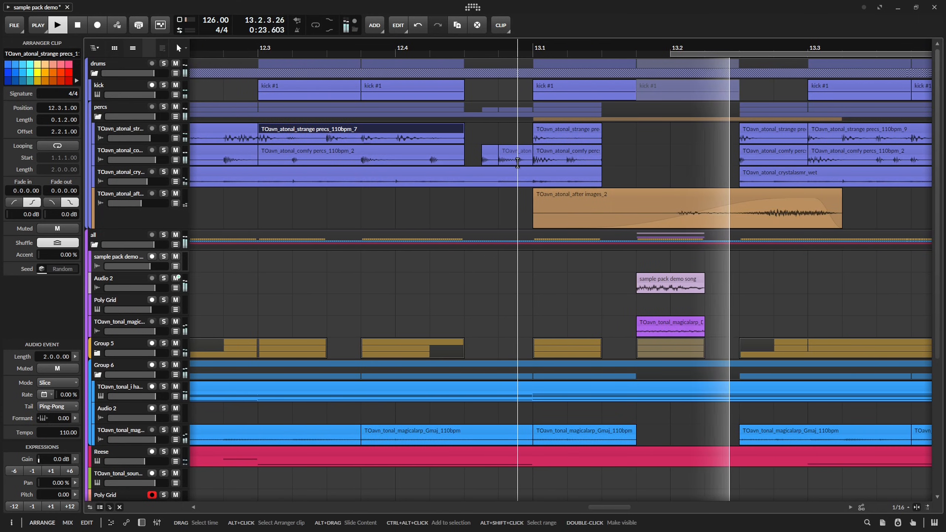
key("space")
key("space")
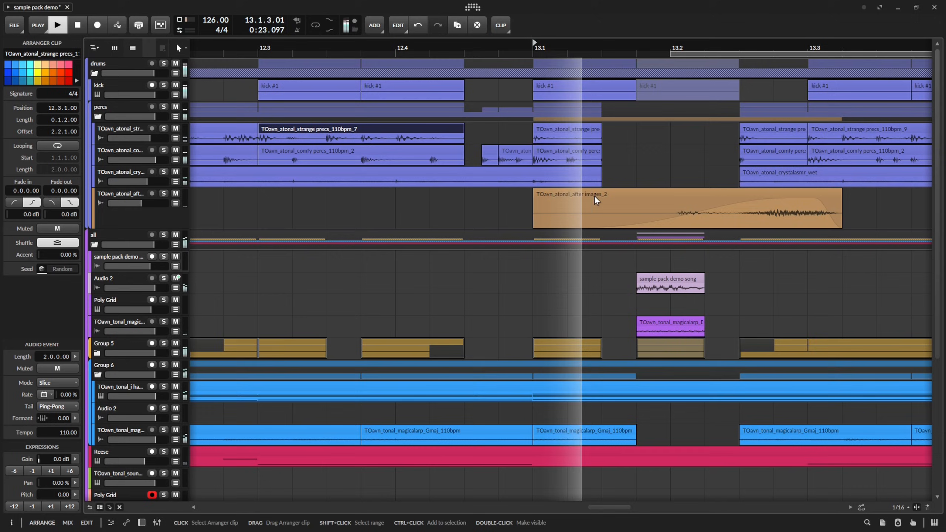
Expand Group 5, re-cut its three clips after 13.1 so the second slices start at 13.1.2, and split the sound cluster clip at 13.2.4.
key("space")
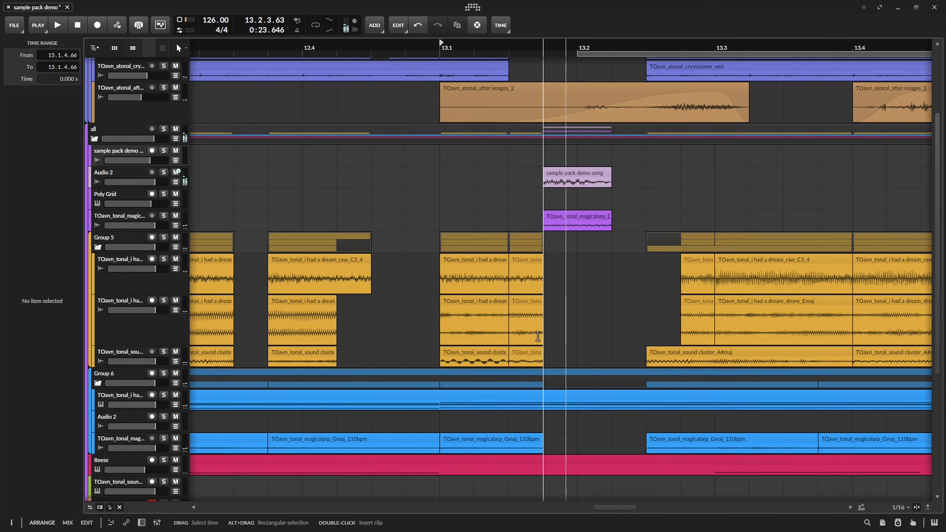
scroll(538, 337, "up", 3)
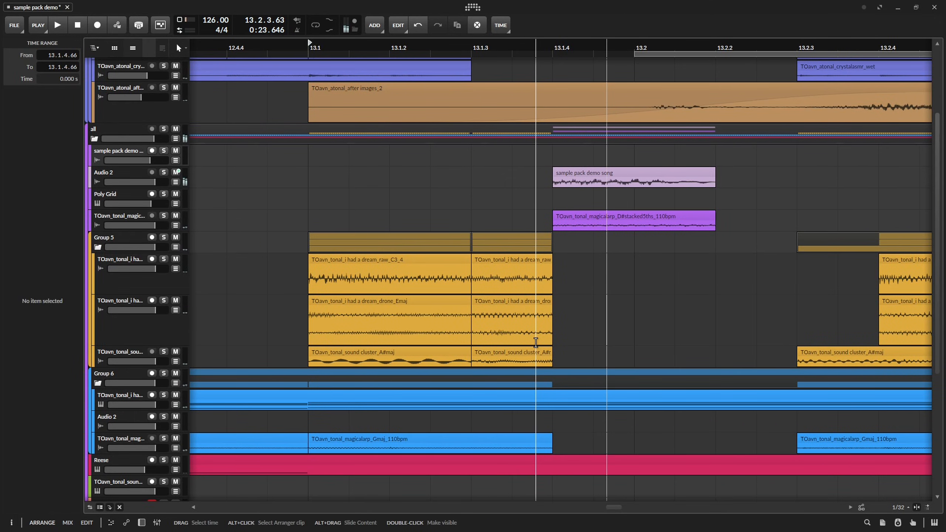
key("space")
key("space")
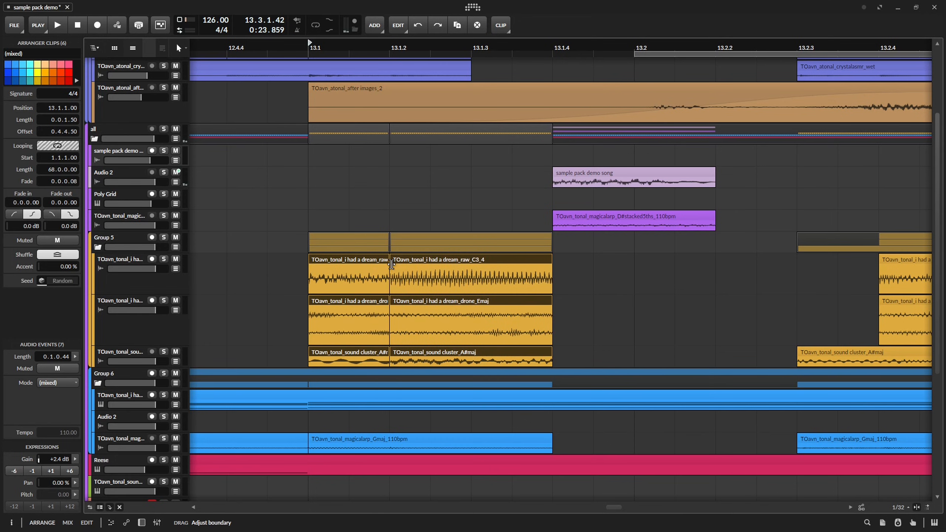
key("space")
left_click(593, 352)
key("space")
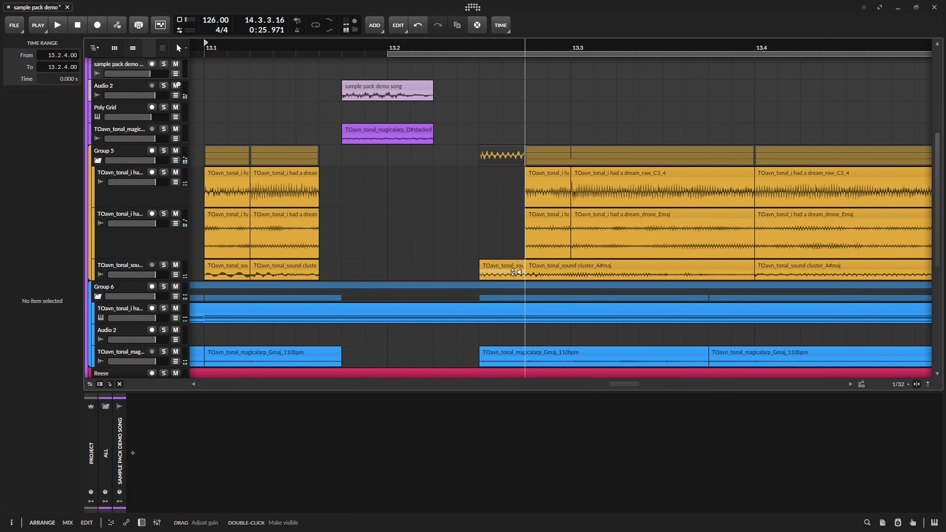
Set the gain of the sound cluster slice at 13.2.3.00 to +11.9 dB and play it back.
left_click(517, 261)
key("space")
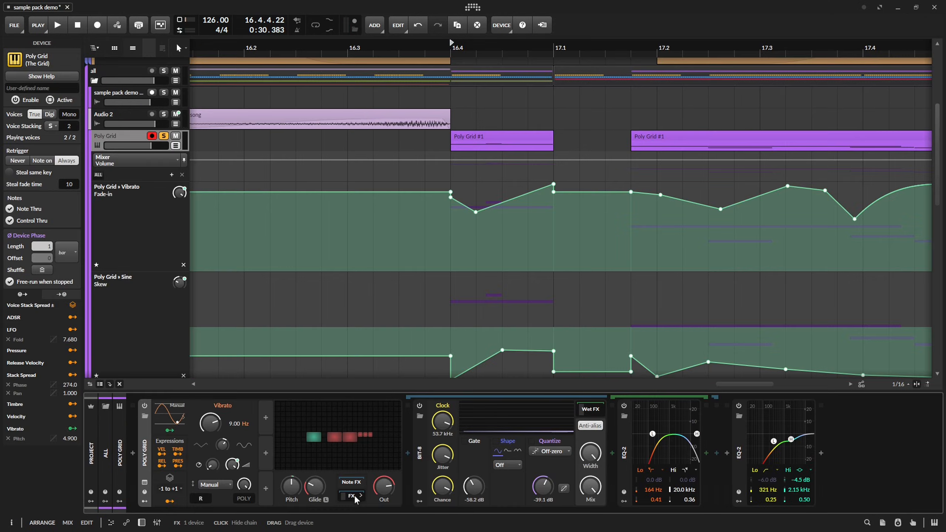
Collapse the Bit-8 device in the Poly Grid's FX chain and insert a Filter+ device ahead of it.
left_click(420, 454)
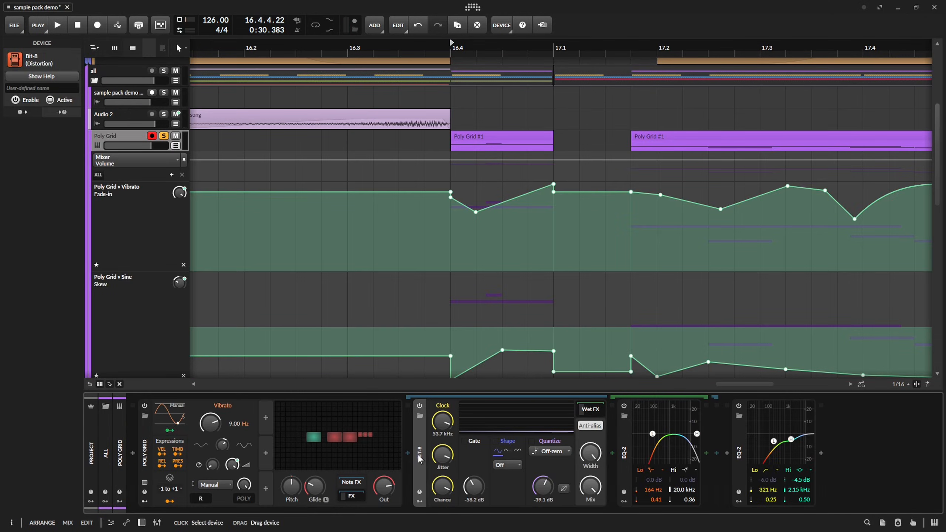
double_click(420, 454)
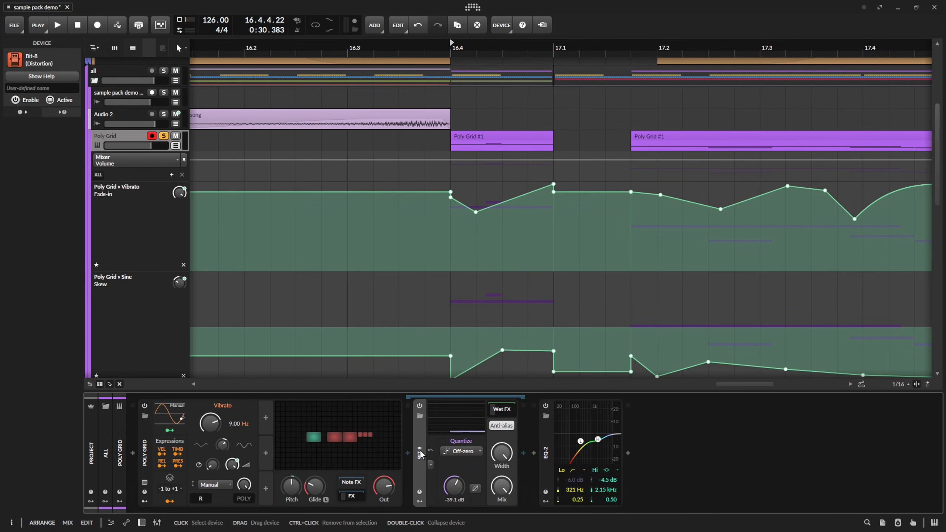
left_click(408, 453)
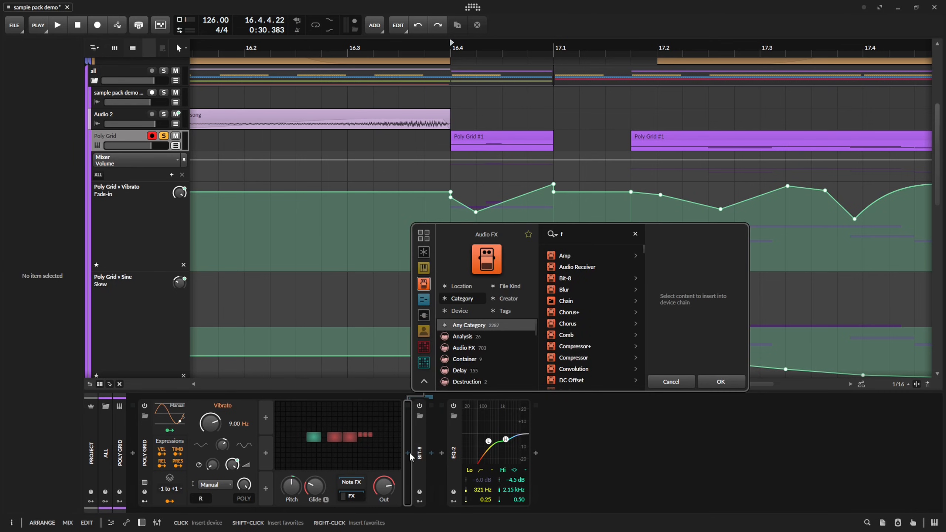
type("fi")
key("Return")
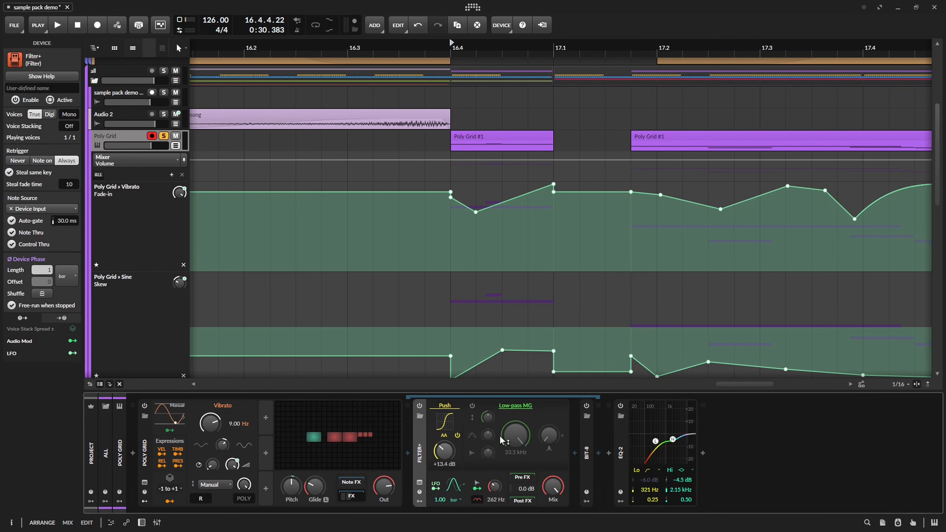
Switch the Filter+ to the SVF type, choose its filter mode and enable its filter section.
left_click(522, 407)
left_click(592, 419)
left_click(515, 464)
left_click(472, 405)
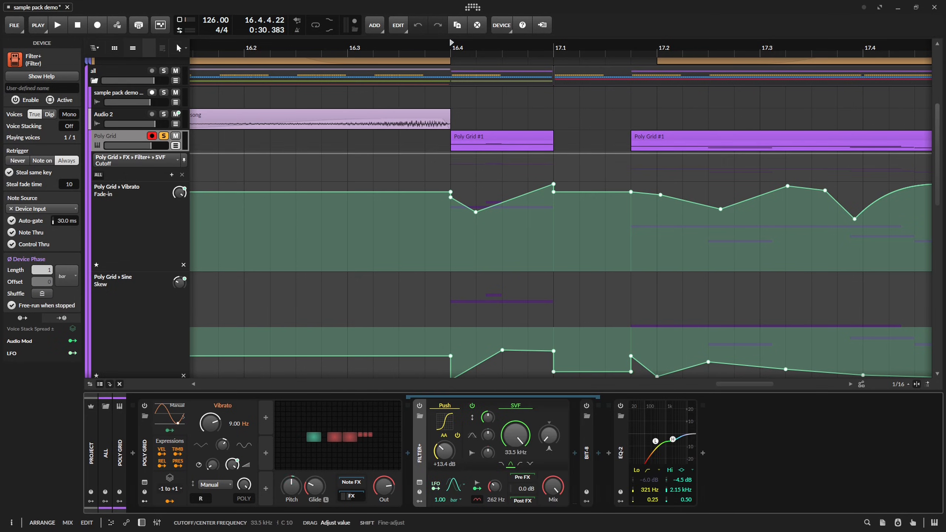
Set the filter's cutoff to 1.24 kHz and resonance to 43.0 % during playback, and begin drawing its automation from 16.4.
key("space")
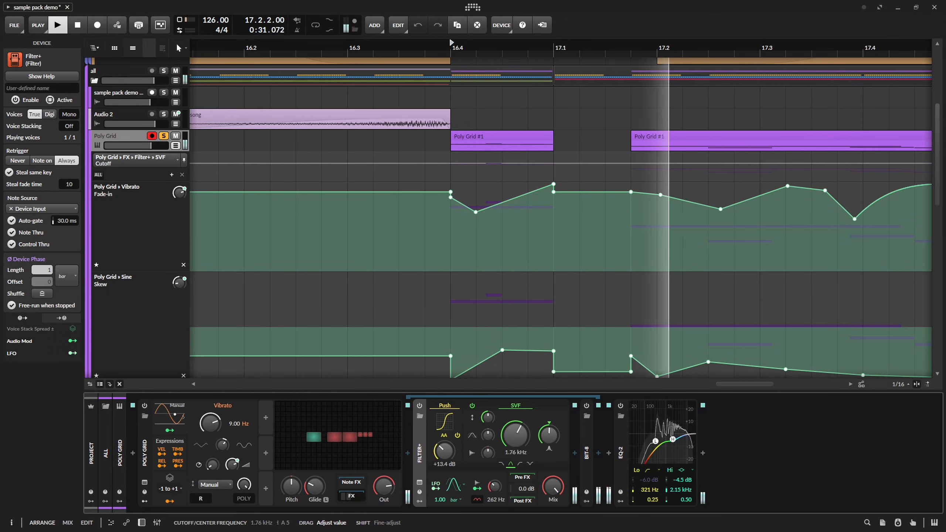
key("space")
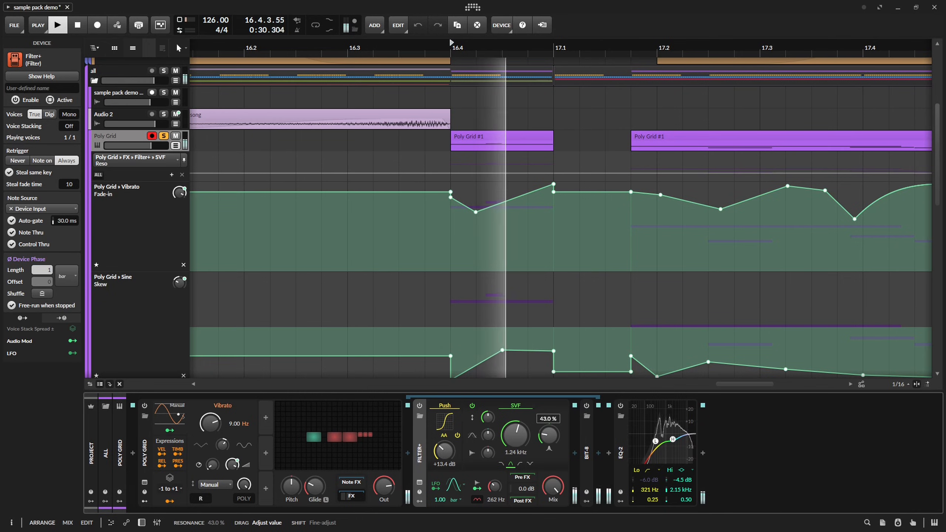
left_click_drag(454, 173, 512, 161)
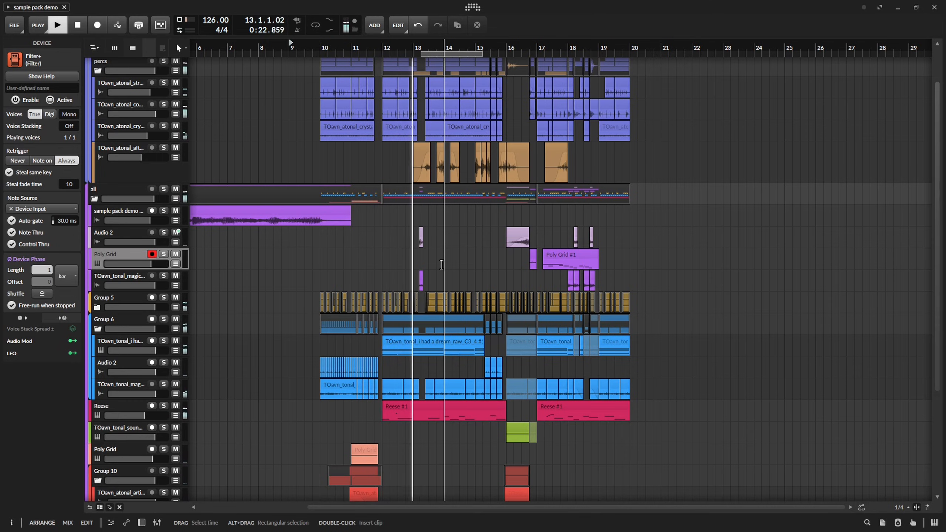
Play back the arrangement from bar 12 and expand Group 5 to inspect its clips around 13.1.
left_click(389, 48)
key("space")
scroll(438, 223, "up", 4)
left_click_drag(372, 225, 387, 137)
scroll(387, 137, "up", 6)
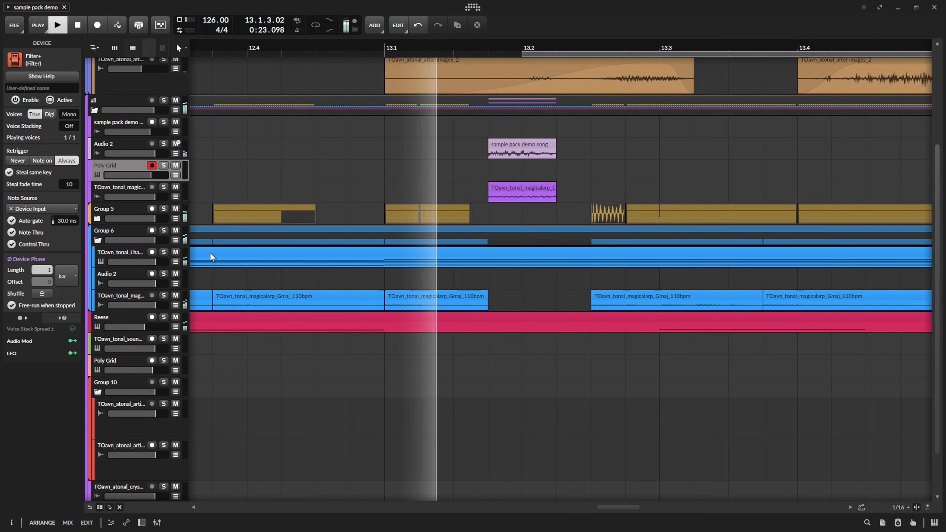
key("space")
left_click(97, 219)
scroll(434, 232, "up", 3)
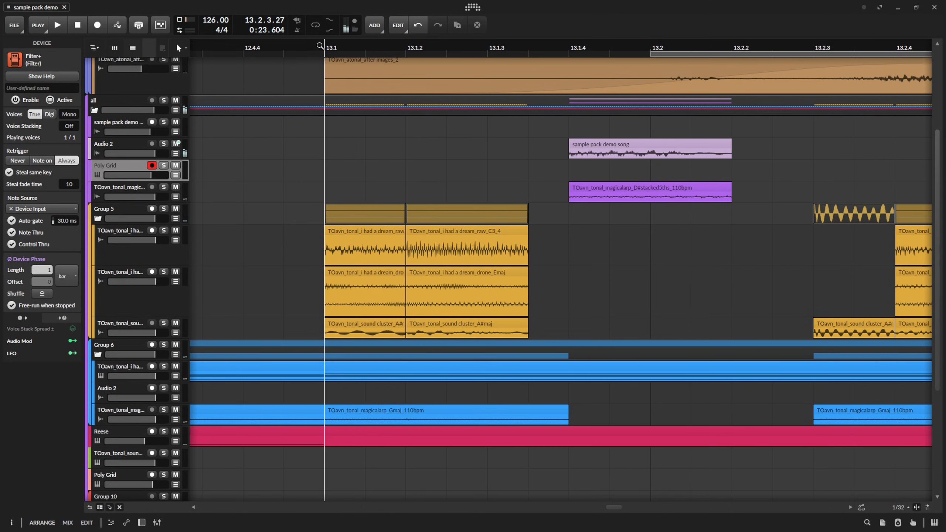
Solo the dream drone track to audition its slices from 13.1, and replay them unsoloed in the full mix.
key("space")
key("space")
left_click(163, 273)
key("space")
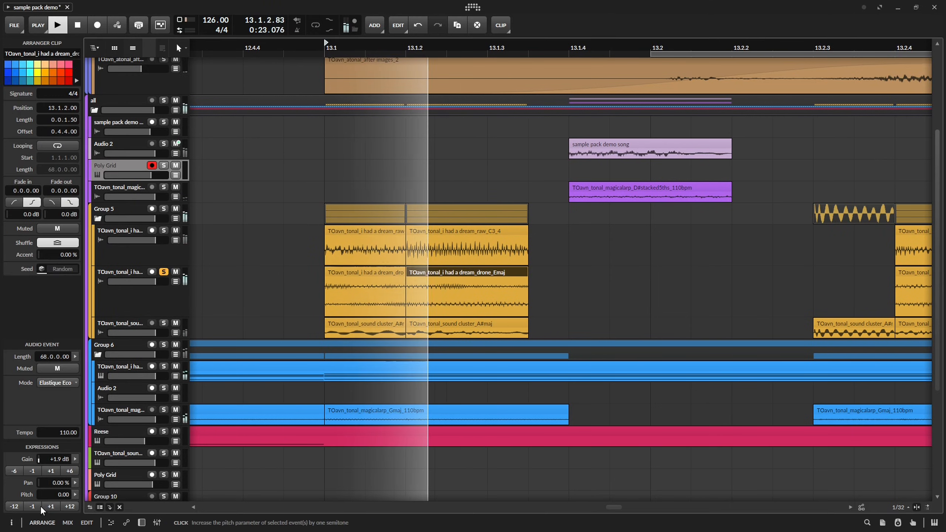
key("space")
key("space")
key("space")
key("space")
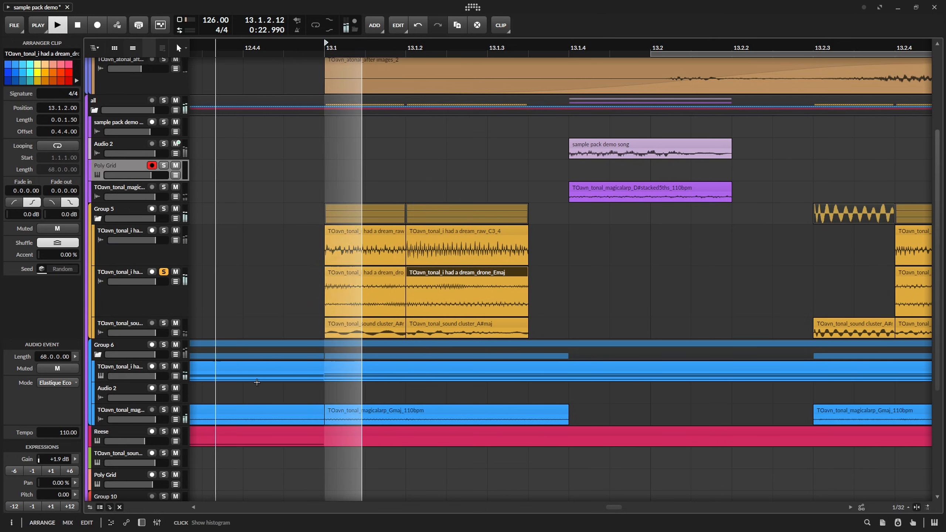
key("space")
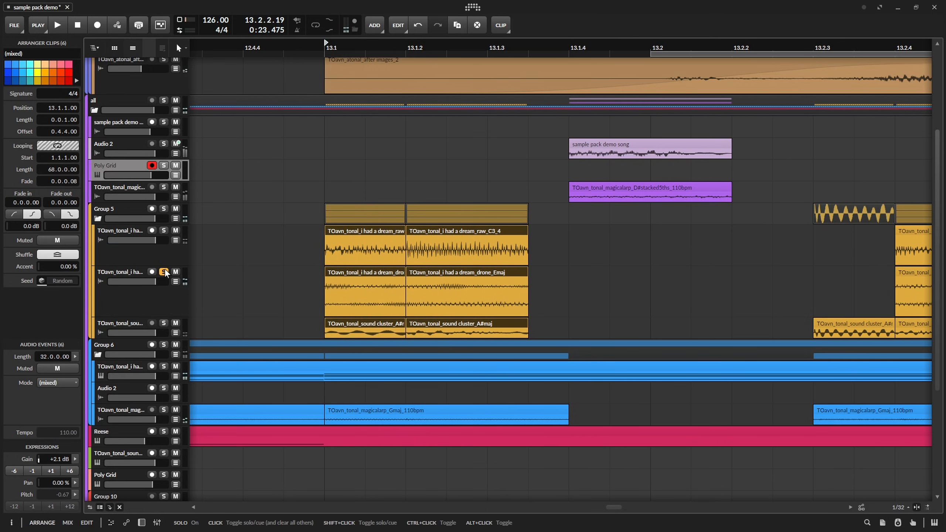
left_click(164, 272)
key("space")
scroll(542, 273, "down", 4)
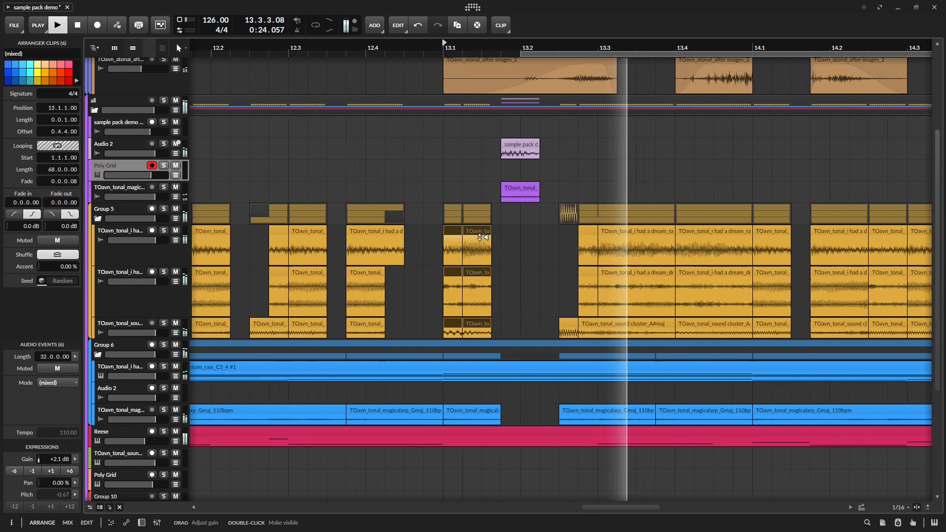
Rework the kicks after 19.1 into three active back-to-back clips and delete the surplus kick clip.
left_click_drag(576, 263, 372, 310)
left_click_drag(524, 234, 384, 257)
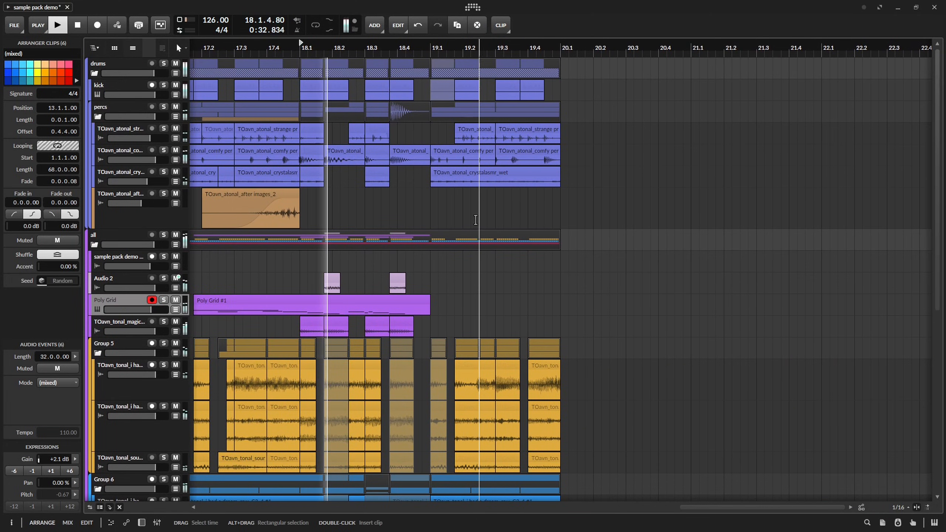
mouse_move(462, 90)
left_mouse_down()
mouse_move(442, 85)
mouse_move(479, 87)
mouse_move(467, 85)
left_mouse_up()
key("space")
left_click_drag(468, 85, 489, 87, "ctrl")
left_click_drag(555, 89, 518, 90)
key("Delete")
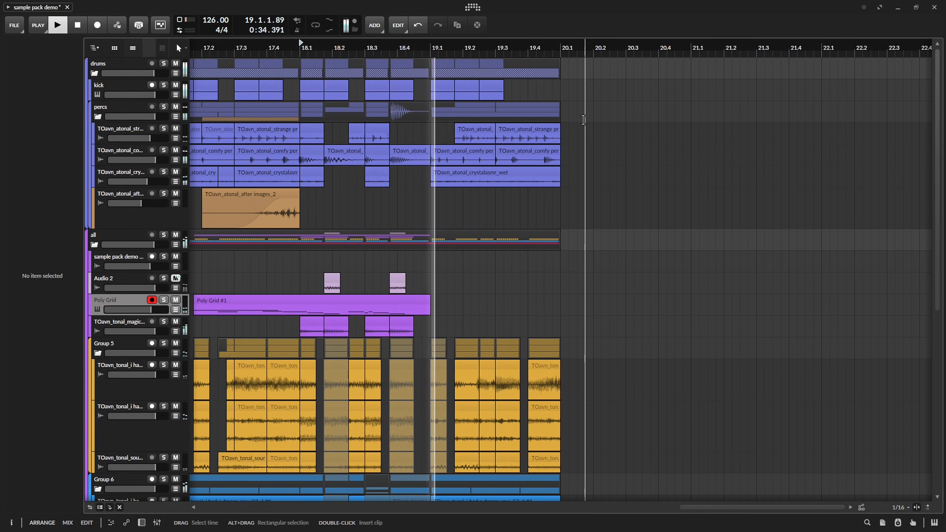
Re-cut the Group 5 clips after 19.1 into three slices, the last starting at 19.2.3.00 with length 0.2.2.00, and audition them.
key("space")
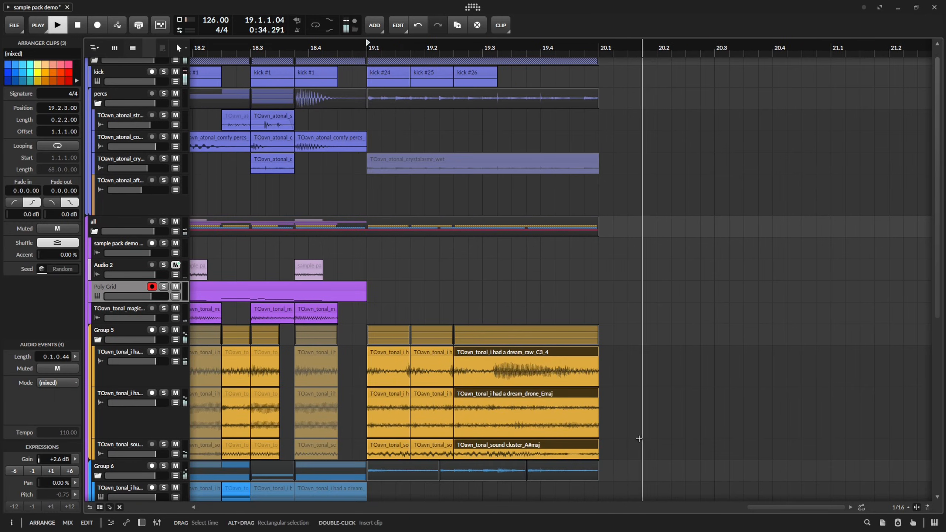
key("space")
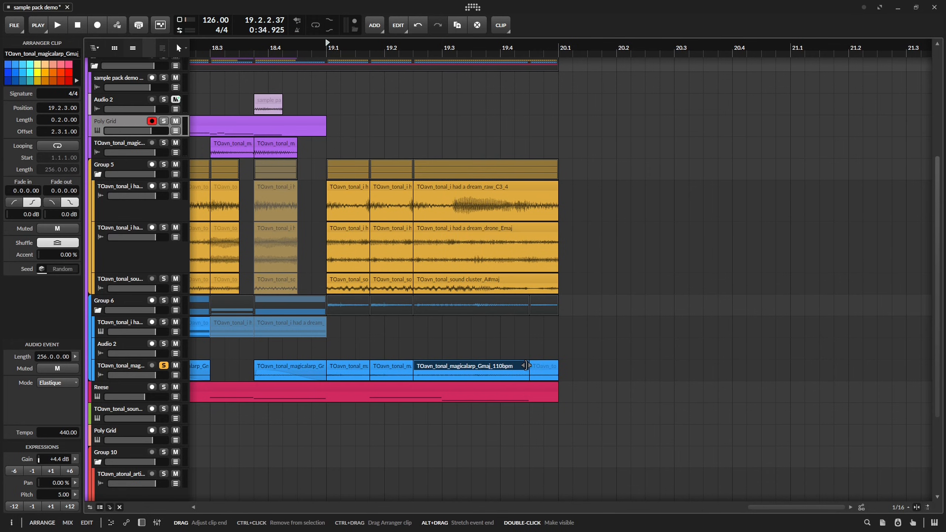
Stretch the magicalarp clip at 19.2.3.00 to length 0.2.2.00 and tempo 999.00, set its gain to +8.0 dB, and audition it.
left_click_drag(525, 366, 558, 366)
key("space")
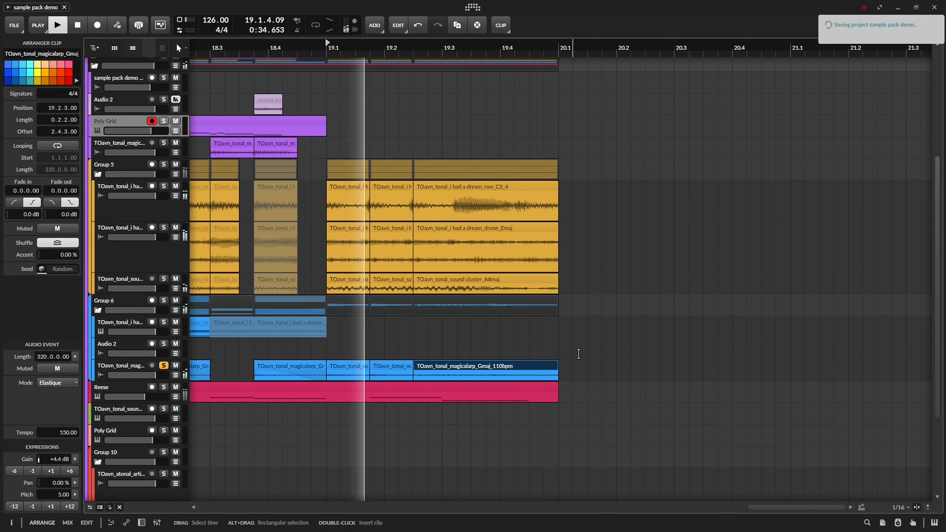
mouse_move(558, 374)
left_mouse_down()
mouse_move(485, 374)
mouse_move(558, 374)
left_mouse_up()
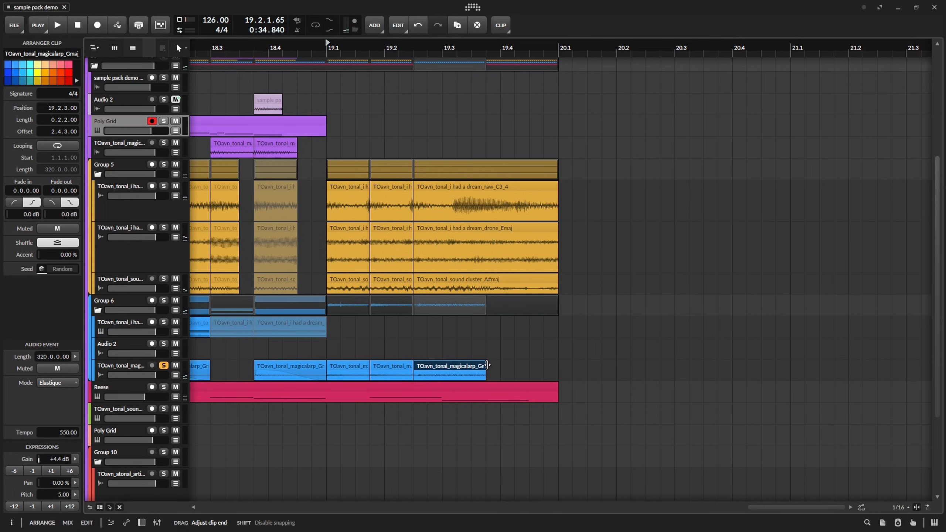
key("space")
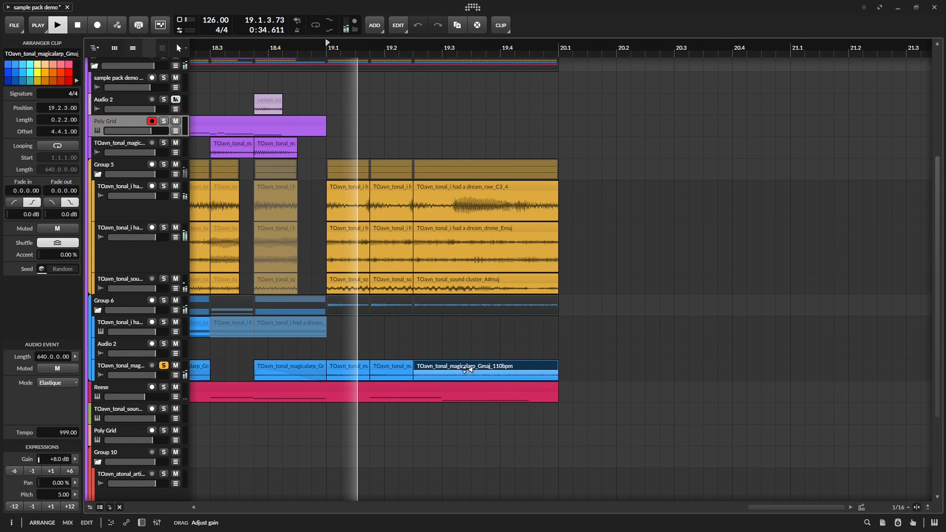
Audition the sound cluster clip at 19.2.3.00 solo, and play it back unsoloed in the mix.
left_click(549, 292)
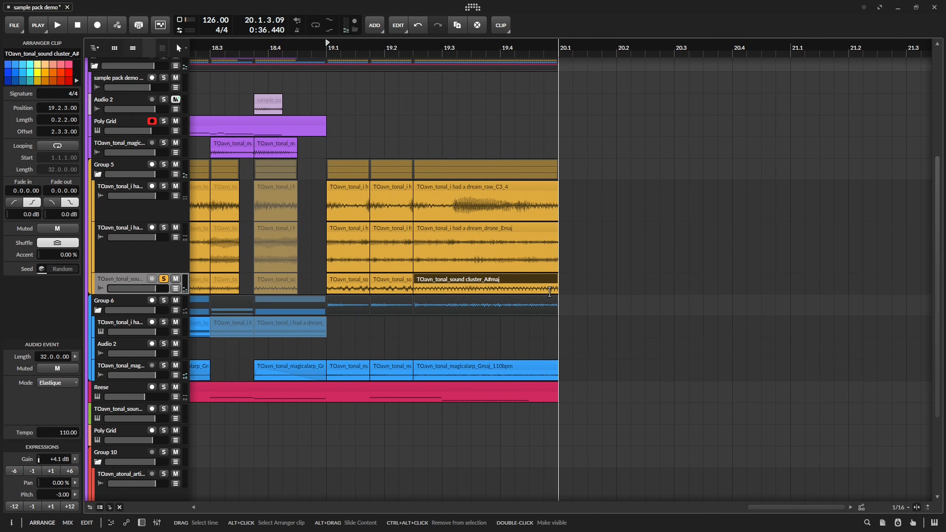
left_click(163, 279)
key("space")
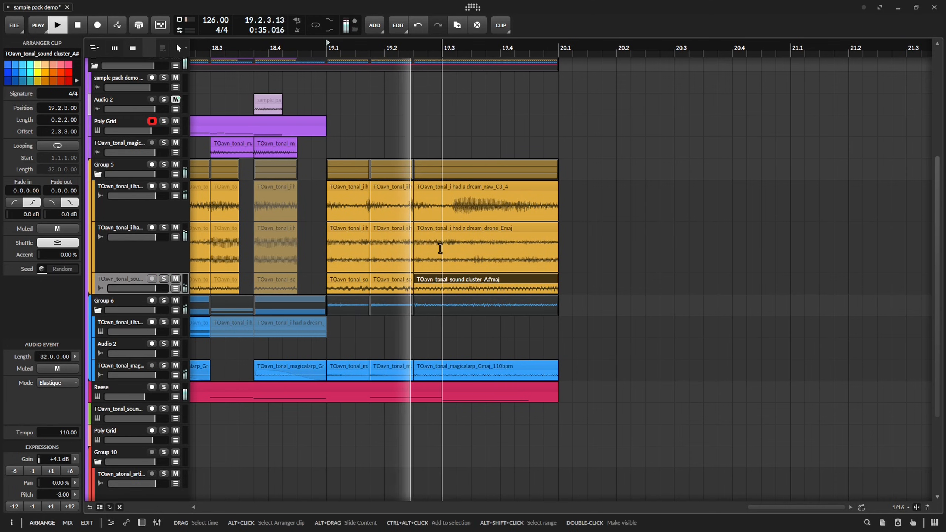
Edit the Reese clip's closing notes so the final F0 note starts at 4.2.3.00 with length 0.2.2.00.
double_click(421, 385)
key("Tab")
key("a")
Ramp the Reese's EQ+ Band 2 Frequency automation from 19.2.3 up to 631 Hz at 20.1.1.00, save the project and hide the lanes.
key("a")
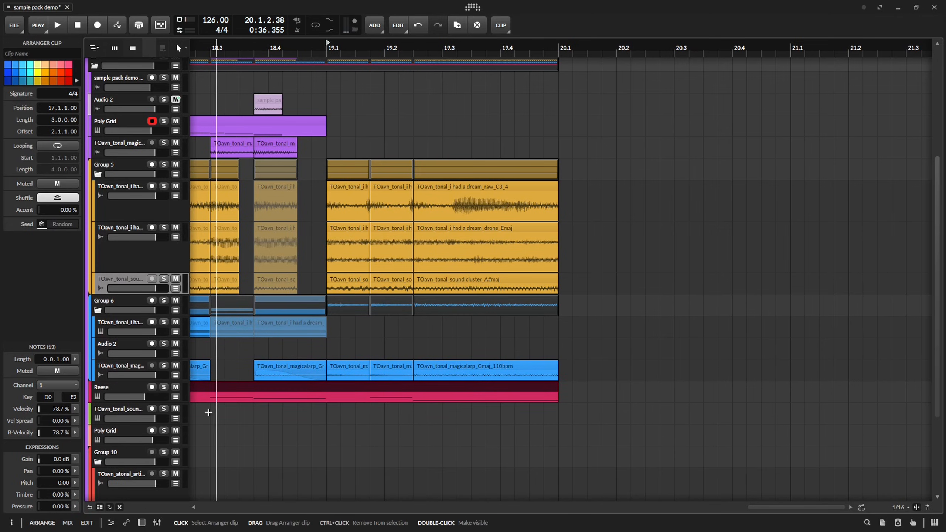
left_click(121, 388)
key("a")
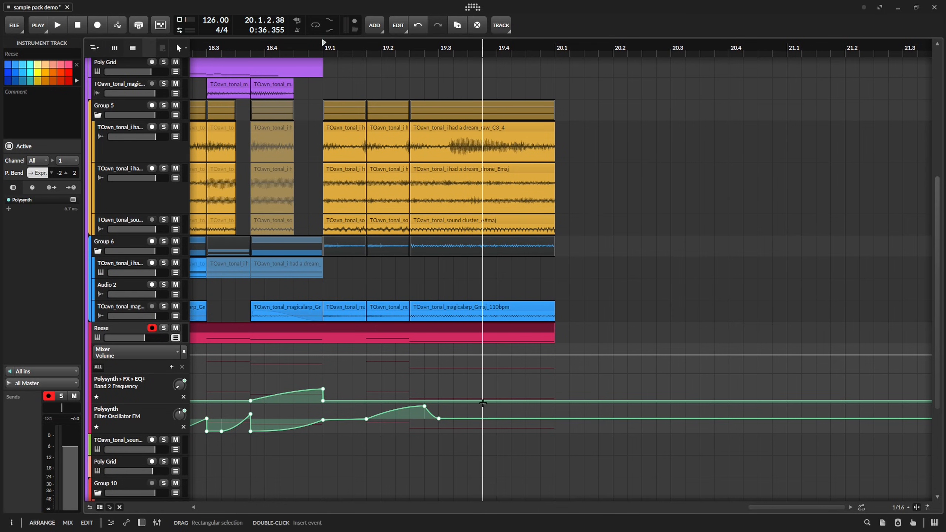
left_click(472, 400)
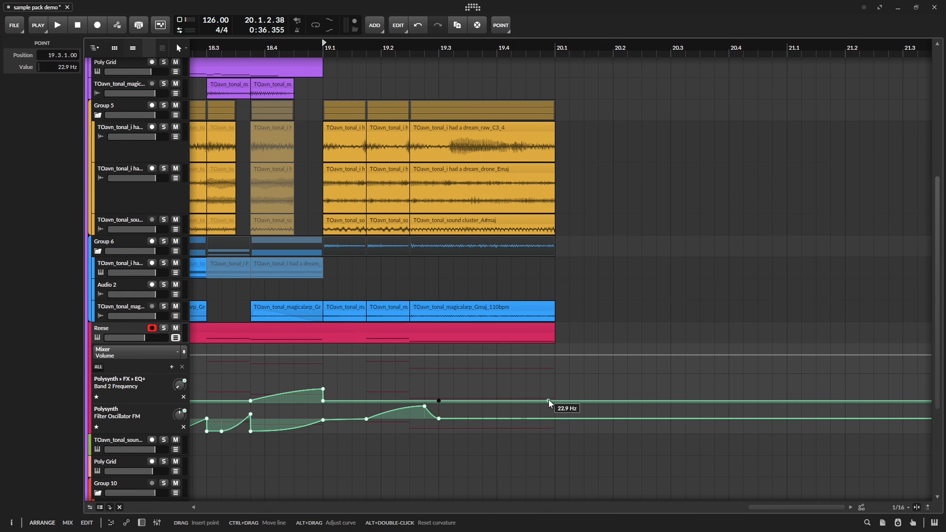
key("space")
left_click_drag(548, 401, 555, 390)
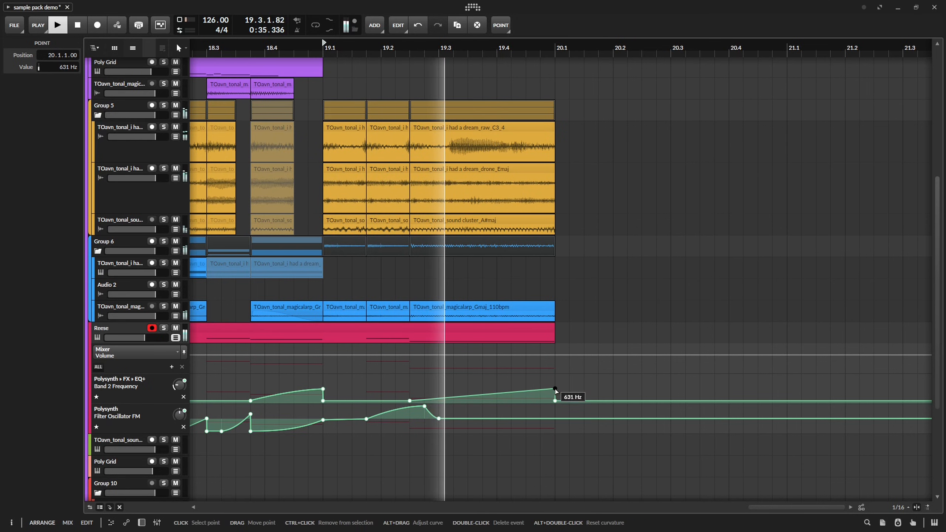
key("ctrl+s")
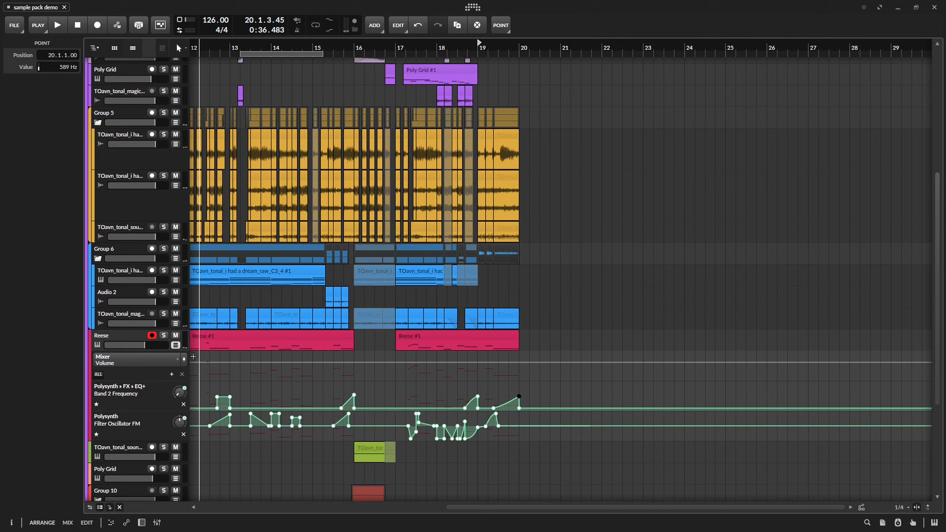
left_click(175, 345)
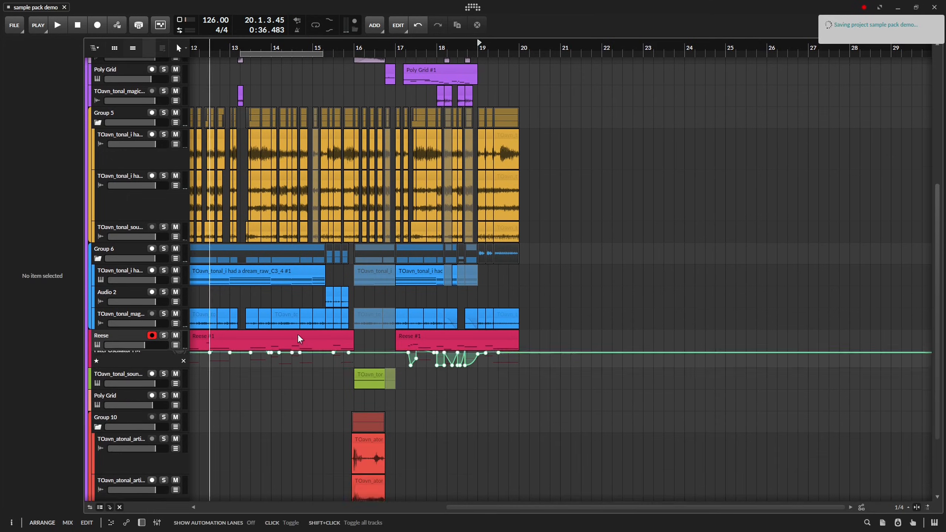
Copy the Reese clip's E1 note at 4.1.4.00 down to D1 at the start of 4.1, and play it back.
scroll(811, 291, "left", 2)
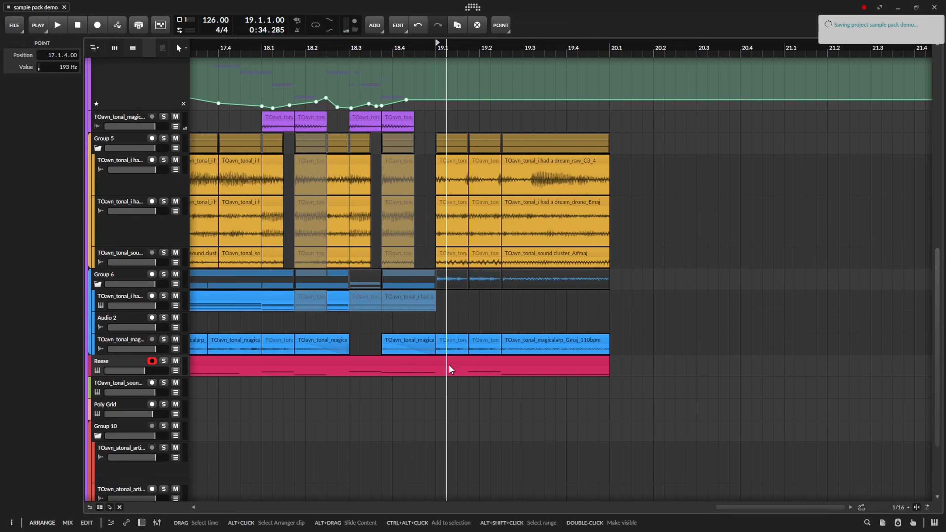
double_click(450, 367)
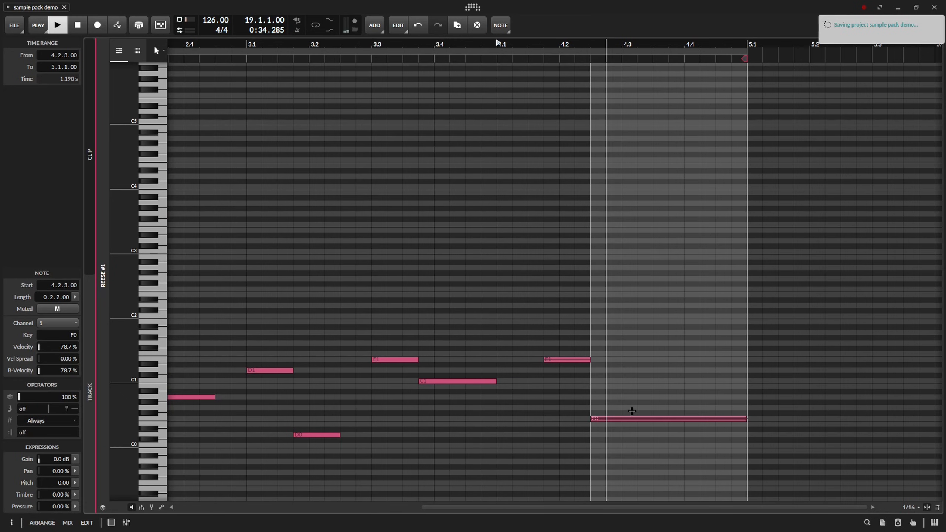
left_click(569, 360)
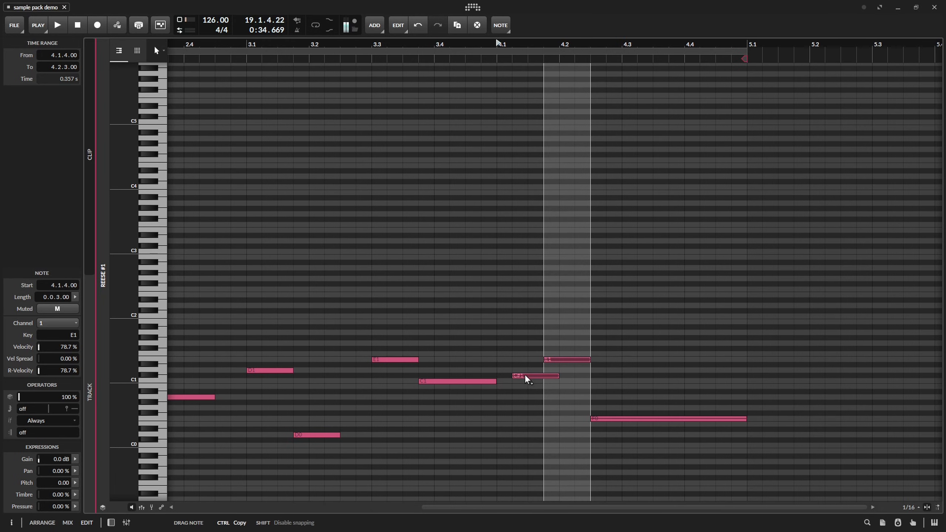
left_click_drag(526, 376, 510, 371)
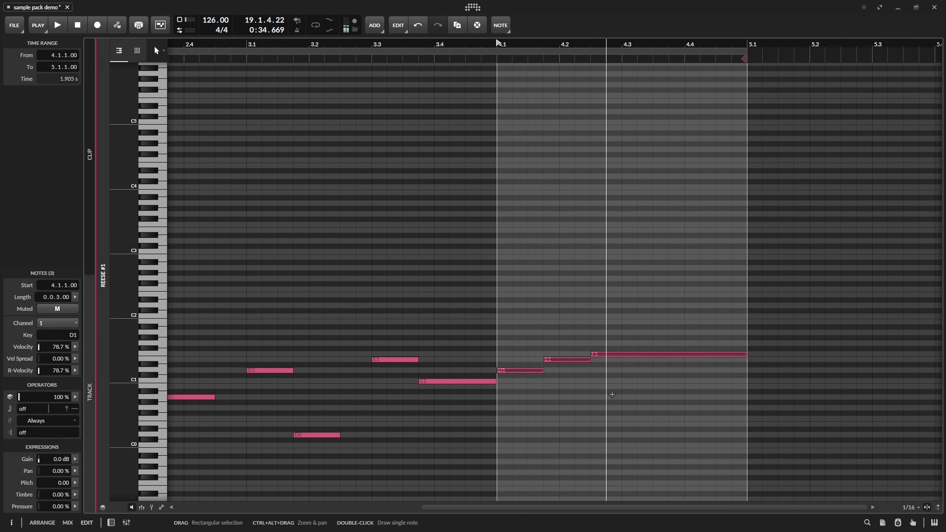
key("space")
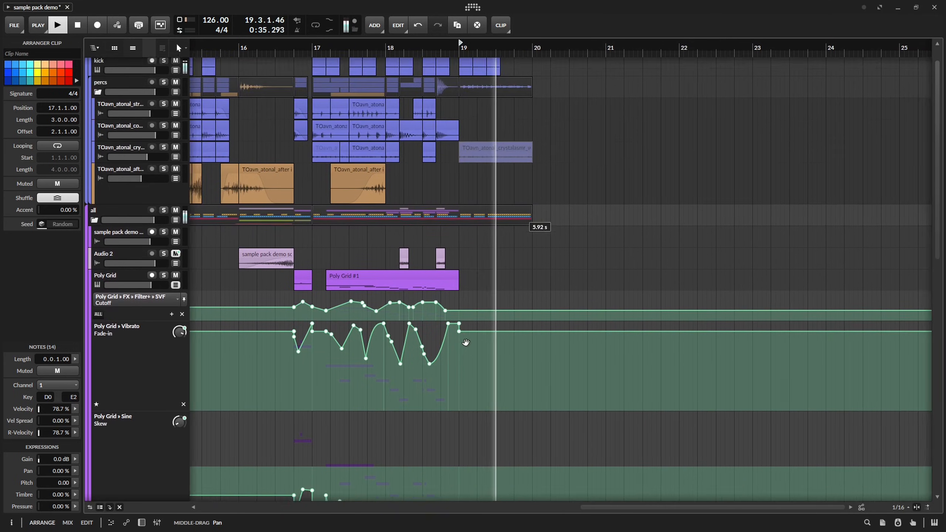
Hide the Poly Grid track's automation lanes and play back the section from bar 19.
left_click_drag(466, 342, 460, 356)
key("space")
key("space")
left_click(174, 298)
Replace the muted crystalasmr_wet clip after 19.1 with three active back-to-back 0.0.3.00 slices, the last at 19.2.3.00, and audition them.
key("space")
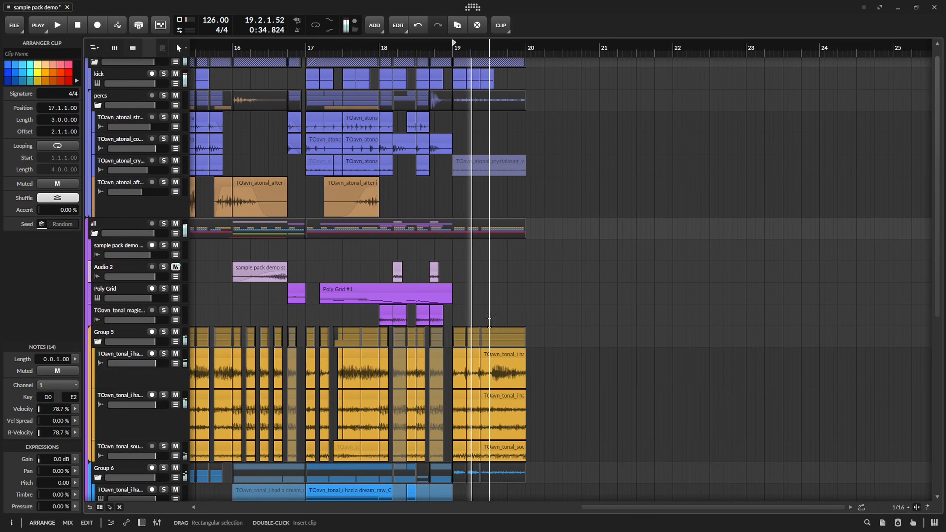
key("space")
scroll(489, 311, "up", 5)
key("space")
key("space")
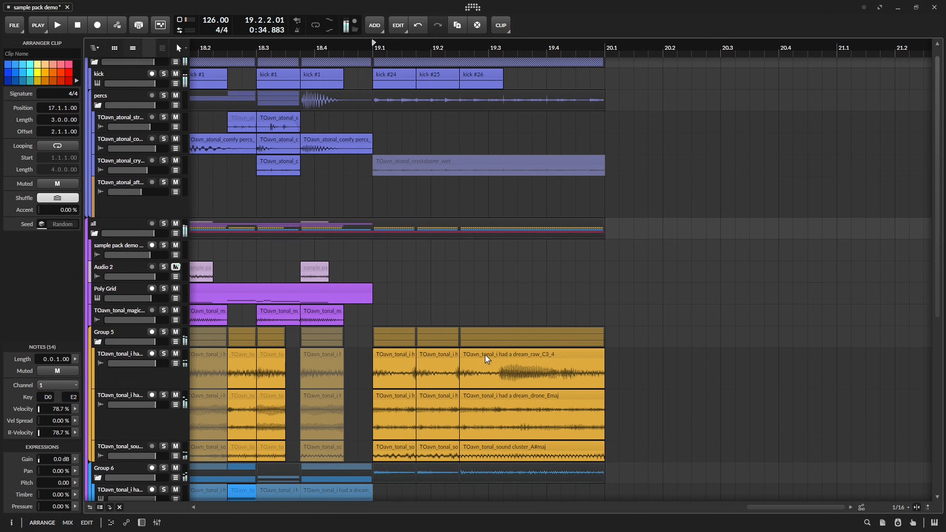
key("space")
double_click(388, 170)
key("Delete")
left_click(382, 161)
left_click_drag(394, 164, 414, 161)
key("alt+m")
key("ctrl+d")
key("ctrl+d")
Audition the crystalasmr_wet slices and extend the last one to 20.1.
key("space")
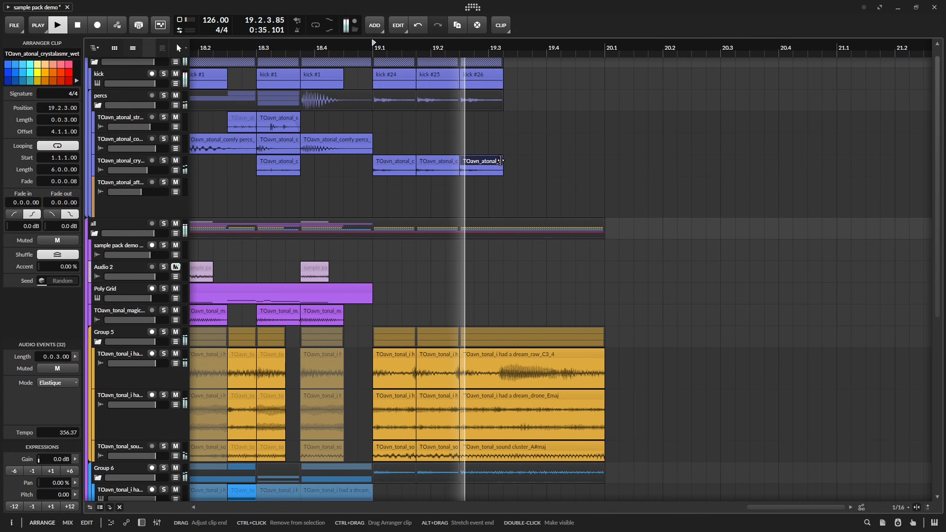
key("space")
key("space")
key("space")
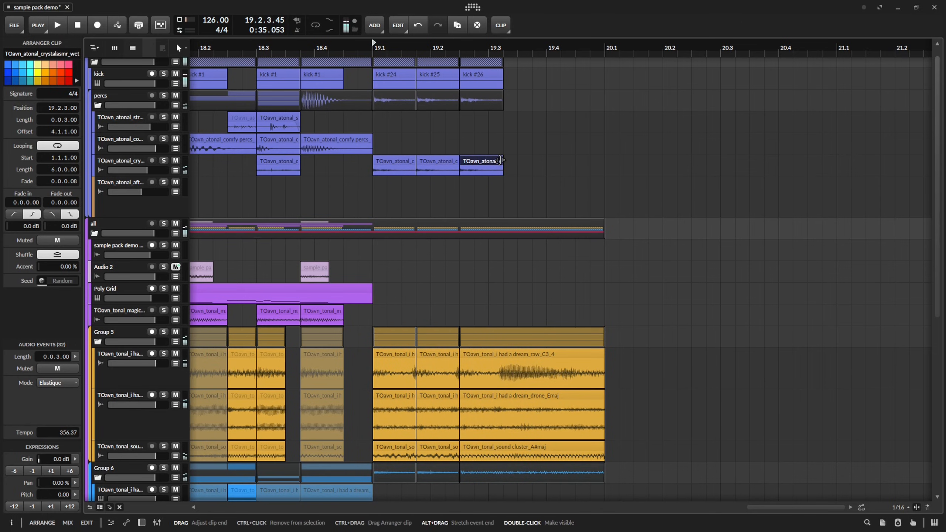
left_click_drag(501, 161, 603, 161)
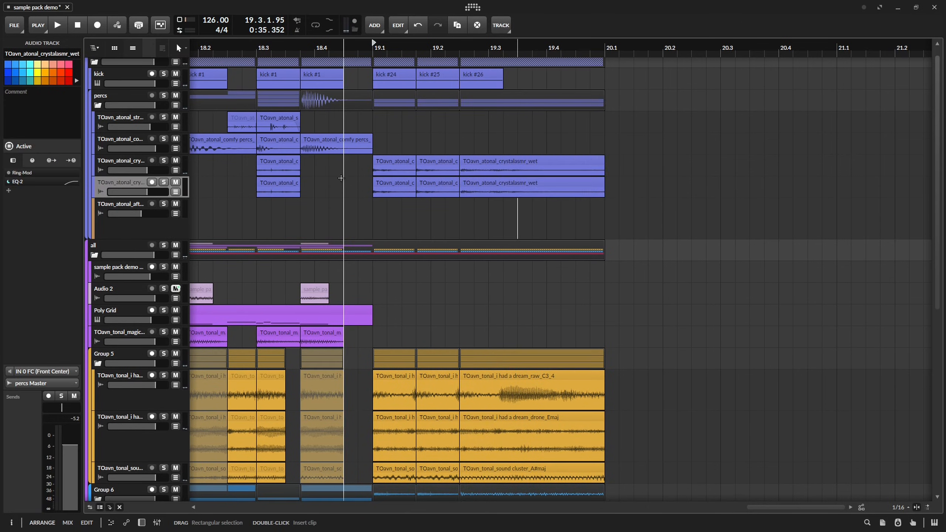
Duplicate the crystalasmr_wet track together with its clips.
scroll(343, 181, "down", 8)
left_click_drag(286, 182, 614, 184)
scroll(462, 184, "down", 3)
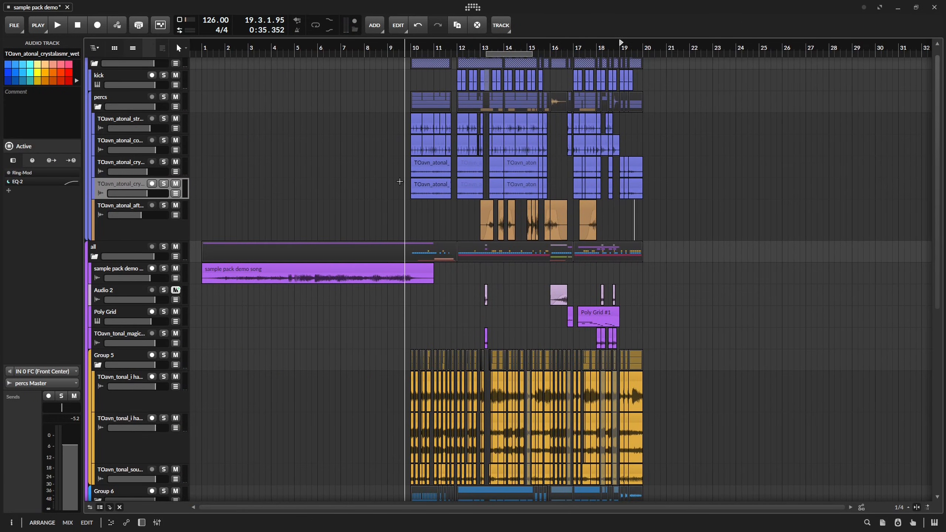
Delete all the clips on the duplicated crystalasmr_wet track, leaving the track empty.
left_click_drag(398, 182, 603, 189)
left_click_drag(620, 189, 627, 189)
key("Delete")
Play back the arrangement from bar 12 and examine the percussion transition into bar 13.
scroll(641, 188, "up", 8)
left_click(596, 186)
key("space")
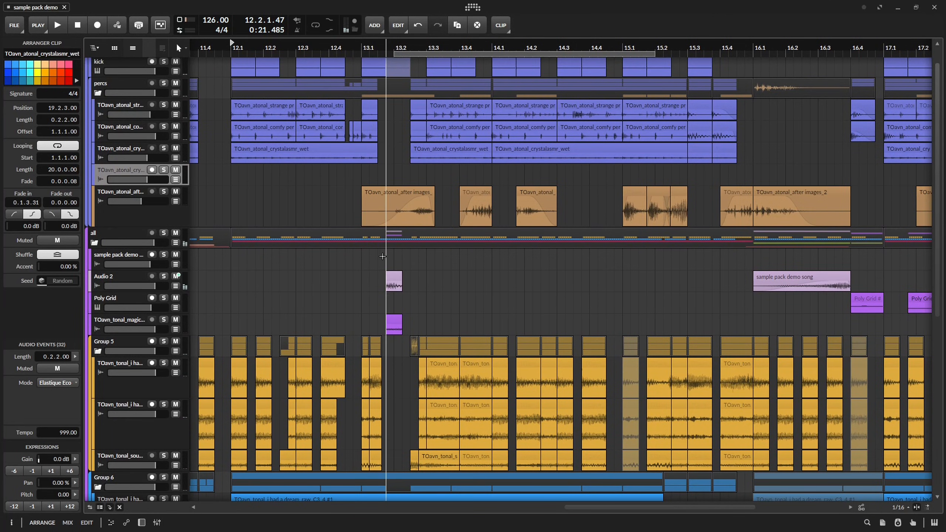
scroll(383, 256, "down", 2)
scroll(365, 190, "up", 5)
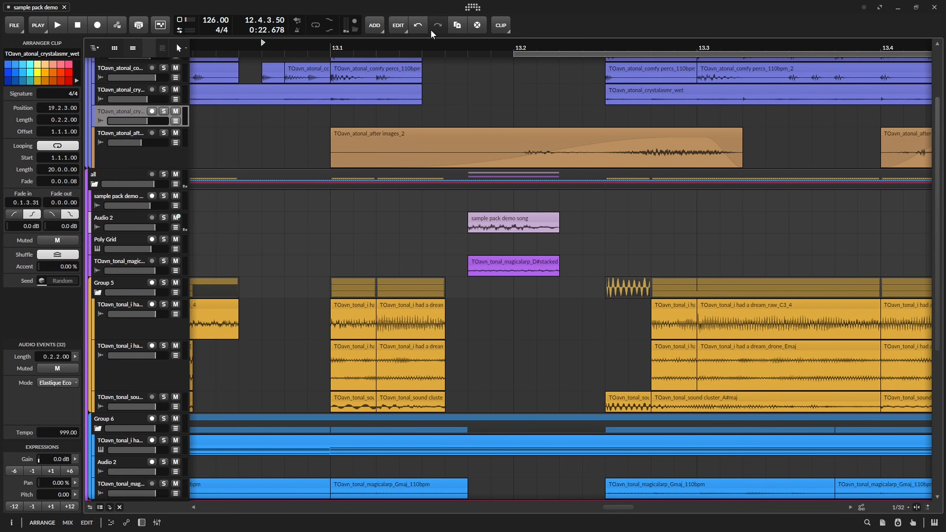
key("space")
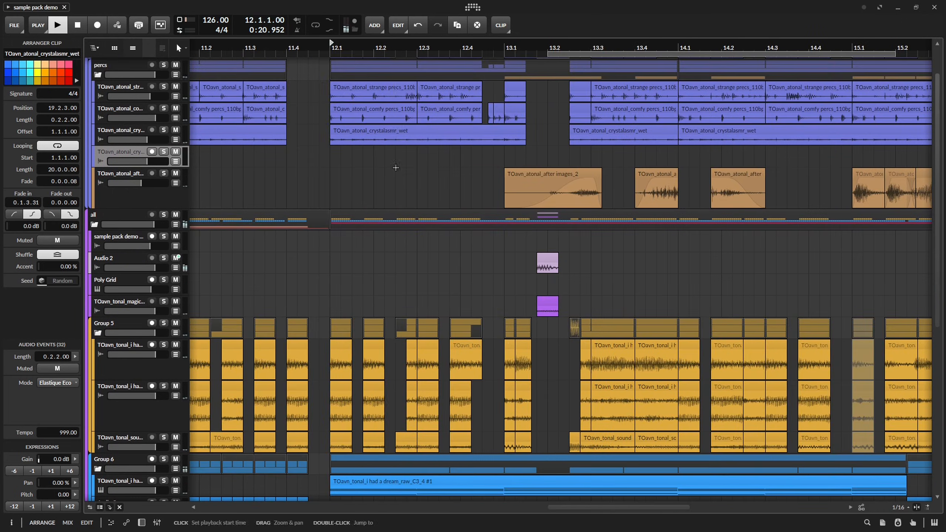
key("space")
left_click_drag(511, 225, 462, 259)
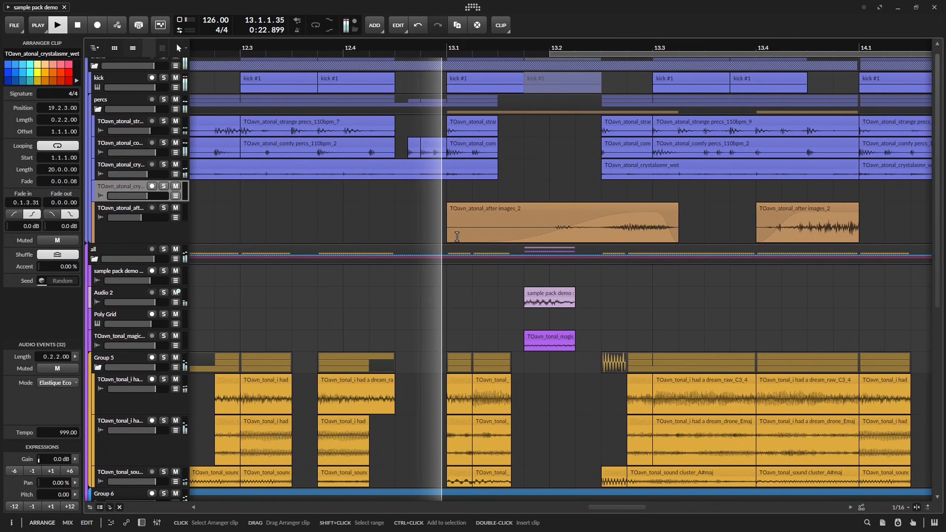
key("space")
Solo the percs group, show its device chain, and reveal all its automation lanes with the Filter On/Off lane included.
left_click(164, 99)
key("space")
left_click(127, 104)
key("d")
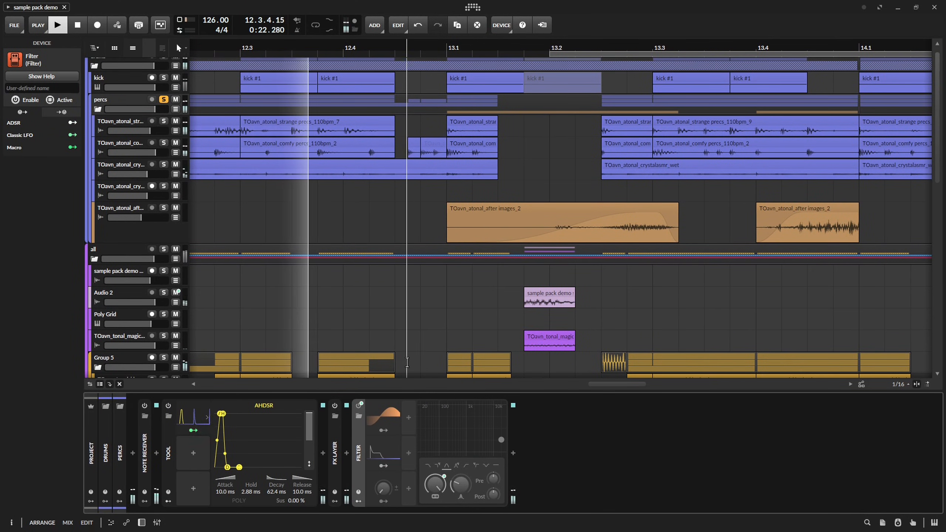
left_click(176, 109)
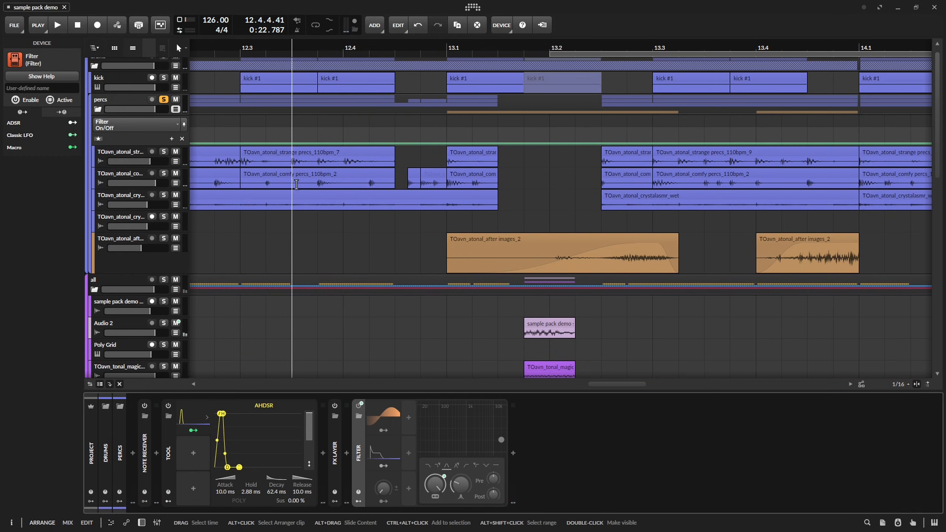
left_click(98, 139)
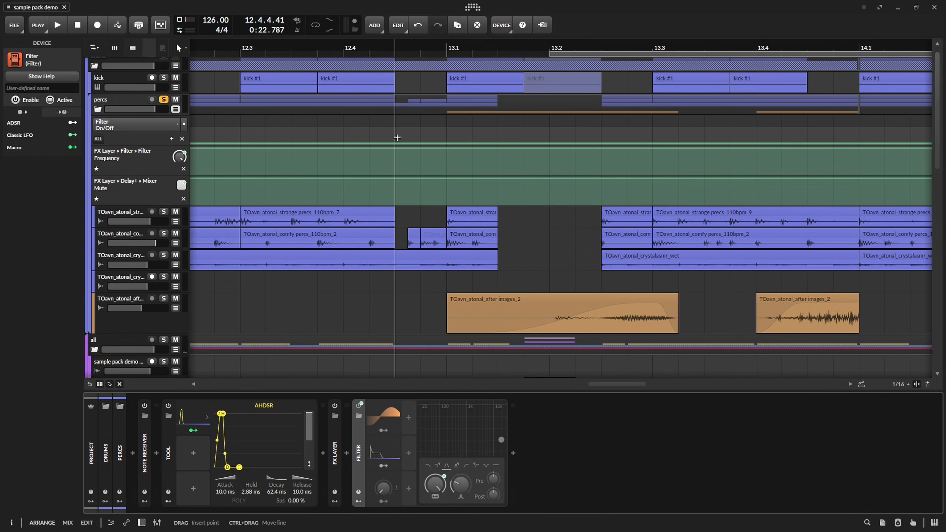
Automate the percs group's Filter to switch on at 12.3 and off at 13.1.3.
left_click_drag(368, 143, 444, 128)
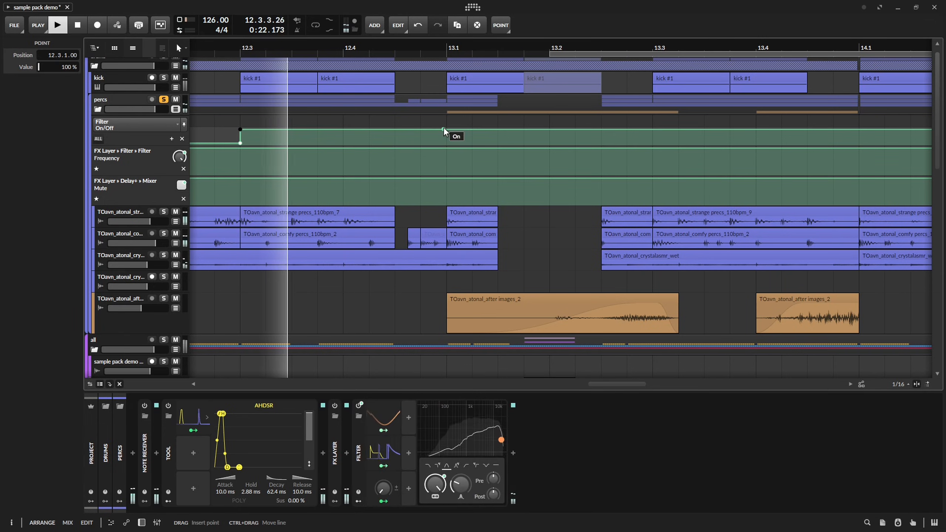
key("space")
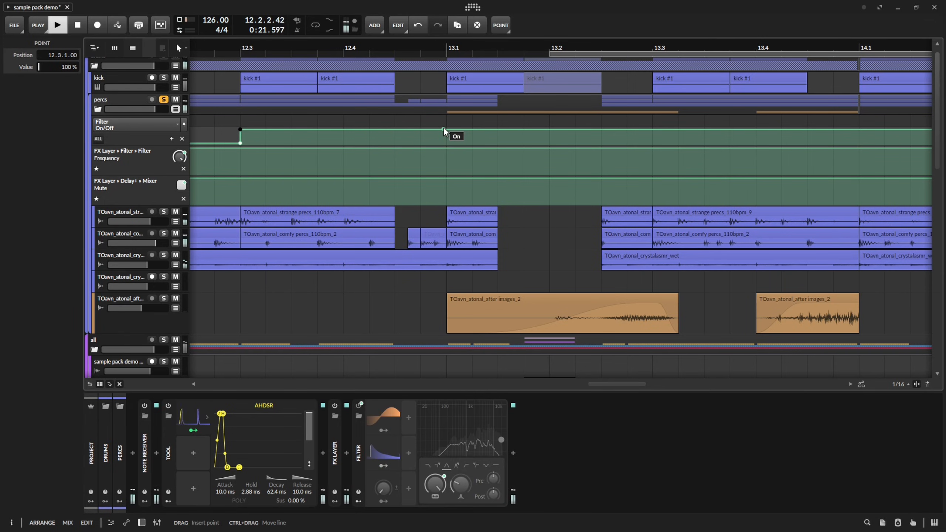
left_click(498, 143)
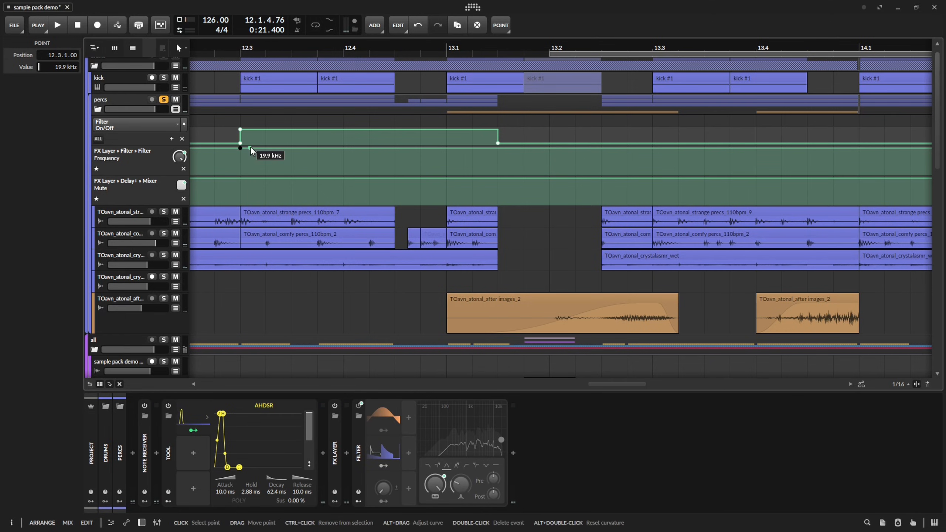
Shape the percs FX Layer filter frequency between 12.3 and 13.1.3 with a dip to about 1.09 kHz at 12.4.2.
left_click(499, 149)
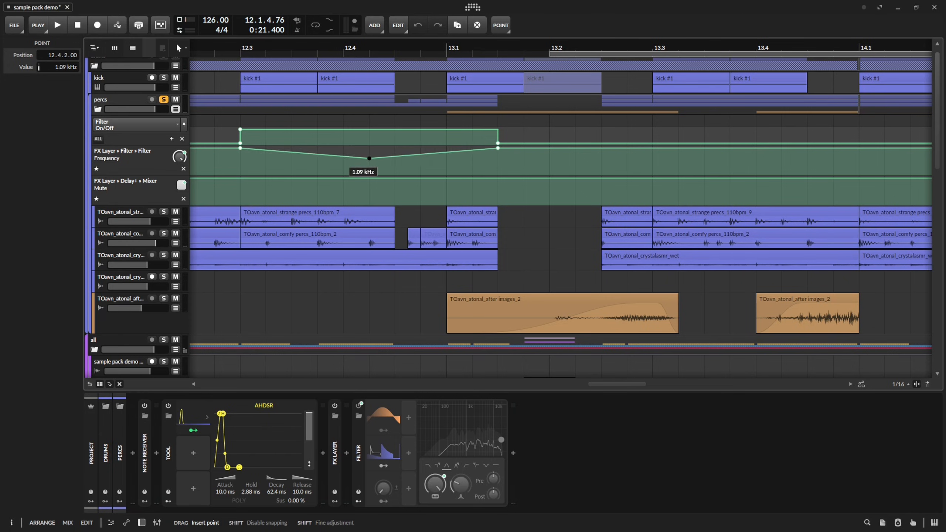
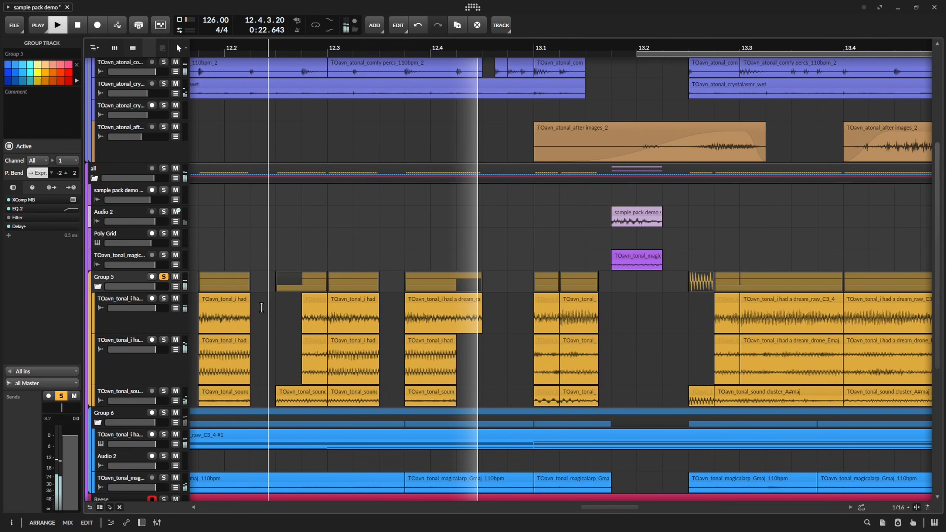
Stop playback, reveal Group 5's automation lanes and show its device chain.
key("space")
key("a")
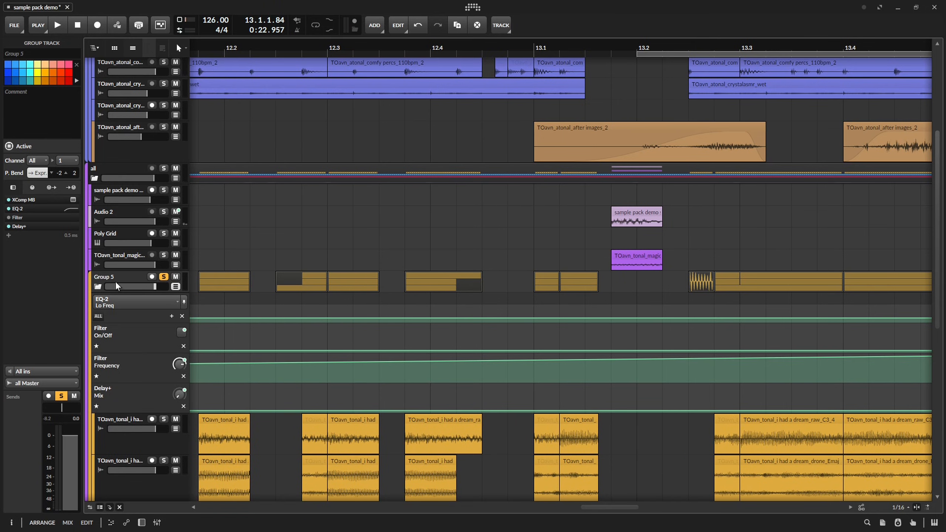
left_click(99, 287)
left_click(99, 286)
left_click(112, 275)
key("d")
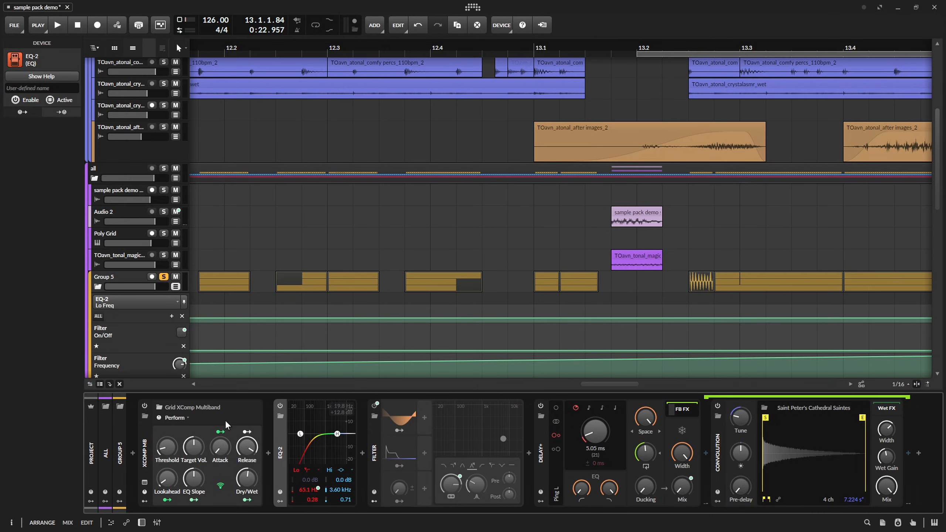
Collapse EQ-2, Filter and Delay+ in Group 5's chain and append a new Filter with its cutoff fully open.
double_click(279, 451)
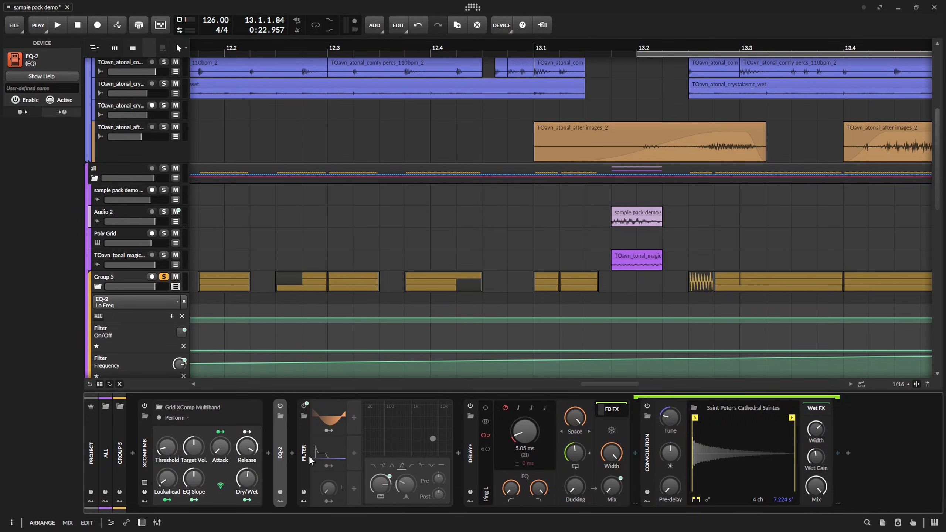
double_click(305, 451)
double_click(380, 452)
left_click(391, 453)
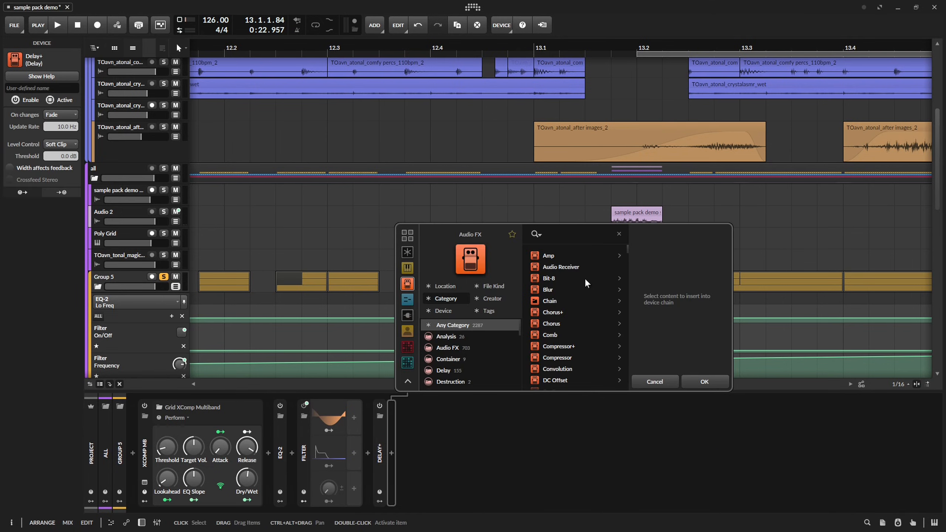
type("f")
double_click(568, 266)
left_click_drag(516, 434, 551, 434)
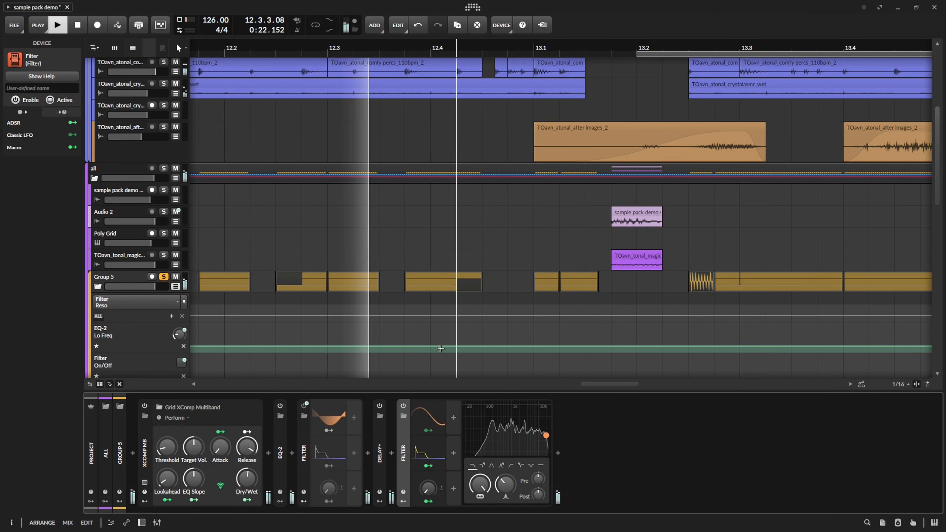
Automate the new Filter's frequency on Group 5 to dip from 19.9 kHz at 12.3.4 to about 1.43 kHz at 13.1, returning to 19.9 kHz at 13.1.4.
key("space")
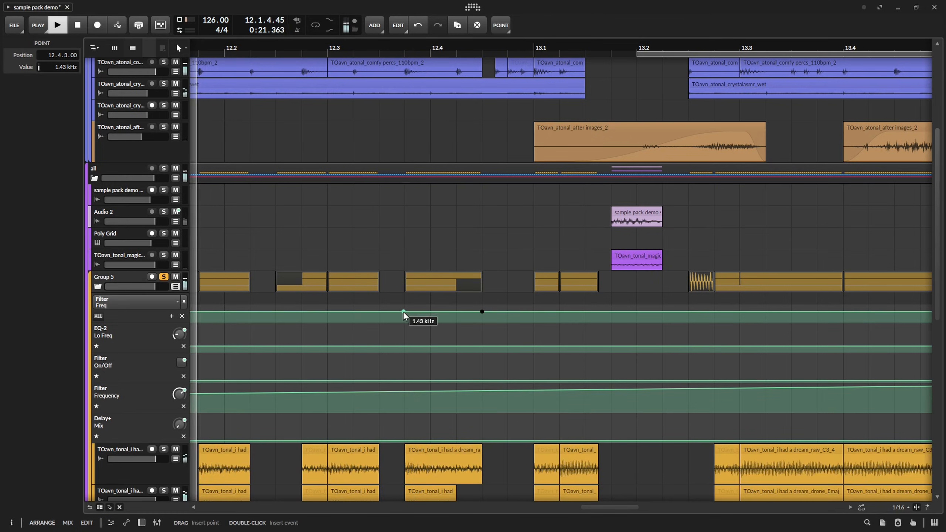
left_click_drag(405, 312, 404, 307)
key("space")
key("space")
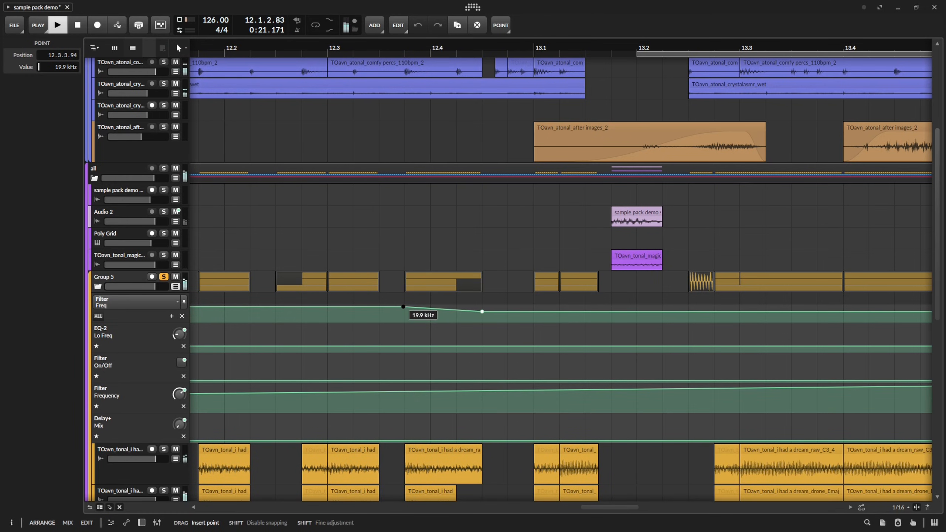
left_click(534, 311)
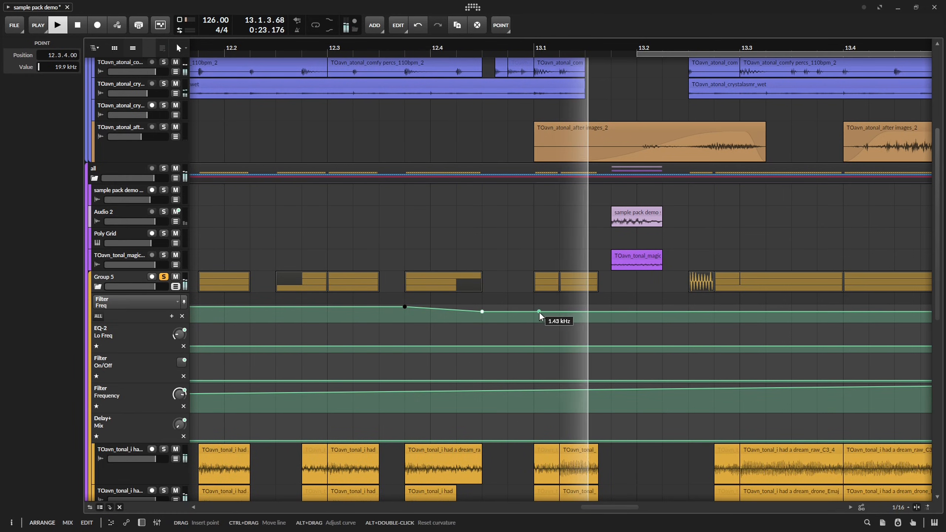
key("space")
left_click_drag(602, 312, 603, 312)
key("space")
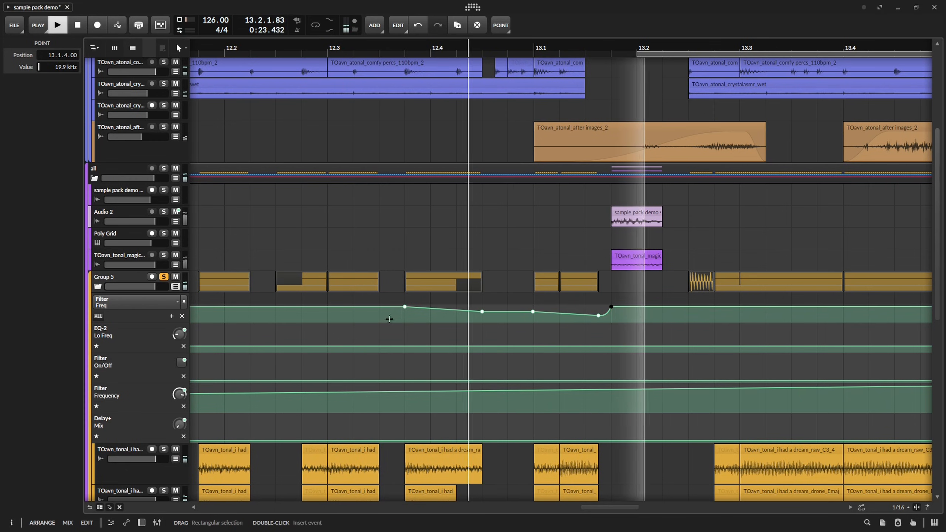
key("space")
key("space")
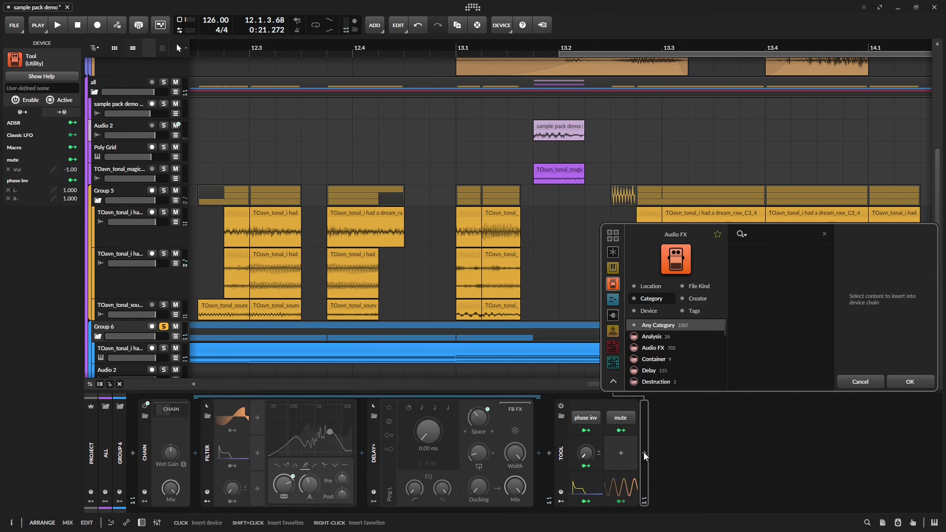
Append a Filter after Tool on Group 6 and automate its frequency down from 12.3.4 to about 83.5 Hz at 12.4.4.
left_click(770, 264)
double_click(771, 265)
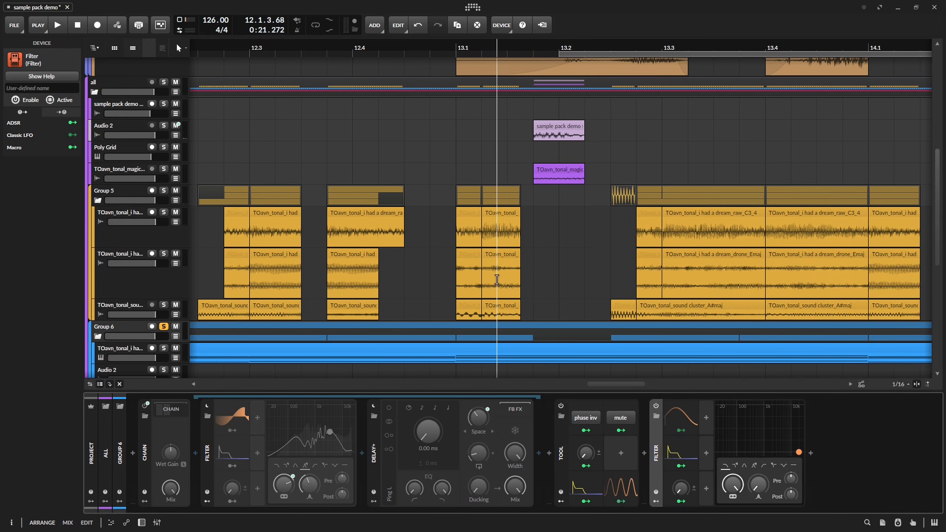
key("ctrl+s")
left_click_drag(803, 452, 803, 441)
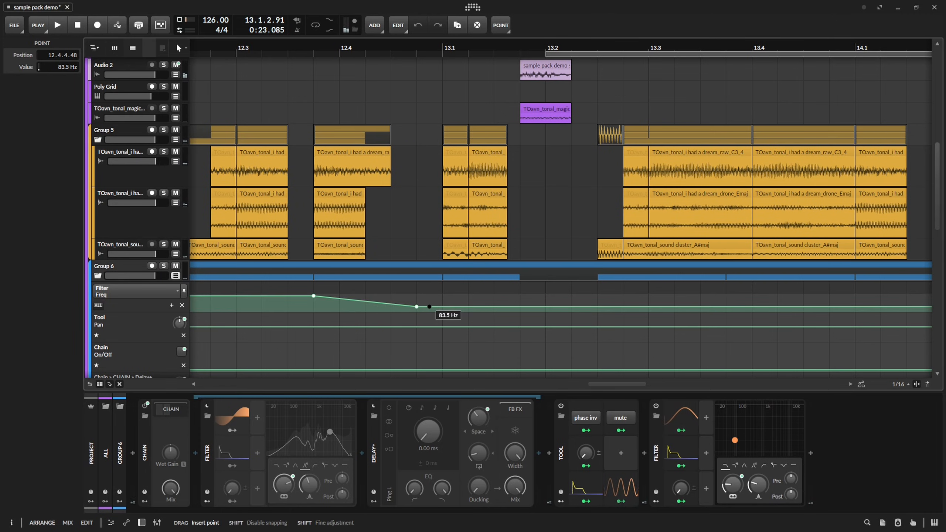
key("space")
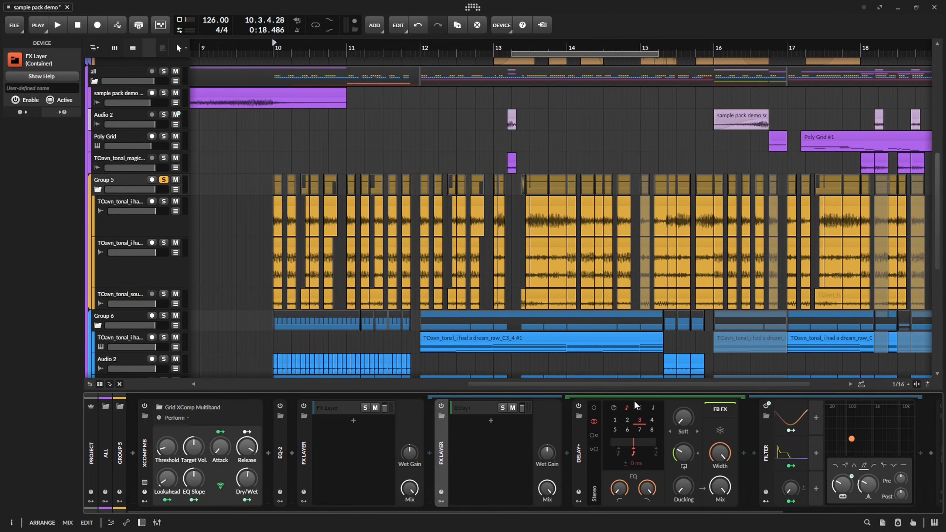
Add a second layer to the nested FX Layer on Group 5 and insert the v0lume preset before the first layer's Delay+.
left_click(488, 411)
left_click(490, 423)
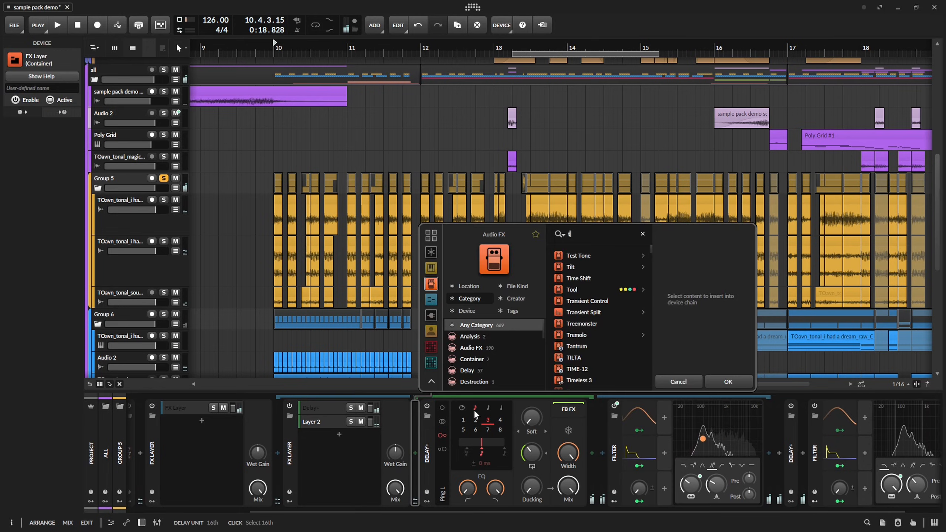
key("Down")
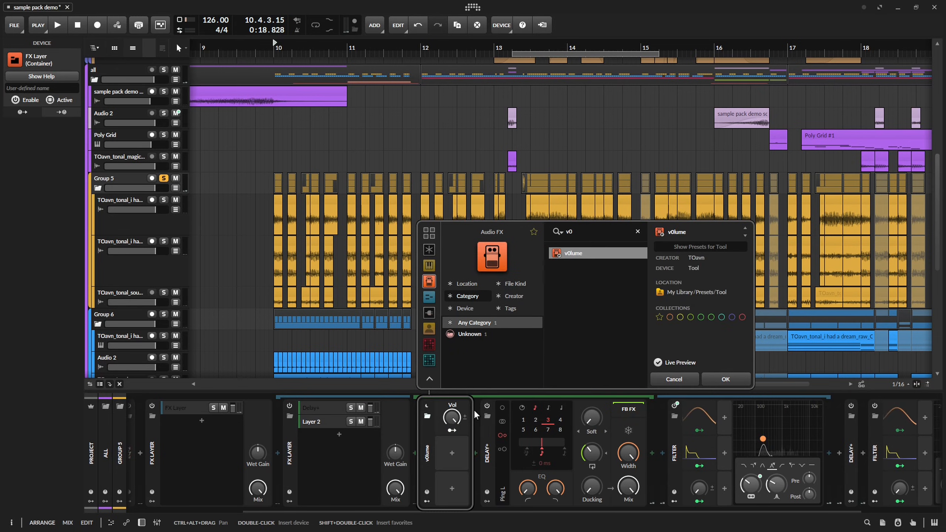
key("Return")
Automate the v0lume device's Vol on Group 5 to 0% from bar 10, with short 100% pulses including 11.1.1 and 11.3.2.
key("a")
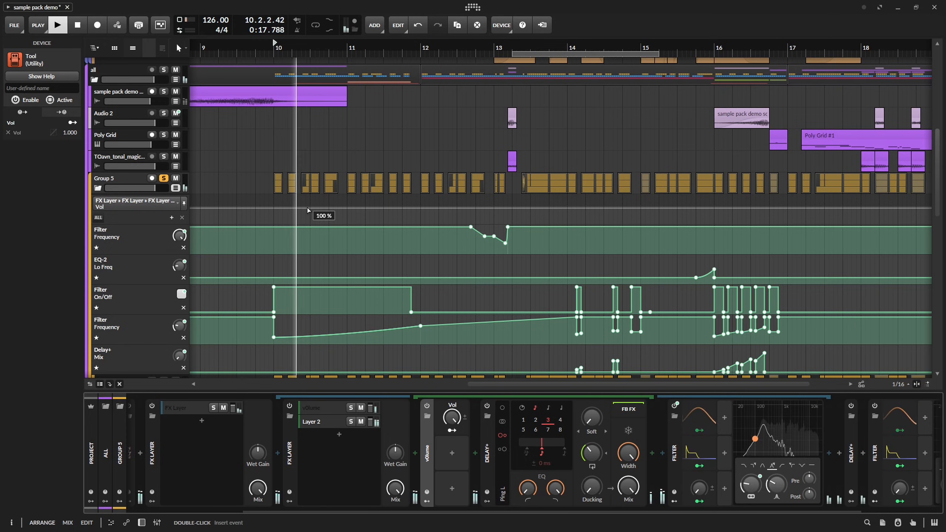
key("3")
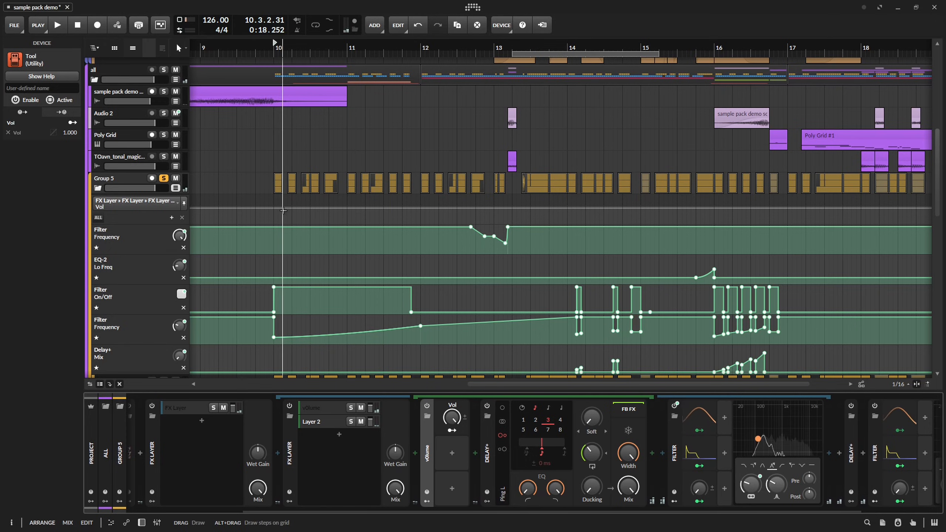
key("1")
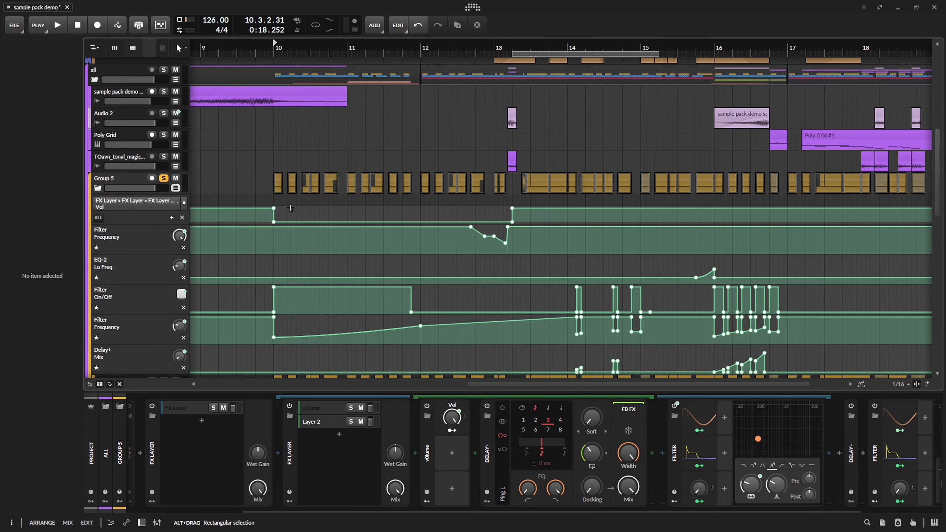
left_click(292, 209)
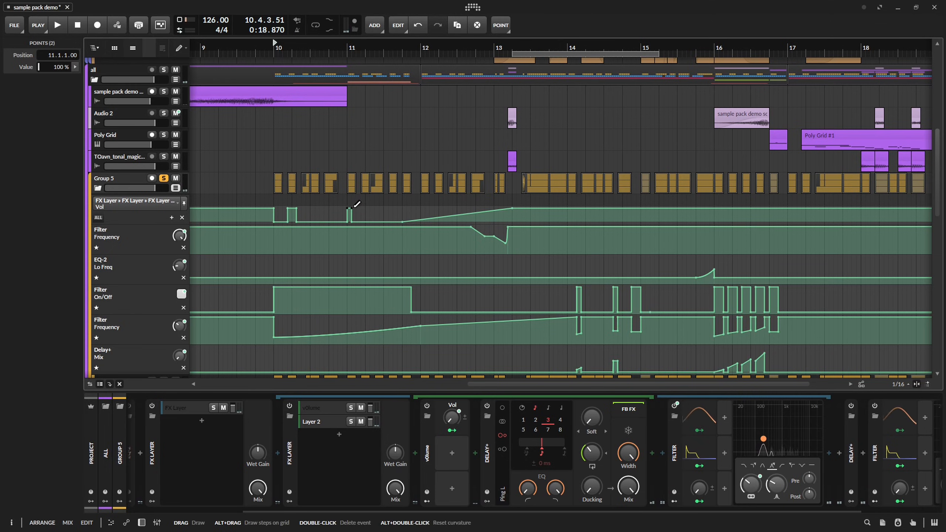
double_click(512, 209)
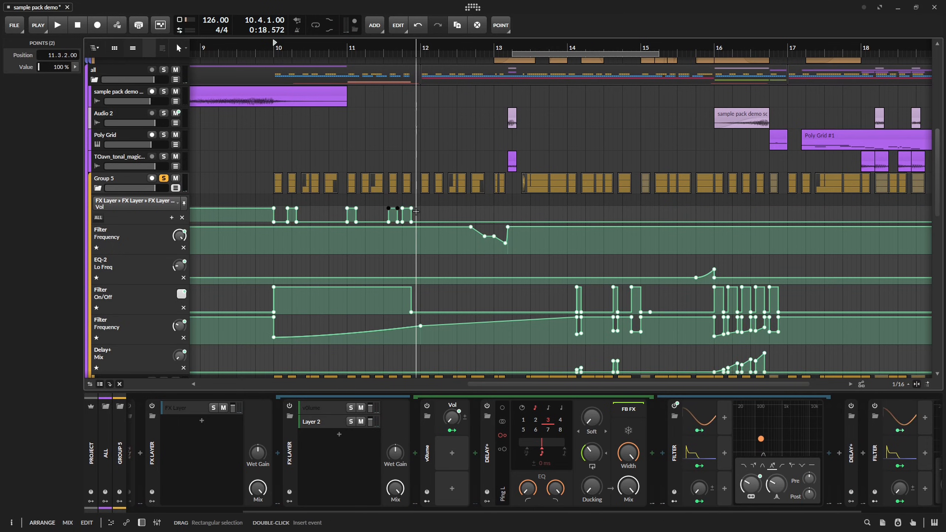
Automate the v0lume layer's Mute to switch on at 12.1.1.
key("space")
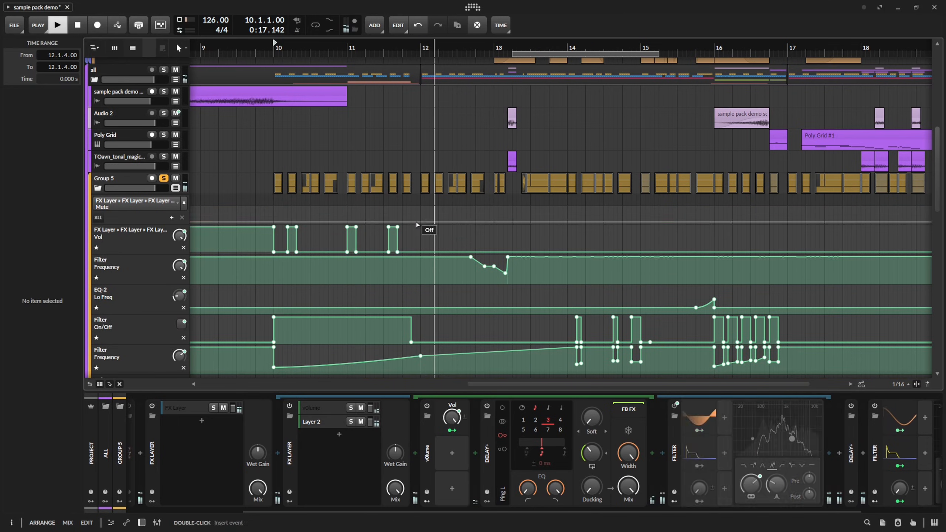
left_click(421, 222)
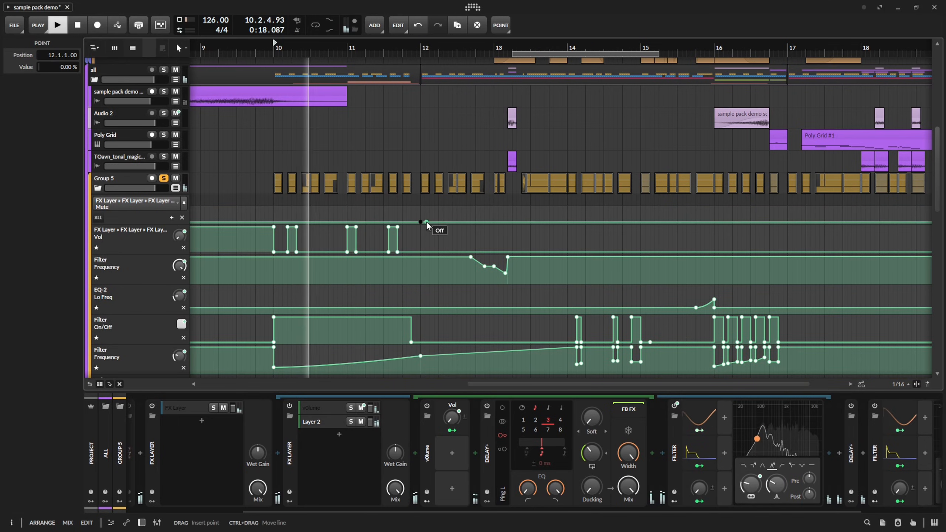
left_click_drag(424, 222, 420, 208)
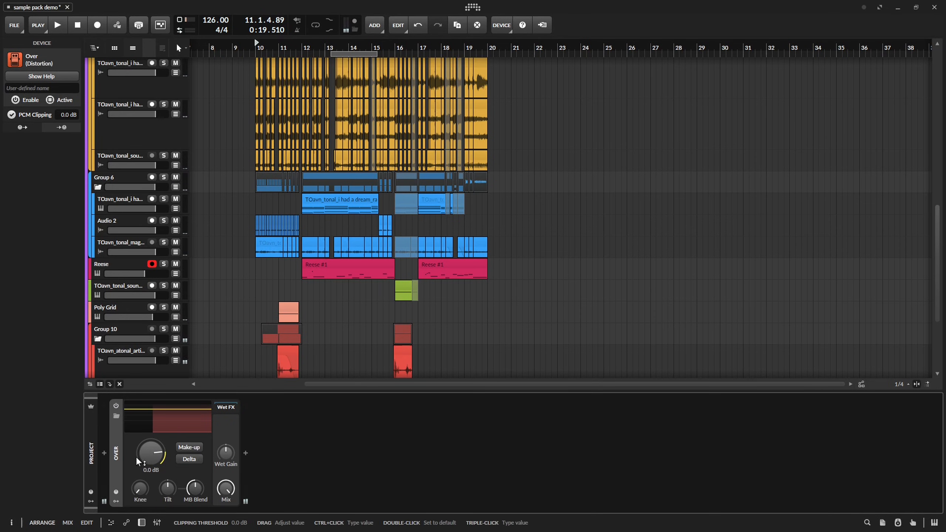
Add a Peak Limiter after Over in the master chain and delete the Envelope Follower modulation routing from its Release.
key("space")
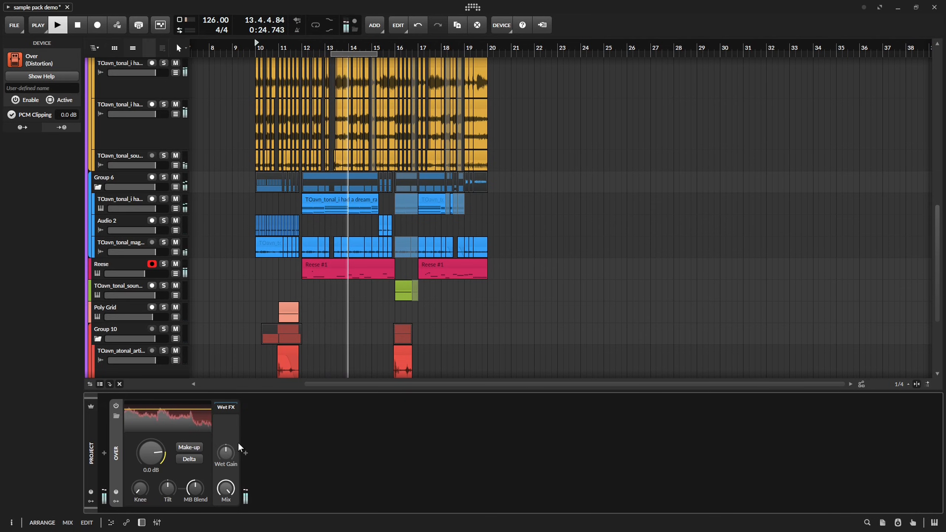
left_click(245, 450)
type("pea")
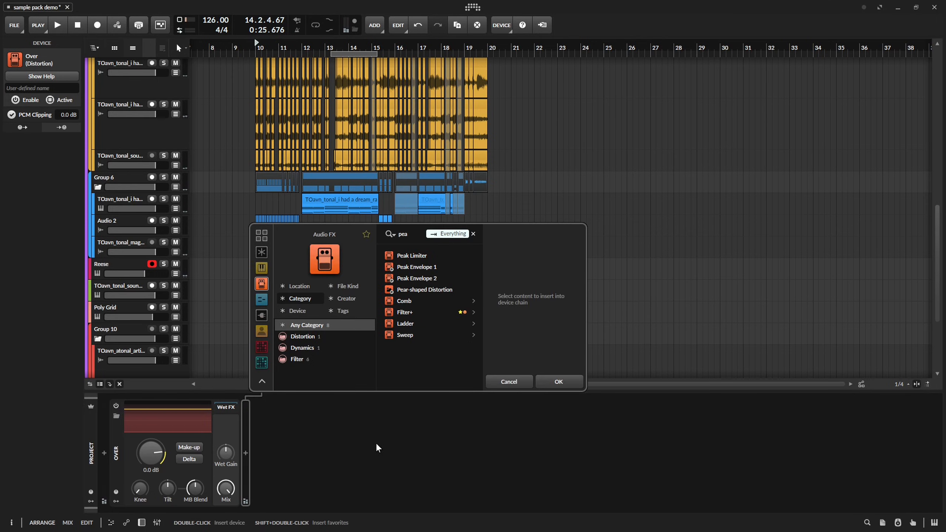
key("Down")
key("Return")
key("space")
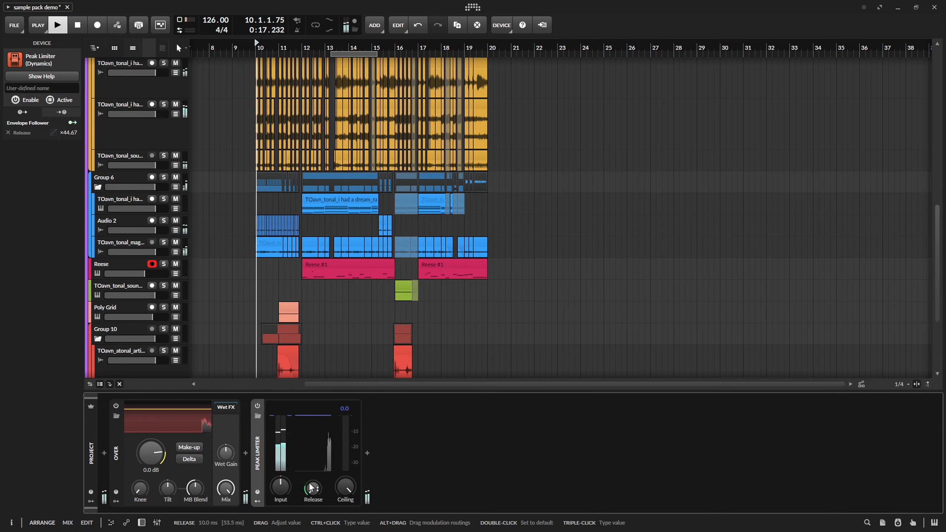
right_click(320, 495)
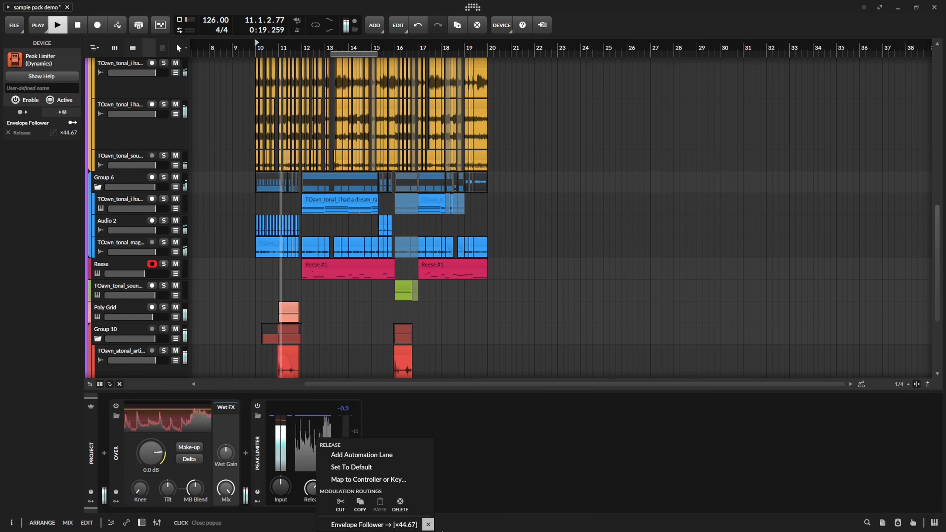
left_click(399, 510)
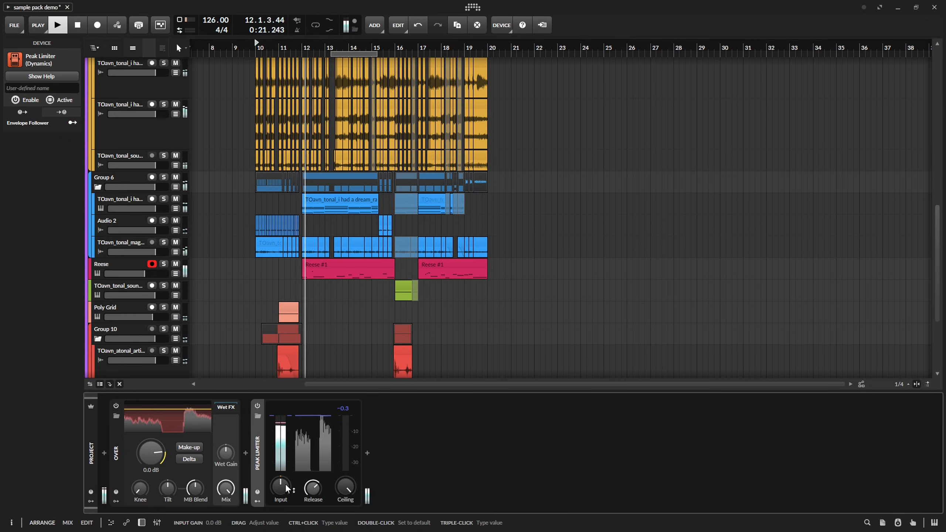
Raise the Peak Limiter's input gain and set Over's clipping threshold to -2.2 dB with Make-up enabled.
left_click_drag(285, 485, 286, 478)
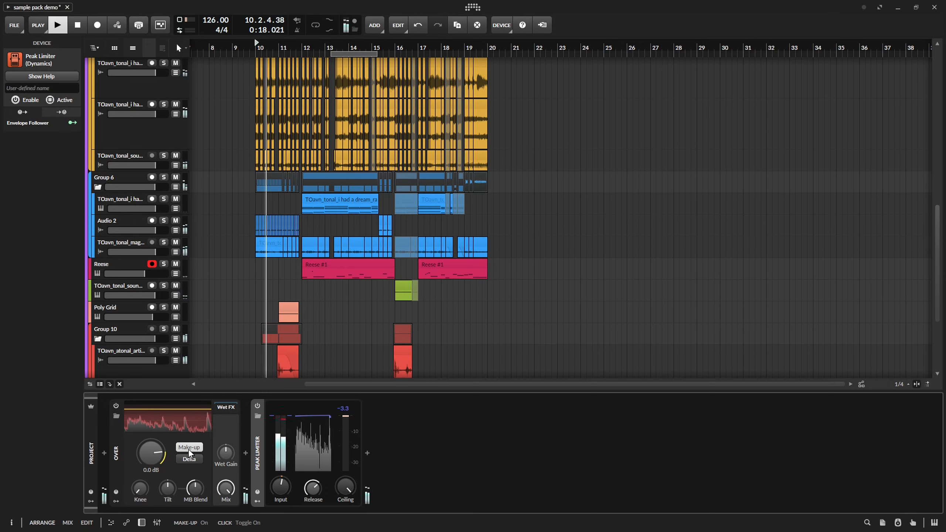
key("space")
left_click_drag(170, 459, 170, 465)
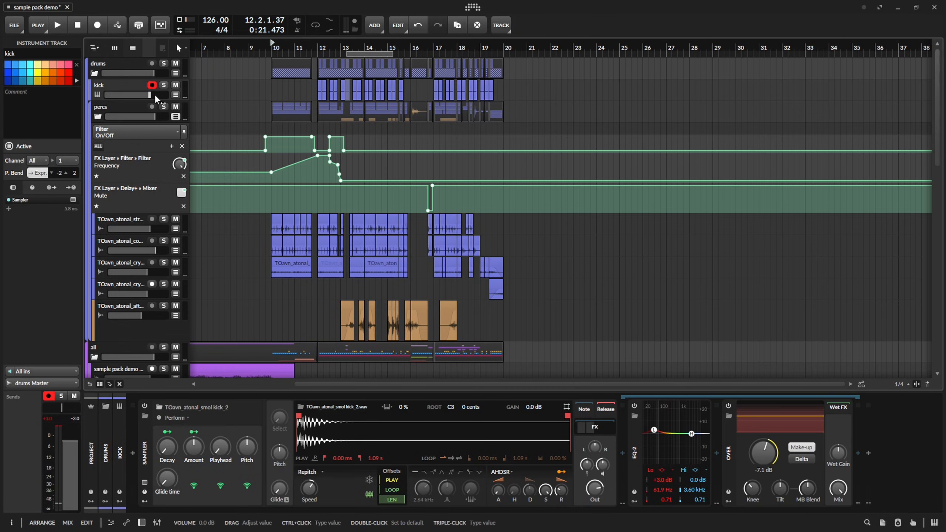
Play back the arrangement from bar 10 and insert a Compressor+ ahead of Over in the Master track's device chain.
key("space")
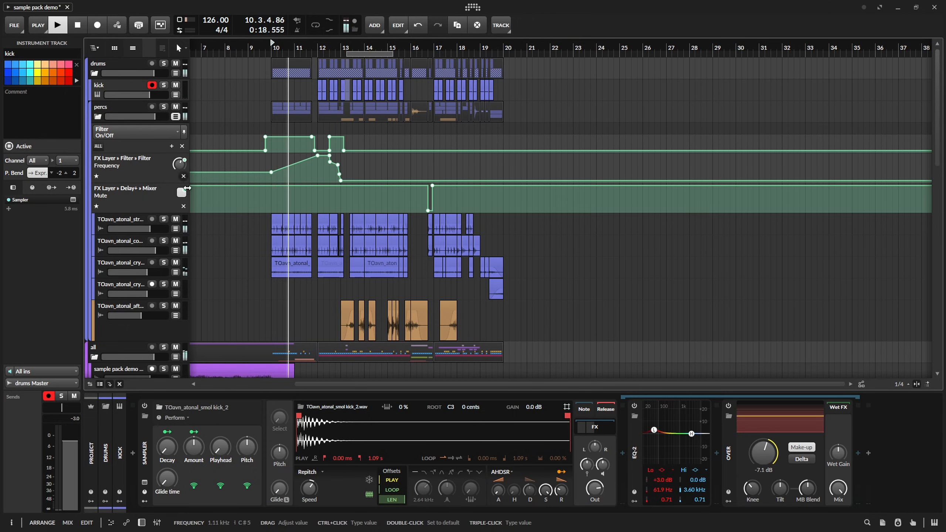
scroll(232, 126, "down", 5)
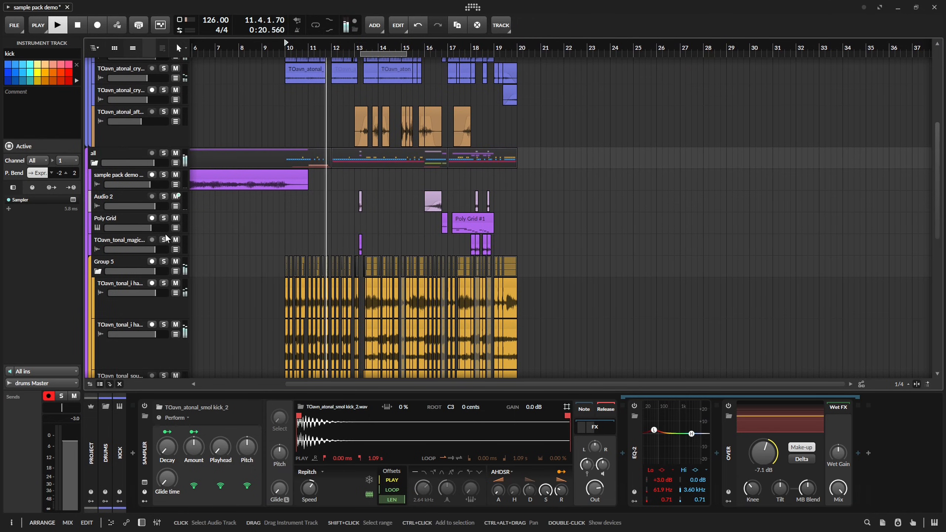
scroll(235, 276, "down", 5)
scroll(235, 275, "down", 4)
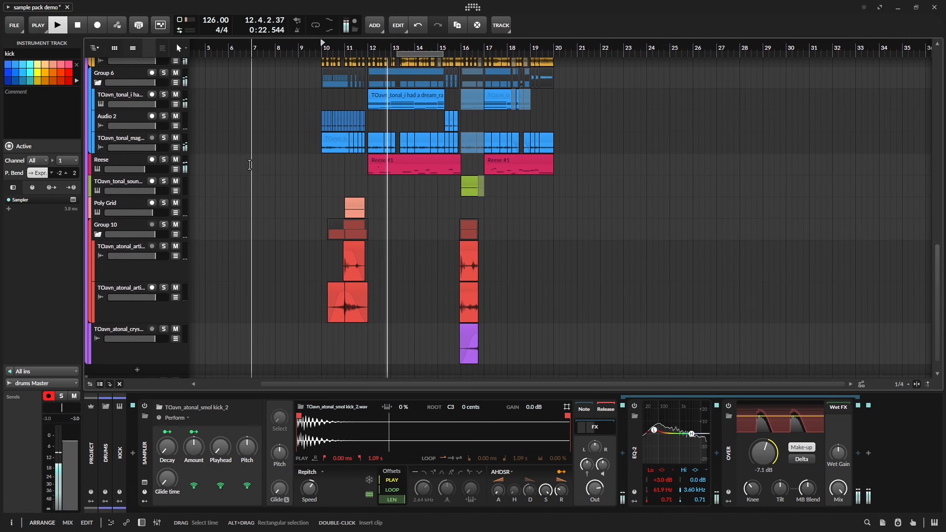
scroll(149, 328, "down", 1)
left_click(128, 364)
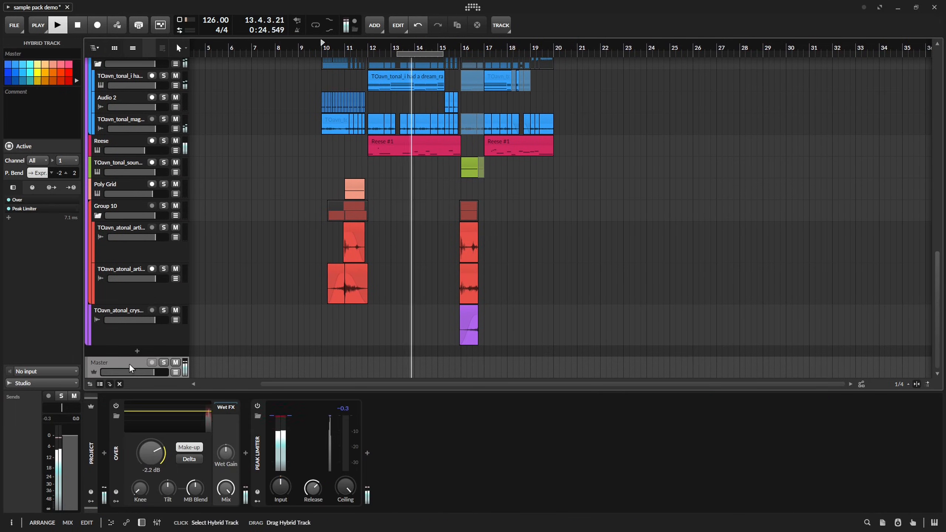
left_click(102, 453)
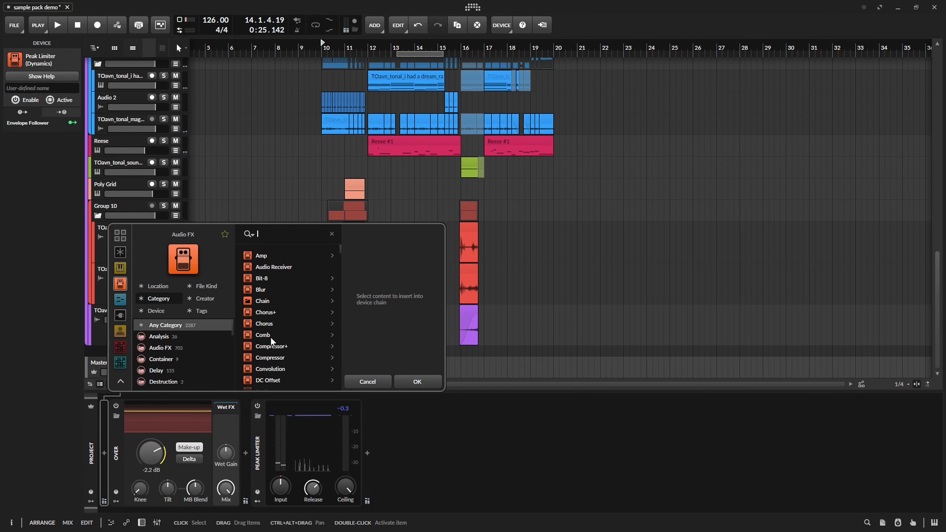
type("com")
key("Down")
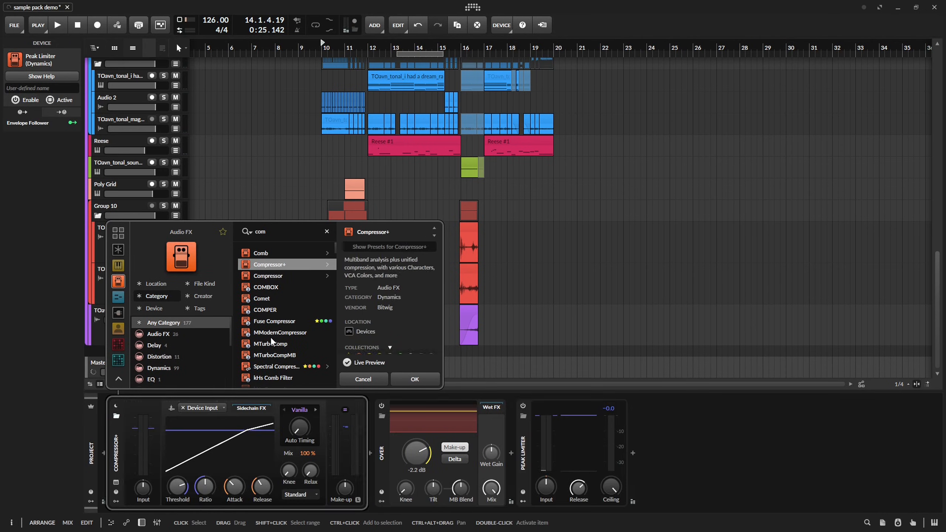
key("Return")
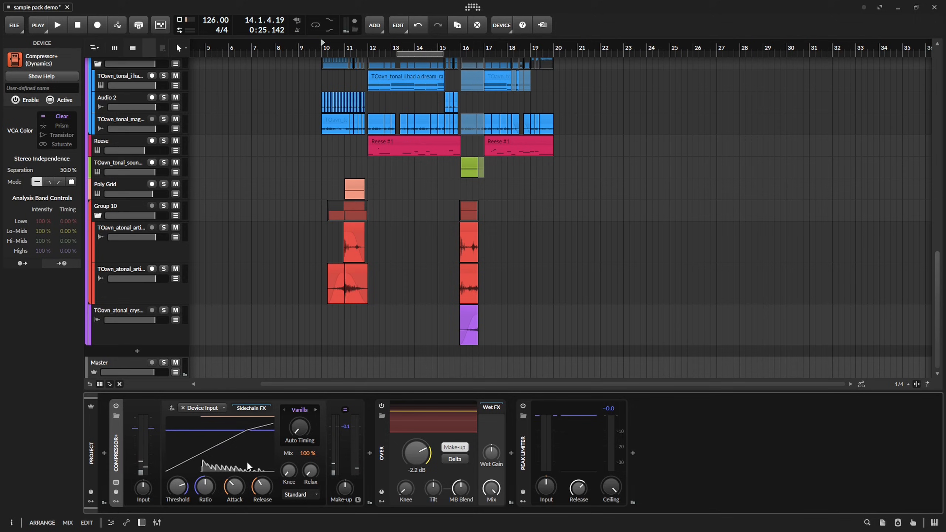
Try Compressor+ between Over and the Peak Limiter during playback, and move it back ahead of Over.
key("space")
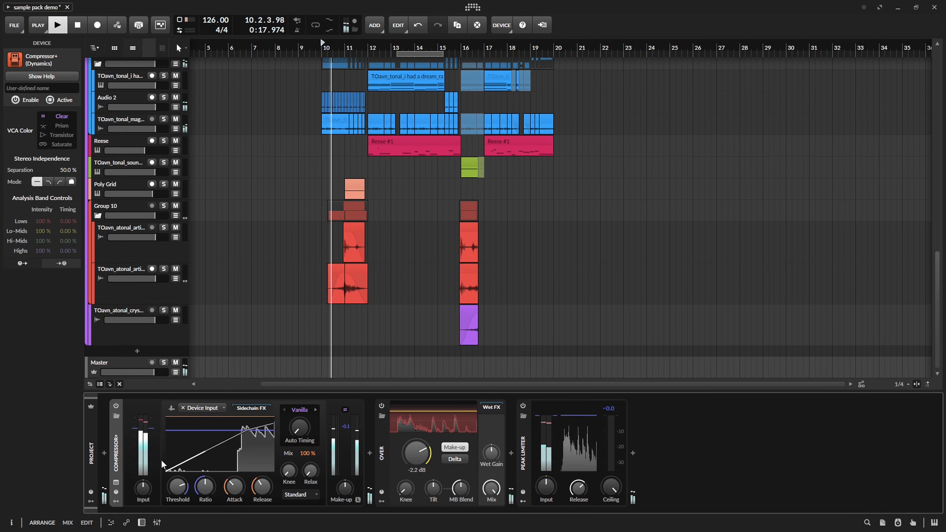
key("space")
left_click_drag(115, 453, 519, 469)
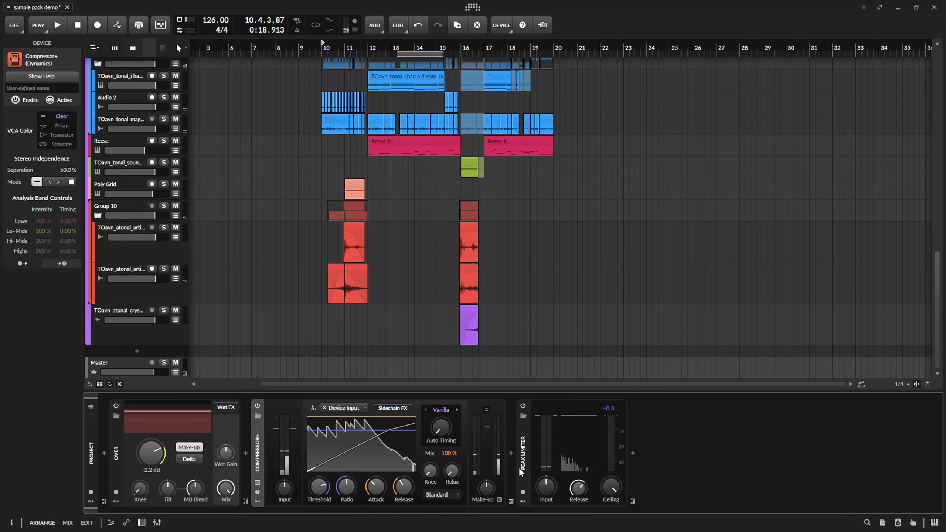
key("space")
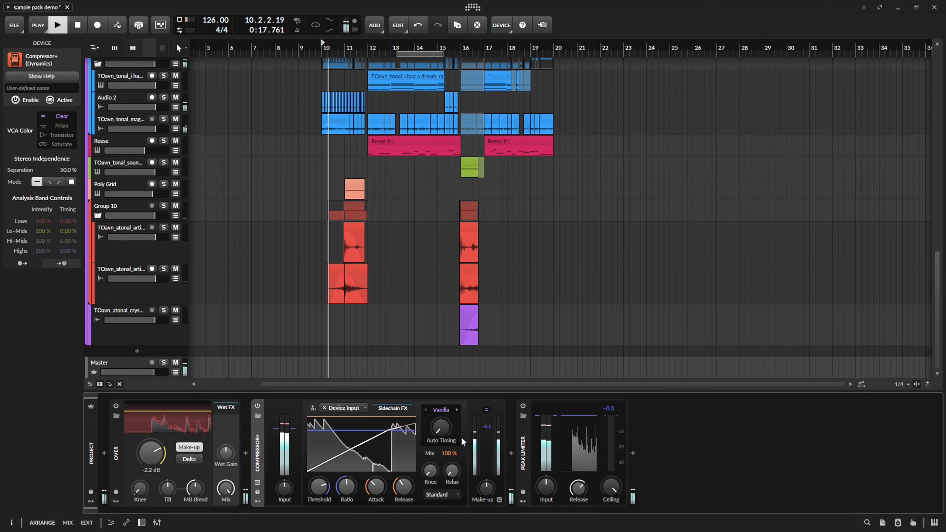
left_click_drag(256, 443, 127, 421)
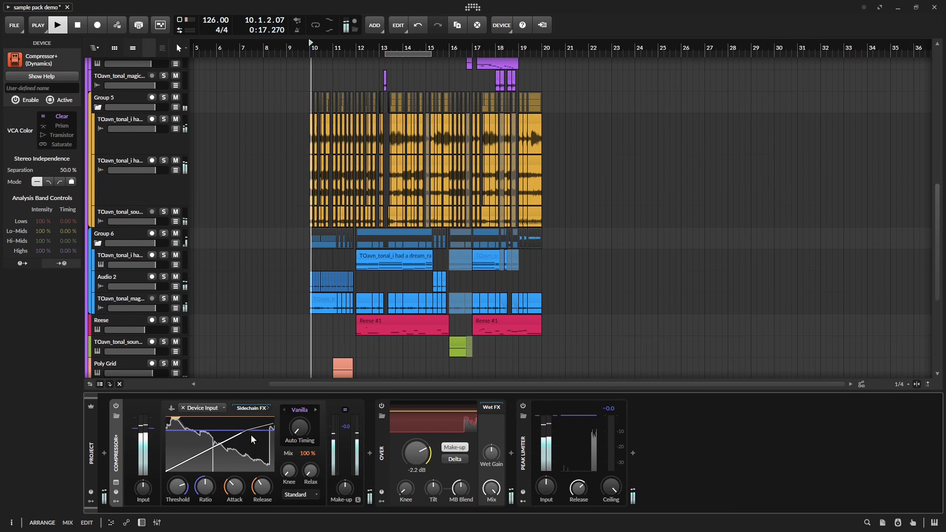
Set Compressor+ to Glue, lower its attack, raise its release and try +3.6 dB of make-up gain.
left_click_drag(235, 487, 234, 516)
mouse_move(262, 487)
left_mouse_down()
mouse_move(263, 518)
mouse_move(262, 470)
left_mouse_up()
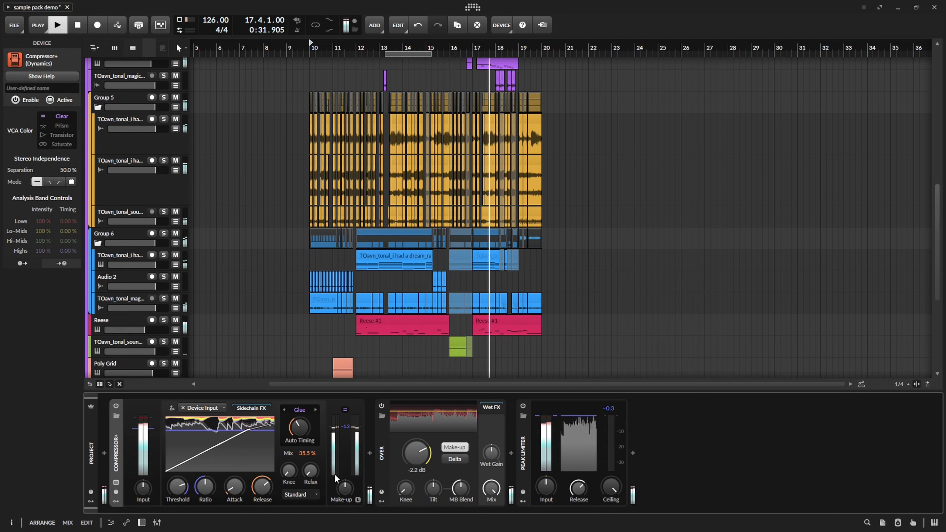
left_click_drag(345, 488, 345, 481)
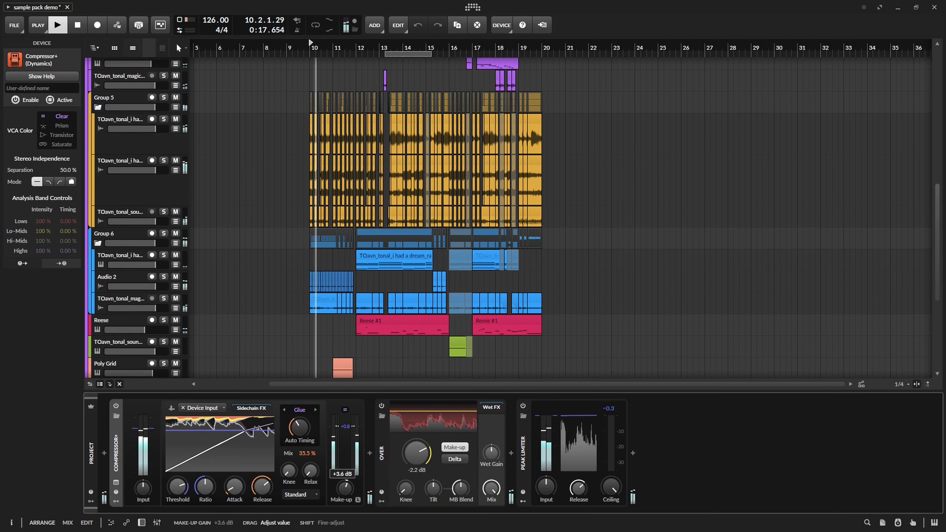
key("space")
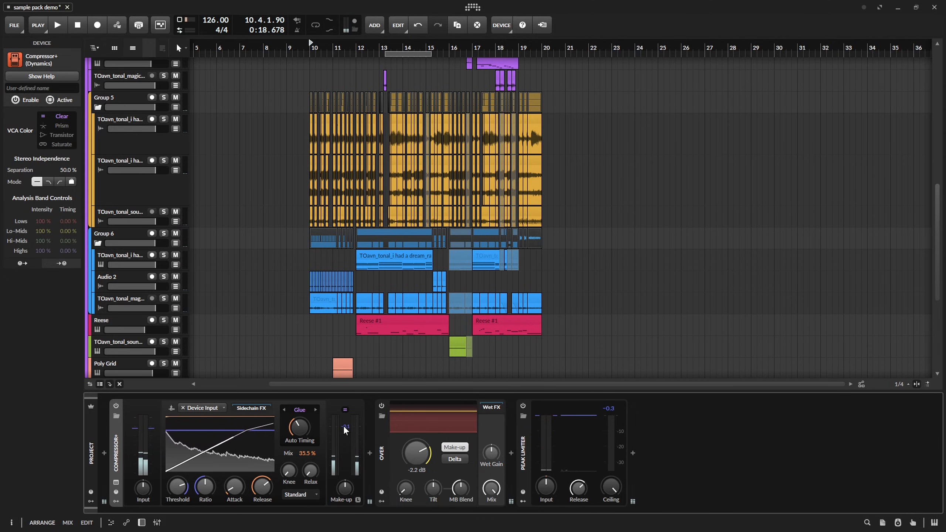
Raise Compressor+'s input gain slightly and set its wet/dry mix to 23.5 %.
left_click_drag(143, 487, 143, 485)
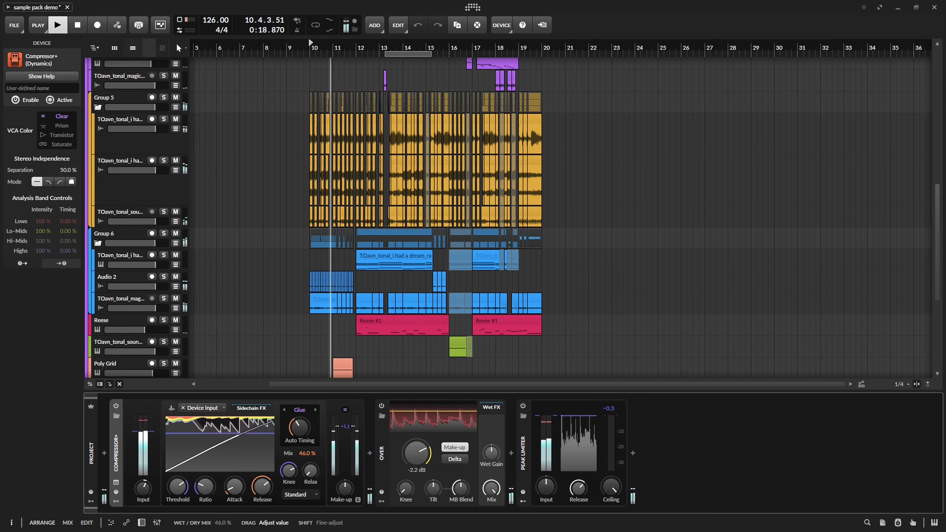
left_click_drag(305, 454, 305, 472)
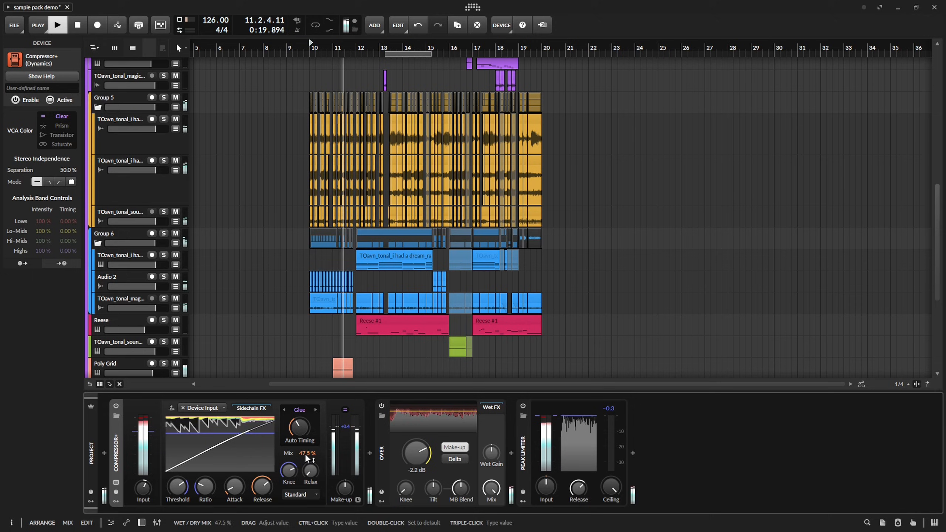
Adjust Over's clipping threshold in the master chain to about -1.8 dB.
left_click_drag(414, 464, 413, 459)
double_click(413, 463)
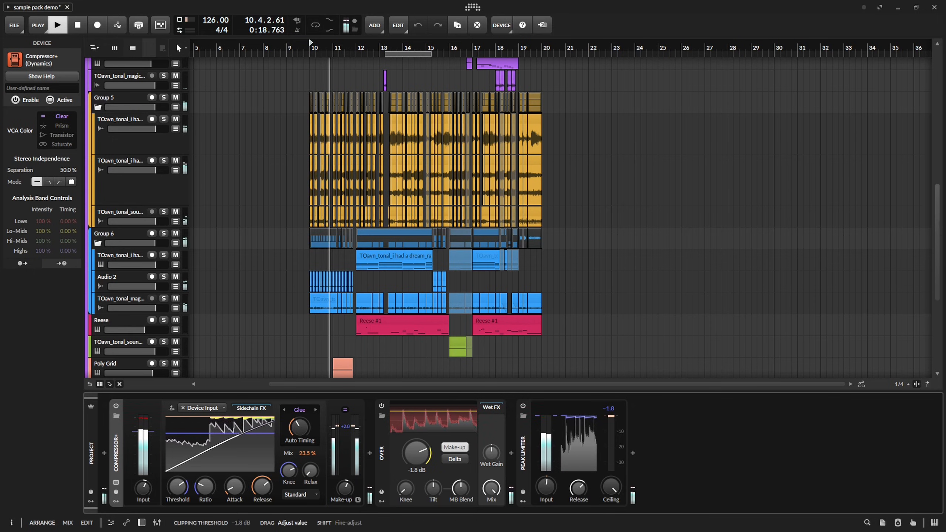
left_click_drag(425, 452, 425, 454)
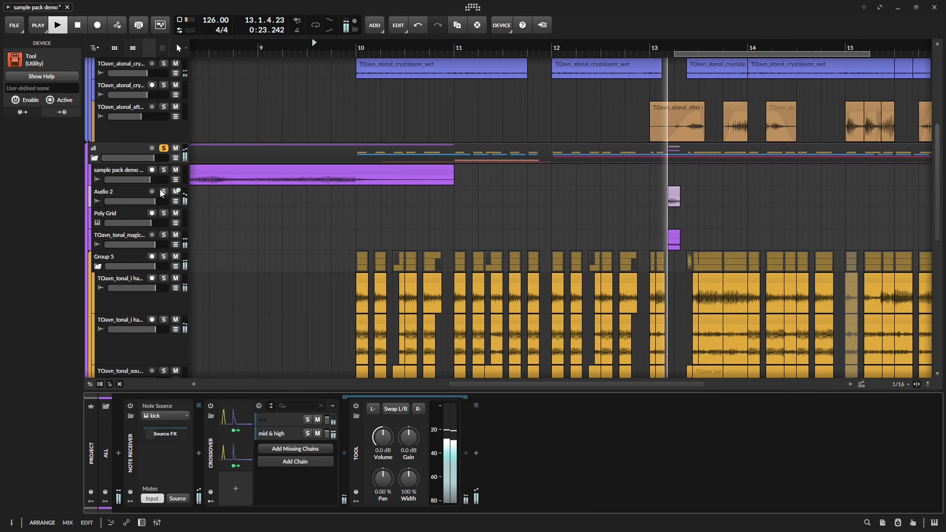
Insert an Over device at the end of the all group's device chain.
left_click(128, 149)
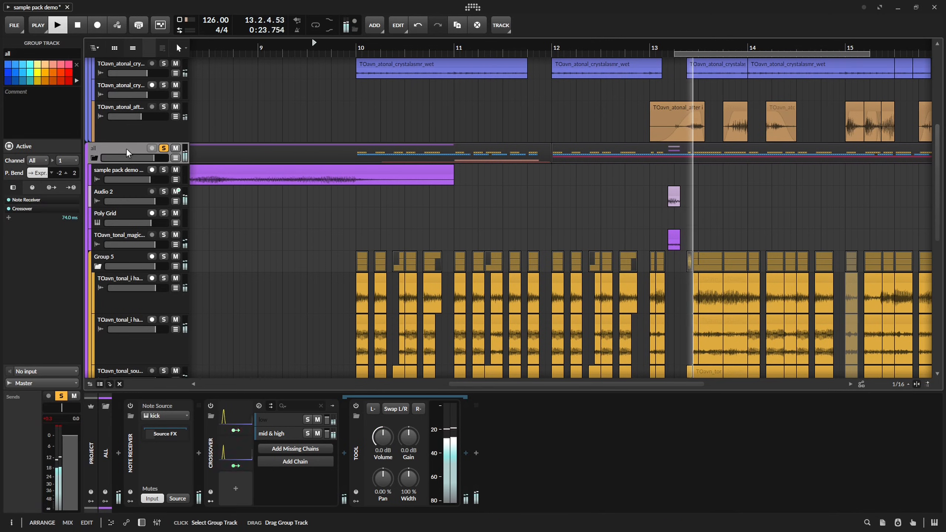
left_click(476, 453)
type("ove")
key("Return")
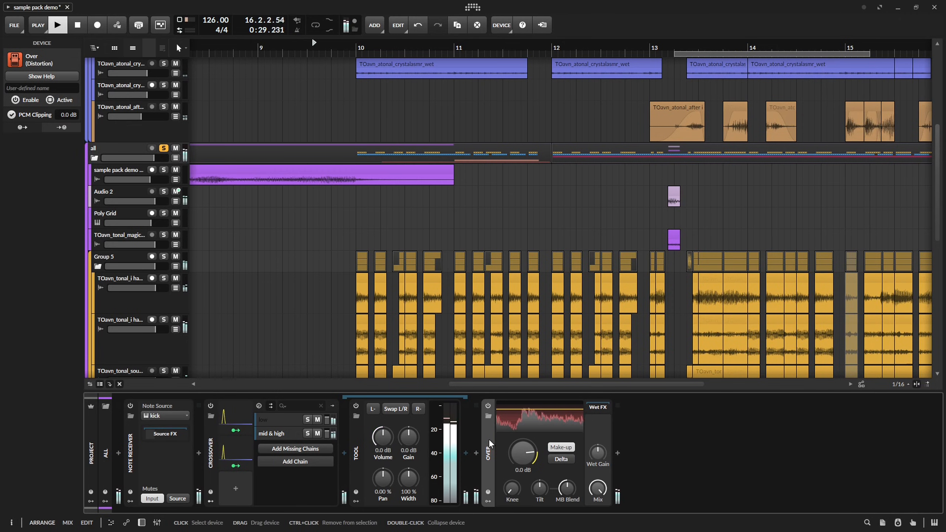
double_click(488, 444)
Mute the comfy percs clip at 16.4.1 and play back the transition from 16.3.
key("d")
left_click_drag(723, 337, 309, 284)
scroll(470, 285, "down", 4)
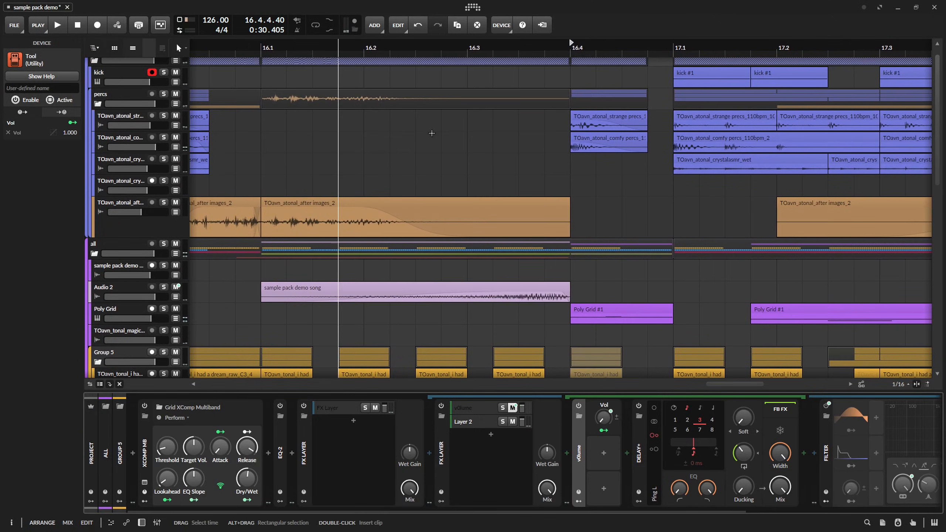
left_click(600, 139)
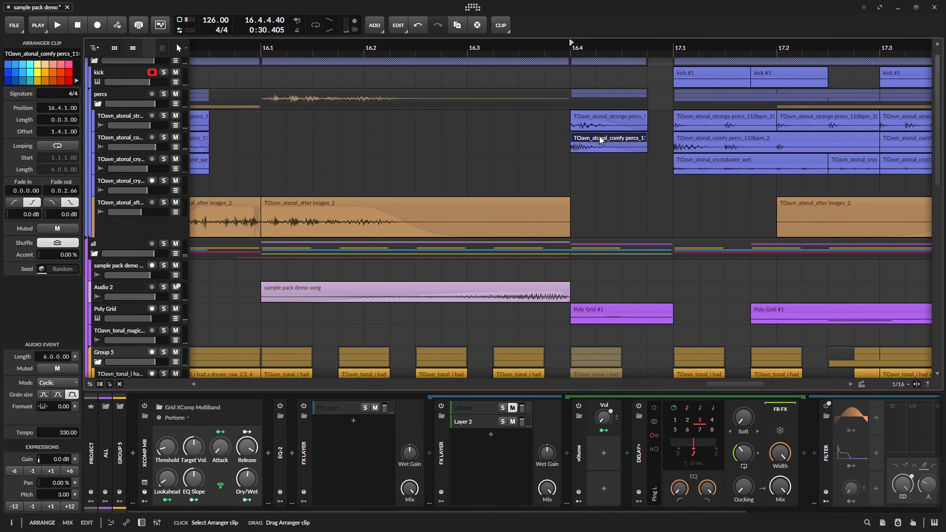
left_click(477, 43)
key("space")
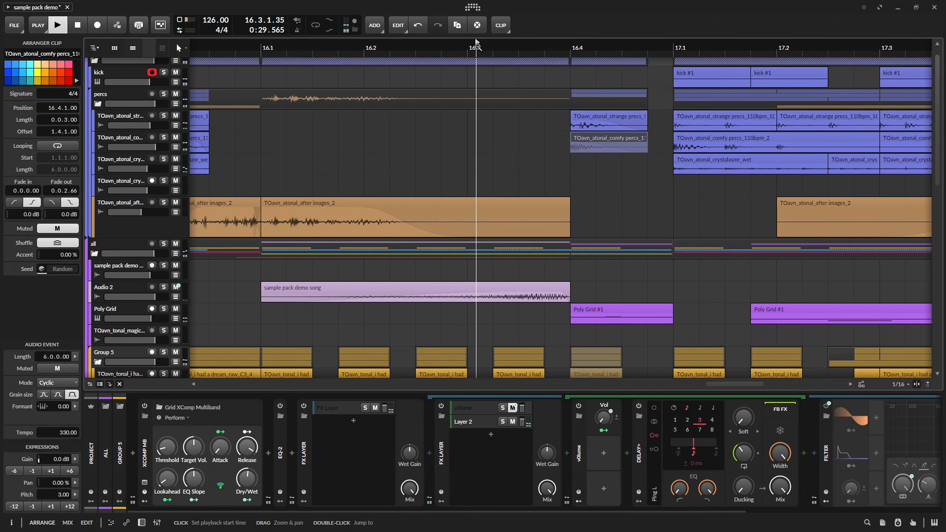
left_click(297, 43)
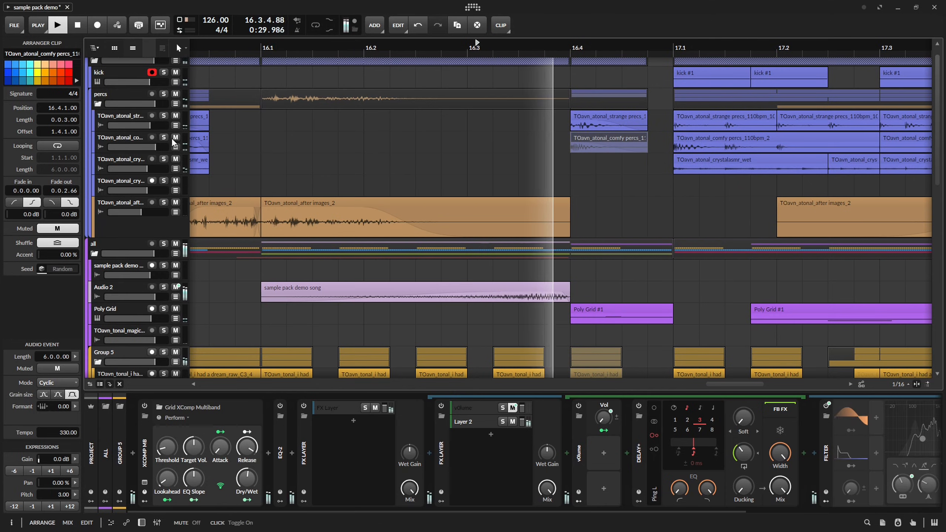
key("space")
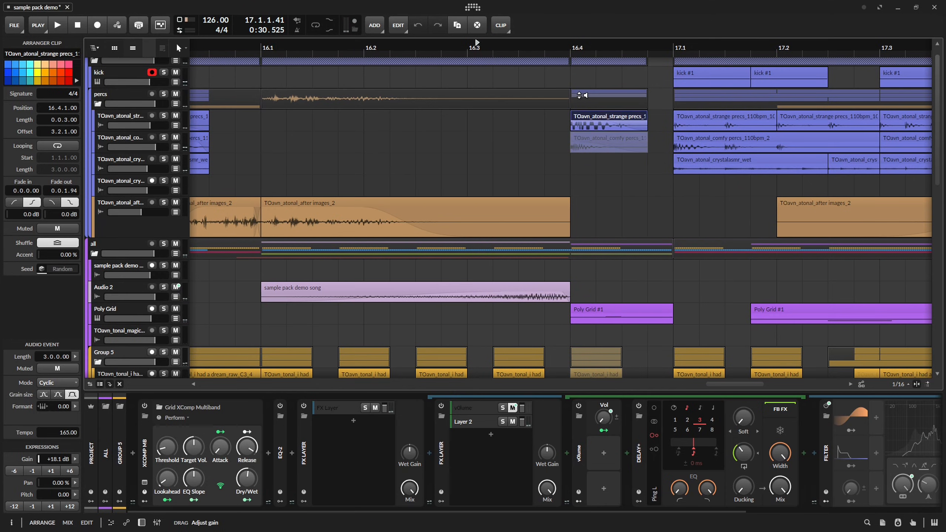
Unmute the comfy percs clip at 16.4.1, set its pitch to 5.00 and replay from 16.3.
key("space")
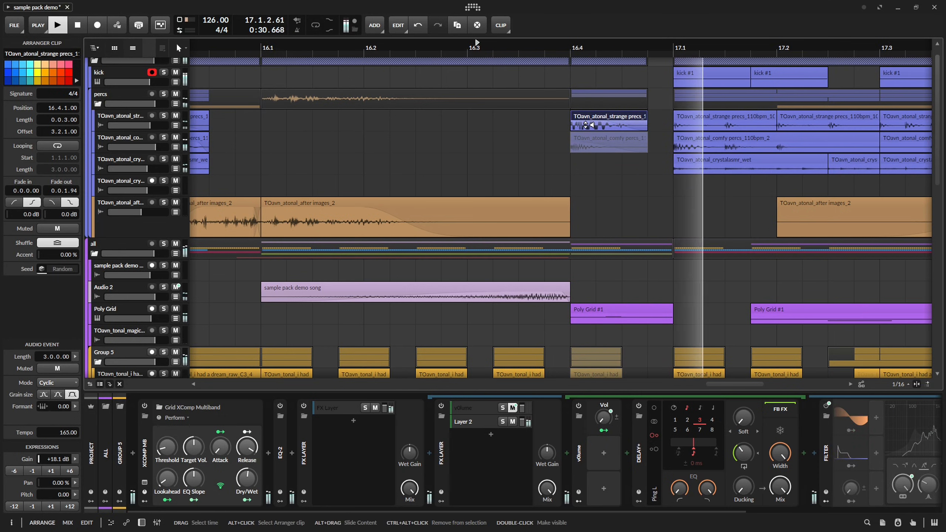
key("space")
left_click_drag(436, 194, 430, 194)
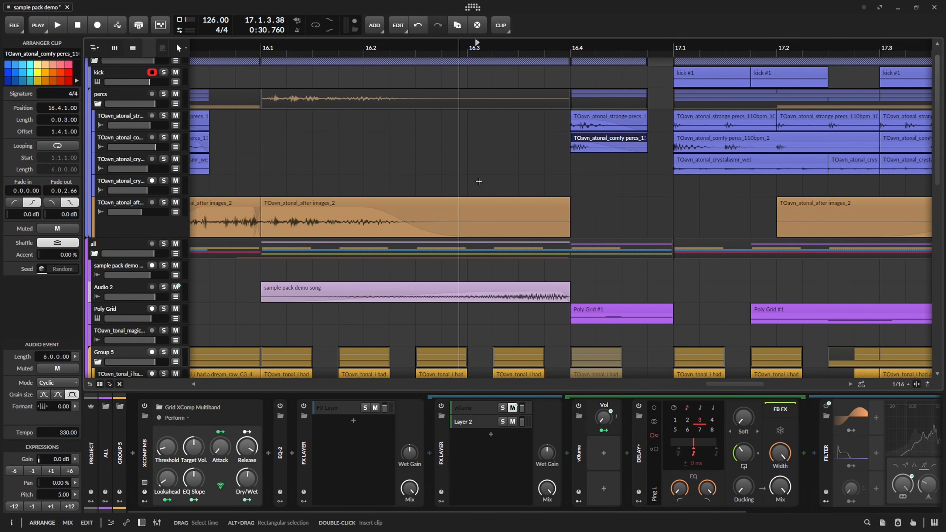
key("space")
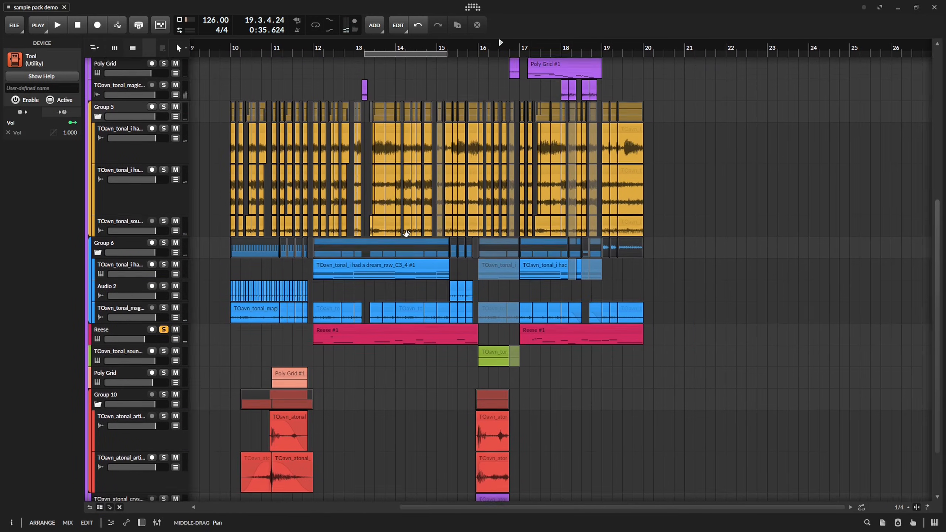
left_click_drag(406, 233, 461, 223)
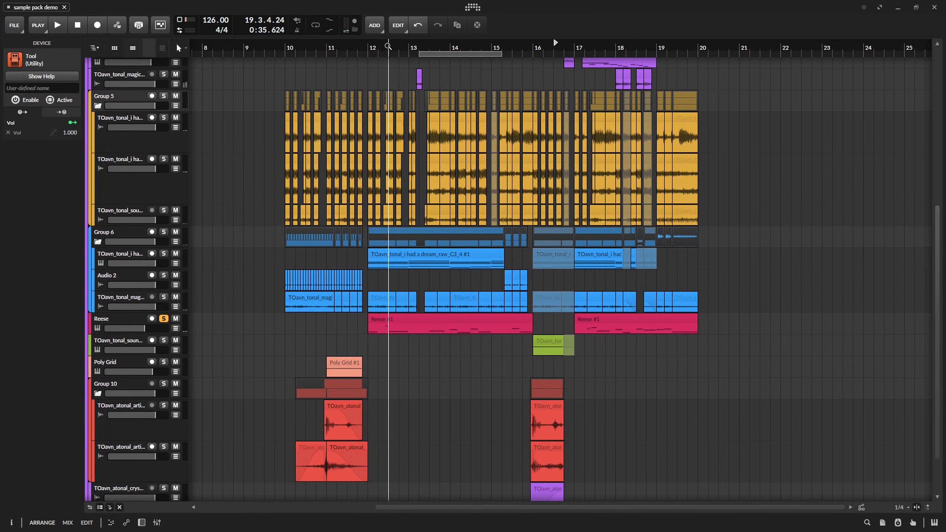
Open the soloed Reese track's device chain and lower the Filter+ mix slightly.
double_click(129, 321)
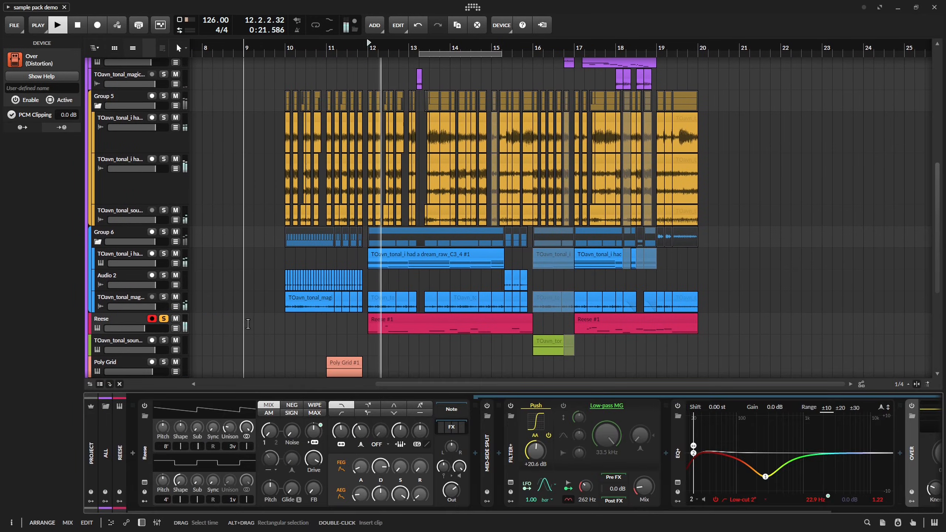
left_click_drag(636, 477, 634, 487)
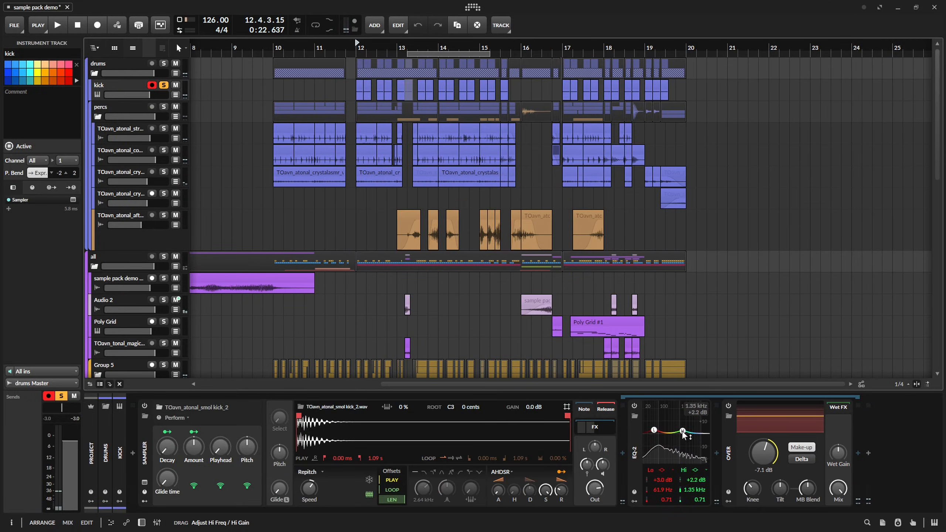
Set the high band of the kick's EQ-2 to -3.3 dB at 595 Hz with a Q of 0.40.
left_click_drag(692, 434, 675, 439)
key("space")
key("space")
key("space")
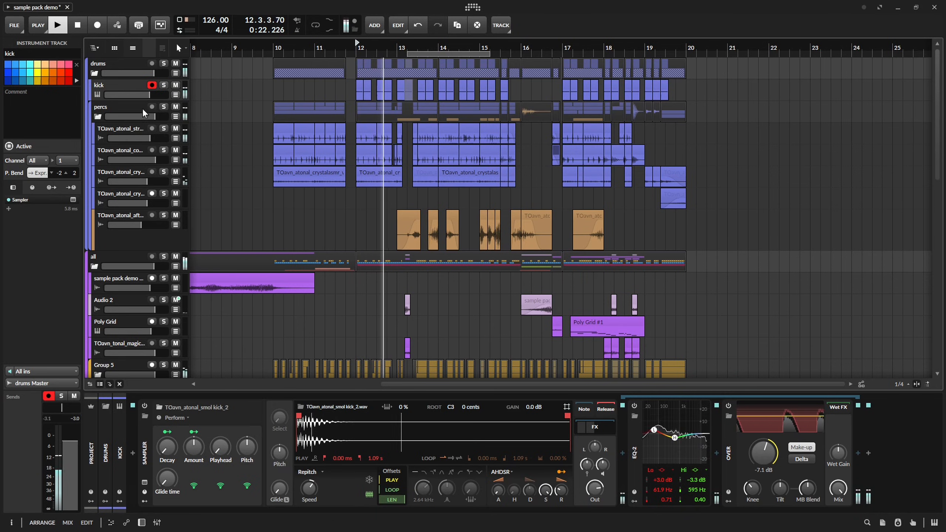
Set the kick track's volume to -2 dB and play the arrangement.
key("space")
left_click(150, 95, "ctrl")
type("-2")
key("Return")
key("space")
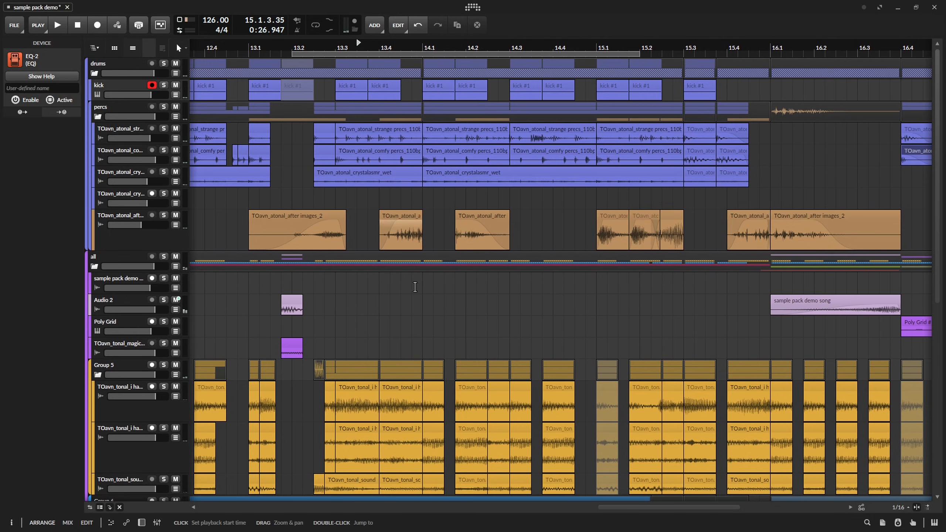
Duplicate the after images track and delete every clip in the copy except the one at 13.1.
scroll(416, 287, "down", 5)
scroll(379, 141, "up", 3)
Slide the copied after images clip's audio and trim the clip to start at 13.1.3.72 with a length of 0.0.3.27.
scroll(378, 45, "up", 3)
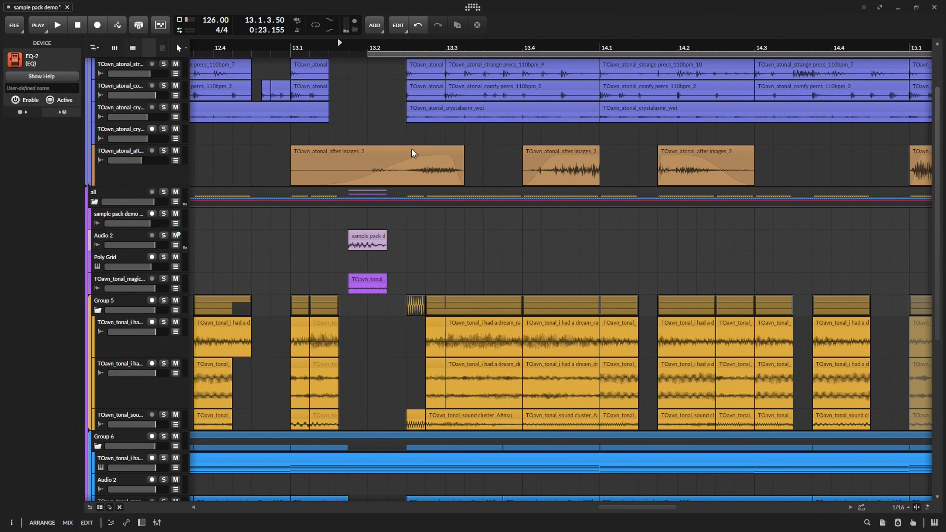
left_click(133, 181)
left_click_drag(299, 45, 757, 195)
key("ctrl+d")
key("Delete")
scroll(406, 199, "up", 5)
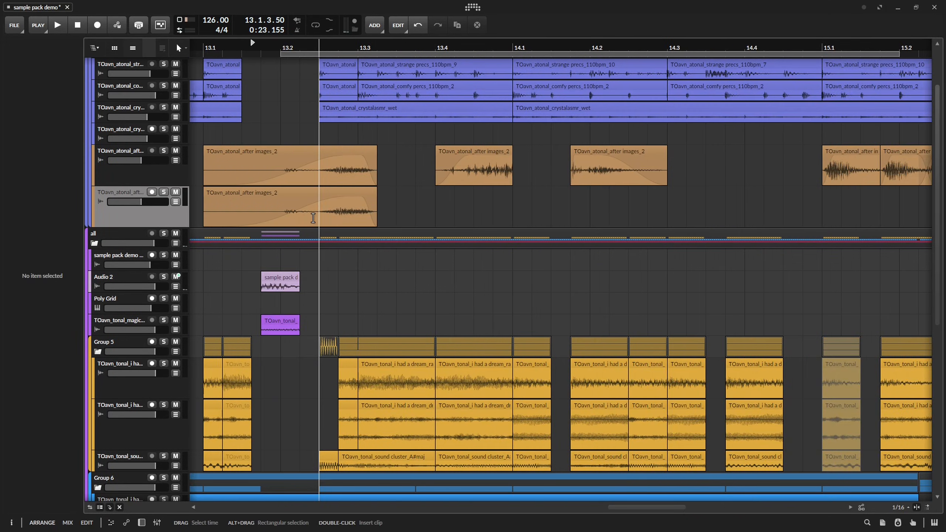
left_click_drag(330, 204, 472, 208)
scroll(424, 204, "up", 3)
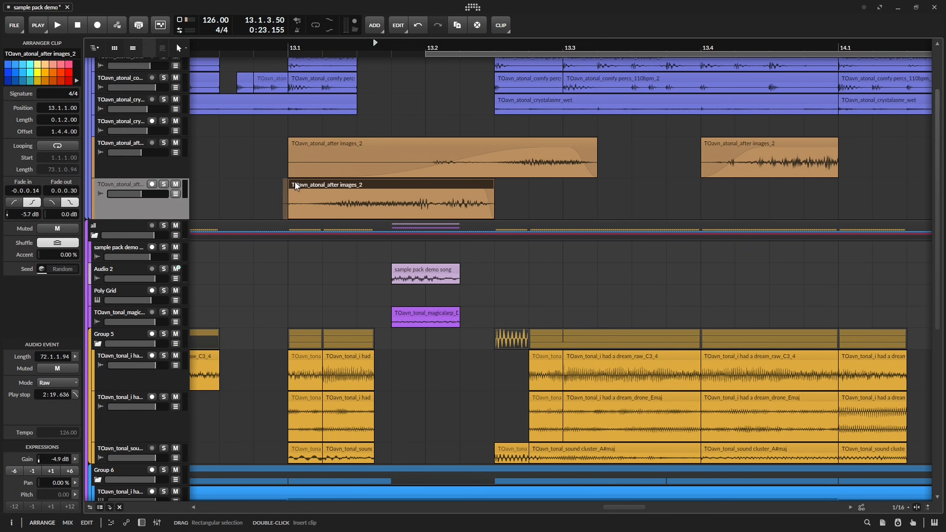
left_click_drag(290, 185, 384, 184)
key("space")
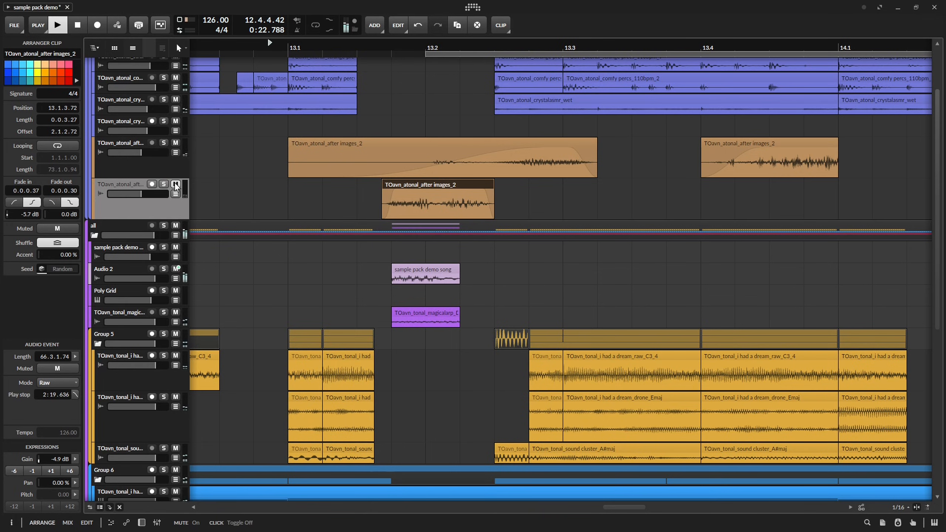
key("space")
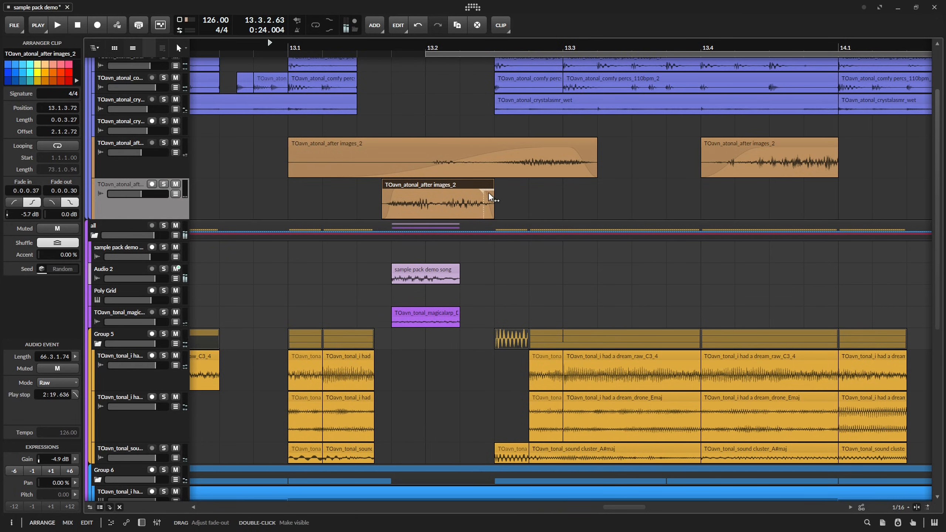
Give the trimmed after images clip a 0.0.2.70 fade-out with a -34.0 dB curve, and start the fade slightly earlier.
left_click_drag(491, 197, 480, 182)
key("d")
key("space")
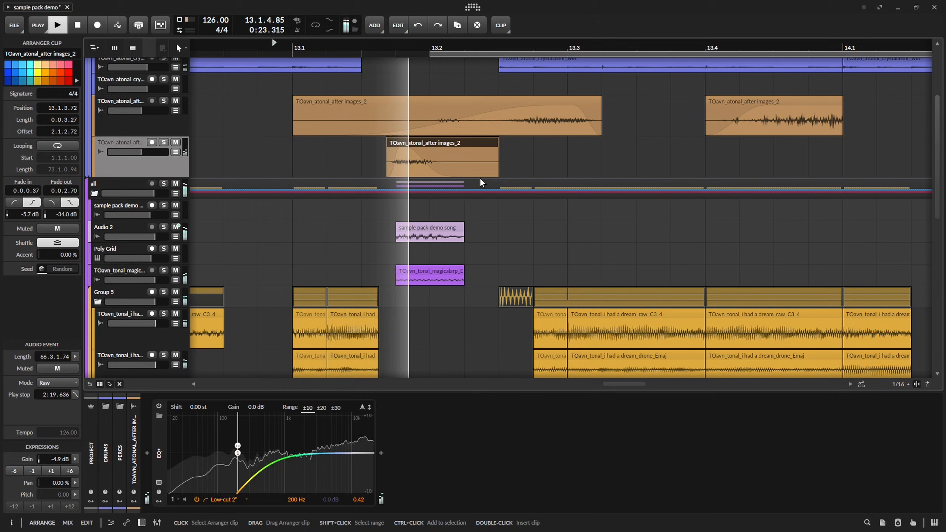
key("space")
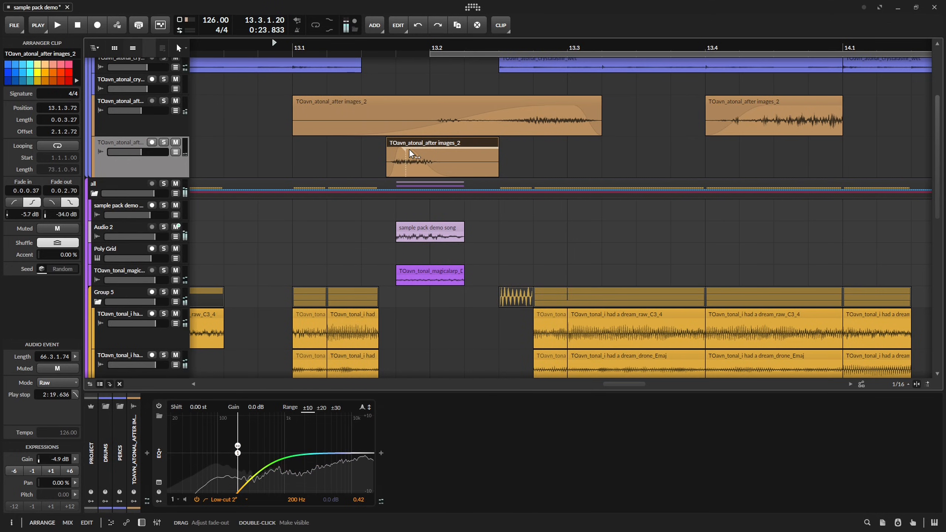
left_click_drag(412, 153, 401, 149)
key("space")
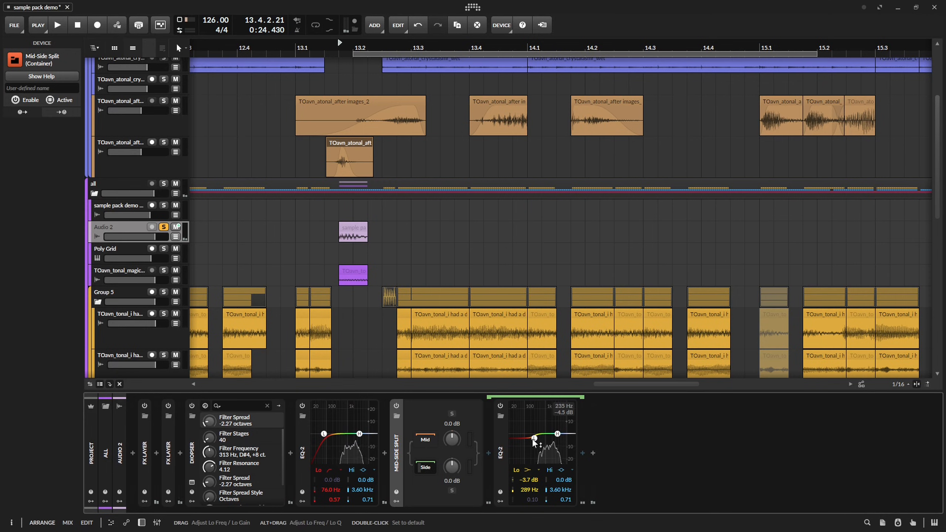
In Audio 2's side-channel EQ-2, cut the lows by 24.0 dB at 109 Hz and dip the high band to -6.3 dB at 2.39 kHz.
key("space")
left_click_drag(532, 438, 520, 472)
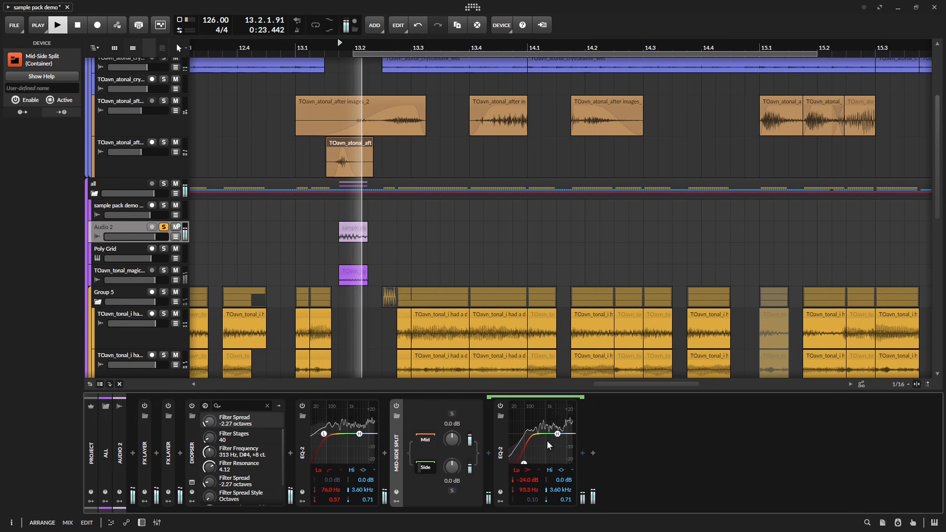
key("space")
mouse_move(558, 434)
left_mouse_down()
mouse_move(538, 448)
mouse_move(555, 447)
left_mouse_up()
key("space")
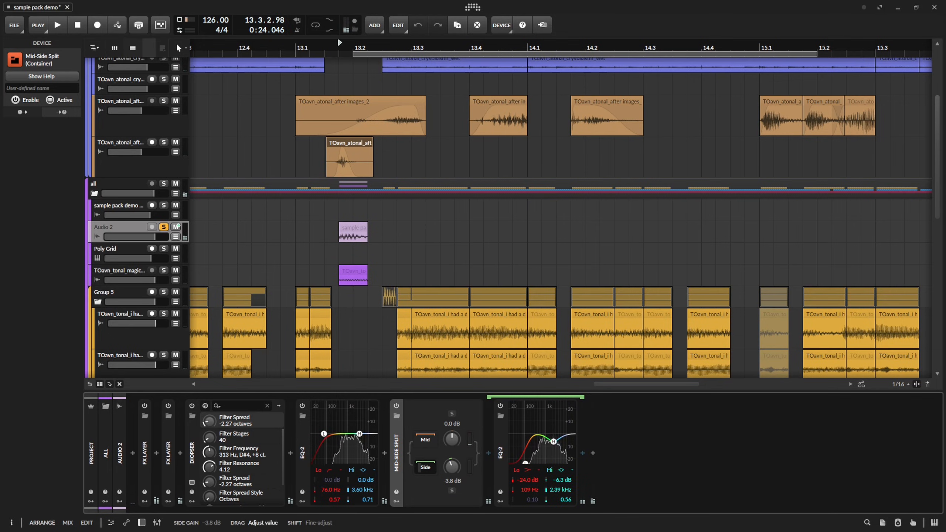
Try different Side gain amounts on Audio 2's Mid-Side Split and reset the gain to 0.0 dB.
key("space")
key("space")
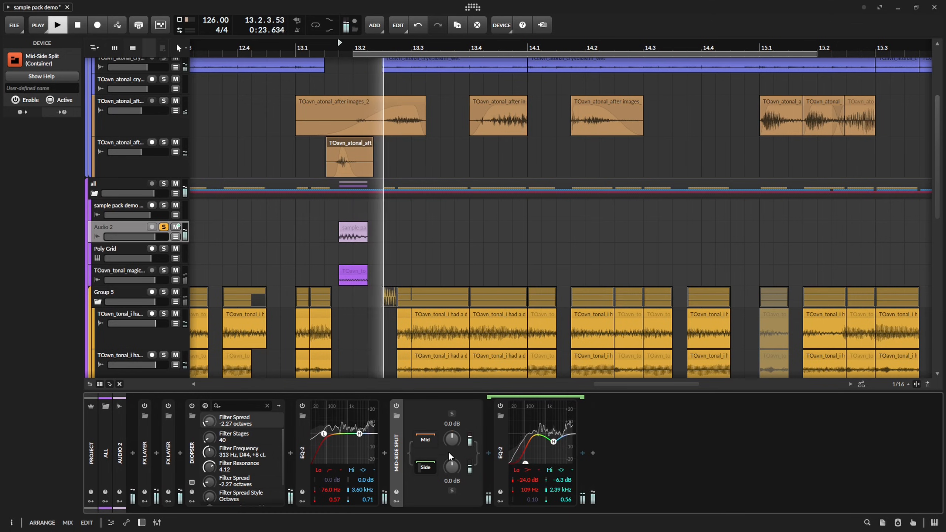
left_click_drag(451, 462, 451, 465)
key("space")
double_click(451, 466)
key("space")
key("space")
key("space")
key("space")
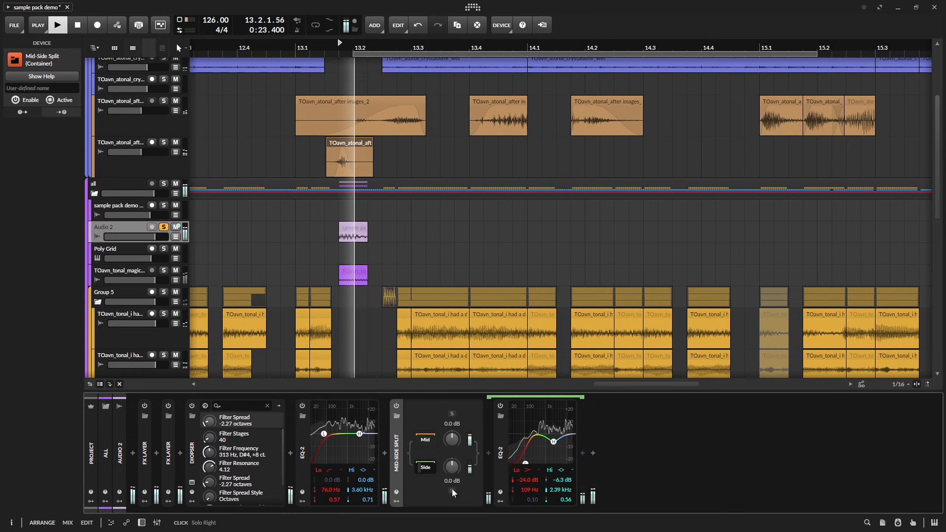
Solo the side signal in Audio 2's Mid-Side Split and listen to it around 13.2.
key("space")
key("space")
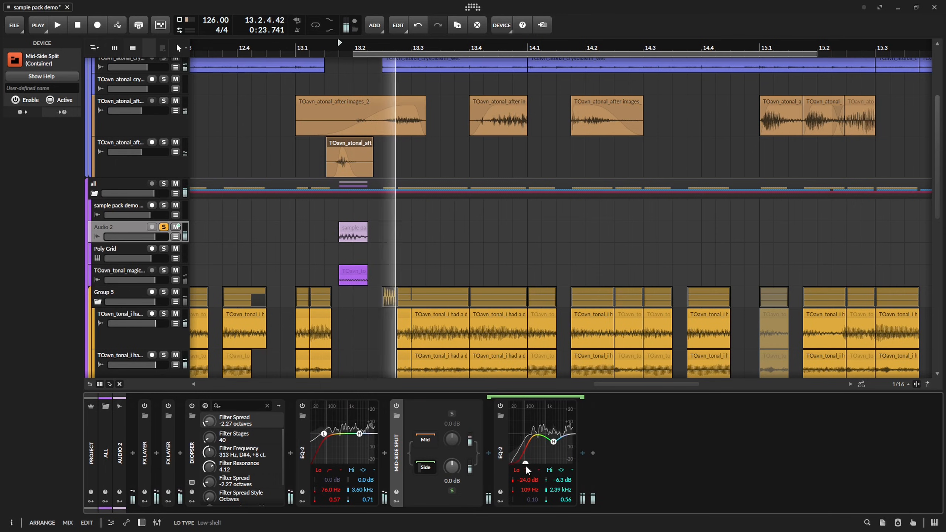
Raise the low band's frequency slightly in Audio 2's side-channel EQ-2, and listen back around 13.2.
key("space")
left_click_drag(526, 464, 529, 464)
key("space")
key("space")
key("d")
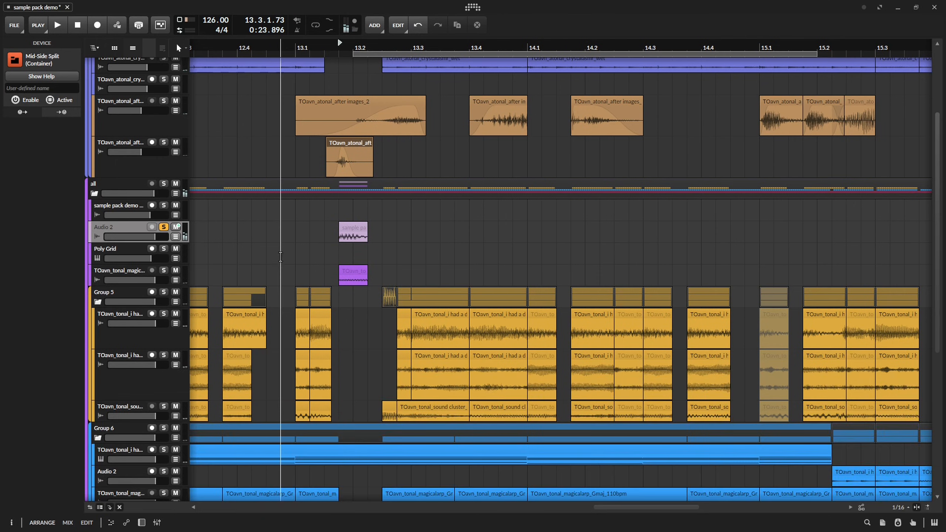
left_click_drag(281, 239, 335, 176)
Compare the passage from bar 16 with Audio 2 soloed and unsoloed, and save the project.
key("space")
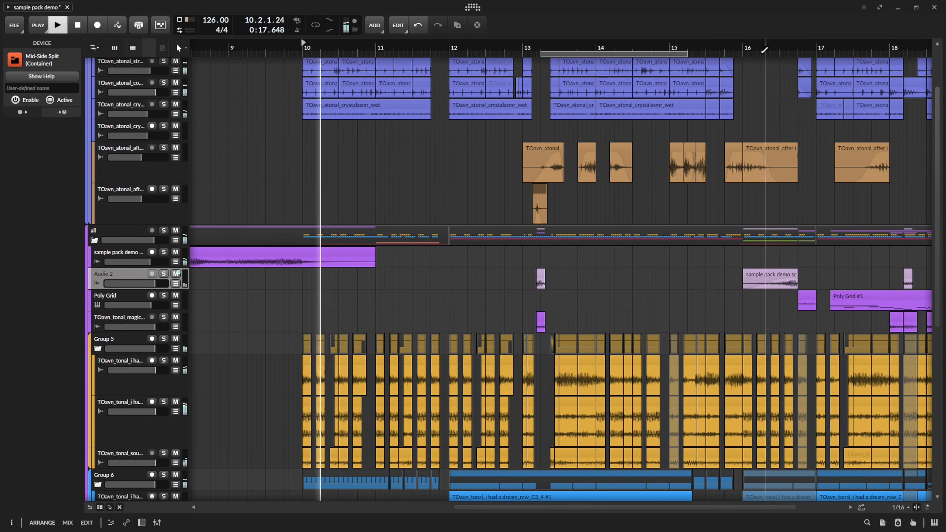
key("space")
left_click(739, 45)
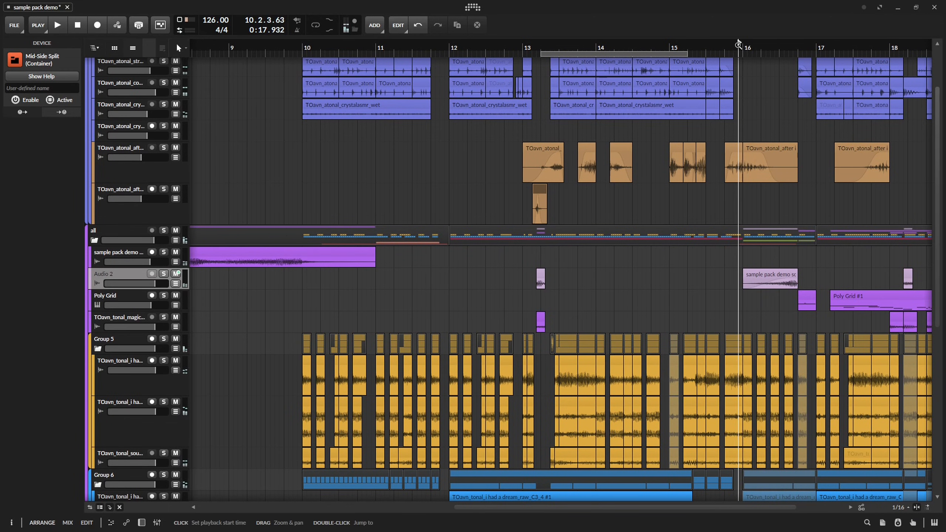
key("space")
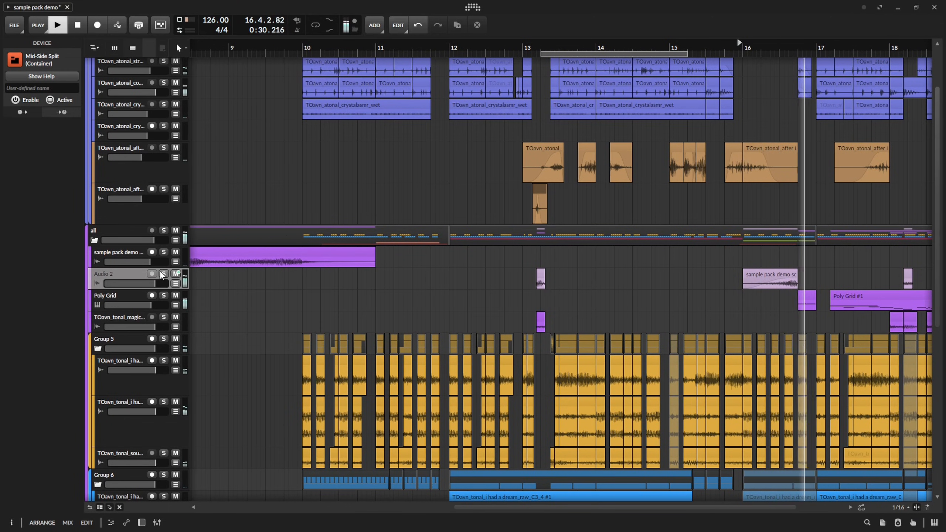
key("space")
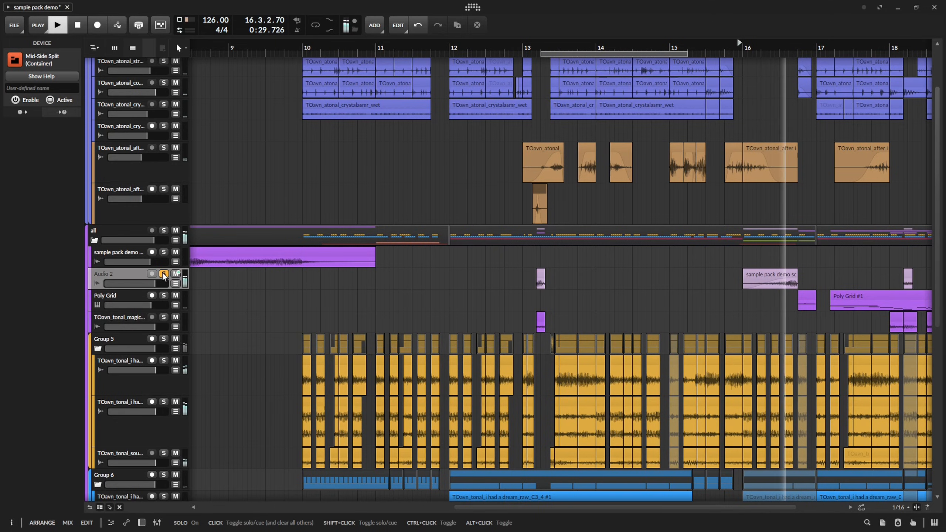
key("space")
key("d")
key("ctrl+s")
Insert a Multiband FX-3 after Audio 2's Mid-Side Split, with a Distortion device on its Mid band.
left_click(408, 452)
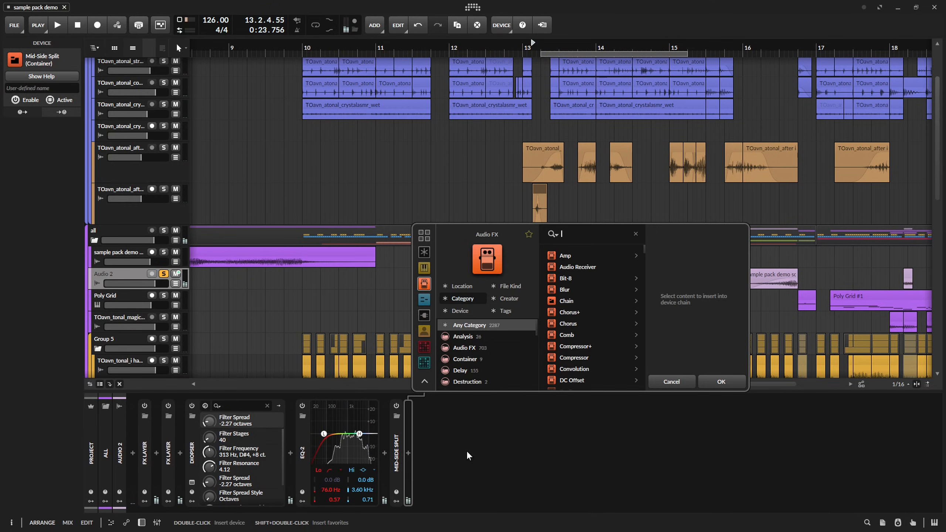
type("multiband")
key("Return")
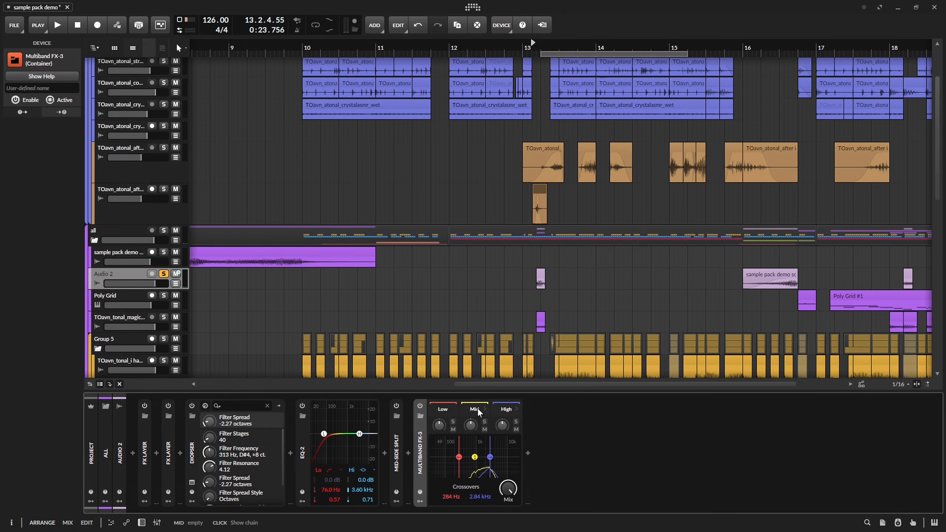
left_click(528, 453)
type("dist")
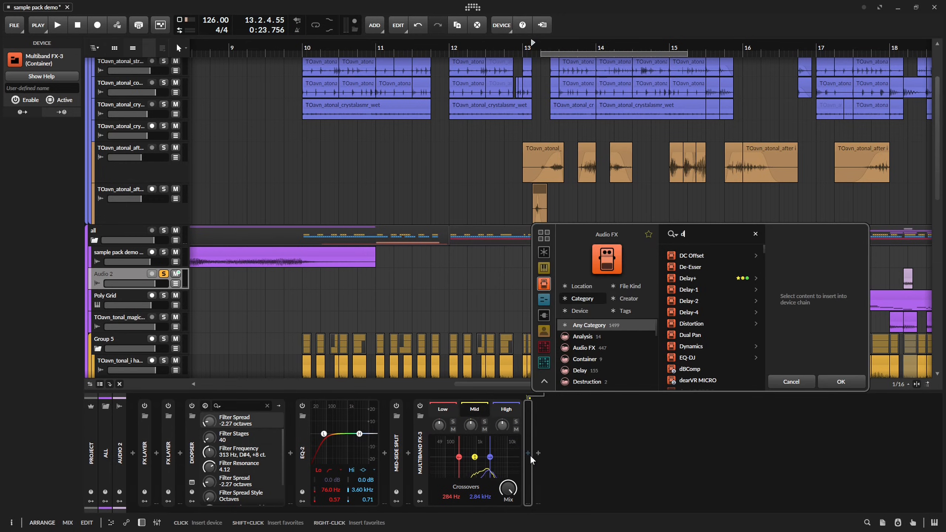
key("Return")
Set the Distortion's post cuts to 920 Hz and 7.48 kHz, and Multiband FX-3's upper crossover to 1.00 kHz and mix to about 55%.
key("space")
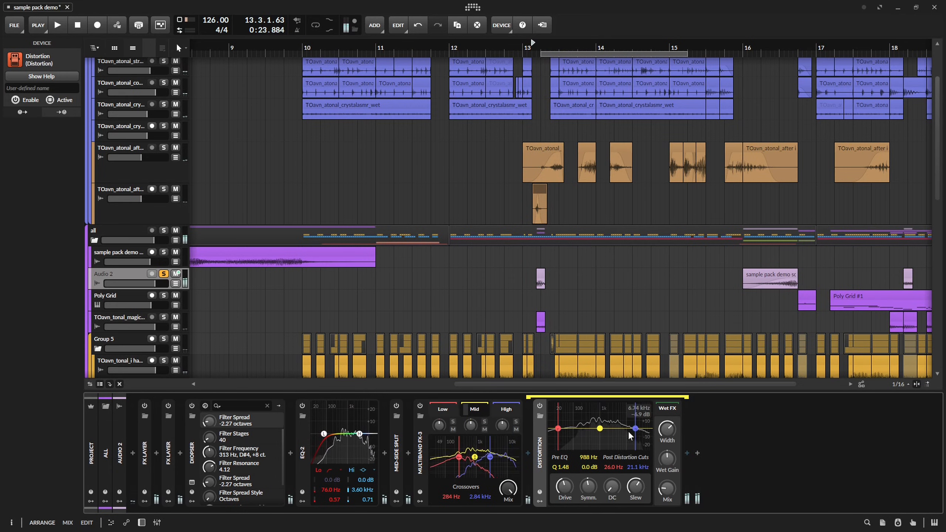
left_click_drag(558, 430, 584, 430)
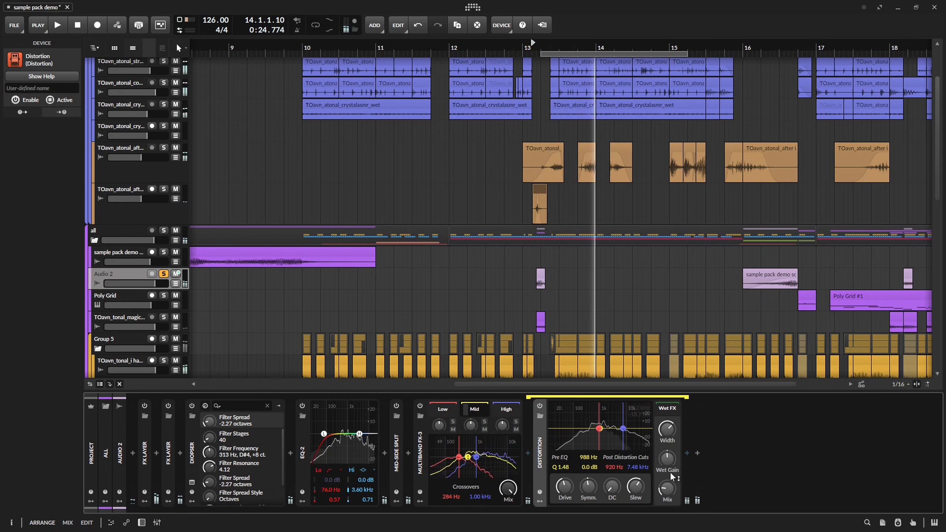
key("space")
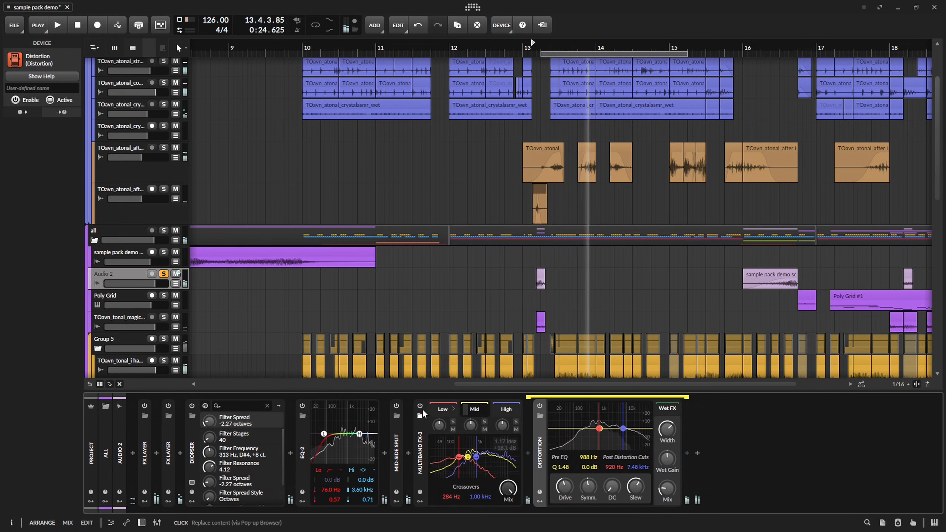
left_click(420, 407)
left_click(420, 406)
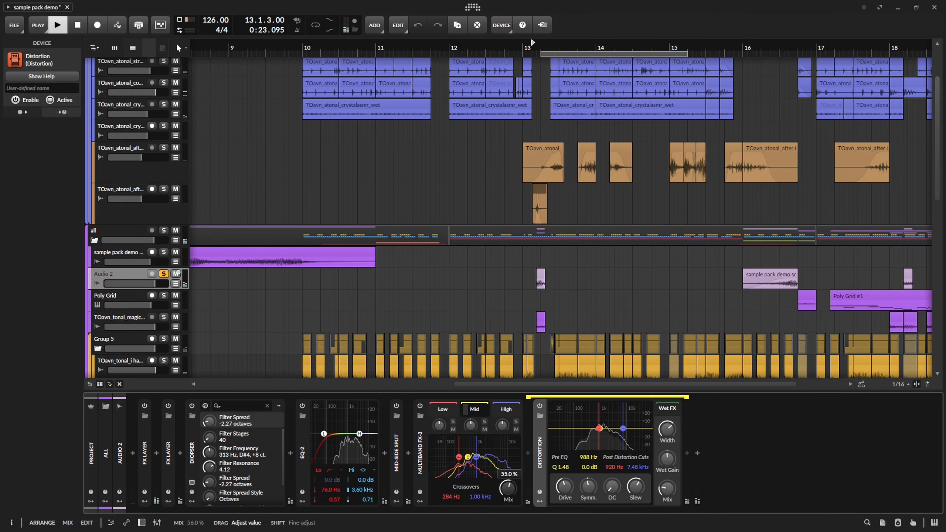
Listen to the full mix around bar 12 with Audio 2 unsoloed, and save the project.
left_click(424, 446)
scroll(365, 375, "down", 2)
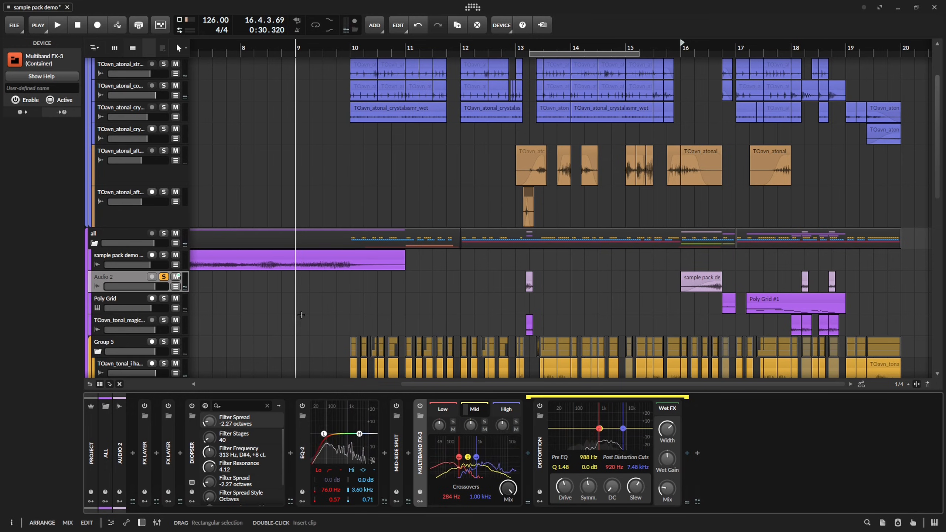
key("d")
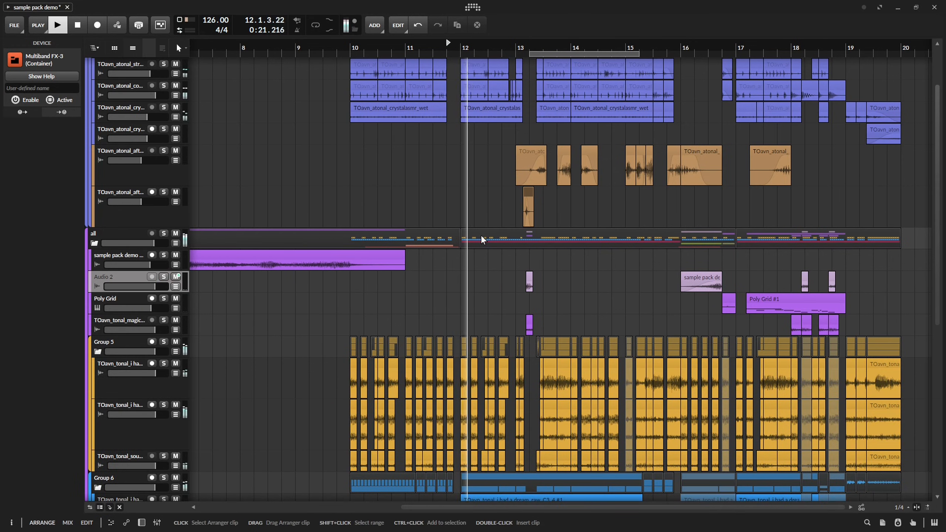
key("ctrl+s")
scroll(439, 183, "up", 3)
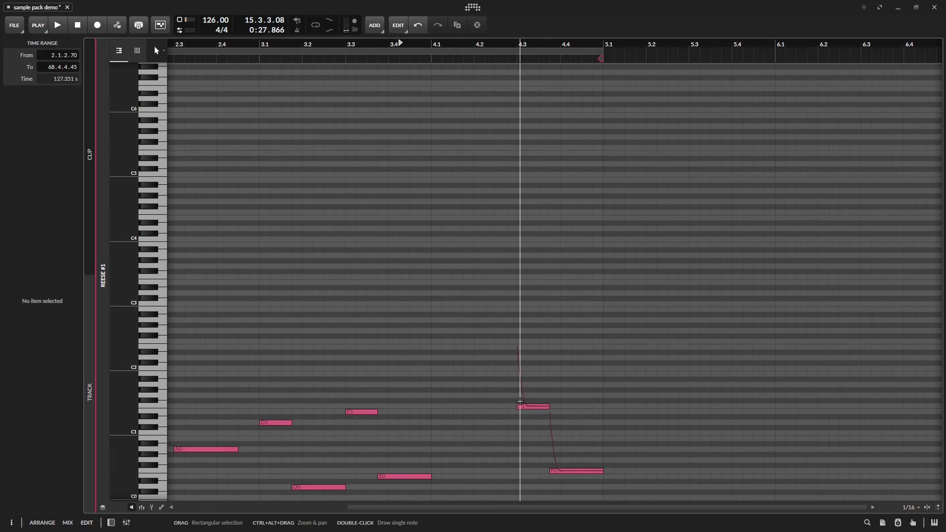
key("ctrl+s")
Try lowering the F1 note at 4.3.1 in the Reese clip, undo it, and return to the arrangement.
left_click_drag(542, 407, 539, 418)
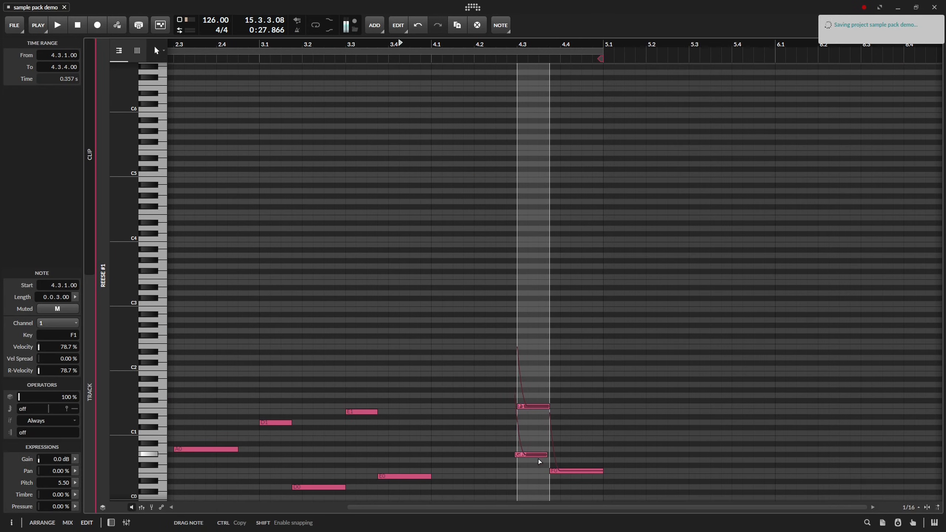
key("ctrl+z")
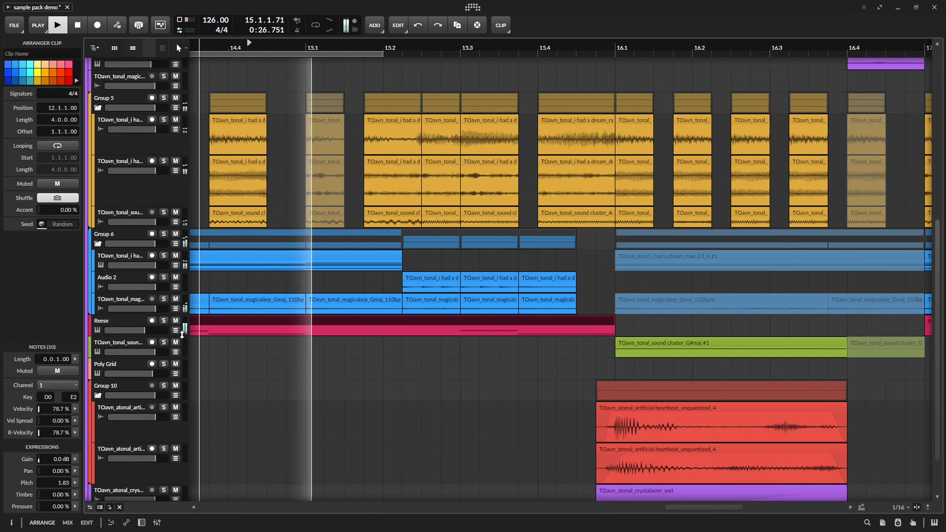
left_click(183, 329)
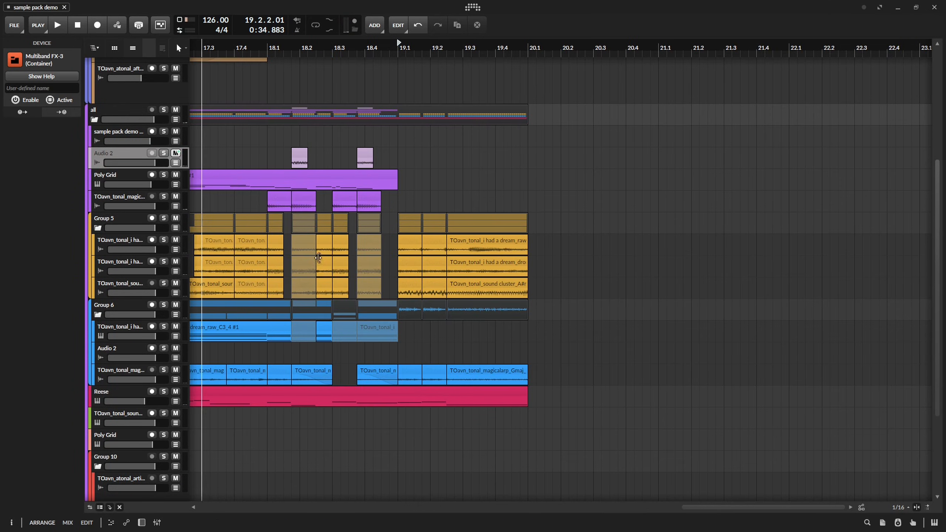
Solo the Reese track, open its device chain, and listen to it from bar 12.
scroll(380, 228, "left", 4)
scroll(527, 230, "down", 4)
left_click(528, 231)
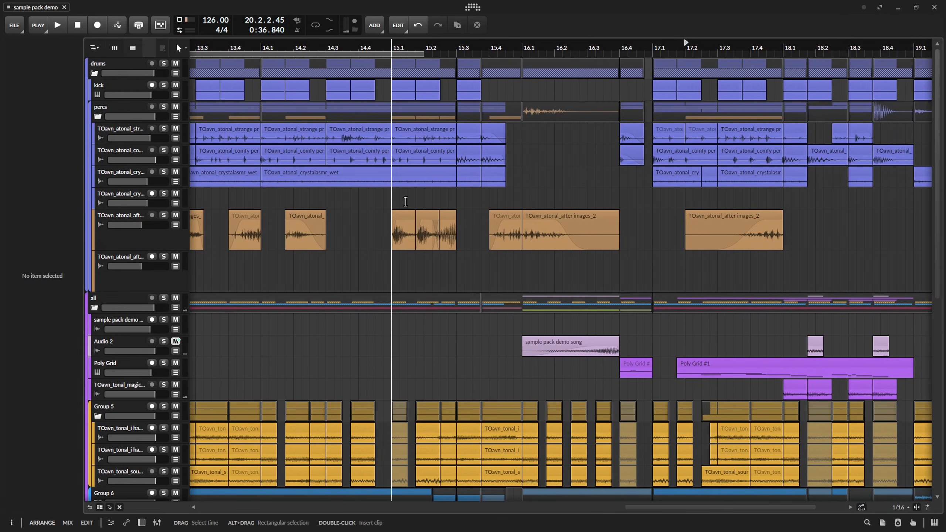
scroll(435, 190, "right", 3)
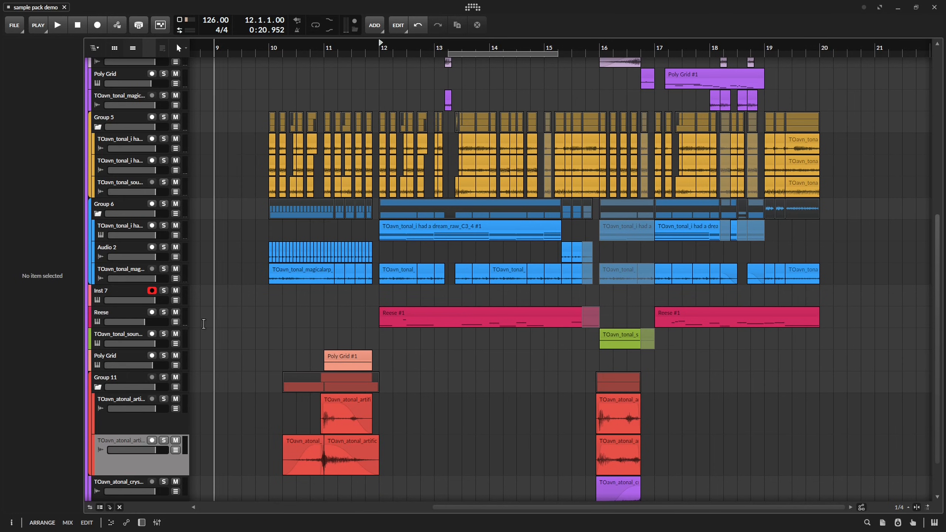
left_click(165, 313)
left_click(138, 312)
key("space")
key("d")
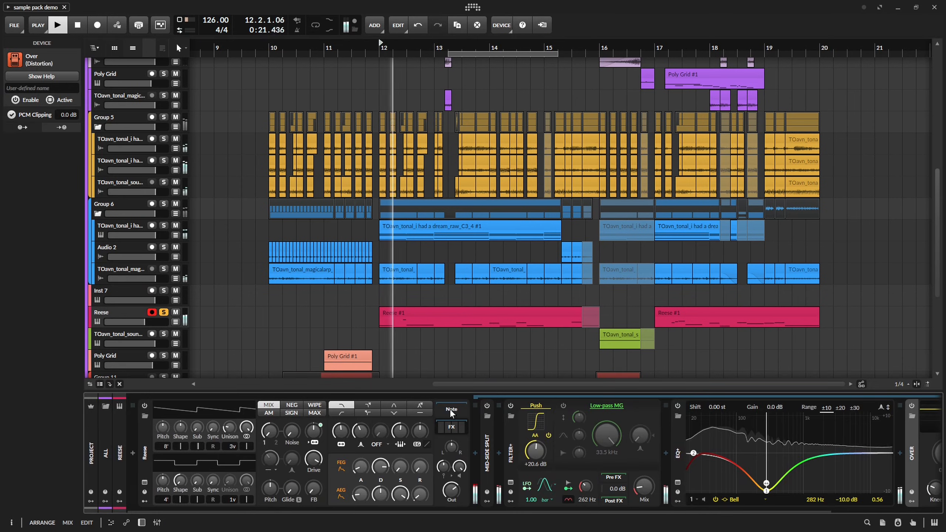
scroll(647, 456, "right", 4)
key("space")
scroll(608, 479, "left", 4)
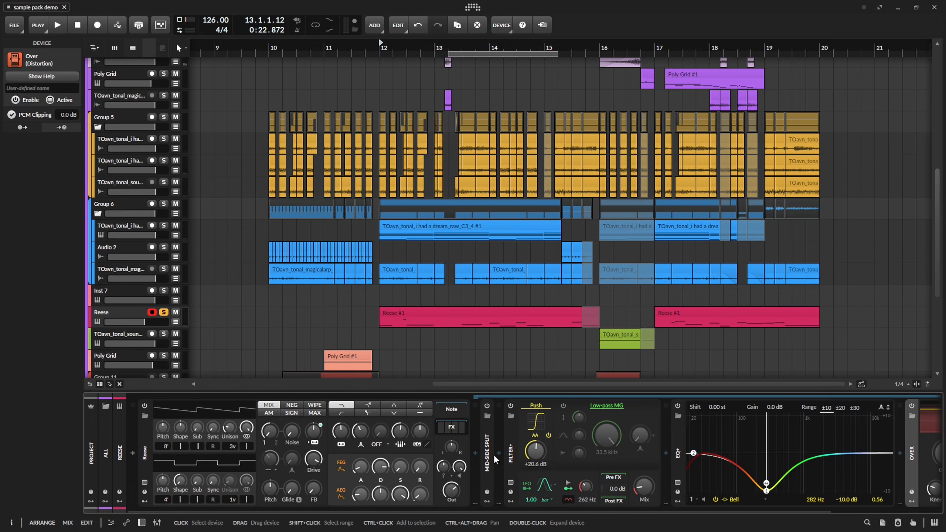
scroll(496, 452, "right", 2)
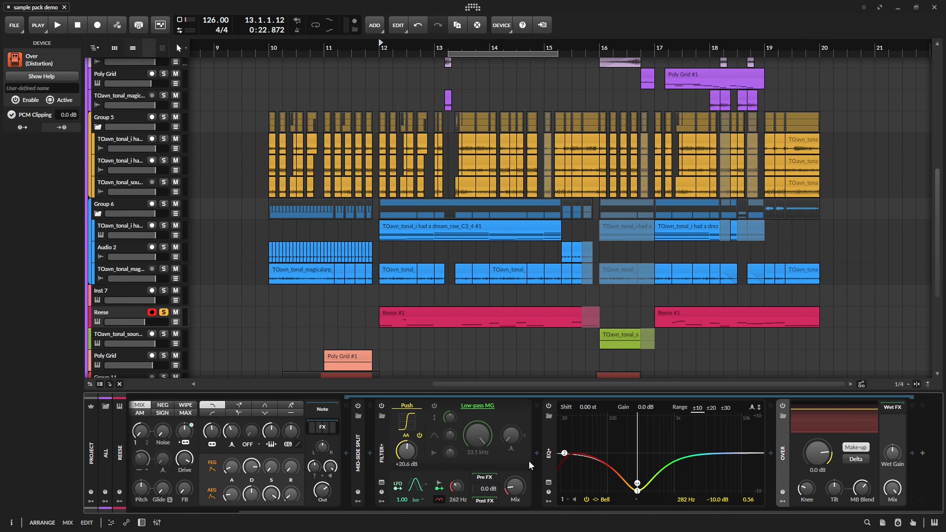
Insert a Tool device after EQ+ in the Reese chain and add a Random modulator to it.
left_click(550, 454)
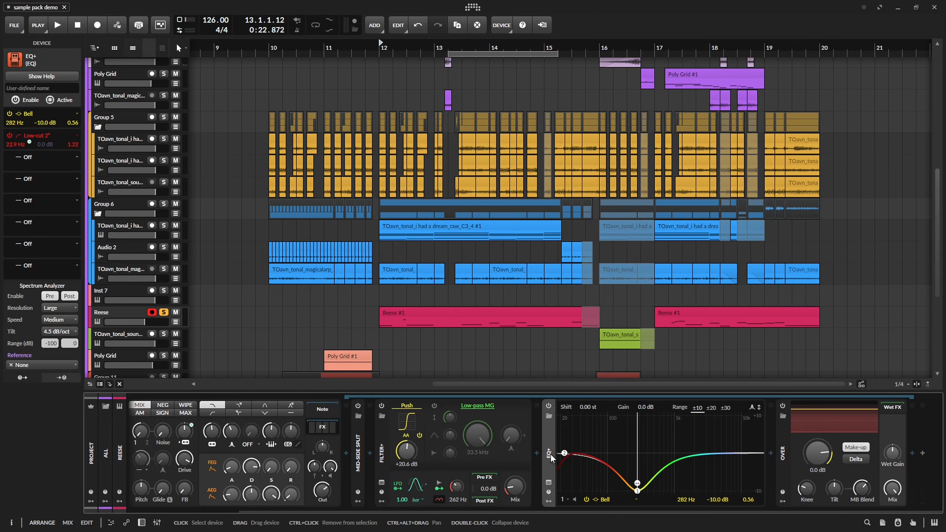
key("ctrl+z")
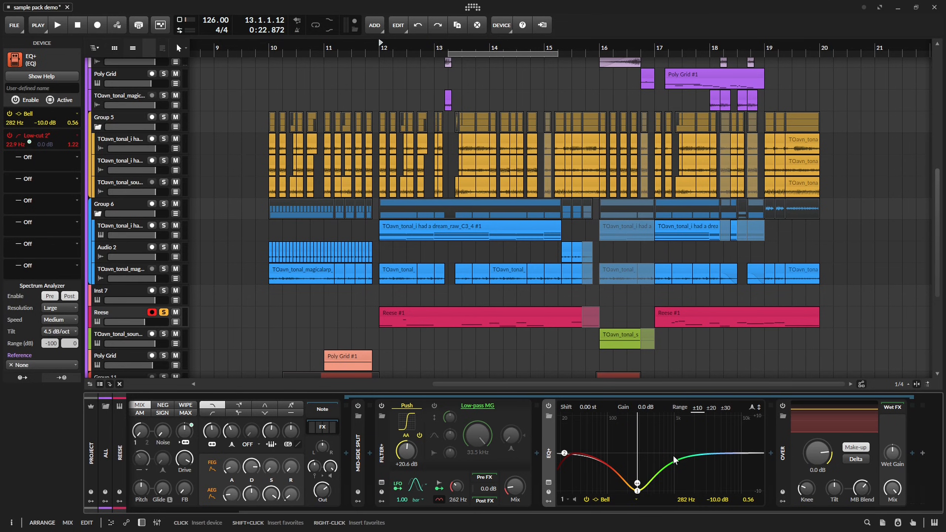
left_click(770, 454)
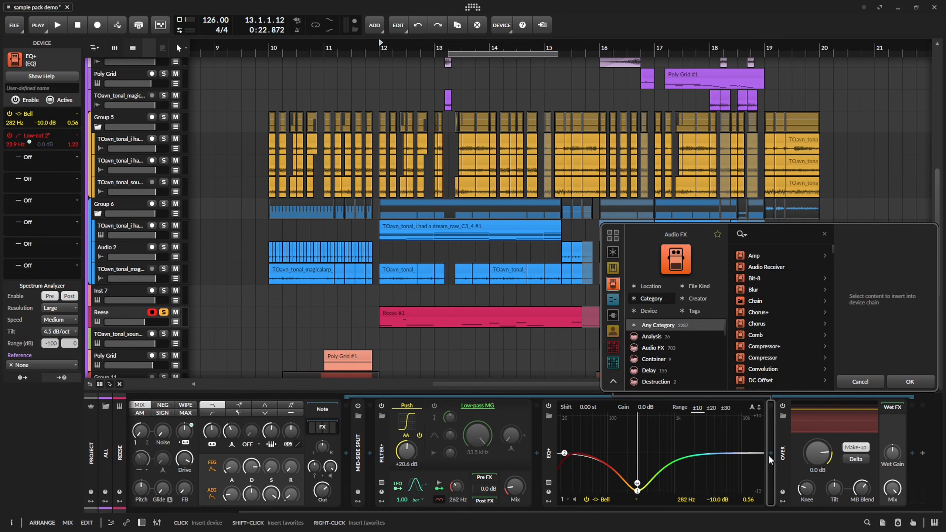
left_click(652, 453)
type("ra")
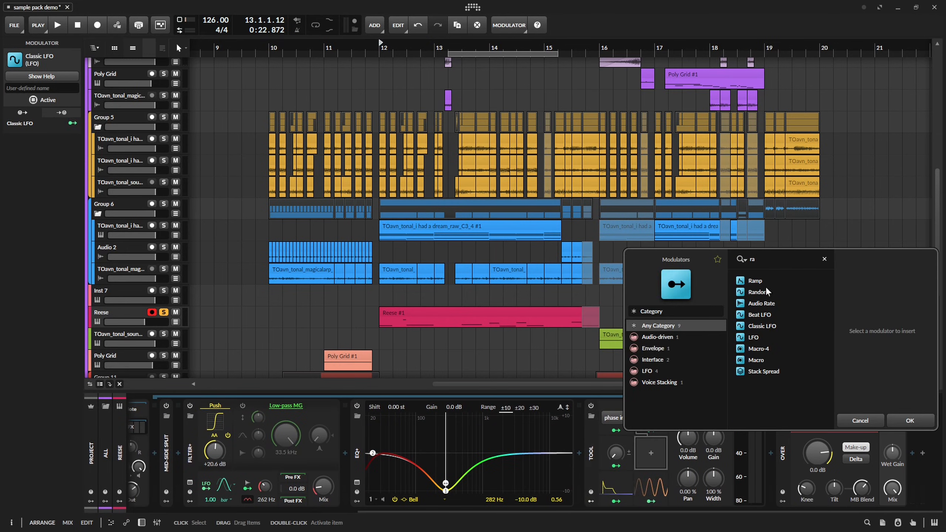
double_click(758, 292)
Set the Random modulator's rate unit to kHz and map it by 1.010 to the Tool's volume, lowered to -Inf dB.
left_click(729, 420)
left_click(737, 239)
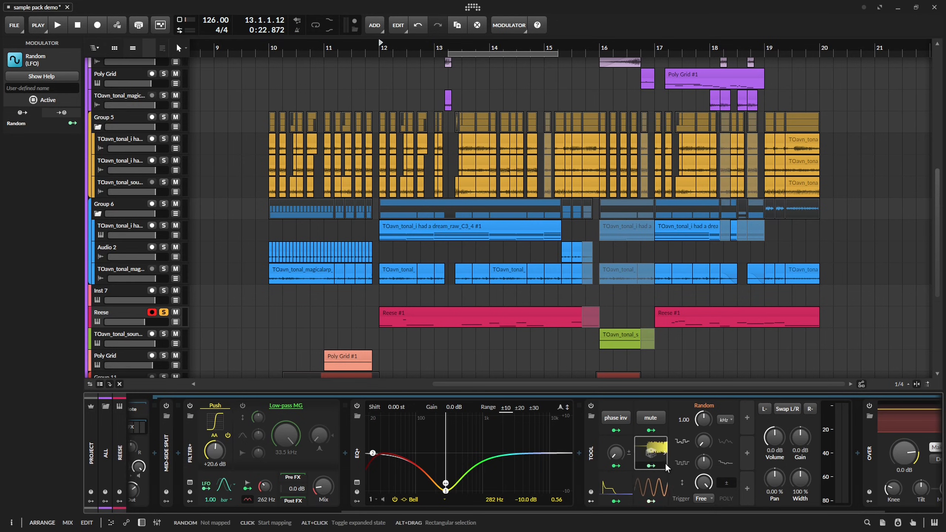
left_click_drag(779, 442, 779, 403)
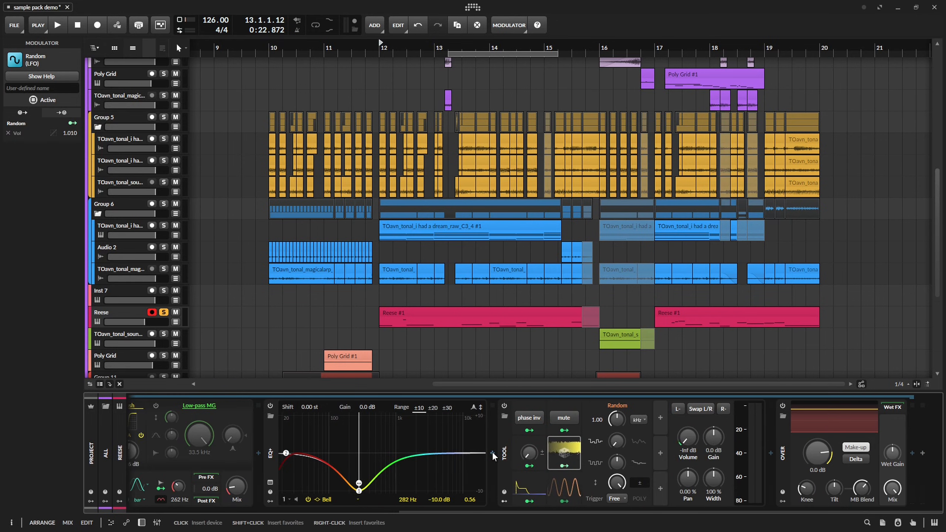
Wrap the Tool in an FX Layer with an empty second layer, and set the Tool layer's volume to -11.7 dB.
key("ctrl+g")
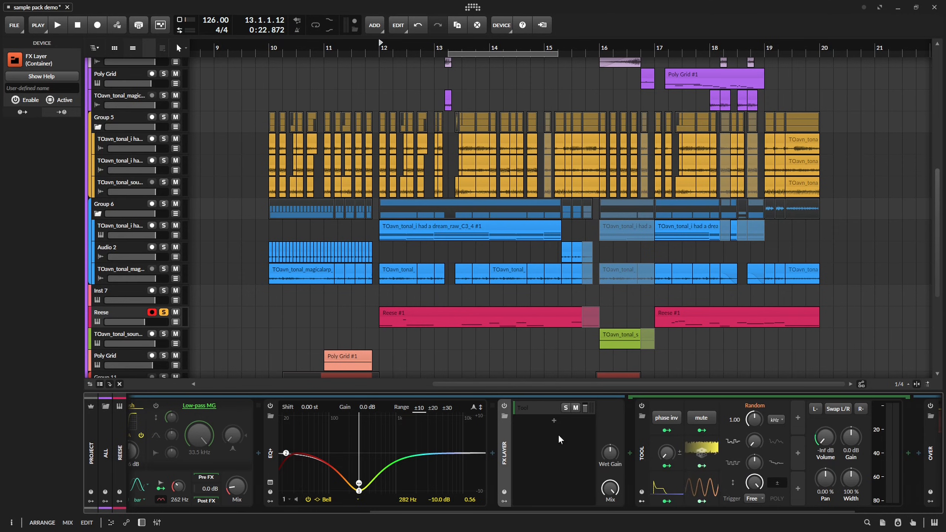
left_click(555, 421)
left_click(908, 382)
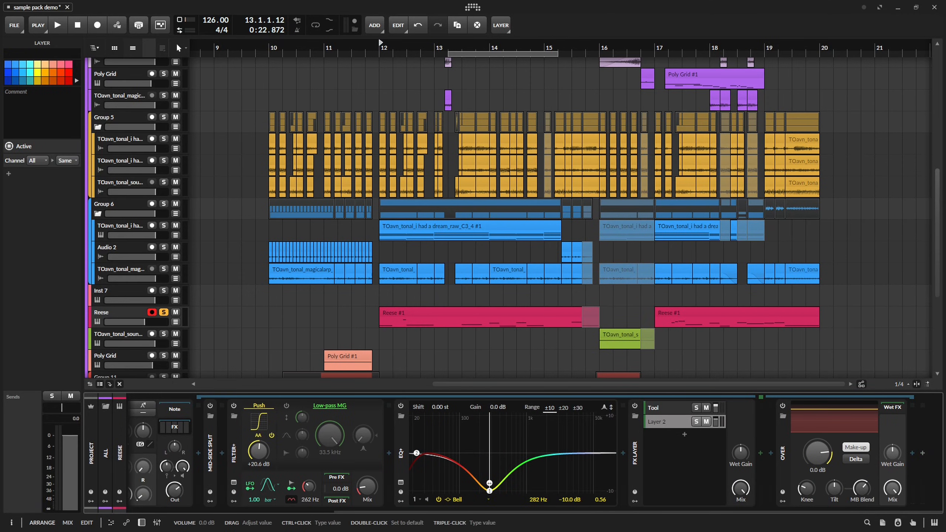
left_click(685, 408)
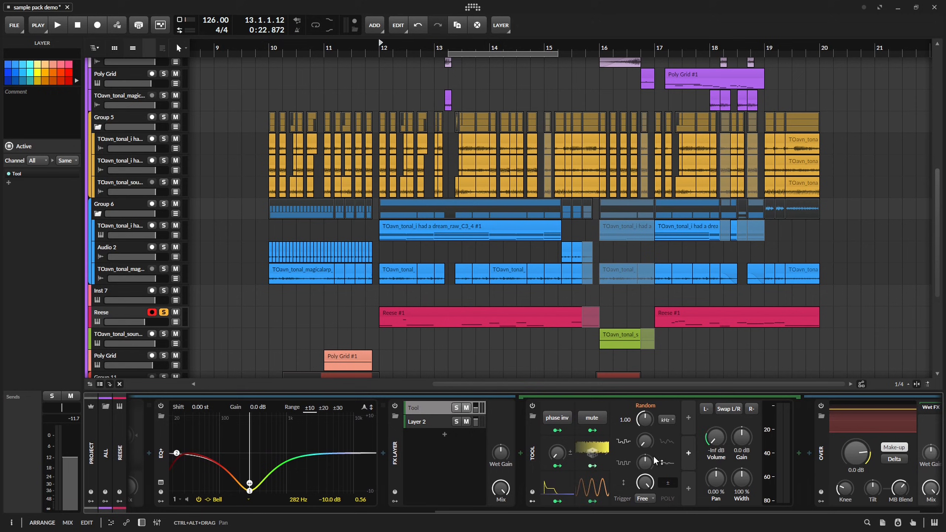
Insert an EQ-2 after the Tool and set its low cut to 321 Hz with a Q of 0.19.
left_click(716, 454)
left_click(758, 455)
double_click(826, 314)
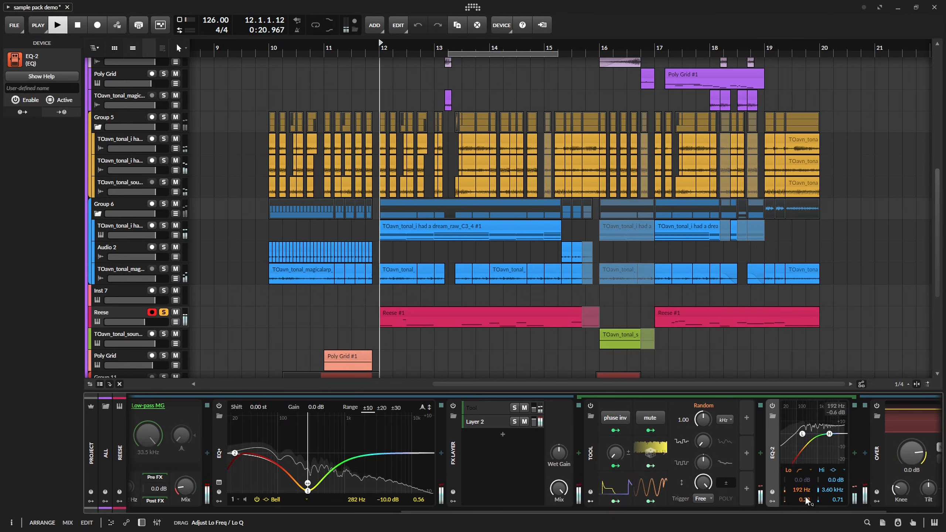
key("space")
left_click_drag(812, 504, 809, 502)
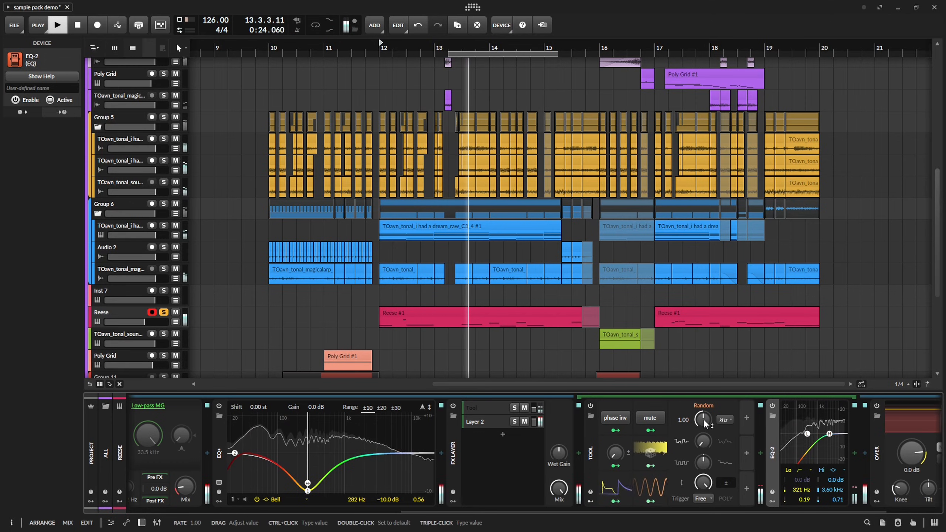
Set the Random modulator's rate to 50.00 kHz, name the Tool layer noise, and save the project while playing the full mix.
left_click_drag(704, 421, 703, 367)
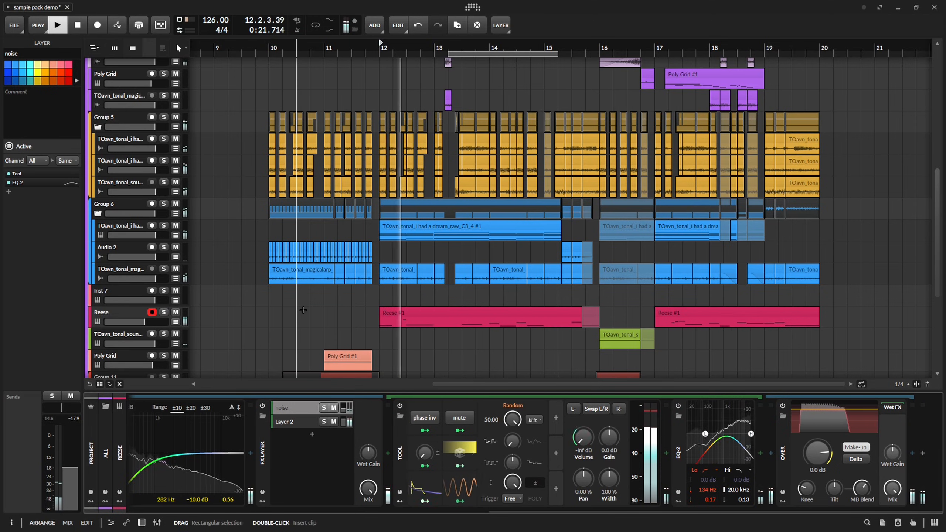
key("ctrl+s")
scroll(399, 334, "left", 3)
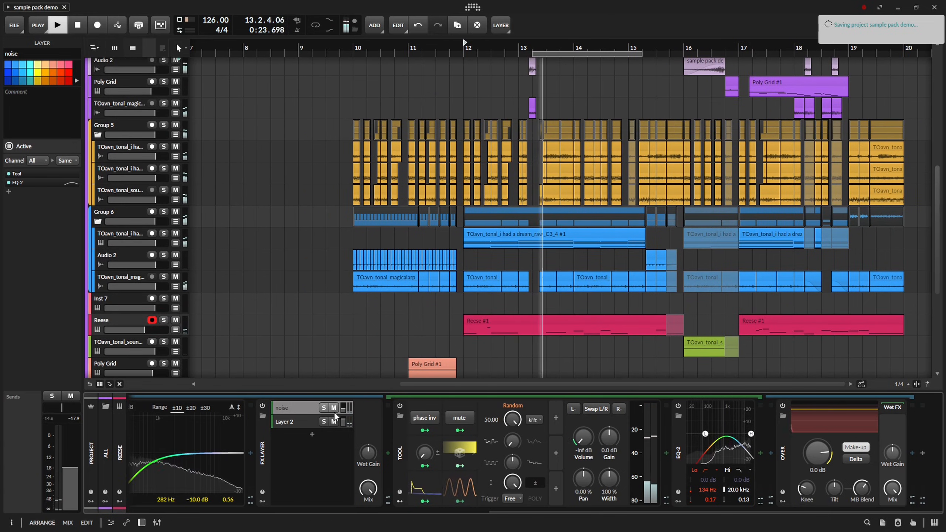
left_click_drag(526, 278, 494, 393)
key("d")
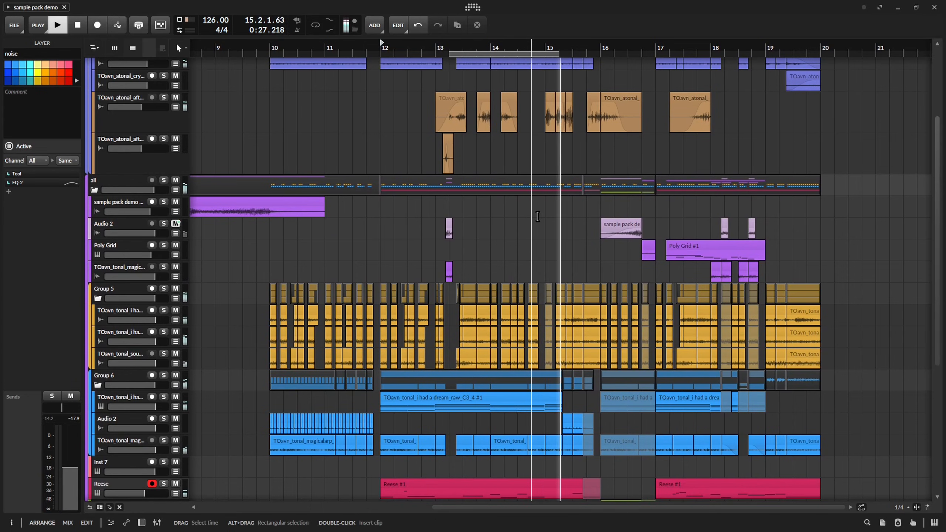
Move the sample pack demo song clip on Audio 2 one sixteenth later to 15.4.4.00, playing back the transition.
left_click(545, 53)
key("space")
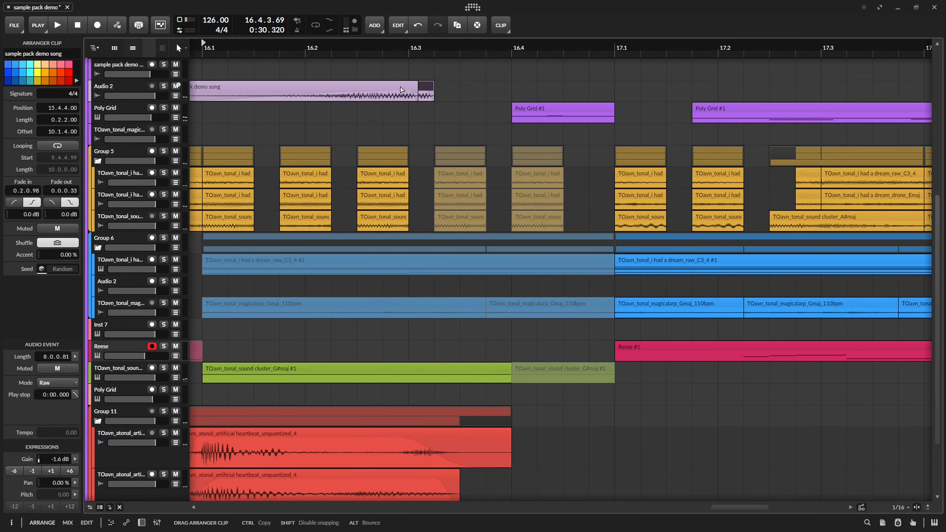
key("space")
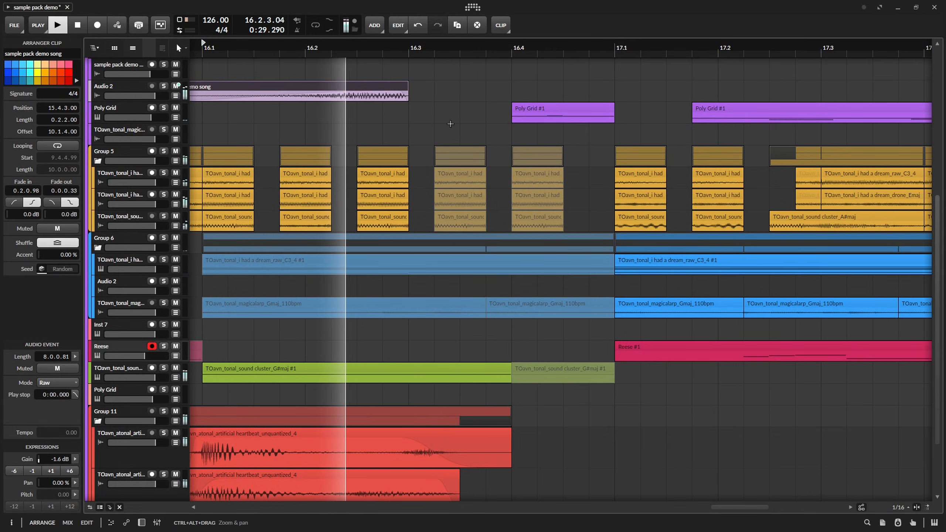
key("space")
left_click_drag(392, 88, 417, 87)
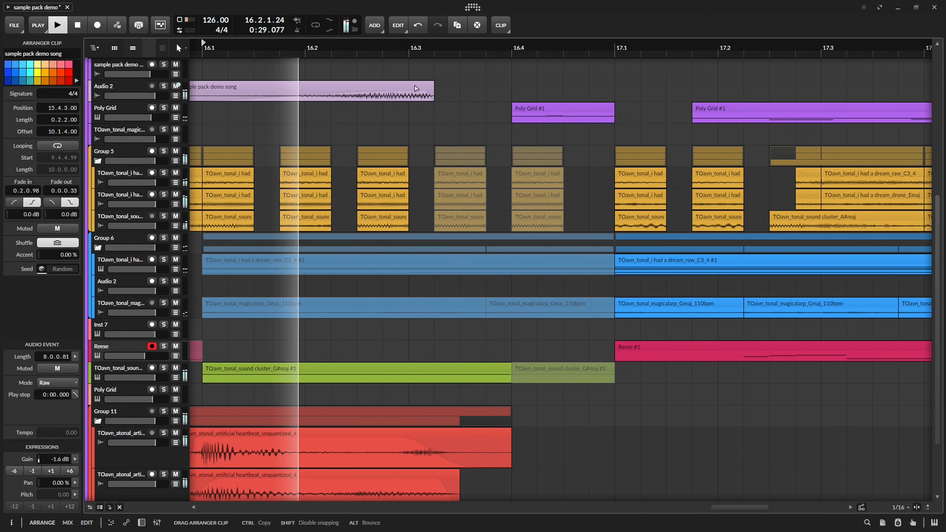
left_click_drag(466, 276, 442, 186)
key("space")
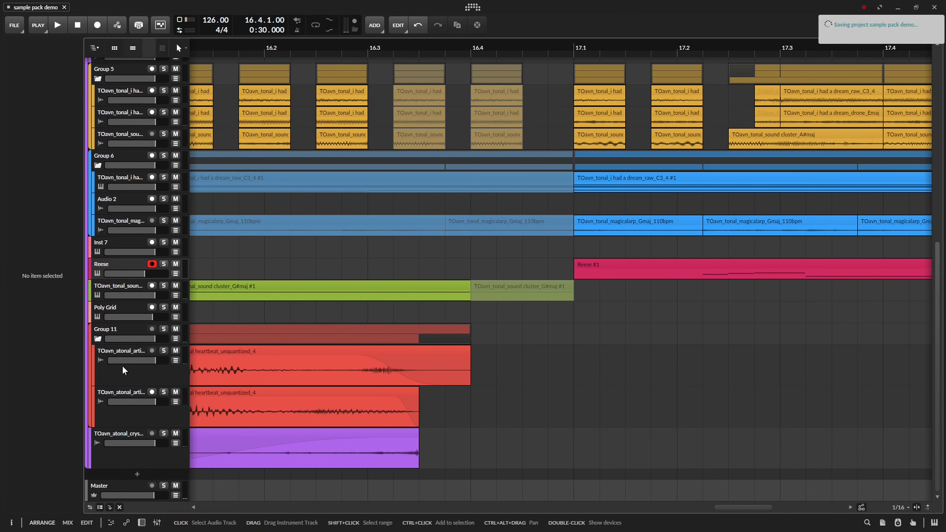
Move the Delay+ Mix automation peak on the green sound cluster track to 16.3.3.00 at 77.0 %, dropping to 0.00 % there.
left_click(124, 369)
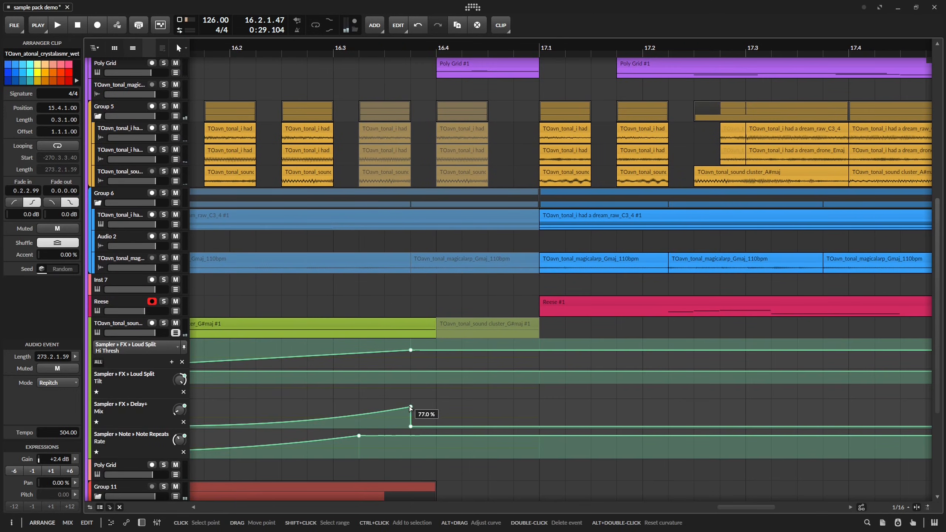
left_click_drag(410, 407, 384, 407)
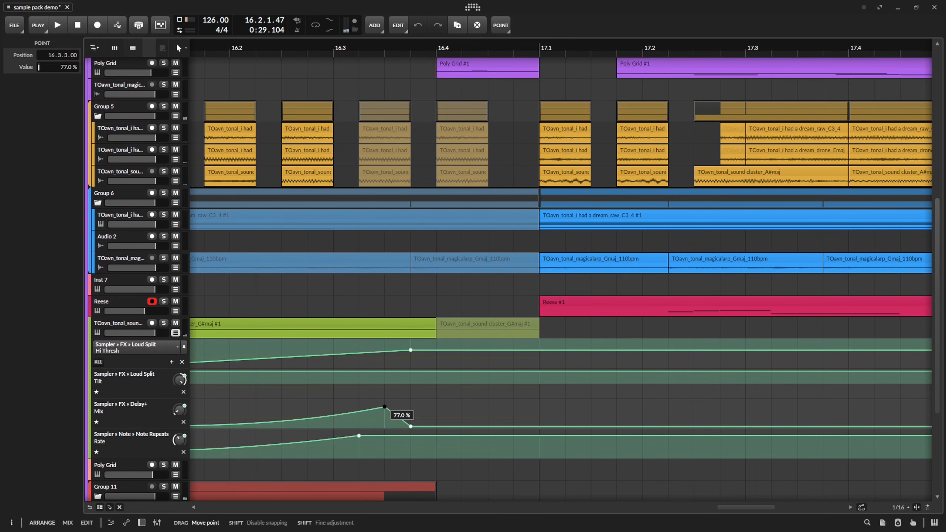
left_click(55, 21)
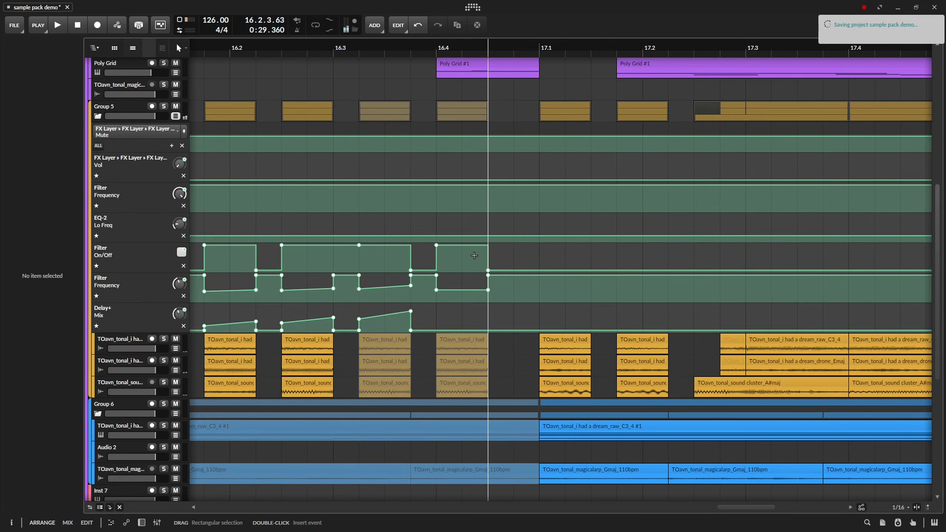
Delete Group 5's Filter On/Off automation points between 16.3.4 and 16.4.1 to keep the filter on, and play the section.
double_click(435, 245)
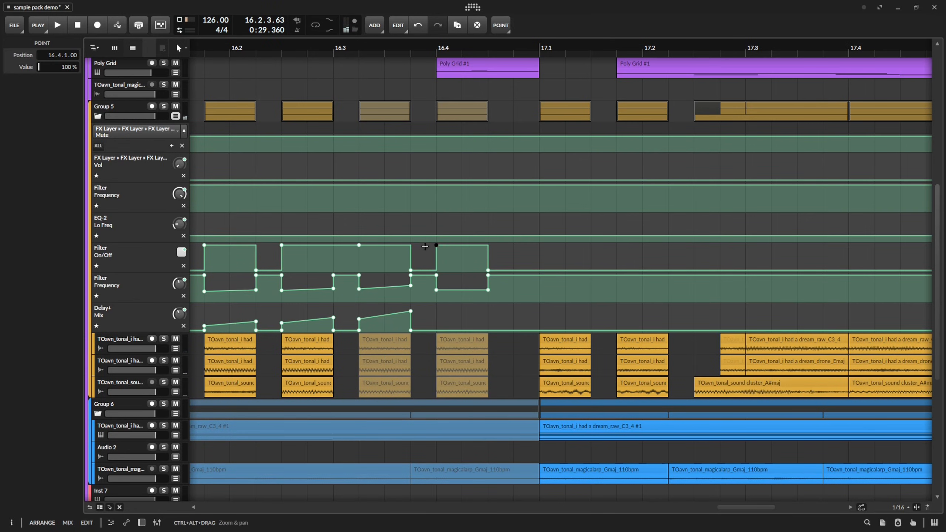
double_click(411, 271)
key("space")
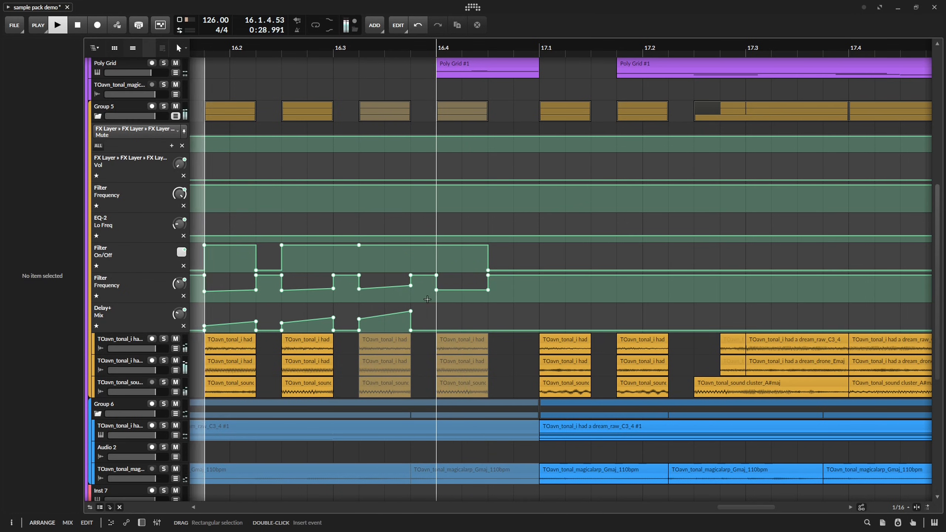
key("space")
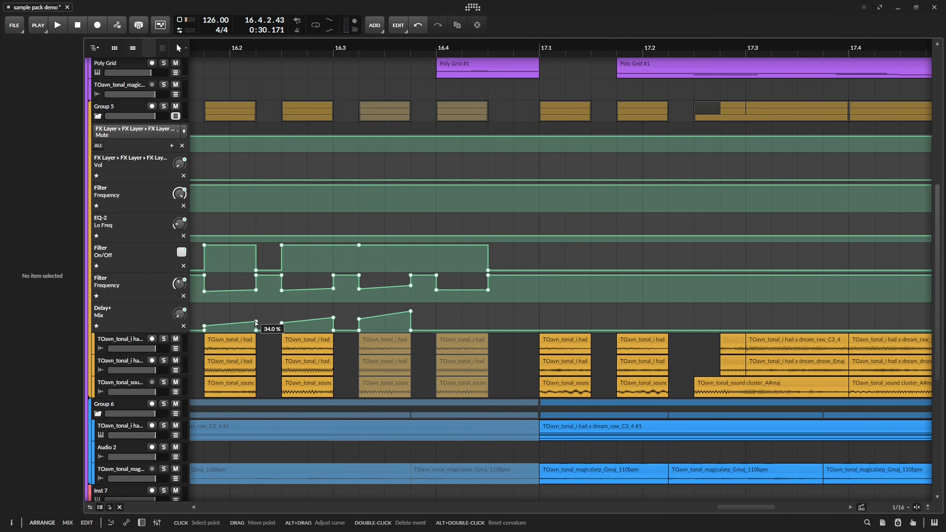
Reshape Group 5's Delay+ Mix automation into one ramp dropping to 0.00 % at 16.3.1.00, and delete the Filter Frequency points there.
left_click_drag(256, 322, 322, 334)
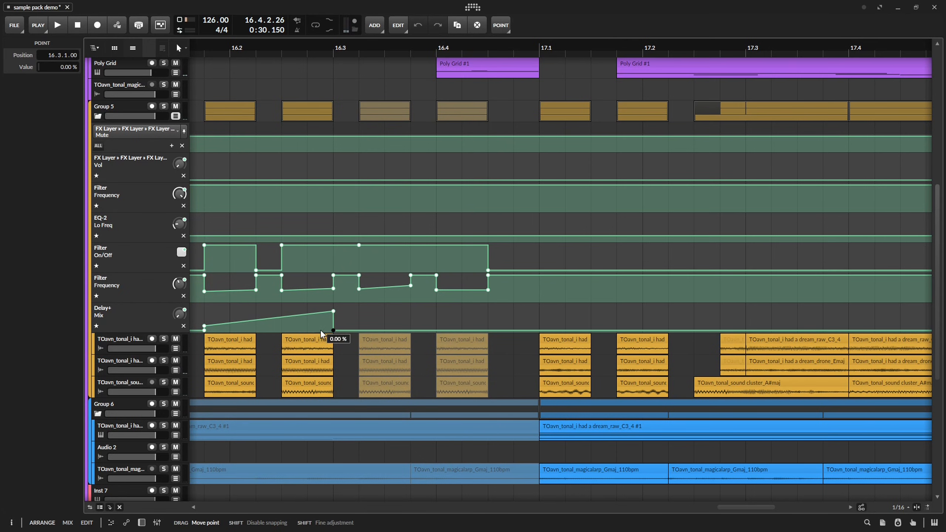
key("space")
double_click(333, 276)
key("space")
double_click(334, 288)
key("space")
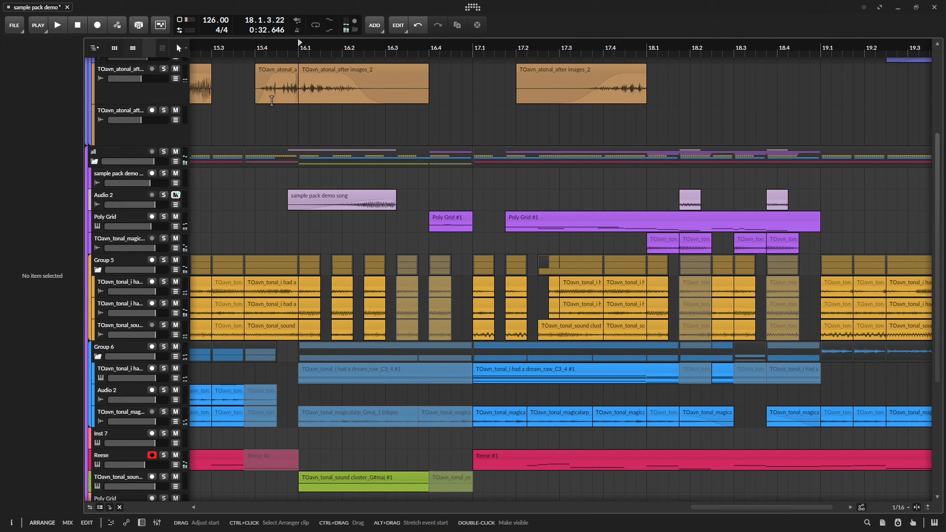
Save the project, and set Audio 2's Mute automation to On at 16.3.2.00 and Off at 17.1.1.00.
left_click_drag(272, 101, 401, 160)
key("ctrl+s")
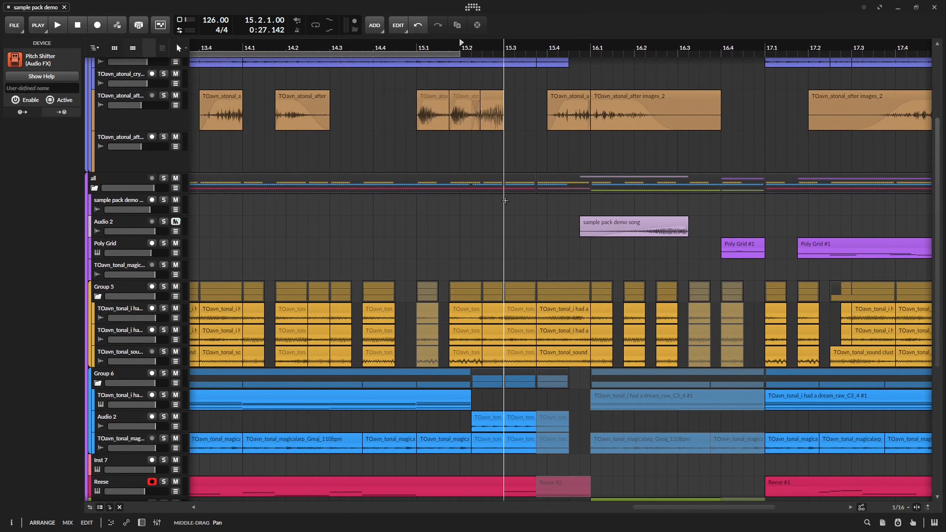
scroll(505, 179, "down", 8)
scroll(446, 177, "up", 5)
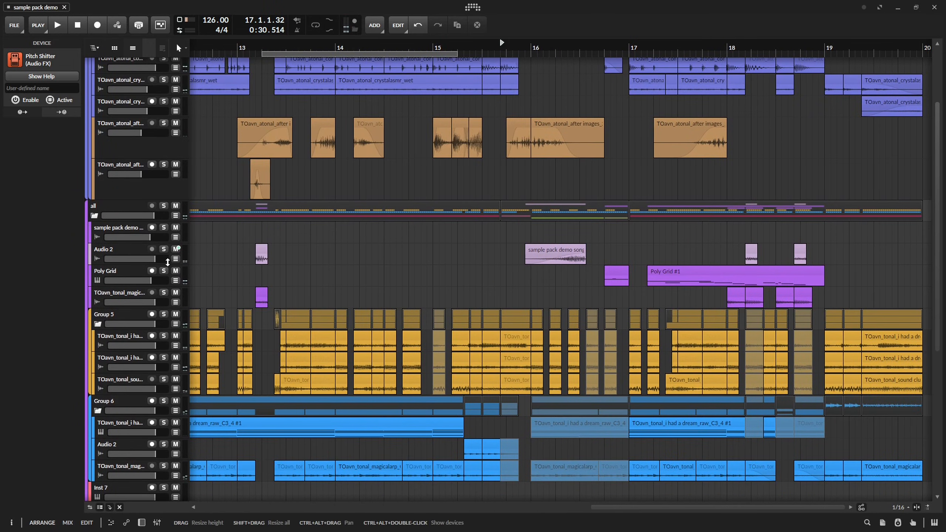
left_click(176, 259)
scroll(305, 250, "down", 10)
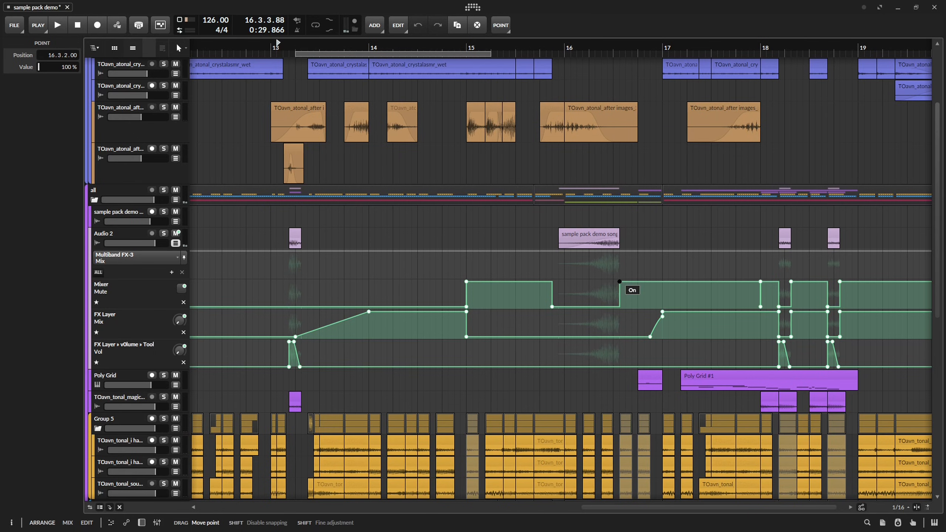
left_click_drag(751, 280, 663, 307)
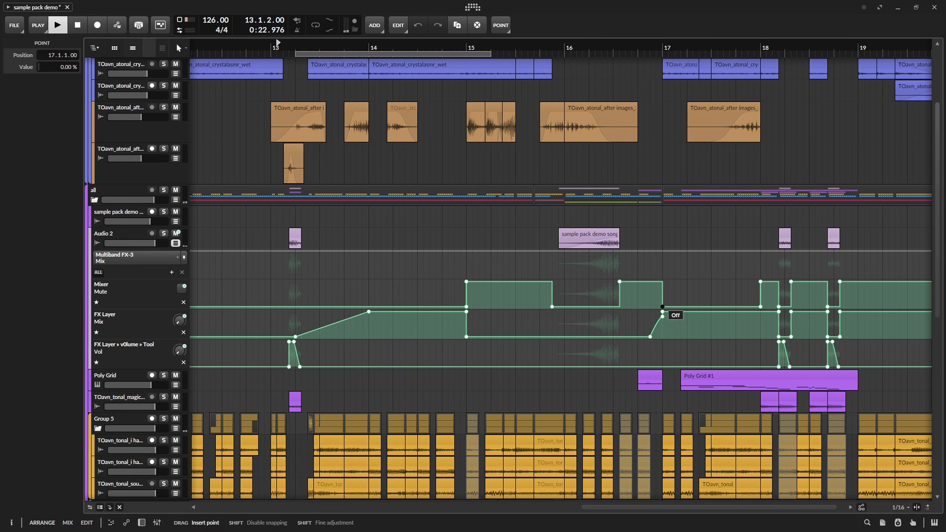
scroll(693, 316, "up", 2)
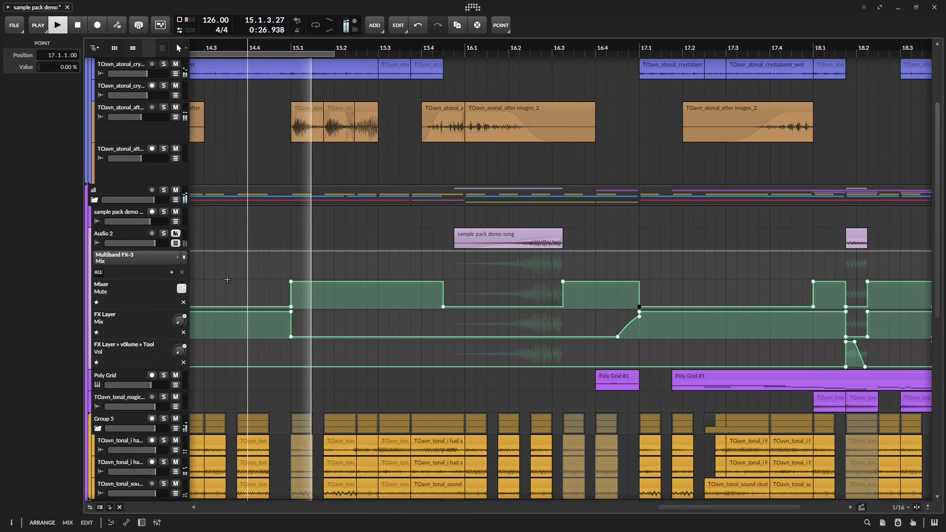
left_click(175, 243)
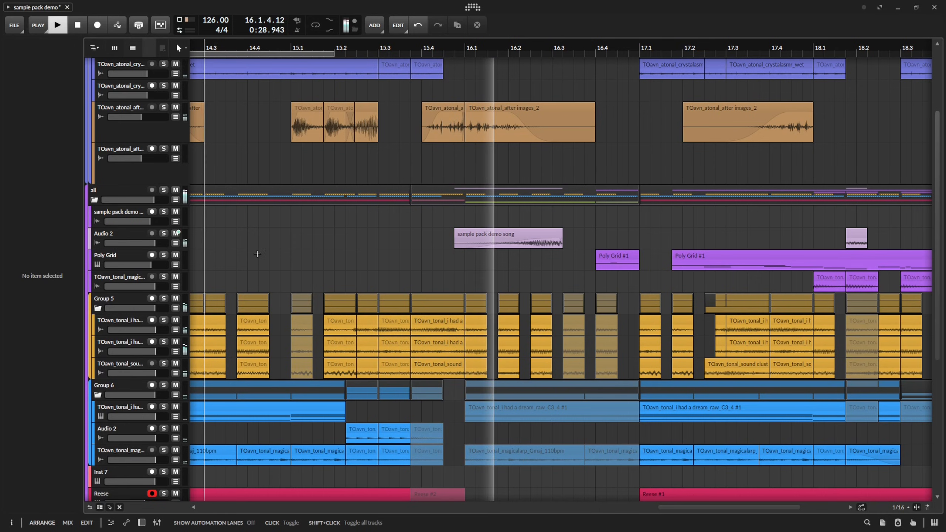
left_click(540, 47)
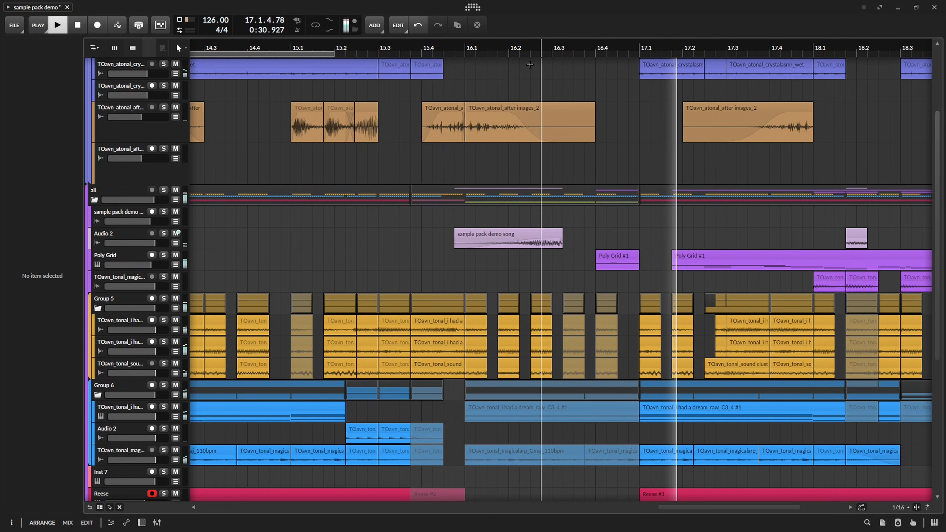
key("space")
Extend the start of the strange precs clip before bar 17 back to 16.3.1.00, and split it at 16.4.1.
scroll(579, 149, "up", 5)
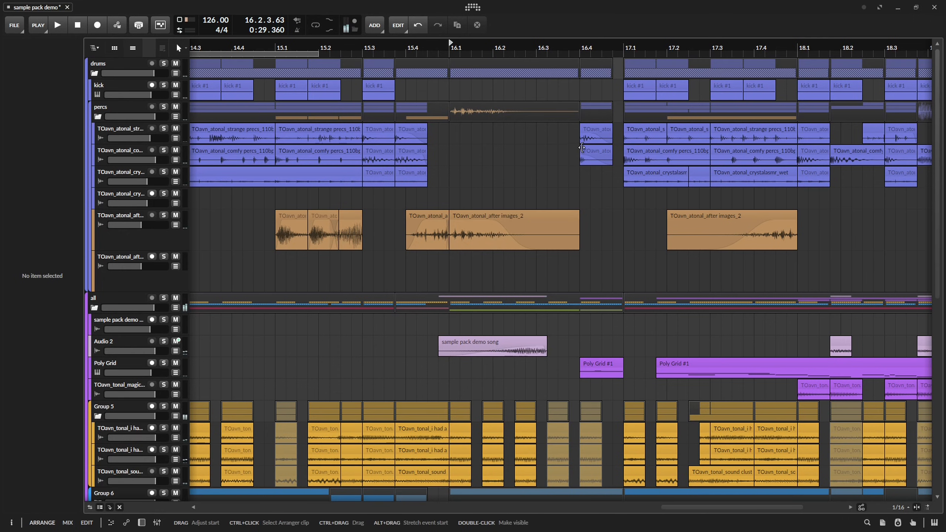
left_click_drag(582, 126, 555, 129)
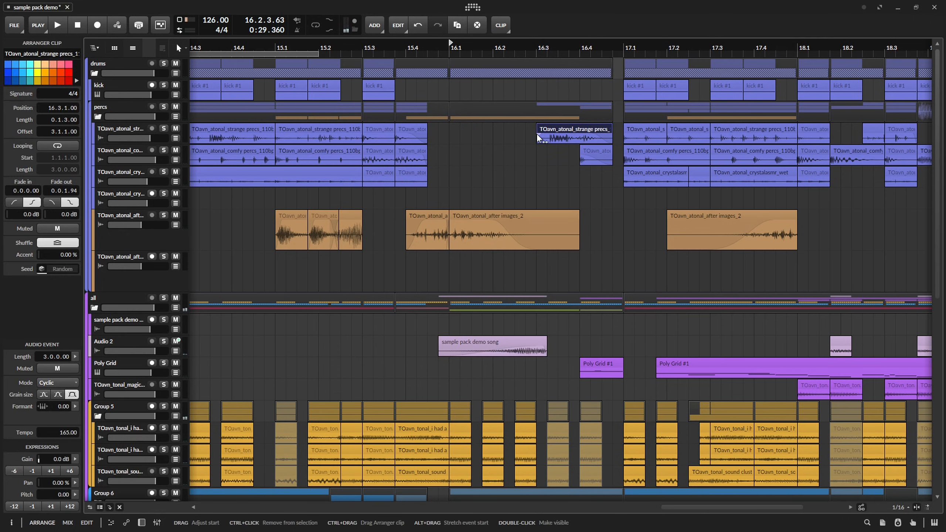
key("space")
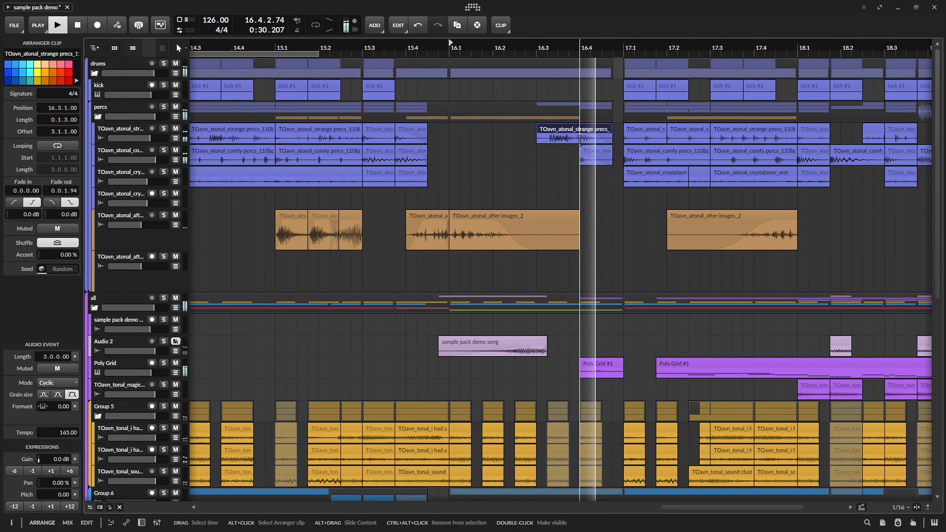
left_click(580, 141)
key("ctrl+e")
key("space")
left_click(562, 131)
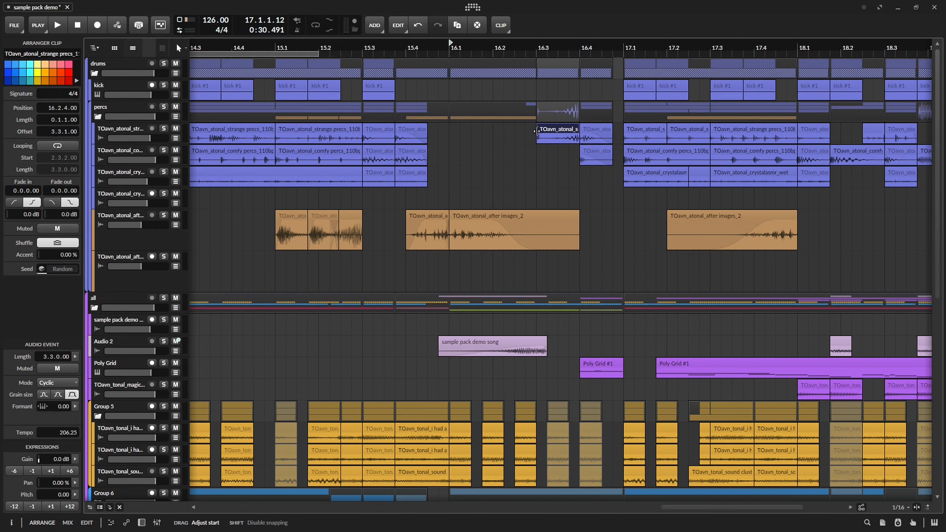
Trim the front strange precs piece to start at 16.3.1.00, with a 0.0.2.09 fade-in, 0.0.0.87 fade-out and +13.0 dB gain.
left_click_drag(537, 131, 573, 136)
key("space")
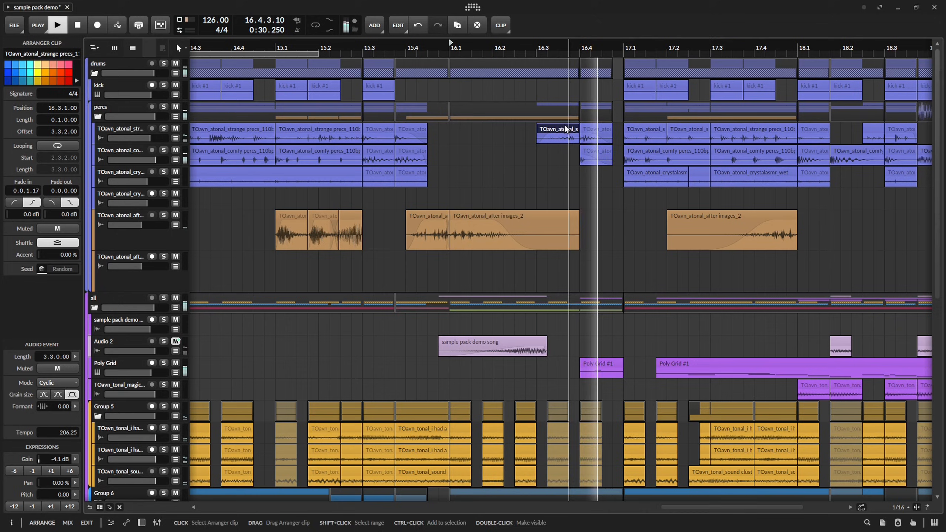
key("space")
left_click_drag(540, 66, 553, 124)
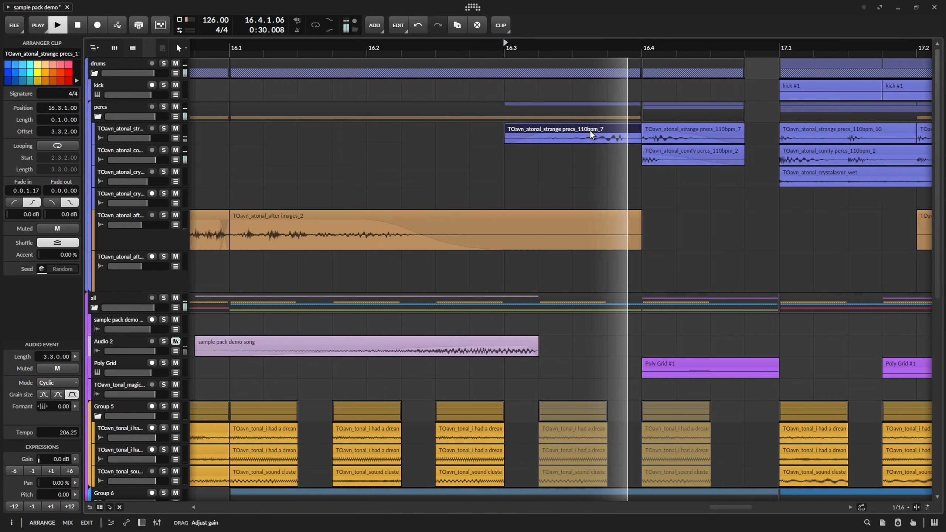
key("space")
key("space")
key("space")
left_click_drag(625, 140, 611, 139)
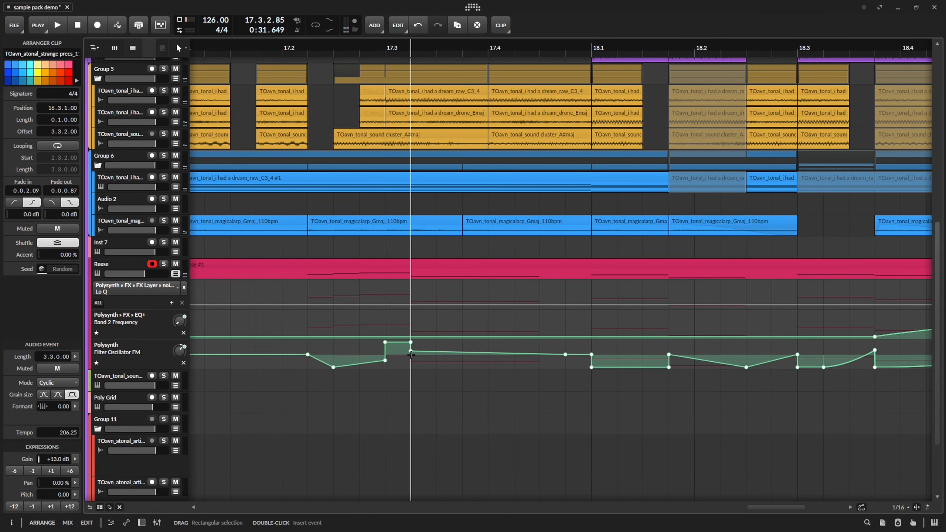
In Reese's Filter Oscillator FM automation, delete the +12.34 st point and add a +32.50 st point at 17.3.2.70.
key("space")
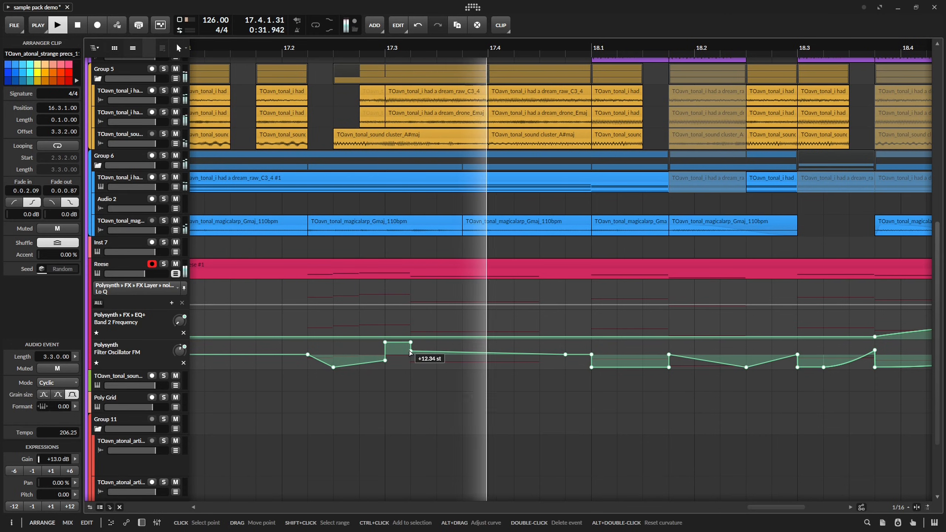
key("space")
key("space")
double_click(429, 346)
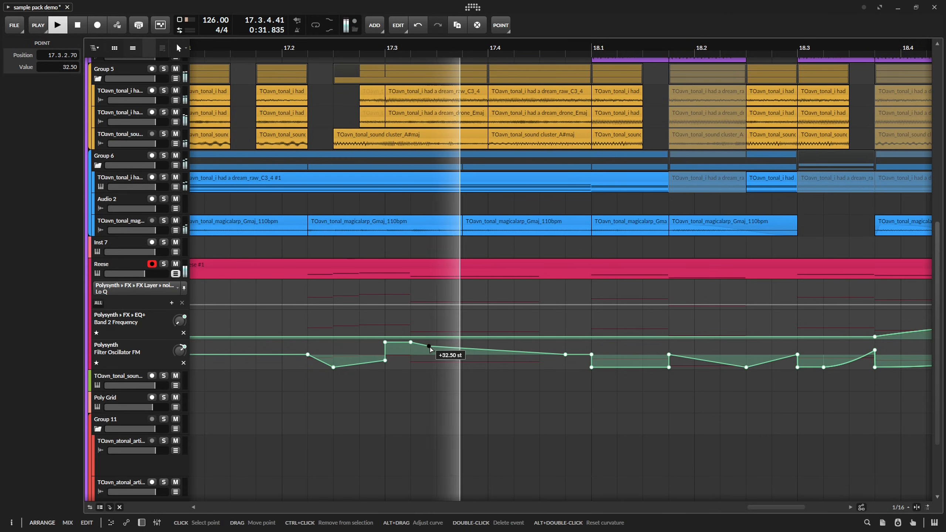
Try the blue magicalarp clip at 19.1.2.00 with a length of 0.0.2.00, and delete the clip.
left_click(459, 419)
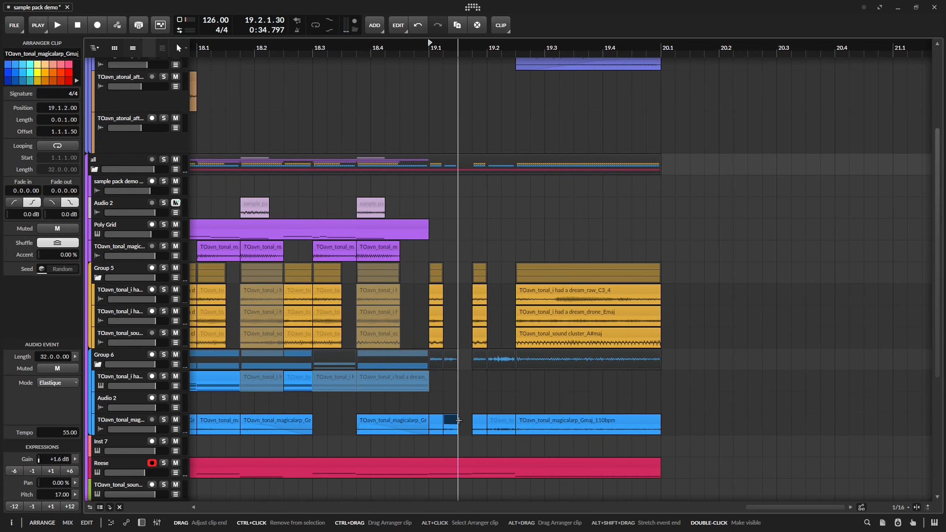
key("space")
key("space")
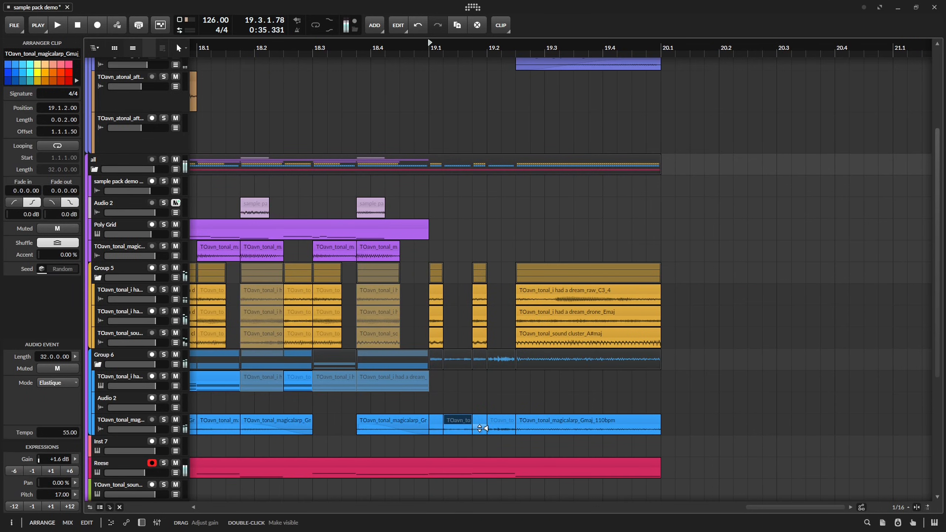
key("space")
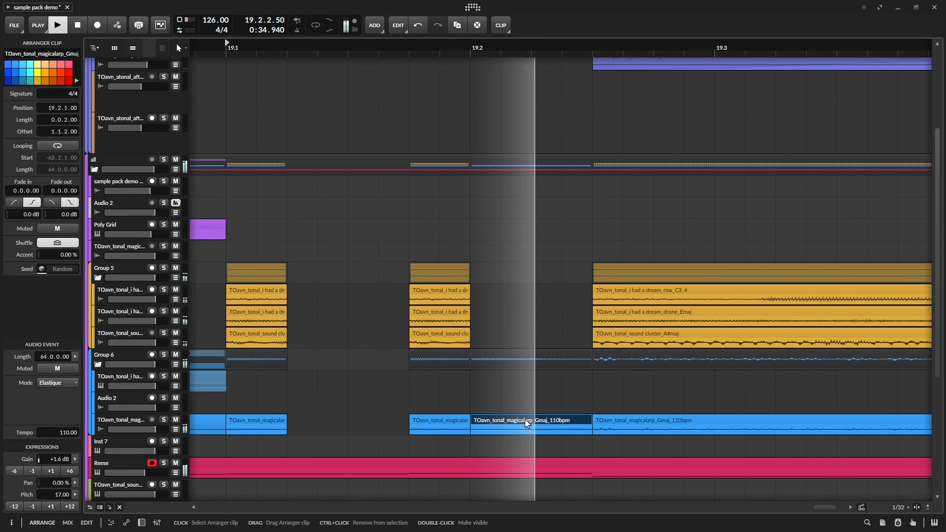
Play back the blue magicalarp clip at 19.2.1.00 and save the project.
left_click(568, 387)
key("space")
scroll(584, 385, "down", 10)
left_click_drag(585, 384, 530, 383)
key("ctrl+s")
scroll(494, 372, "up", 5)
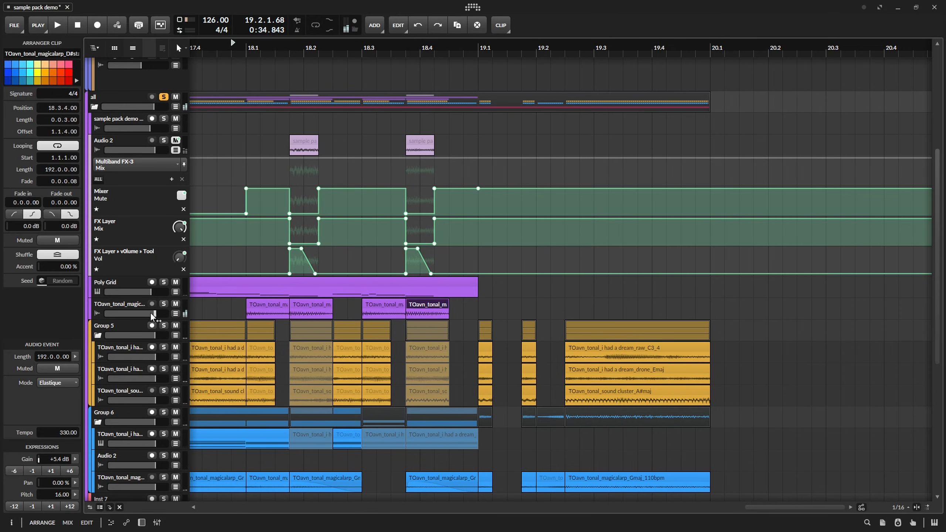
Add Mute automation to the purple magicalarp track, switching from Off to On at 19.1.1.00.
left_click(131, 307)
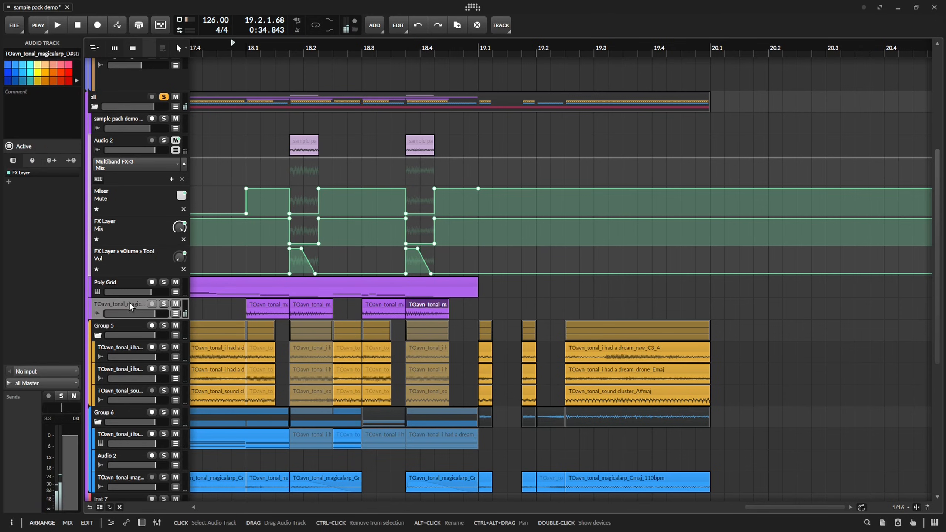
left_click(177, 308)
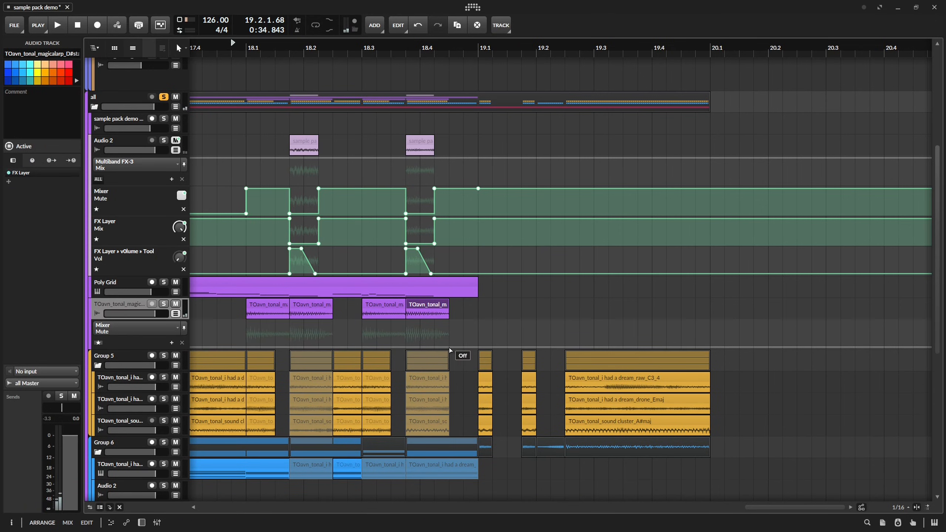
key("space")
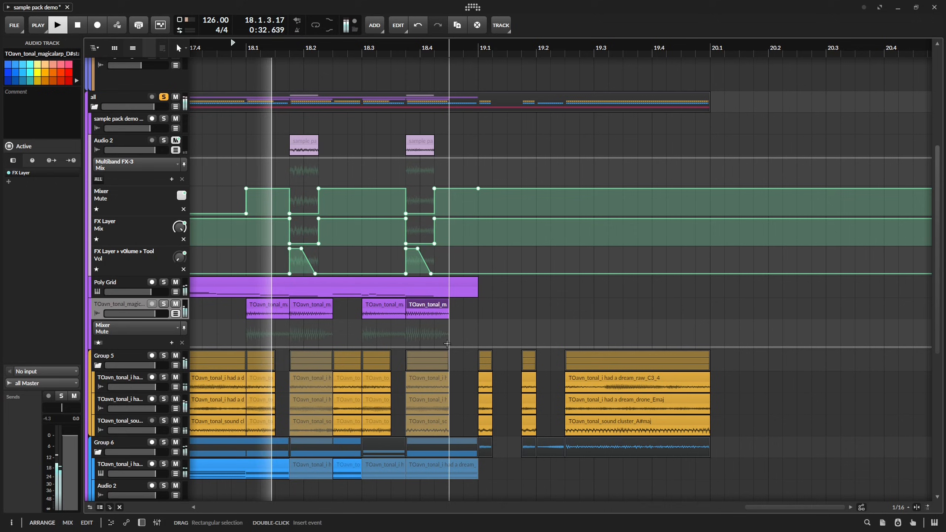
key("space")
double_click(479, 348)
key("space")
double_click(479, 327)
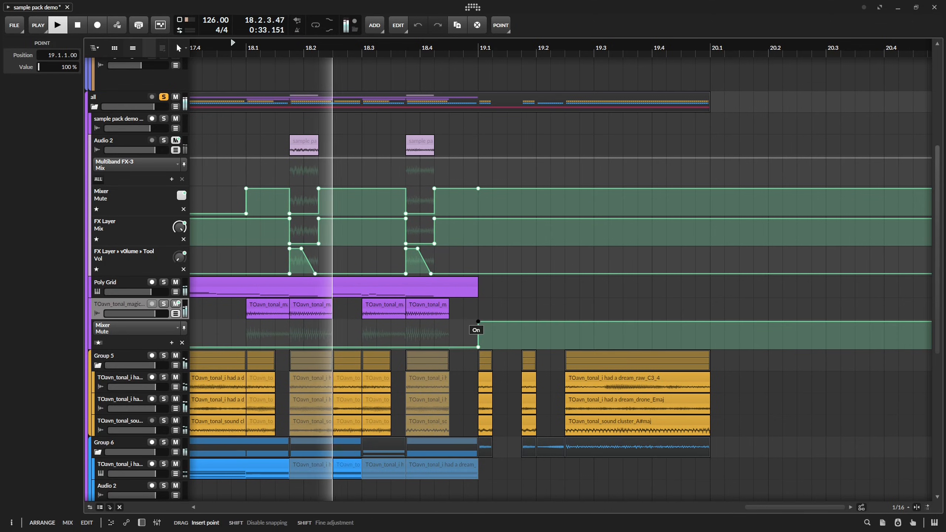
Try switching the purple magicalarp track's Mute automation to On at 19.1.2.00 and play the section back.
double_click(491, 327)
key("space")
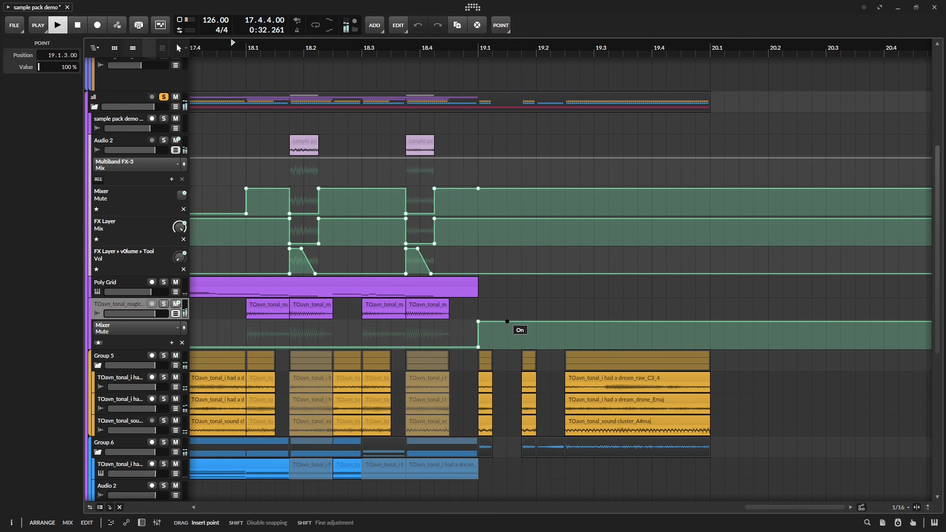
key("space")
key("space")
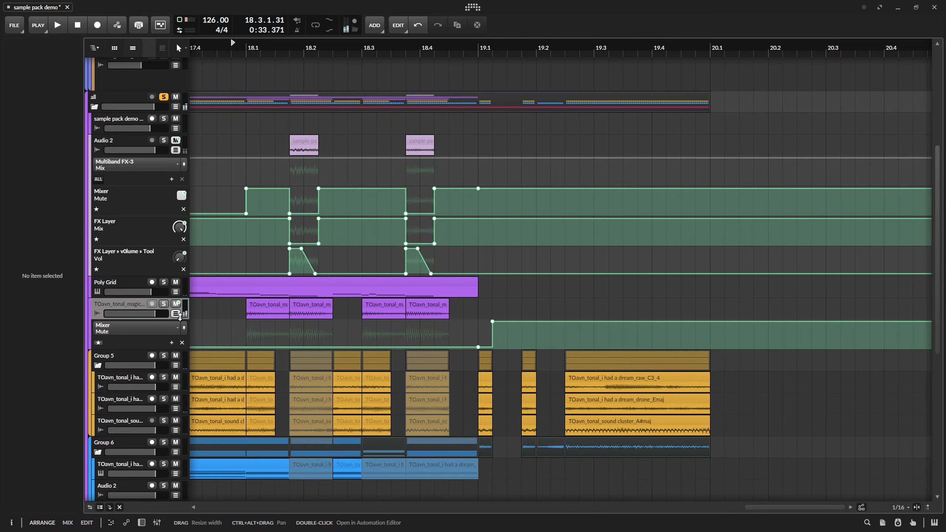
Replace the magicalarp track's Mute automation with Tool Vol automation dropping at 19.1.2.00 and 19.2.1.00 and ramping up to 19.1.4.00 and 19.2.3.00.
left_click(182, 342)
key("d")
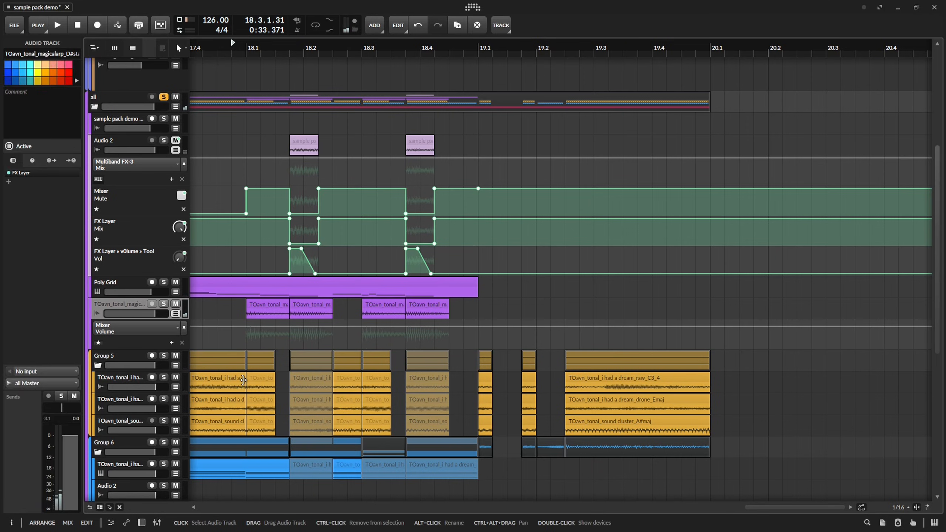
left_click(518, 454)
key("space")
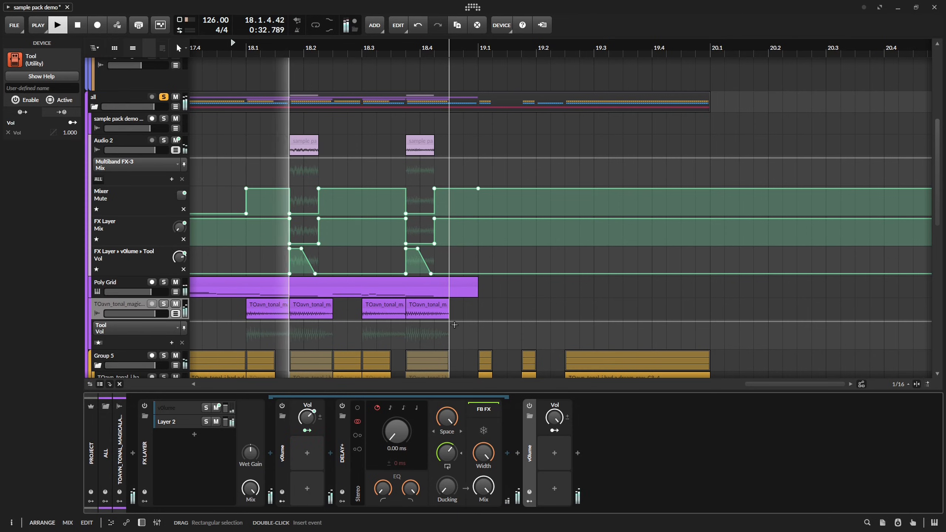
mouse_move(472, 329)
left_mouse_down()
mouse_move(421, 319)
mouse_move(442, 310)
mouse_move(442, 338)
mouse_move(471, 312)
left_mouse_up()
key("space")
left_click(428, 312)
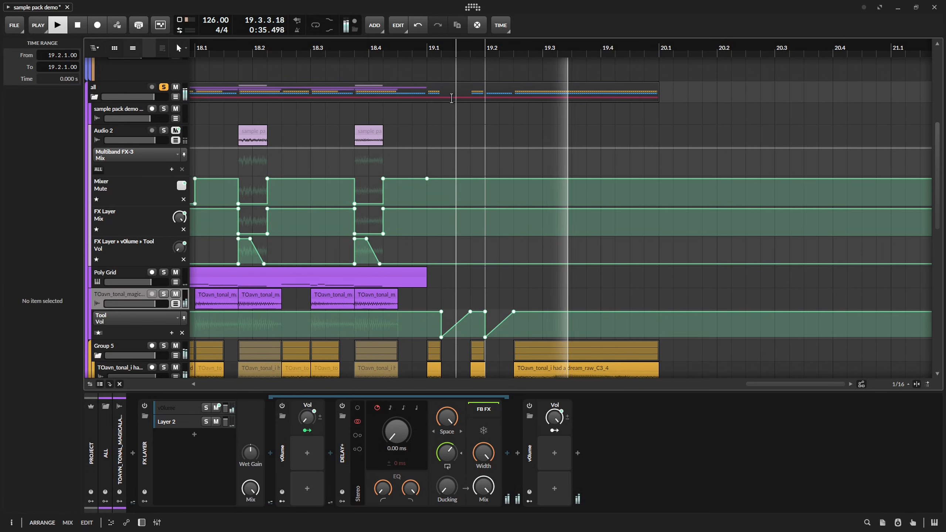
key("space")
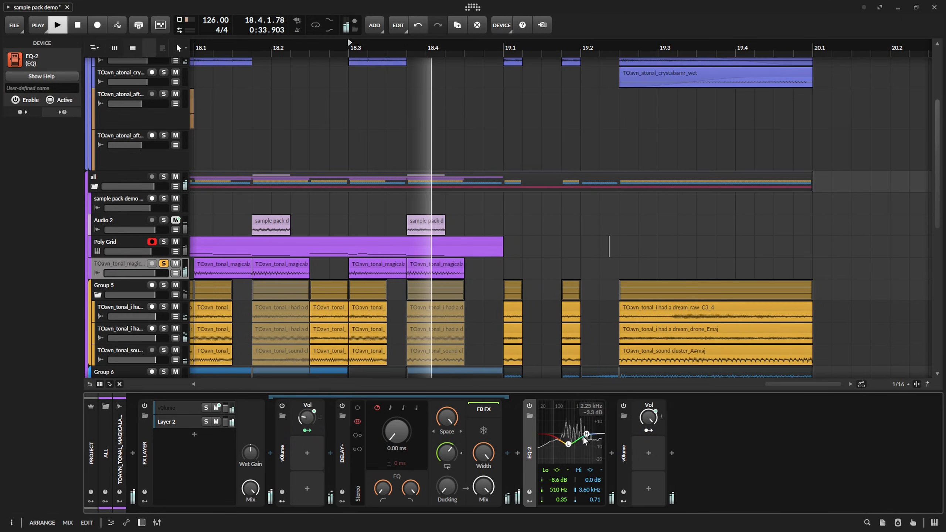
Try EQ-2's low band at 394 Hz and -7.4 dB while playing back the soloed magicalarp track.
left_click_drag(569, 444, 567, 443)
key("space")
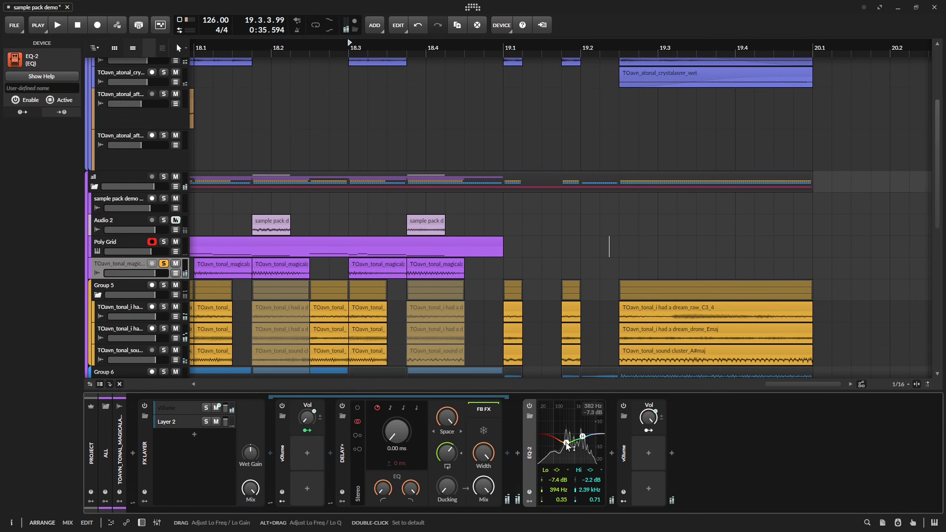
key("space")
Change EQ-2's low band to a 4-pole high-pass at 261 Hz with a Q of 0.18.
key("space")
right_click(566, 443)
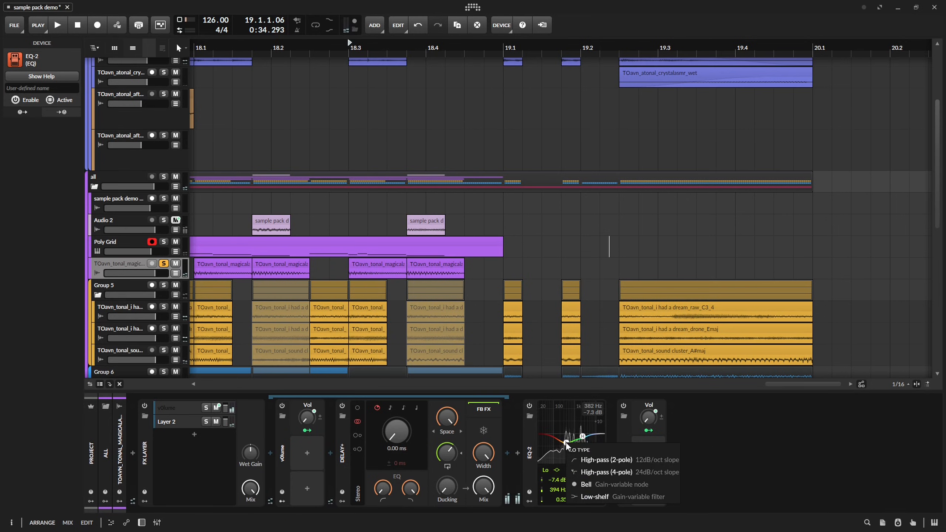
left_click(592, 473)
key("space")
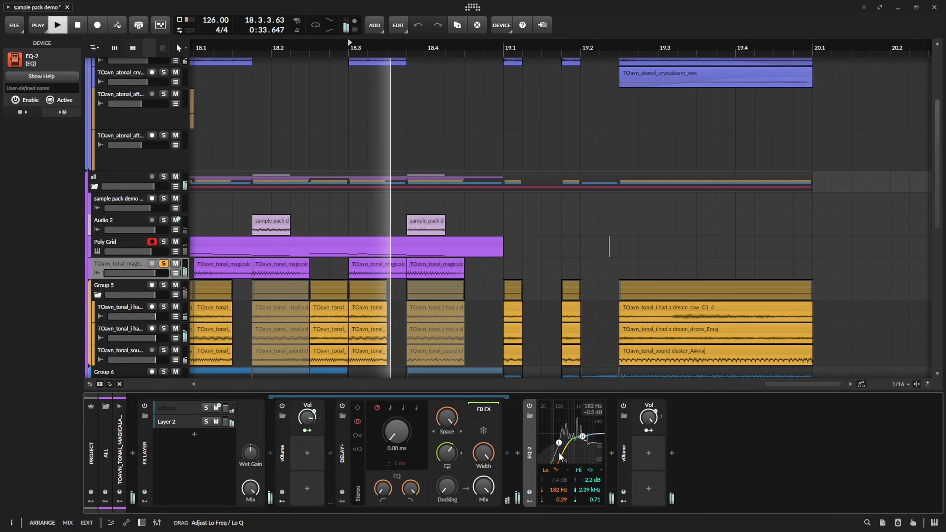
key("space")
left_click_drag(564, 468, 562, 477)
Set EQ-2's high band to -6.7 dB at 2.04 kHz and the last Tool device's gain to +2.2 dB.
key("space")
key("space")
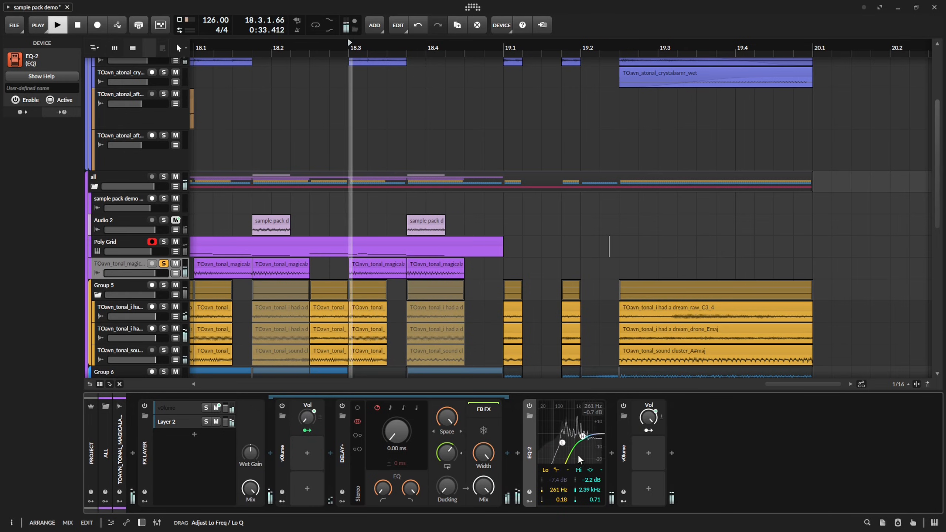
left_click_drag(583, 440, 581, 444)
key("space")
left_click(661, 444)
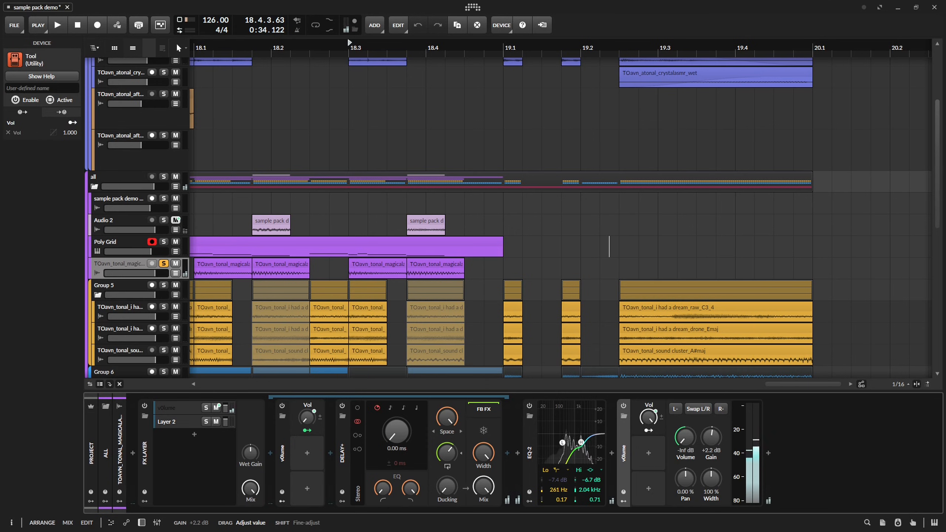
key("d")
Play back the arrangement and add a new instrument track directly below the purple magicalarp track.
scroll(387, 217, "down", 10)
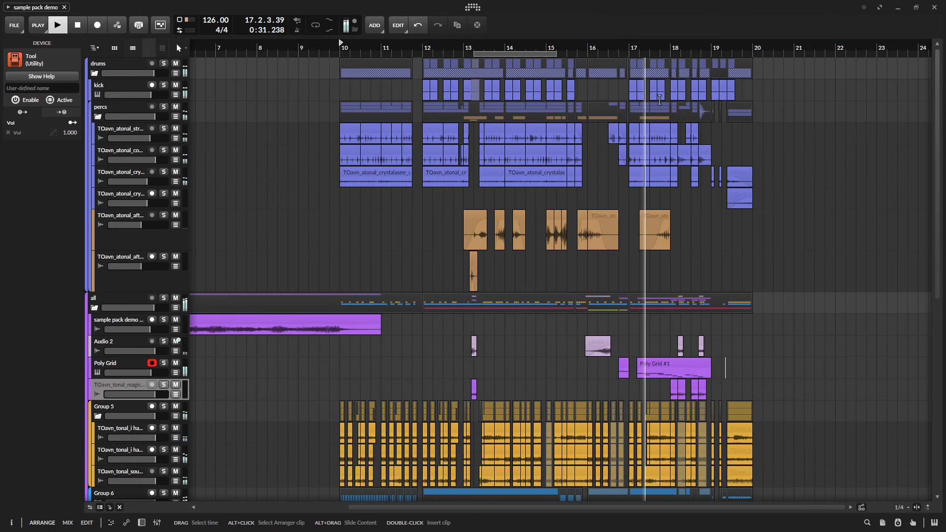
key("space")
scroll(631, 199, "up", 8)
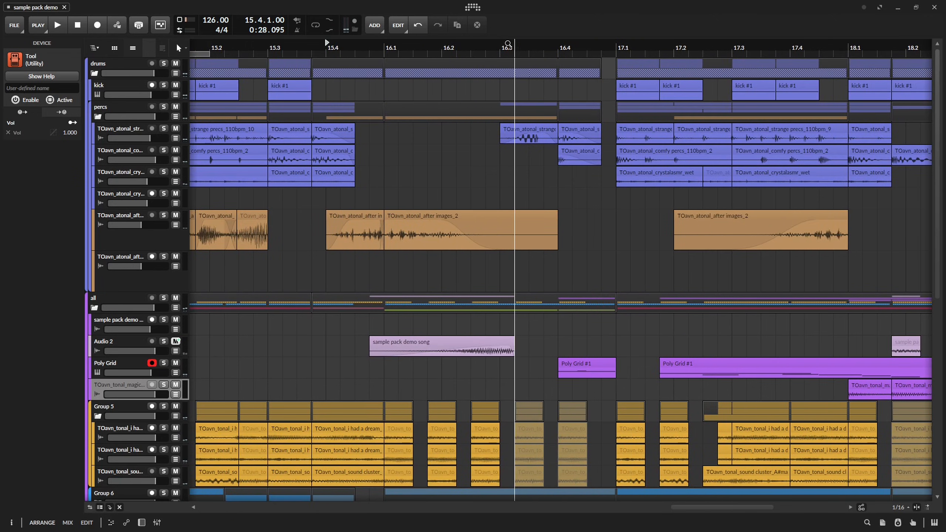
scroll(556, 233, "down", 2)
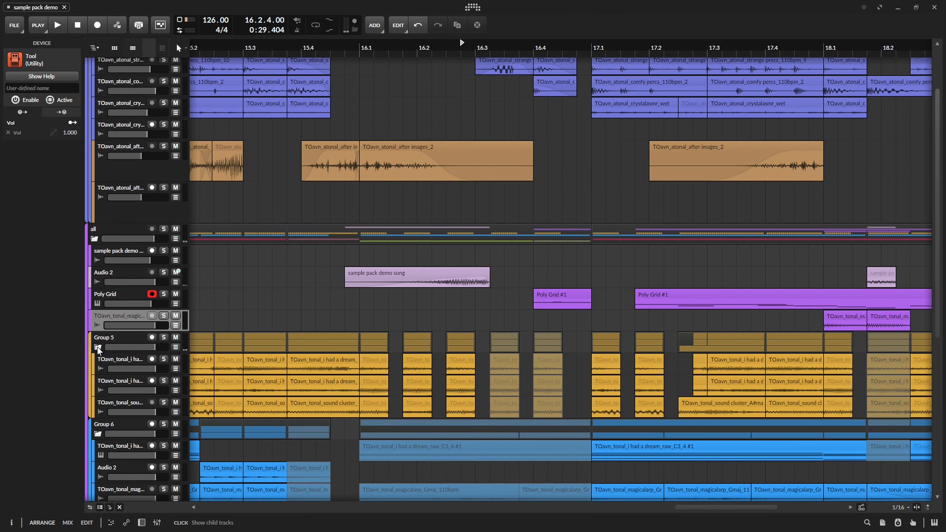
key("ctrl+t")
right_click(111, 342)
left_click(258, 298)
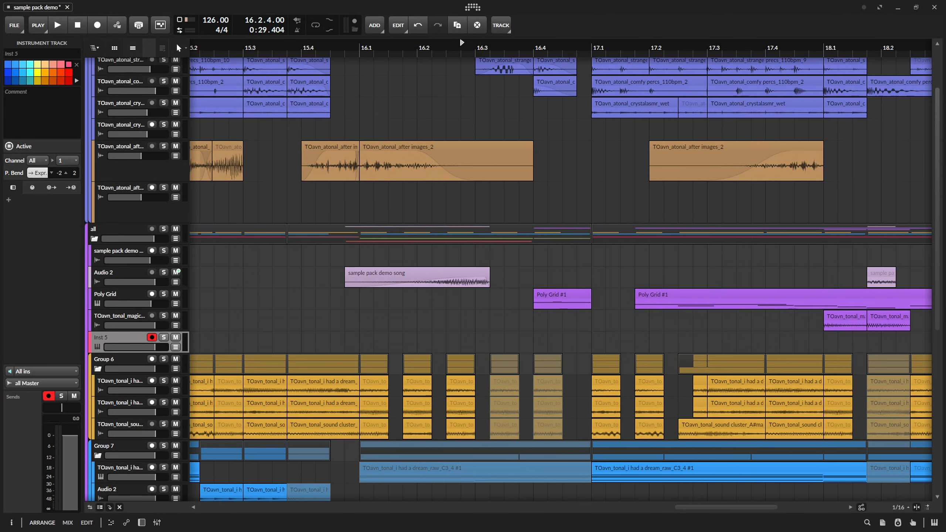
Place the TOavn_tonal_sound cluster_Cmaj sample on the new track at 15.4.2.00 and increase the track's height.
left_click_drag(736, 293, 383, 343)
left_click(163, 254)
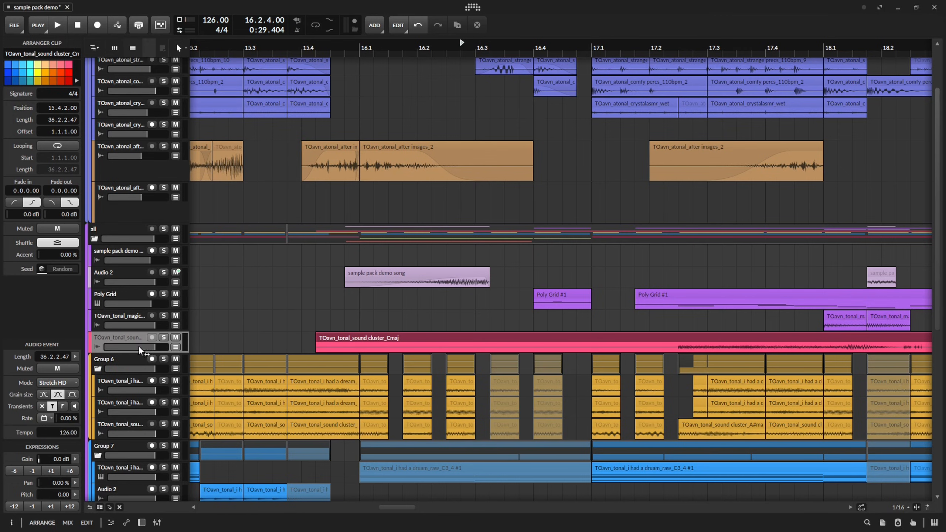
left_click_drag(117, 355, 117, 374)
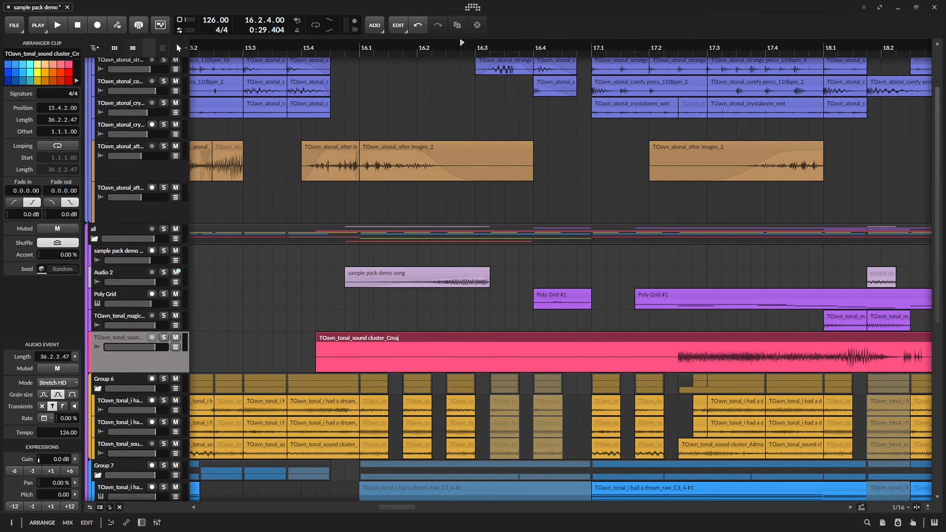
Trim the pink sound cluster clip to 16.3.2.00 with a length of 0.0.3.00 and an offset of 1.4.1.00, and play it back.
scroll(716, 303, "right", 5)
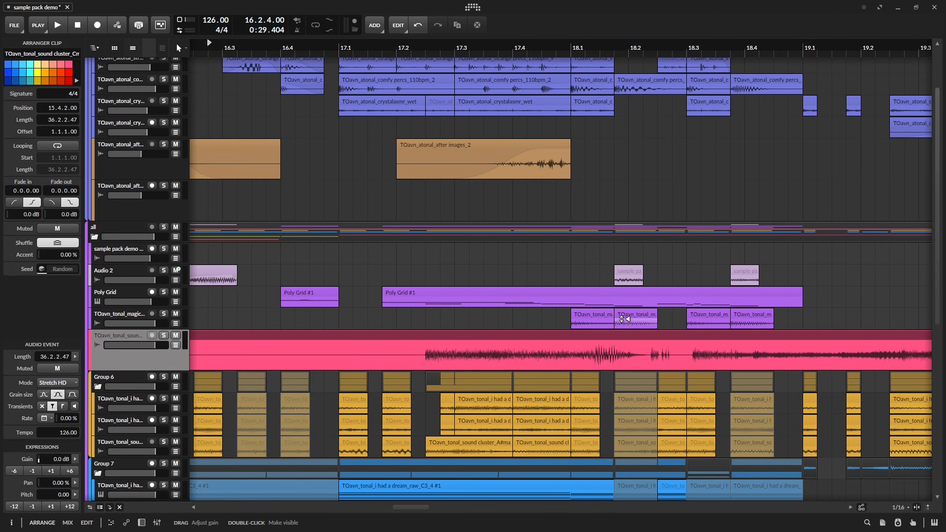
scroll(626, 319, "up", 3)
scroll(625, 319, "right", 2)
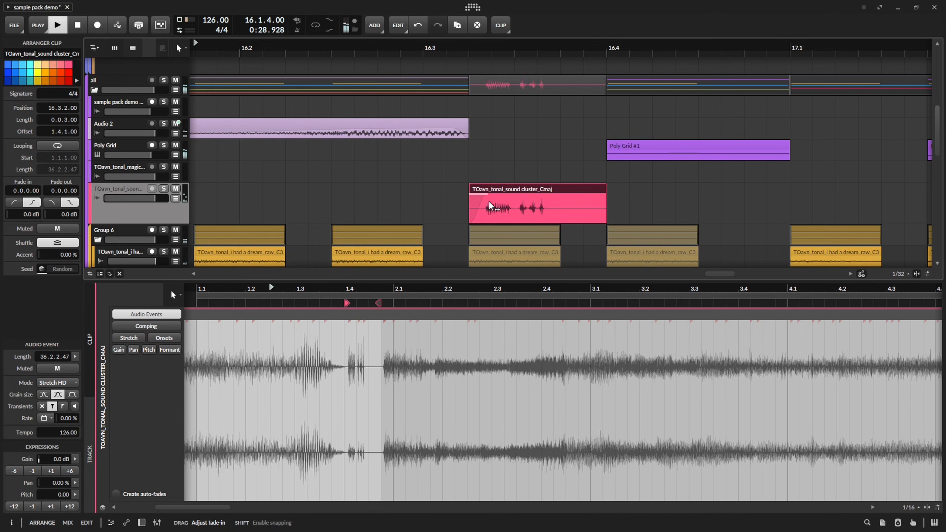
mouse_move(490, 206)
left_mouse_down()
mouse_move(515, 199)
mouse_move(491, 196)
left_mouse_up()
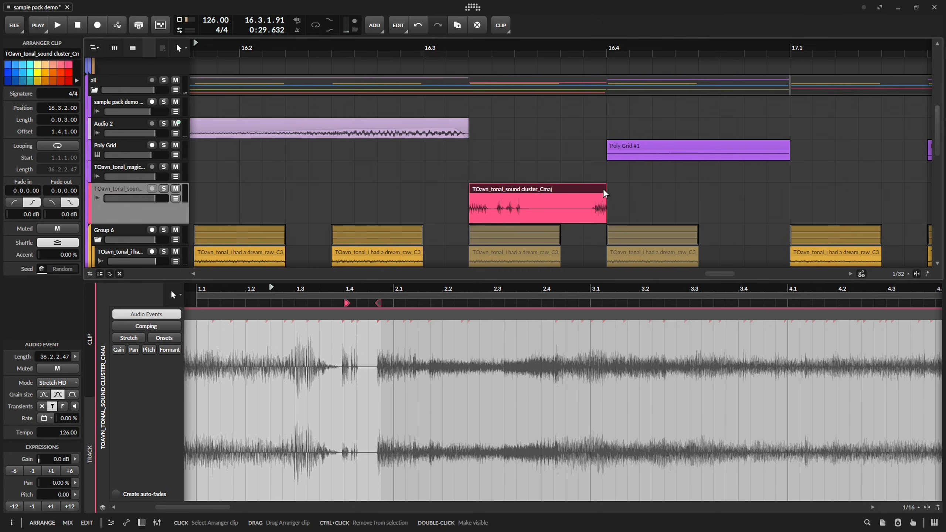
left_click_drag(554, 198, 554, 198)
key("space")
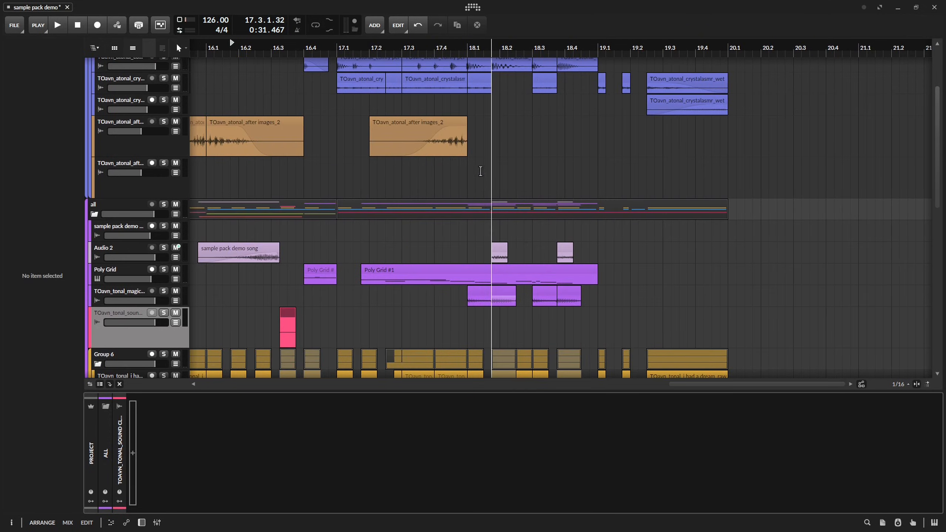
Shape two falling peaks at 19.1.1.00 and 19.1.4.00 in Reese's EQ+ Band 2 Frequency automation, play them back and save the project.
key("space")
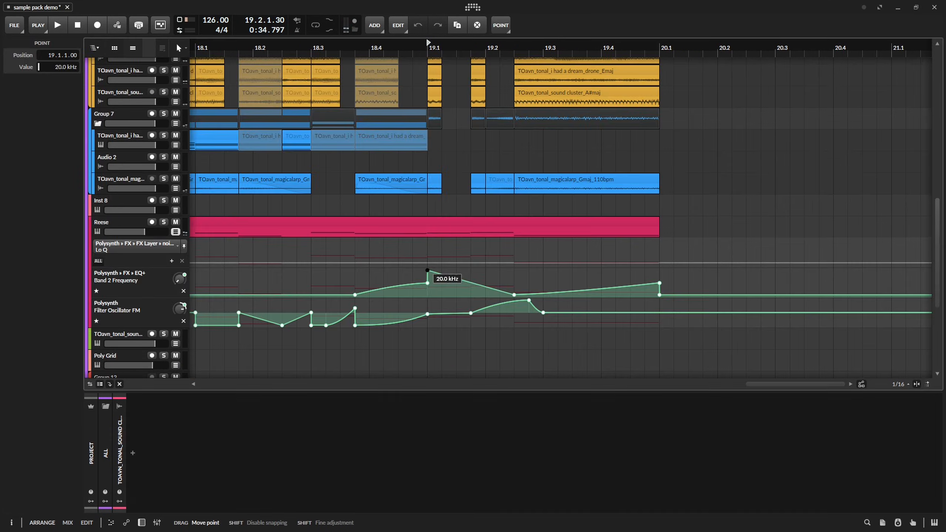
left_click_drag(472, 283, 442, 271)
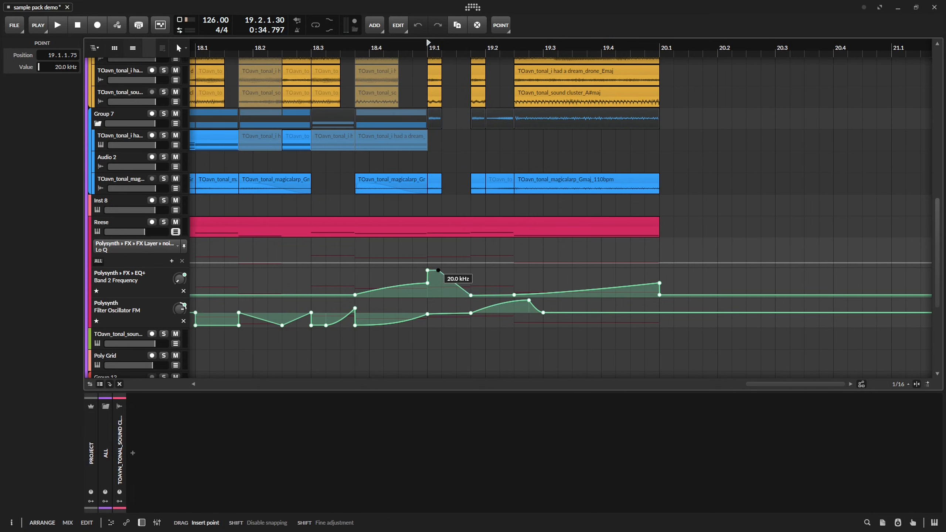
key("space")
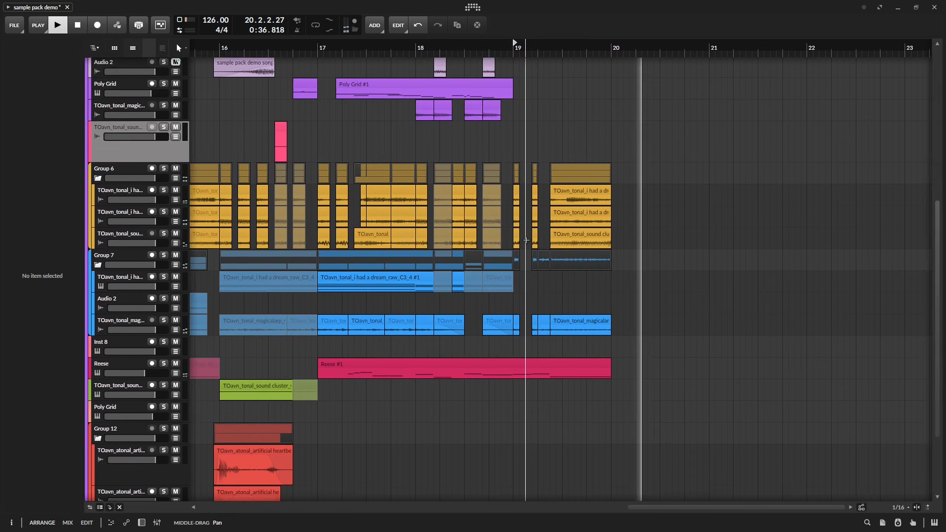
key("space")
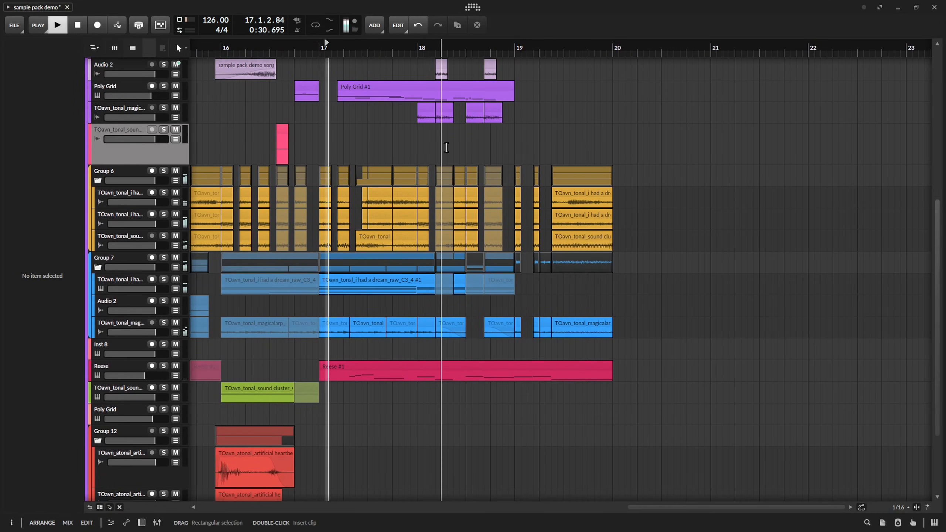
key("ctrl+s")
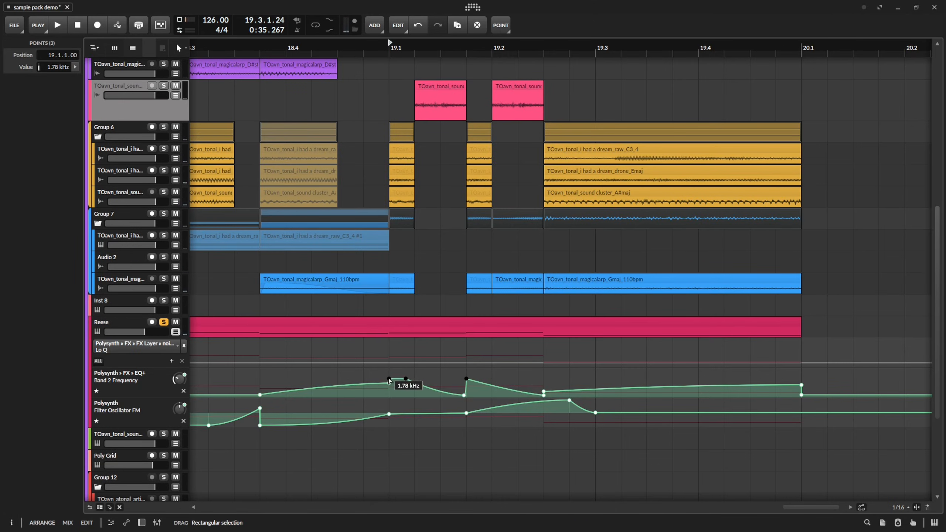
Copy Reese's Band 2 Frequency automation from 19.1.1.00 to 19.2.3.00 into the Polysynth Gain lane and adjust the pasted curve.
double_click(124, 325)
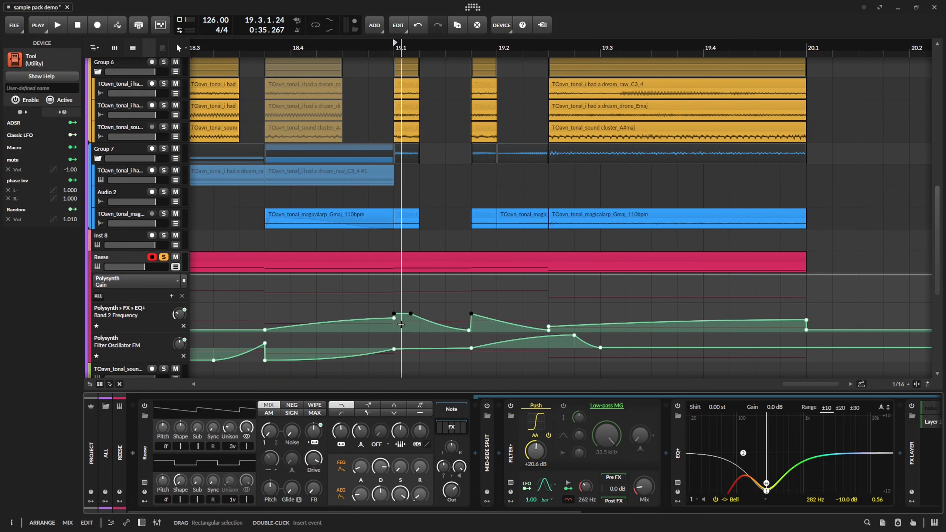
left_click_drag(396, 327, 537, 329)
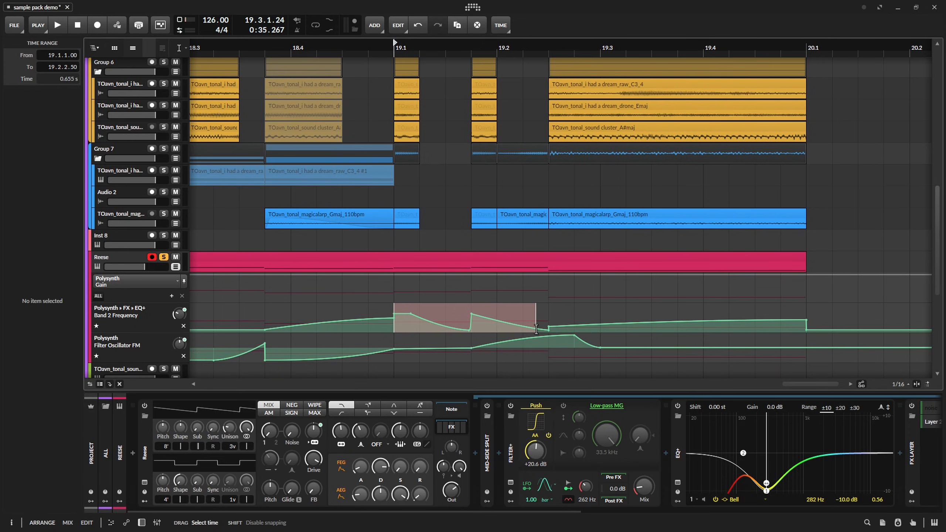
left_click(398, 291)
key("ctrl+v")
left_click_drag(455, 282, 455, 274)
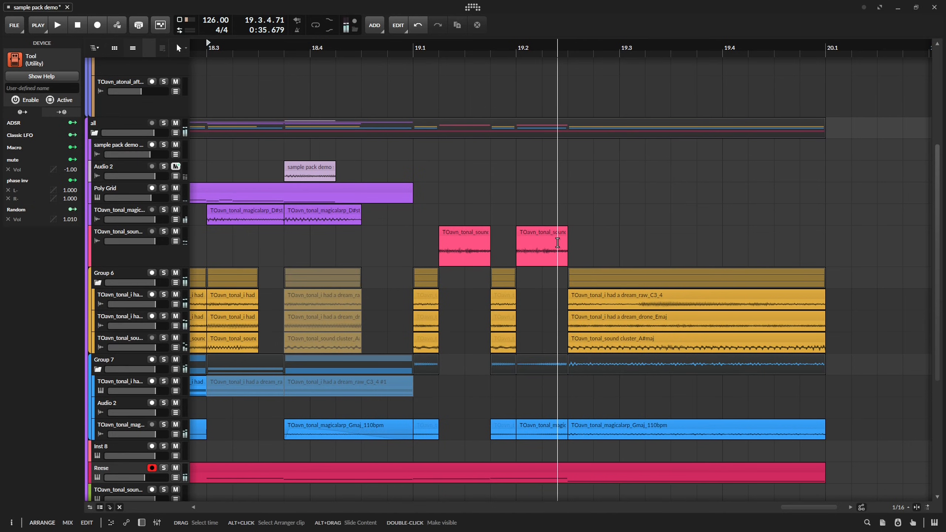
Slide the audio inside the two pink sound cluster clips at 19.1.2.00 and 19.2.1.00, playing the section to compare.
key("space")
left_click_drag(577, 231, 471, 252)
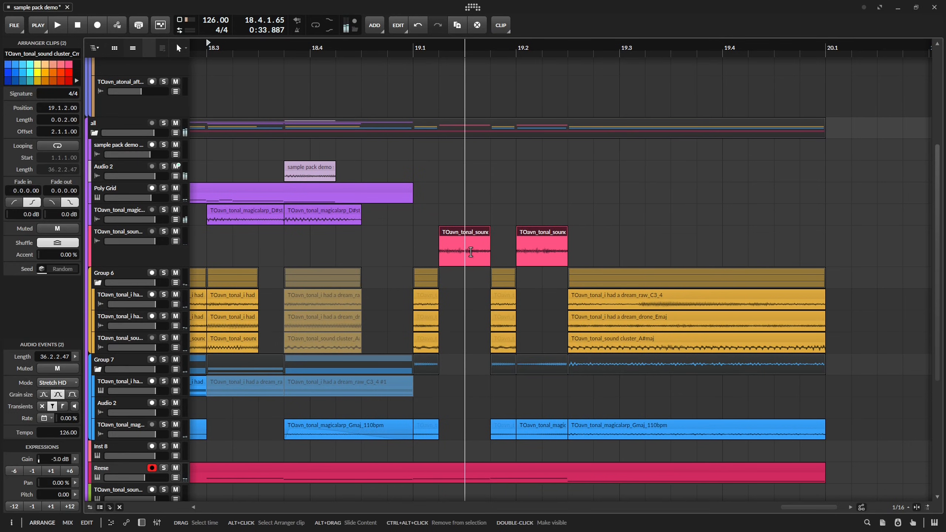
left_click(388, 49)
key("space")
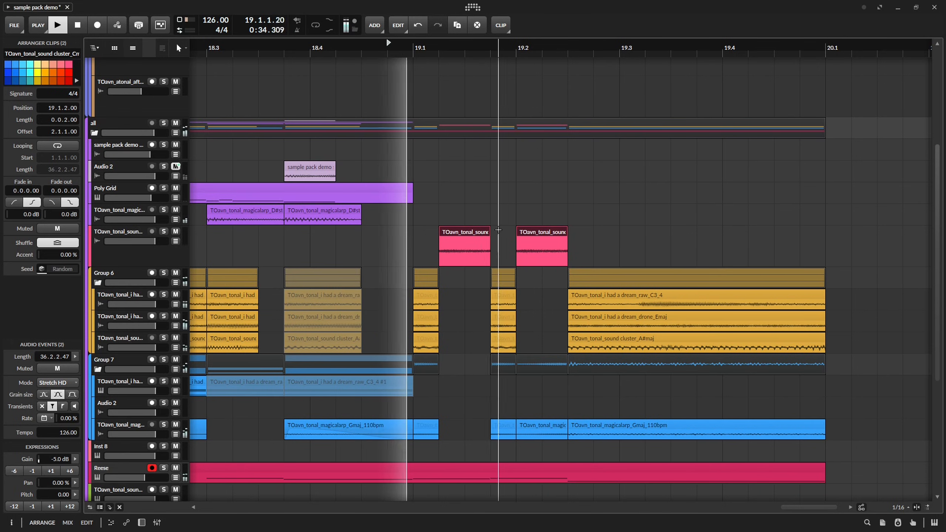
key("space")
left_click_drag(473, 252, 347, 255, "alt")
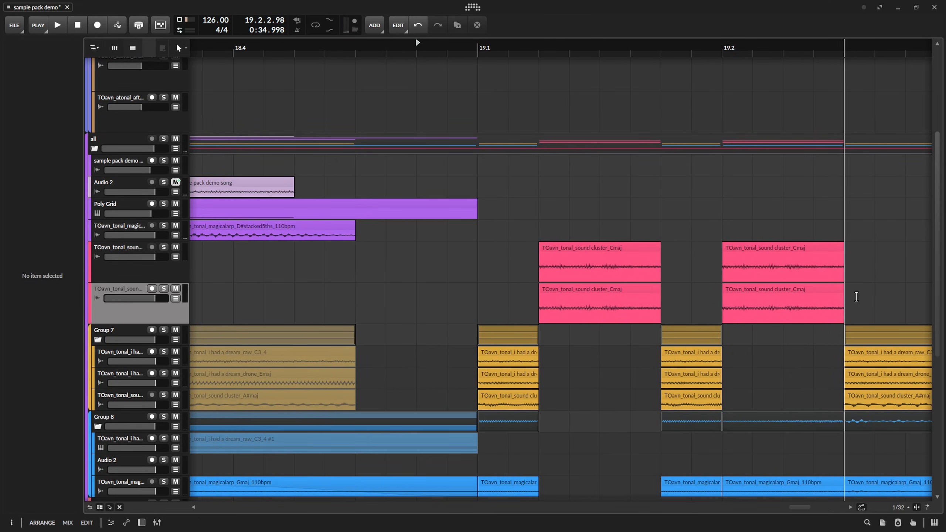
On the duplicate sound cluster track, slide the audio inside both clips to a different section and play it back.
left_click_drag(861, 287, 613, 296)
left_click_drag(648, 297, 507, 298)
left_click_drag(235, 308, 224, 308, "alt")
key("space")
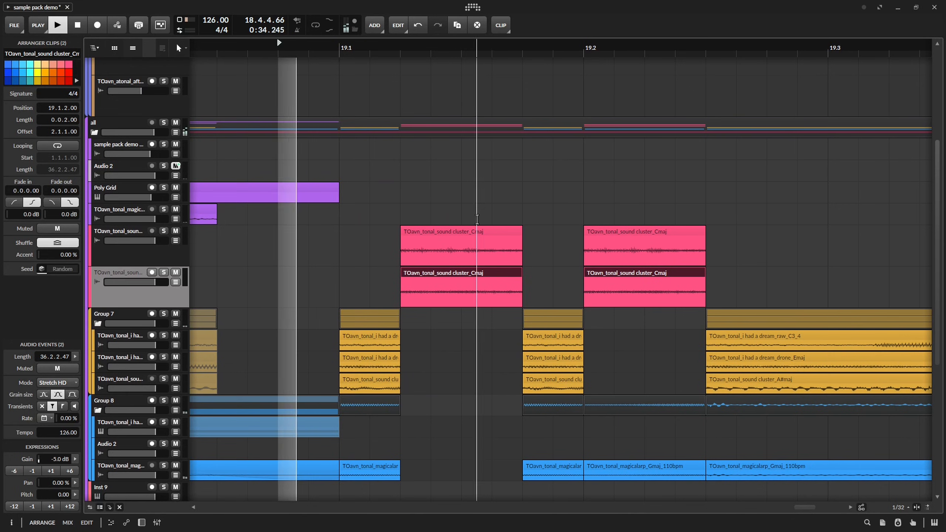
Solo the duplicate sound cluster track, play it from 19.1.2.00 and undo the last change to its clips.
left_click(406, 48)
key("space")
key("s")
key("space")
key("space")
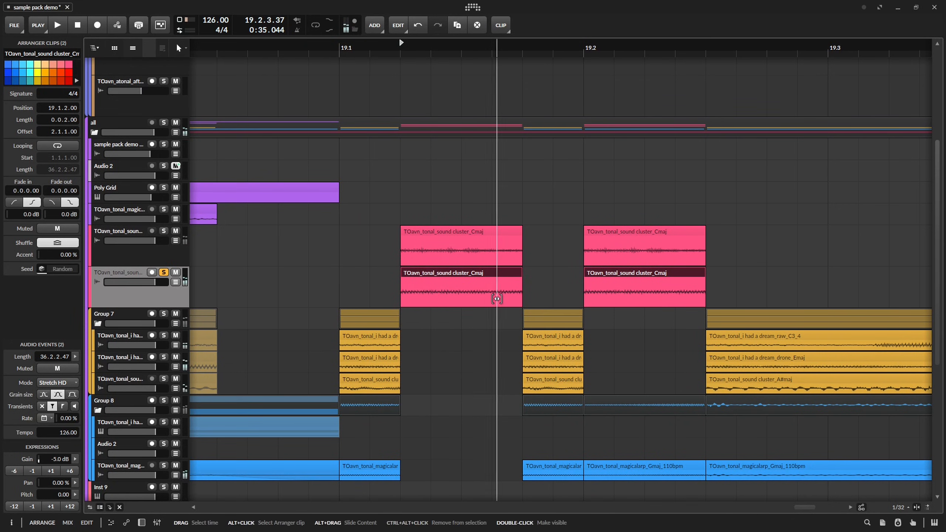
key("space")
key("ctrl+z")
Group the two pink sound cluster tracks, clear the duplicate track's solo and resume playback.
key("space")
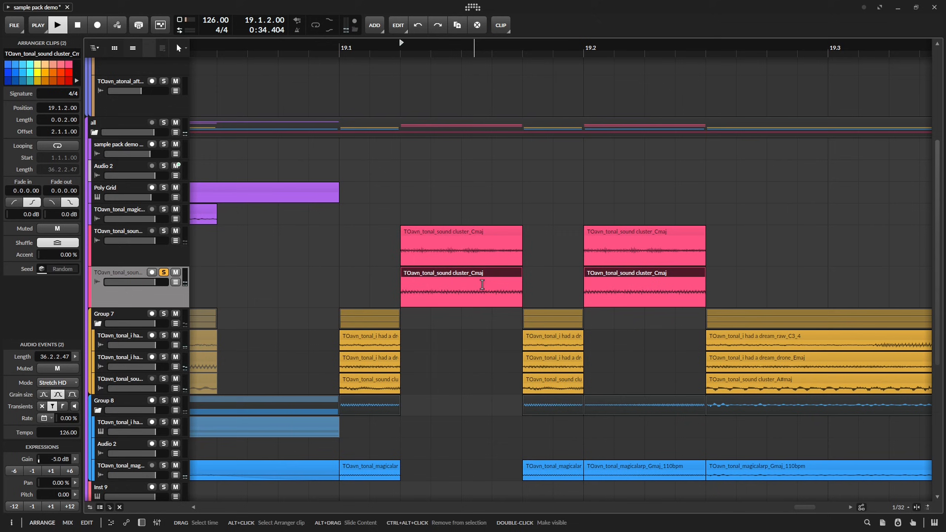
key("space")
key("ctrl+g")
left_click(130, 275)
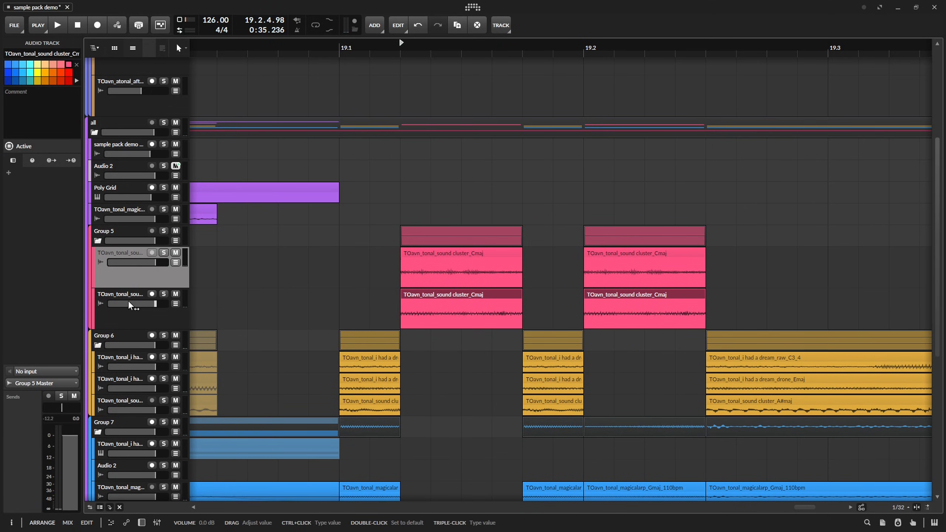
key("space")
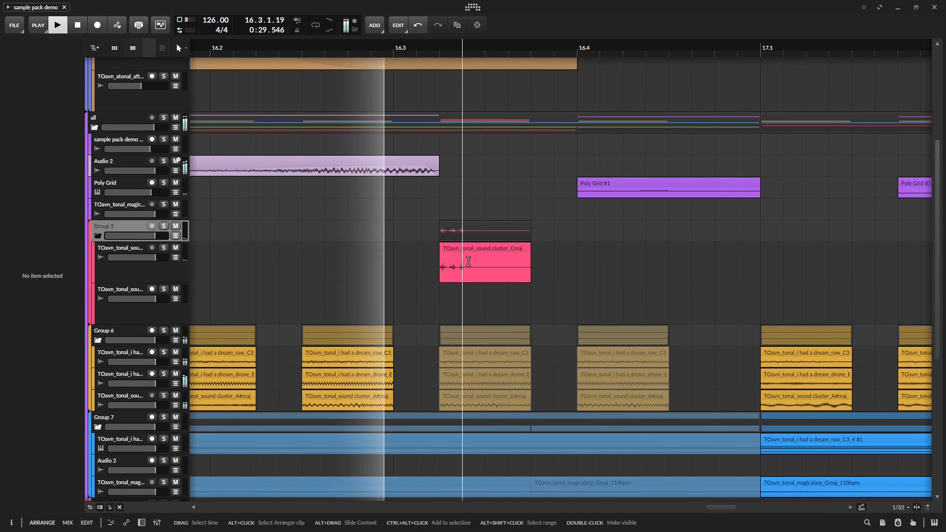
Nudge the pink sound cluster clip in bar 16 slightly earlier to 16.3.1.88 and play it back.
key("space")
scroll(468, 248, "up", 2)
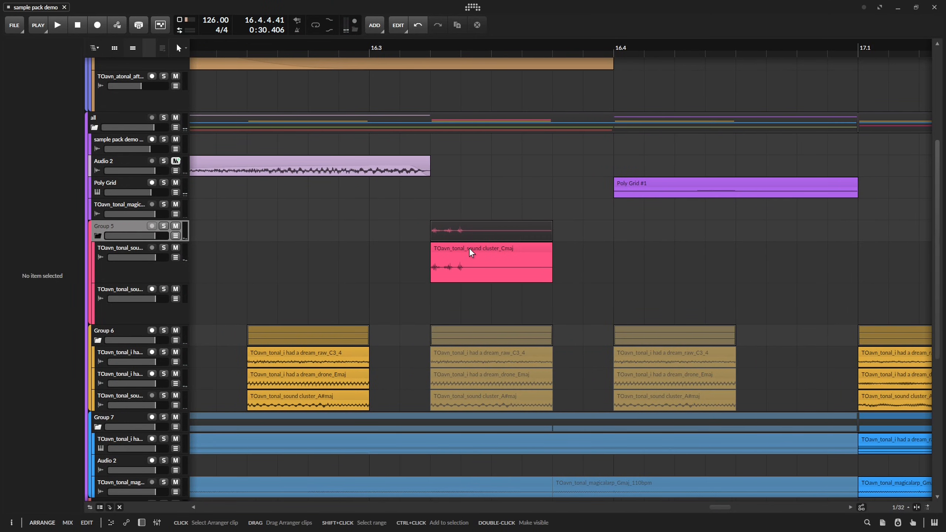
left_click(466, 249)
key("space")
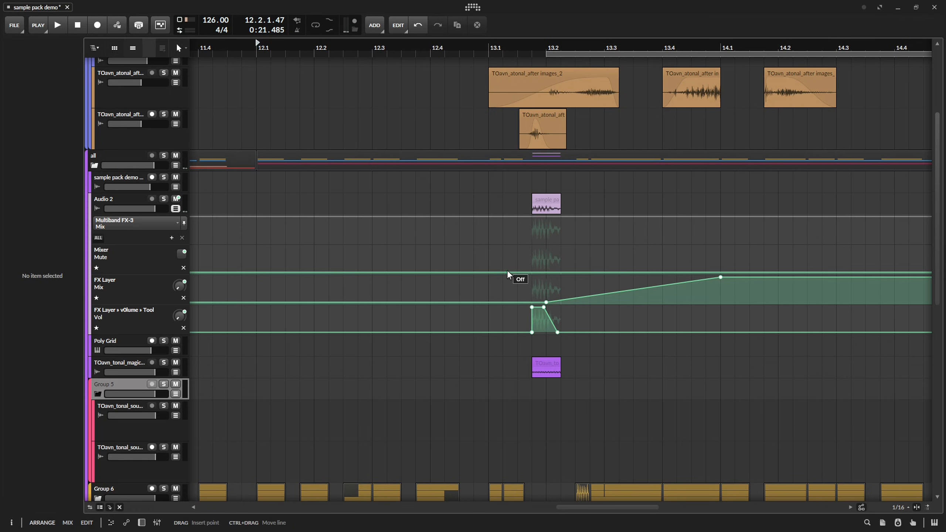
Extend Audio 2's Mute automation back so mute is on from 1.1.1.00, and save the project.
left_click_drag(531, 272, 527, 248)
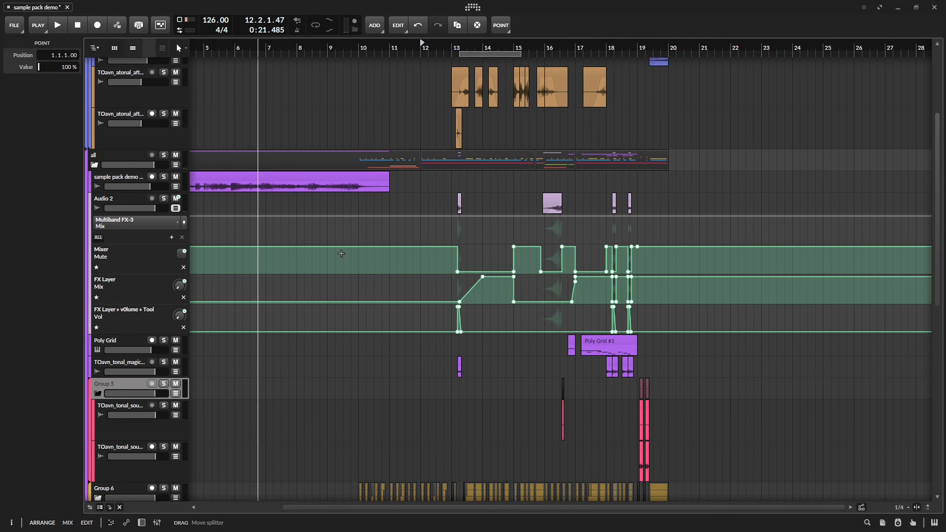
left_click_drag(341, 253, 463, 269)
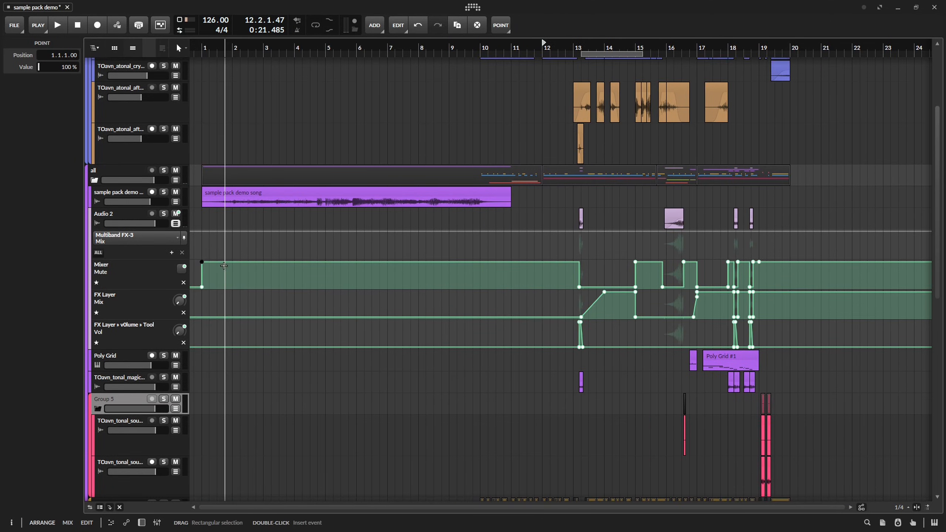
left_click(177, 224)
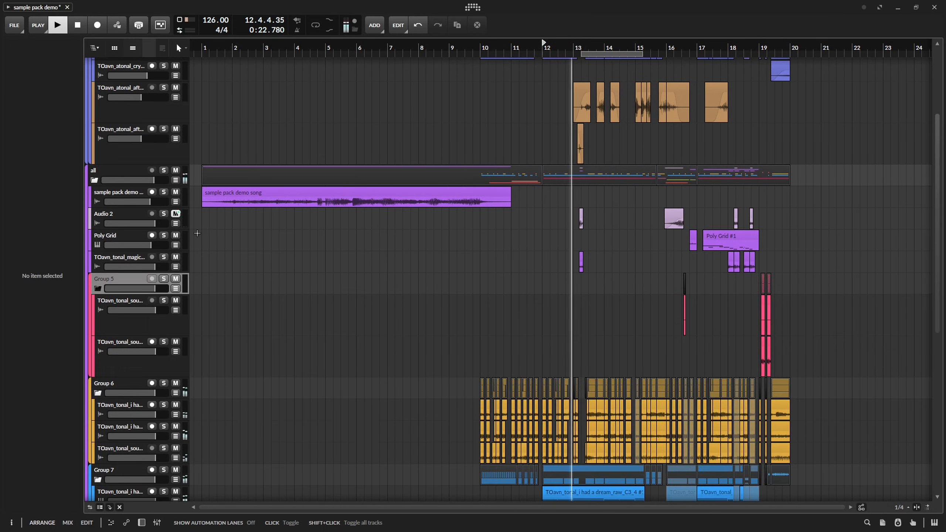
scroll(598, 260, "up", 5)
left_click_drag(268, 236, 611, 251)
key("ctrl+s")
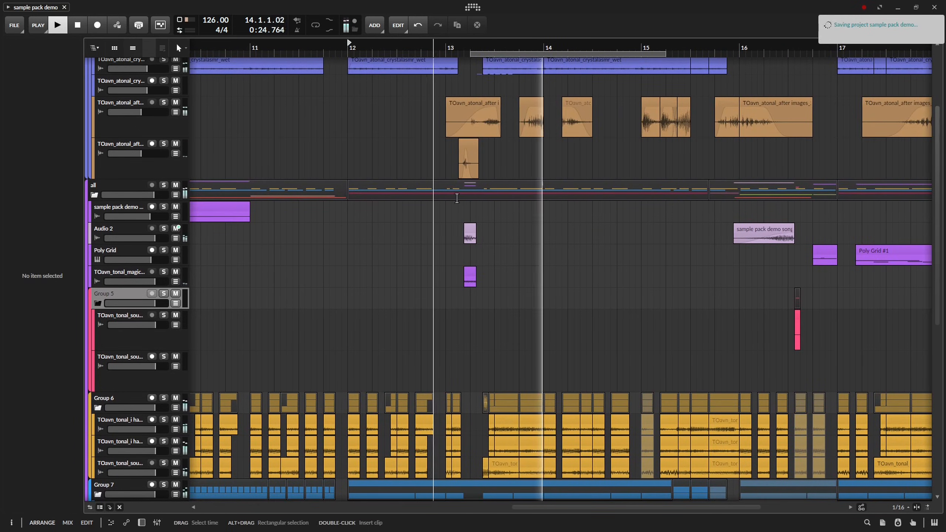
Create an empty one-bar clip on the Inst 8 track from 11.1.1.00 to 12.1.1.00.
scroll(484, 271, "up", 5)
scroll(492, 274, "up", 2)
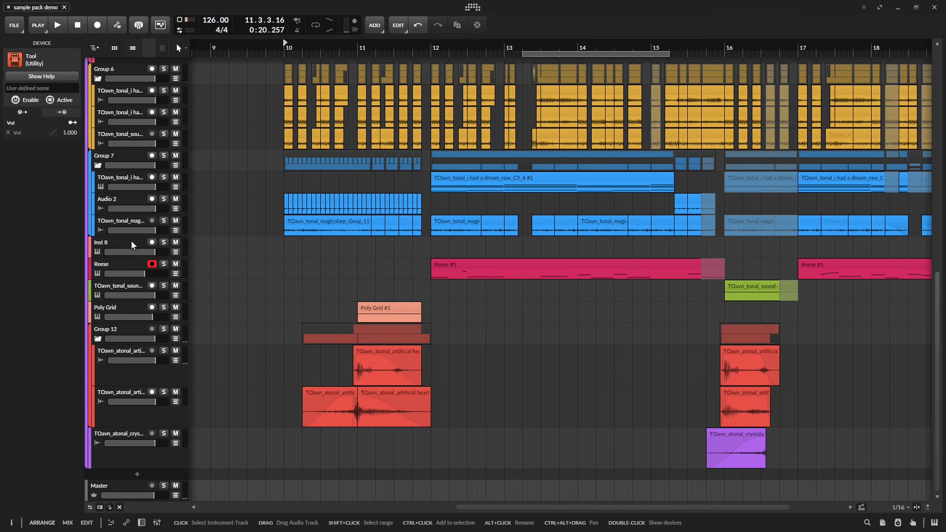
left_click(132, 244)
scroll(377, 261, "down", 4)
scroll(432, 263, "up", 4)
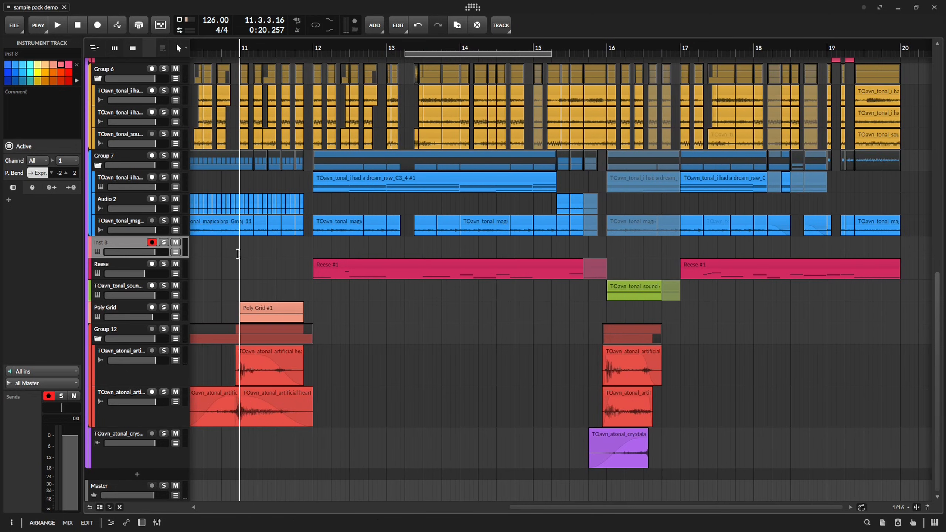
left_click_drag(239, 254, 276, 249)
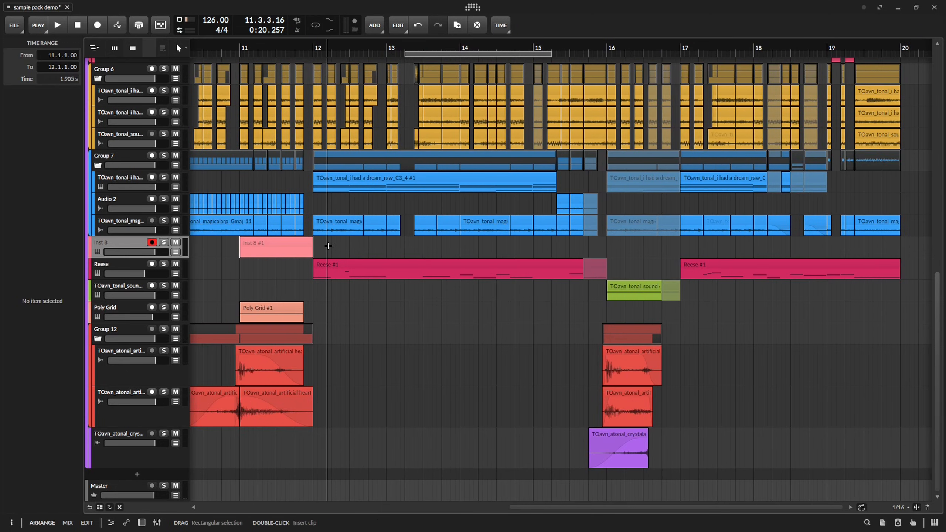
left_click(300, 246)
Add a Poly Grid instrument to the Inst 8 track's device chain.
double_click(117, 243)
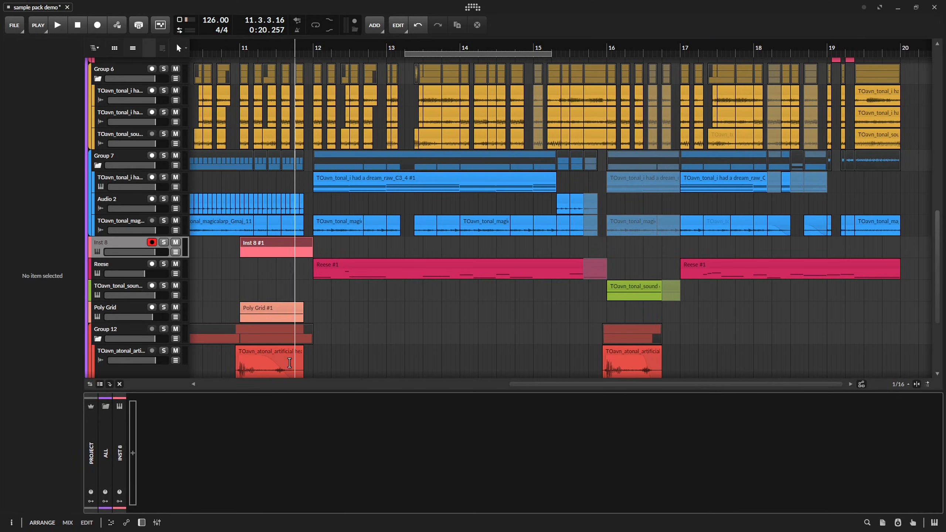
left_click(135, 455)
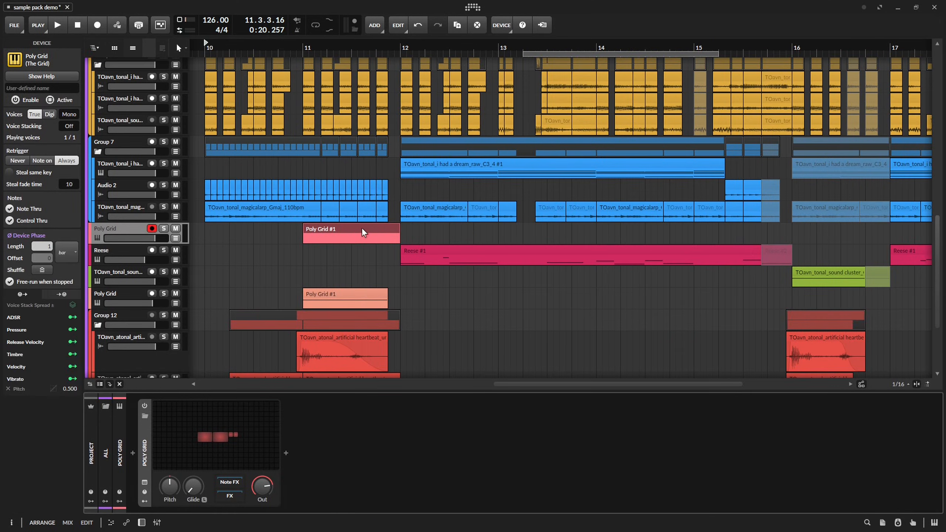
double_click(362, 227)
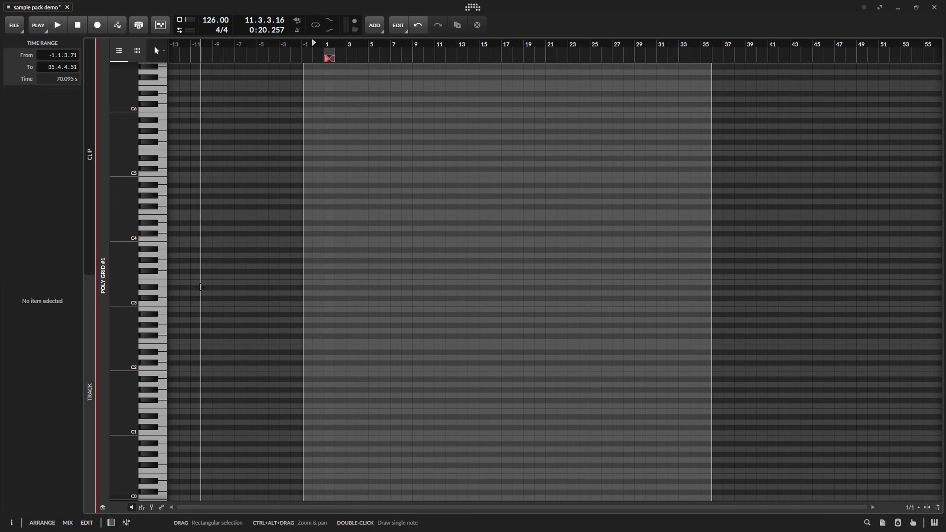
Draw a one-bar C3 note with a rising pitch curve in the new Poly Grid clip and play it.
left_click(338, 272)
key("z")
left_click(191, 303)
mouse_move(191, 303)
left_mouse_down()
mouse_move(931, 302)
mouse_move(931, 220)
left_mouse_up()
key("Tab")
key("space")
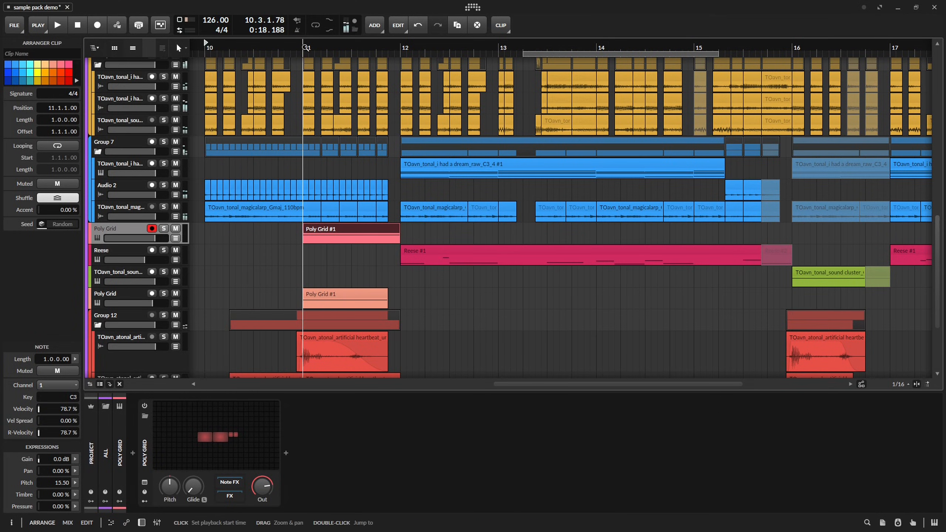
Wrap the Poly Grid in an Instrument Layer and add a second Poly Grid as another layer.
key("space")
scroll(369, 202, "up", 3)
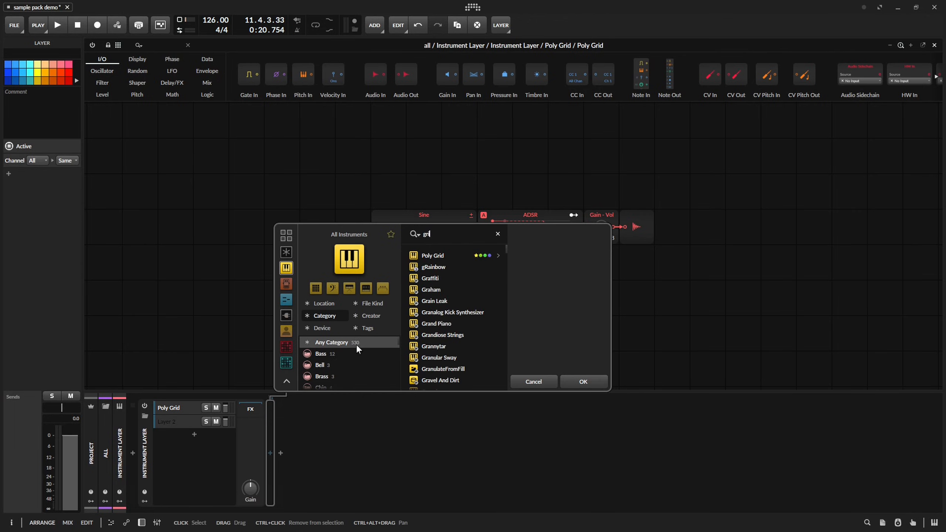
type("d")
key("Return")
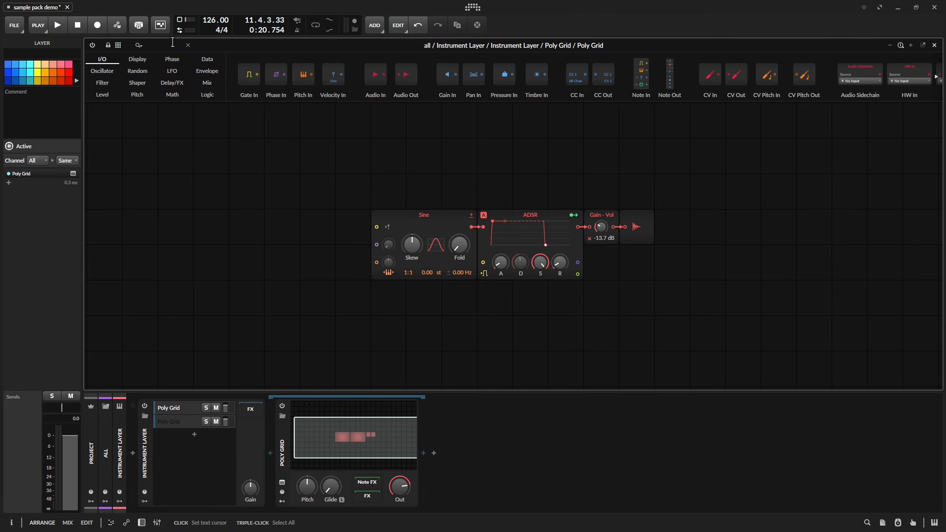
Replace the Sine oscillator with a Noise module beside the ADSR and set the patch's gain to -27.4 dB.
left_click(173, 42)
type("nois")
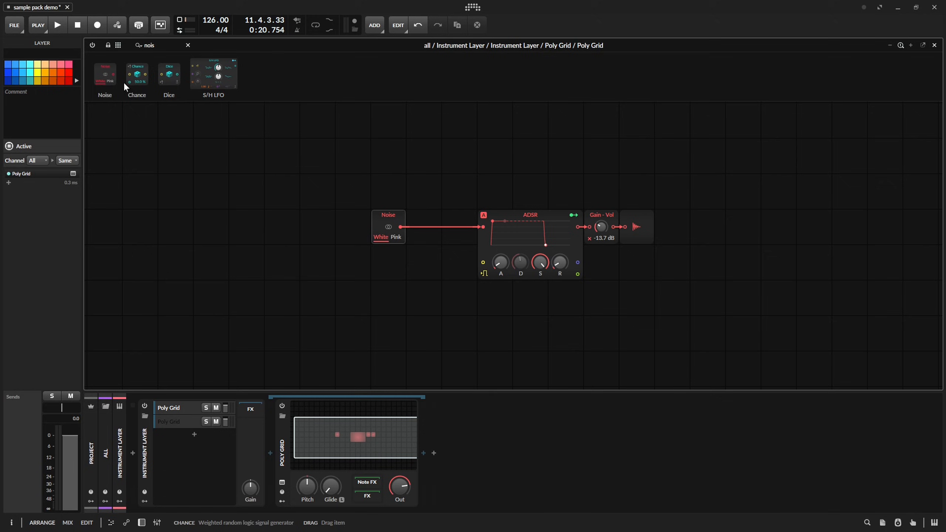
left_click(383, 222)
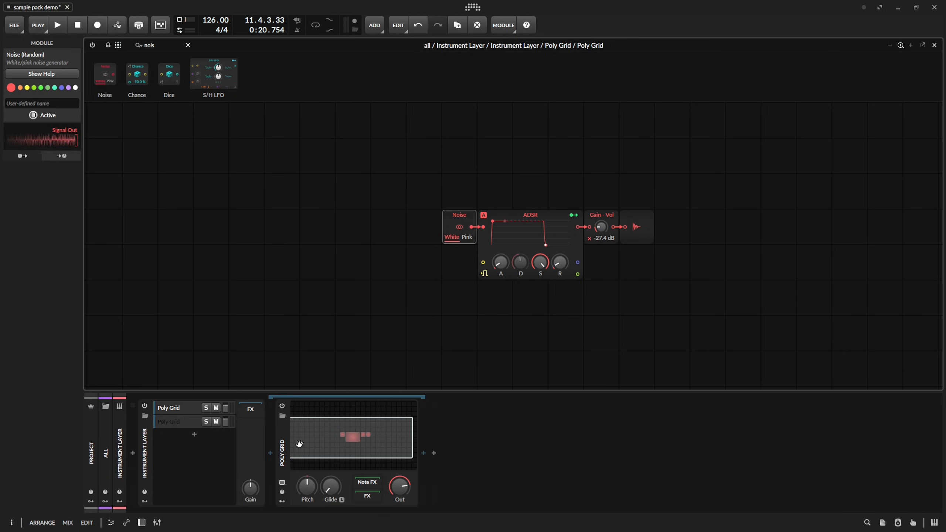
Insert the v0lume device after the noise Poly Grid in its layer.
left_click(421, 452)
type("v0")
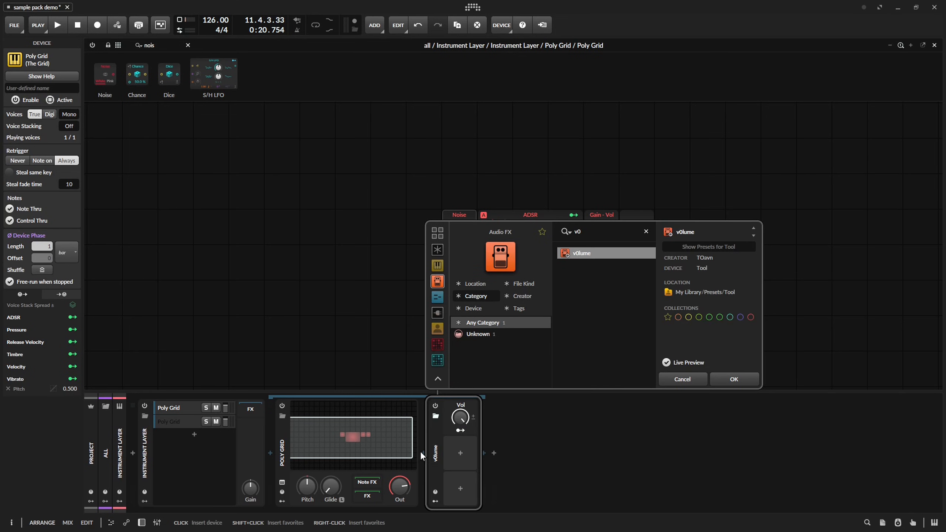
key("Return")
Curve the noise layer's Vol automation rising from 17.0 % at 11.1.1.00 and set its end point at 11.4.3.00 to 94.0 %.
key("space")
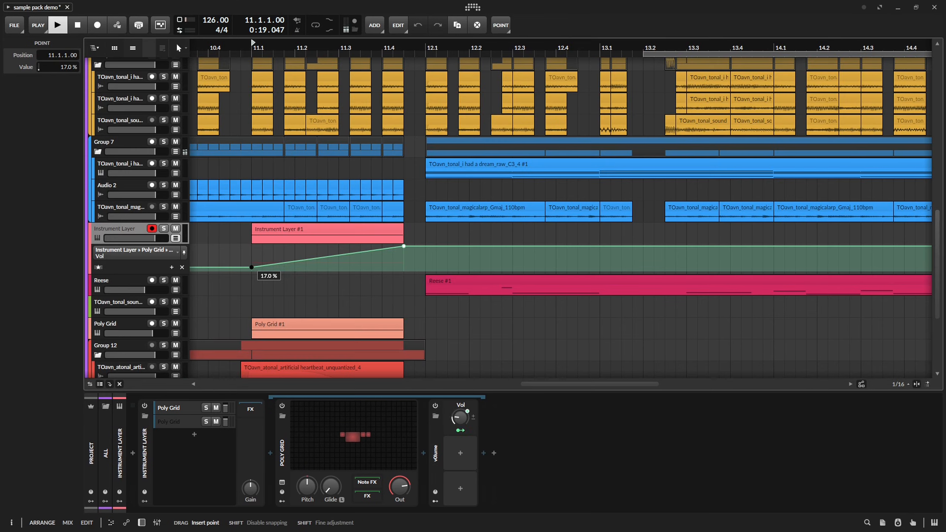
left_click_drag(308, 259, 308, 254)
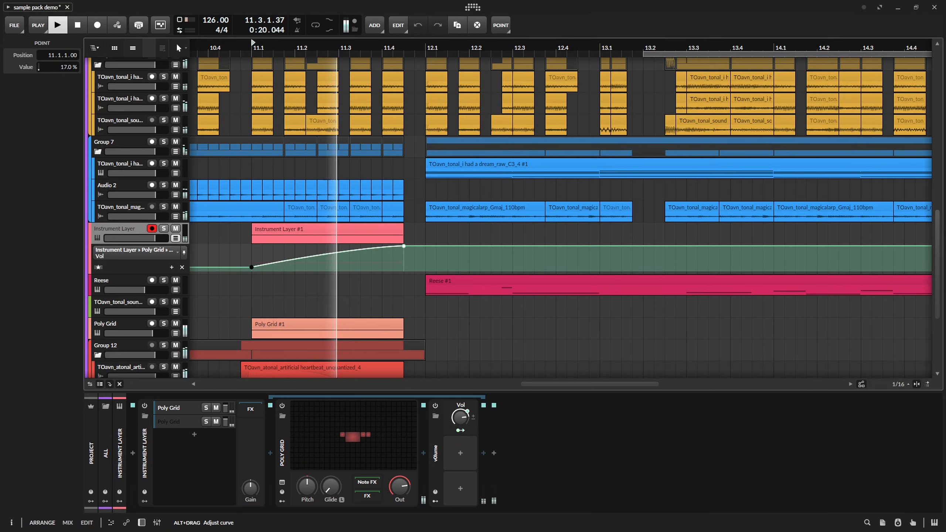
left_click(402, 247)
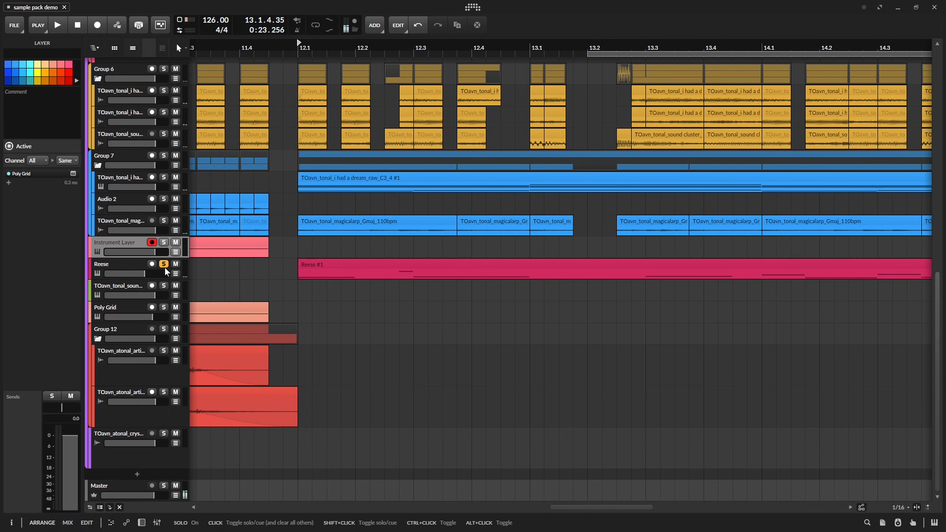
Show Reese's automation and reshape its Band 2 Frequency to peak higher at 12.4.2.00 and fall until 13.1.1.00, playing it back.
left_click(175, 274)
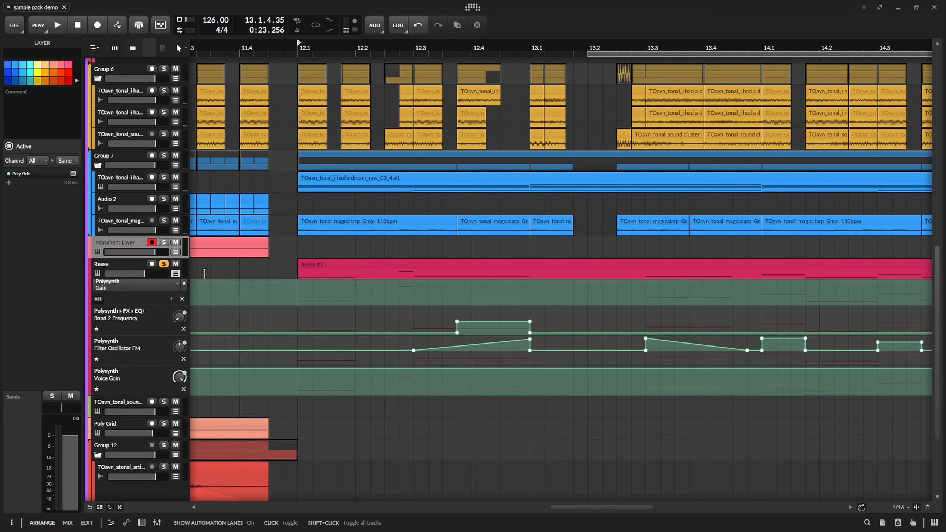
key("space")
scroll(485, 321, "up", 2)
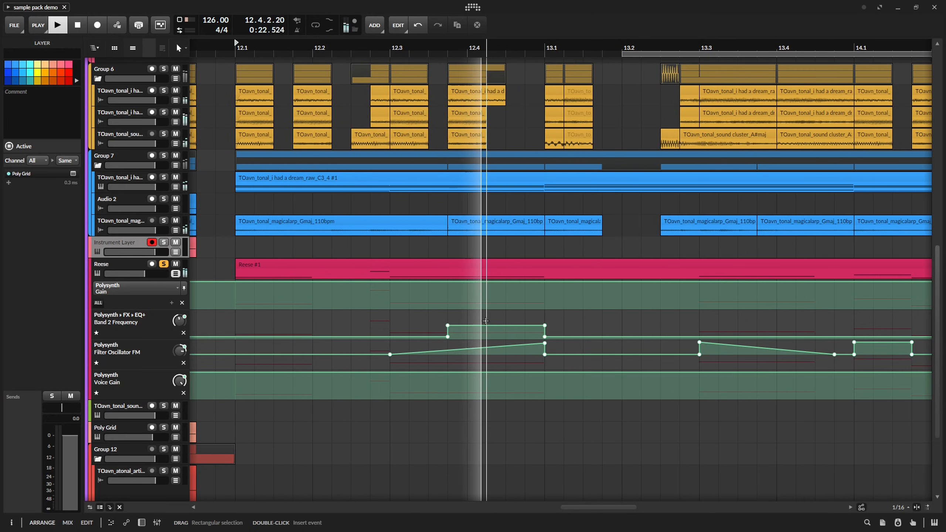
key("space")
key("space")
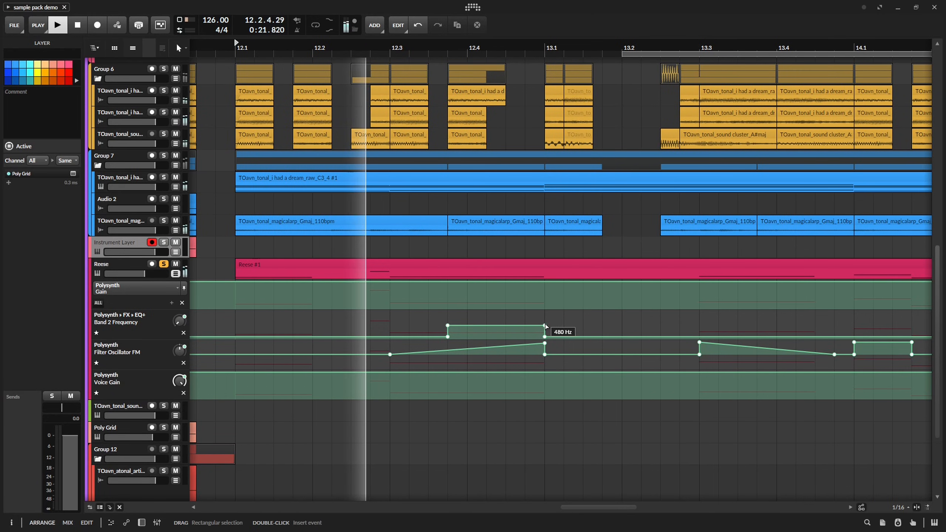
left_click_drag(545, 326, 487, 312)
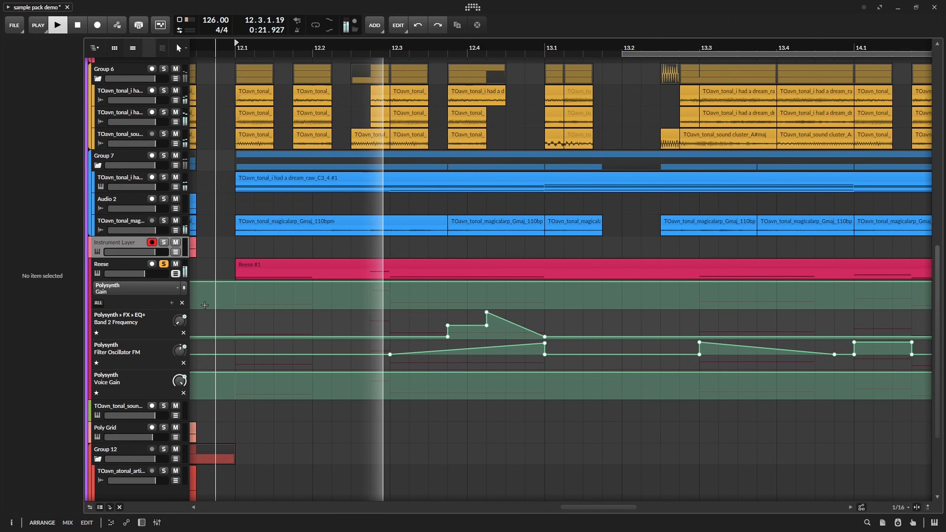
key("space")
Play Reese with the other tracks and bend the falling Band 2 Frequency segment between 12.4.2.00 and 13.1.1.00 upward.
key("space")
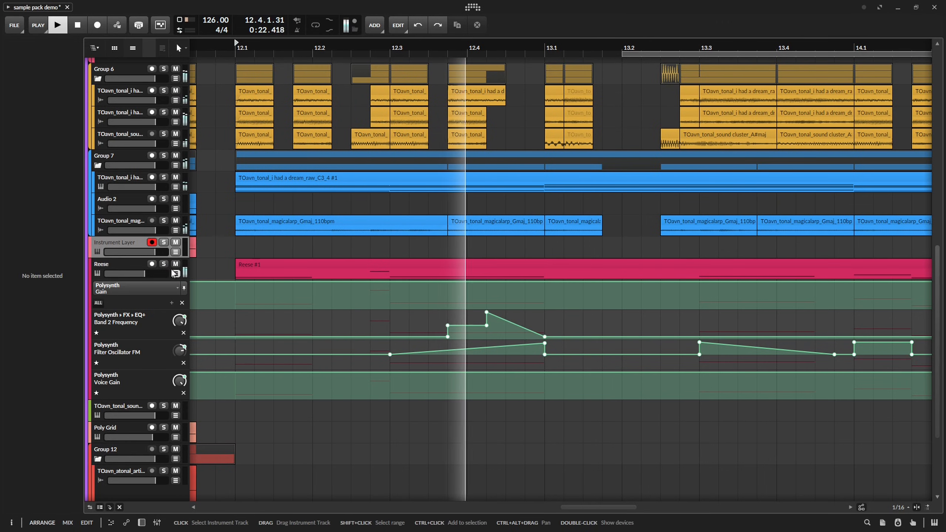
key("space")
key("space")
key("space")
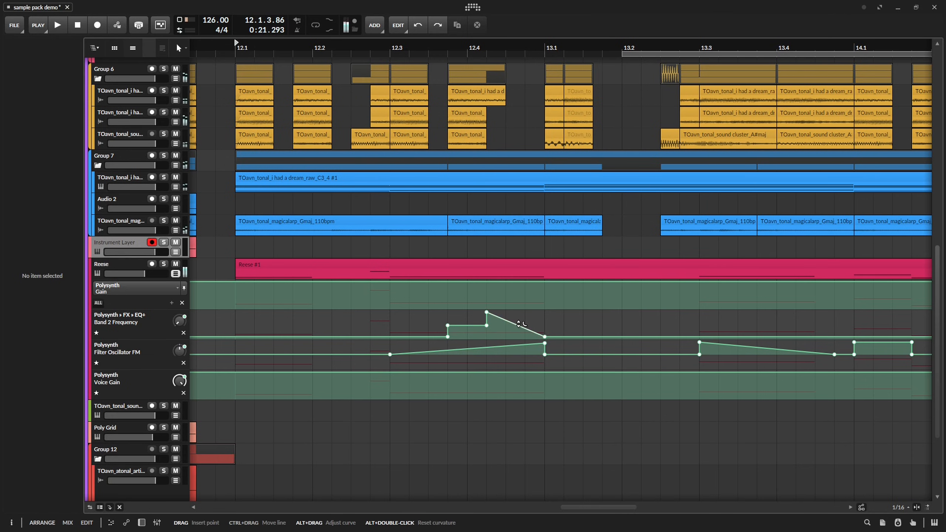
left_click_drag(520, 325, 520, 319)
key("space")
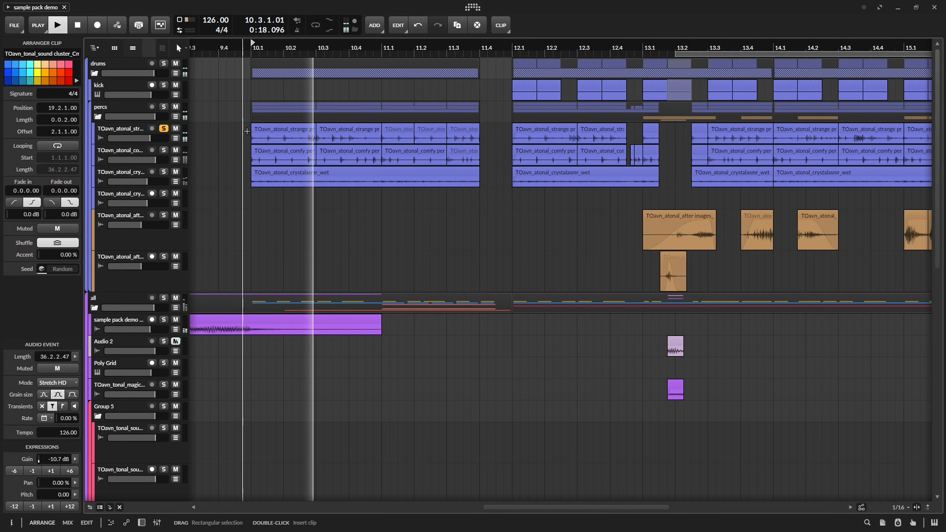
Select the nine strange percs and comfy percs clips starting at 10.1.1.00 and replay the section from there.
left_click_drag(249, 126, 466, 163)
key("space")
key("space")
key("space")
key("space")
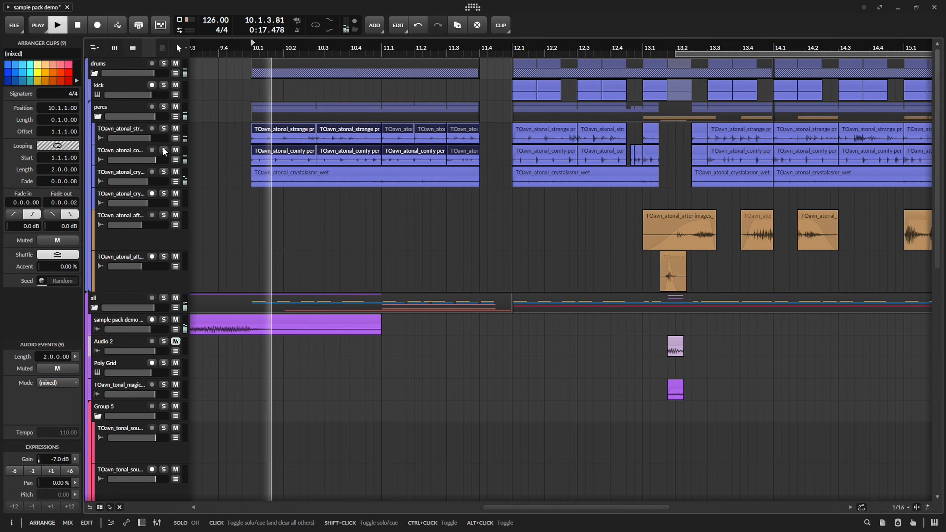
left_click(227, 154)
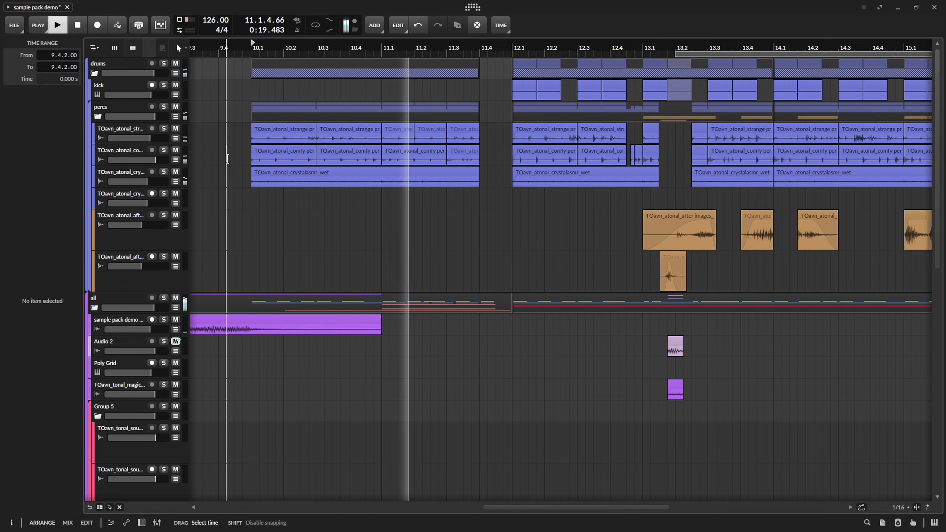
key("space")
Select the last comfy percs clip before 12.1 and the three strange percs clips from 11.1.1.00 while the section plays.
key("space")
left_click_drag(488, 153, 440, 154)
key("space")
left_click_drag(485, 131, 407, 132)
left_click(502, 162)
scroll(477, 160, "up", 3)
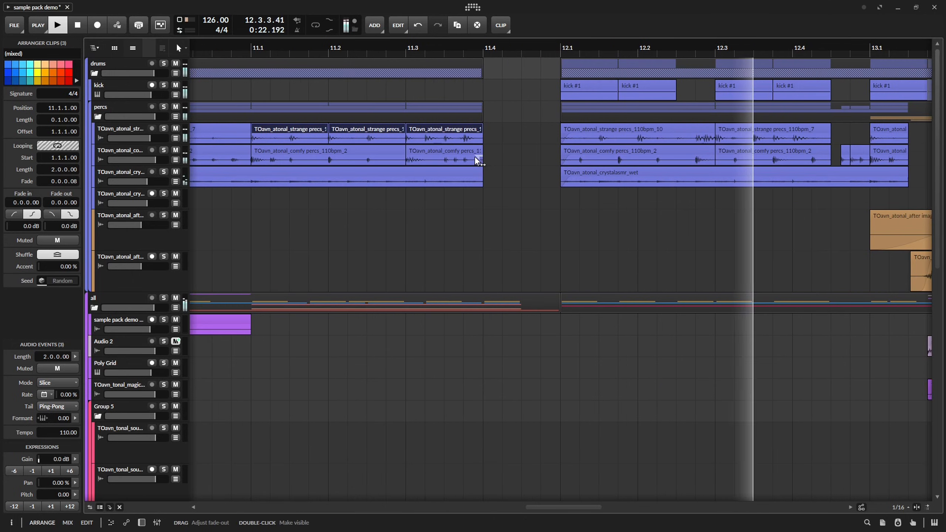
Replay the song from 10.1.1.00 to check how the percs clips lead into bar 12.
key("space")
key("space")
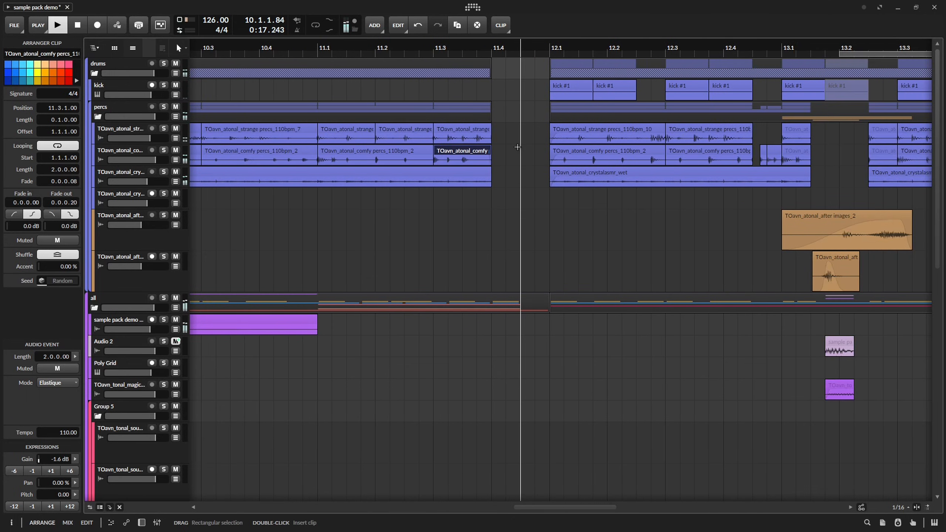
scroll(520, 160, "down", 2)
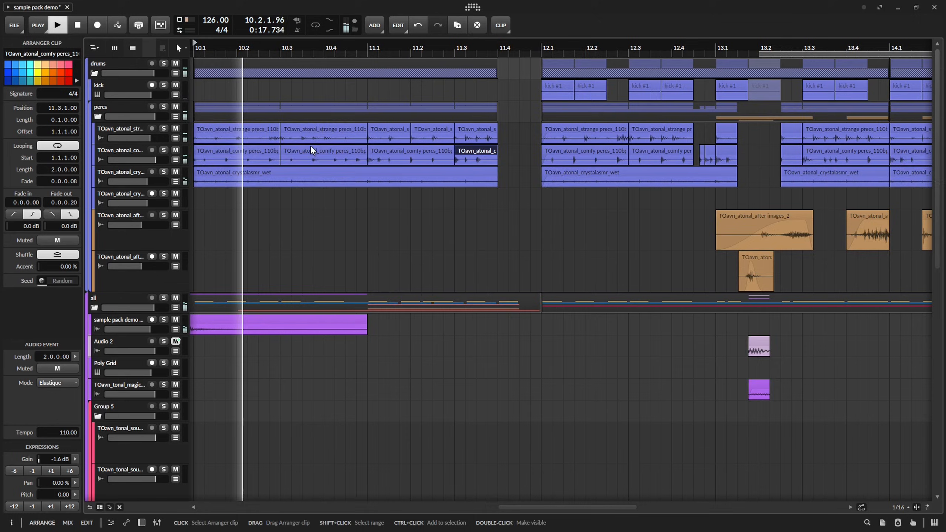
left_click_drag(313, 150, 501, 157)
left_click_drag(607, 245, 488, 224)
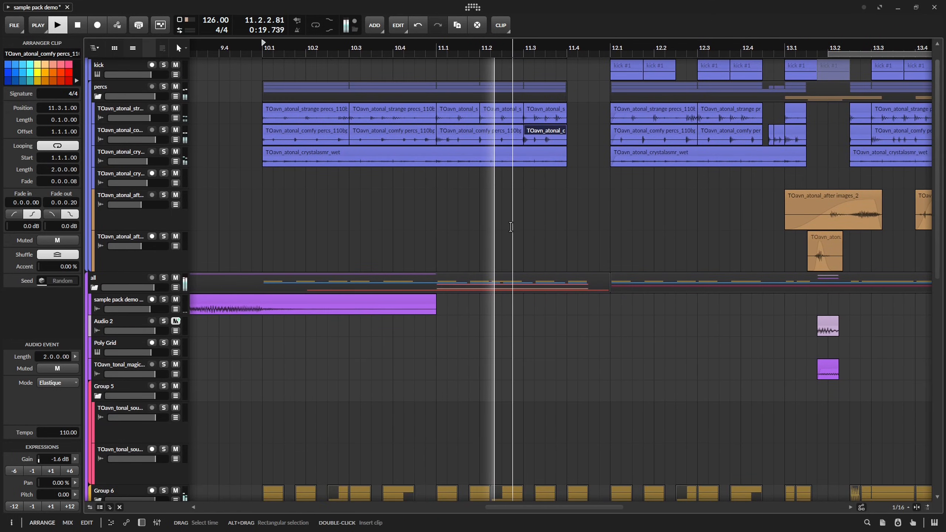
left_click(550, 203)
left_click_drag(525, 199, 500, 220)
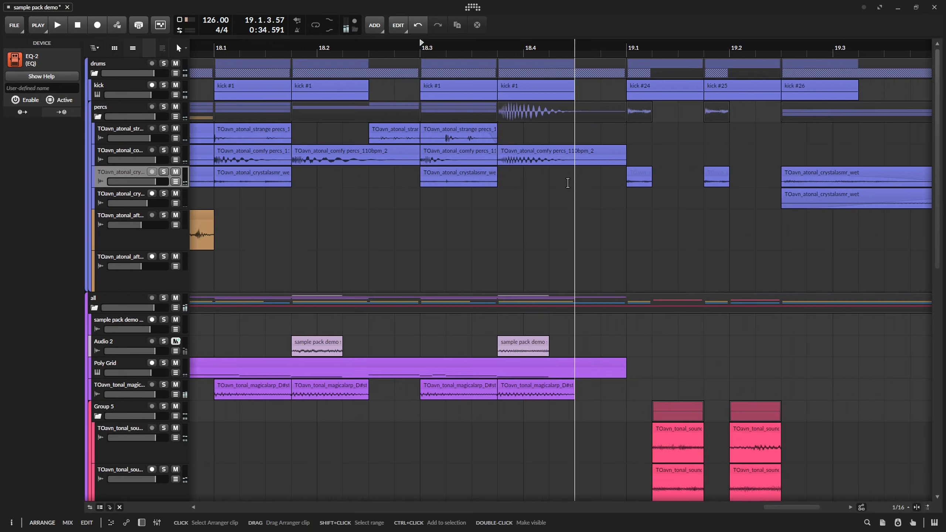
Replay the song from 18.3 to check the transition into bar 19.
left_click_drag(566, 180, 486, 193)
left_click(554, 238)
left_click_drag(559, 239, 551, 198)
left_click(483, 209)
left_click_drag(486, 198, 492, 213)
left_click(587, 242)
key("space")
left_click_drag(595, 231, 587, 280)
left_click(480, 194)
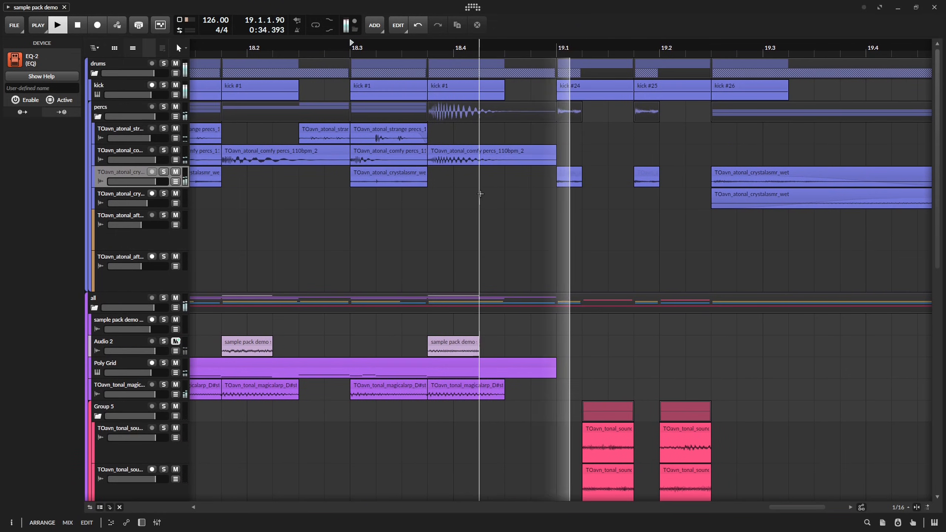
scroll(503, 226, "down", 6)
key("space")
Play the song from 10.1.1.00 and check how the percs and tonal clips run through bars 10 to 13.
left_click(376, 220)
left_click_drag(376, 220, 503, 159)
left_click_drag(378, 161, 666, 223)
left_click(432, 123)
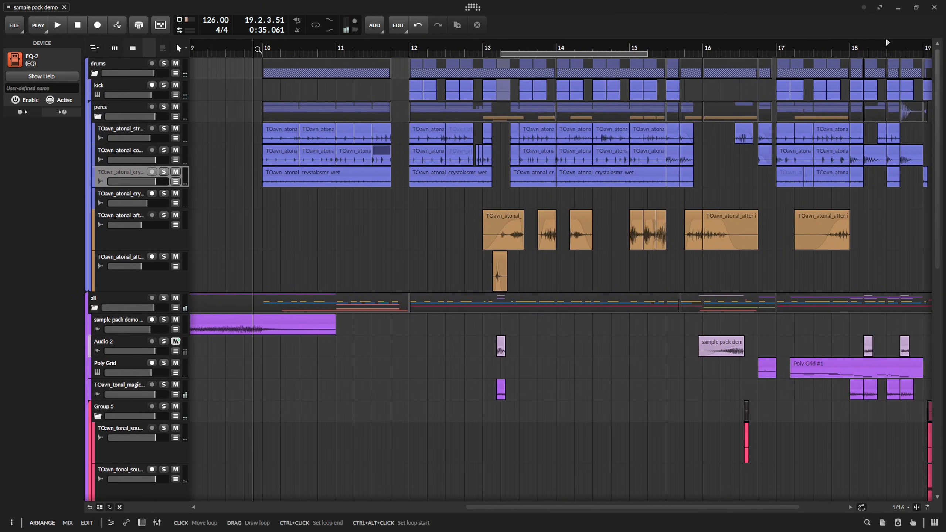
left_click_drag(332, 238, 414, 209)
scroll(466, 254, "down", 10)
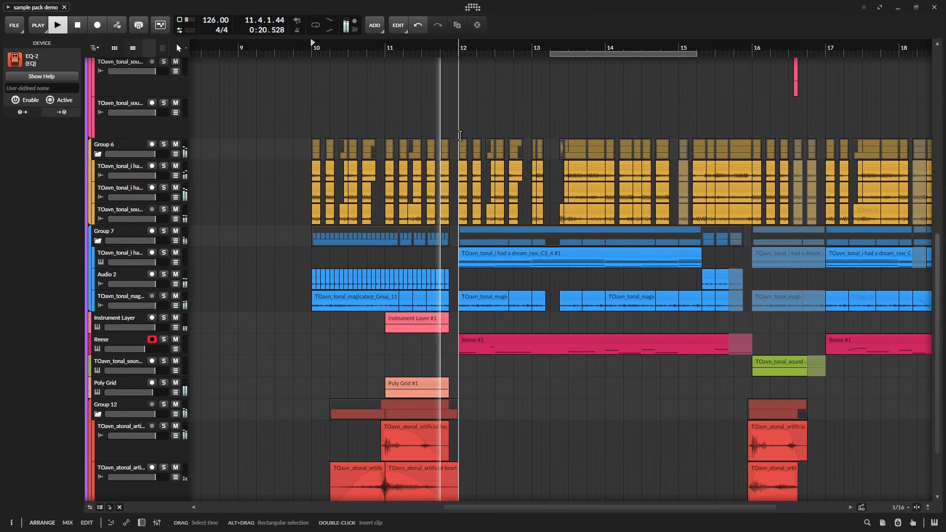
key("space")
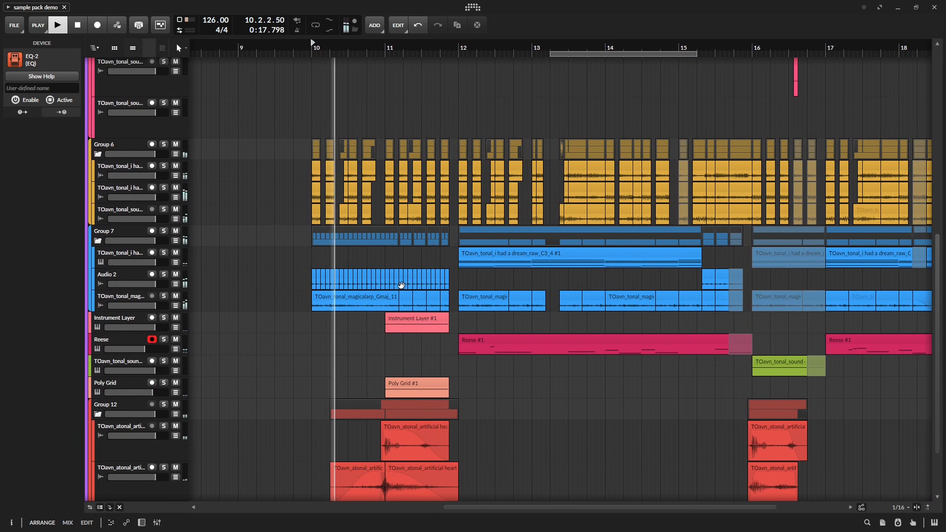
scroll(391, 207, "down", 2)
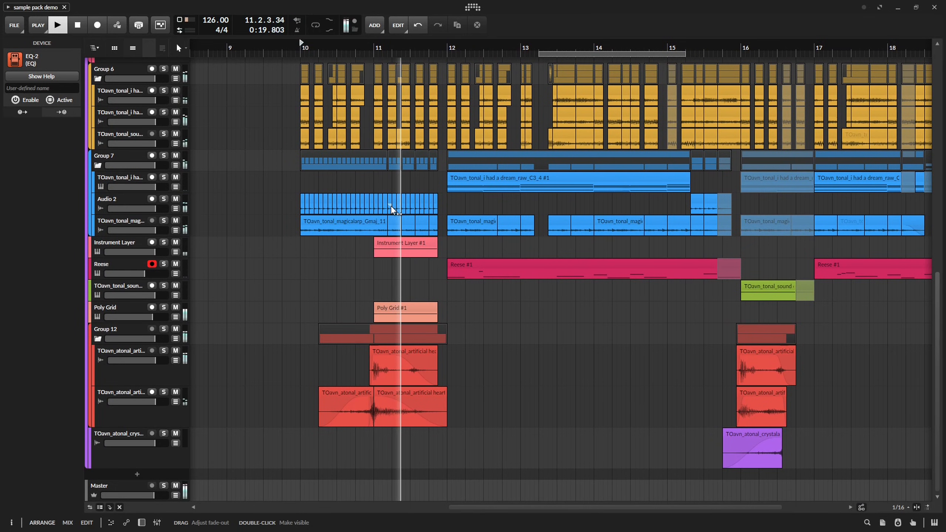
left_click_drag(445, 161, 406, 154)
Set the kick track's volume to -3 dB during playback, save the project and stop the song.
scroll(133, 132, "up", 15)
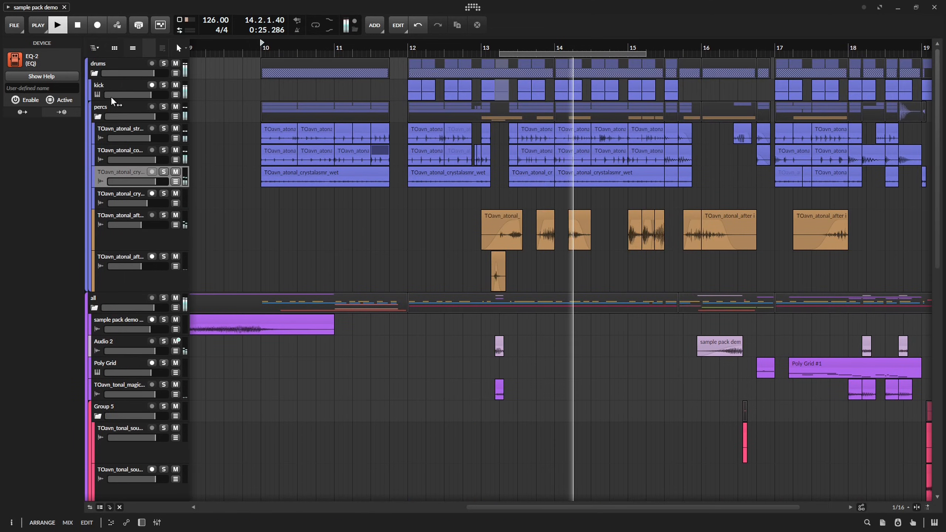
left_click(107, 87)
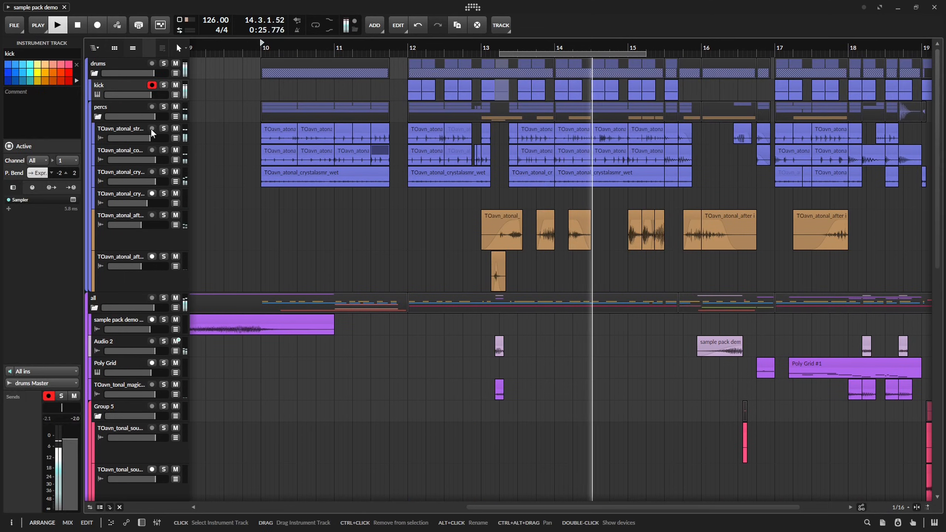
key("d")
key("d")
left_click(156, 96, "ctrl")
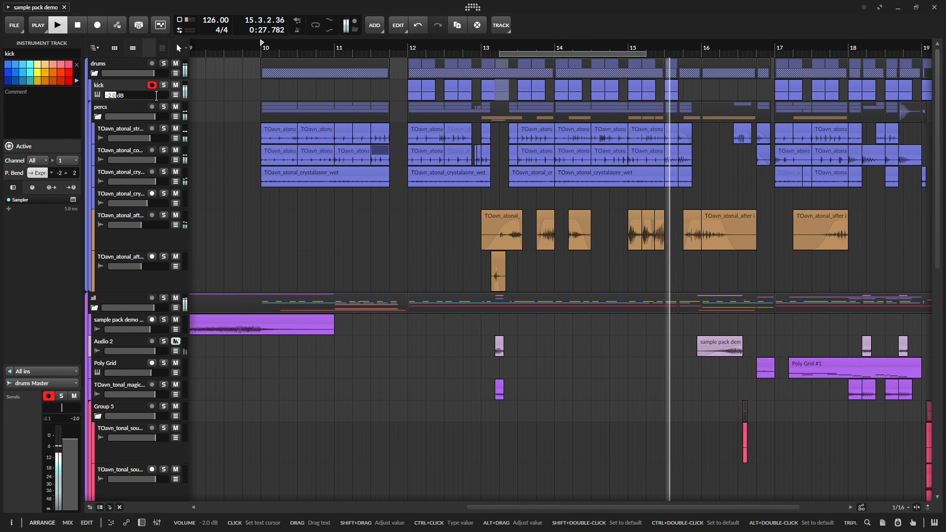
type("-3")
key("Return")
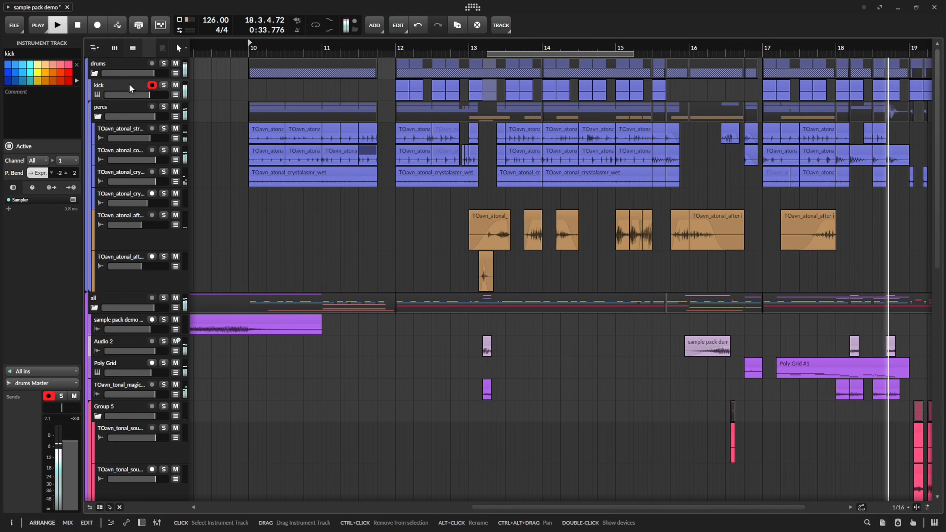
key("ctrl+s")
key("space")
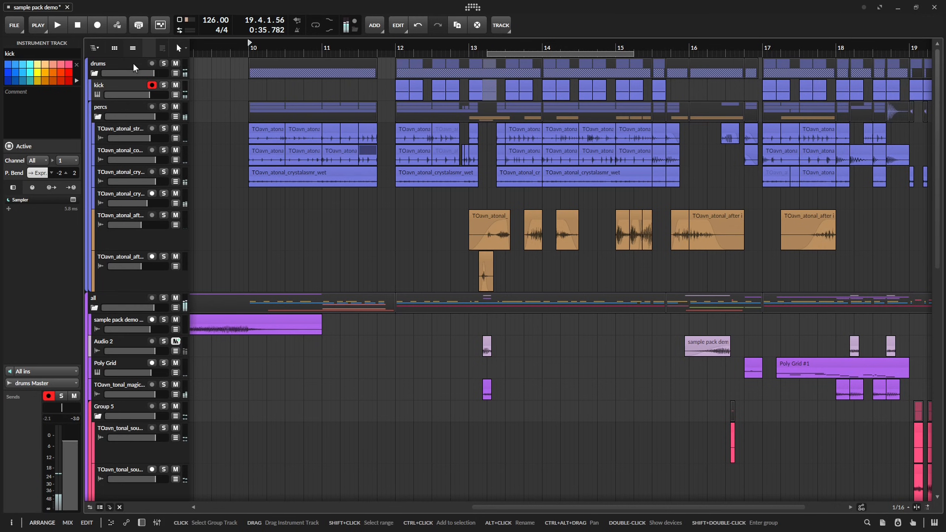
scroll(599, 214, "down", 4)
left_click_drag(641, 295, 522, 74)
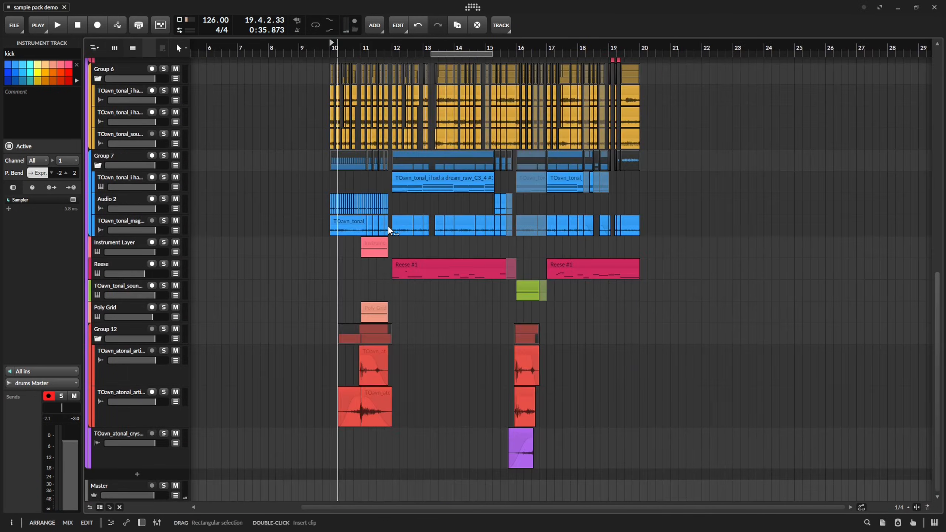
left_click_drag(466, 175, 473, 379)
left_click_drag(466, 263, 476, 375)
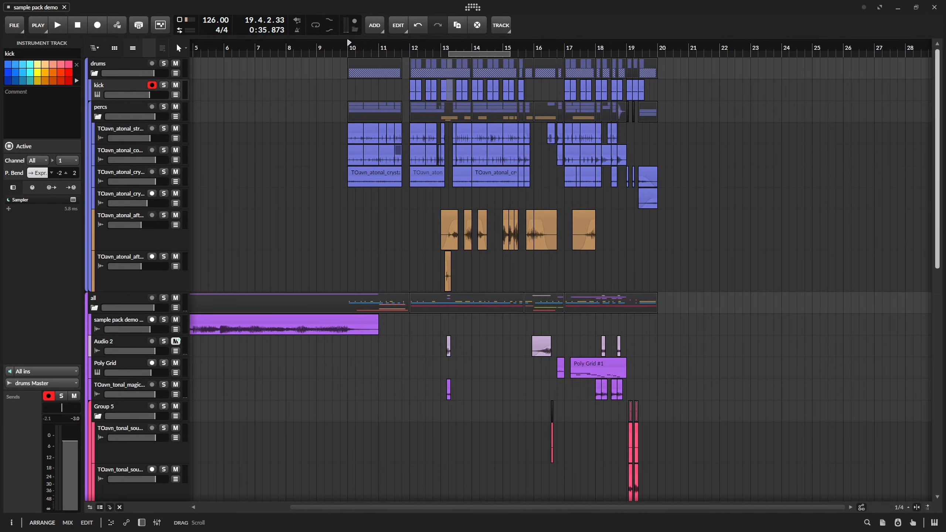
left_click_drag(475, 375, 407, 273)
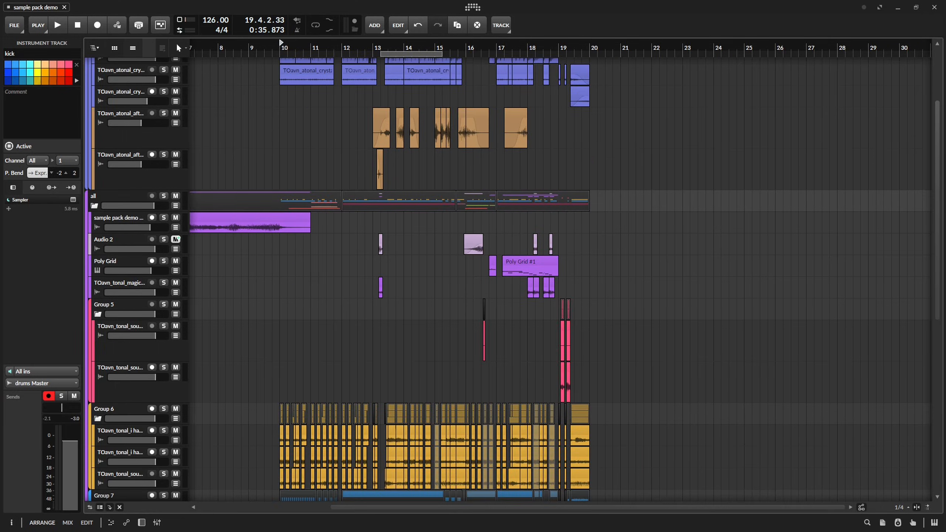